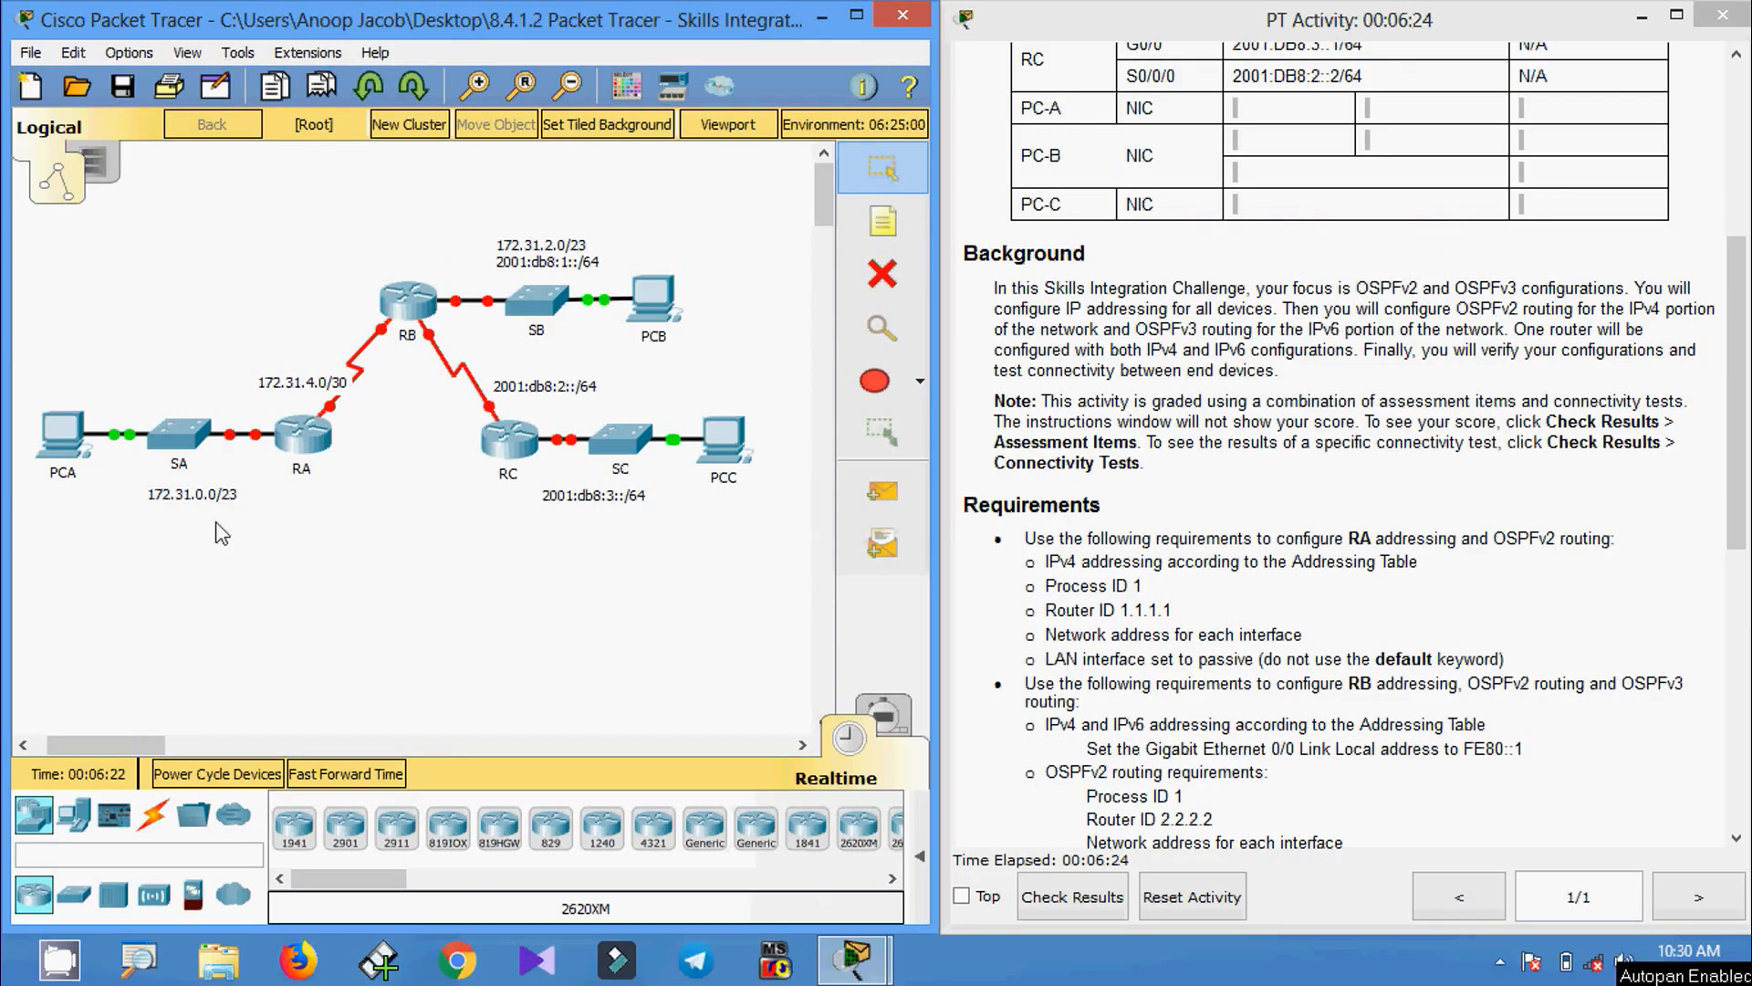
# - Open router RA's command line and enter privileged EXEC mode
pyautogui.click(304, 452)
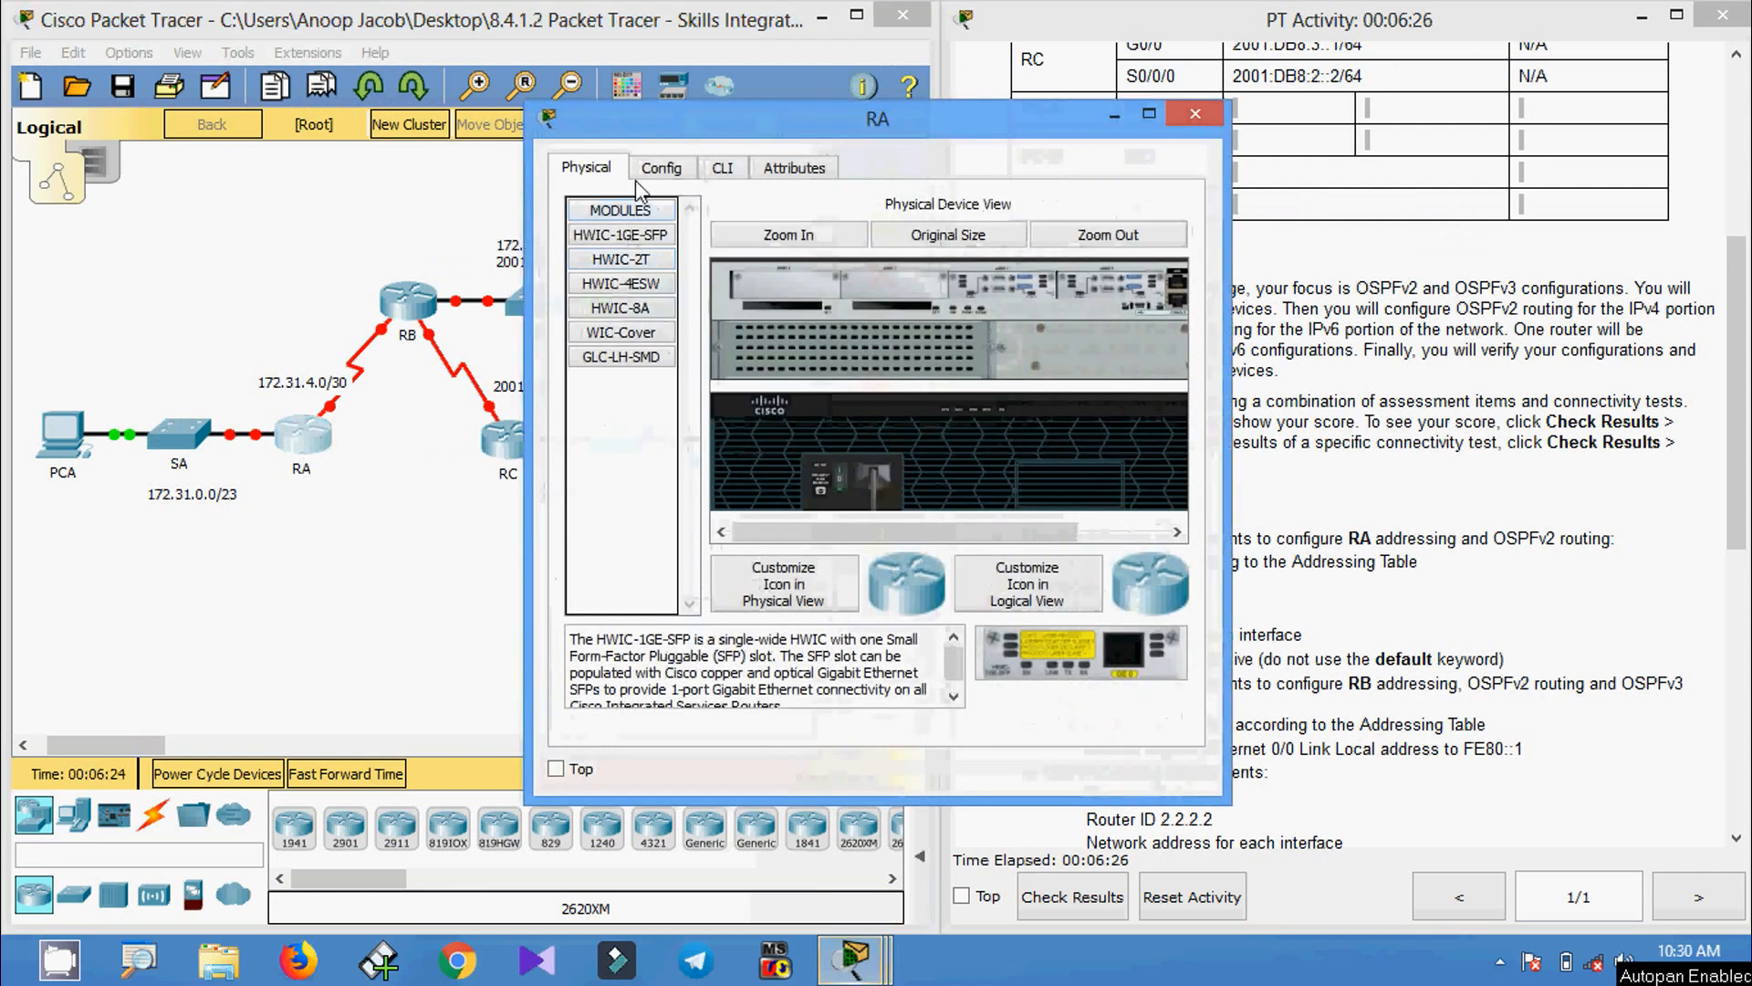
pyautogui.click(721, 167)
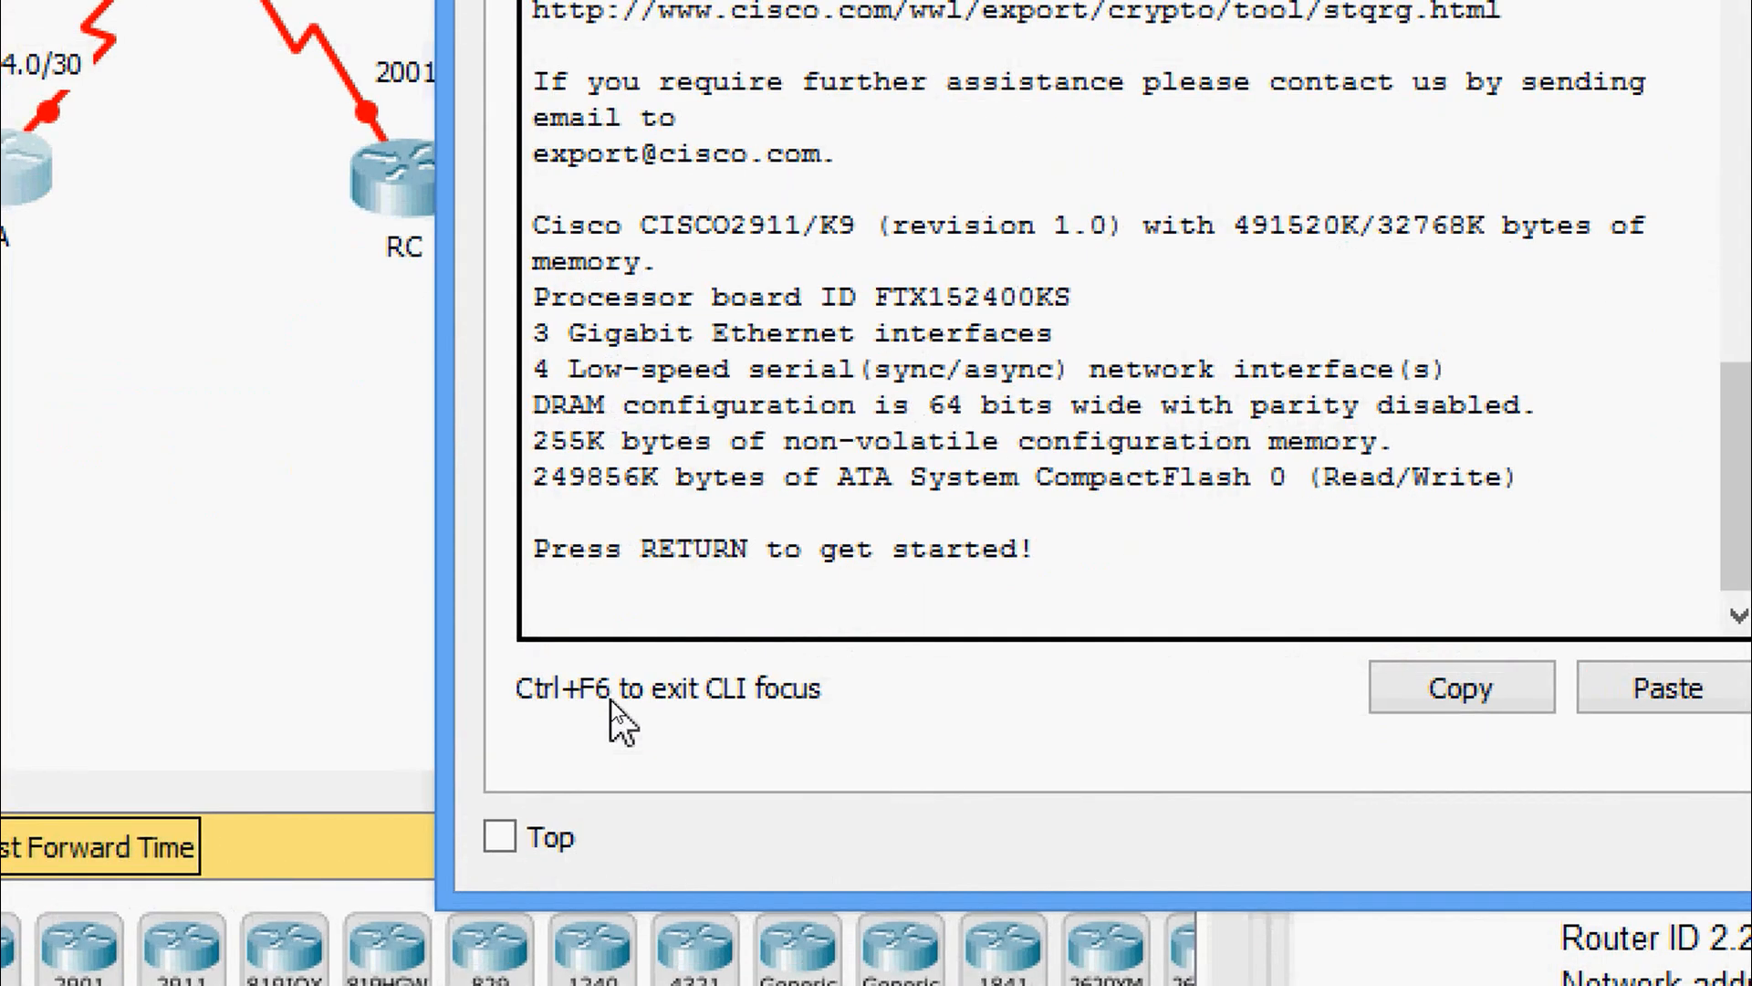
pyautogui.press('Return')
pyautogui.write('ena')
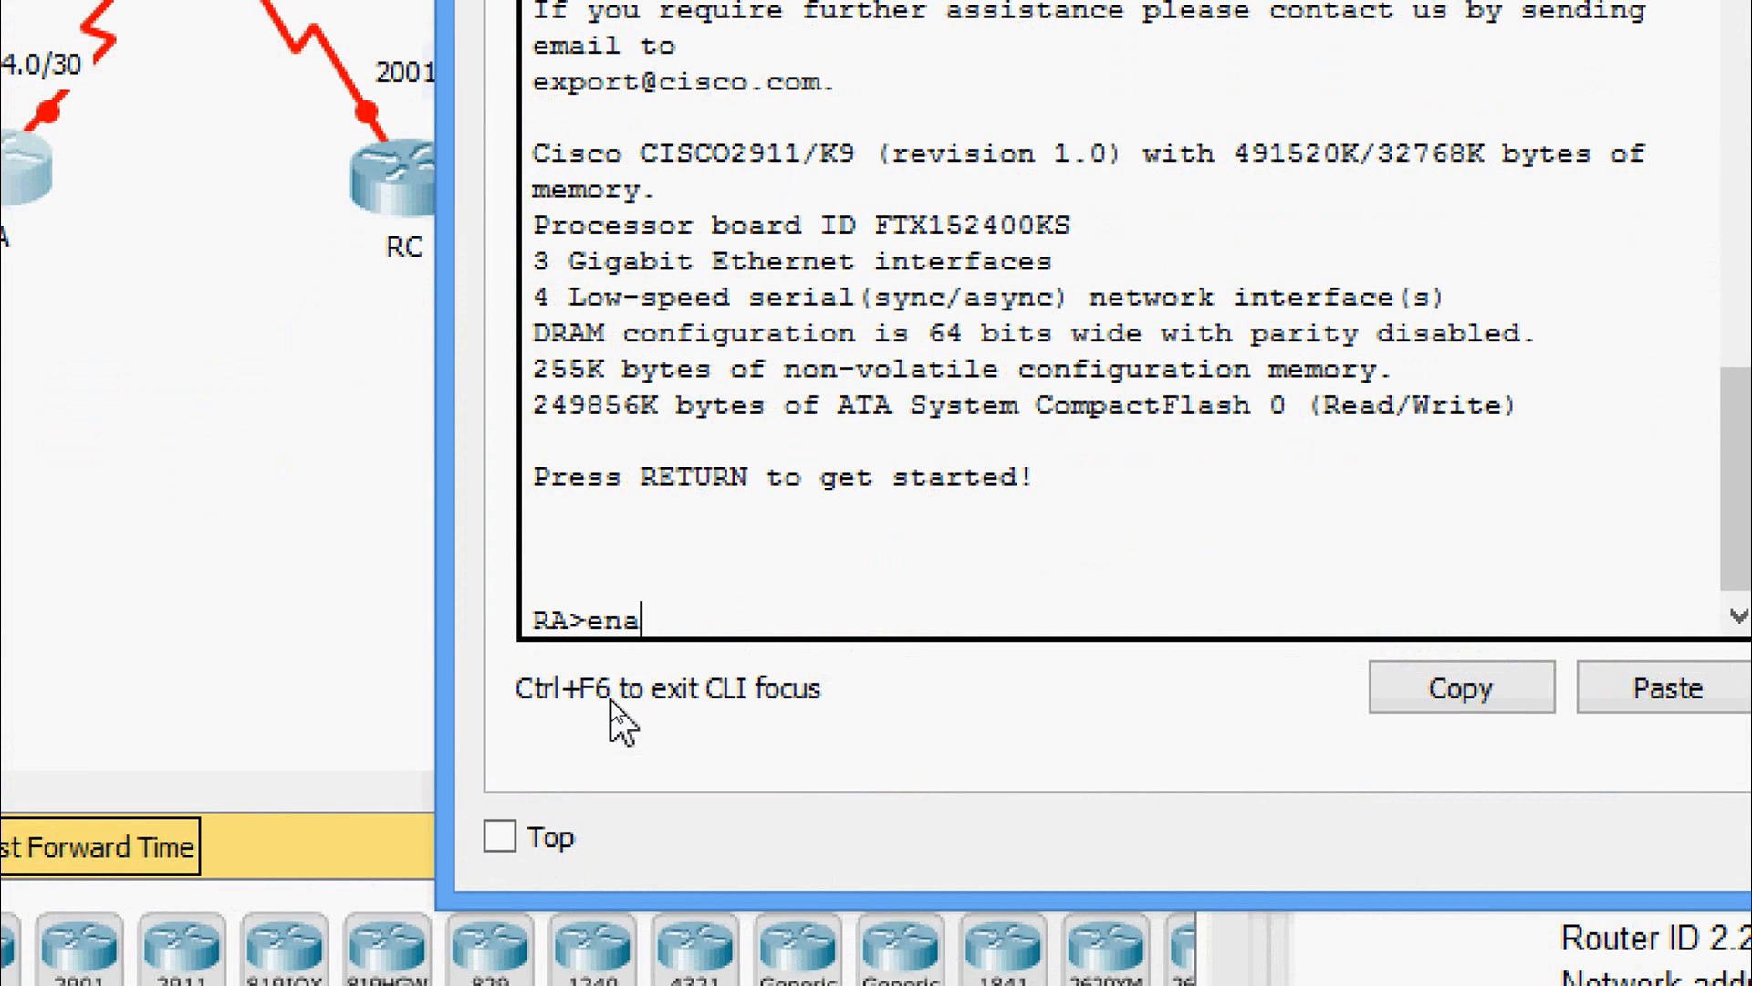
pyautogui.press('Tab')
pyautogui.press('Return')
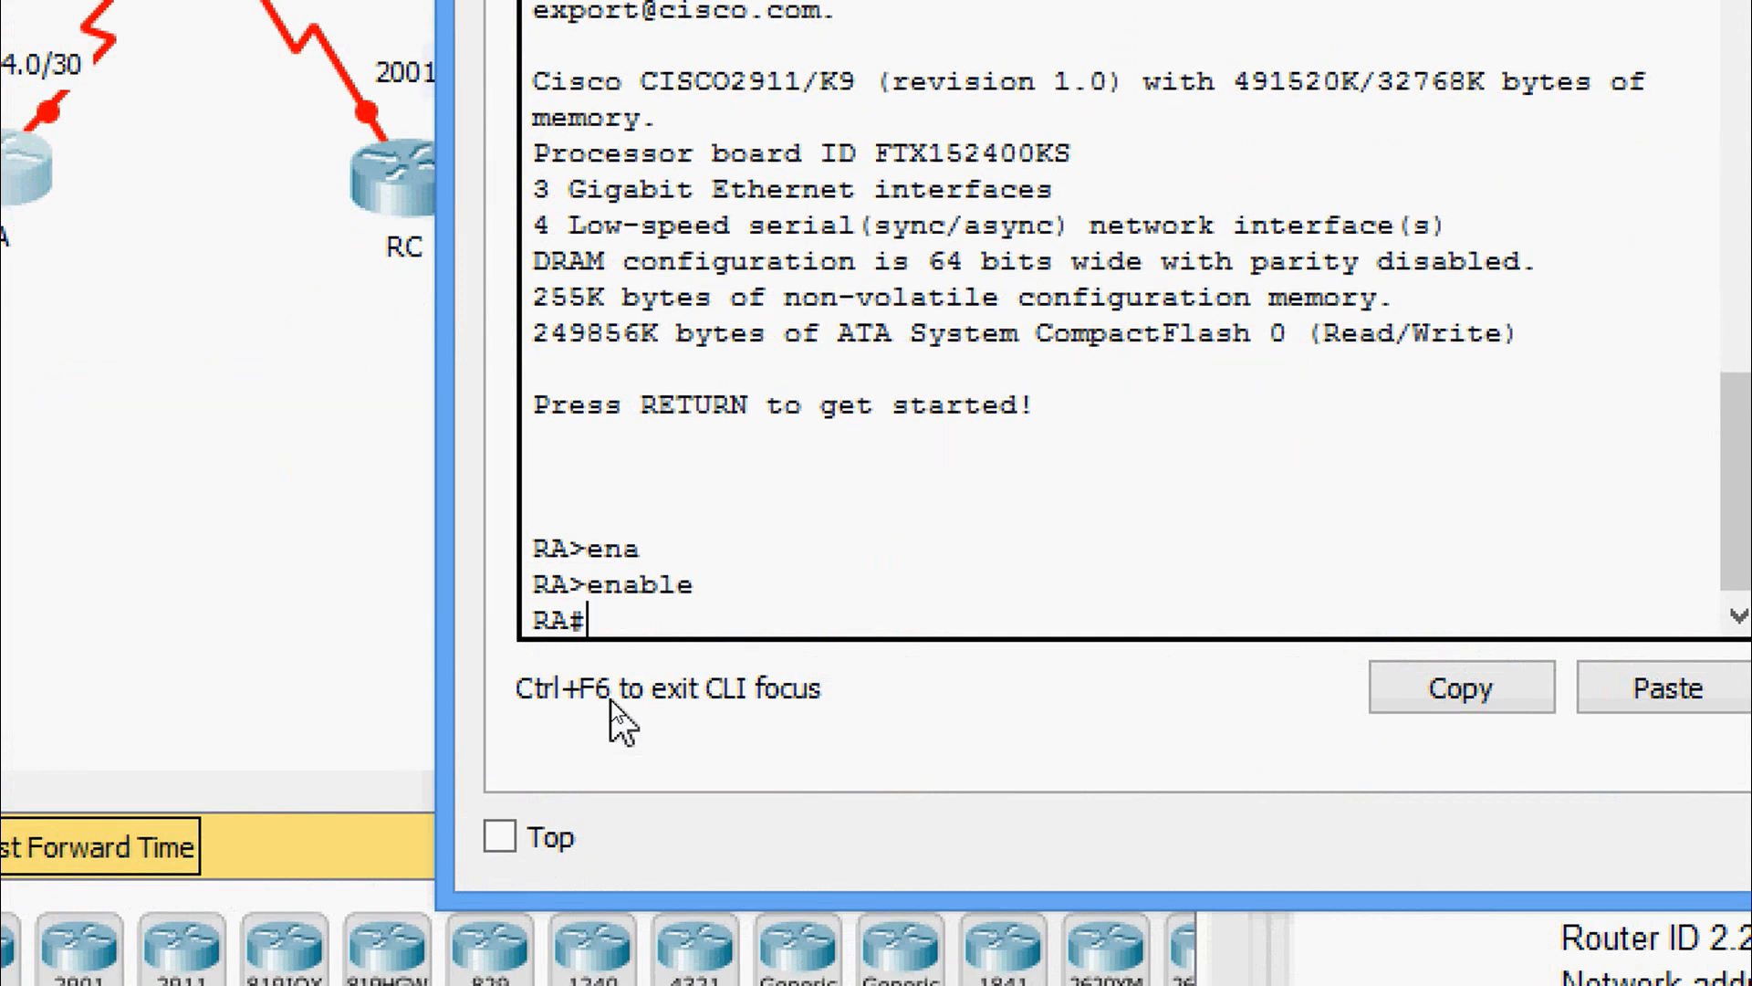
# - Enter global configuration mode on RA with configure terminal
pyautogui.write('conf')
pyautogui.press('Tab')
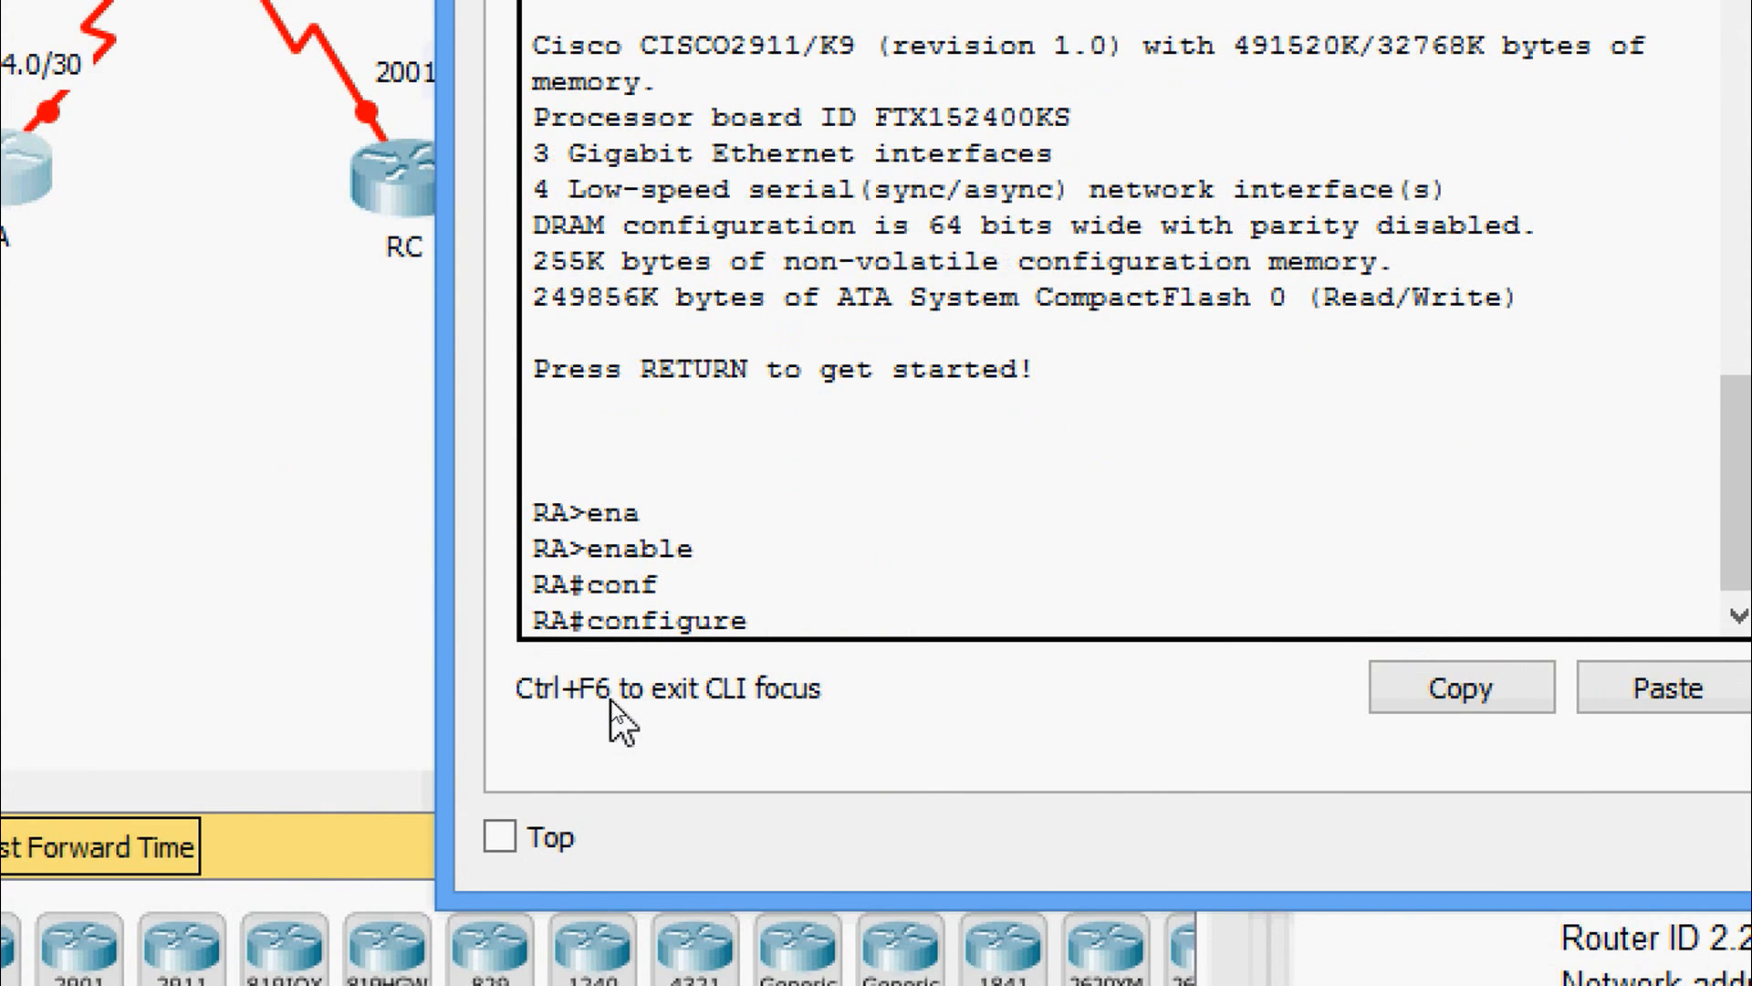
pyautogui.write('t')
pyautogui.press('Tab')
pyautogui.press('Tab')
pyautogui.press('Tab')
pyautogui.press('Return')
pyautogui.press('Return')
# - Assign IP address 172.31.0.1 with mask 255.255.254.0 to RA's GigabitEthernet 0/0 interface
pyautogui.write('ig)#i')
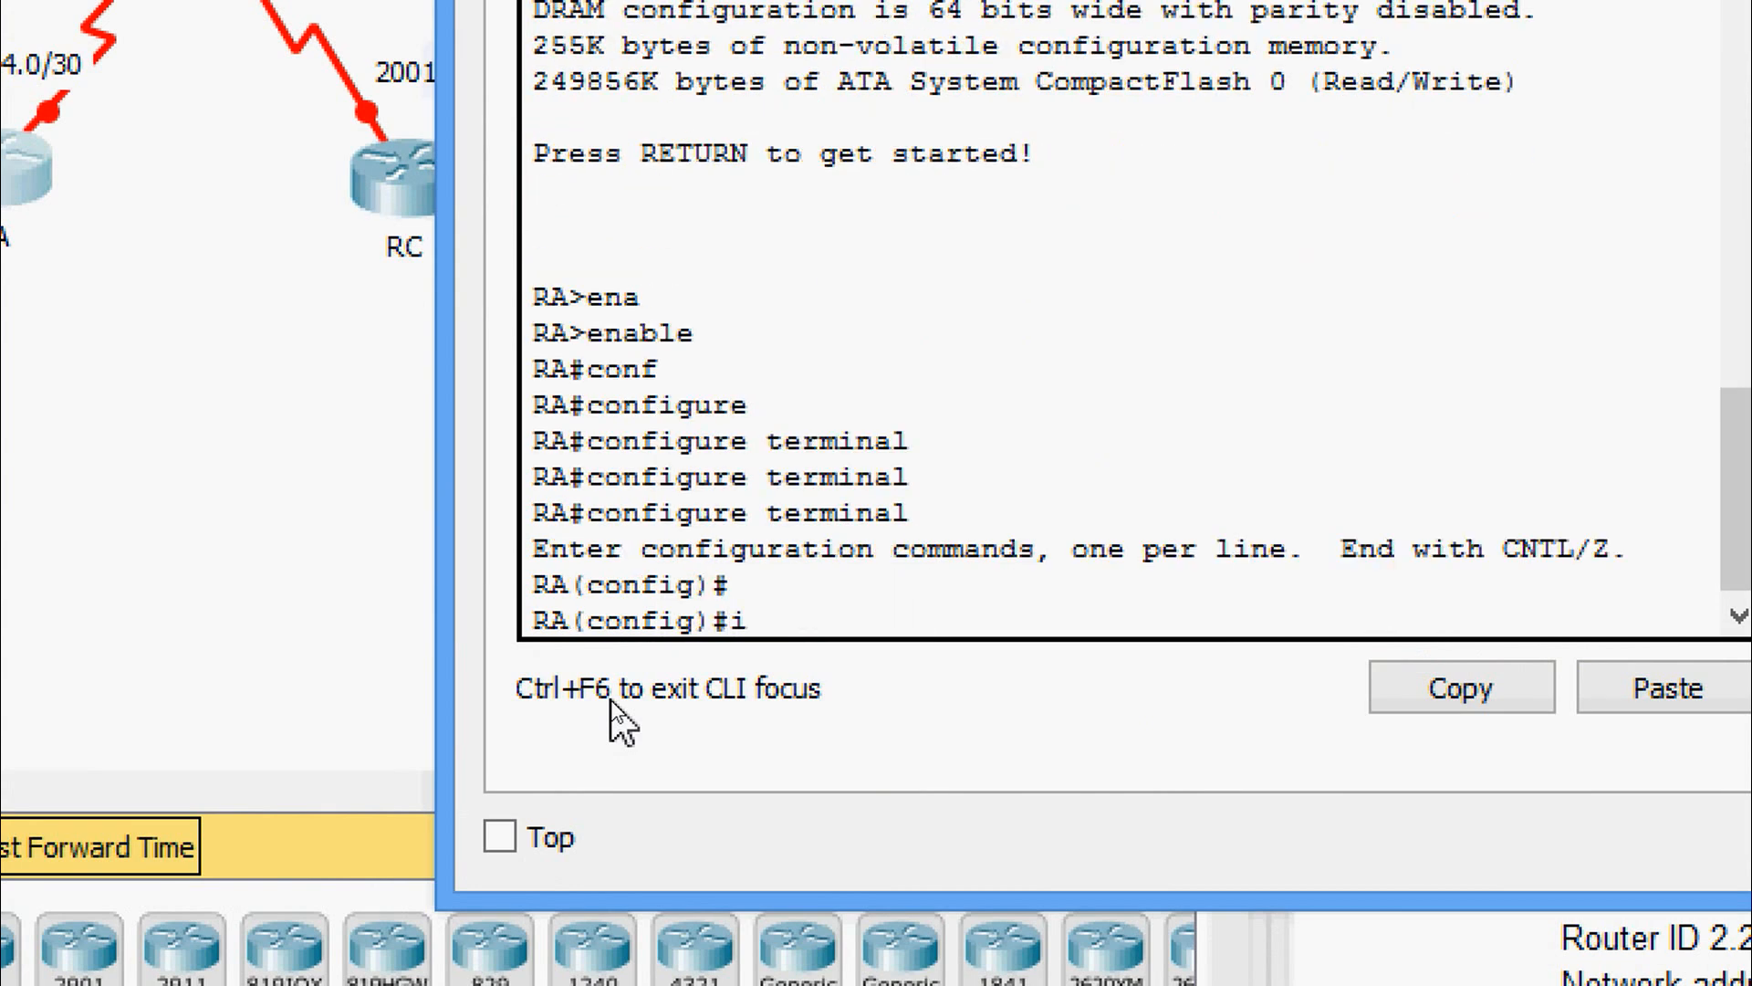
pyautogui.write('nter')
pyautogui.press('Tab')
pyautogui.write('gi')
pyautogui.press('Tab')
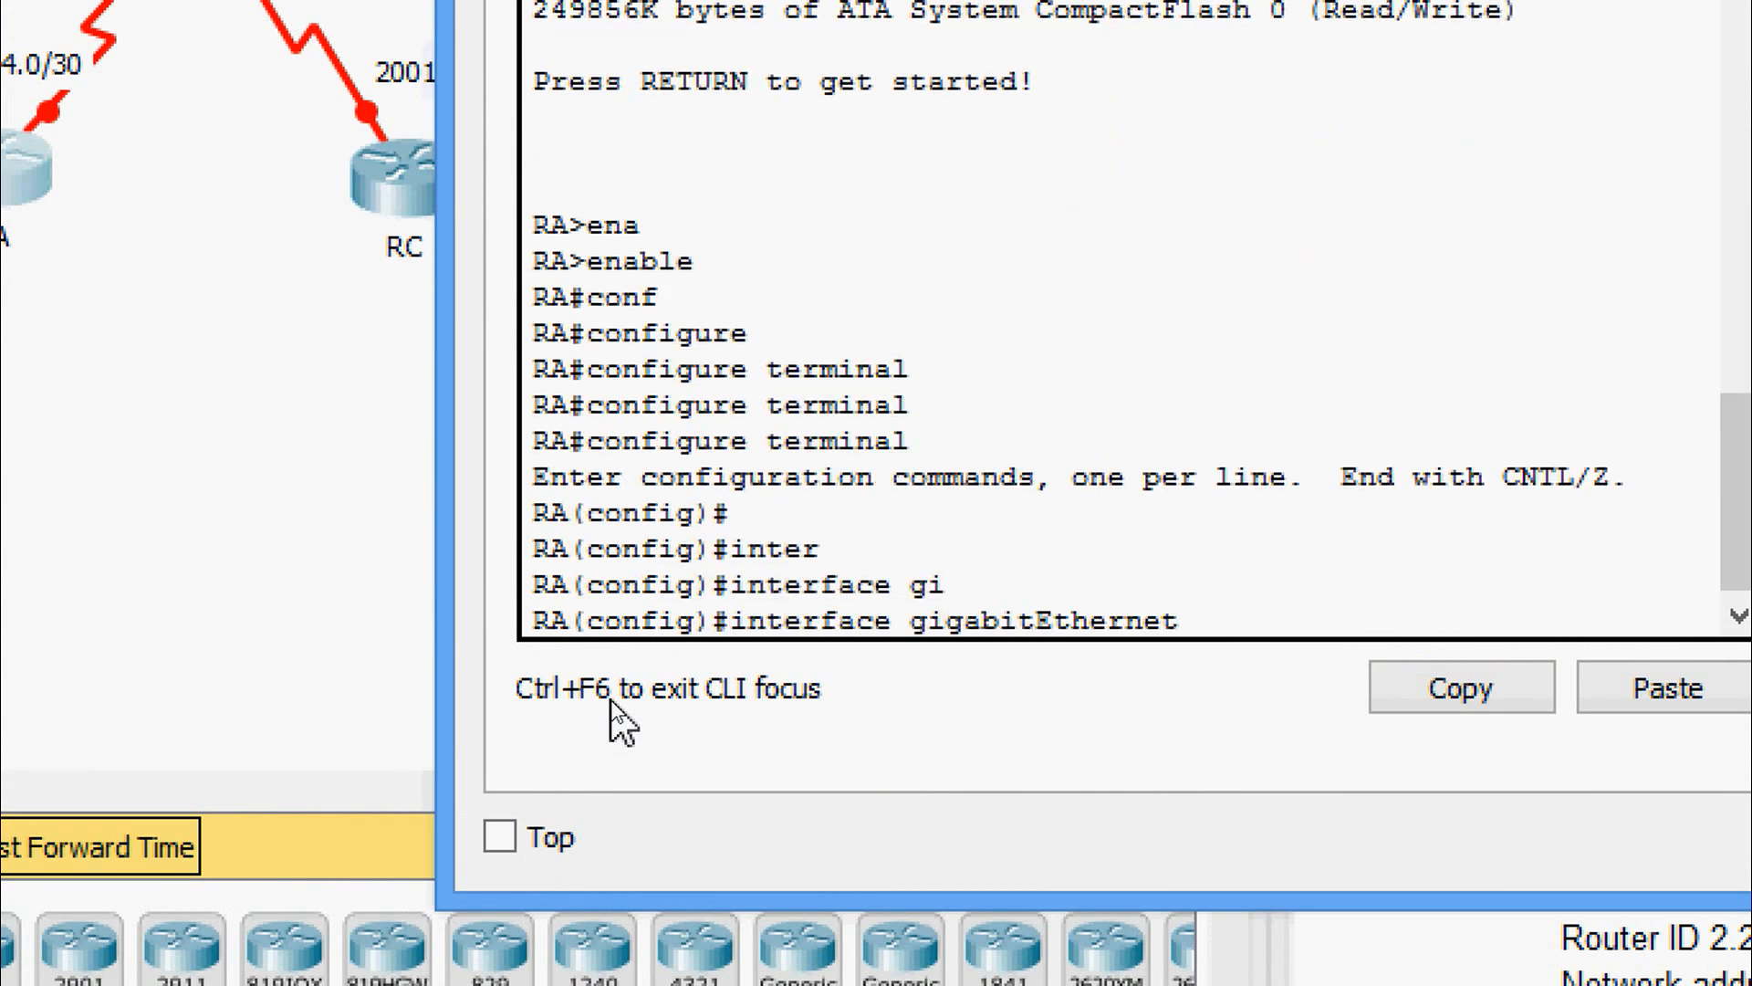
pyautogui.write('0/0')
pyautogui.press('Return')
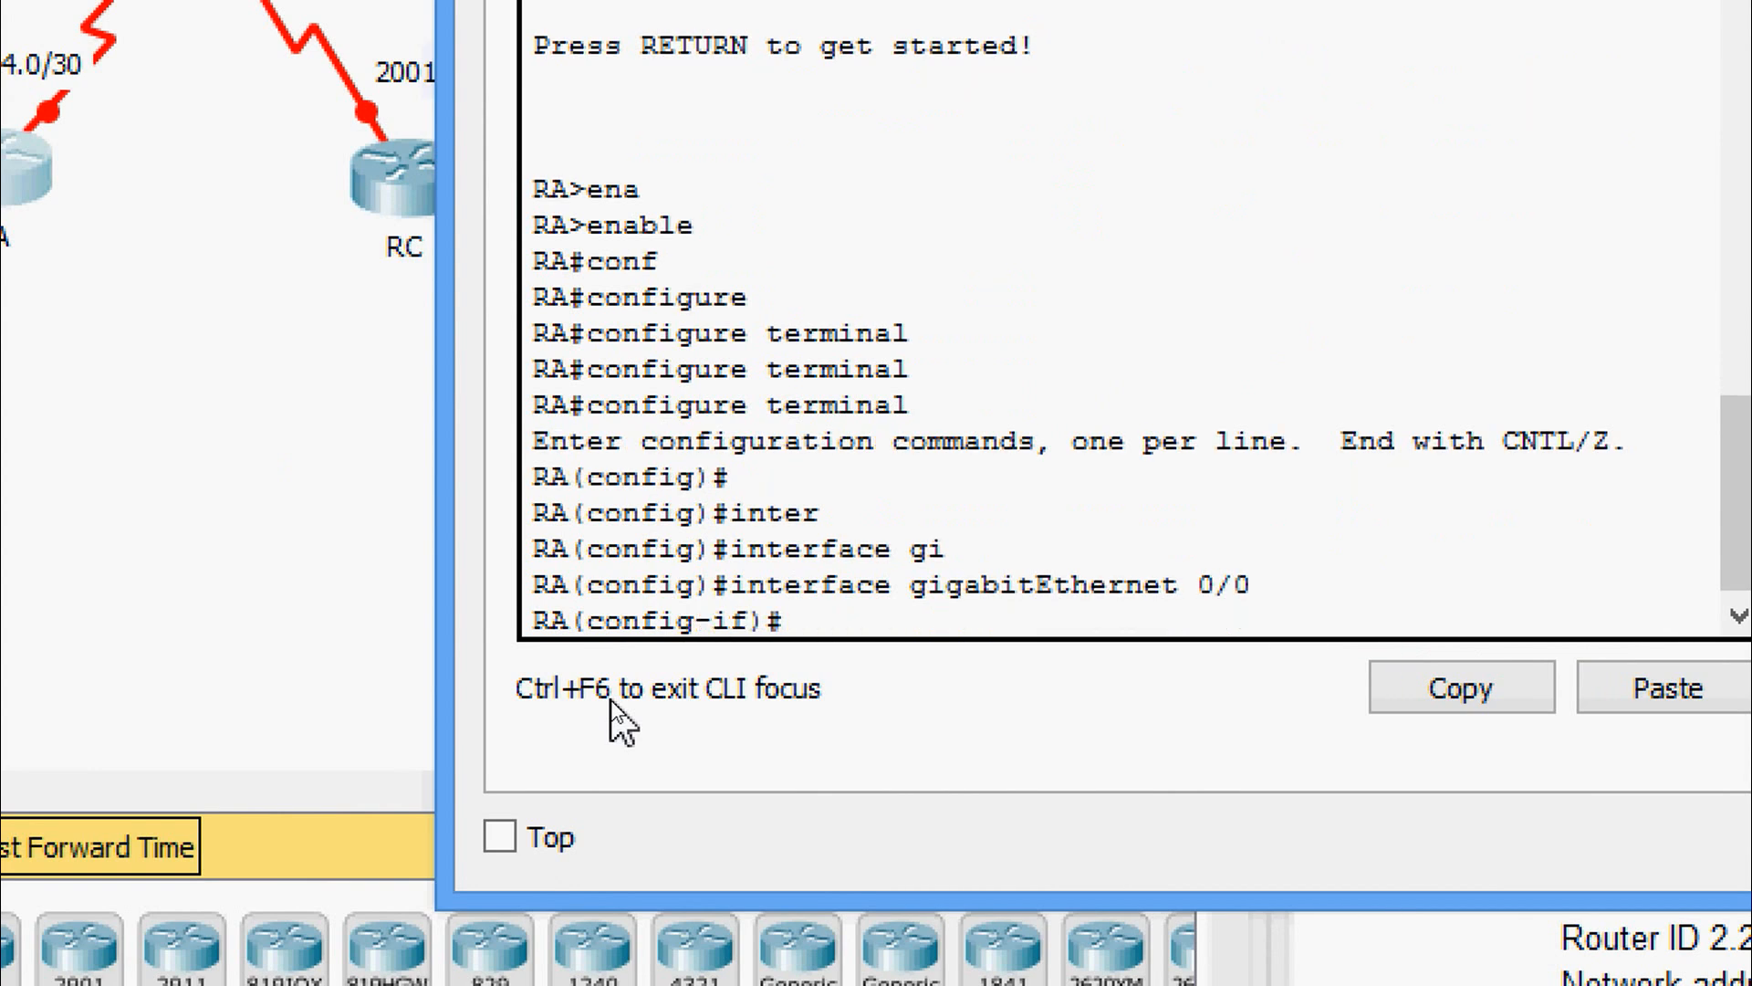
pyautogui.write('ip add')
pyautogui.press('Tab')
pyautogui.write('1')
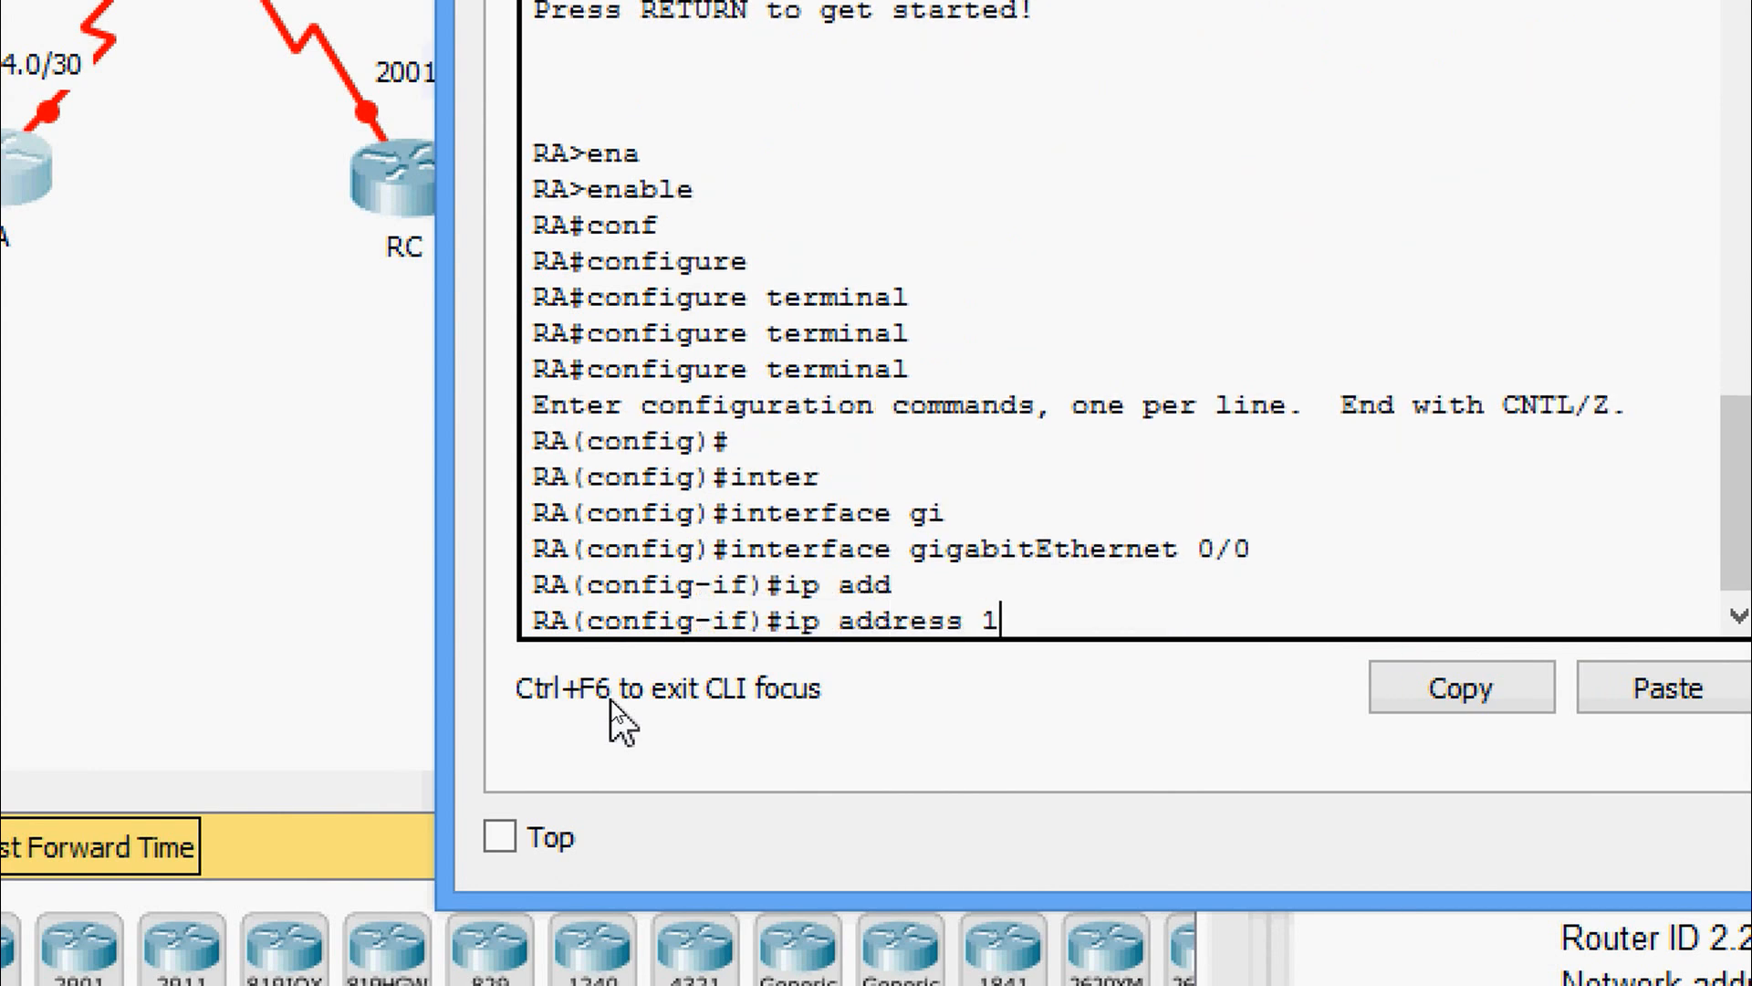
pyautogui.write('72.31.0.1 255.25')
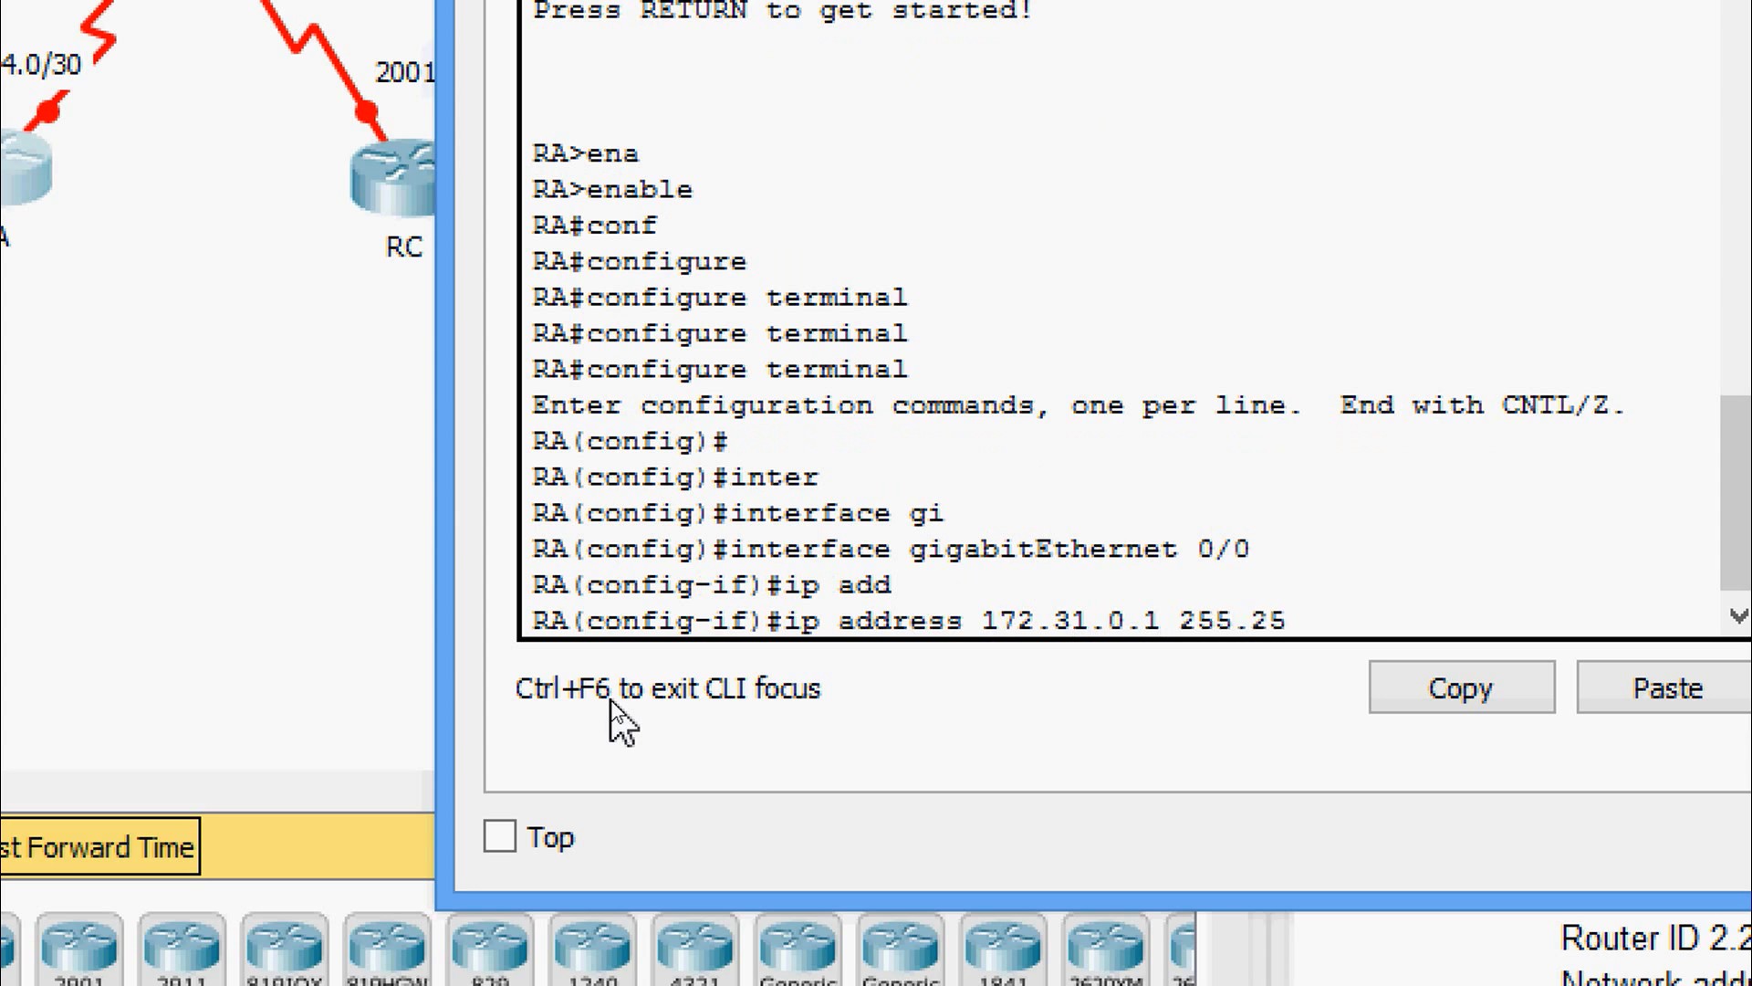
pyautogui.write('5.254.0')
pyautogui.press('Return')
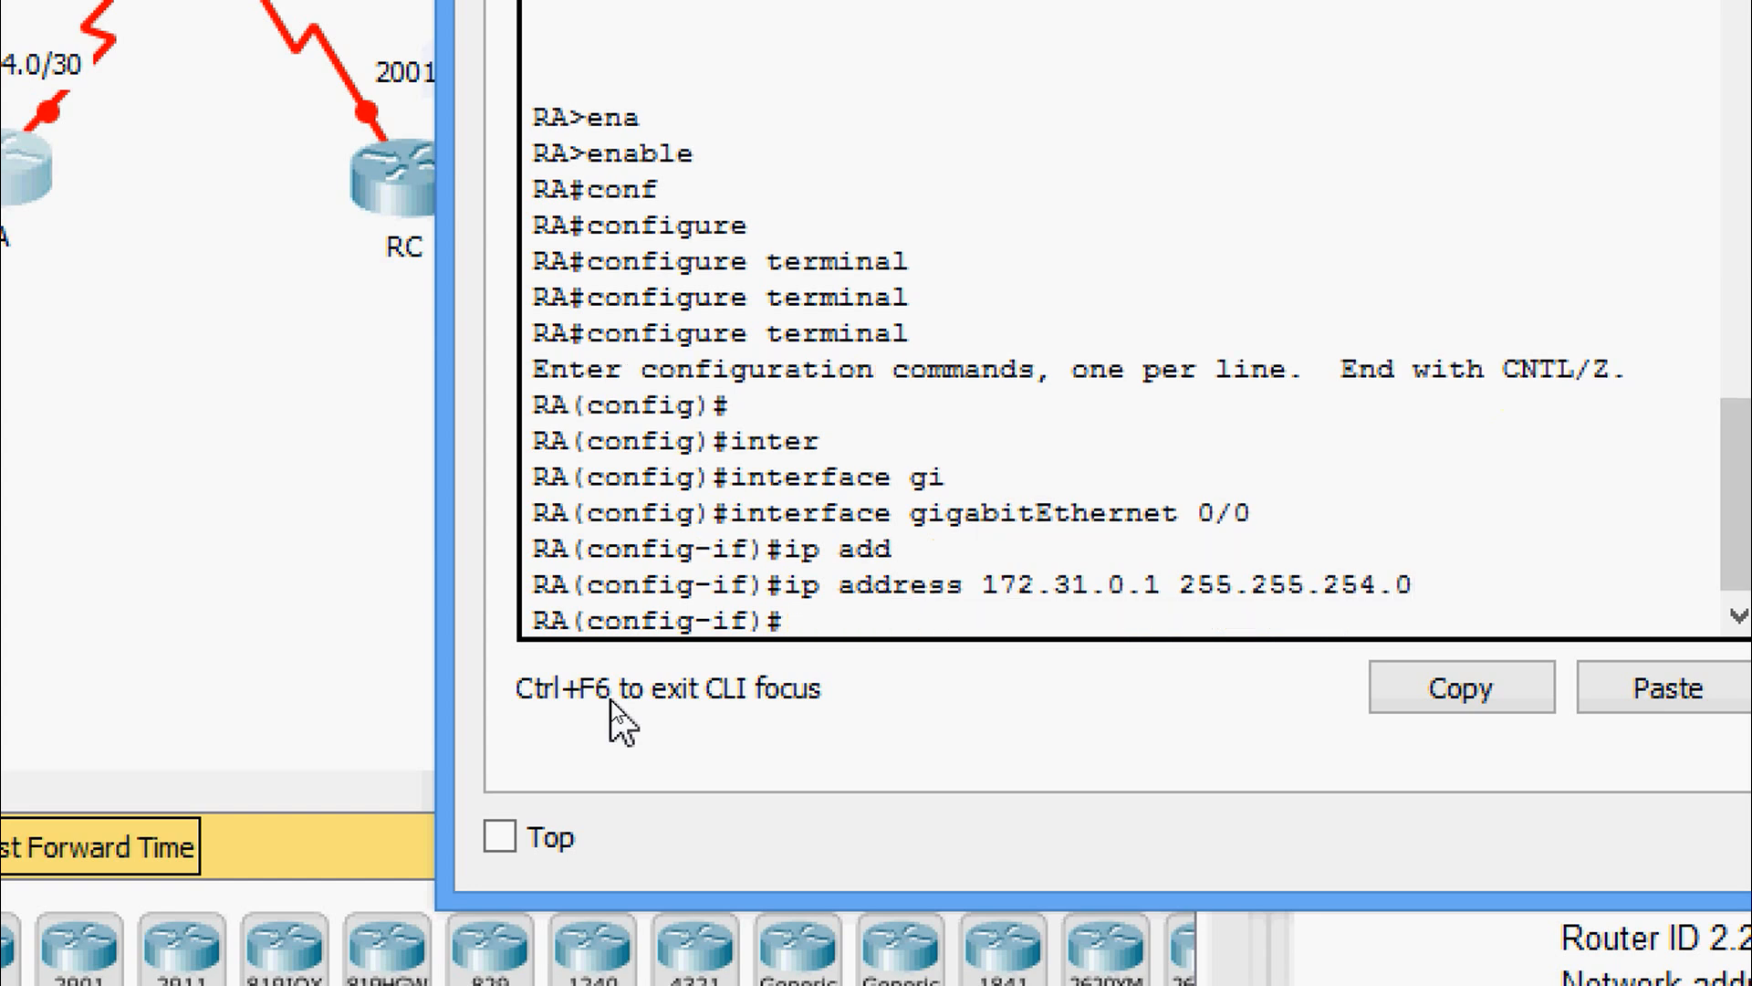
# - Enable RA's GigabitEthernet 0/0 with no shutdown and exit to global configuration mode
pyautogui.write('no shut')
pyautogui.press('Return')
pyautogui.press('Return')
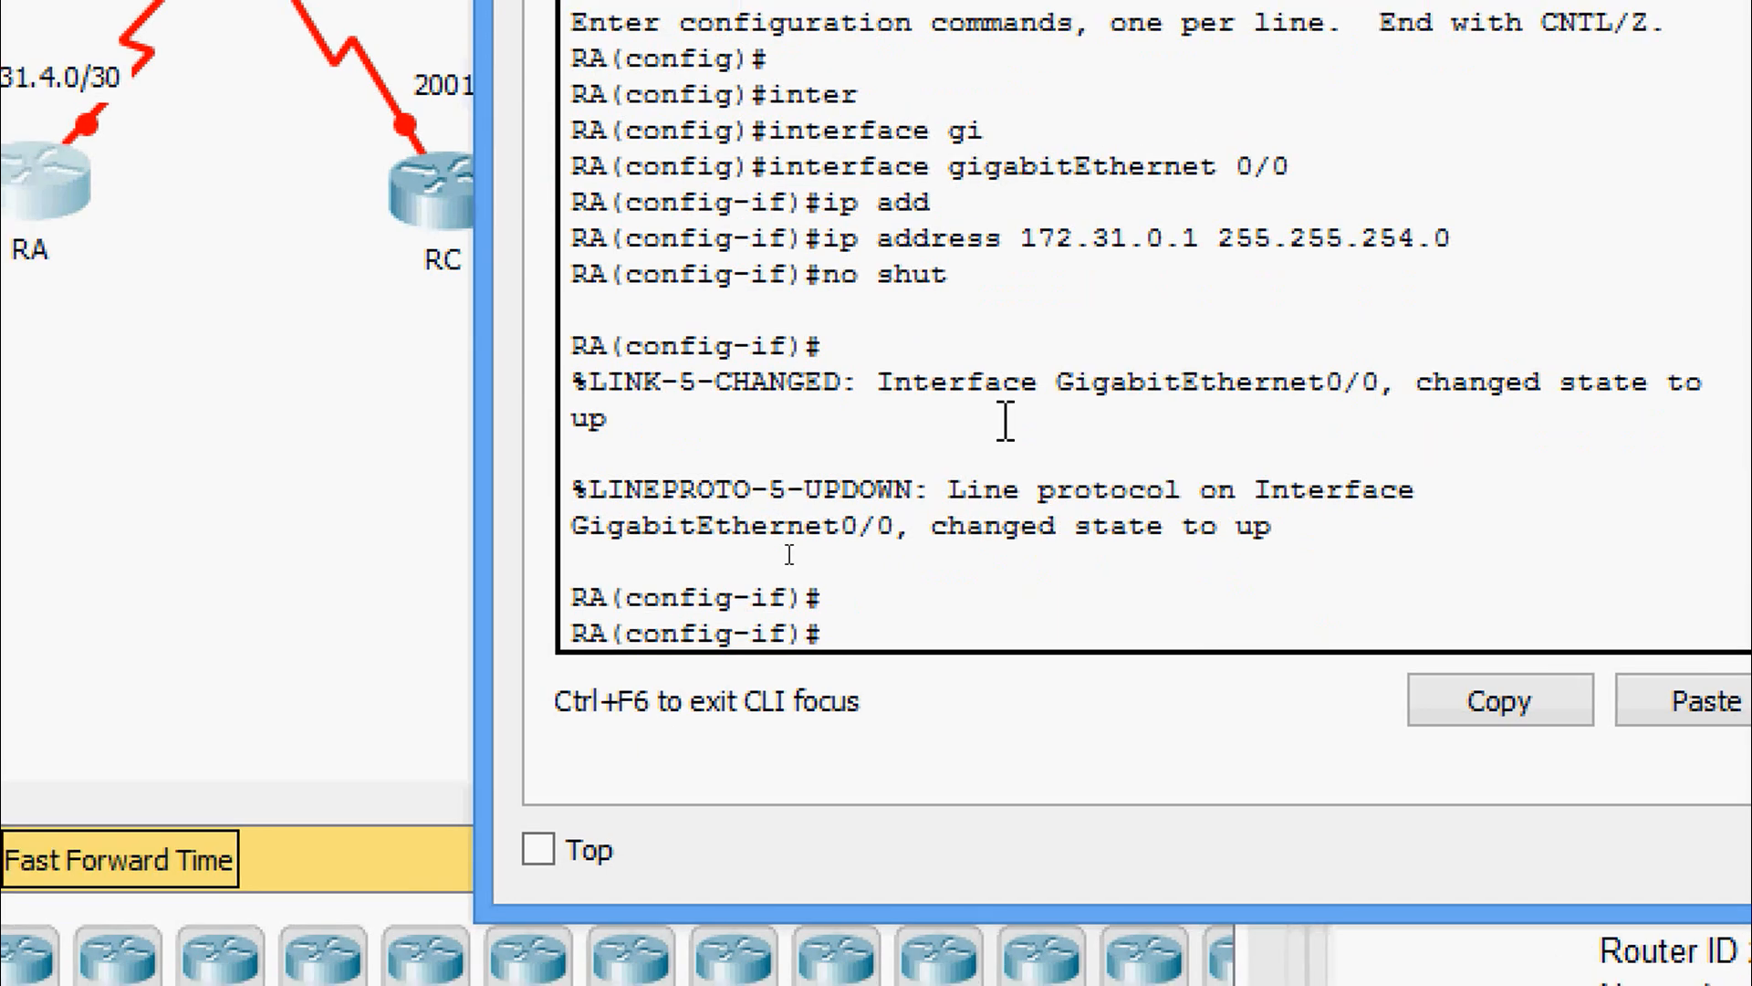
pyautogui.write('ei')
pyautogui.press('BackSpace')
pyautogui.write('x')
pyautogui.press('Return')
pyautogui.press('Return')
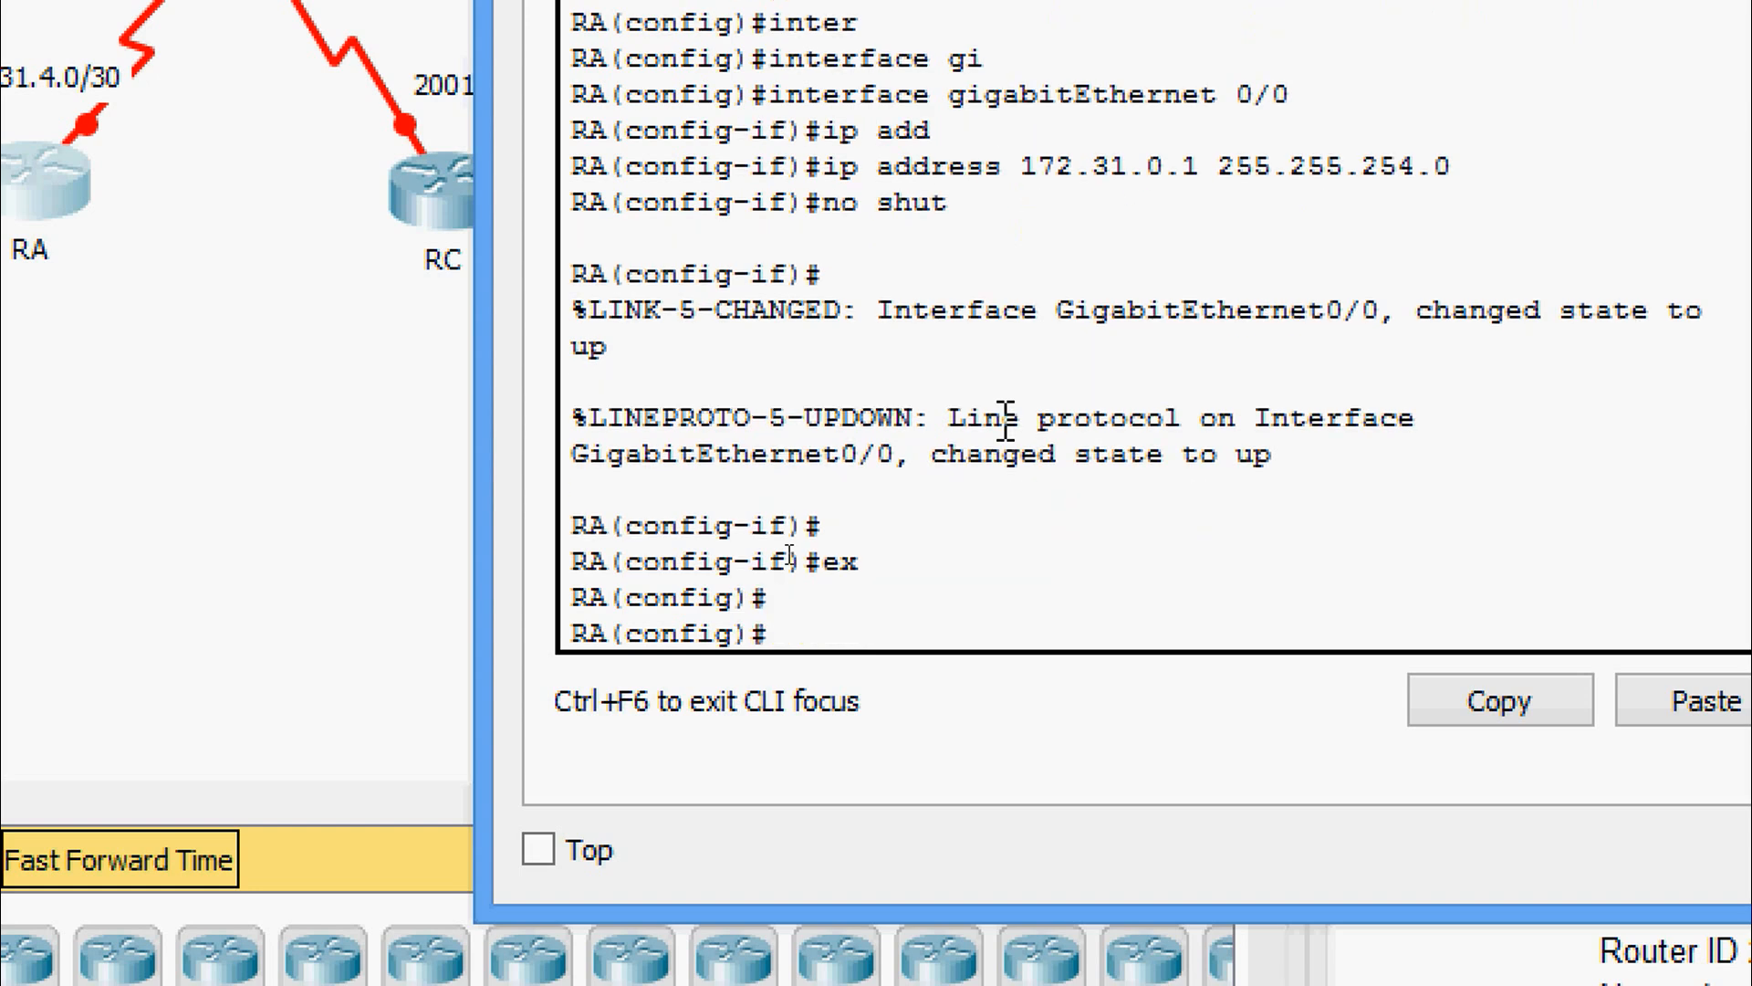
# - Assign IP address 172.31.4.1 with mask 255.255.255.252 to RA's Serial 0/0/0 interface
pyautogui.write('inter')
pyautogui.press('Tab')
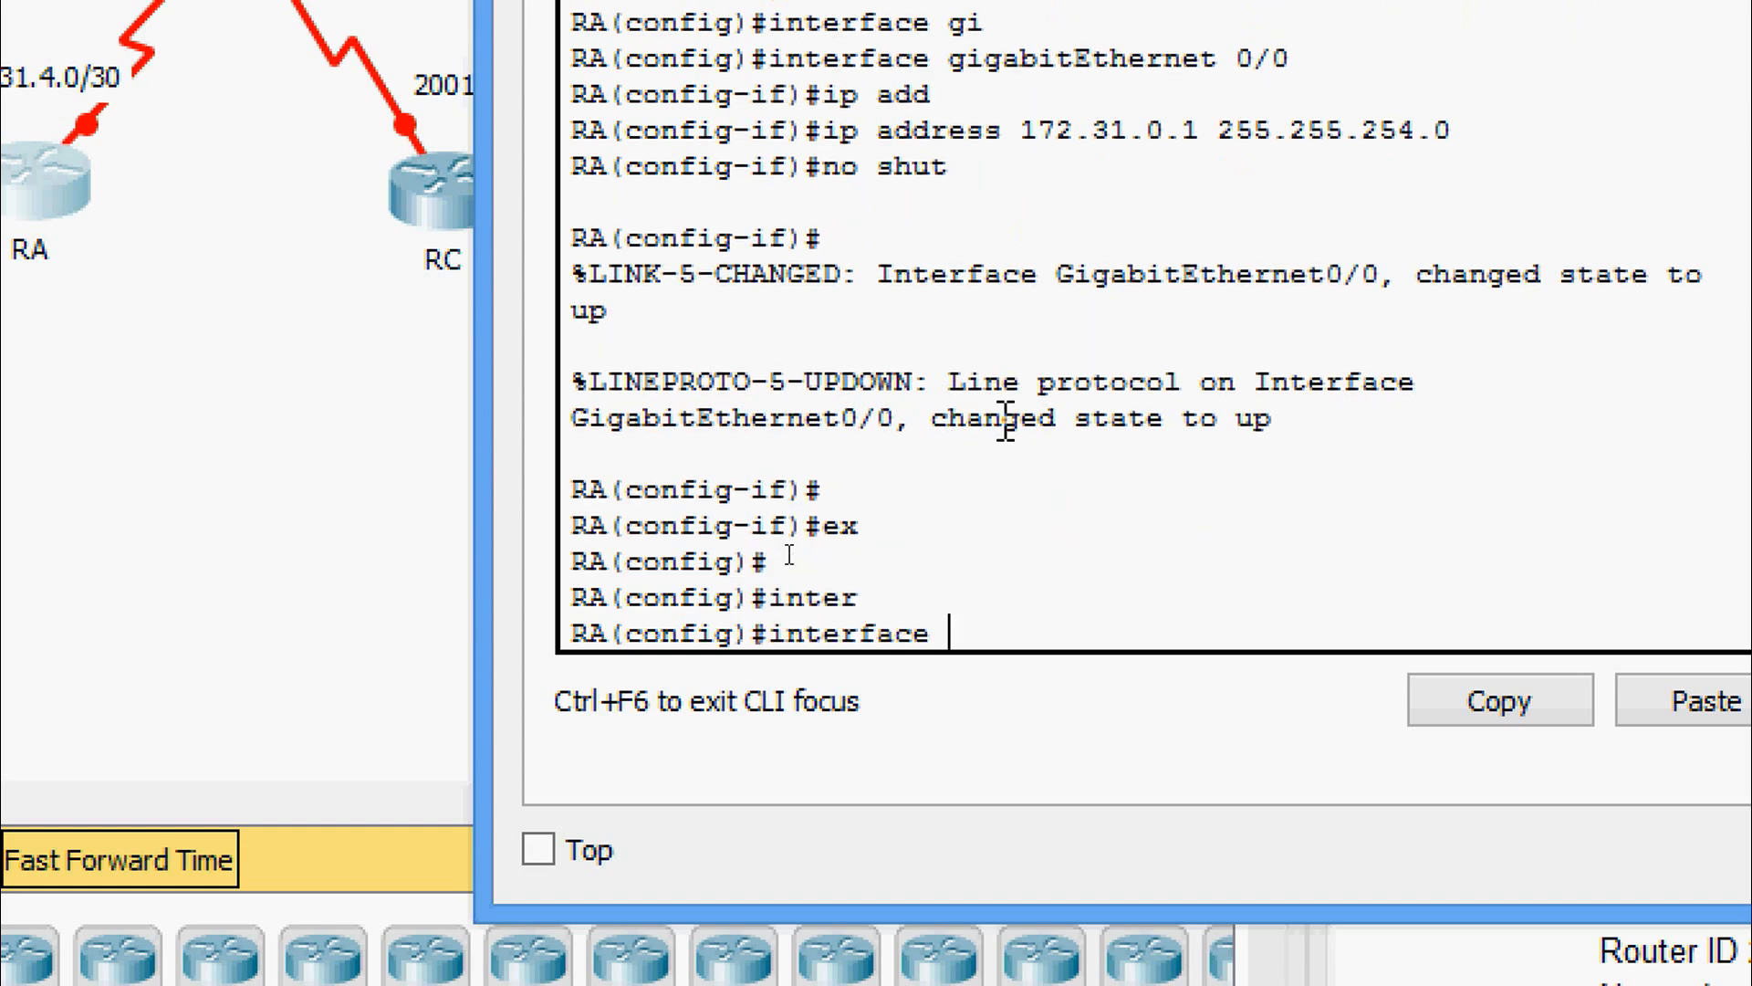
pyautogui.write('se')
pyautogui.press('Tab')
pyautogui.write('0/')
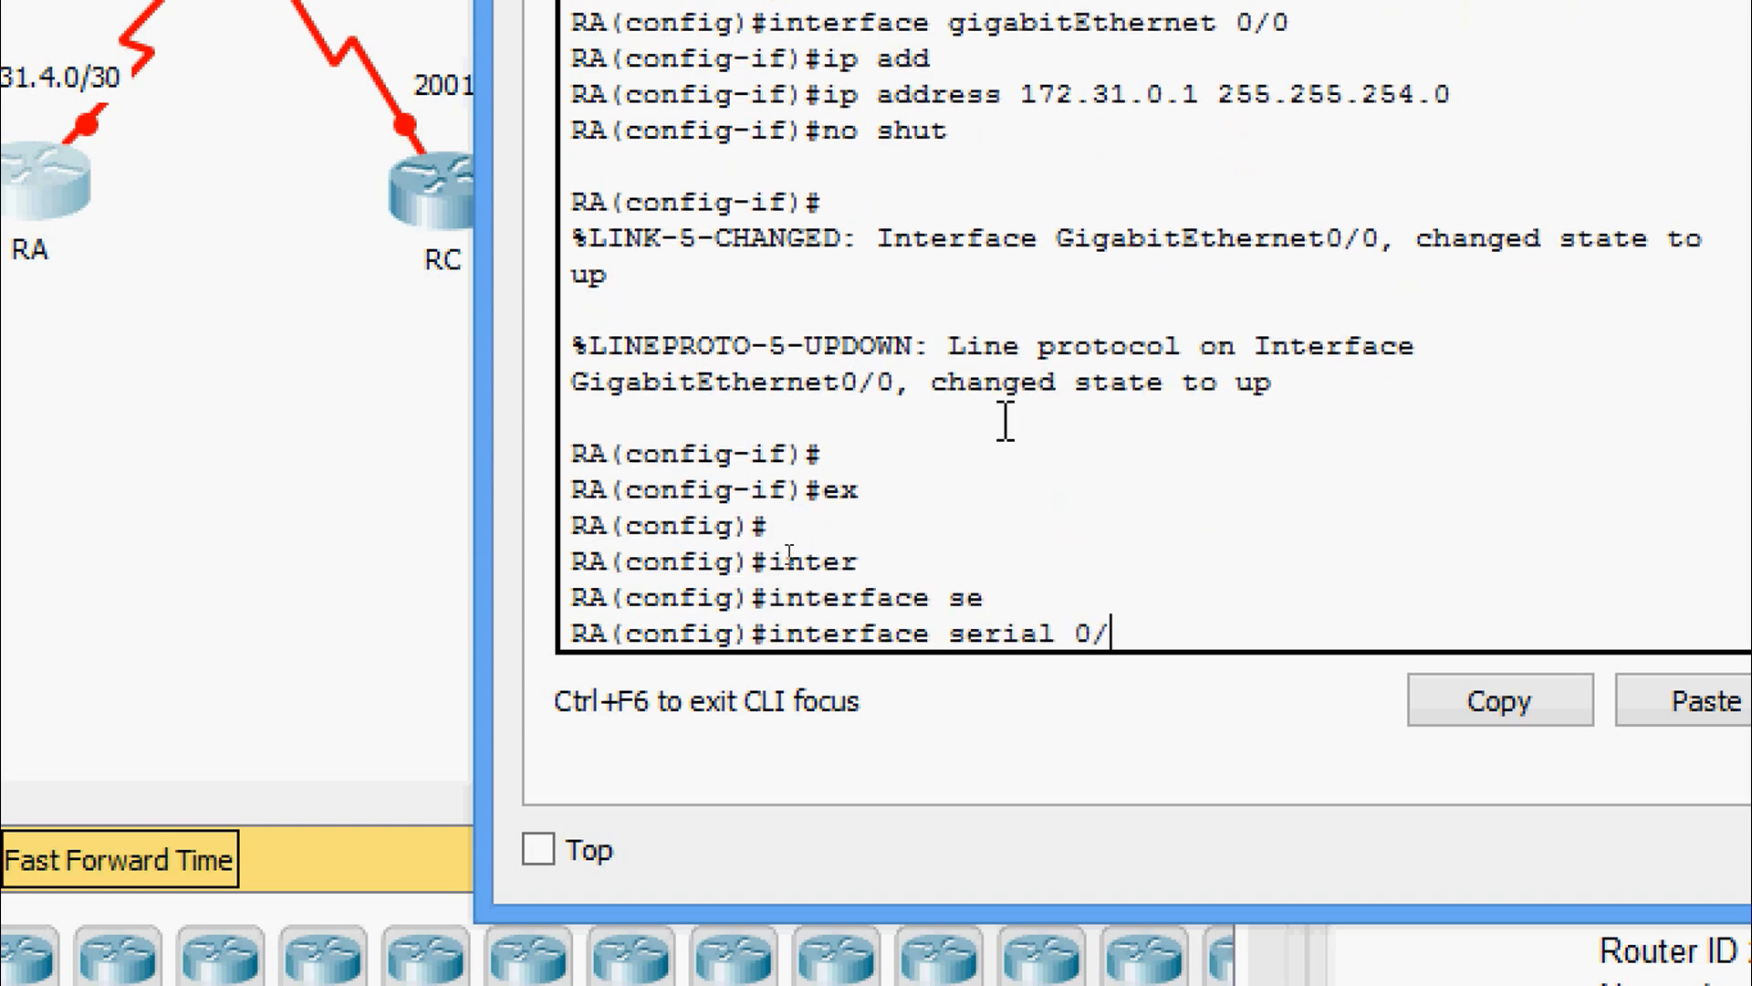
pyautogui.write('0/0')
pyautogui.press('Return')
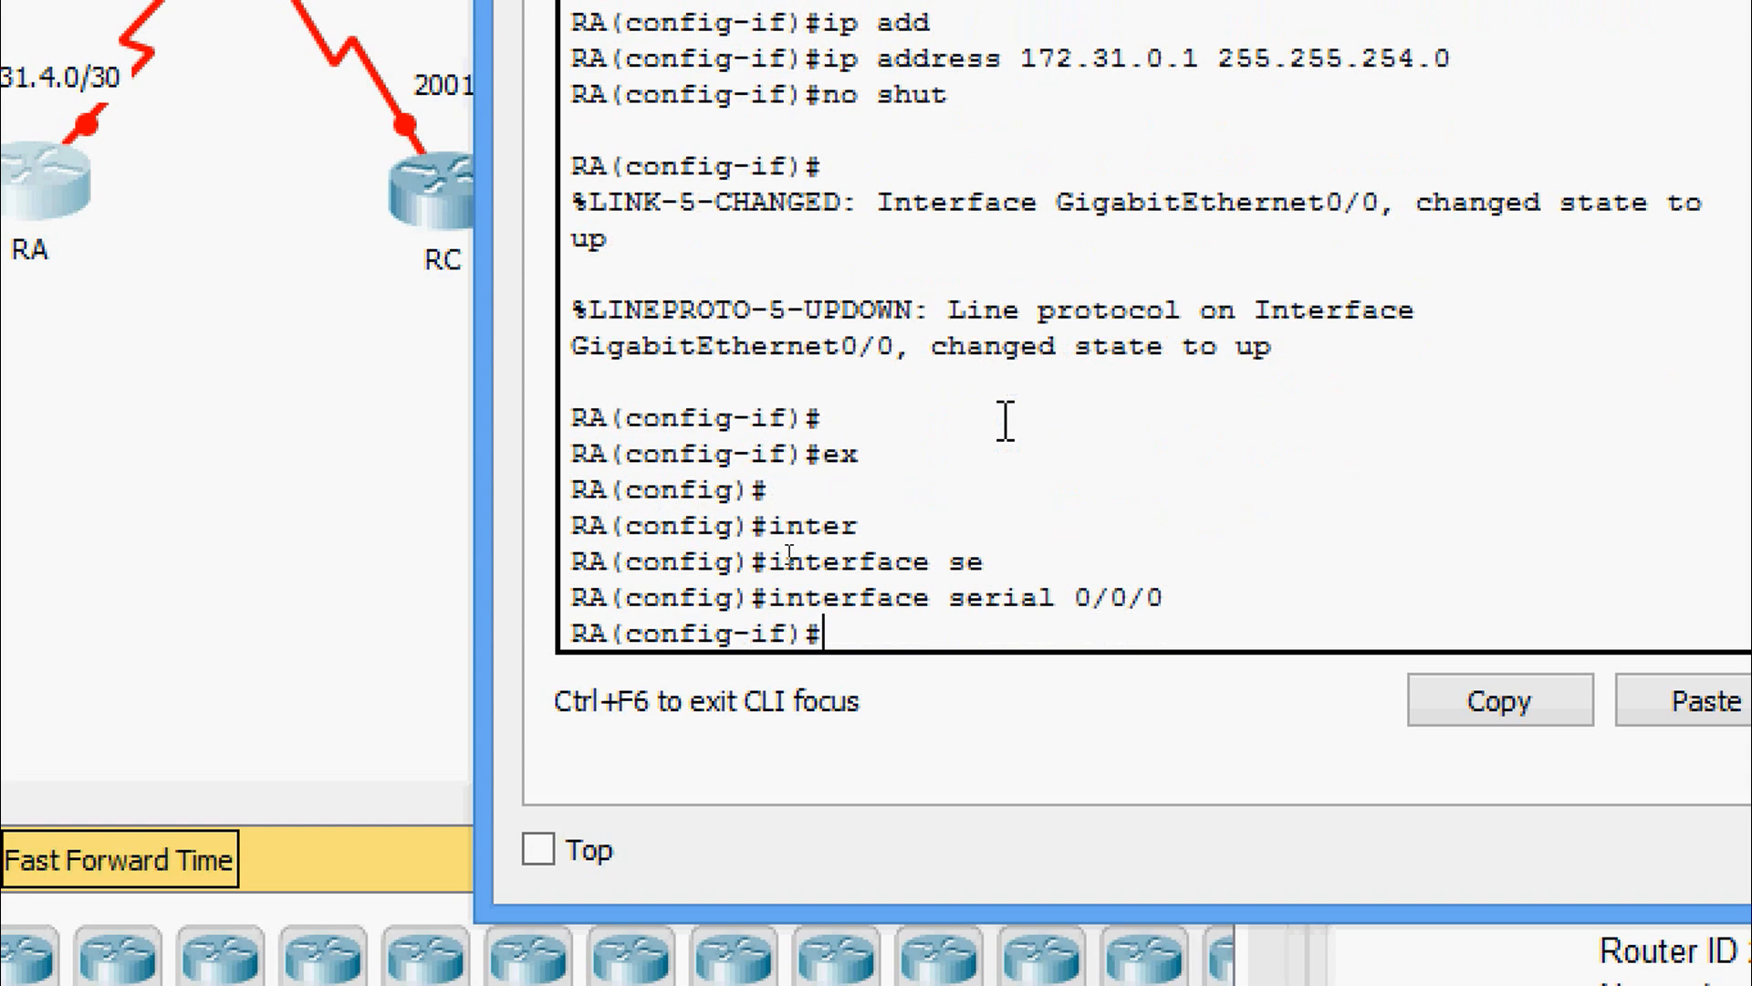
pyautogui.write('ip ad')
pyautogui.press('Tab')
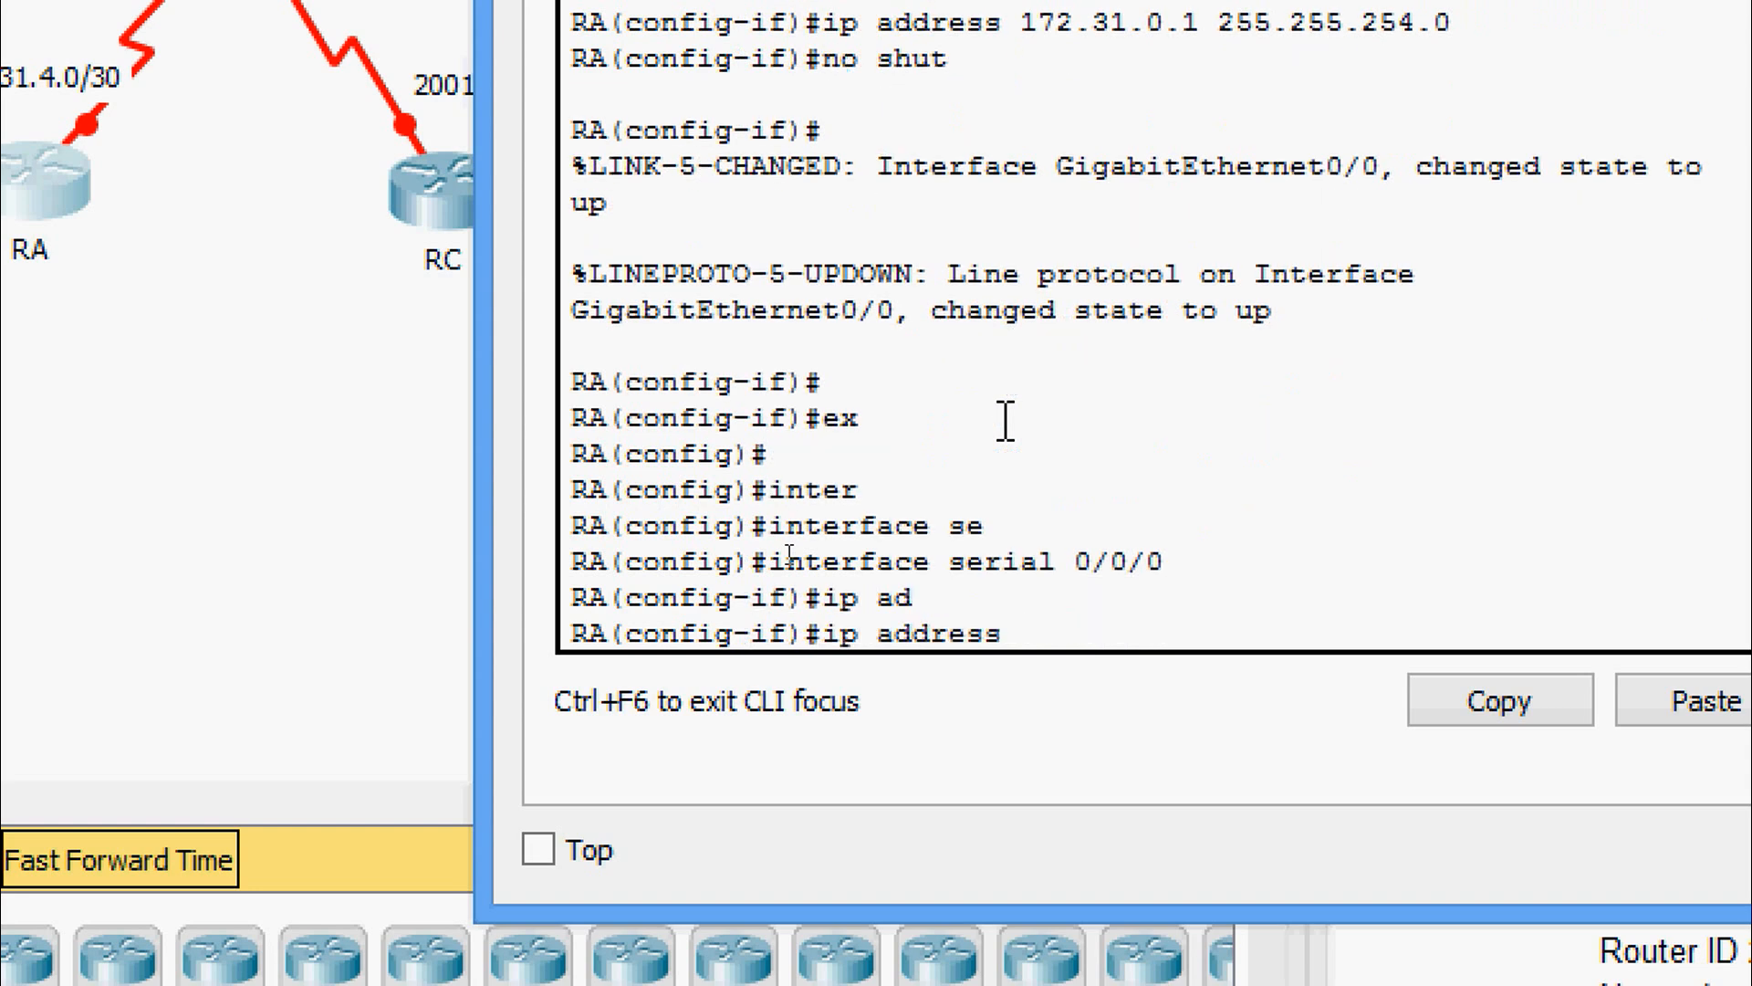
pyautogui.write('172.31.4.1 255.2')
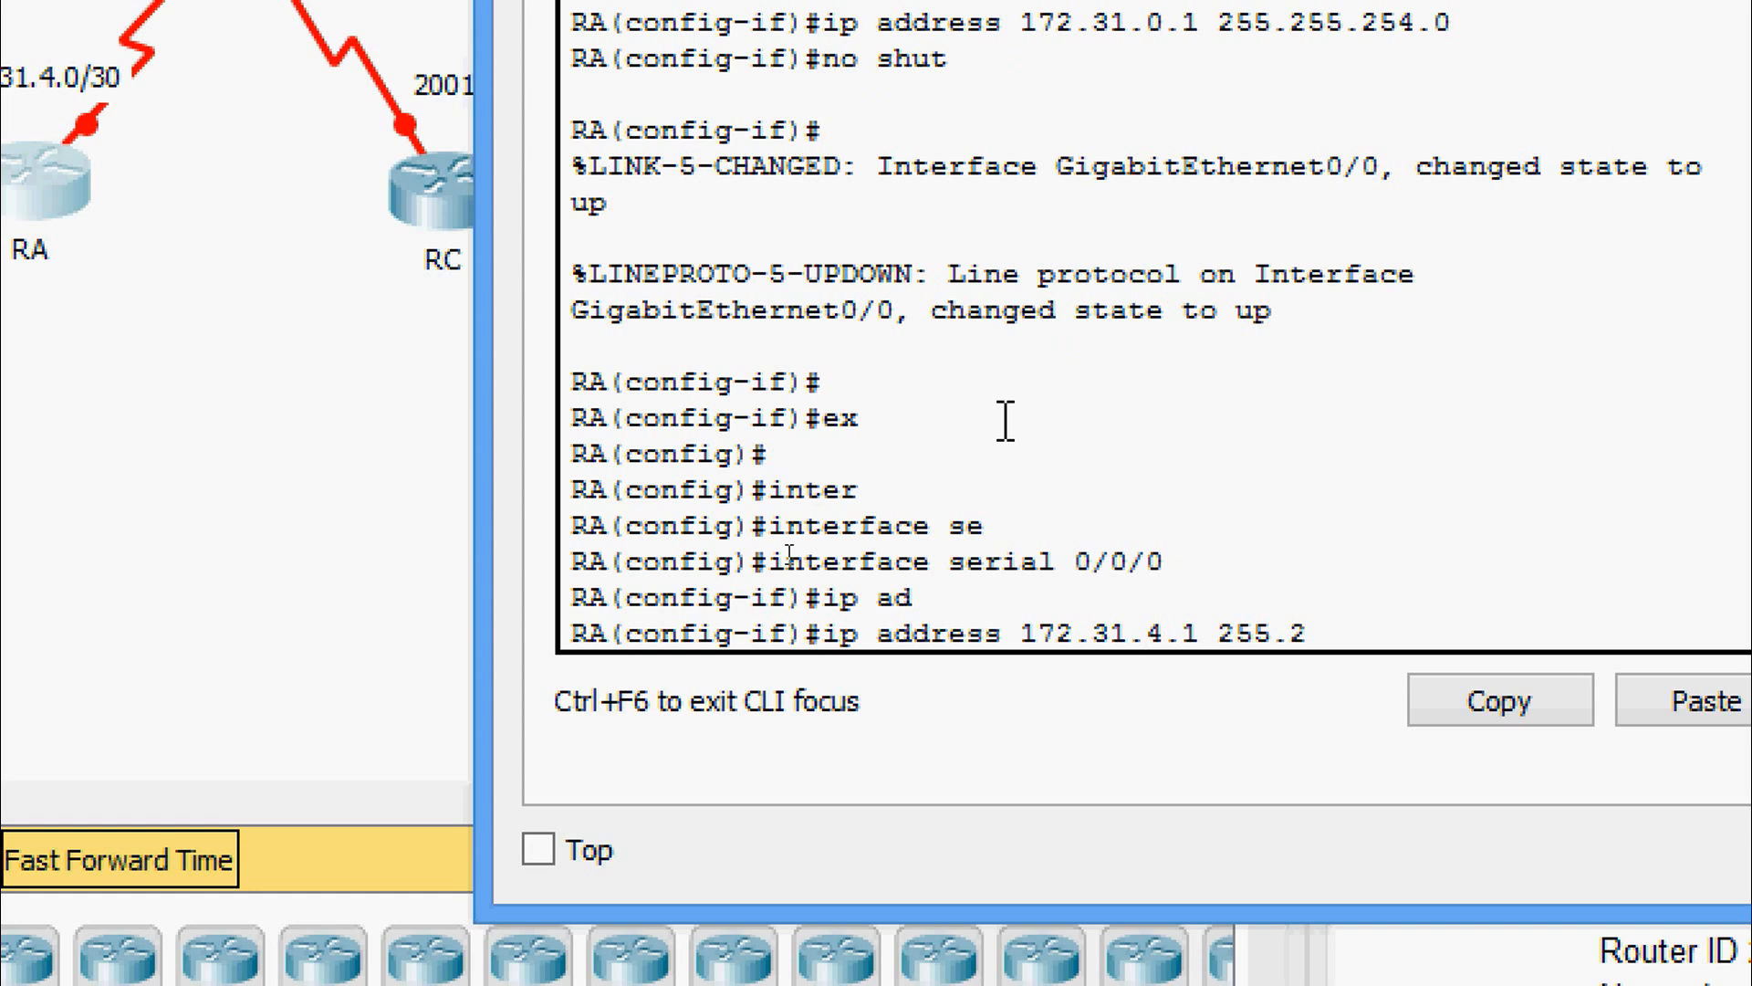
pyautogui.write('55.255.252')
pyautogui.press('Return')
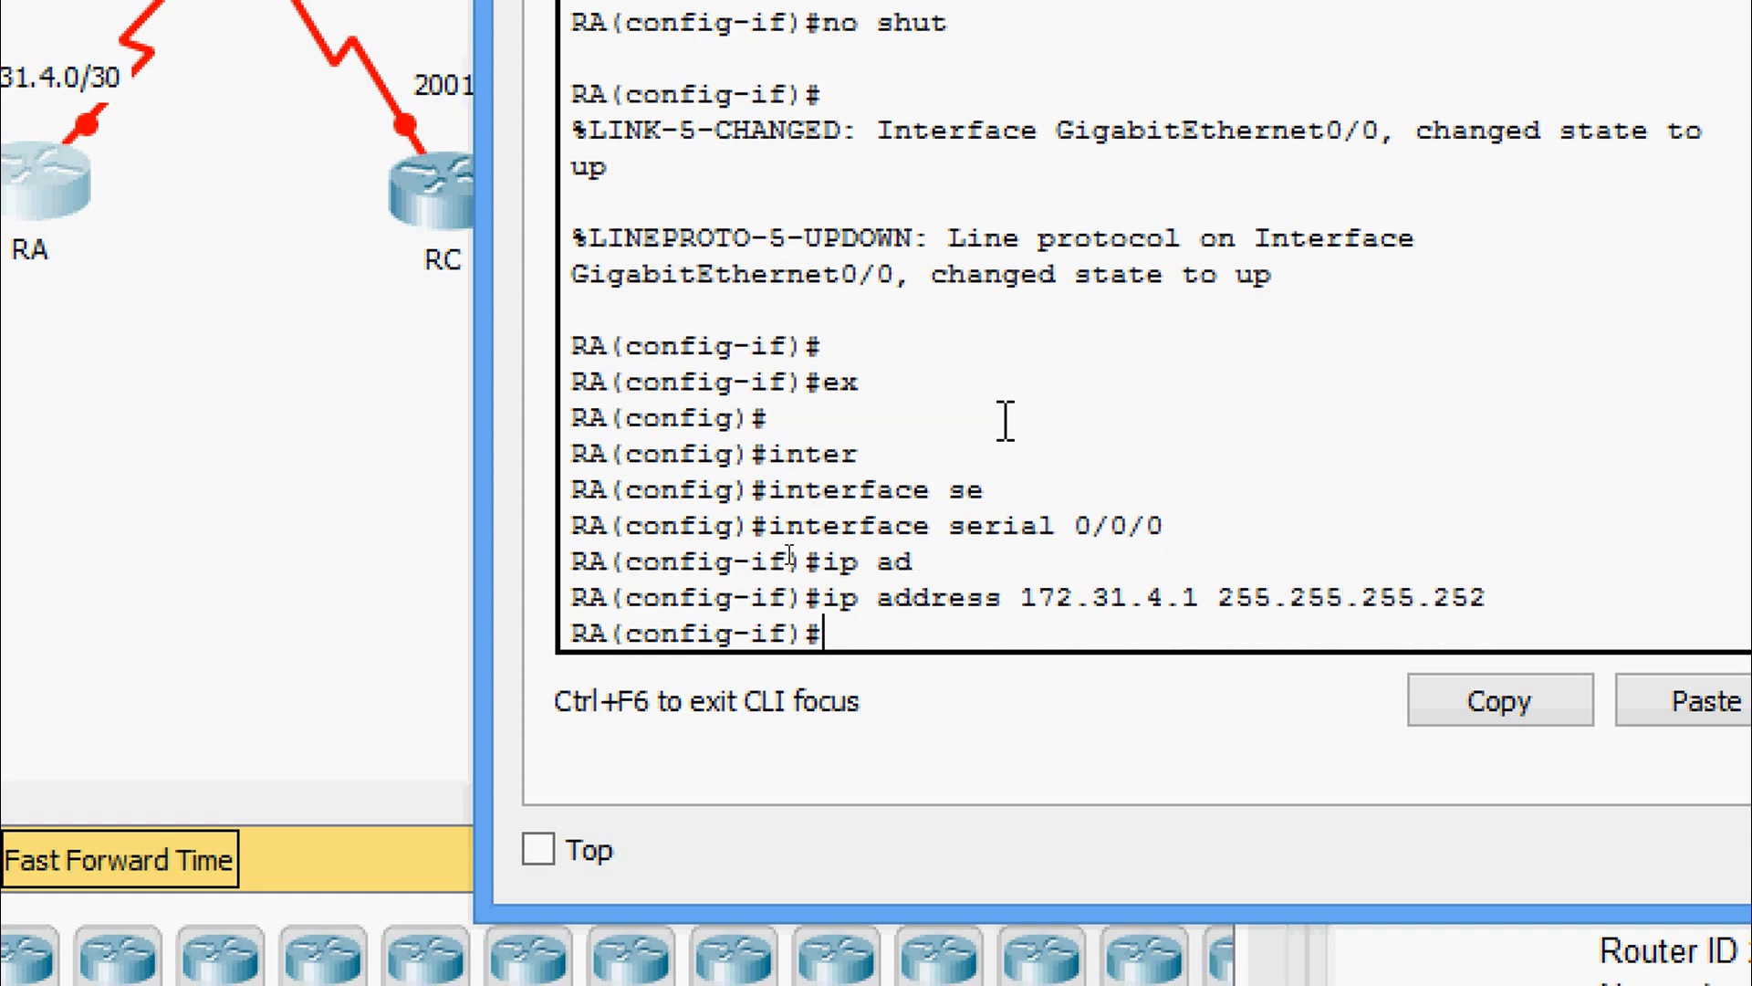
# - Enable RA's Serial 0/0/0 interface with no shutdown
pyautogui.write('no shut')
pyautogui.press('Return')
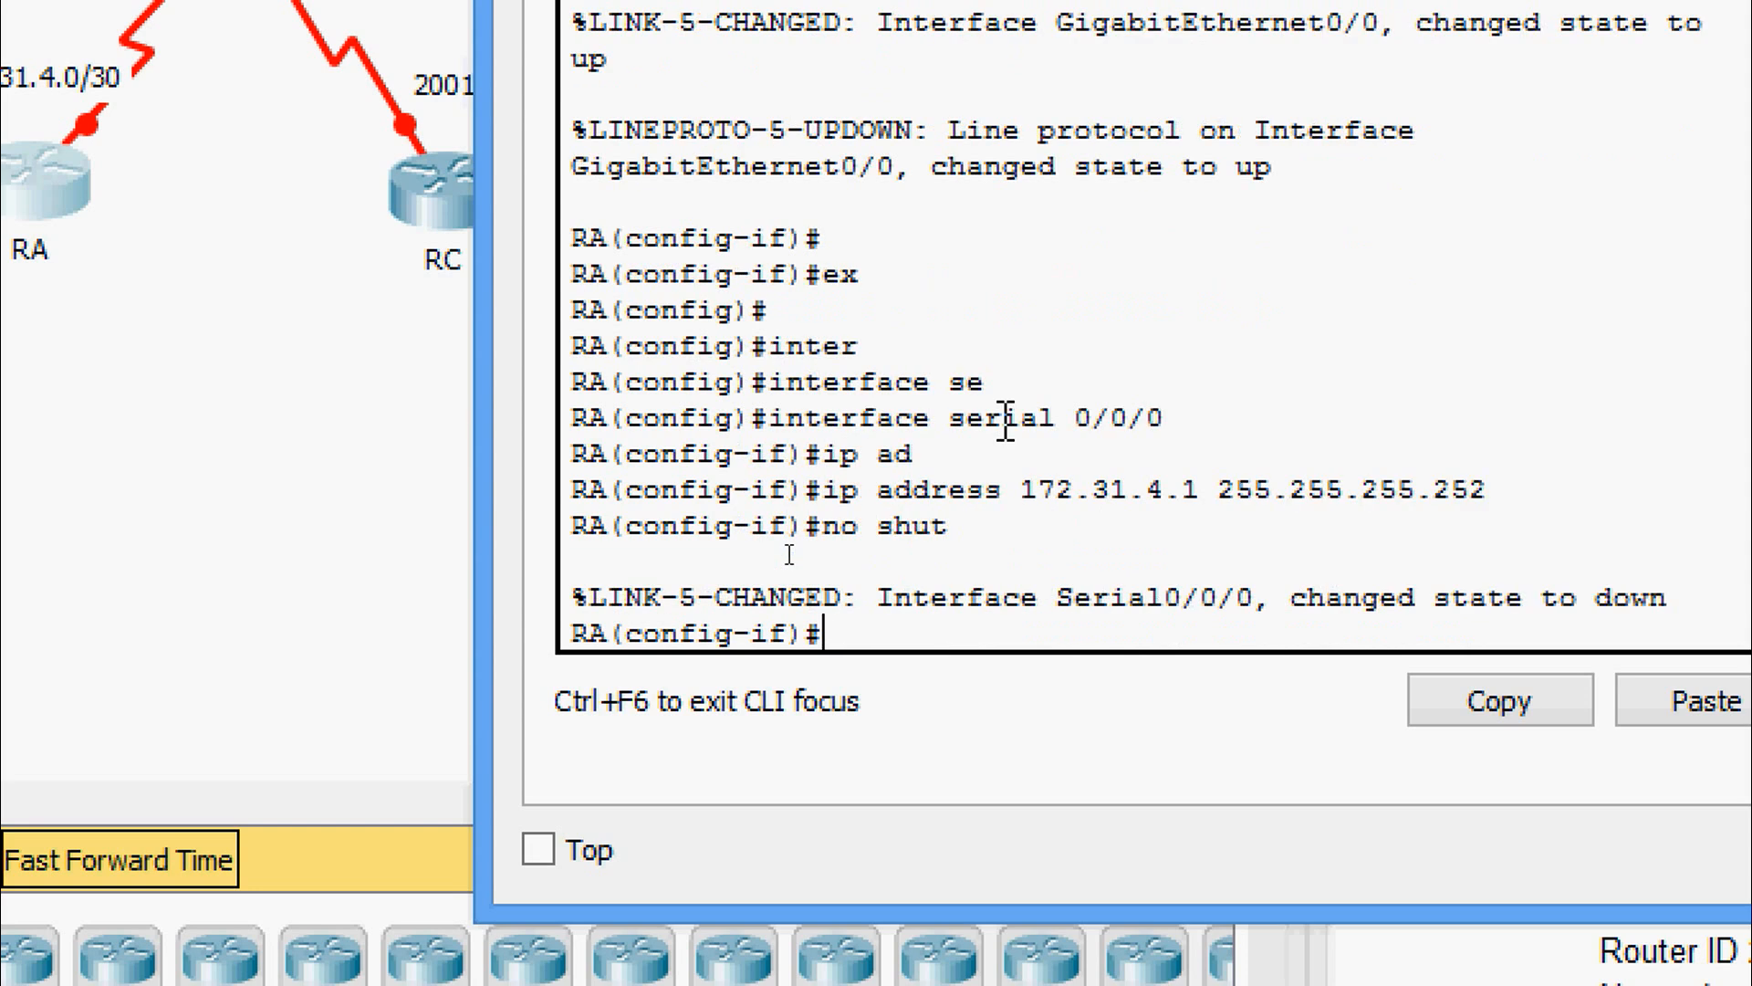
pyautogui.press('Return')
# - Leave interface configuration for privileged EXEC mode and re-enter global configuration mode on RA
pyautogui.click(871, 518)
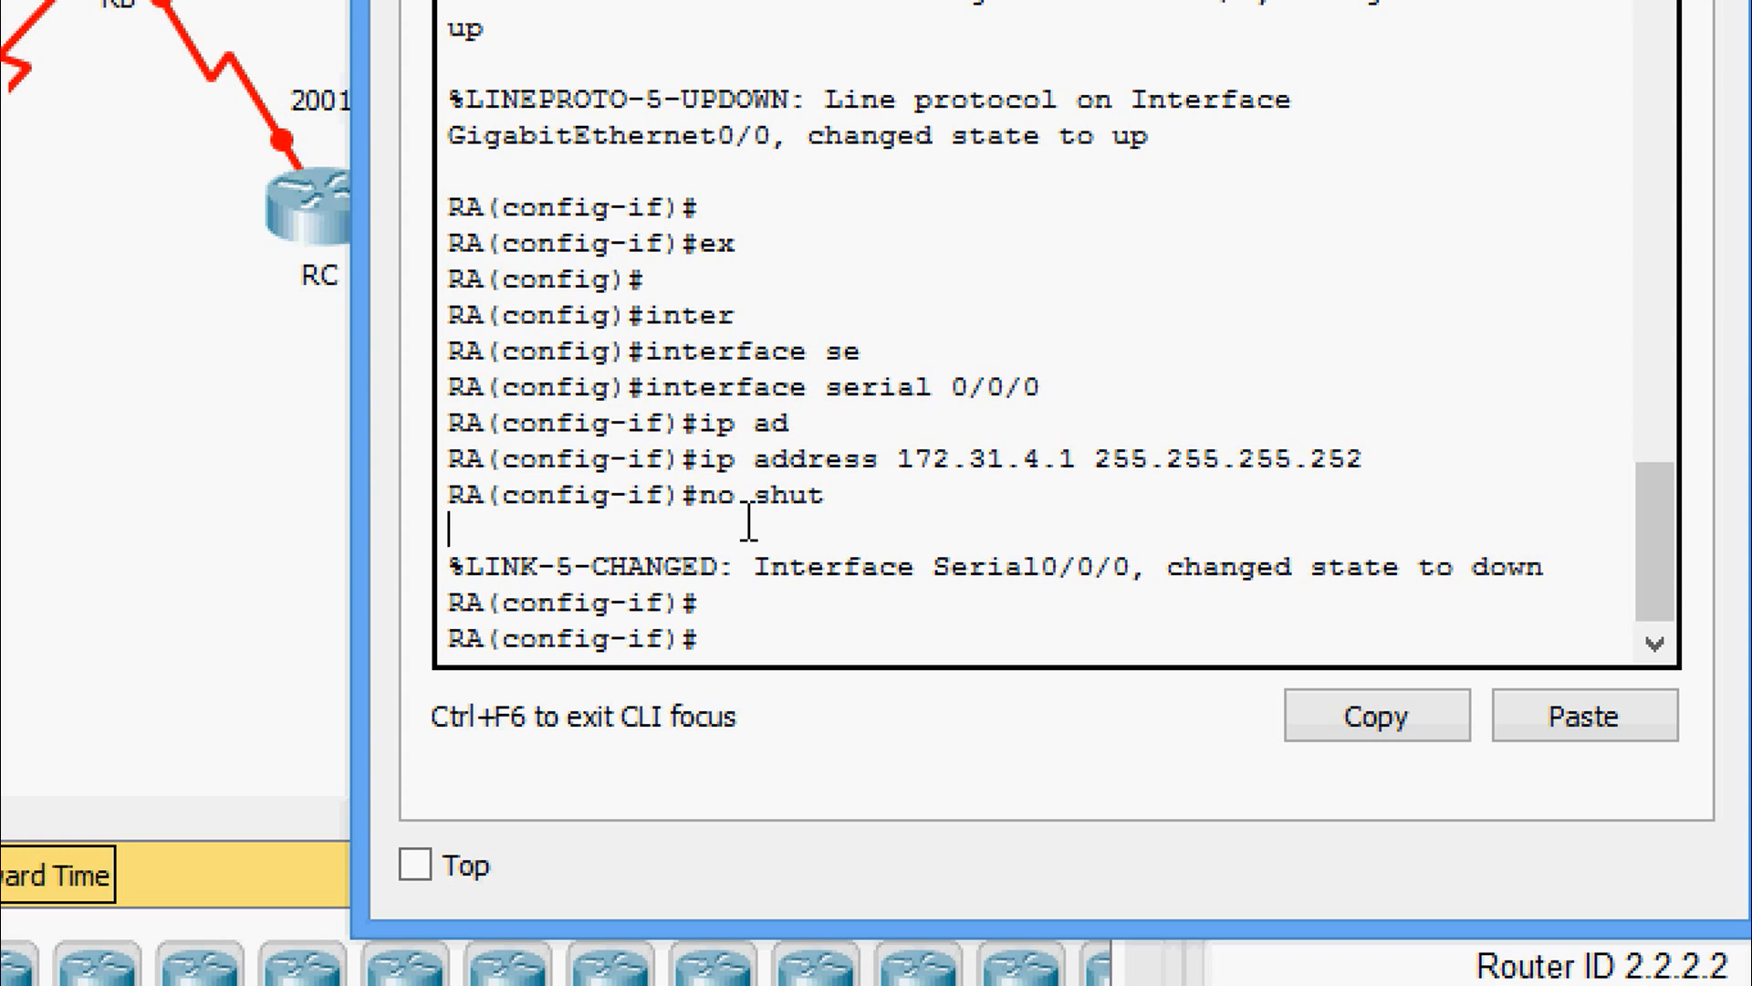
pyautogui.click(766, 646)
pyautogui.hotkey('ctrl', 'z')
pyautogui.press('Return')
pyautogui.press('Return')
pyautogui.write('conf')
pyautogui.press('Tab')
pyautogui.write('ter')
pyautogui.press('Tab')
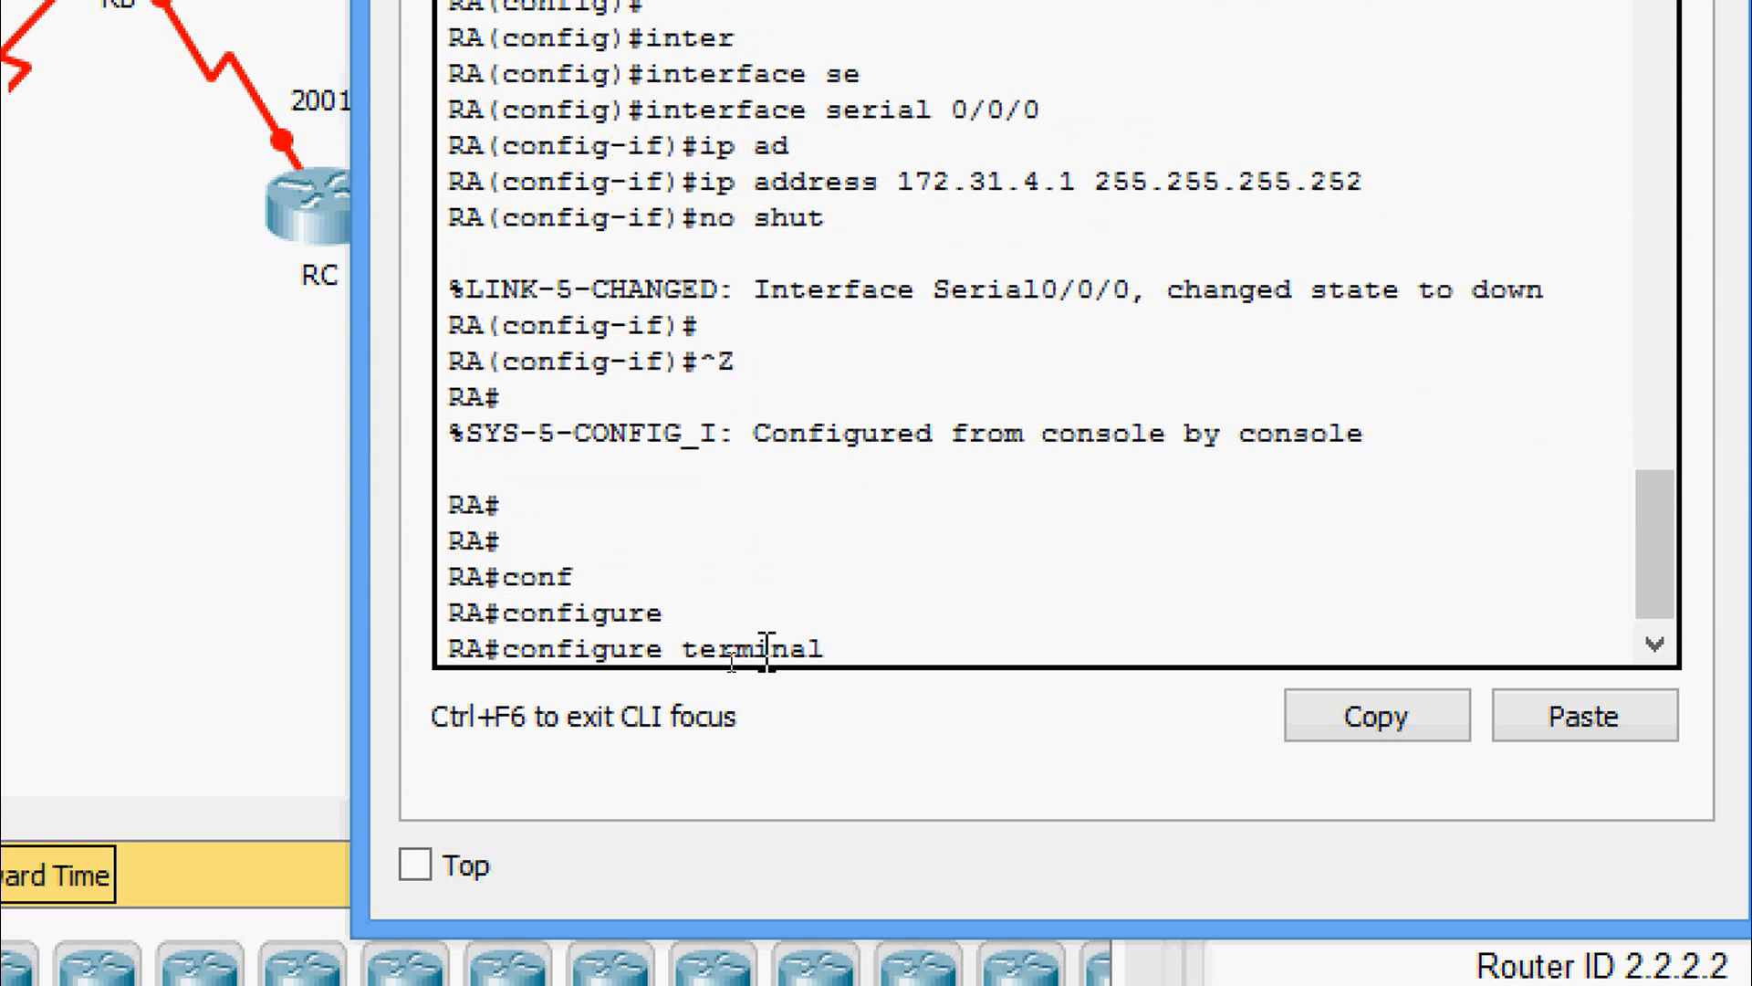
pyautogui.press('Return')
pyautogui.press('Return')
pyautogui.press('Return')
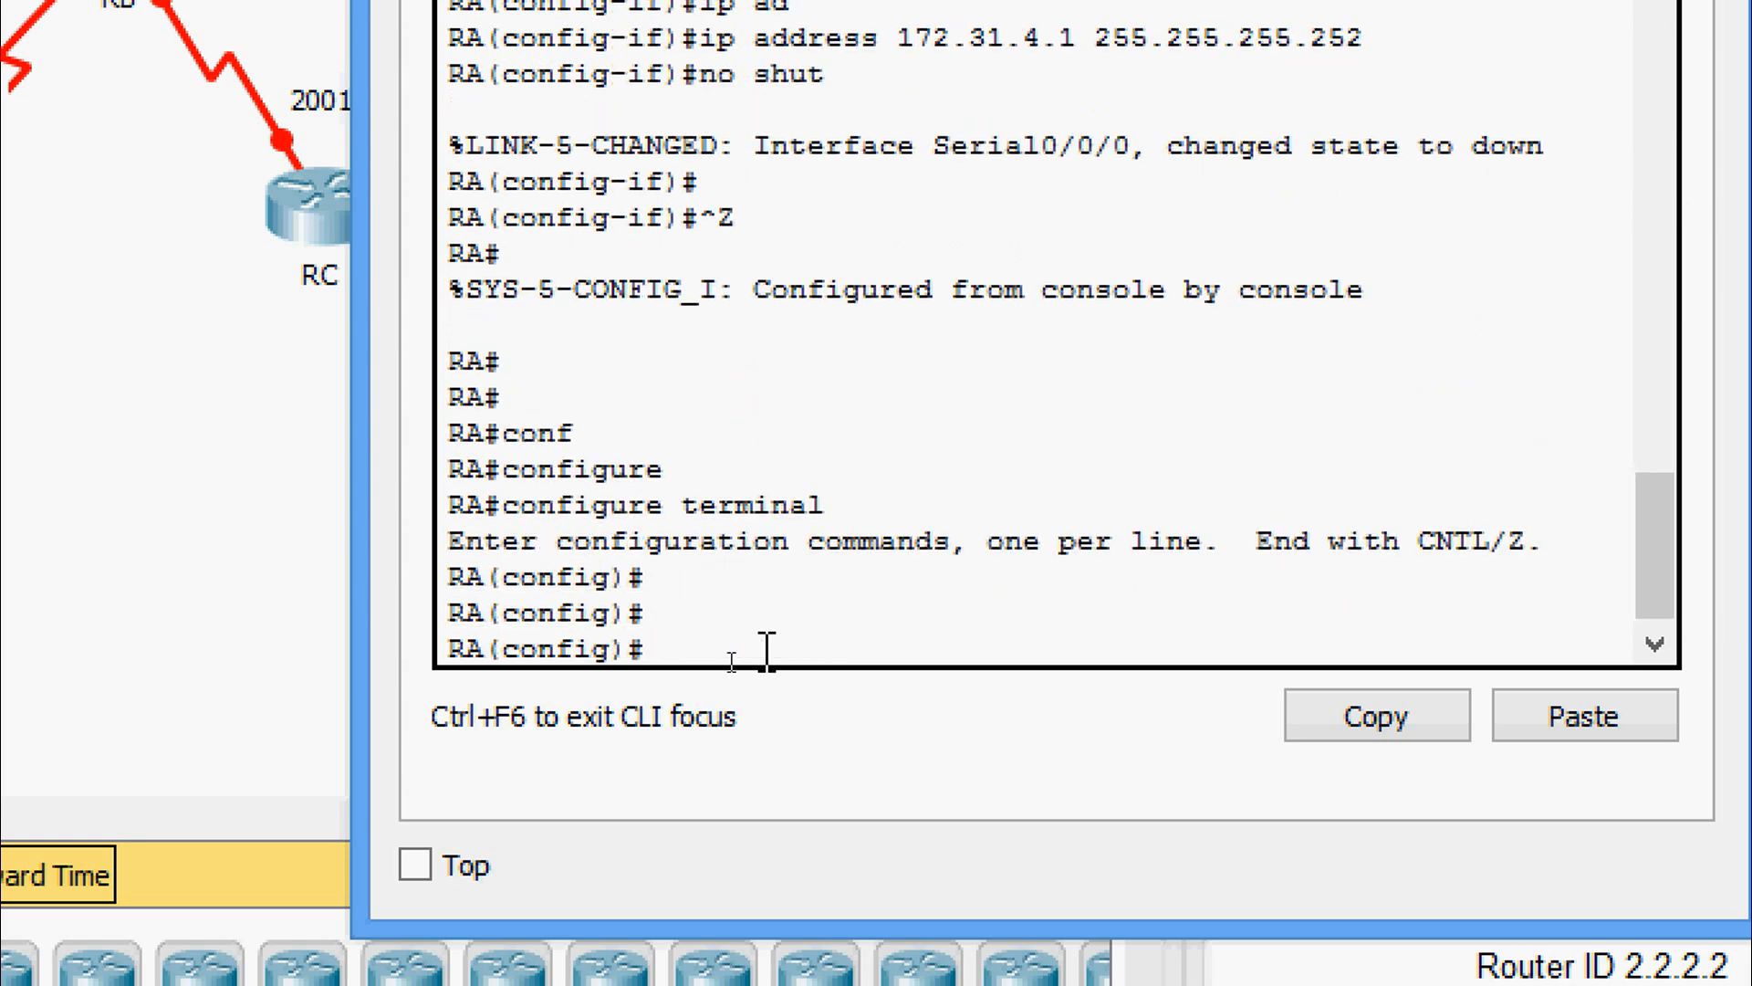
# - Check the router ospf syntax help and start OSPF process 1 on RA
pyautogui.write('router')
pyautogui.press('Tab')
pyautogui.write('os')
pyautogui.press('Tab')
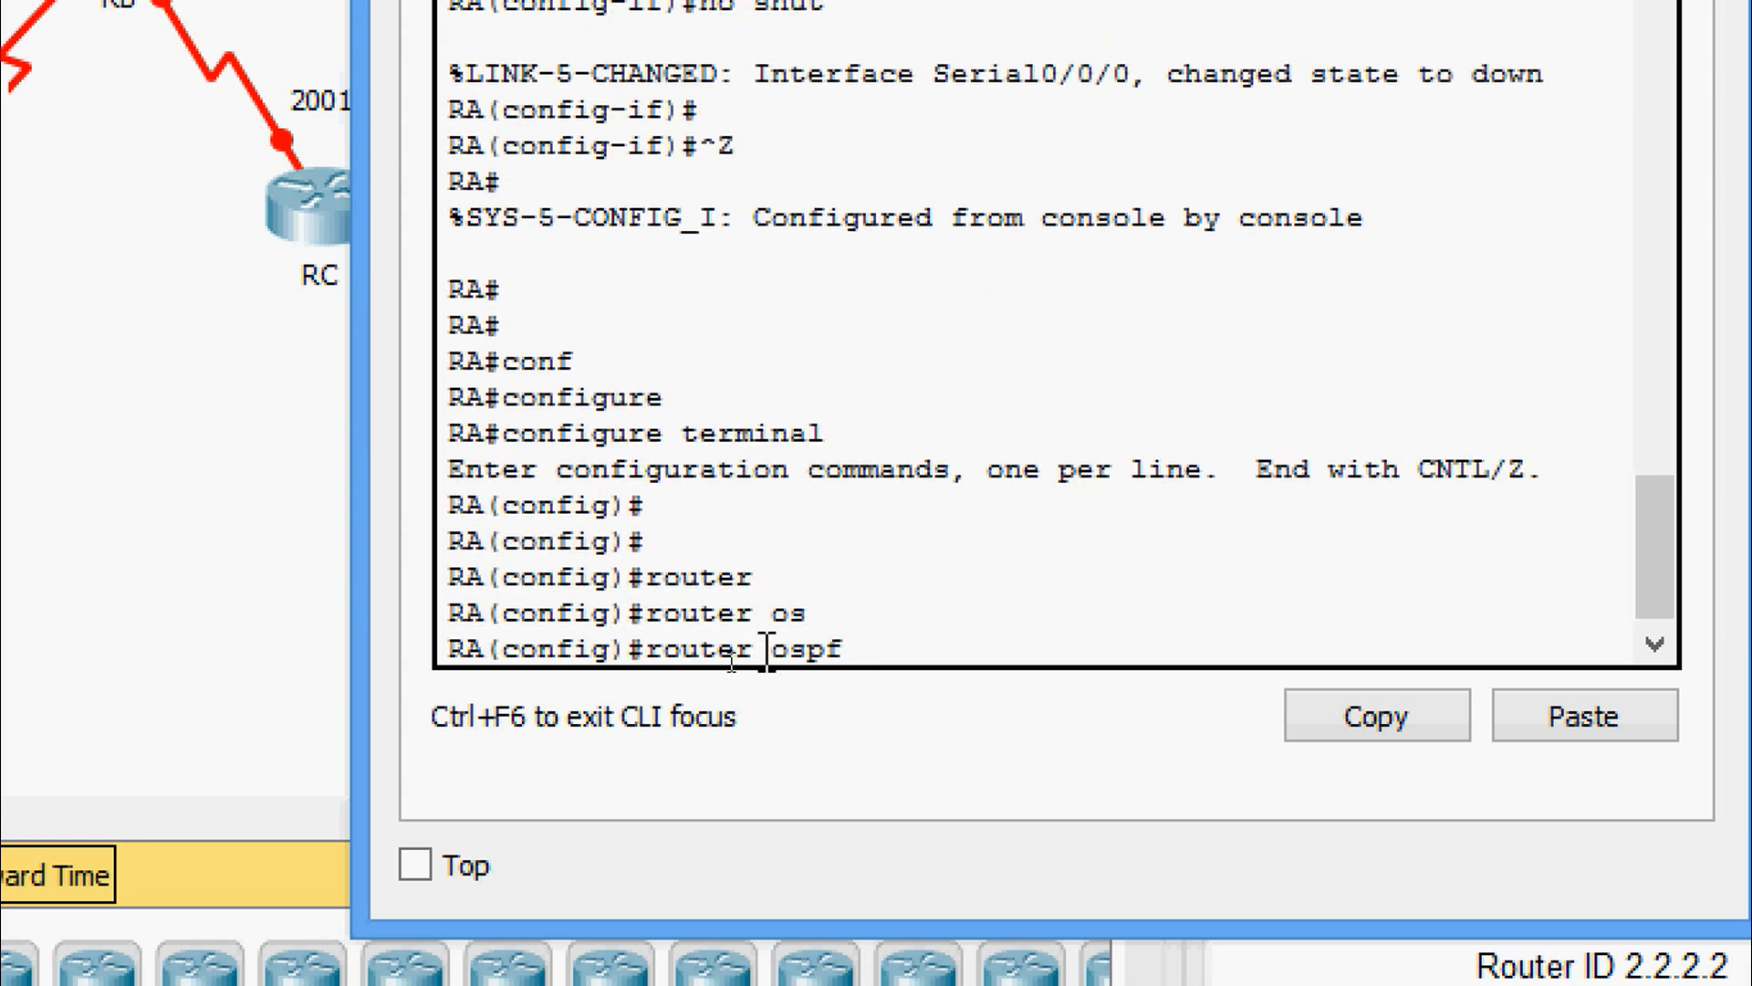
pyautogui.write('?')
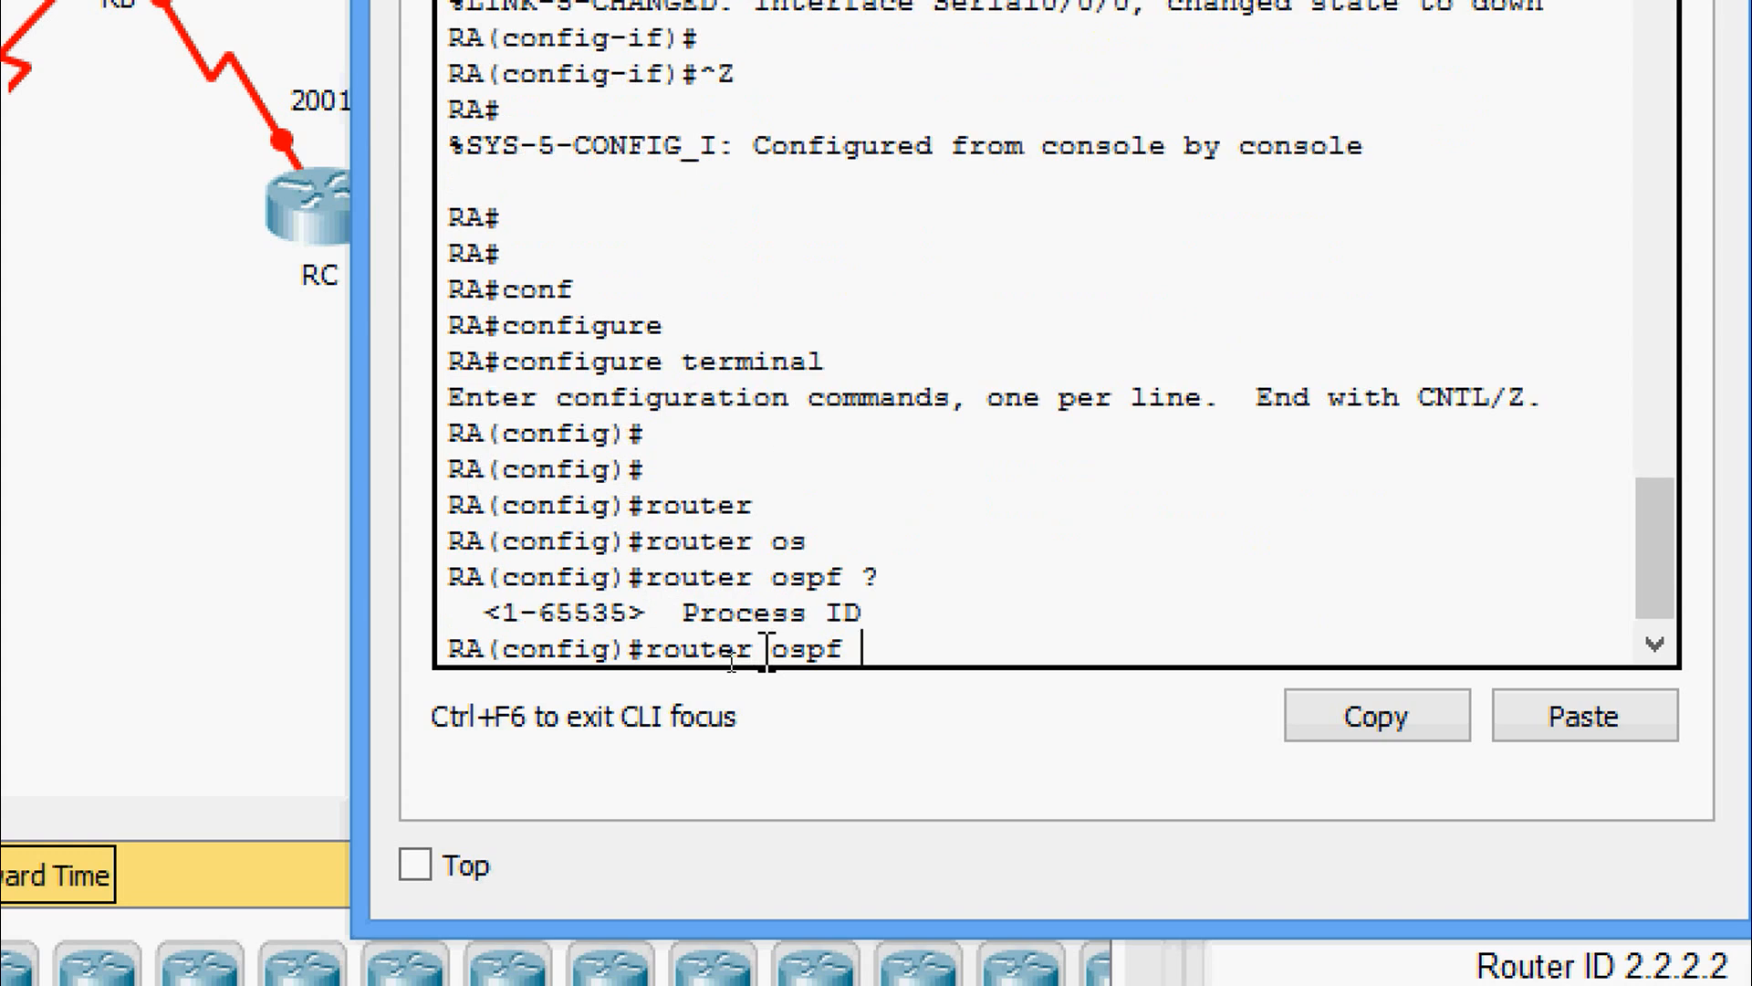
pyautogui.write('1')
pyautogui.press('Return')
pyautogui.press('Return')
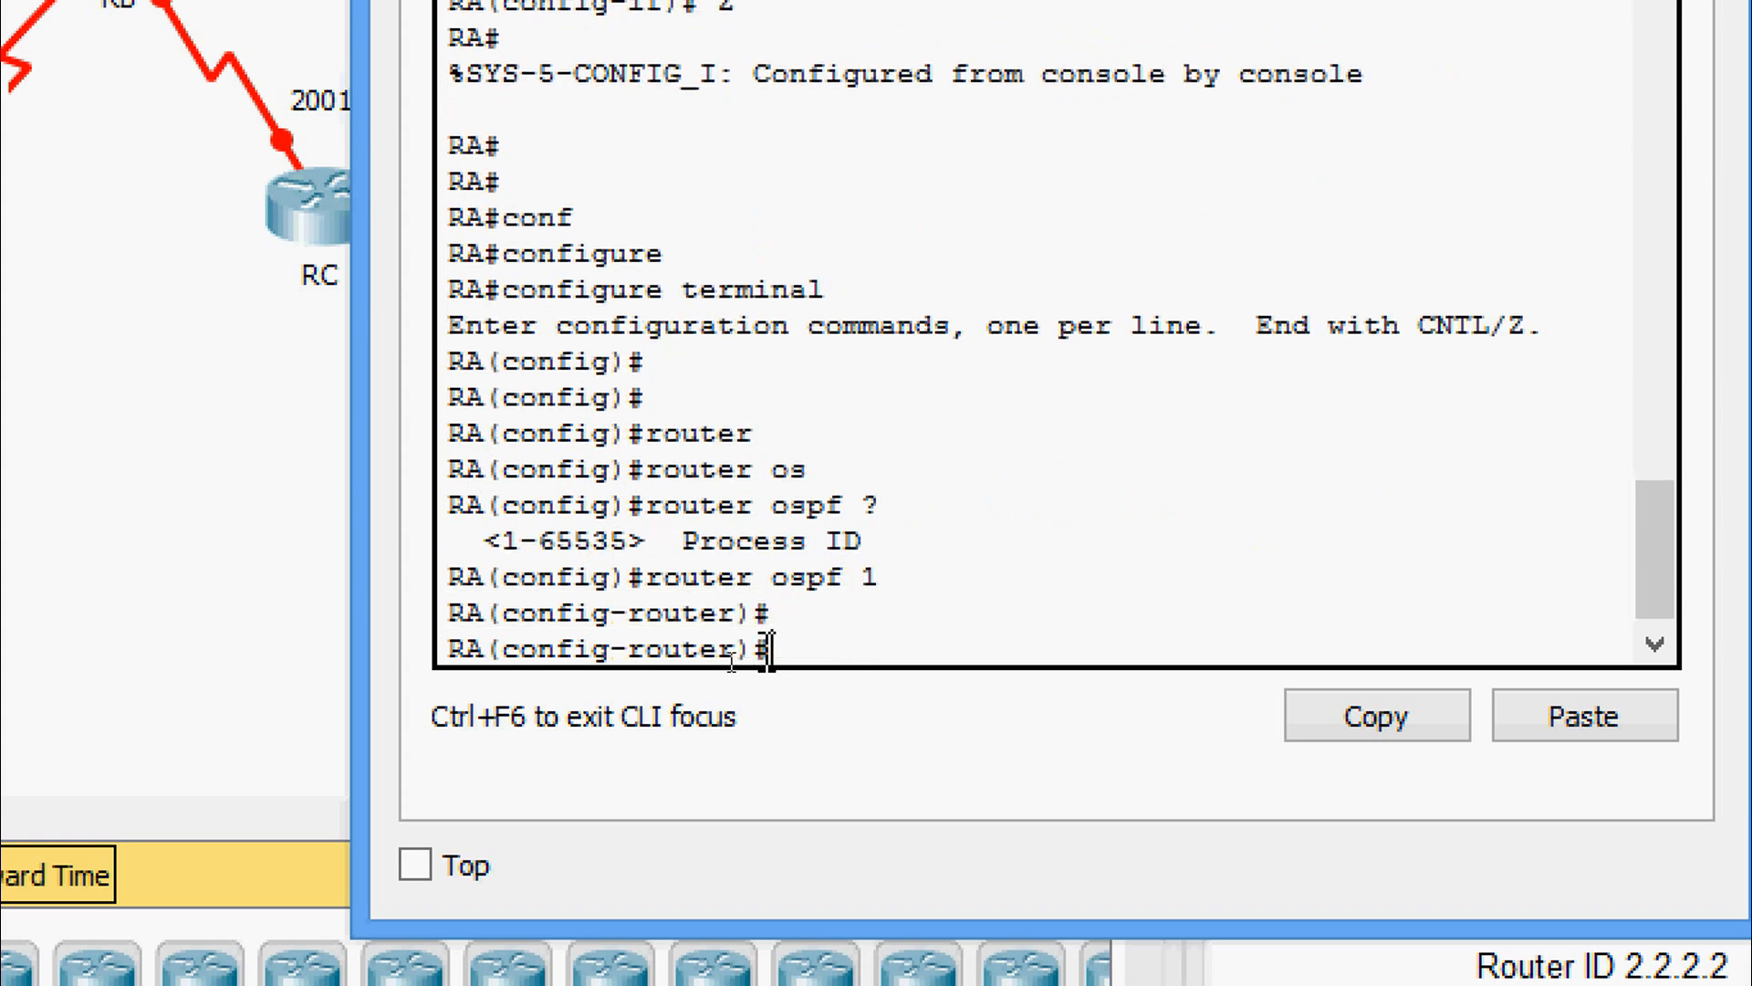
# - Set RA's OSPF router ID to 1.1.1.1
pyautogui.write('rou')
pyautogui.press('Tab')
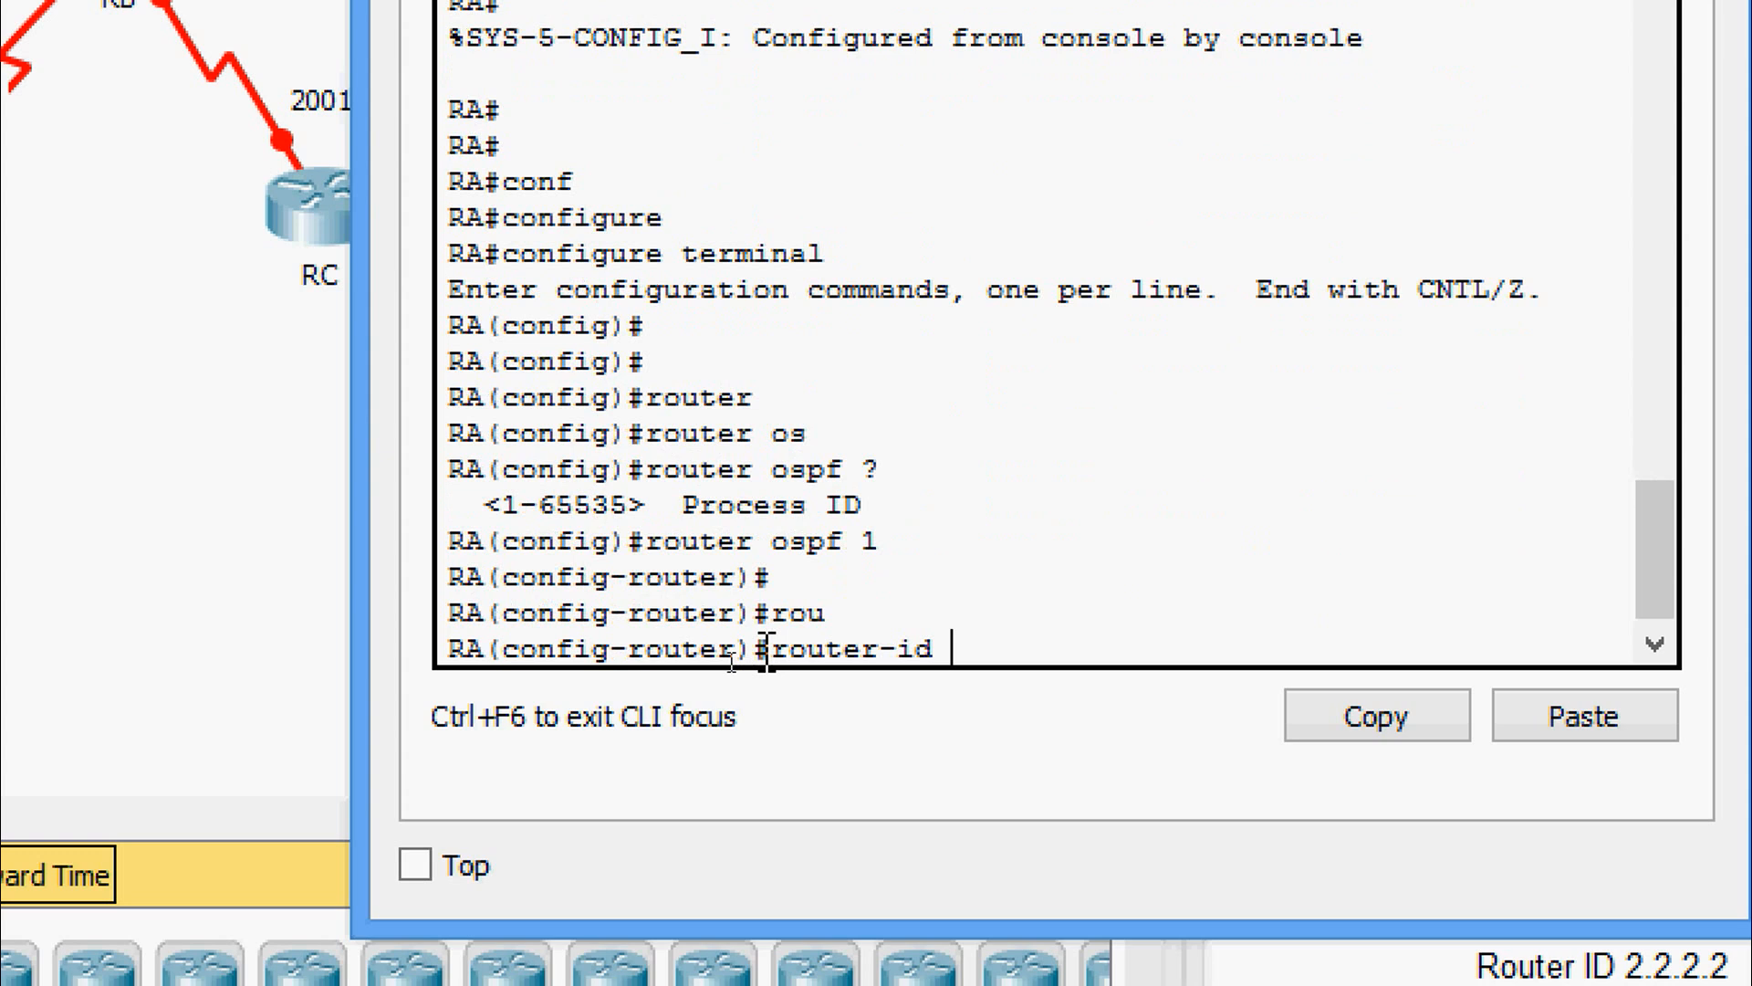
pyautogui.write('1.1.1.1')
pyautogui.press('Return')
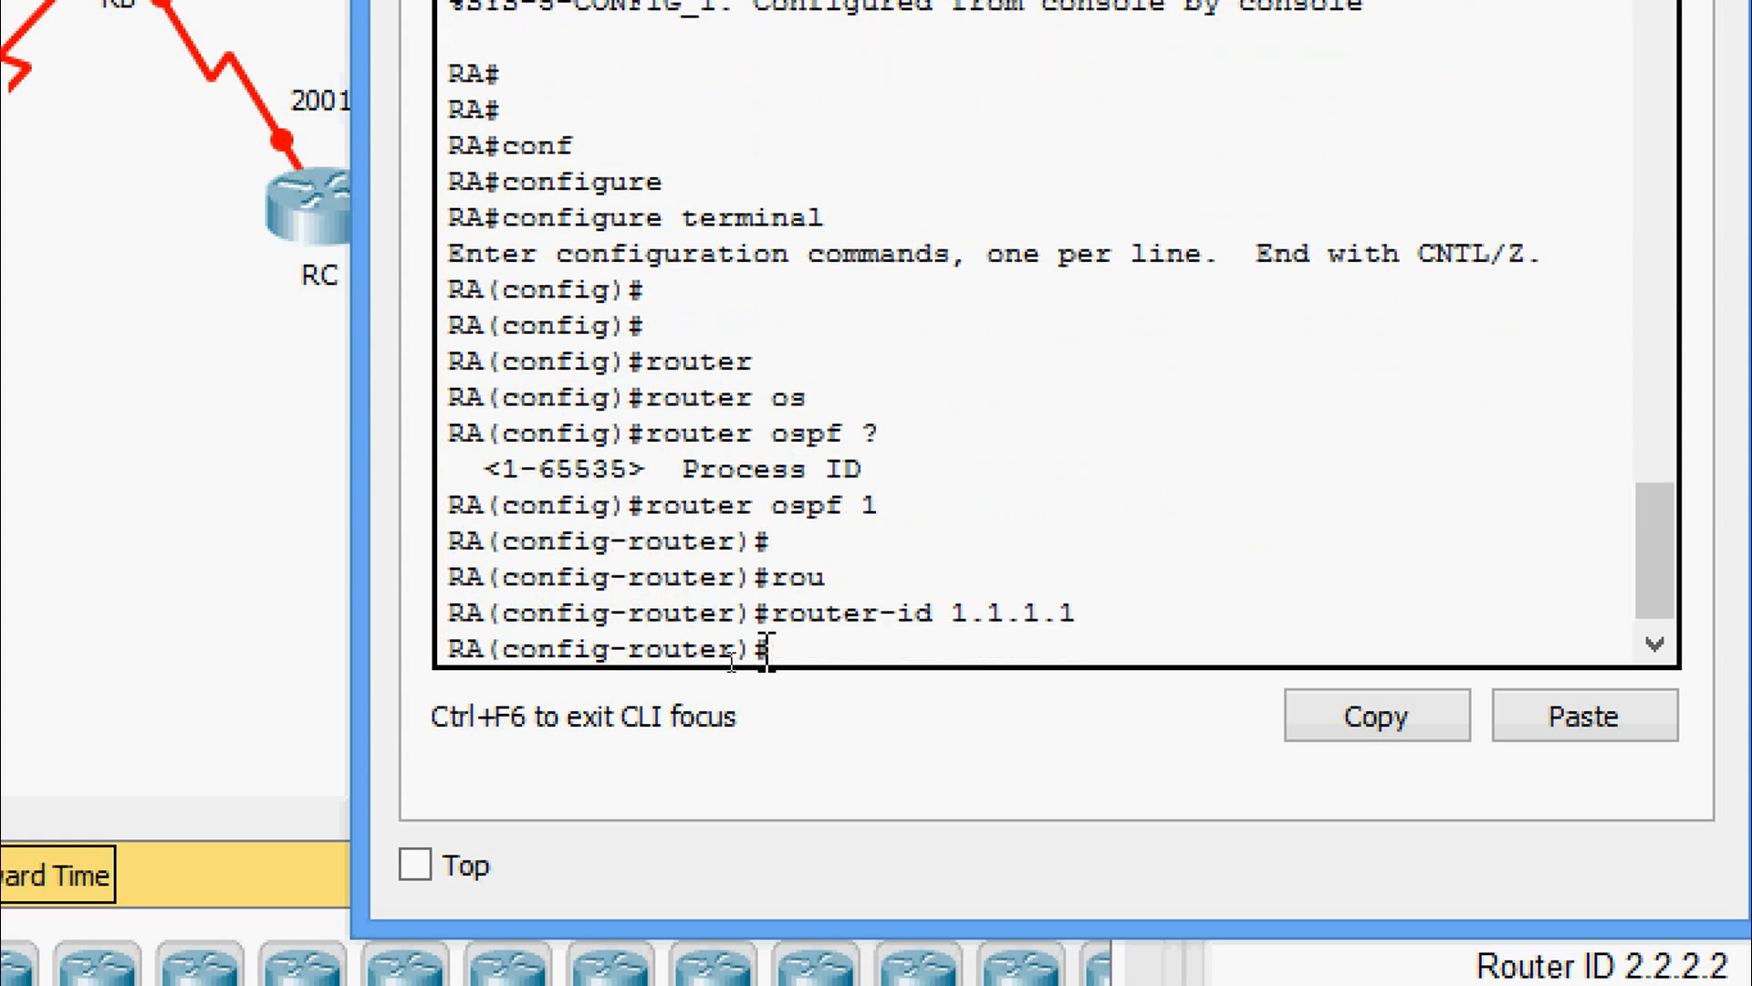
# - Make GigabitEthernet 0/0 a passive interface in RA's OSPF process
pyautogui.write('pas')
pyautogui.press('Tab')
pyautogui.write('gi')
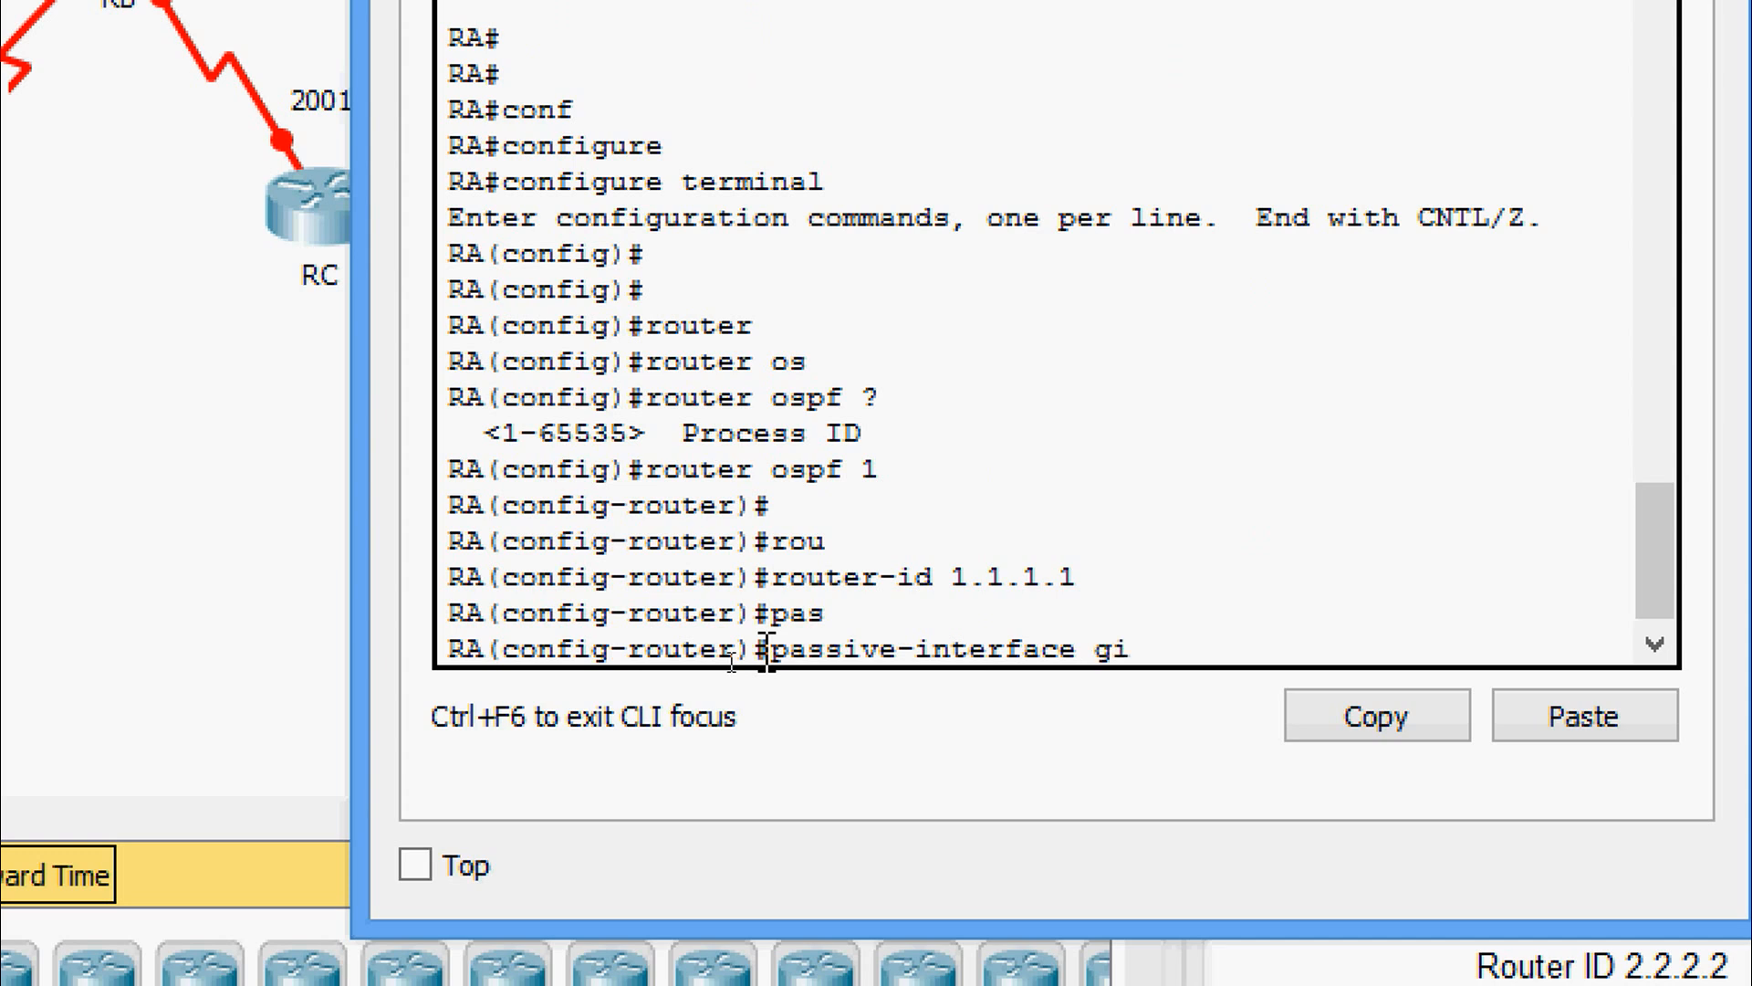
pyautogui.press('Tab')
pyautogui.write('0/0')
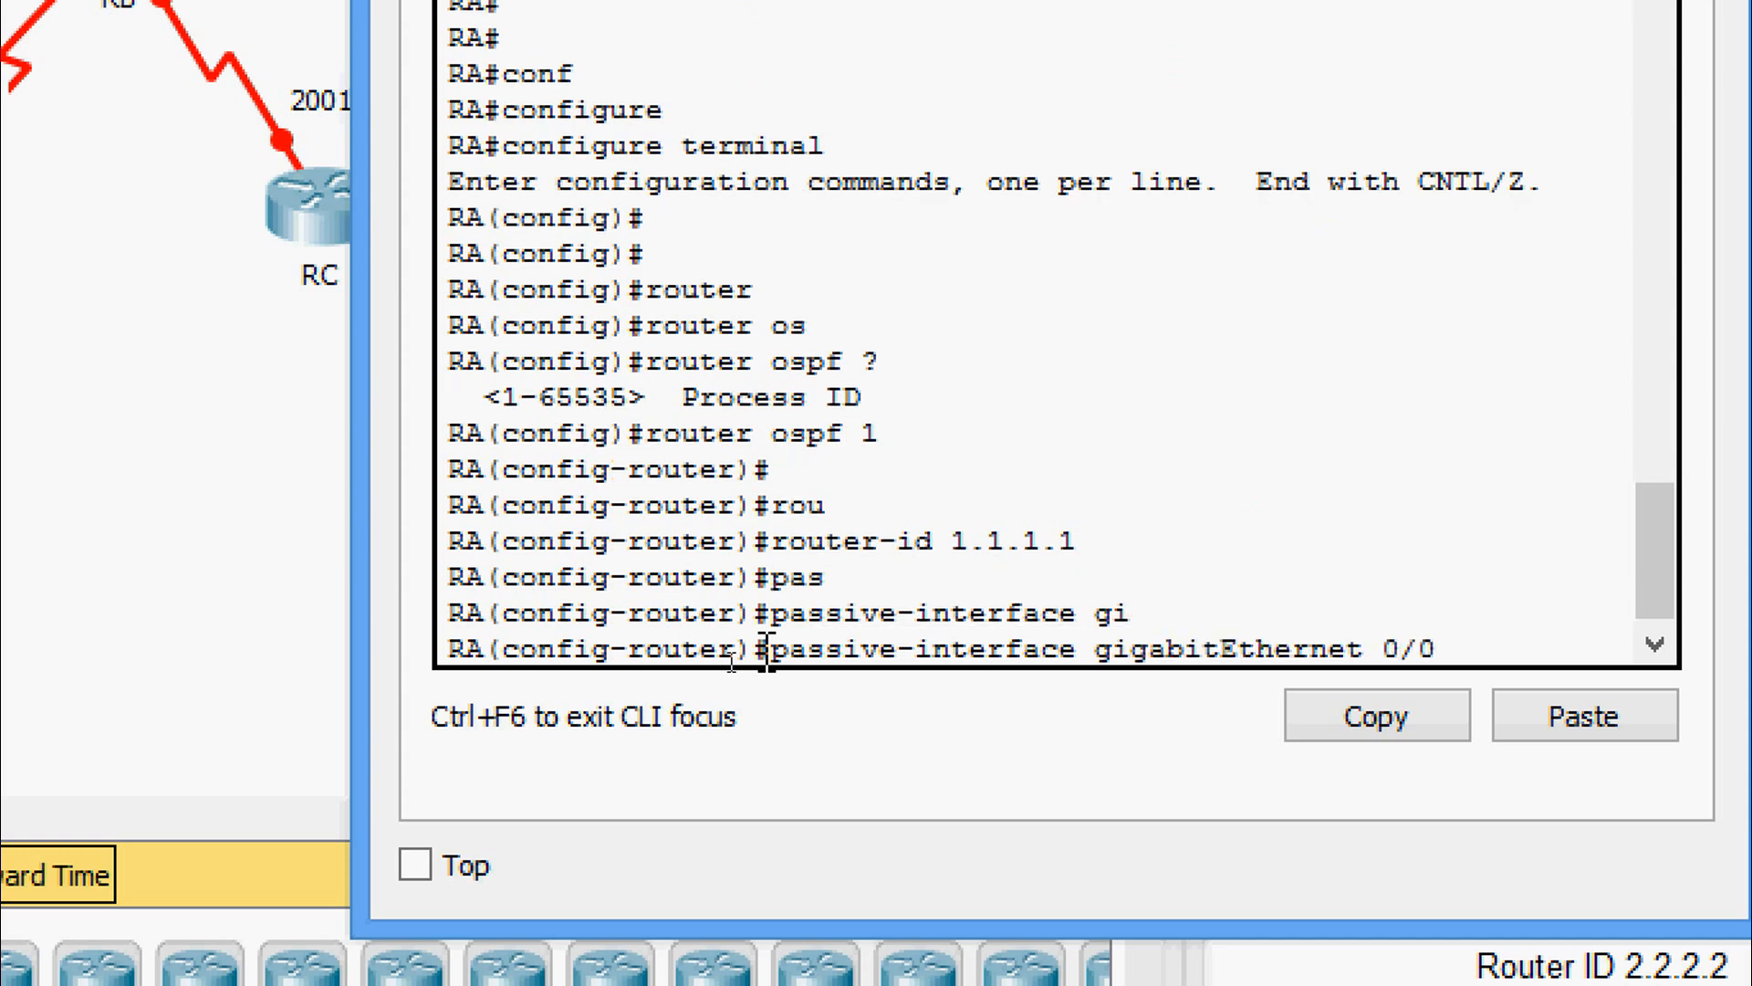
pyautogui.press('Return')
# - Advertise network 172.31.0.0 with wildcard mask 0.0.1.255 in OSPF area 0 on RA
pyautogui.write('net')
pyautogui.press('Tab')
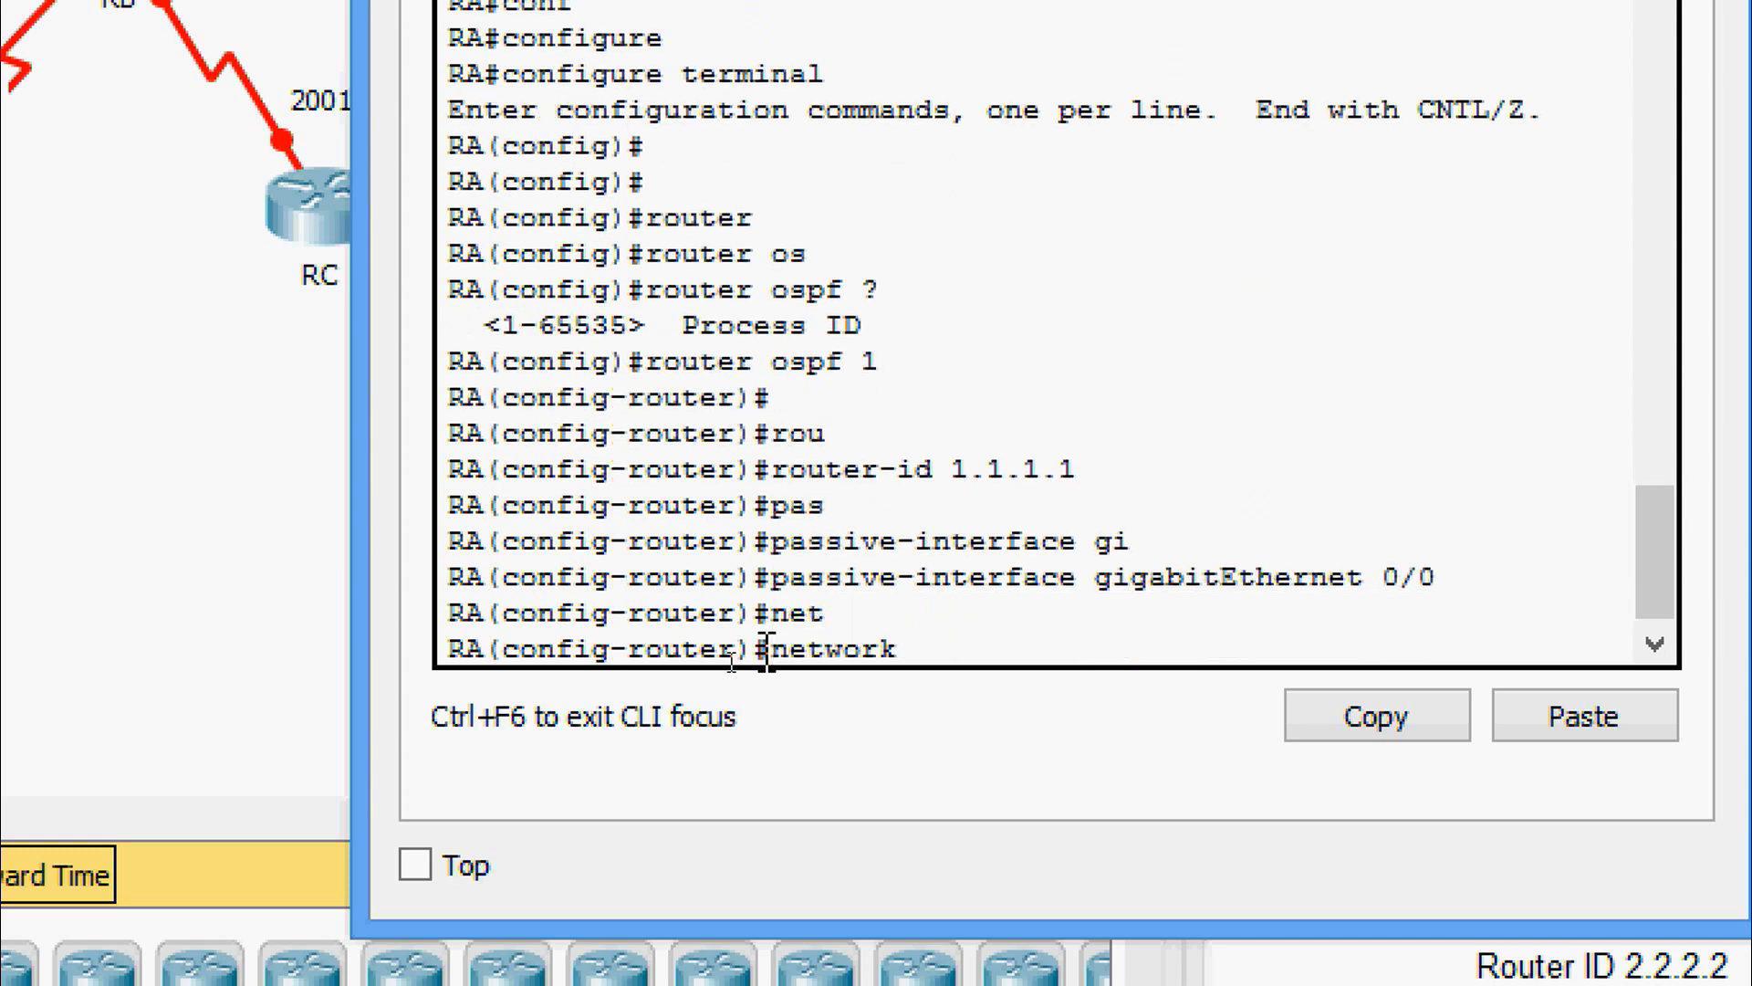
pyautogui.write('172.31')
pyautogui.write('.0.0 0.')
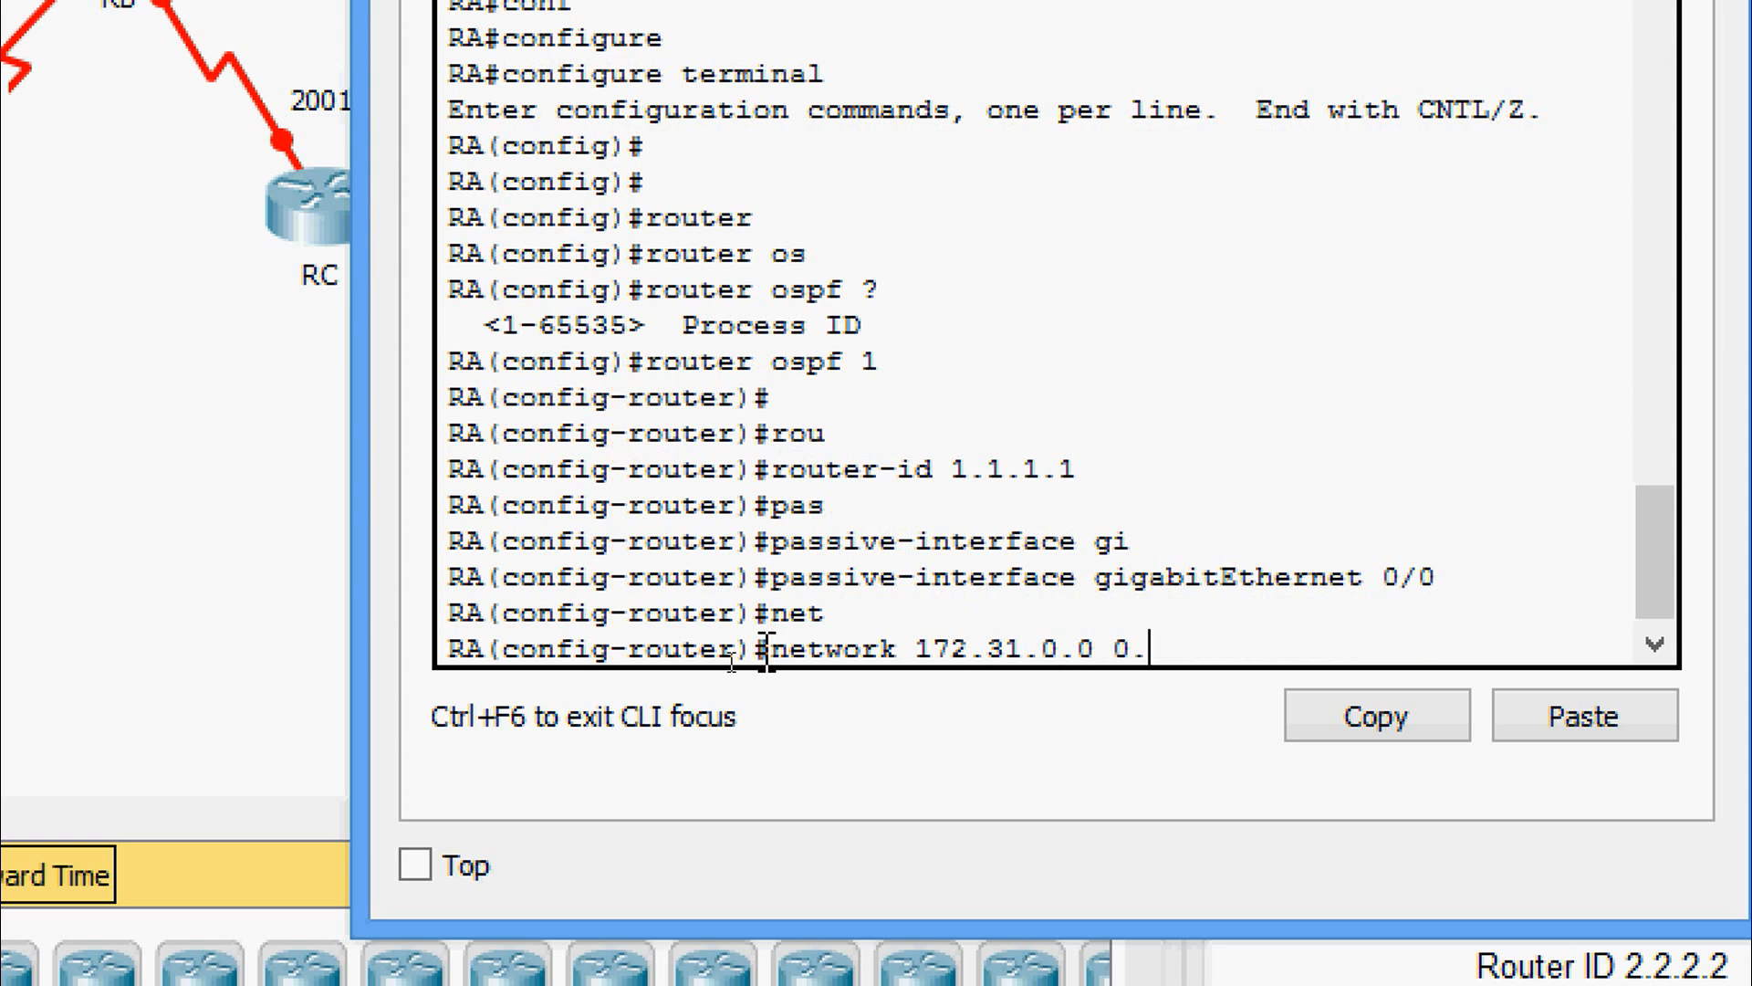
pyautogui.write('0.1.255 ar')
pyautogui.press('Tab')
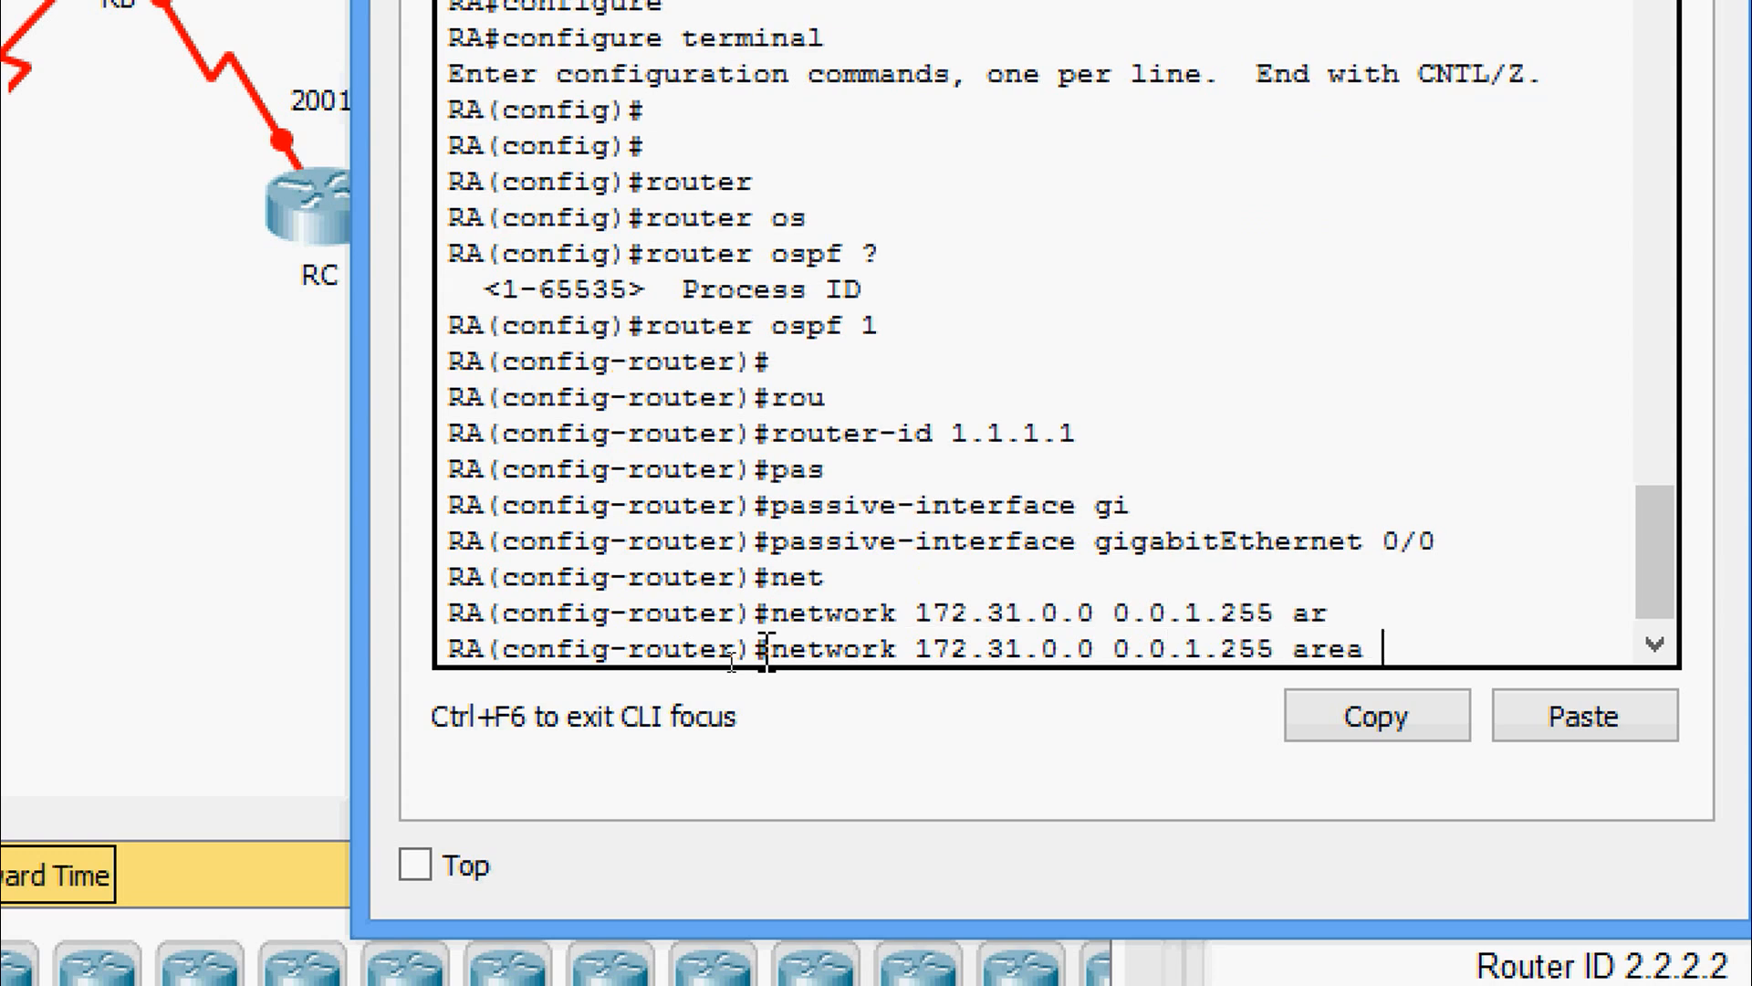
pyautogui.write('0')
pyautogui.press('Return')
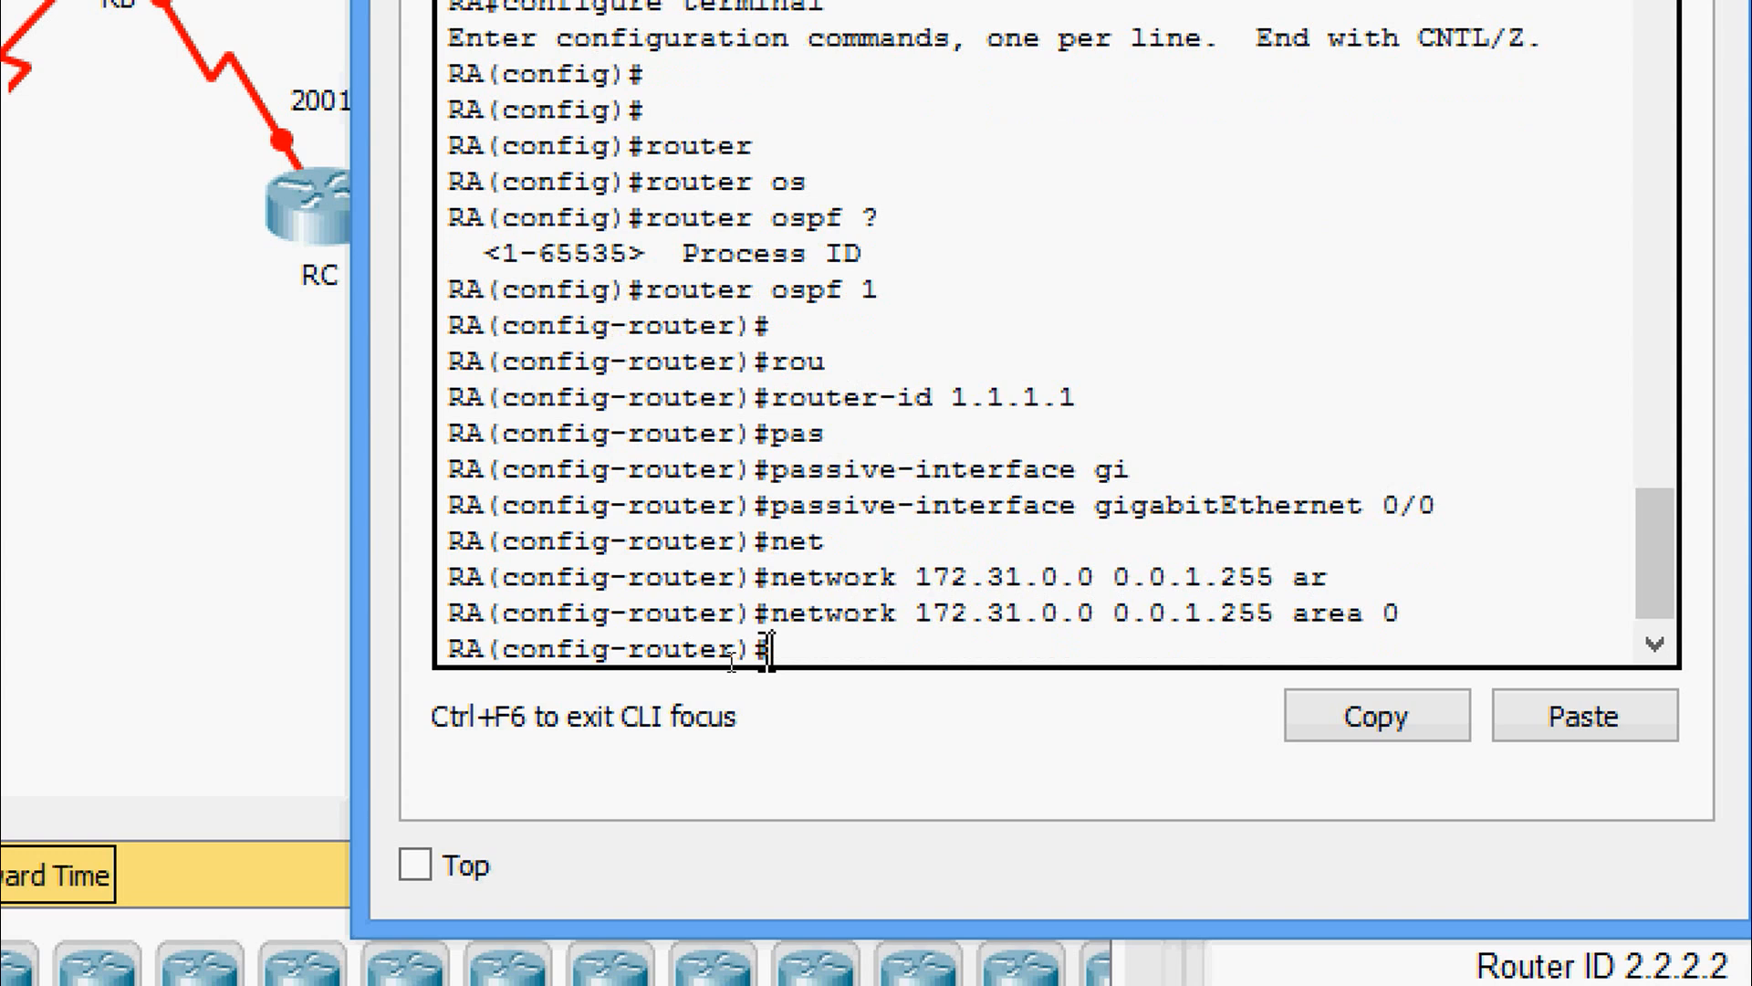
pyautogui.press('Return')
# - Advertise network 172.31.4.0 with wildcard mask 0.0.0.3 in OSPF area 0 on RA
pyautogui.write('net')
pyautogui.press('Tab')
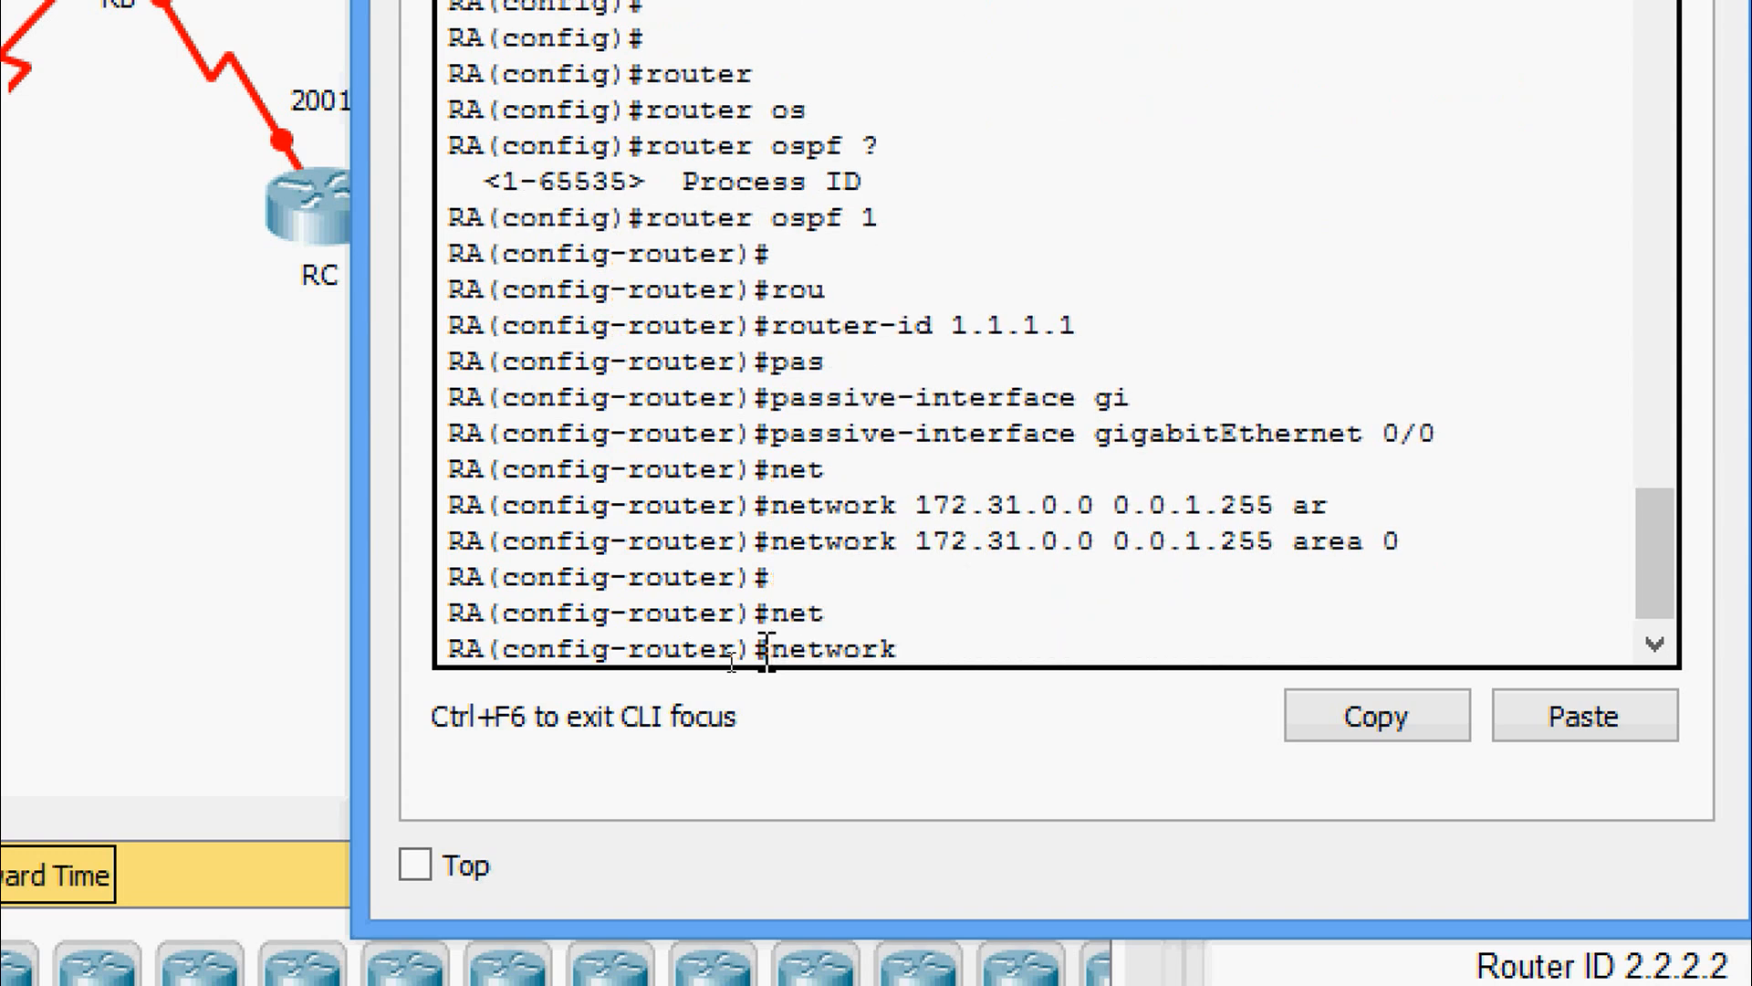
pyautogui.write('172.31.4.0 0.0')
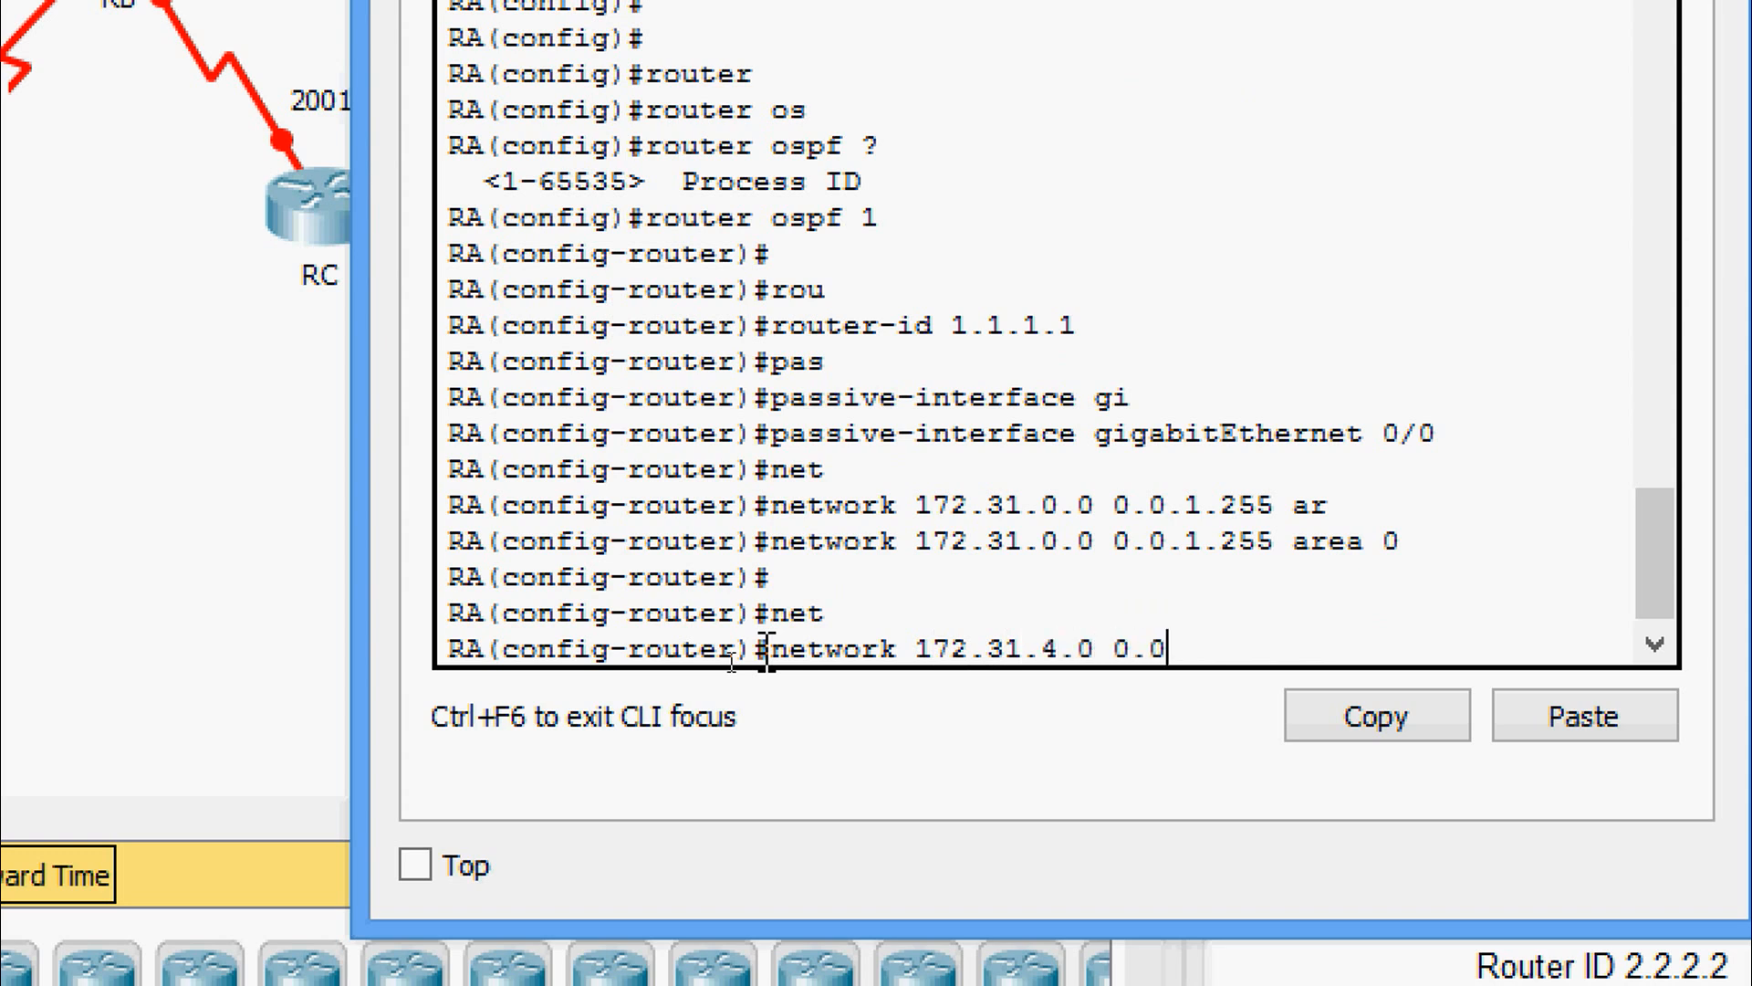
pyautogui.write('.0.3 ar')
pyautogui.press('Tab')
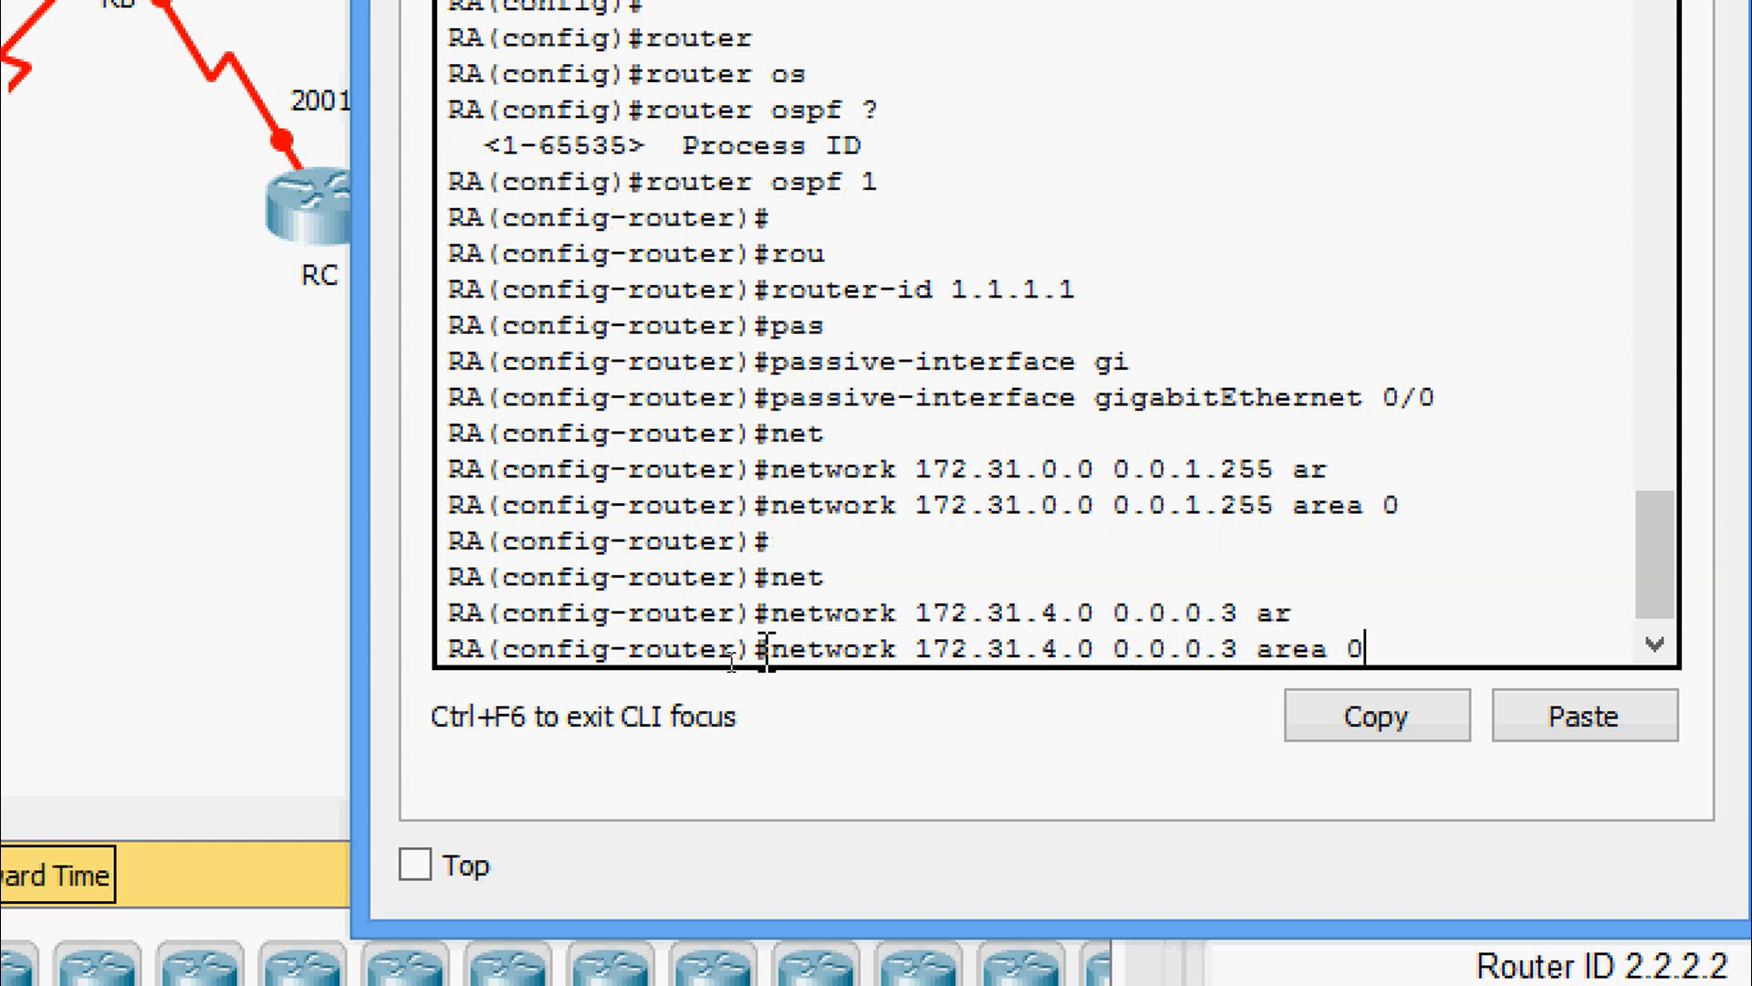
pyautogui.write('0')
pyautogui.press('Return')
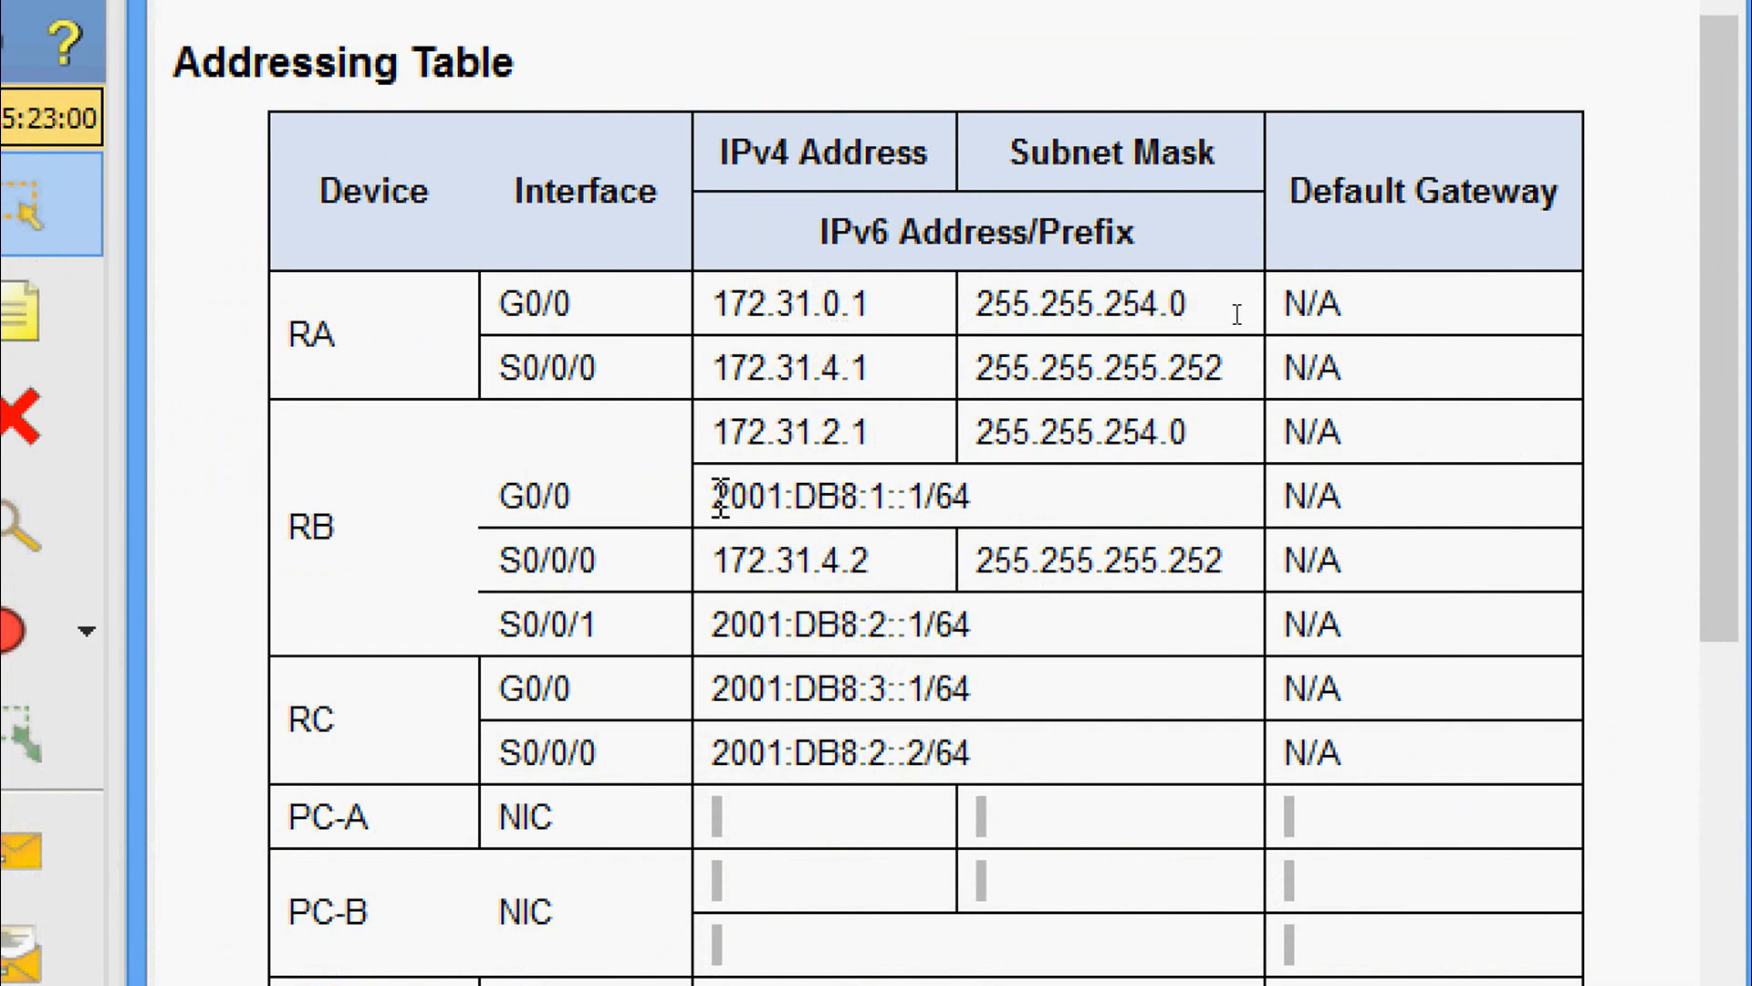
# - Review the IPv4 and IPv6 addresses listed for RB's G0/0, S0/0/0 and S0/0/1 interfaces in the Addressing Table
pyautogui.moveTo(715, 496); pyautogui.dragTo(995, 500)
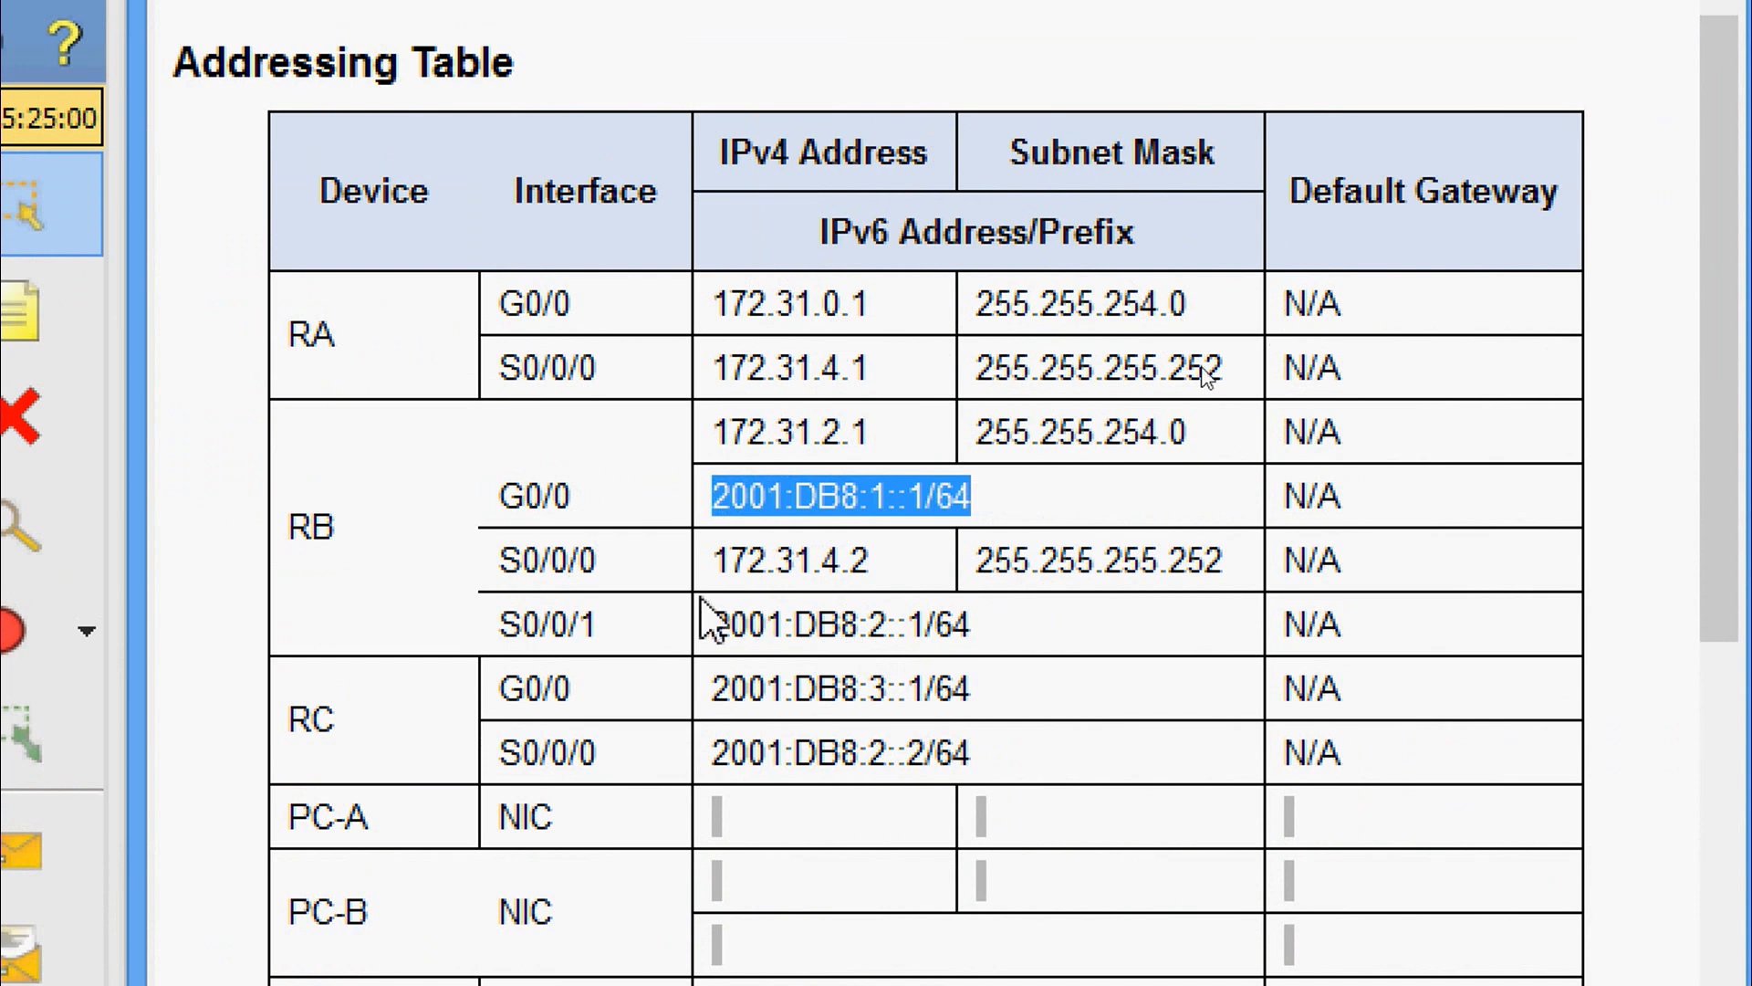
pyautogui.click(509, 558)
pyautogui.moveTo(509, 558); pyautogui.dragTo(599, 552)
pyautogui.moveTo(713, 561); pyautogui.dragTo(1232, 579)
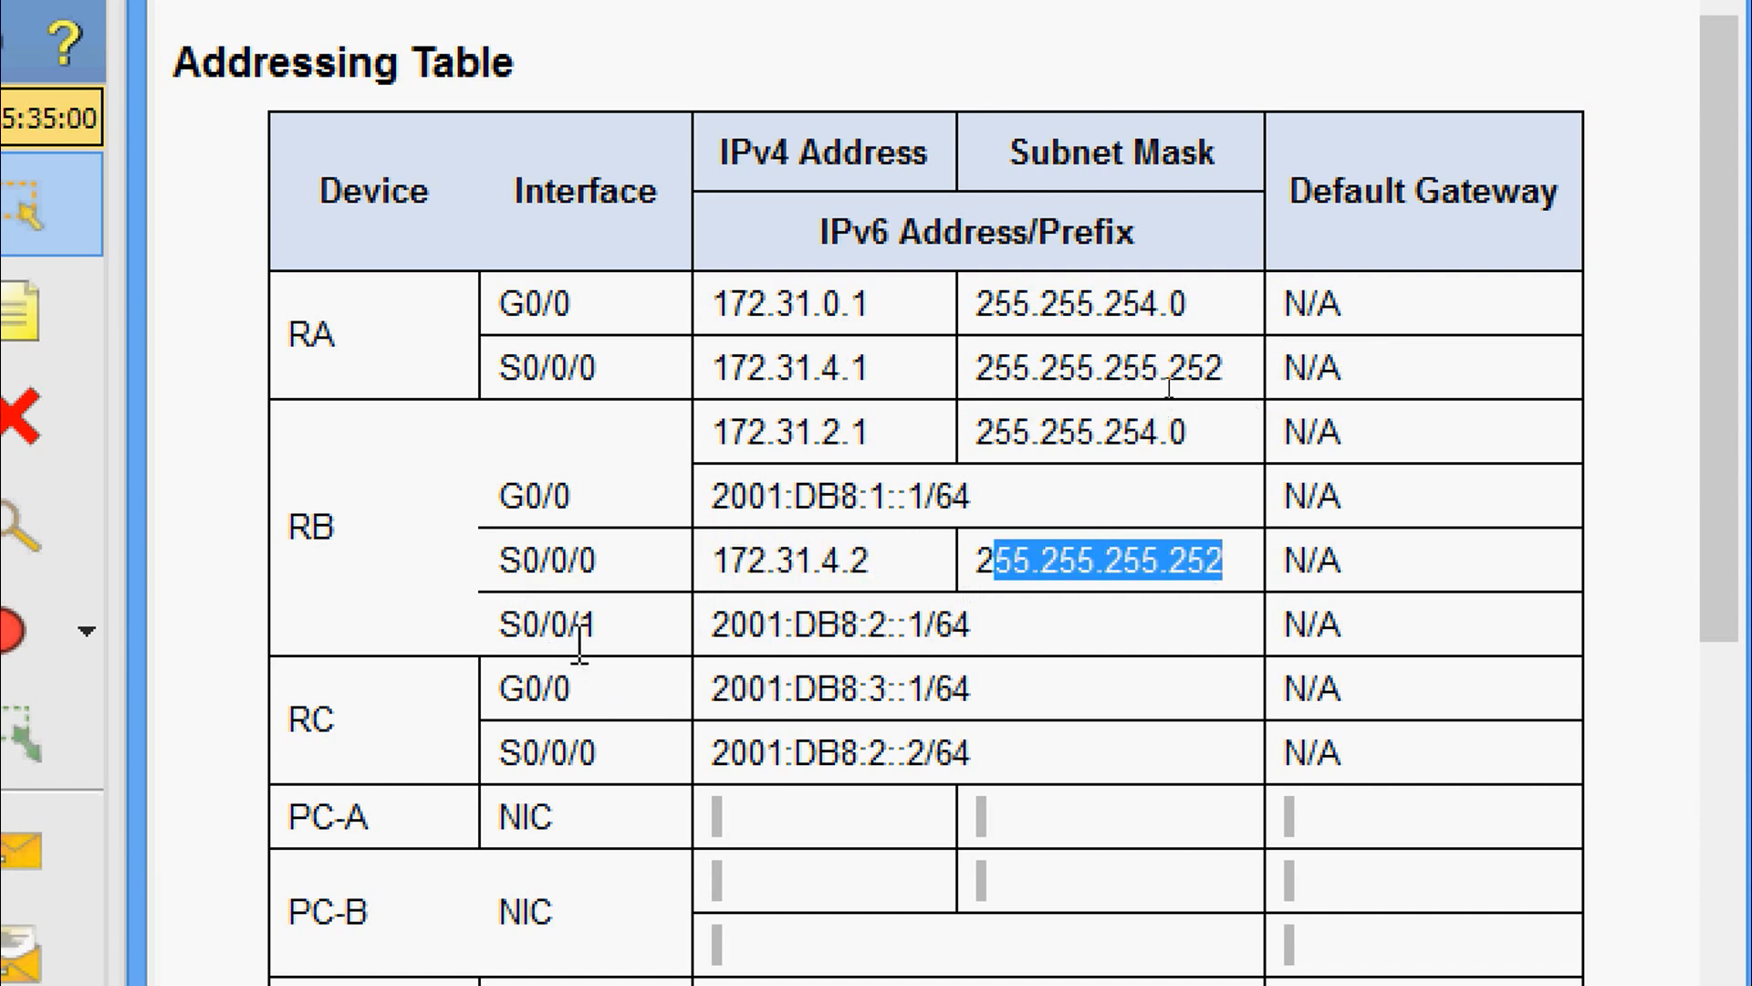
pyautogui.moveTo(711, 632); pyautogui.dragTo(992, 614)
pyautogui.click(997, 629)
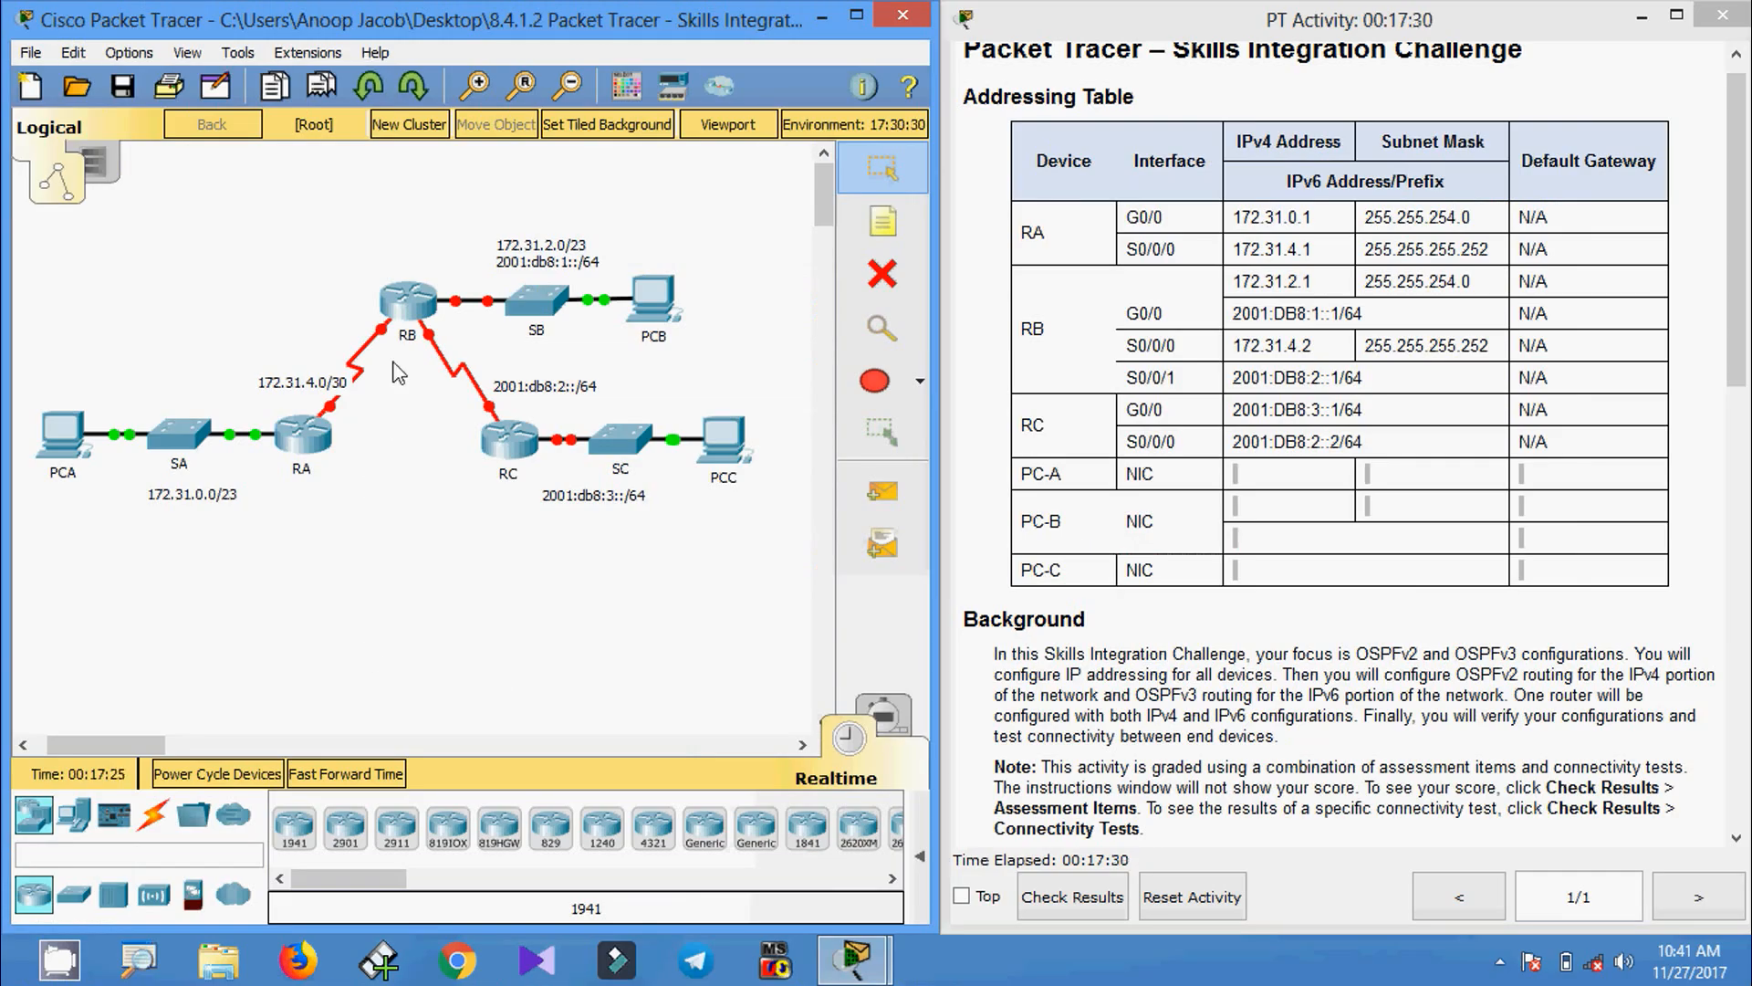
# - Open router RB's command line and enter privileged EXEC mode
pyautogui.click(411, 296)
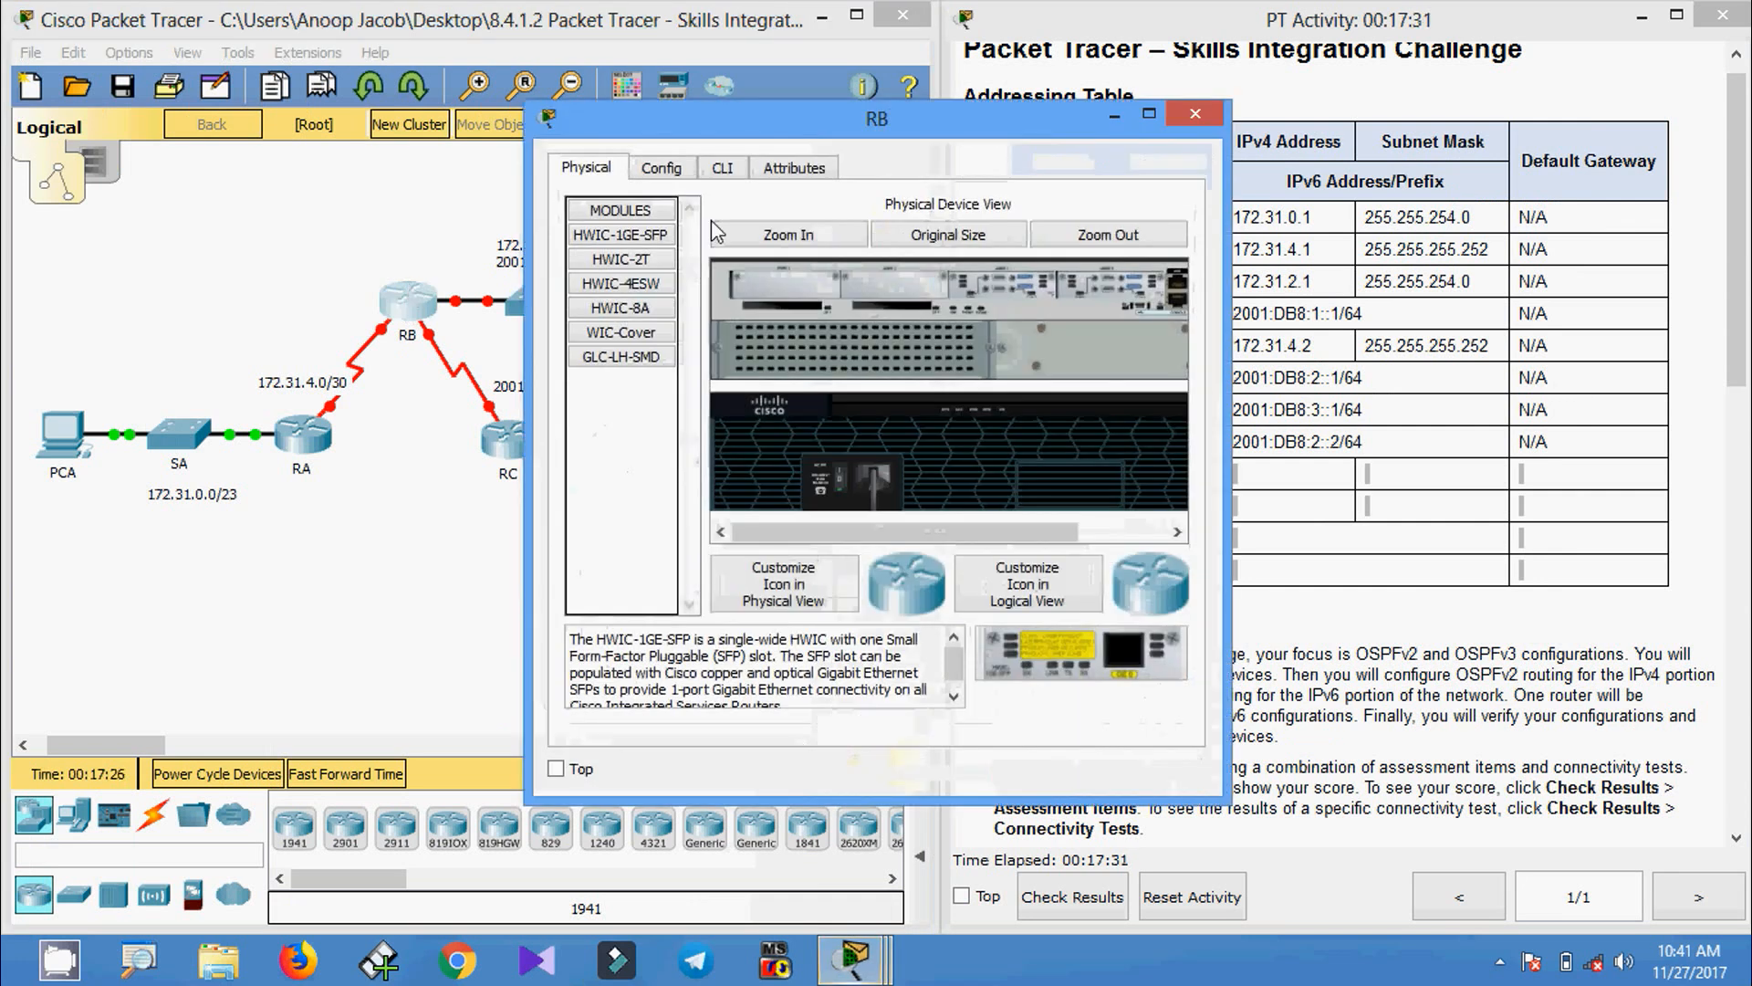
pyautogui.click(720, 173)
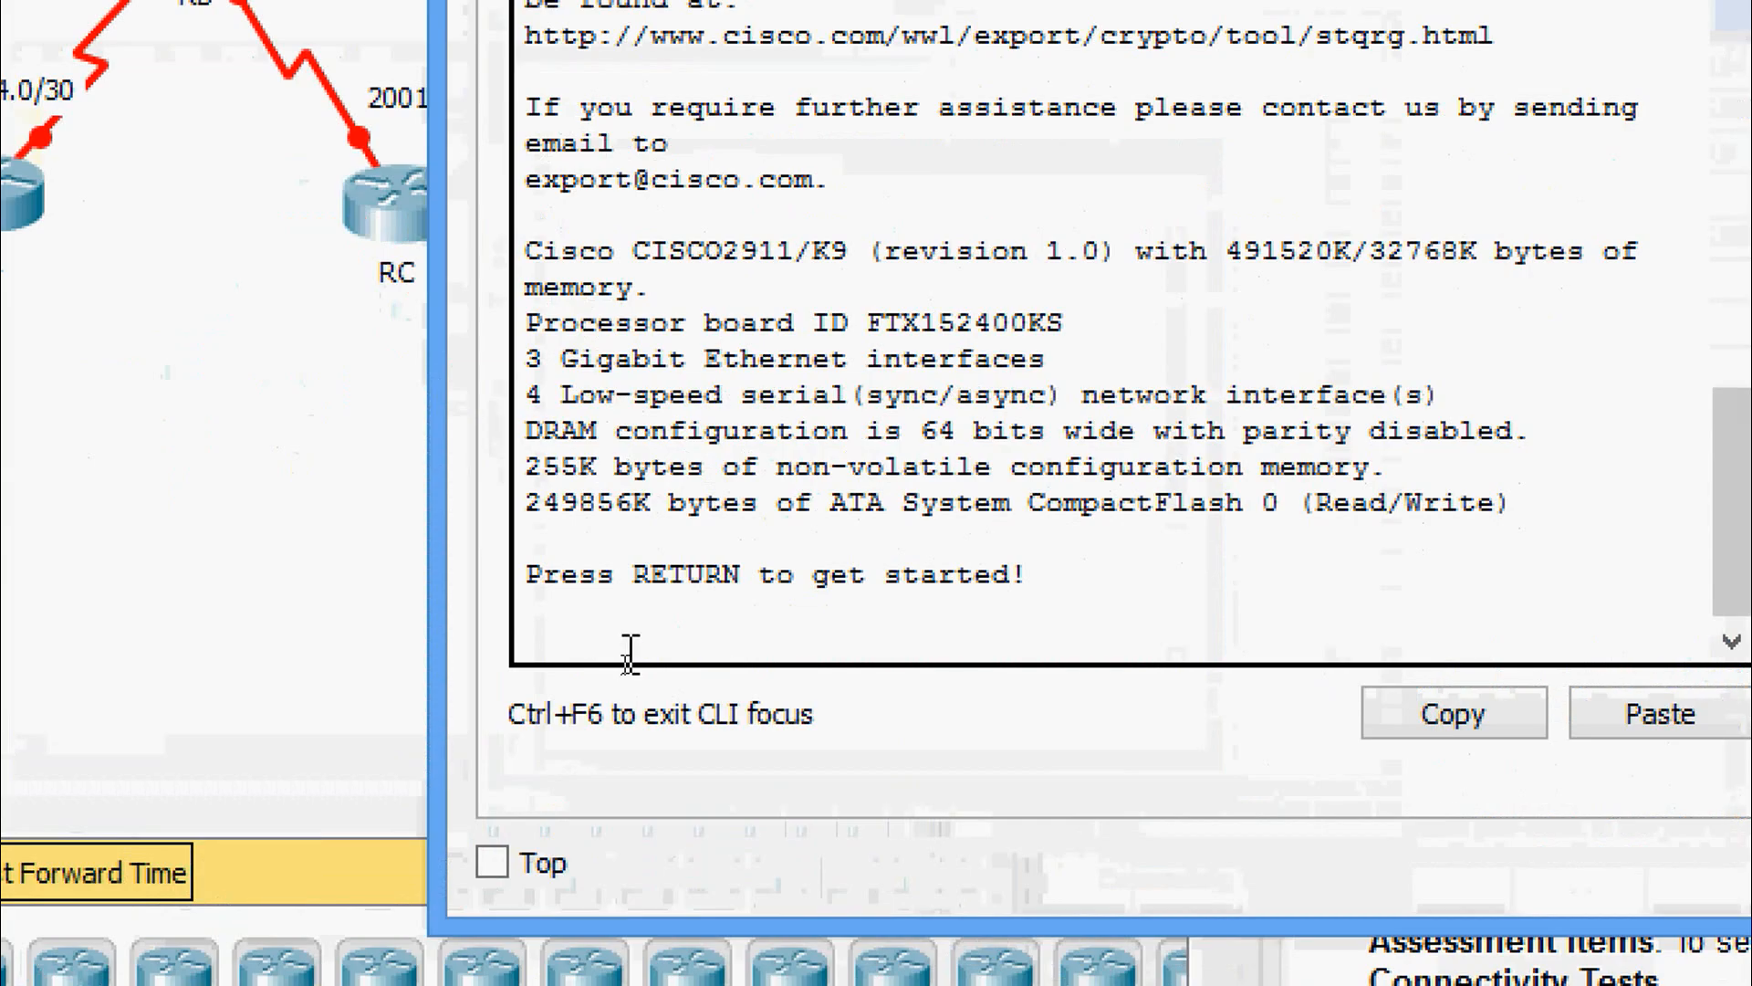
pyautogui.click(625, 664)
pyautogui.press('Return')
pyautogui.press('Return')
pyautogui.write('ena')
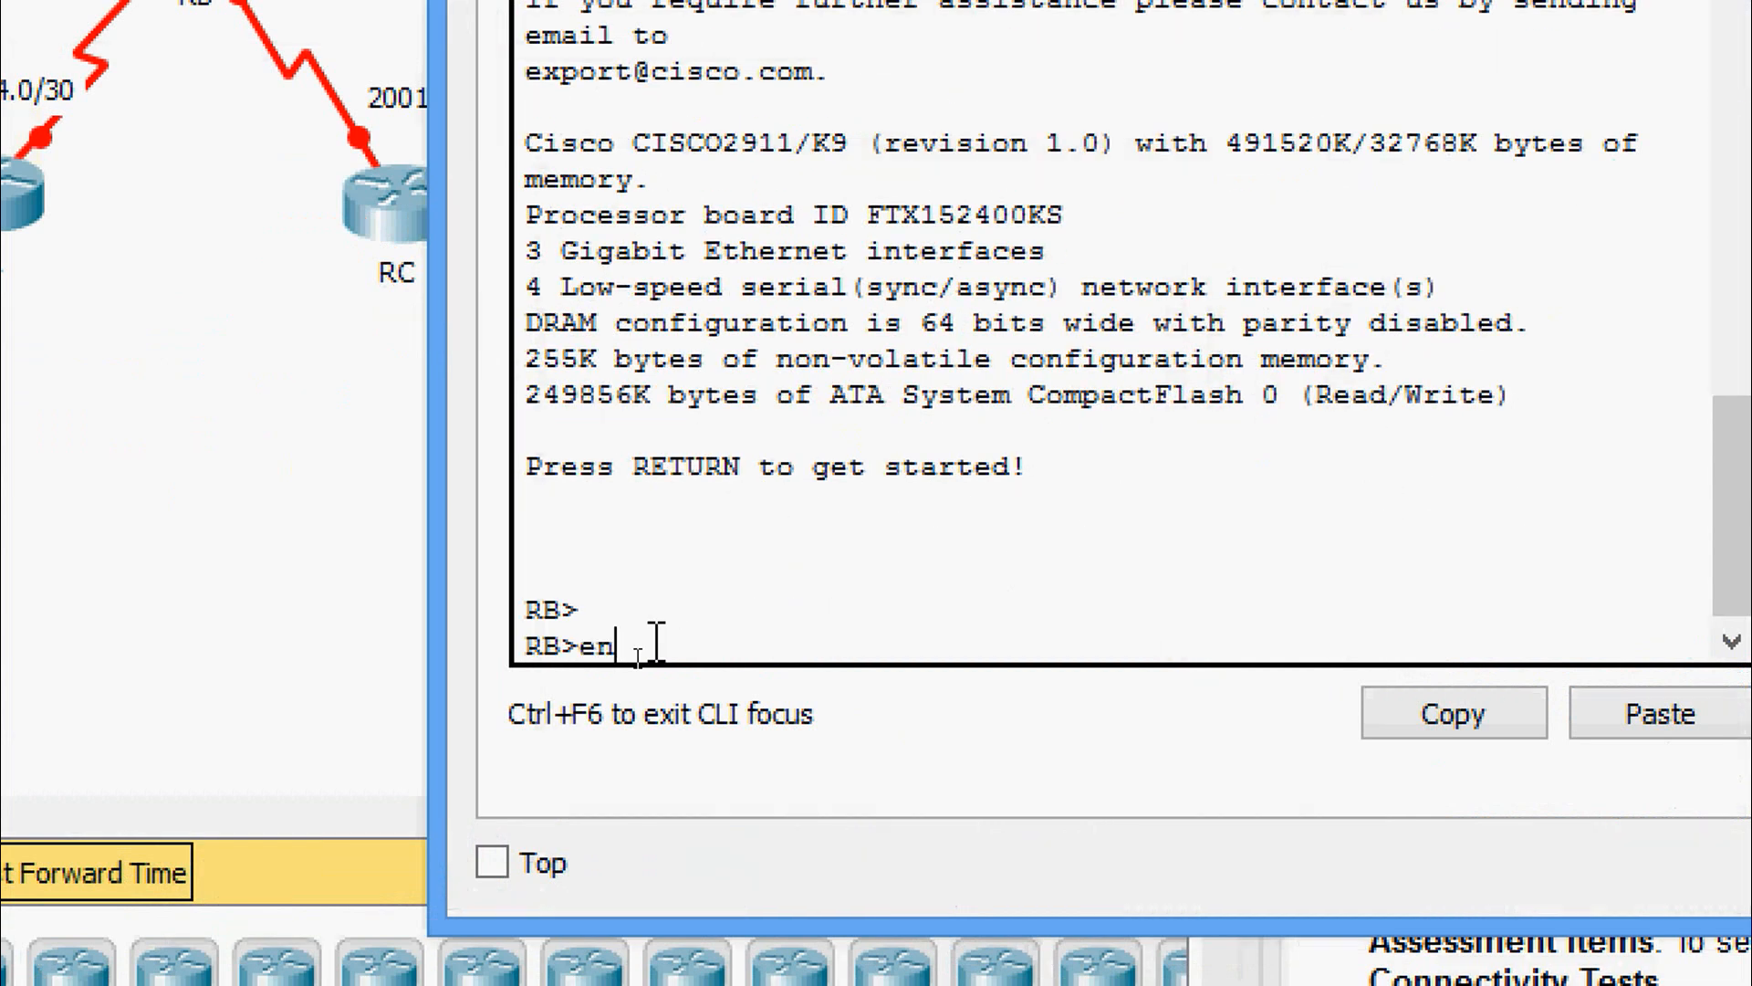
pyautogui.press('Tab')
pyautogui.press('Return')
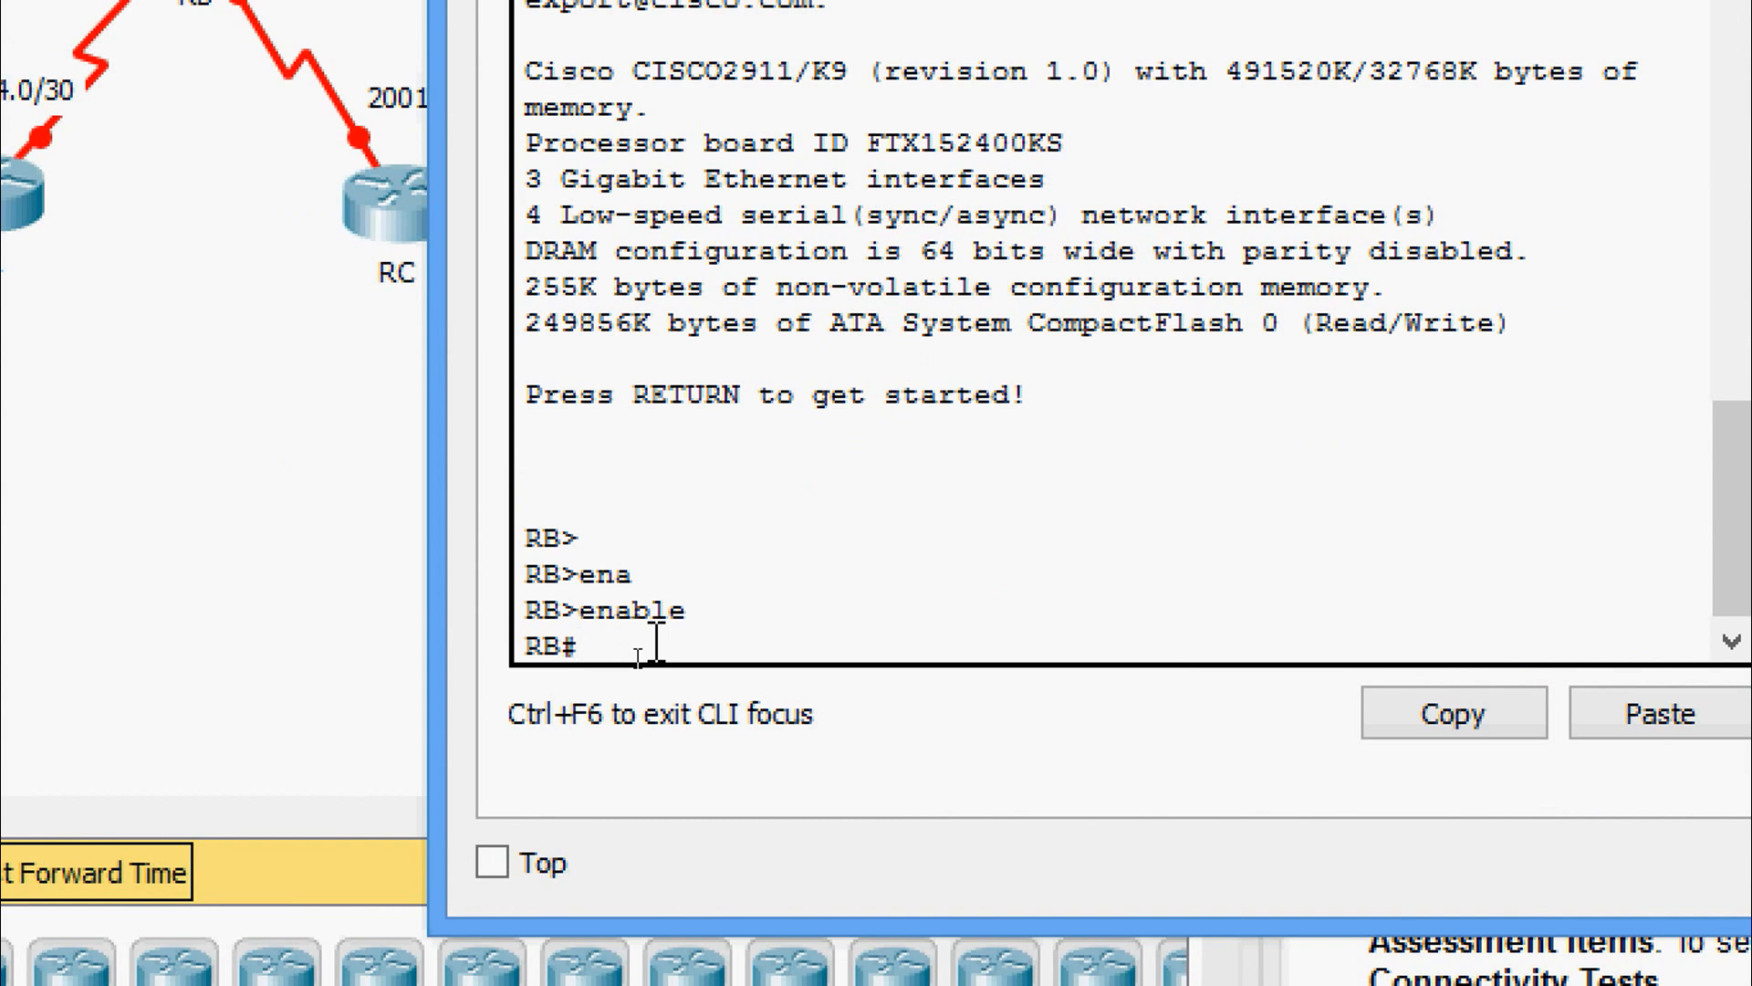
pyautogui.write('ipv')
pyautogui.press('Tab')
pyautogui.press('BackSpace')
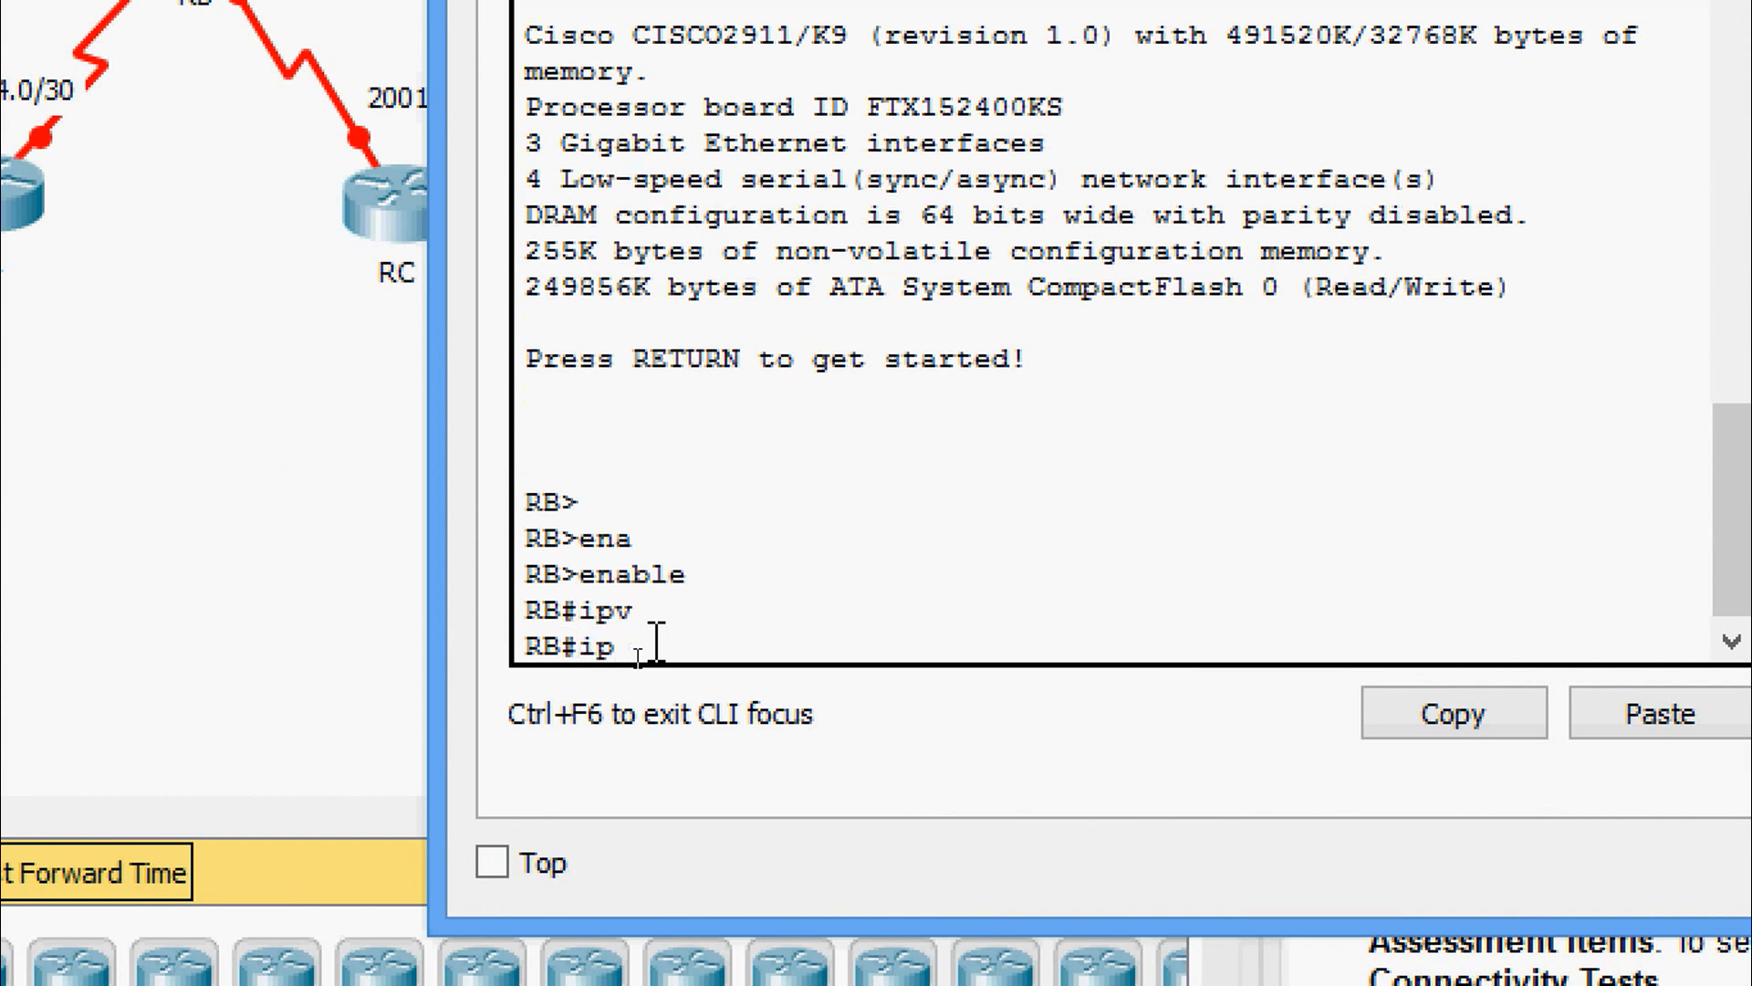
pyautogui.press('BackSpace')
pyautogui.press('BackSpace')
pyautogui.press('BackSpace')
# - Enter global configuration mode on RB and enable IPv6 unicast routing
pyautogui.write('conf')
pyautogui.press('Tab')
pyautogui.write('t')
pyautogui.press('Tab')
pyautogui.write('ipv')
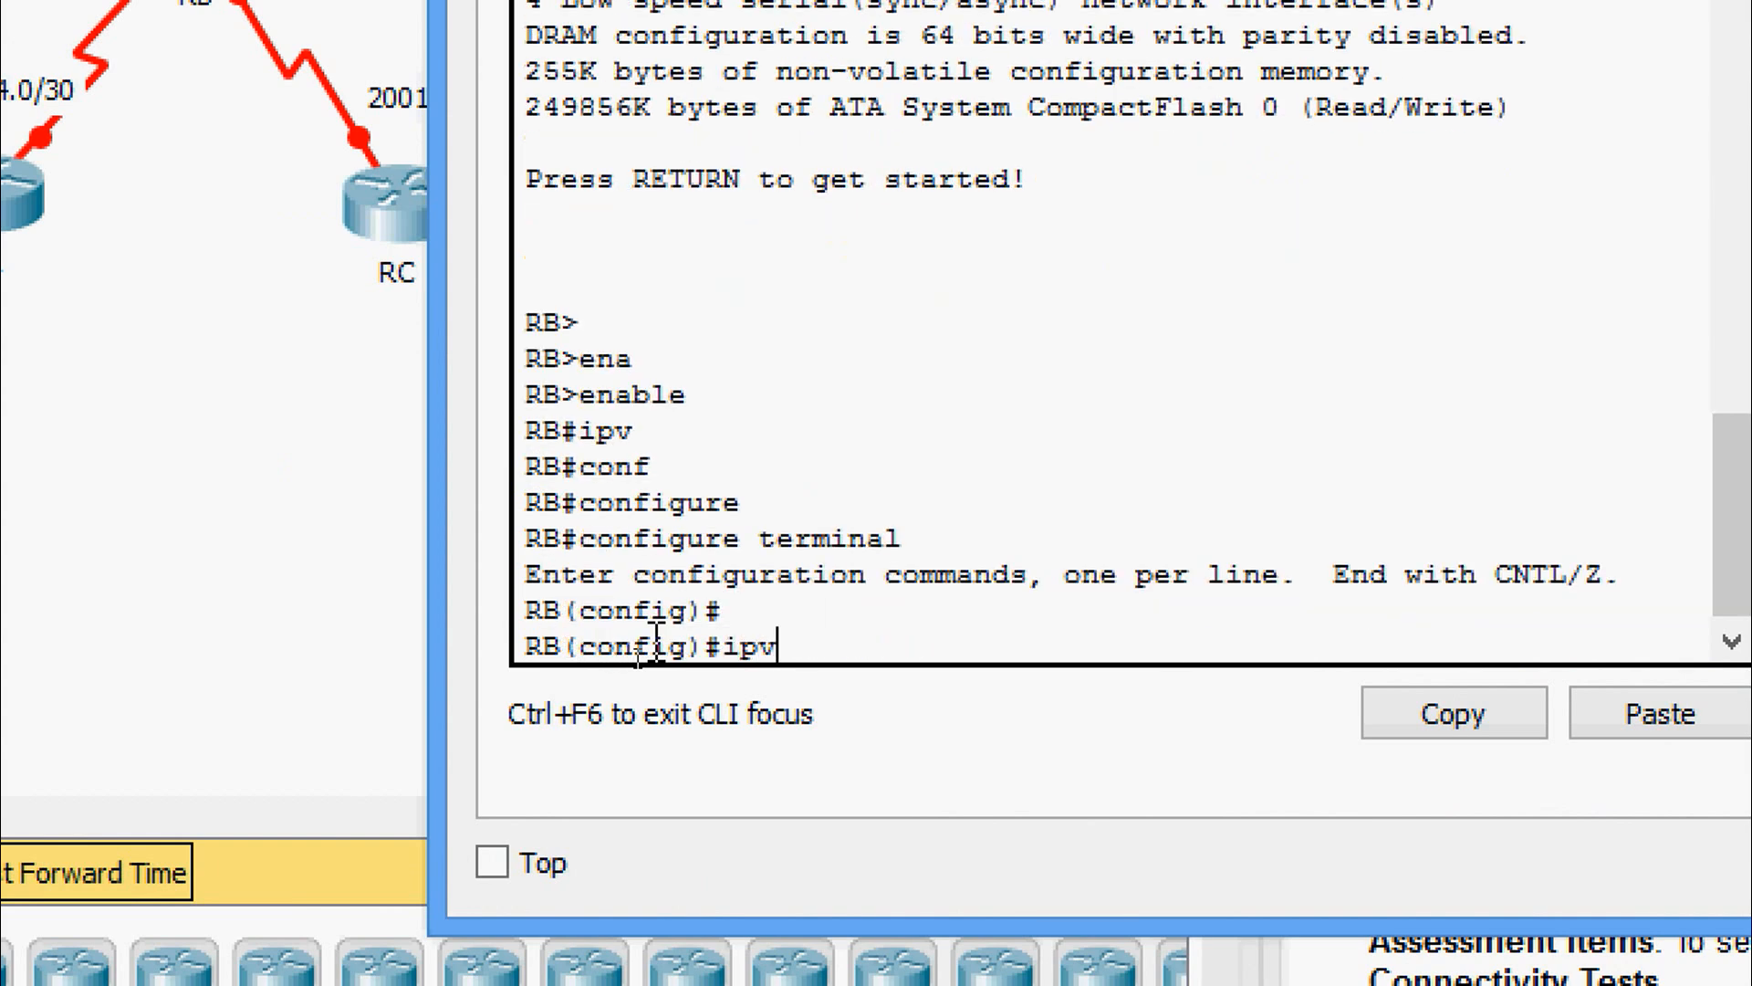
pyautogui.press('Tab')
pyautogui.write('uni')
pyautogui.press('Tab')
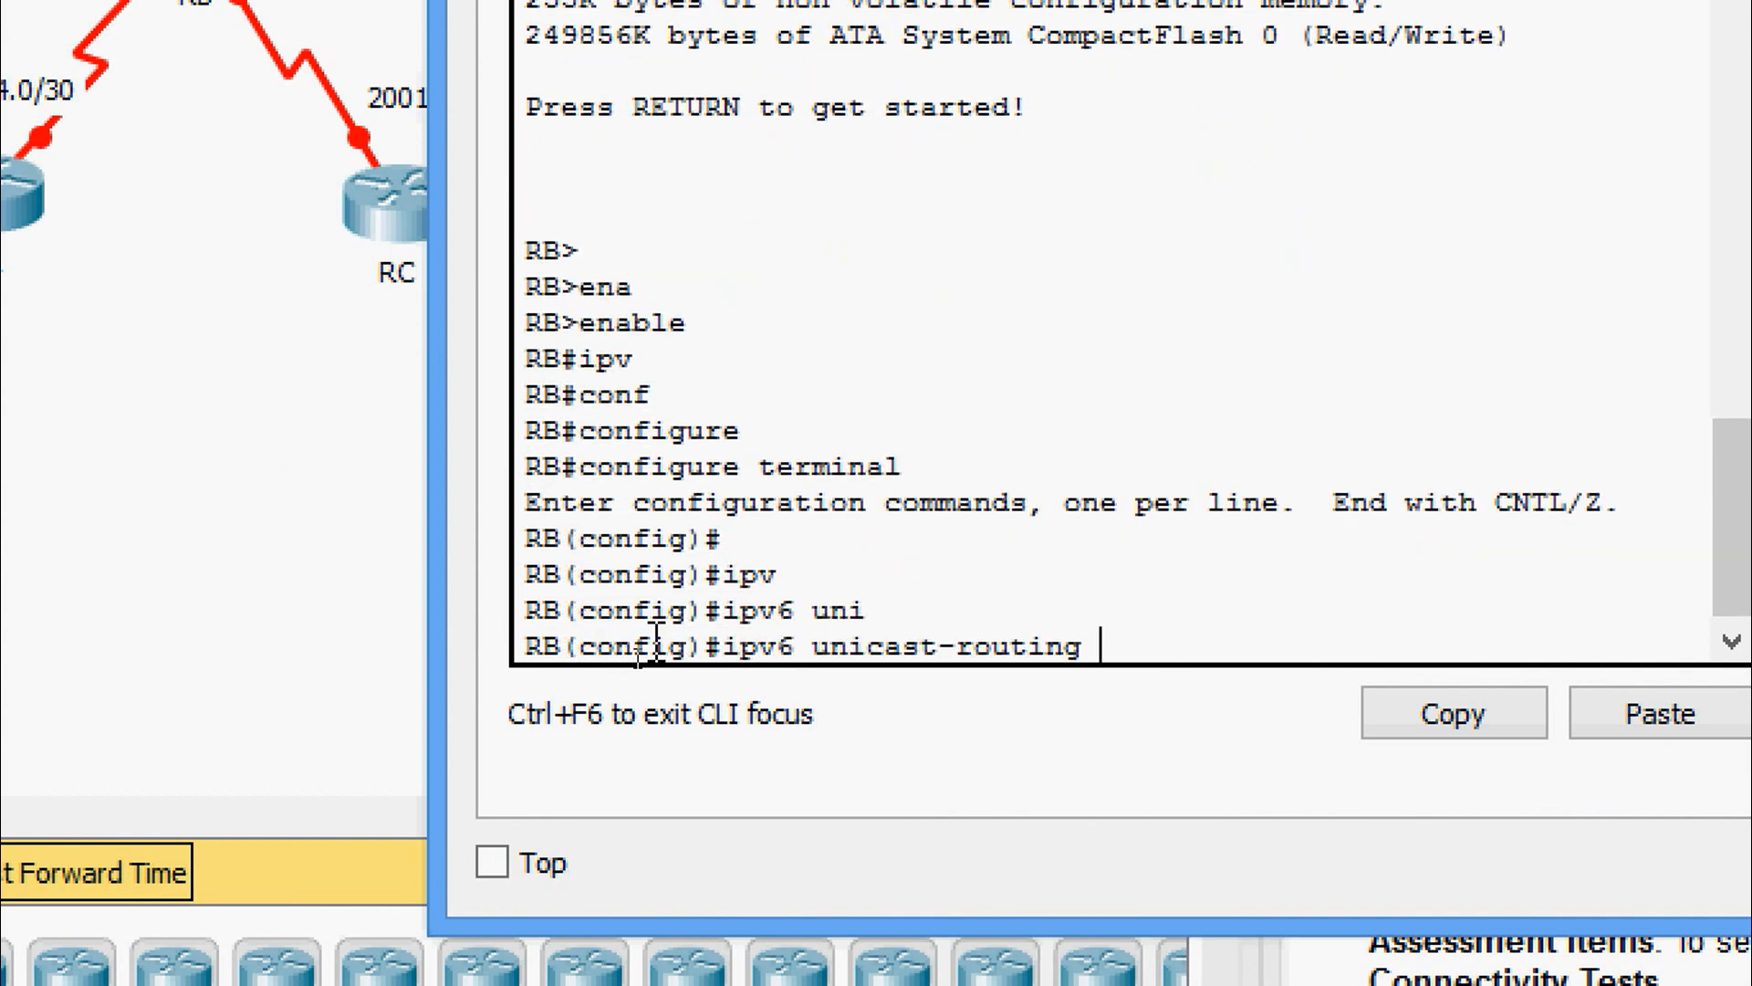
pyautogui.press('Return')
pyautogui.press('Return')
pyautogui.press('Return')
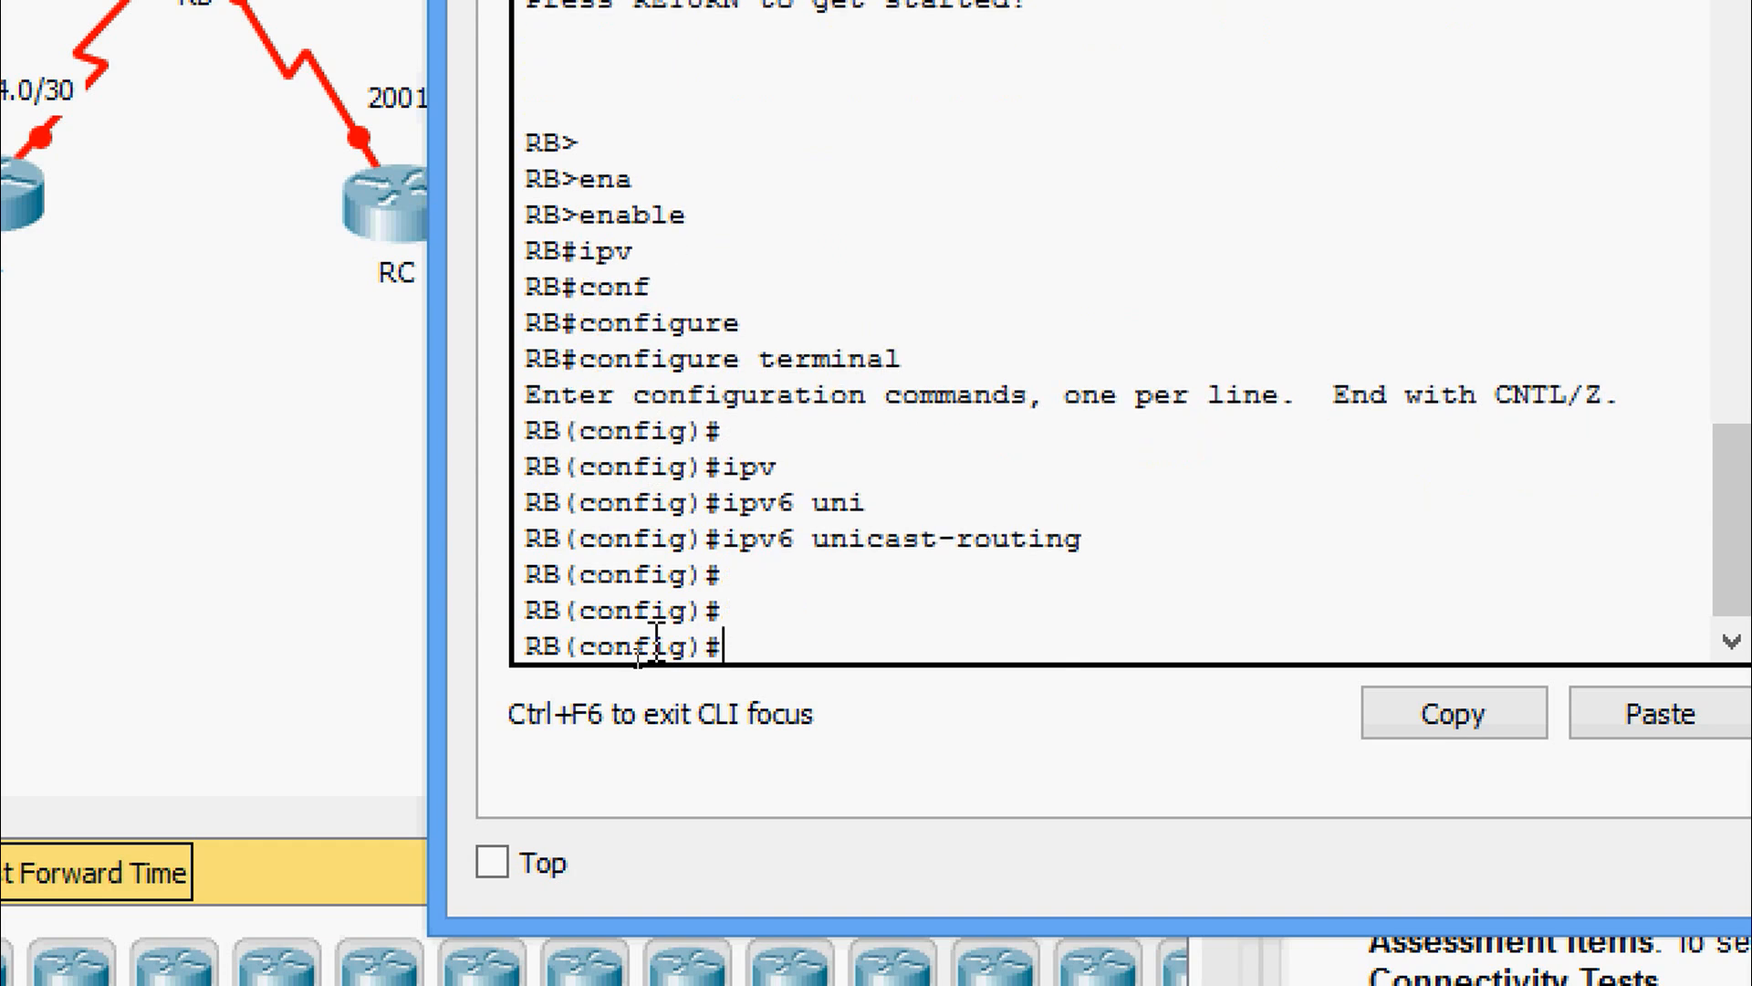
# - Enter interface configuration mode for GigabitEthernet 0/0 on RB
pyautogui.write('inter')
pyautogui.press('Tab')
pyautogui.write('gi')
pyautogui.press('Tab')
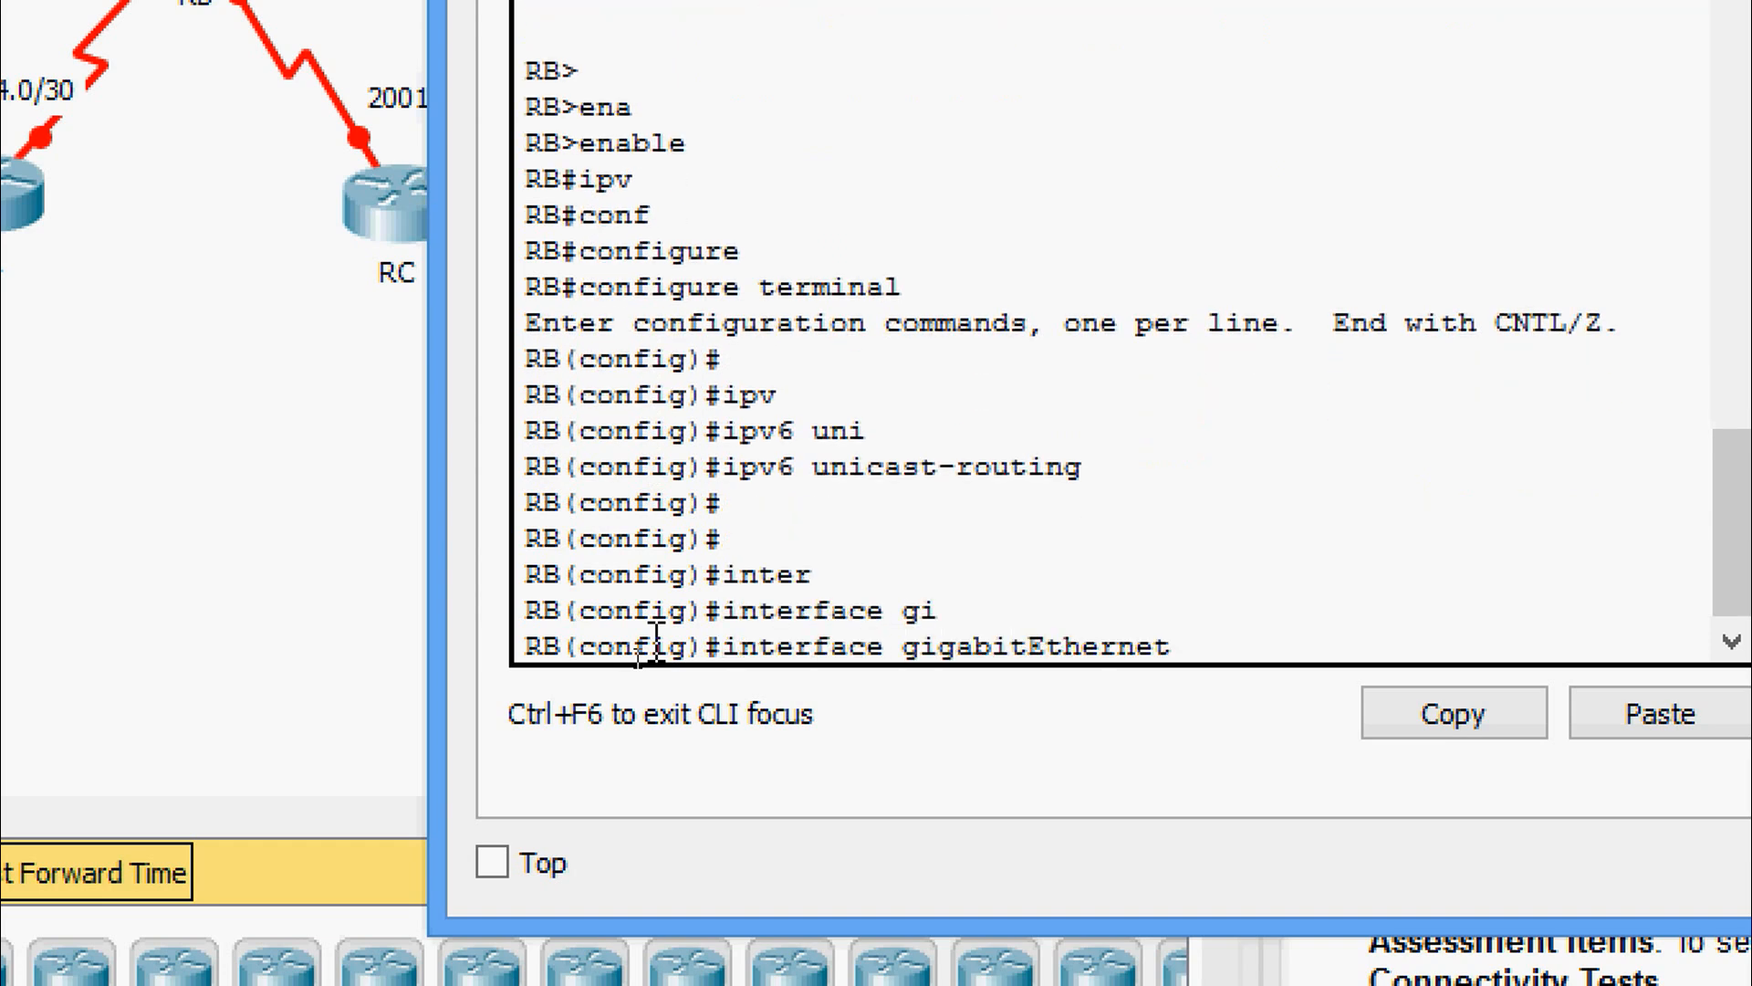
pyautogui.write('0/0')
pyautogui.press('Return')
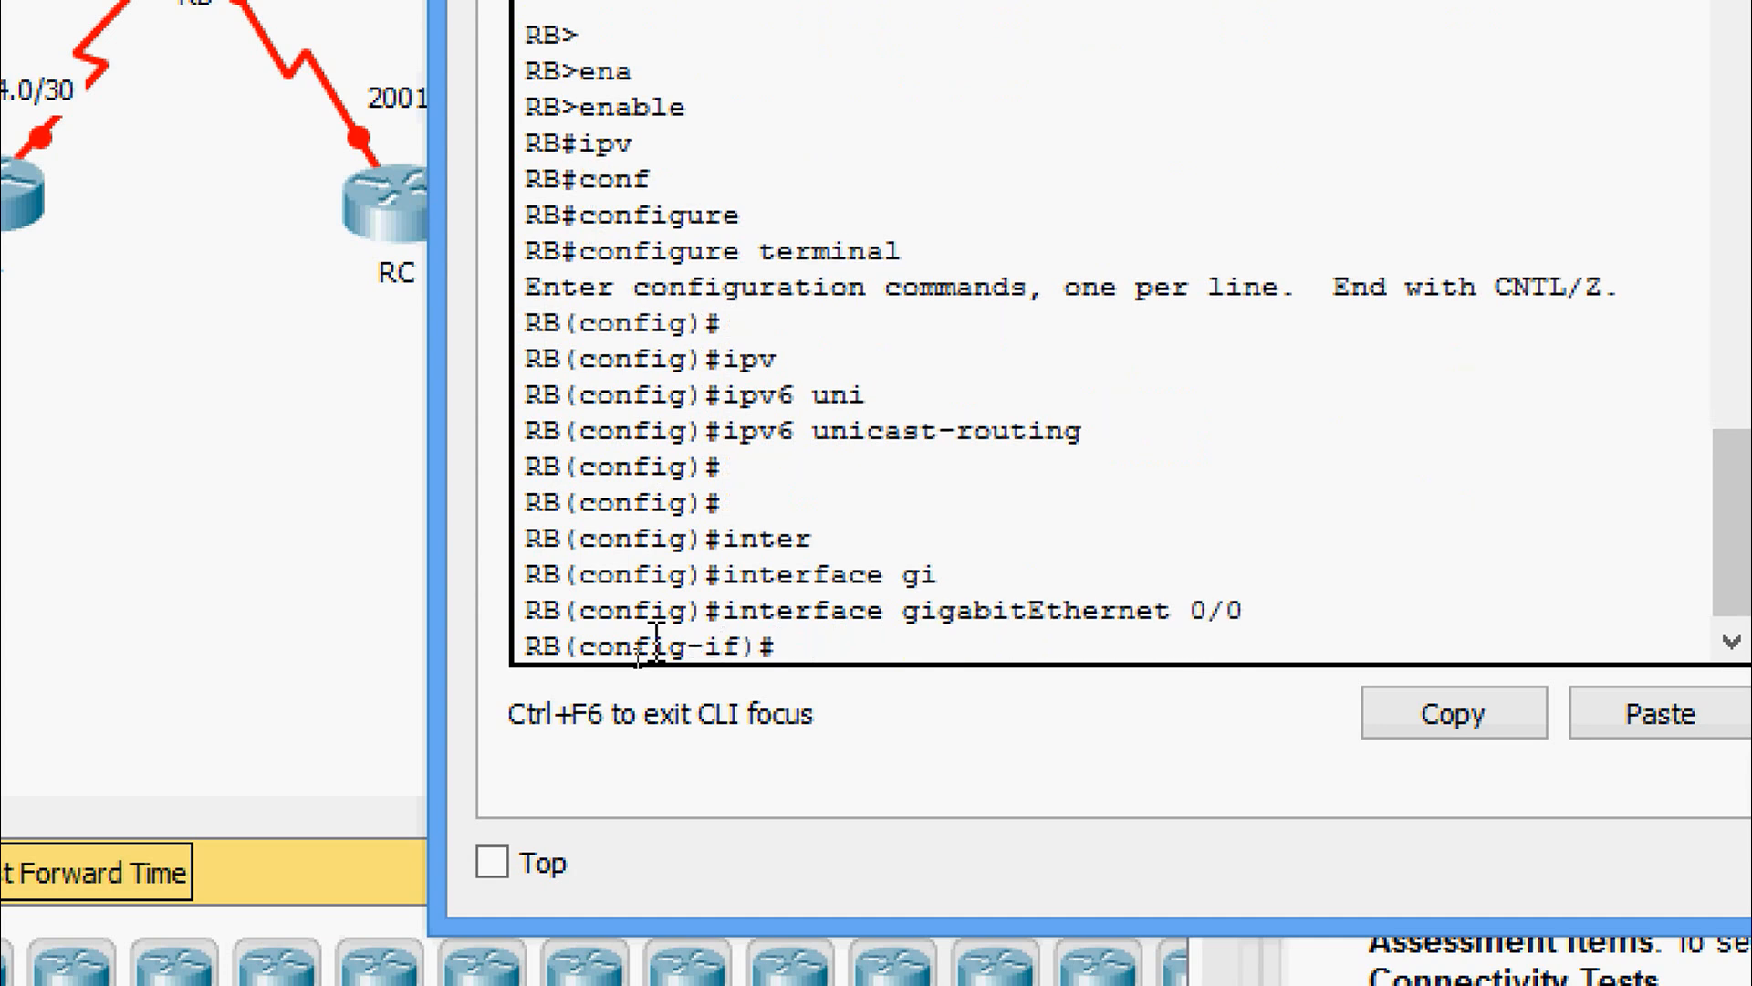
# - Assign IPv4 address 172.31.2.1 with mask 255.255.254.0 to RB's GigabitEthernet 0/0 and enable the interface
pyautogui.write('ip')
pyautogui.press('Tab')
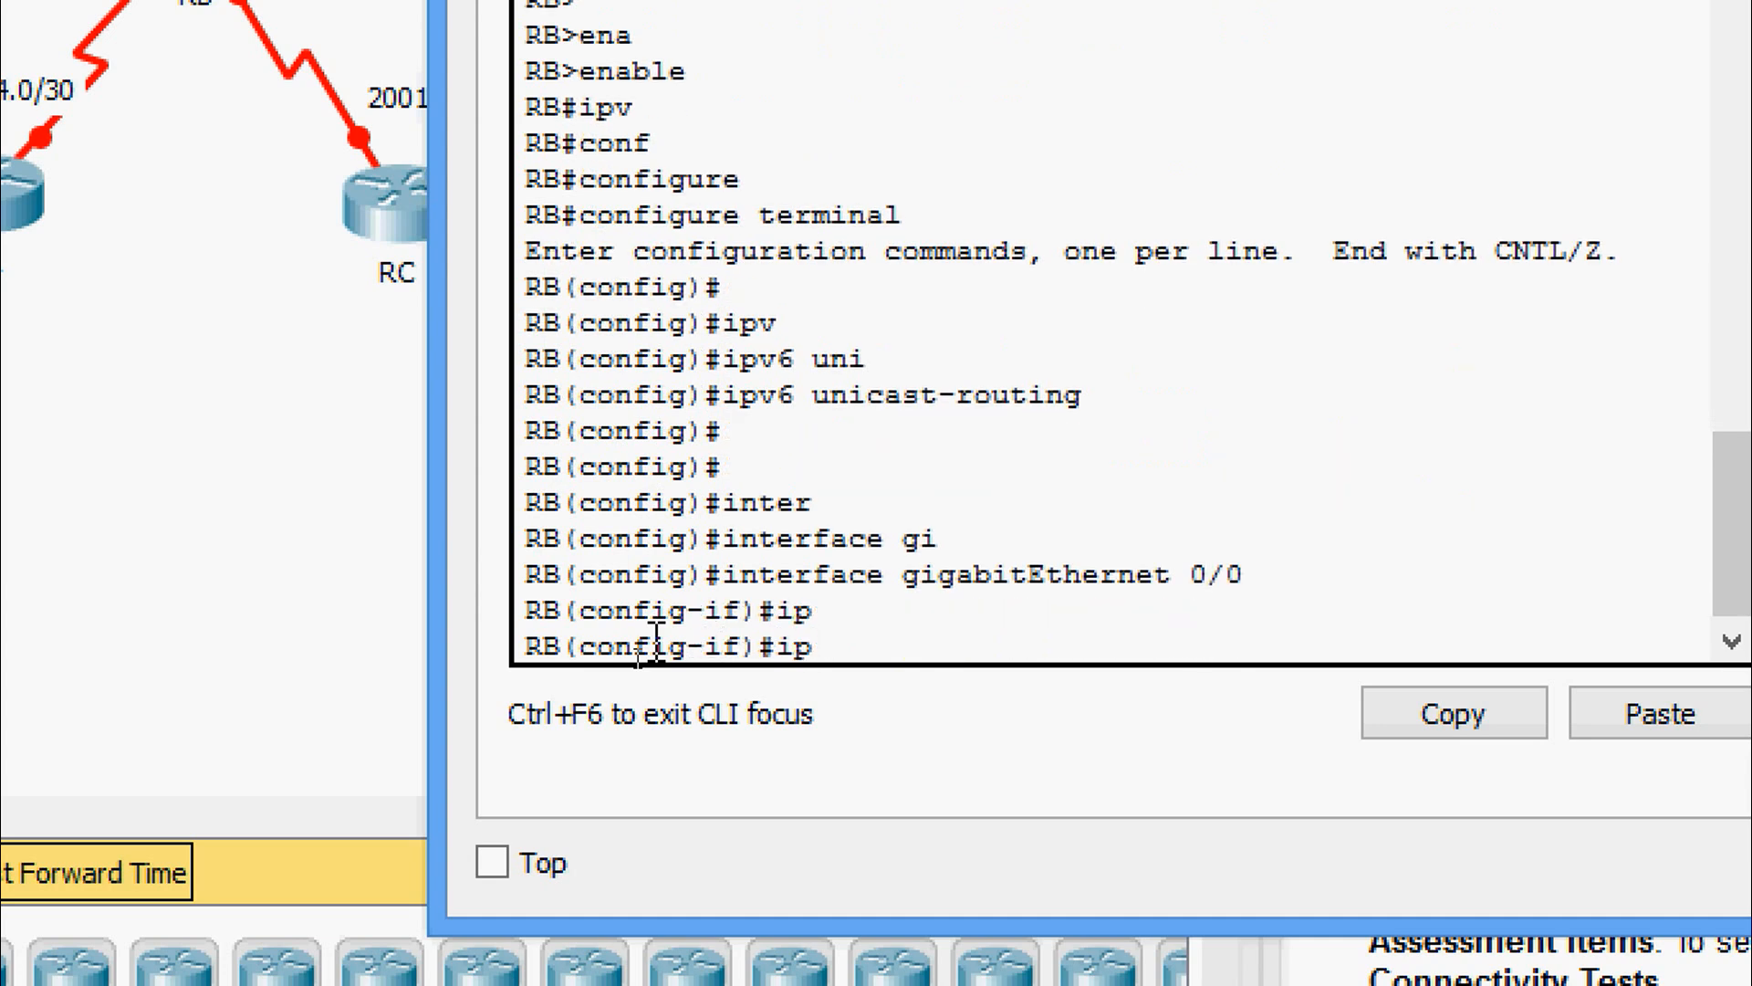
pyautogui.write('ad')
pyautogui.press('Tab')
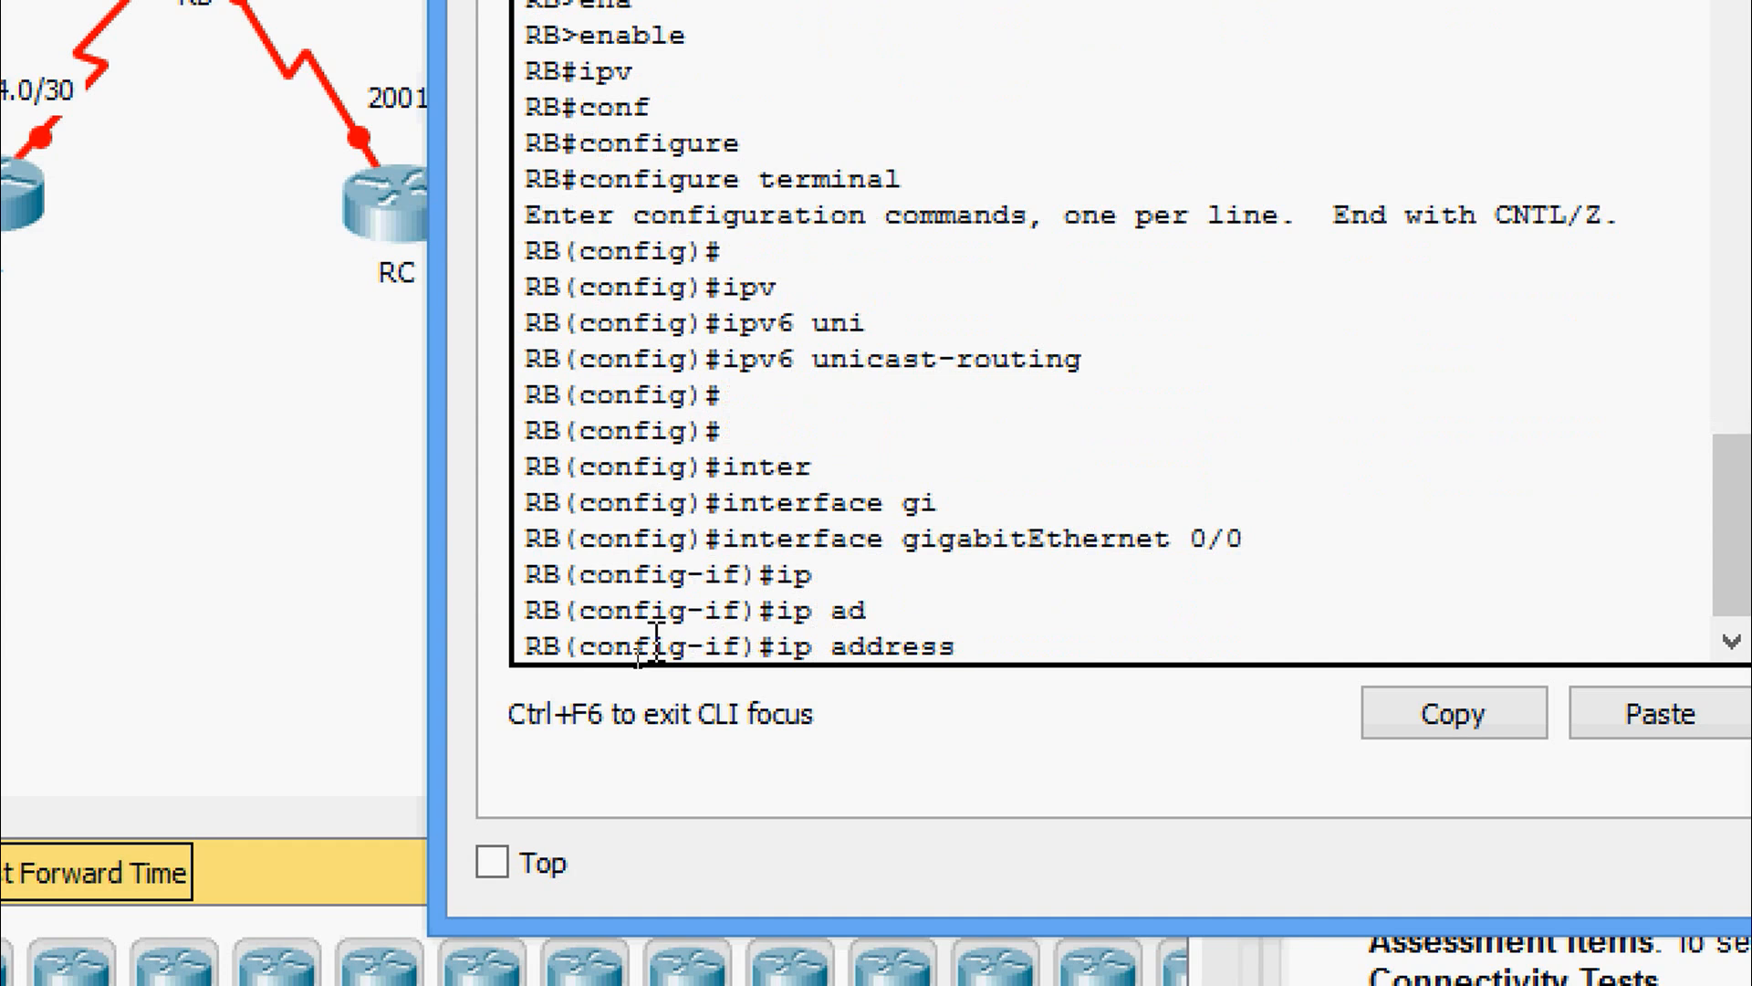
pyautogui.write('172.1')
pyautogui.press('BackSpace')
pyautogui.write('31.2.1')
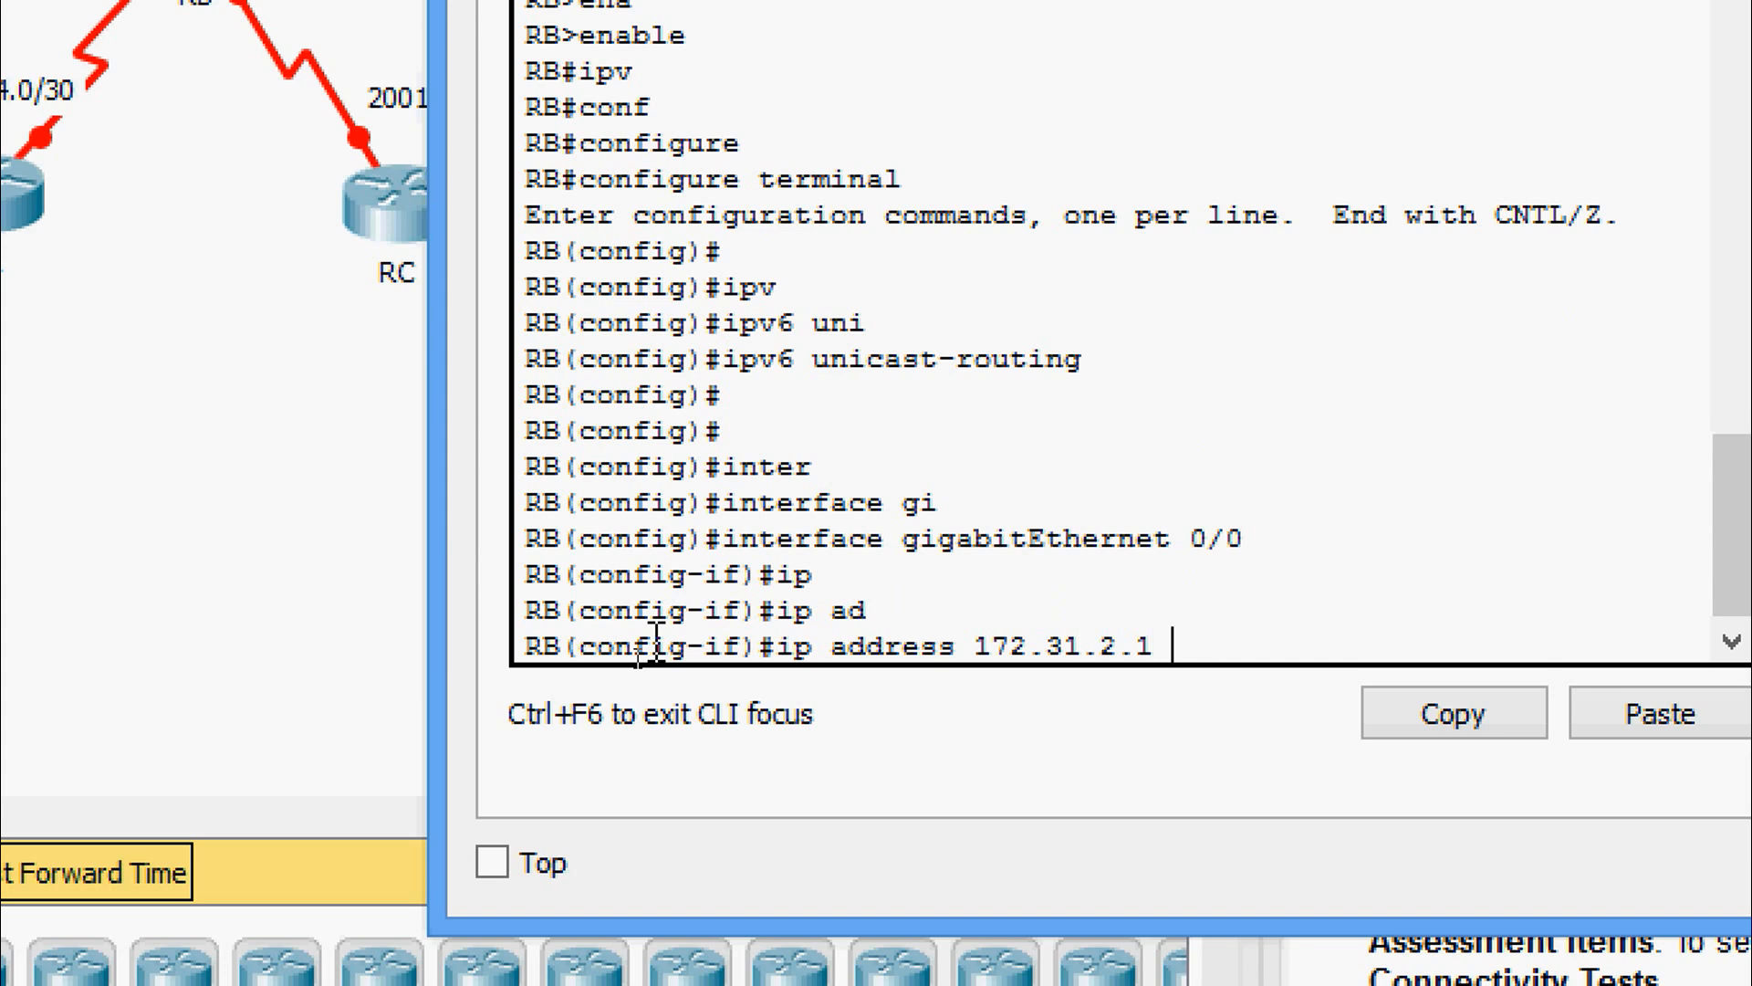
pyautogui.write(' 255.255.')
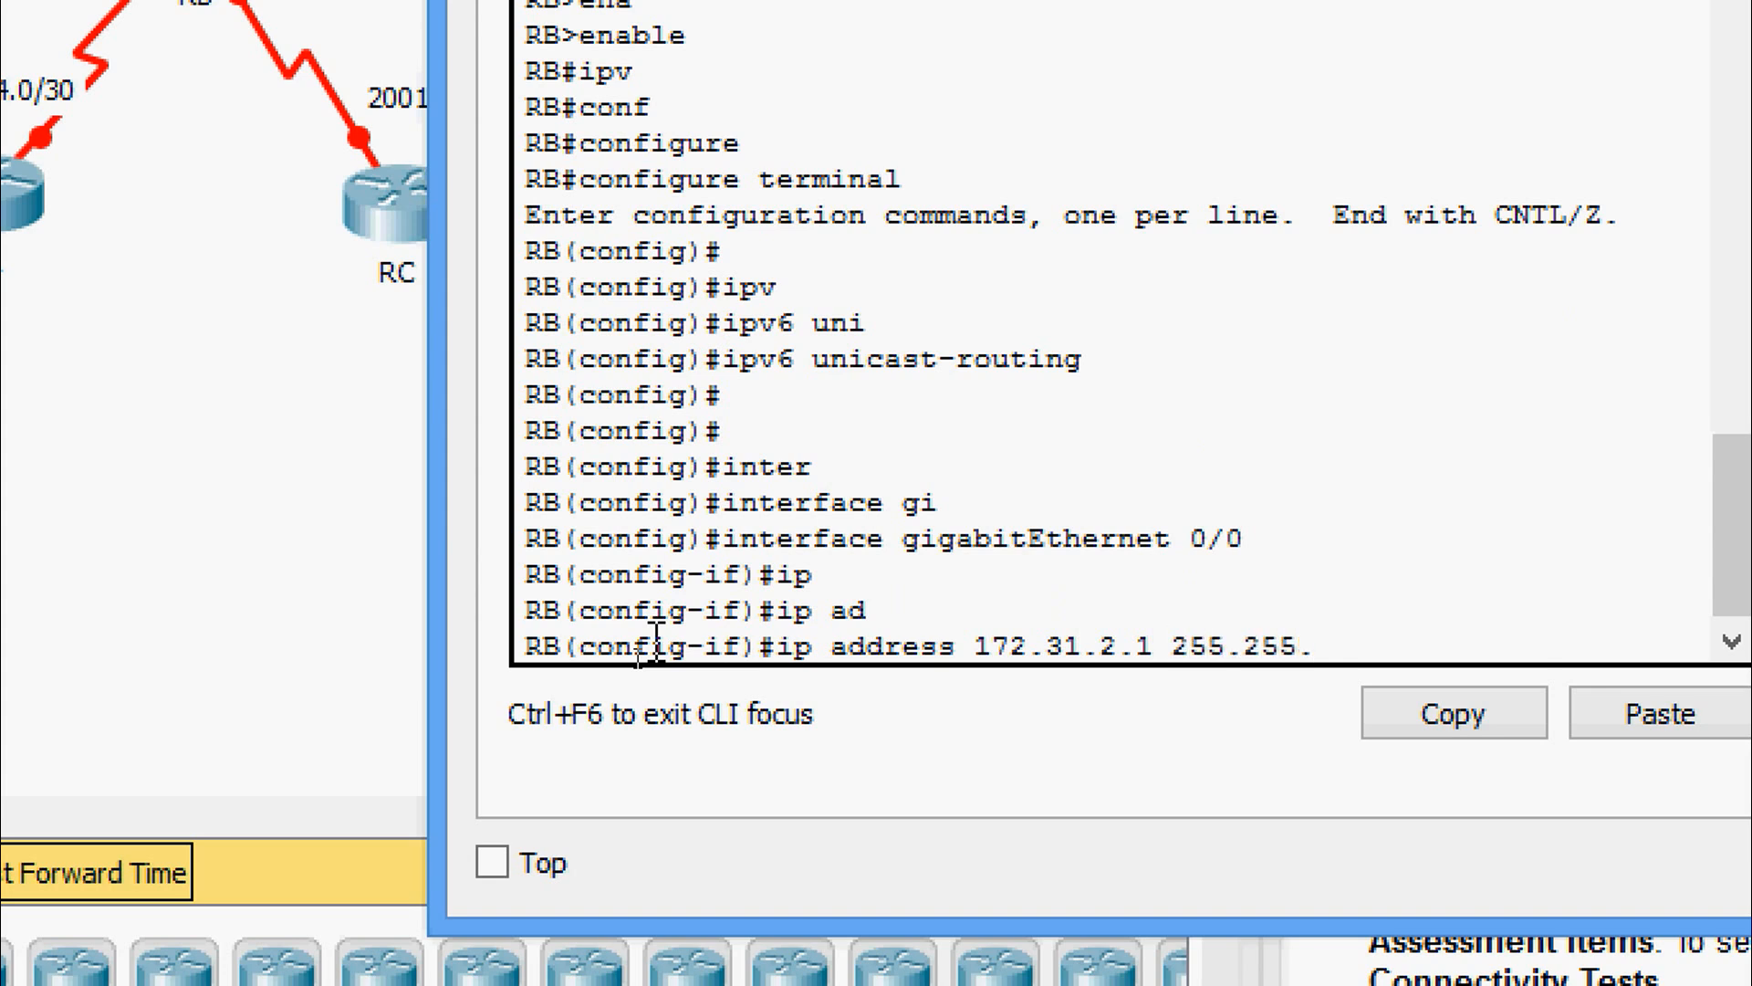
pyautogui.write('254.0')
pyautogui.press('Return')
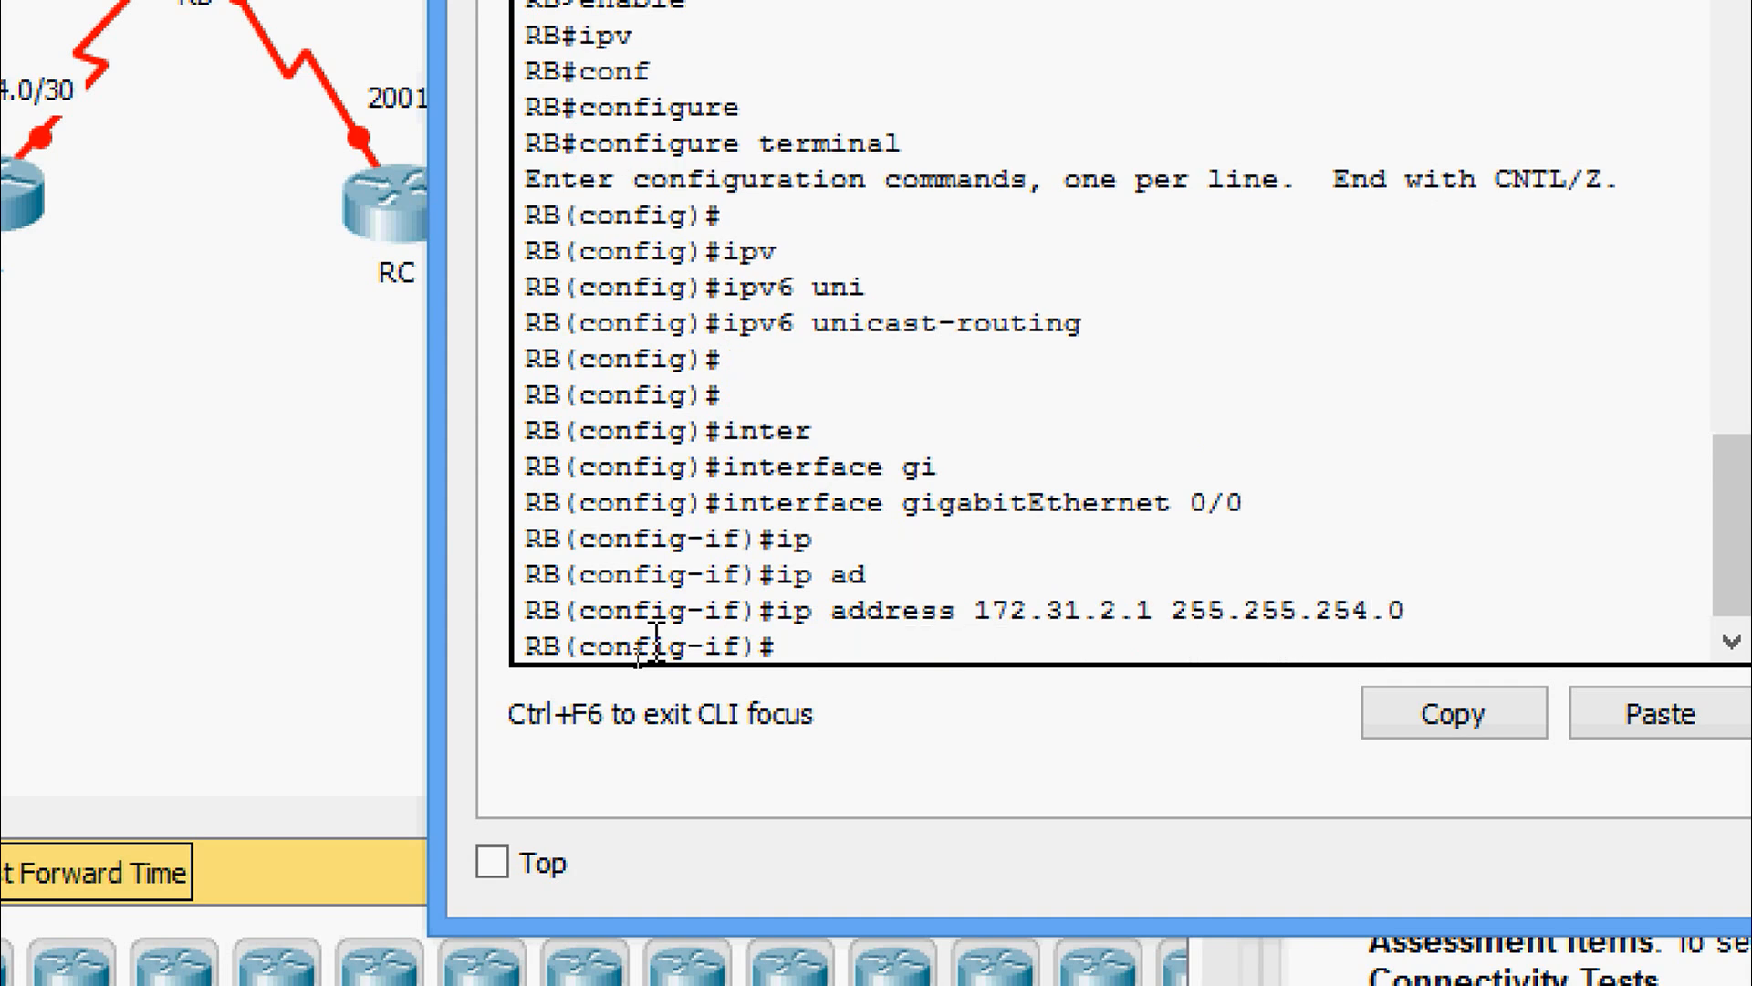
pyautogui.write('no shut')
pyautogui.press('Return')
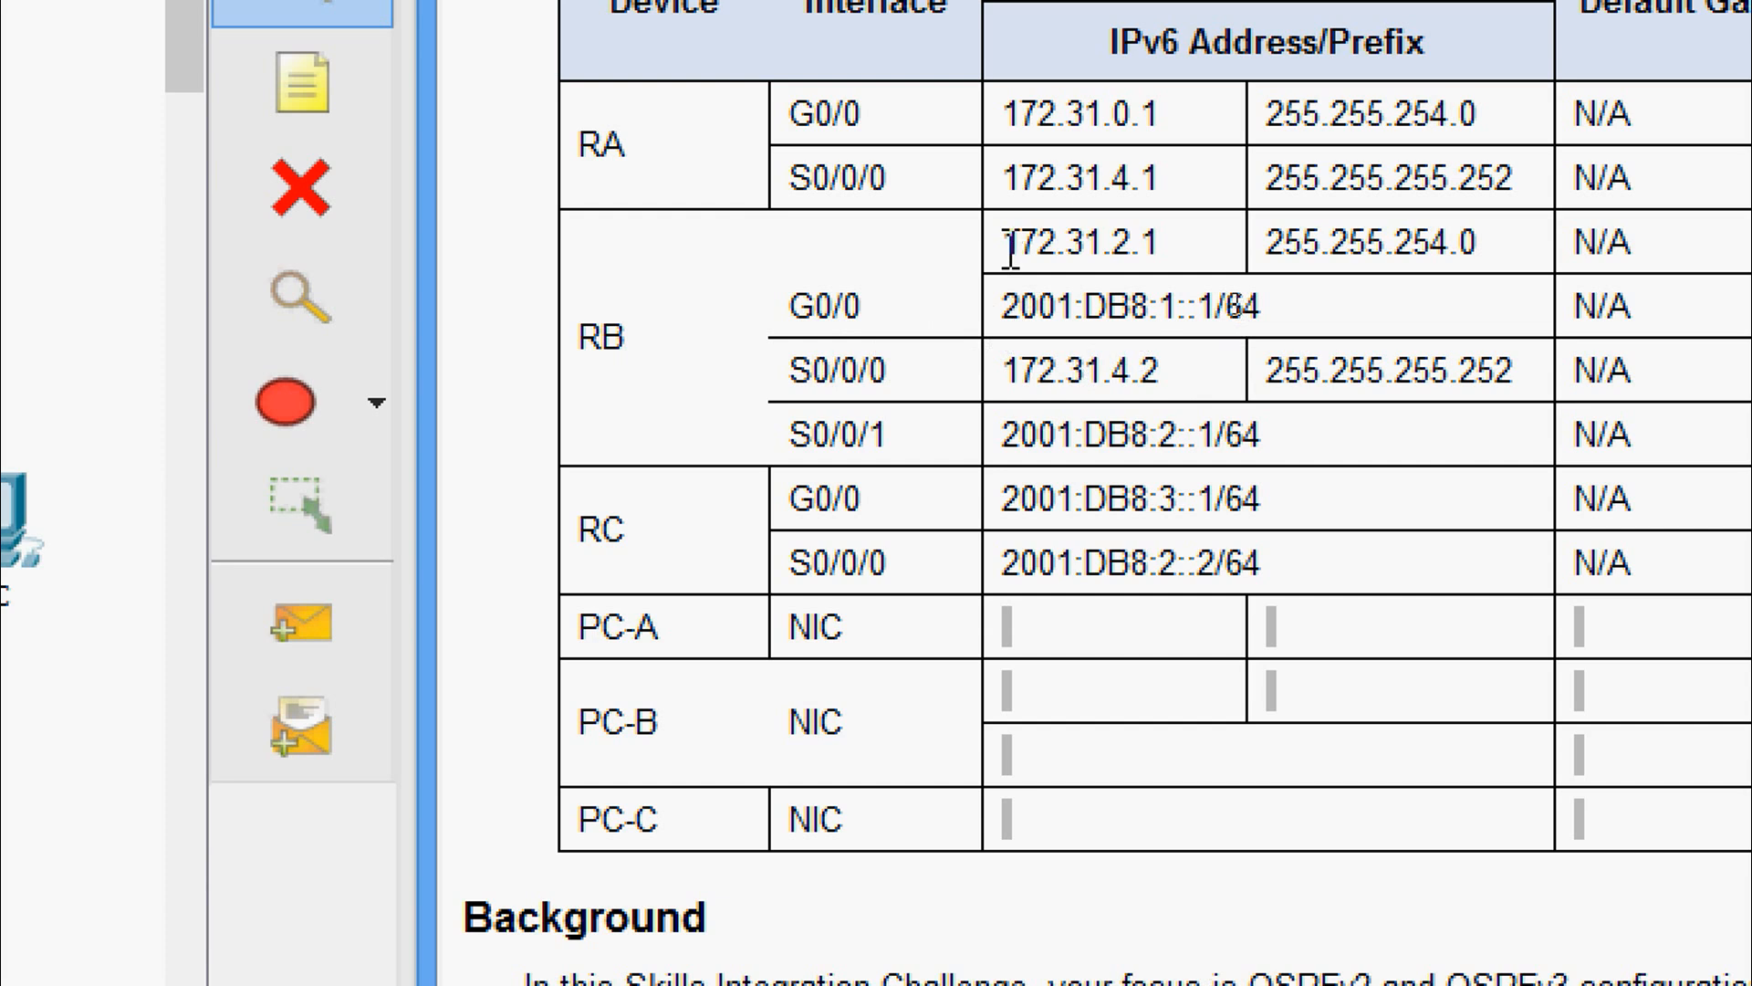
# - Copy RB's G0/0 IPv6 address 2001:DB8:1::1/64 from the Addressing Table and assign it to GigabitEthernet 0/0
pyautogui.moveTo(1008, 243); pyautogui.dragTo(1260, 305)
pyautogui.hotkey('ctrl', 'c')
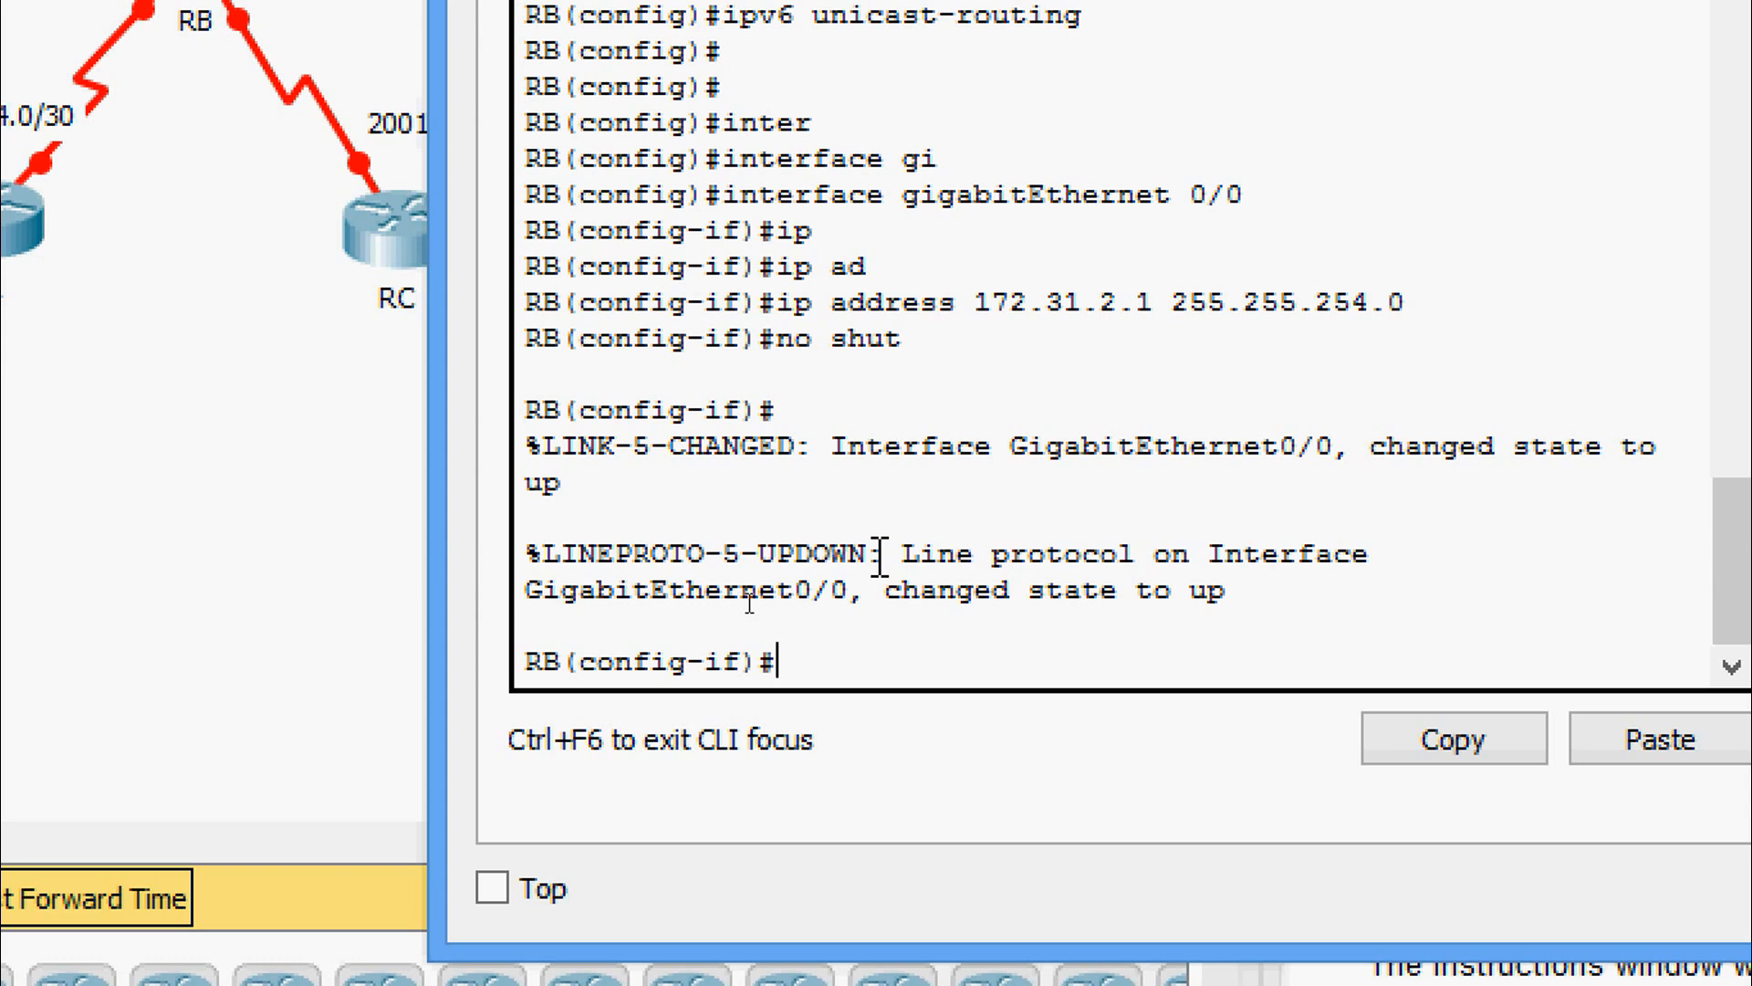
pyautogui.write('ipv')
pyautogui.press('Tab')
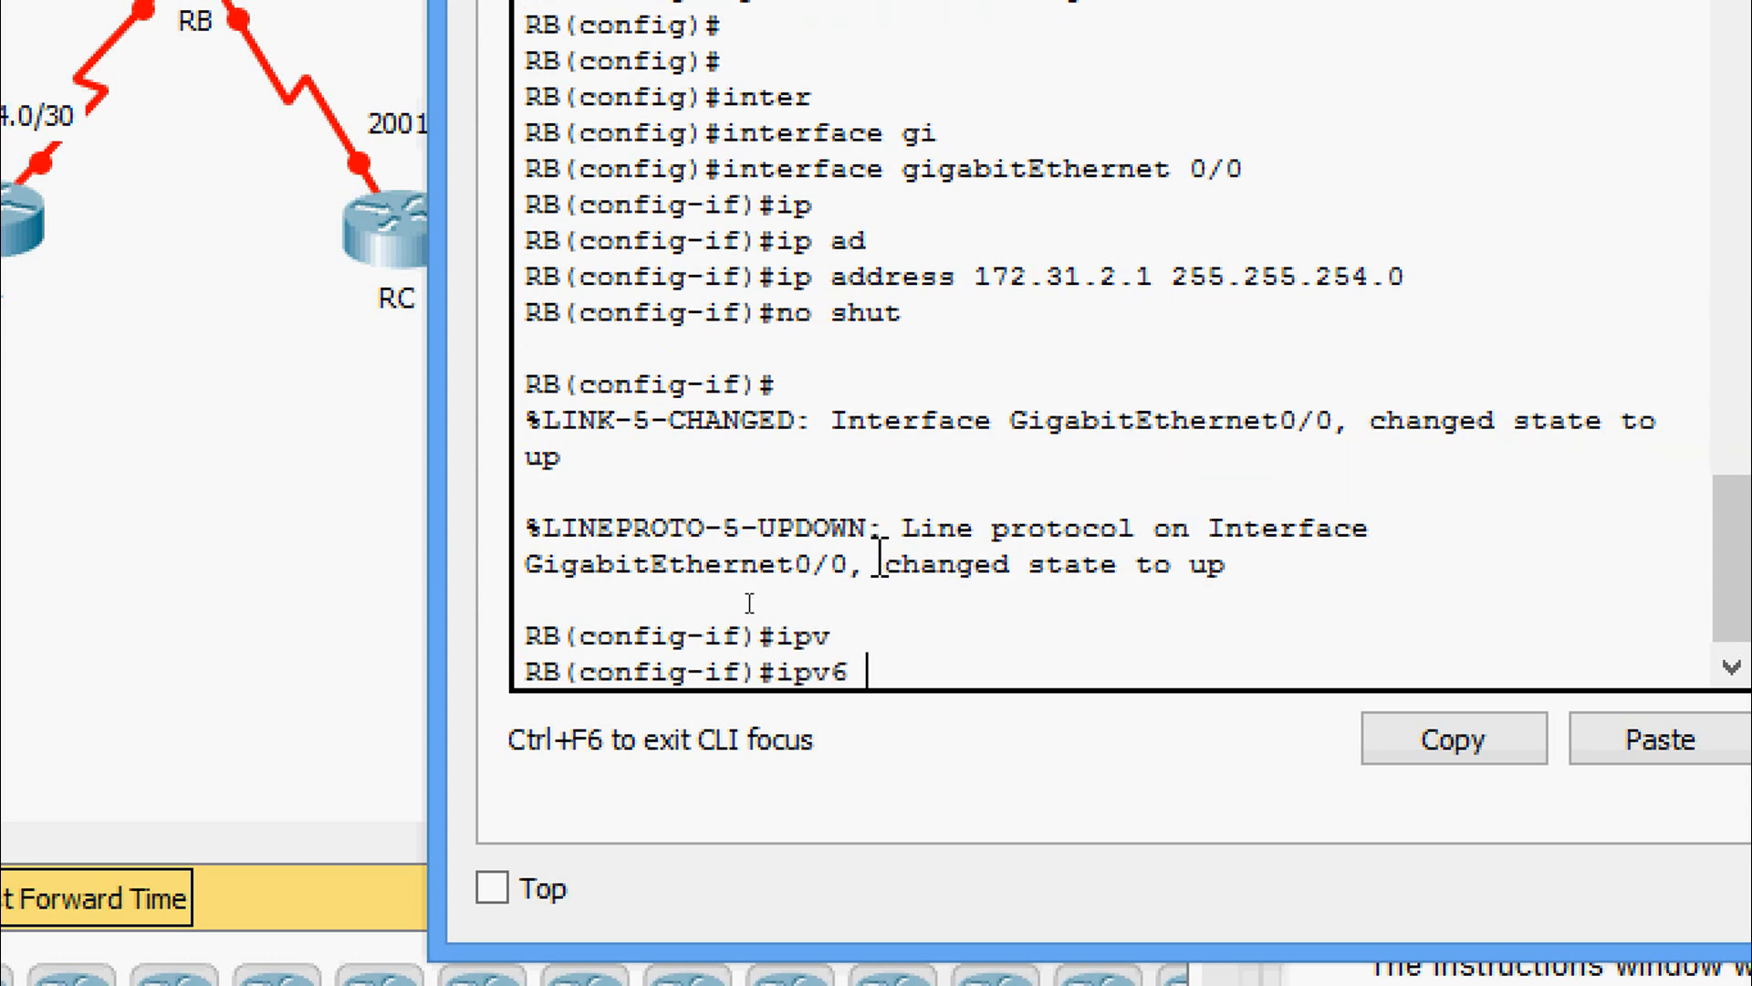
pyautogui.write('ad')
pyautogui.press('Tab')
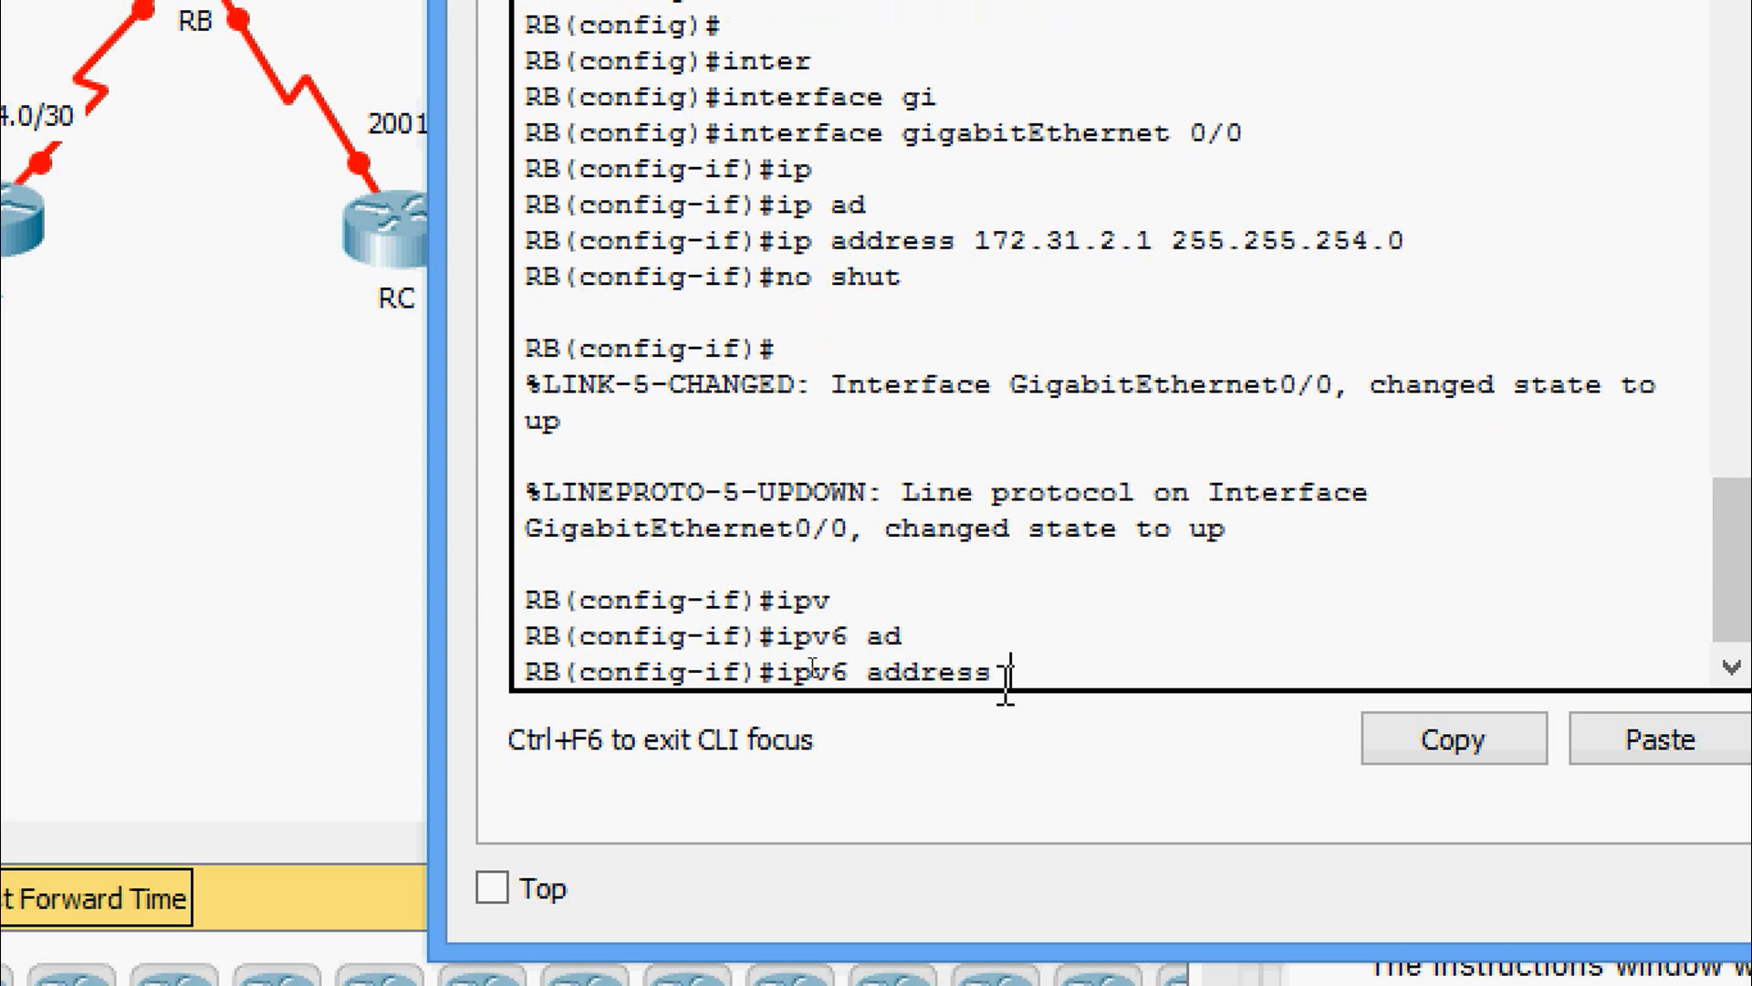
pyautogui.rightClick(1039, 676)
pyautogui.click(1110, 765)
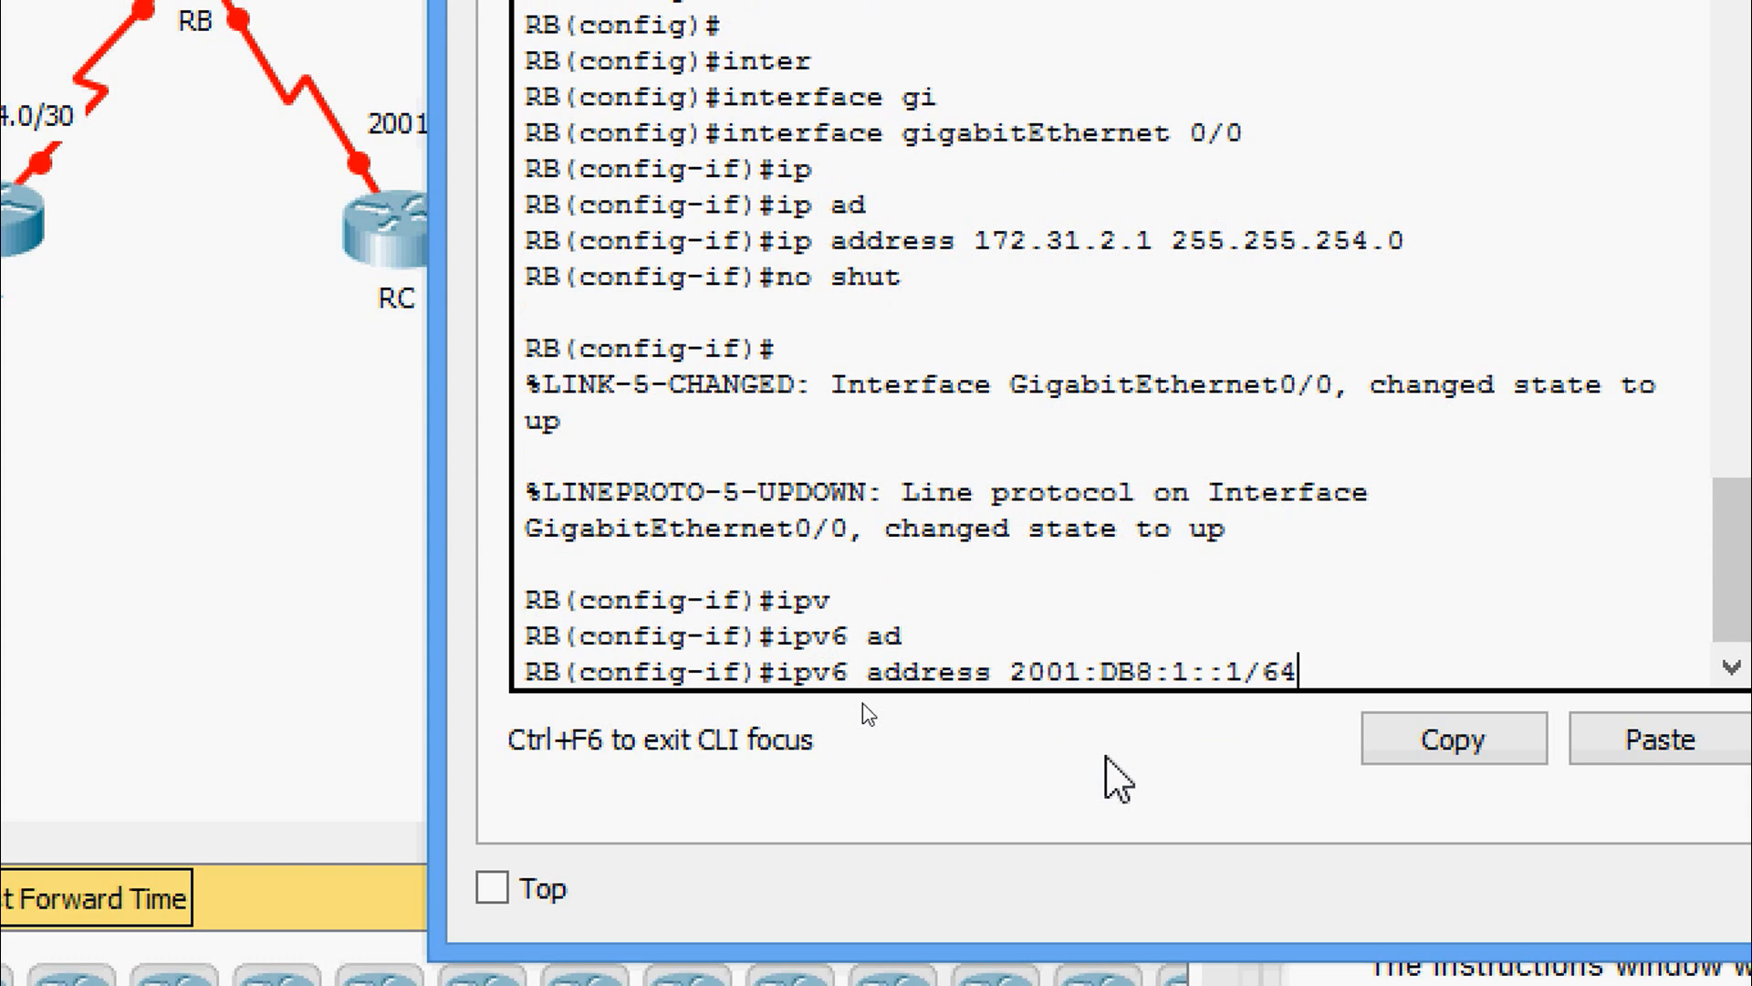
pyautogui.press('Return')
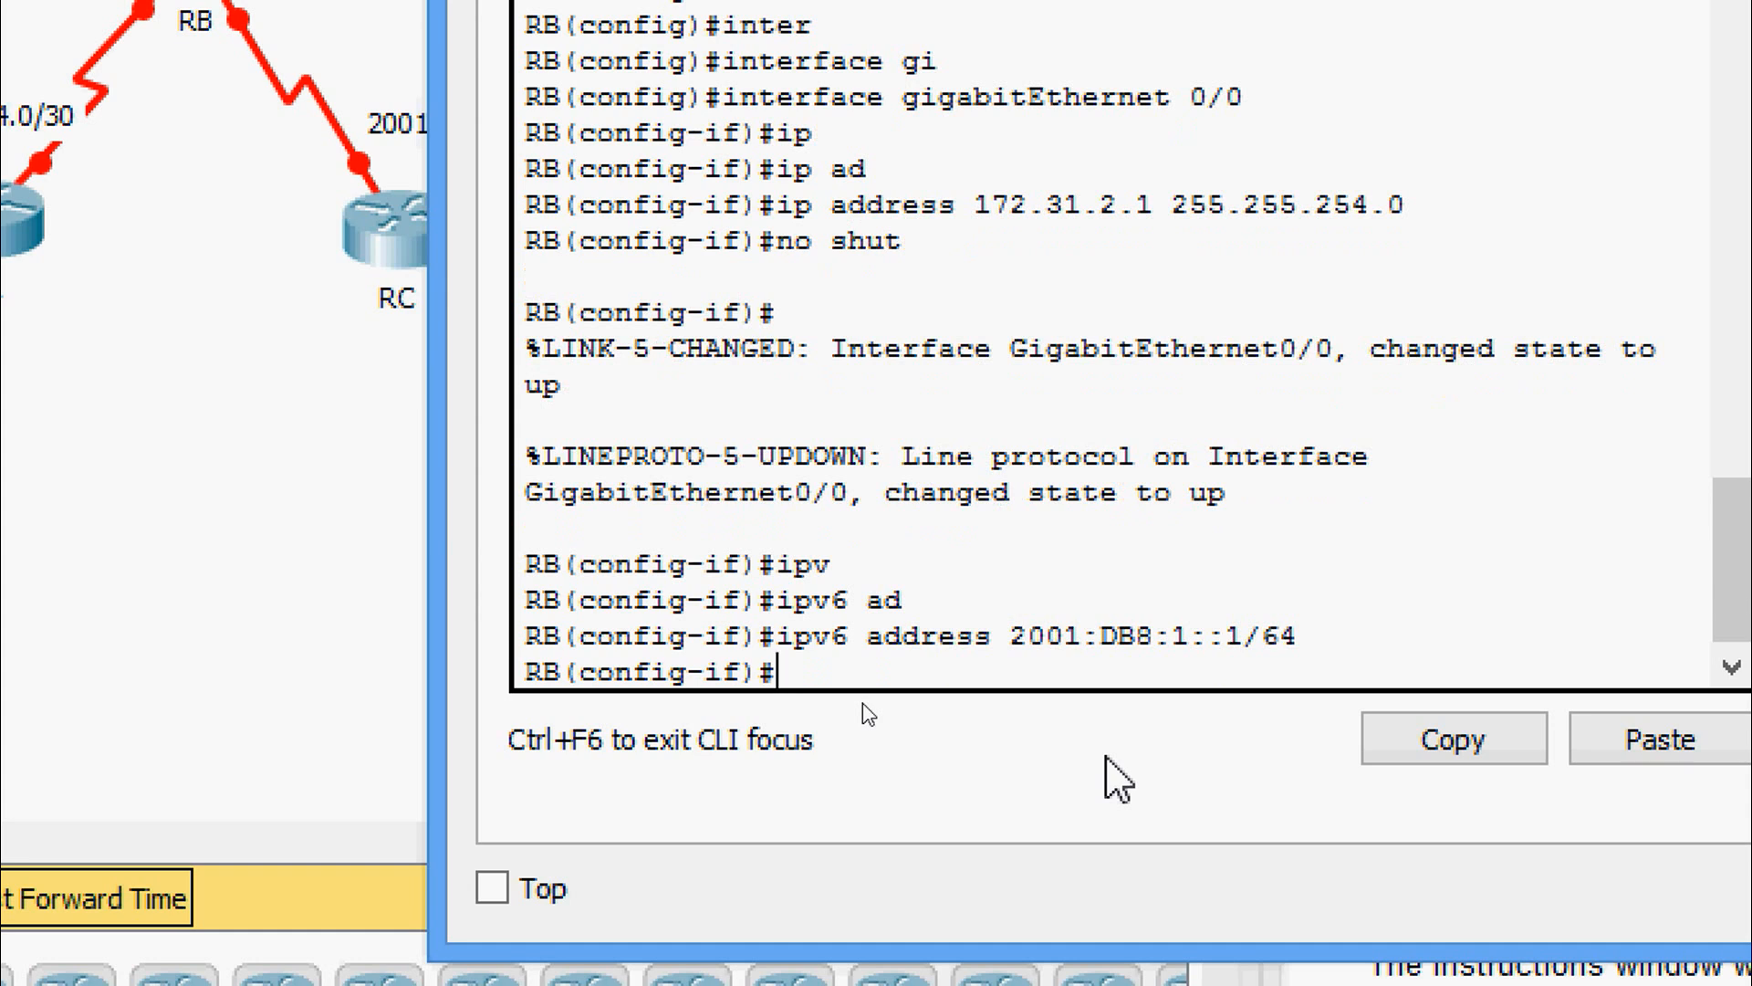
# - Set FE80::1 as the IPv6 link-local address on RB's GigabitEthernet 0/0
pyautogui.write('ipv')
pyautogui.press('Tab')
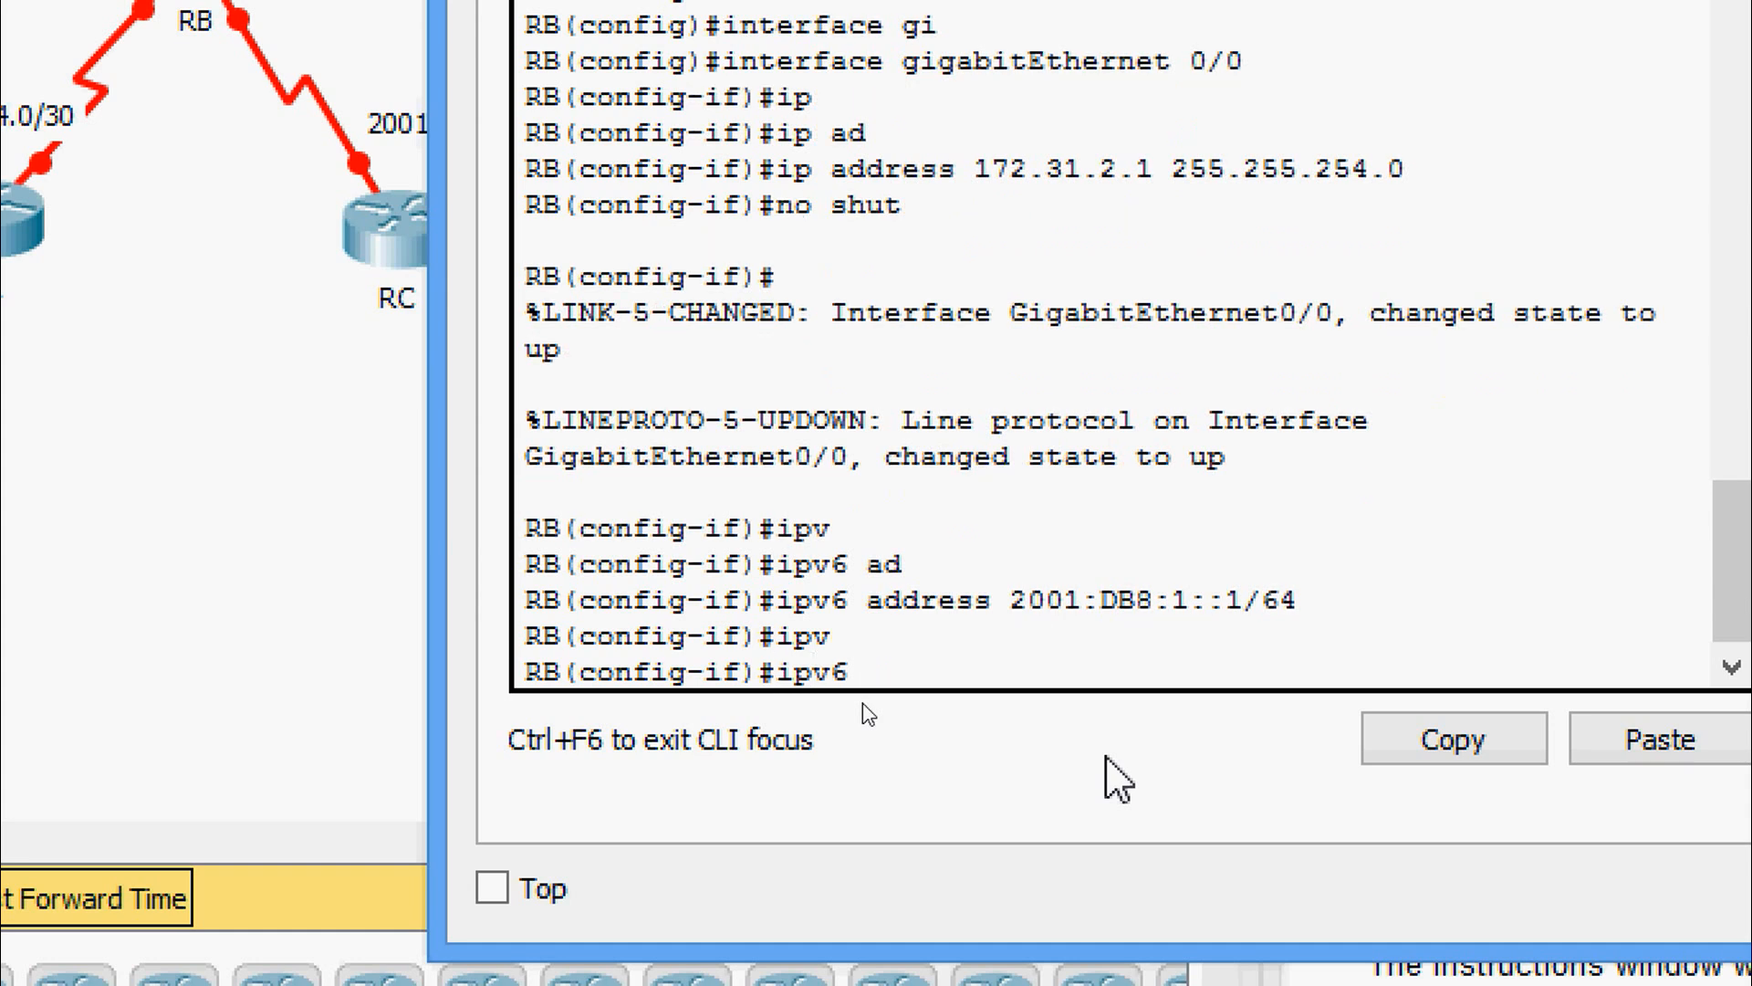
pyautogui.write('ad')
pyautogui.press('Tab')
pyautogui.write('FE')
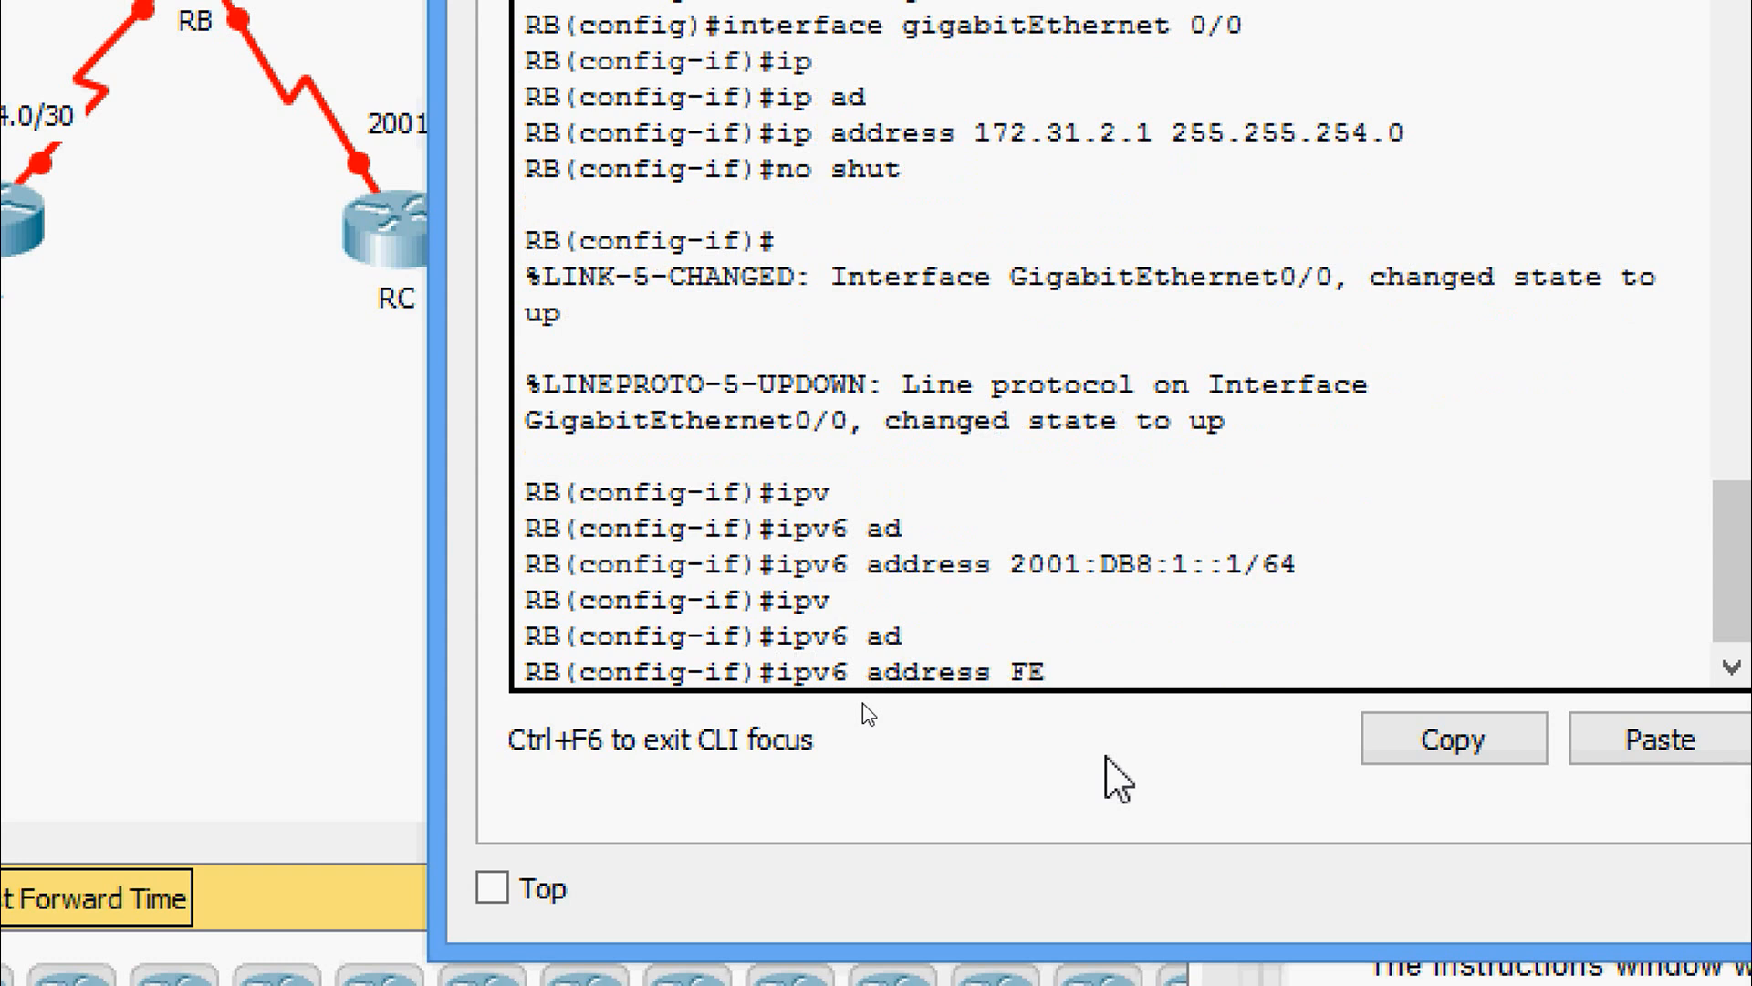
pyautogui.write('80::1 link')
pyautogui.press('Tab')
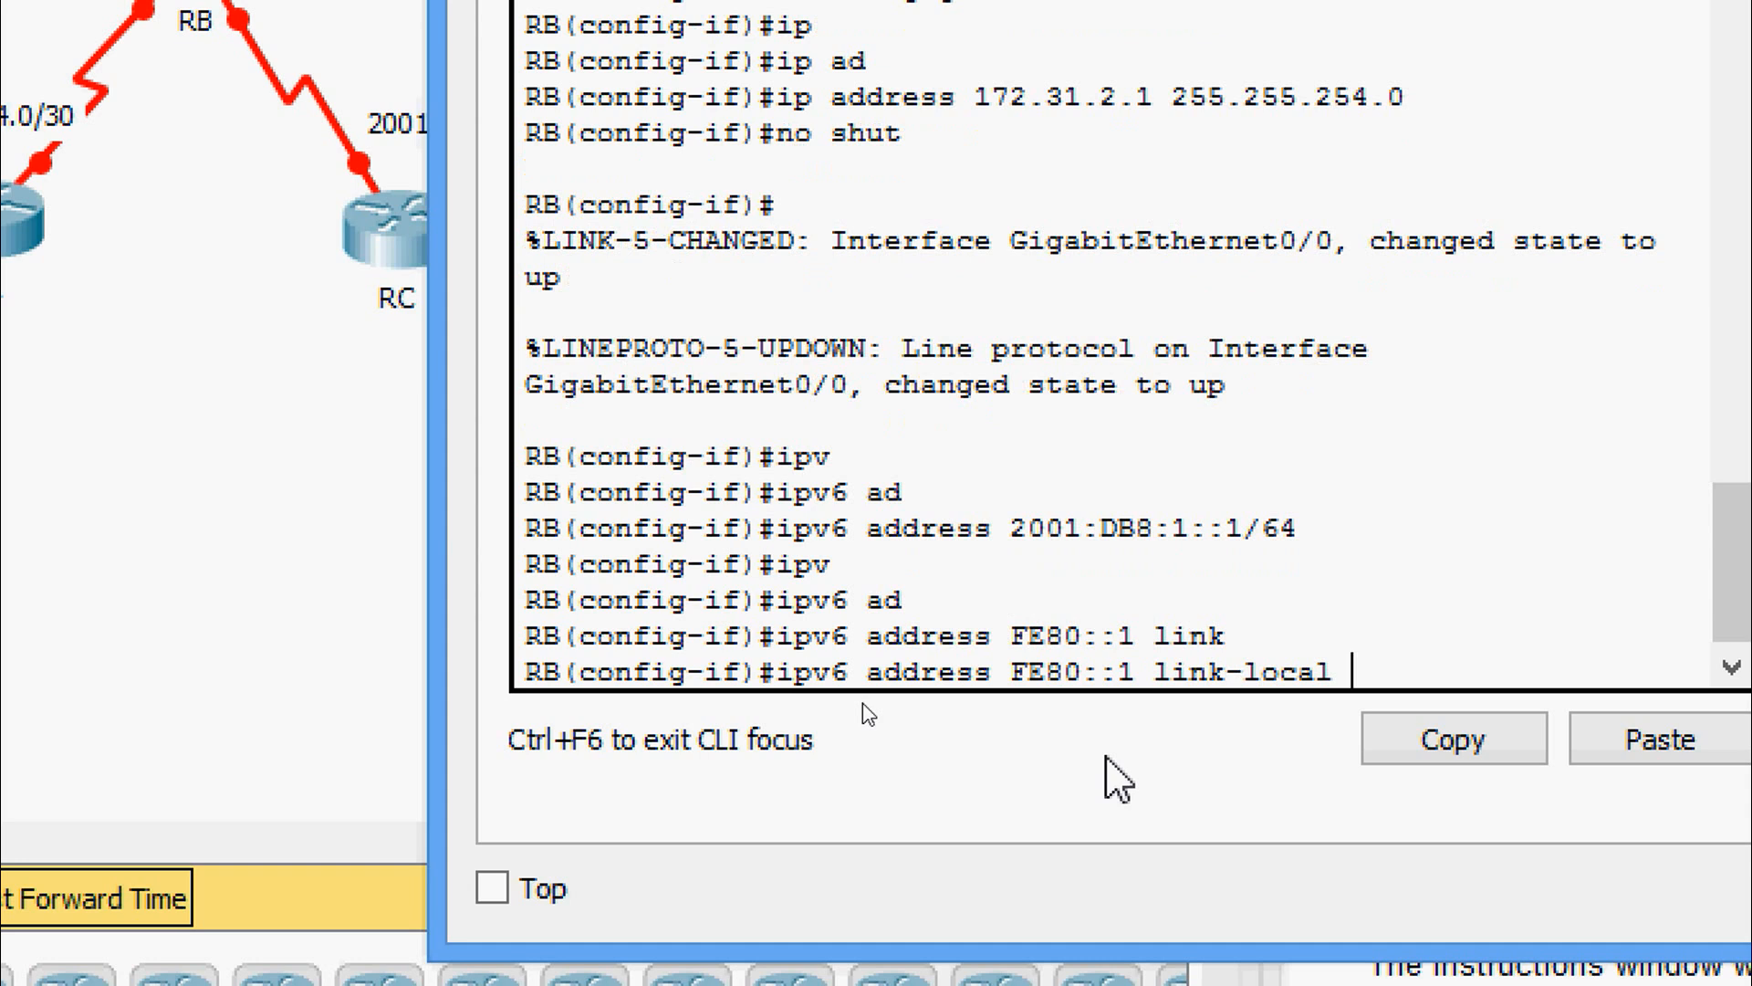
pyautogui.press('Return')
pyautogui.press('Return')
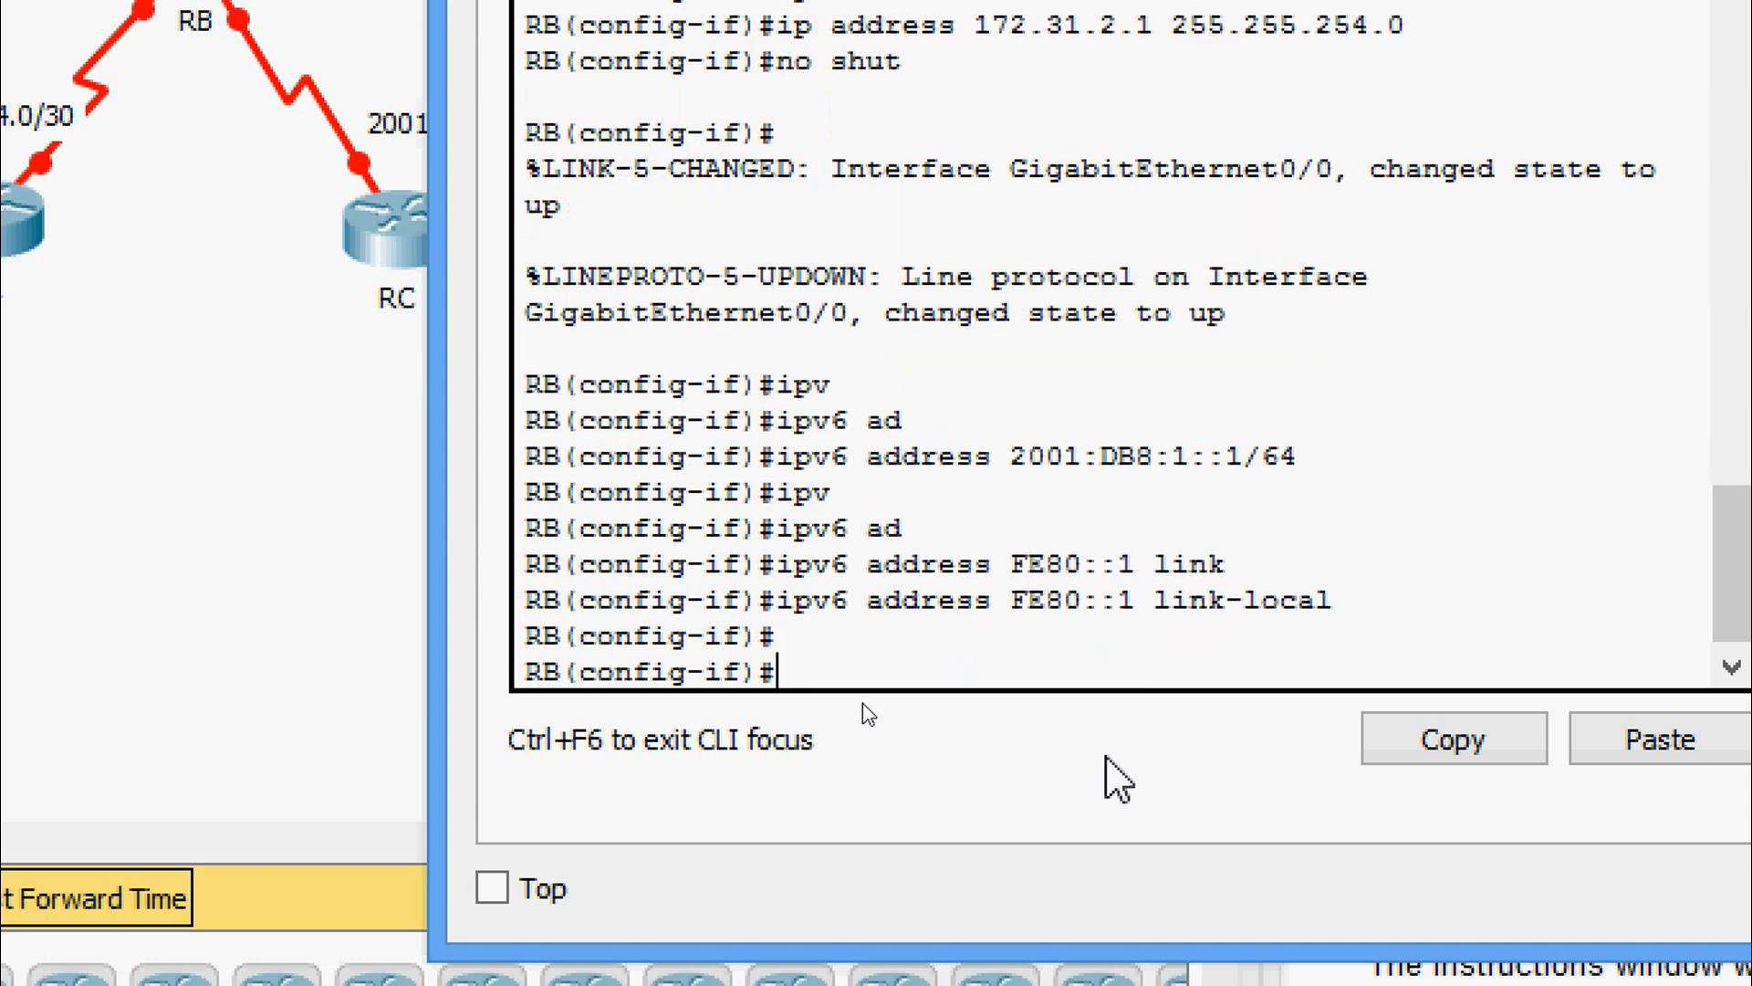
# - Enable OSPFv3 process 1 in area 0 on RB's GigabitEthernet 0/0
pyautogui.write('ipv')
pyautogui.press('Tab')
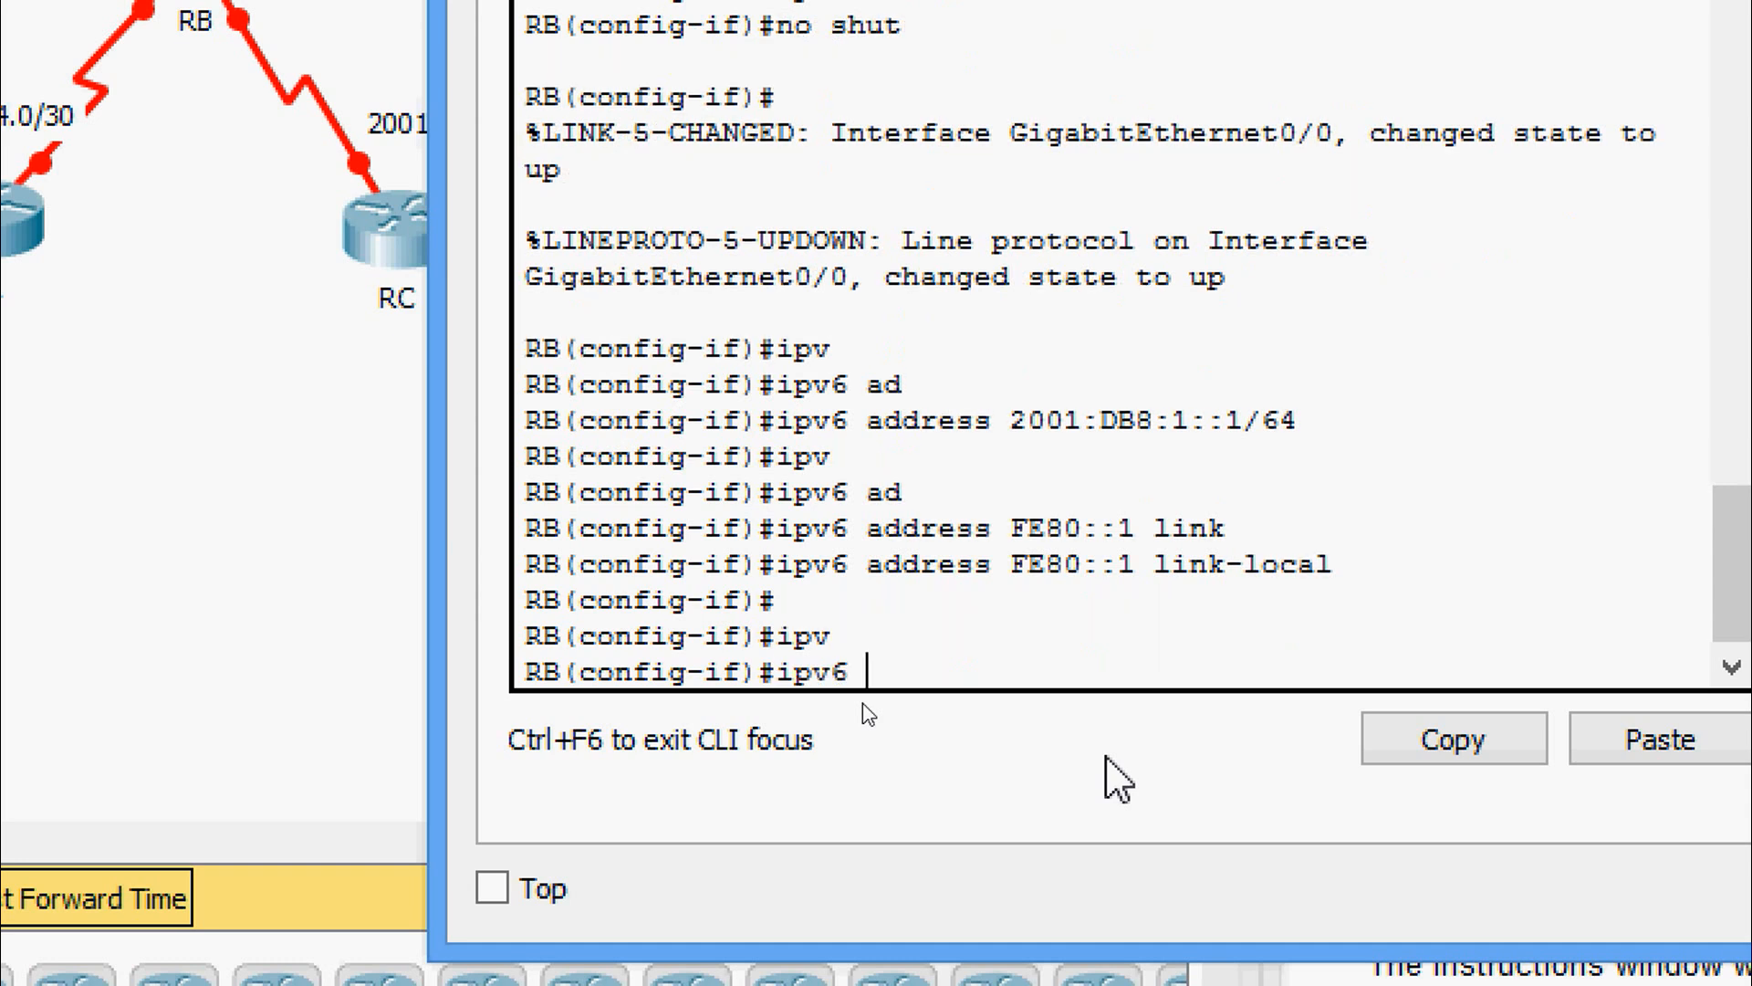
pyautogui.write('os')
pyautogui.press('Tab')
pyautogui.write('1')
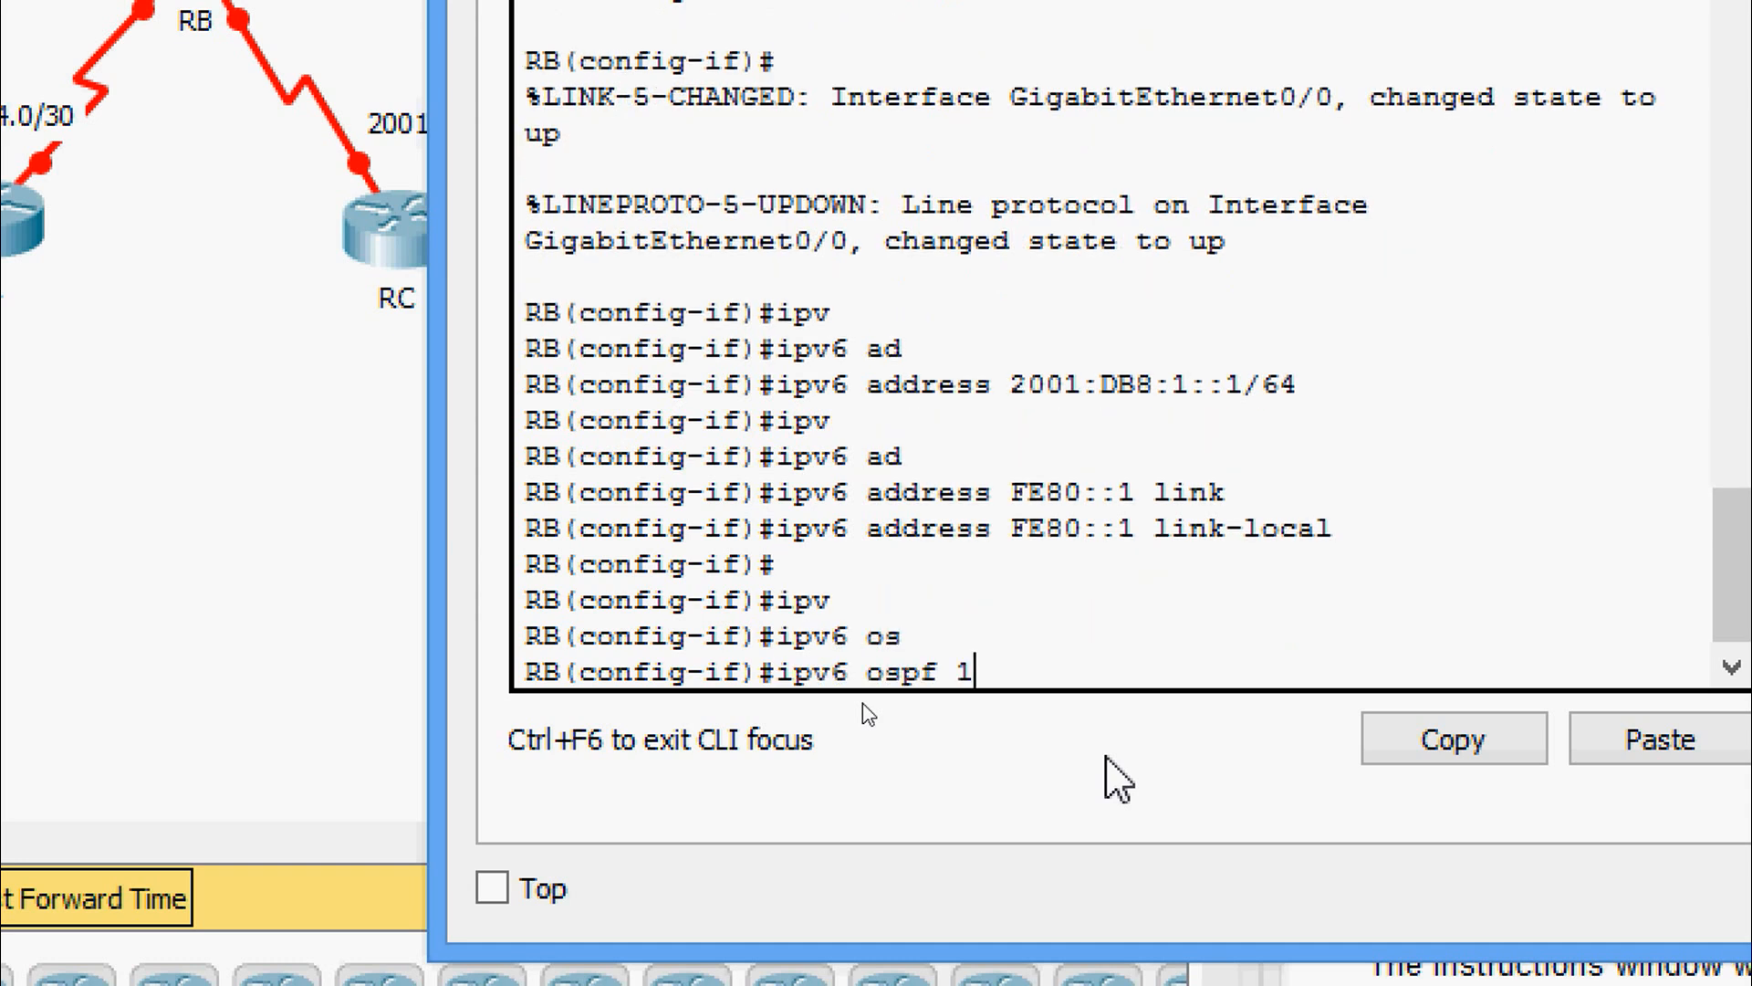
pyautogui.write(' ar')
pyautogui.press('Tab')
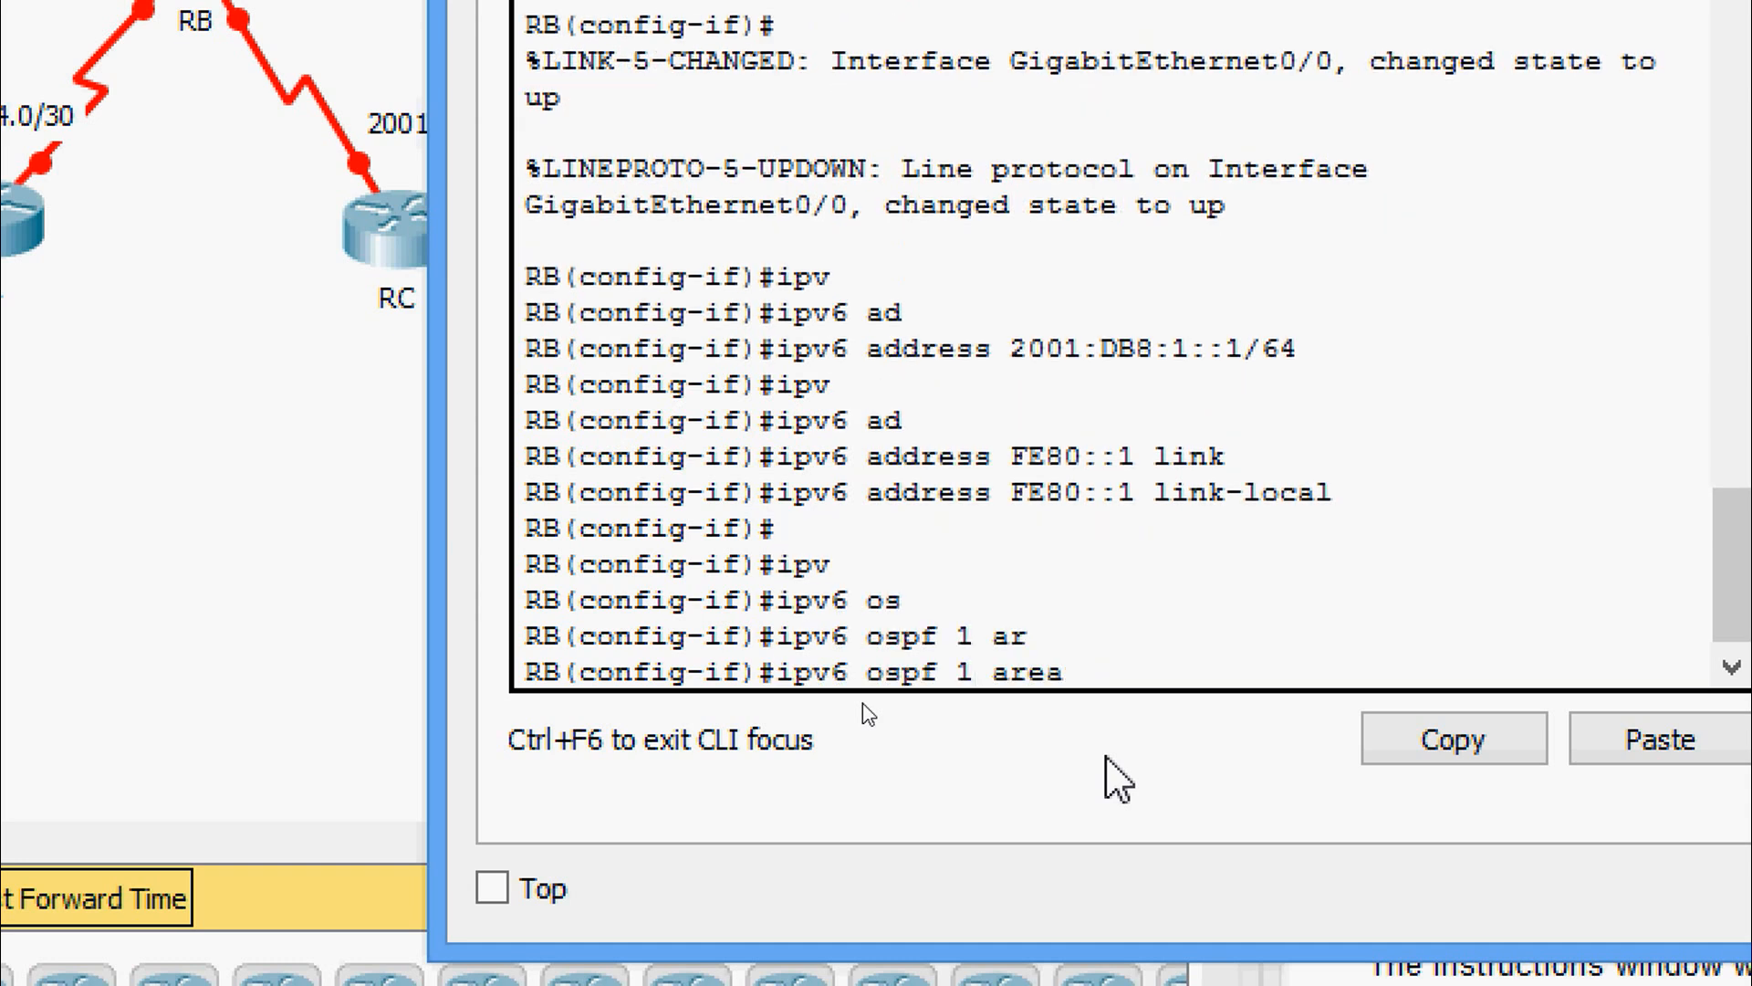
pyautogui.write('0')
pyautogui.press('Return')
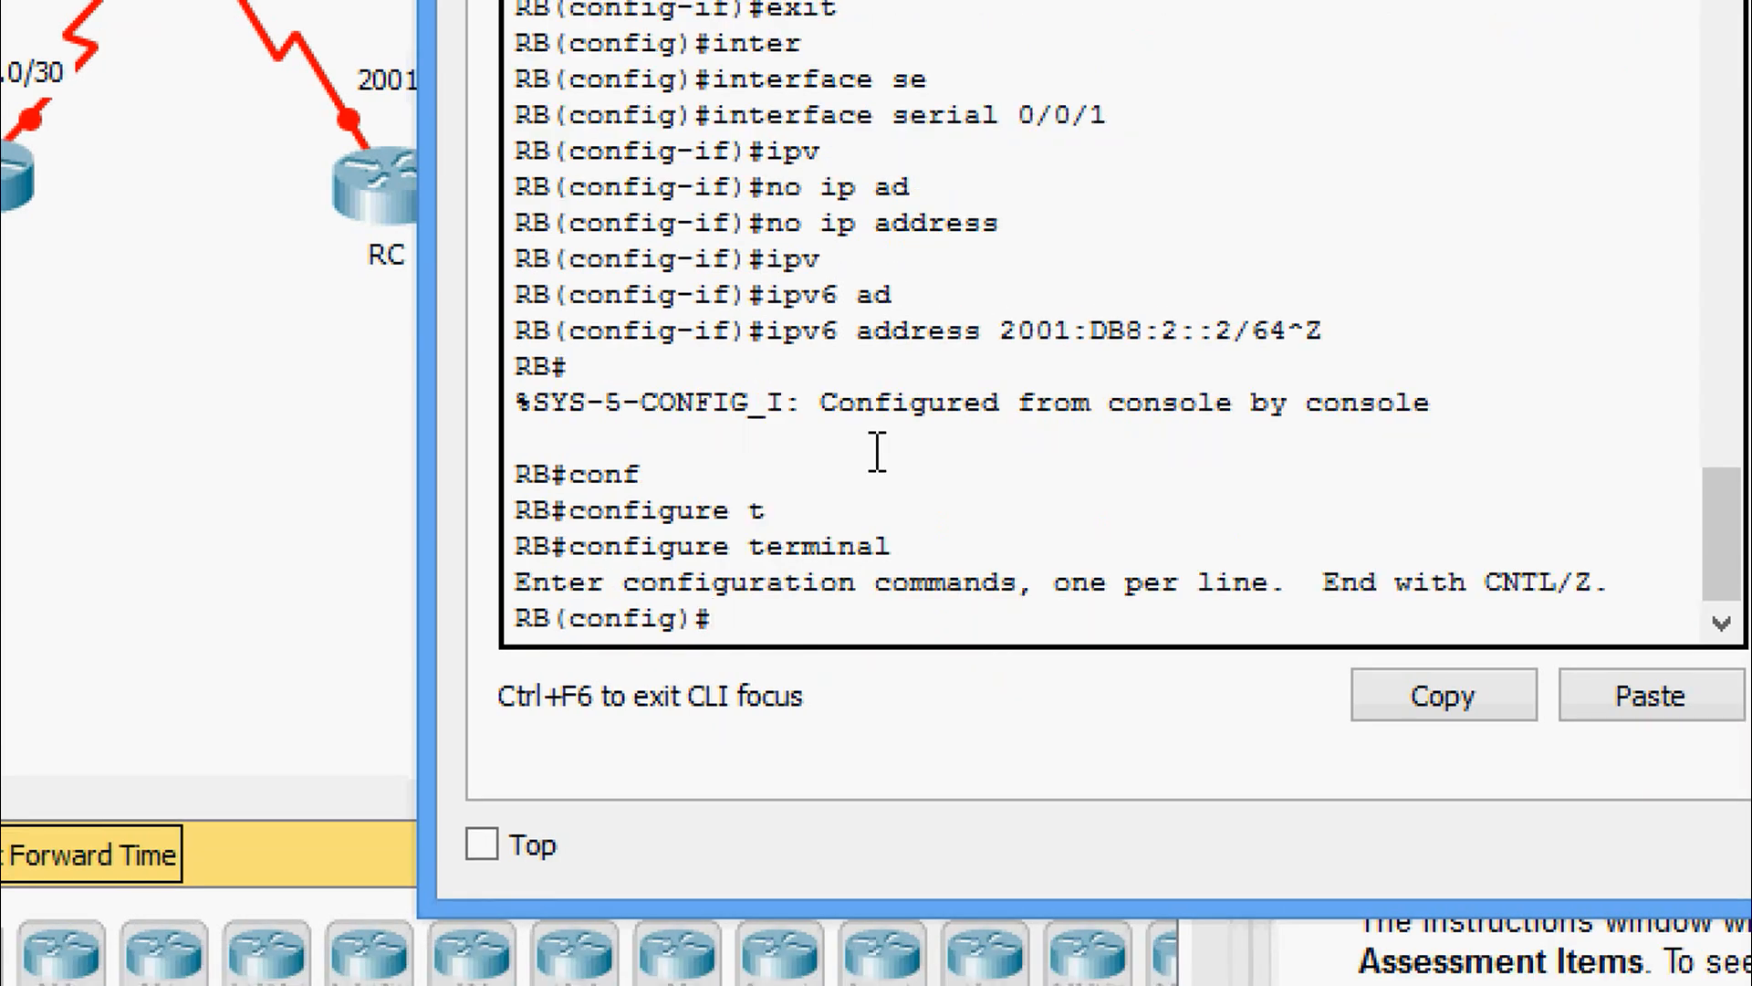
# - Enter interface configuration for Serial 0/0/1 on RB and remove its IPv4 address
pyautogui.write('inter')
pyautogui.press('Tab')
pyautogui.write('se')
pyautogui.press('Tab')
pyautogui.write('0/0/')
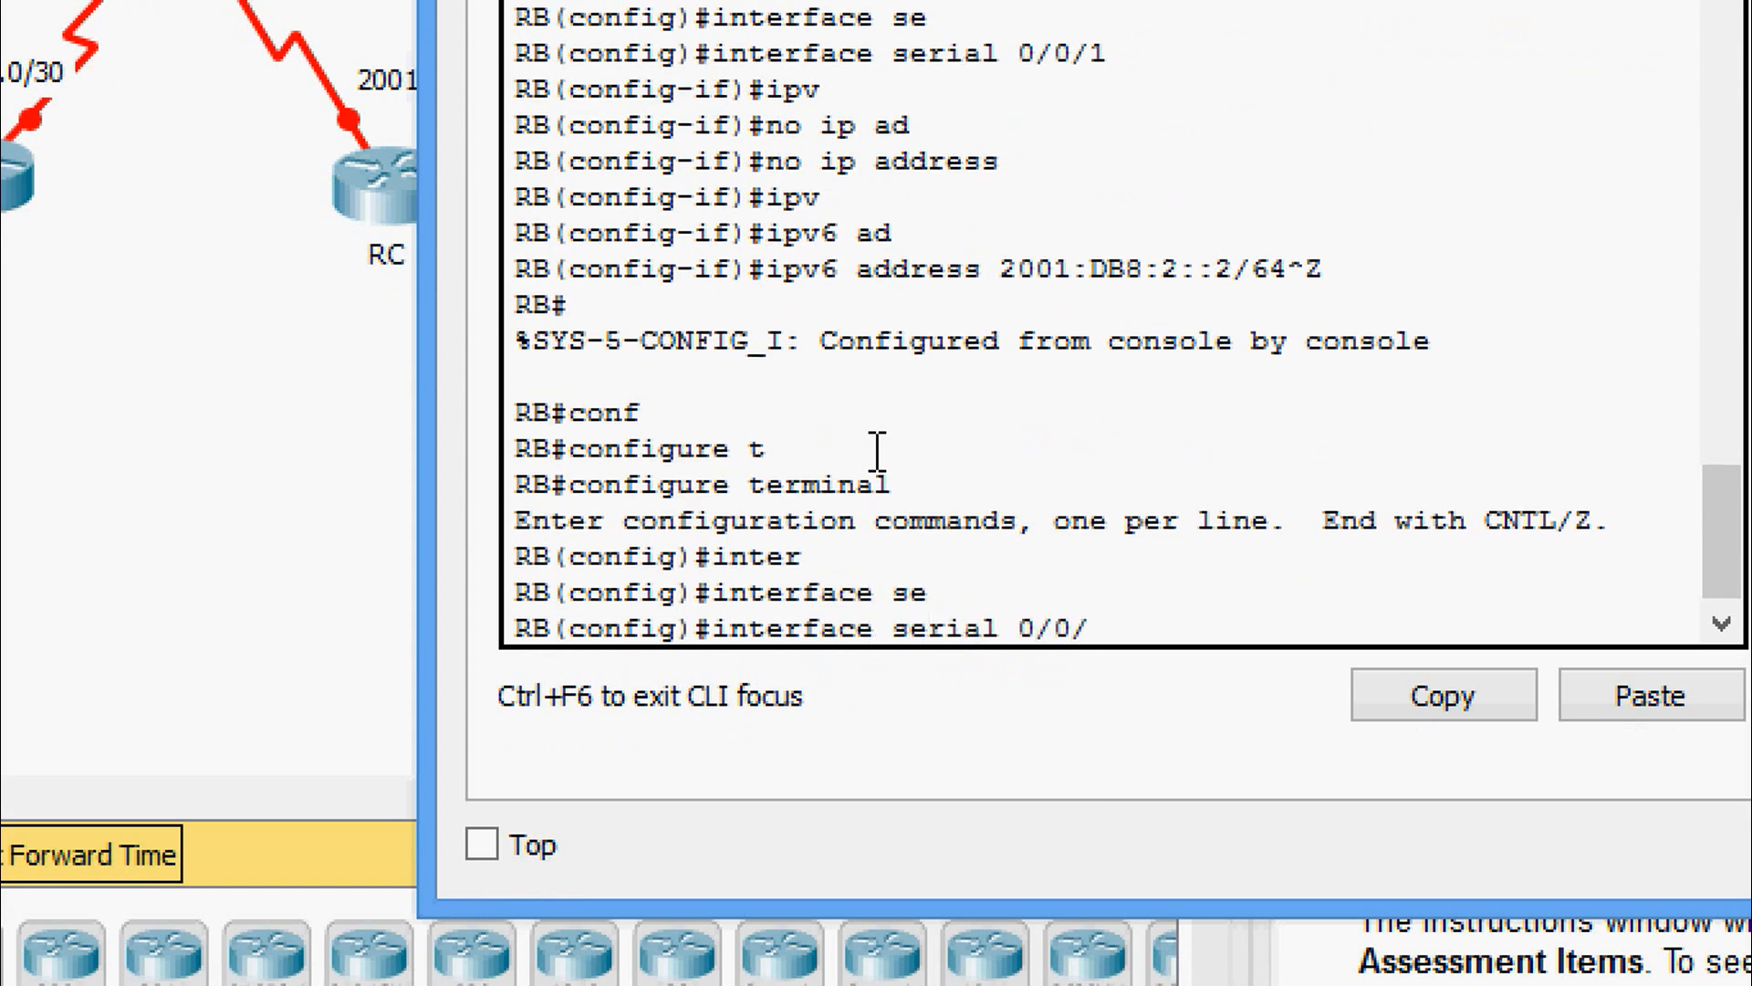
pyautogui.write('1')
pyautogui.press('Return')
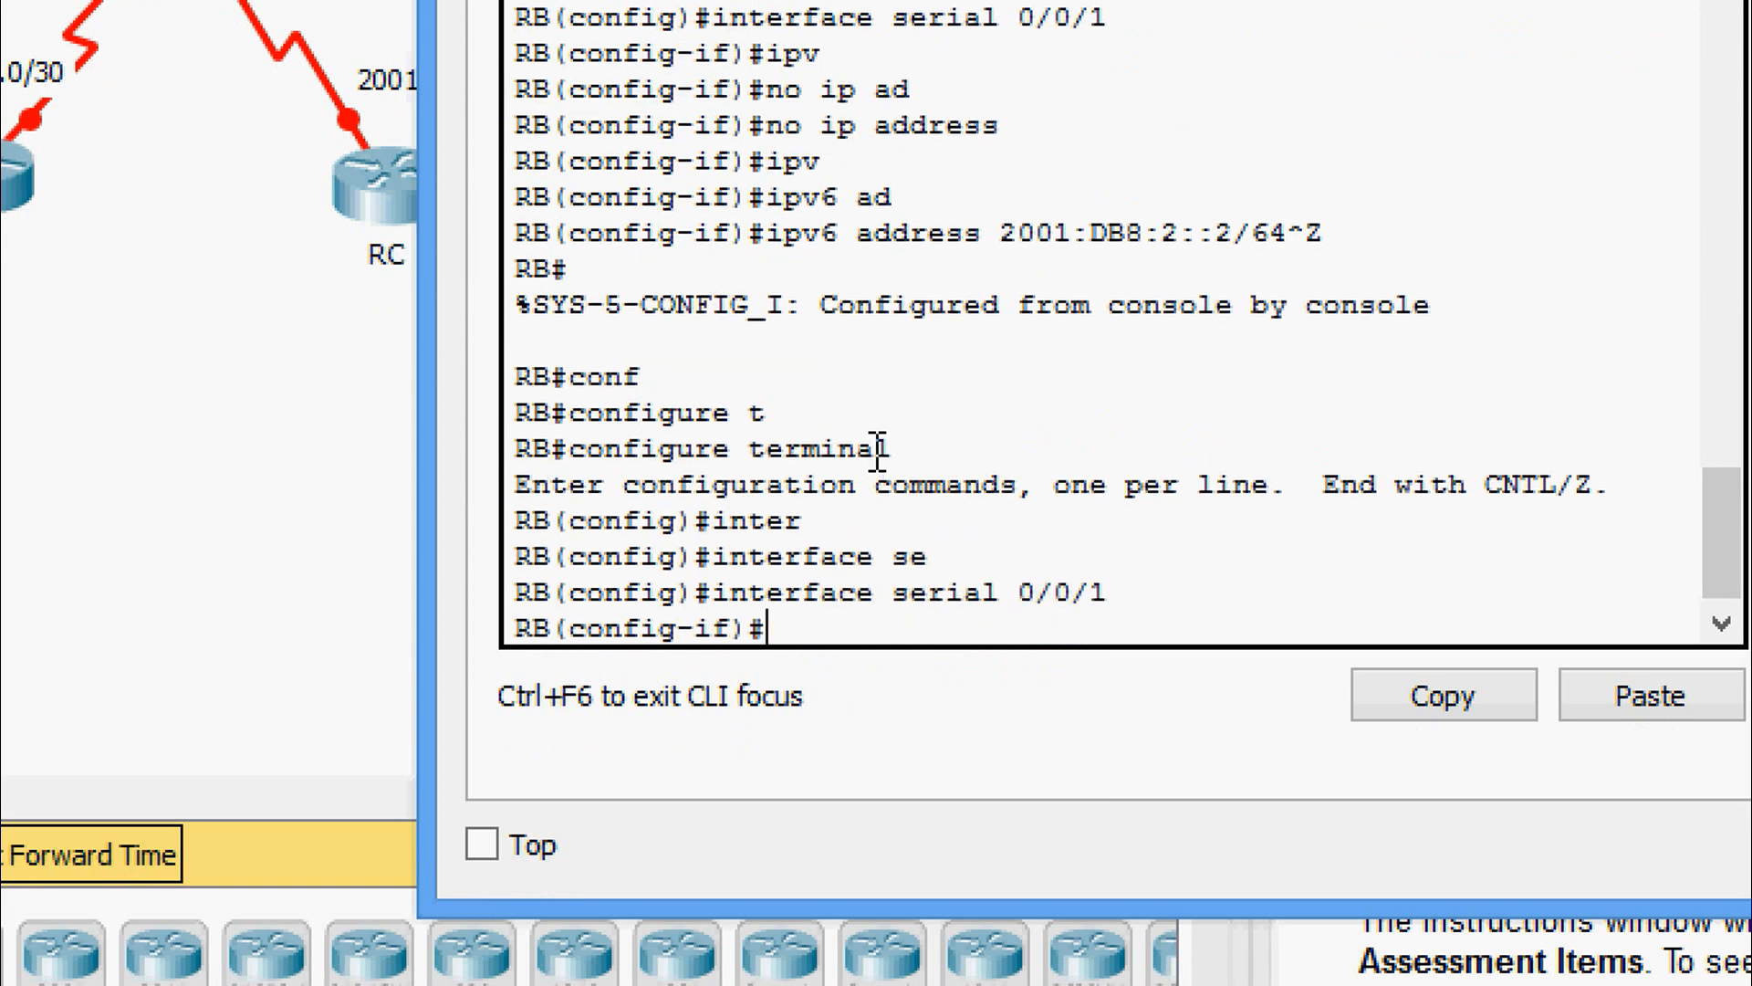
pyautogui.write('no ip ad')
pyautogui.press('Tab')
pyautogui.press('Return')
# - Assign the copied IPv6 address 2001:DB8:2::1/64 to RB's Serial 0/0/1
pyautogui.write('ipv')
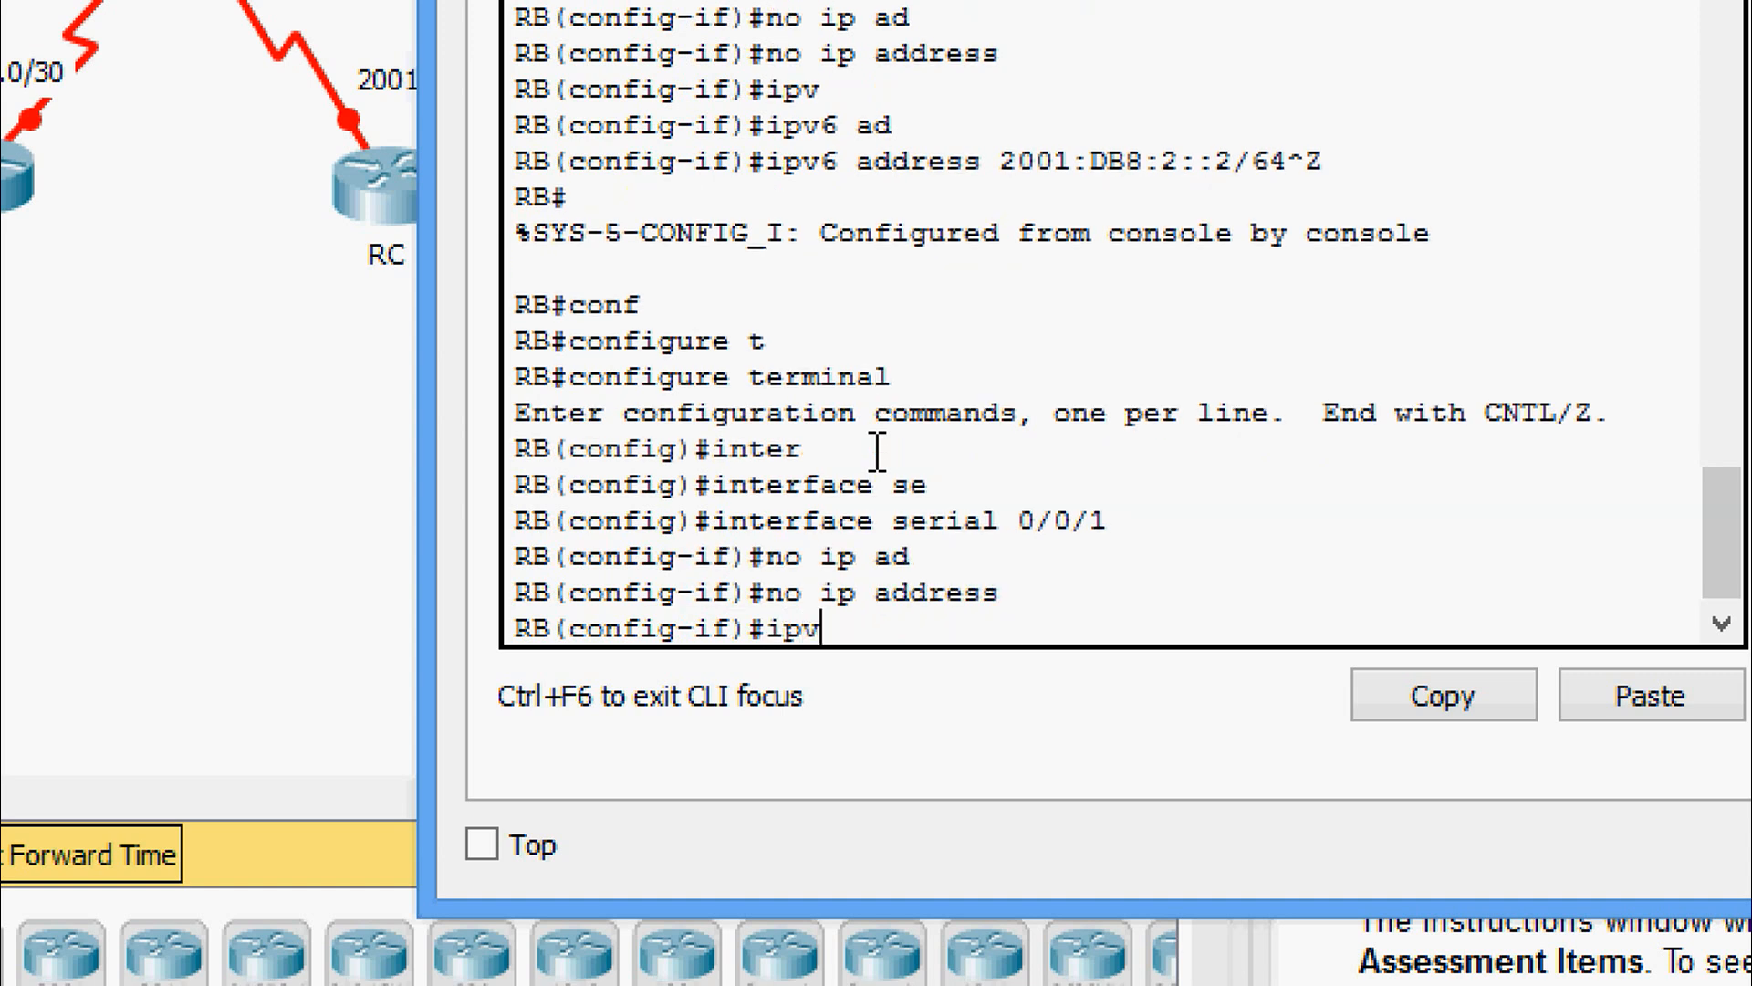
pyautogui.press('Tab')
pyautogui.write('ad')
pyautogui.press('Tab')
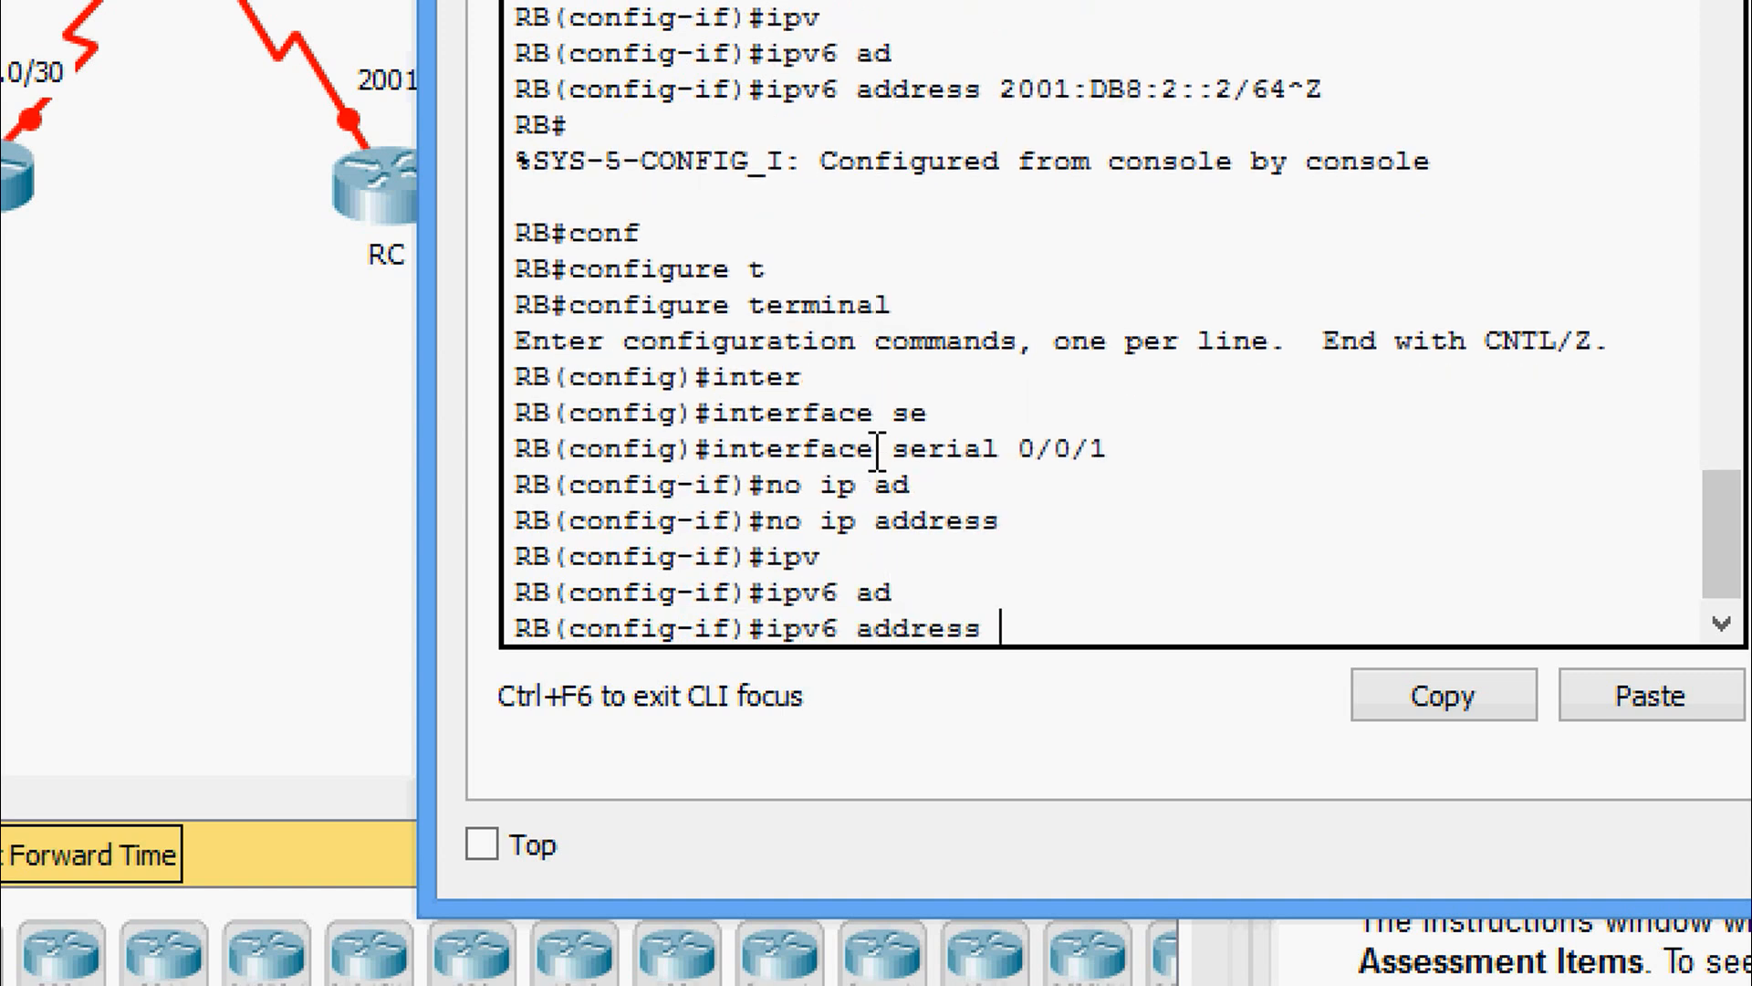
pyautogui.rightClick(1050, 630)
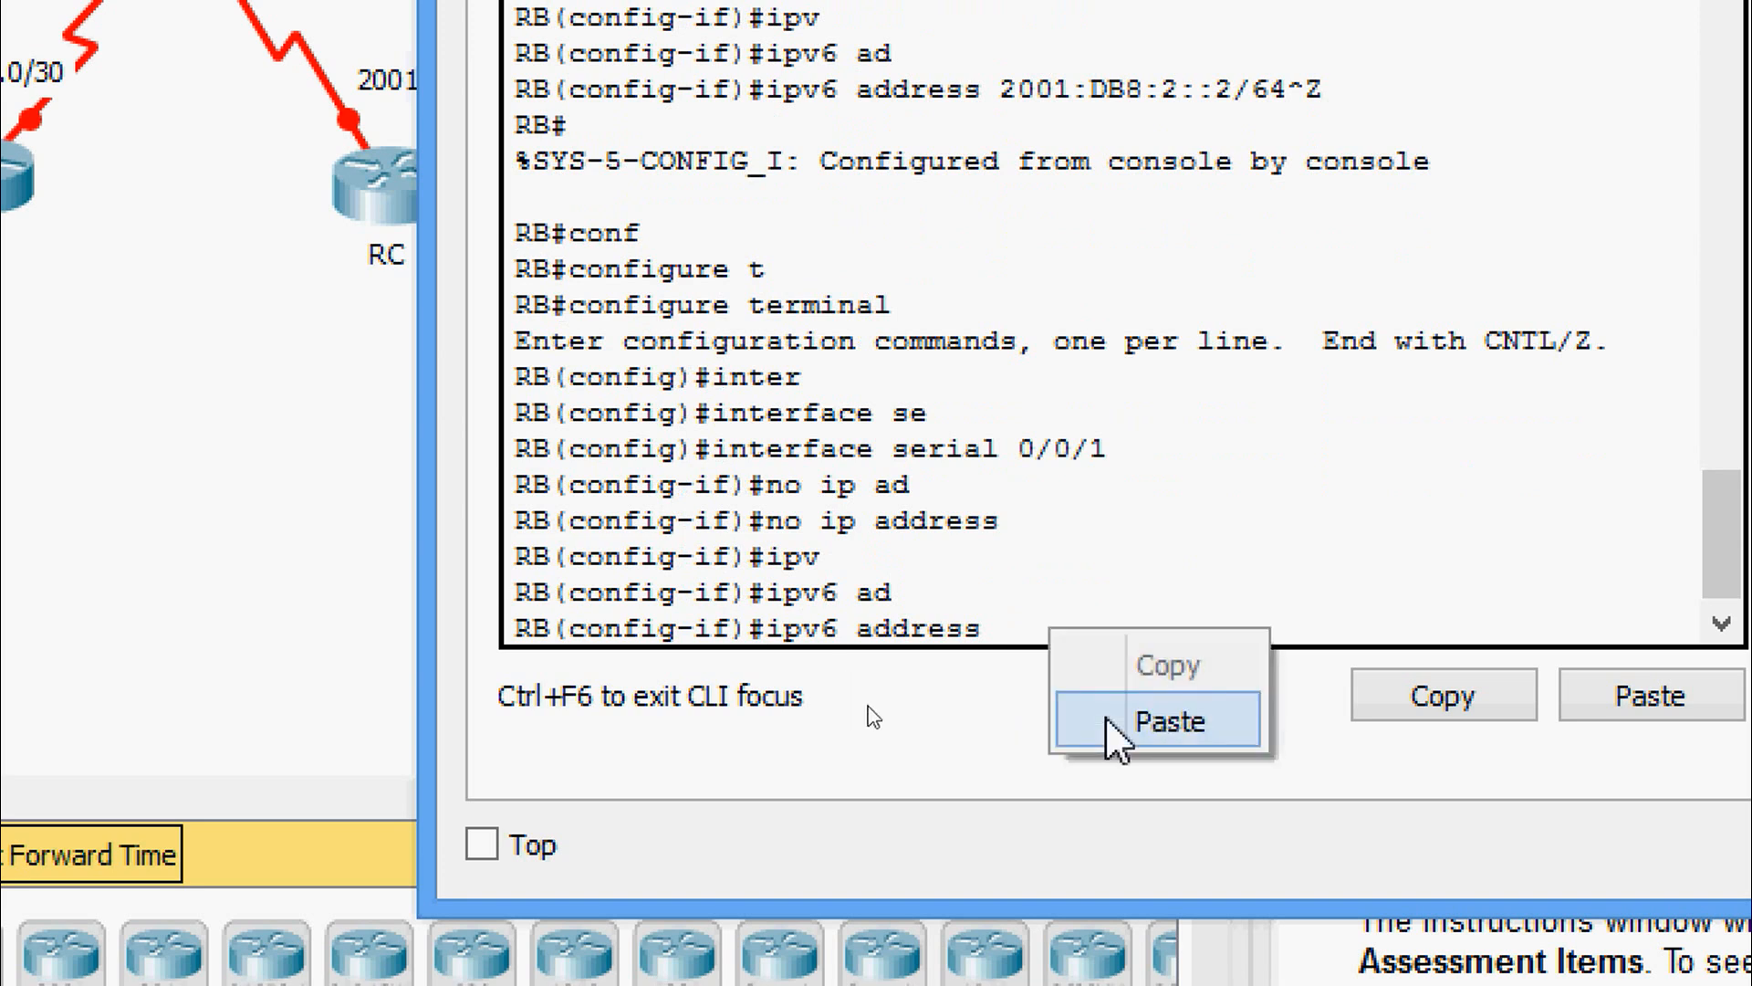
pyautogui.click(1115, 726)
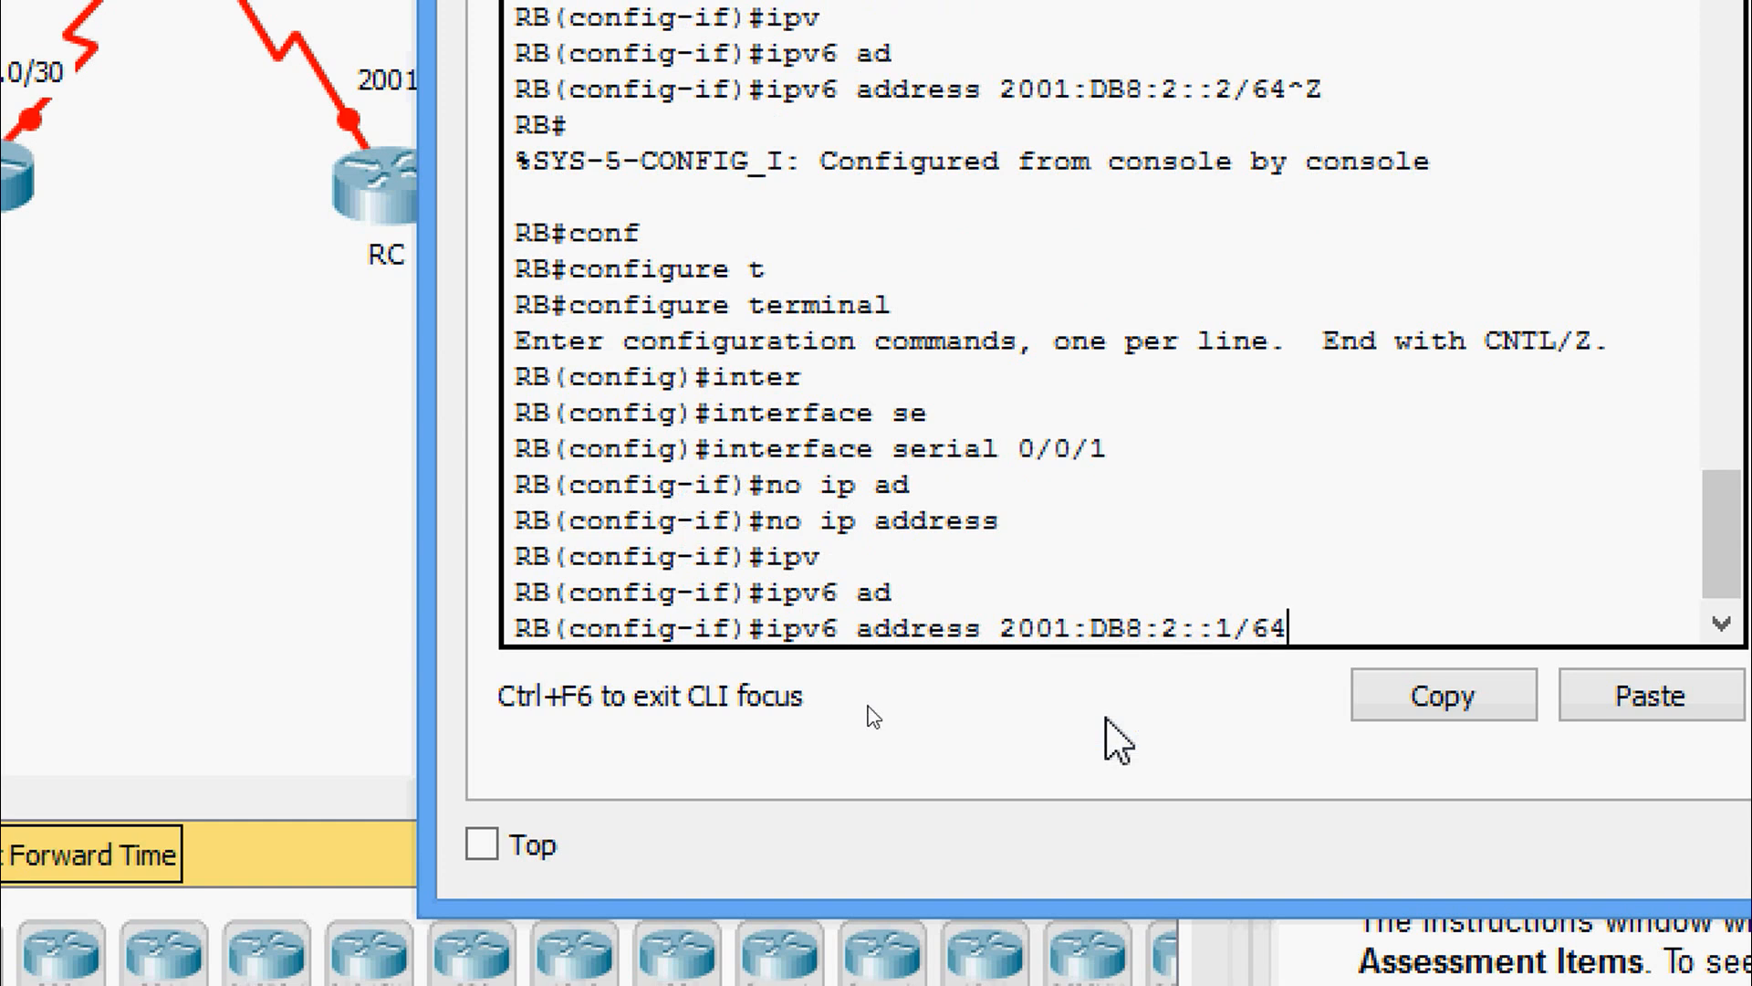
pyautogui.press('Return')
# - Enable OSPFv3 process 1 in area 0 on RB's Serial 0/0/1
pyautogui.write('ipv')
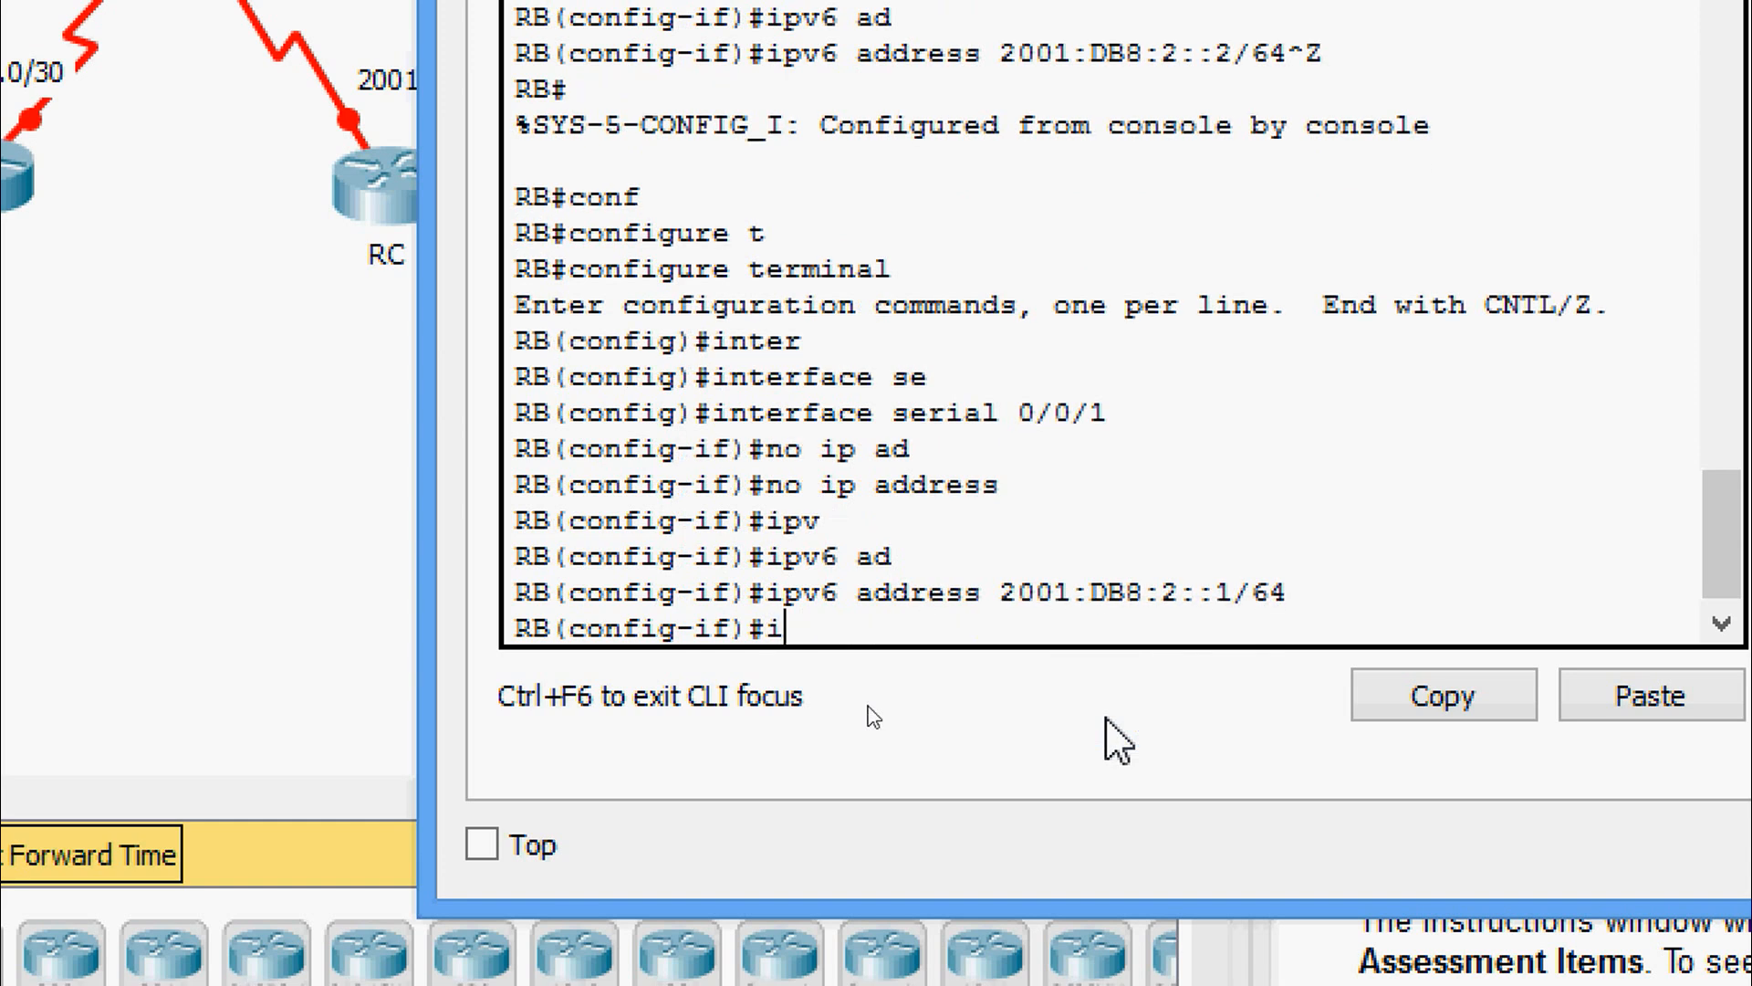
pyautogui.press('Tab')
pyautogui.write('os')
pyautogui.press('Tab')
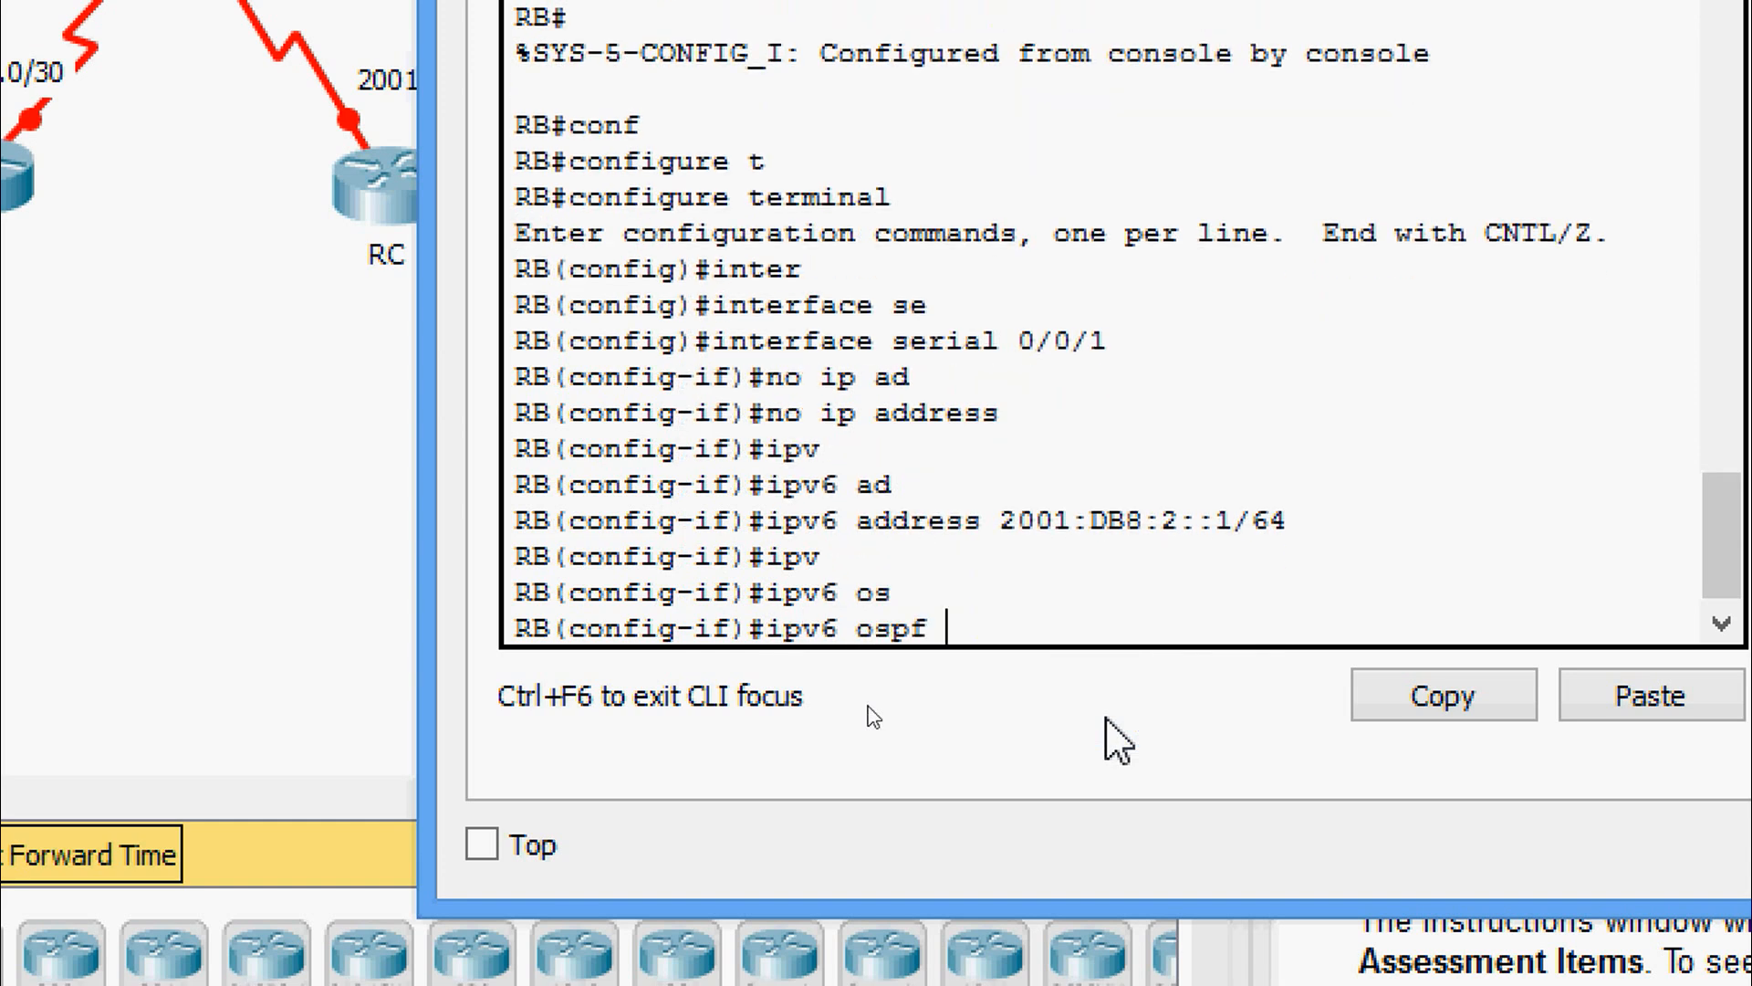
pyautogui.write('1 ar')
pyautogui.press('Tab')
pyautogui.write('0')
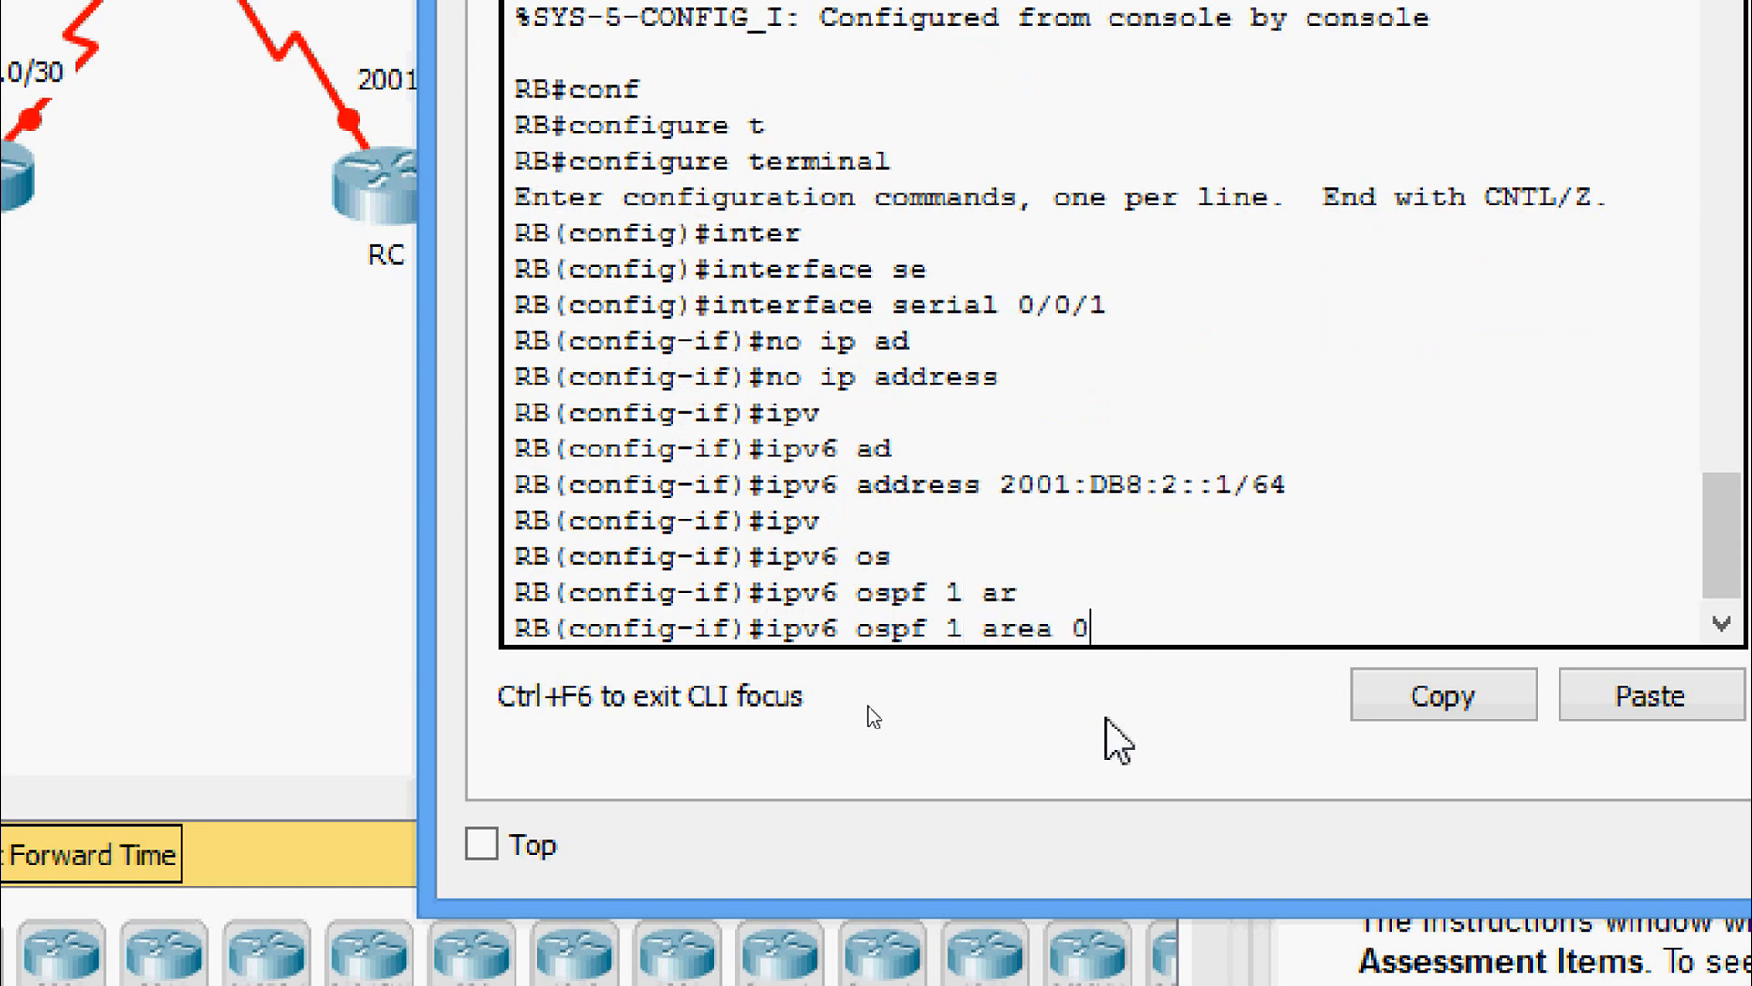
pyautogui.press('Return')
# - Bring up RB's Serial 0/0/1 with no shutdown and return to global configuration mode
pyautogui.write('n o')
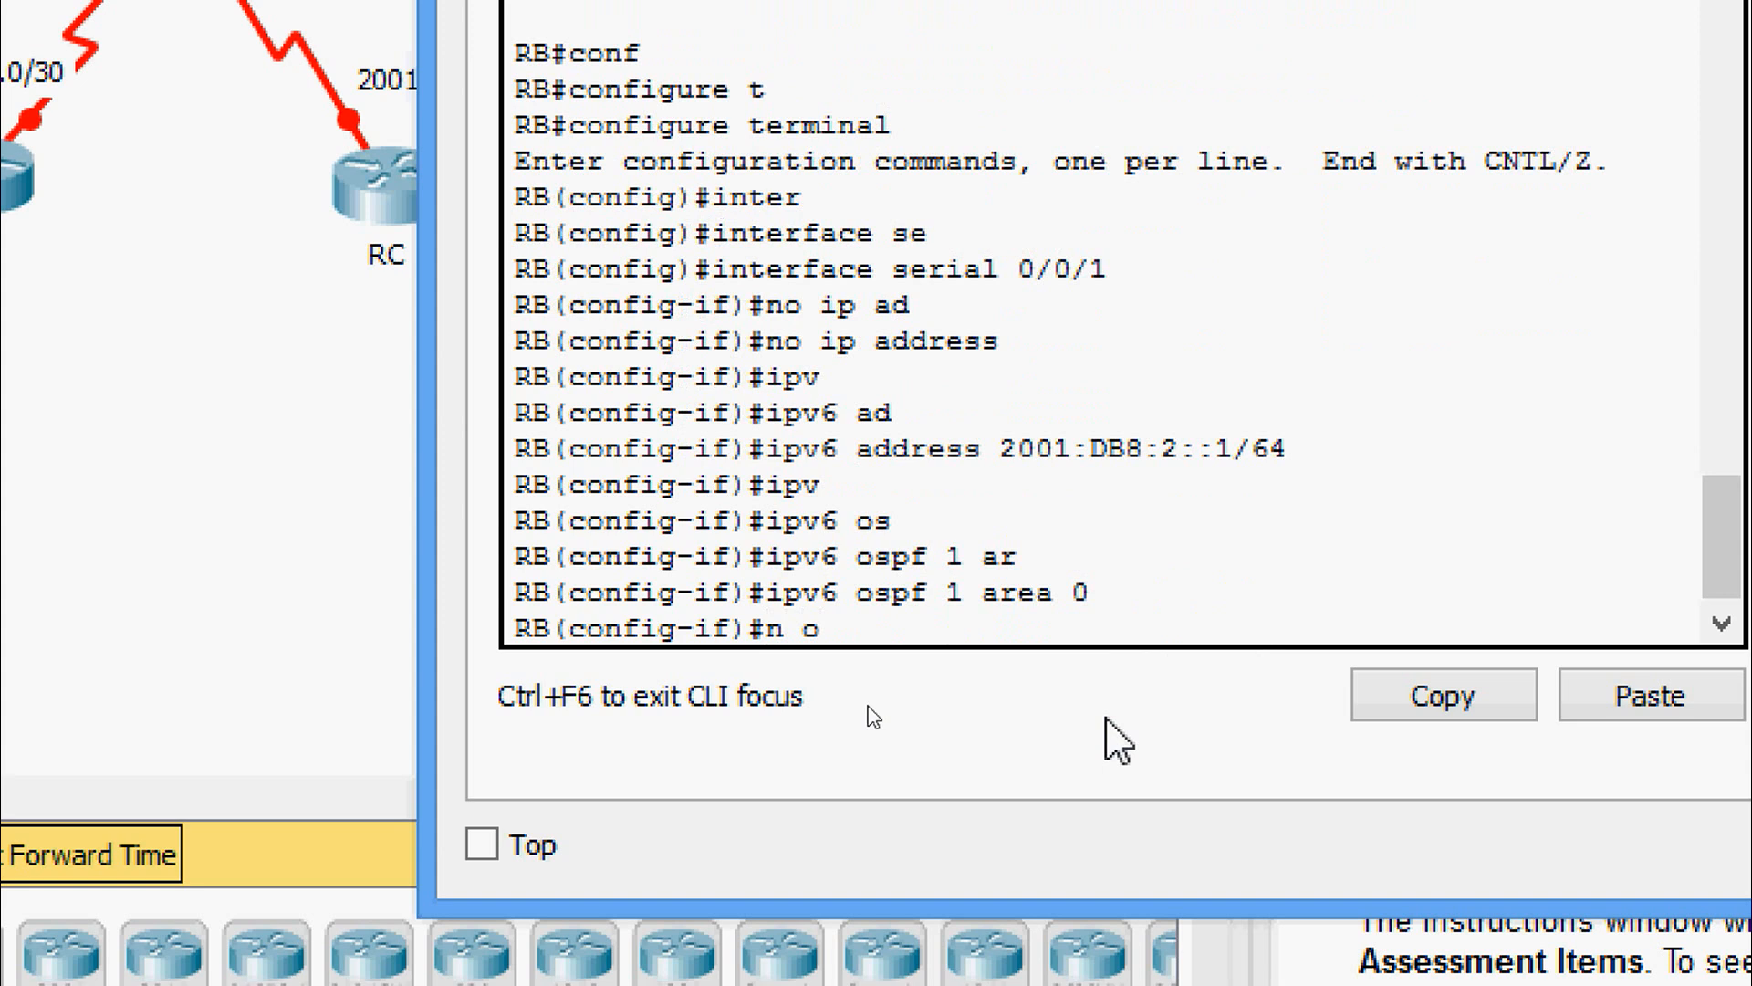
pyautogui.press('BackSpace')
pyautogui.press('BackSpace')
pyautogui.write('o shut')
pyautogui.press('Tab')
pyautogui.press('Return')
pyautogui.press('Return')
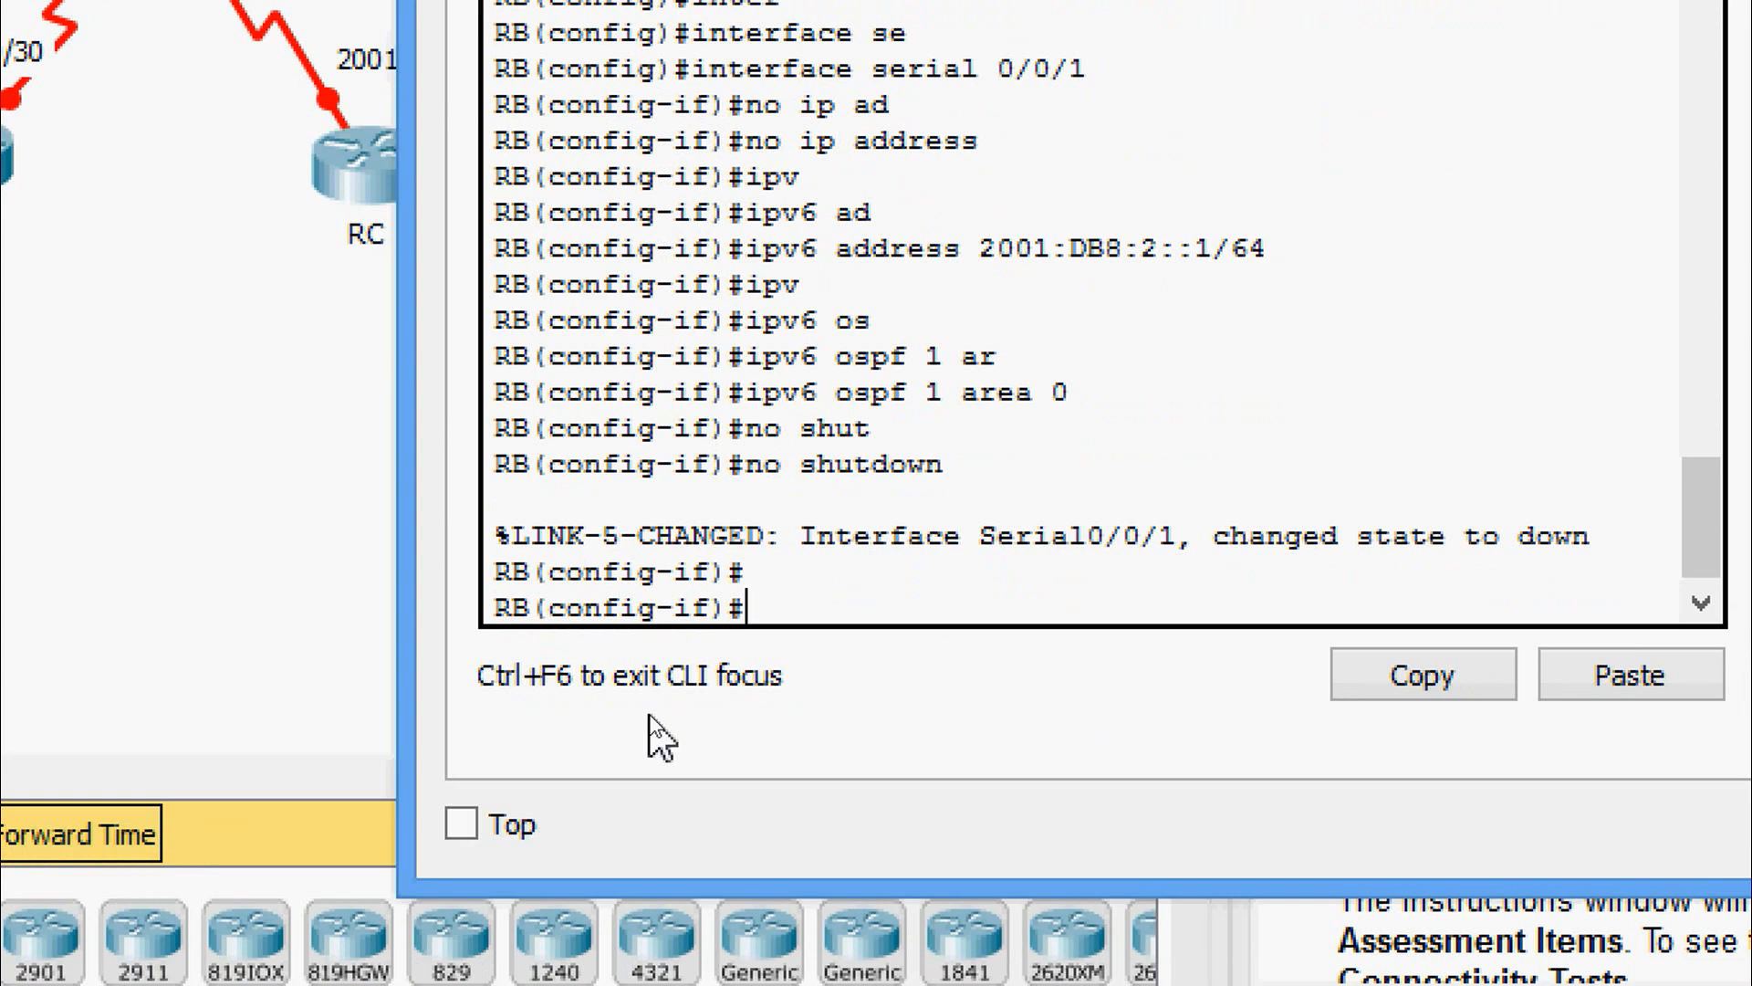
pyautogui.write('exit')
pyautogui.press('Return')
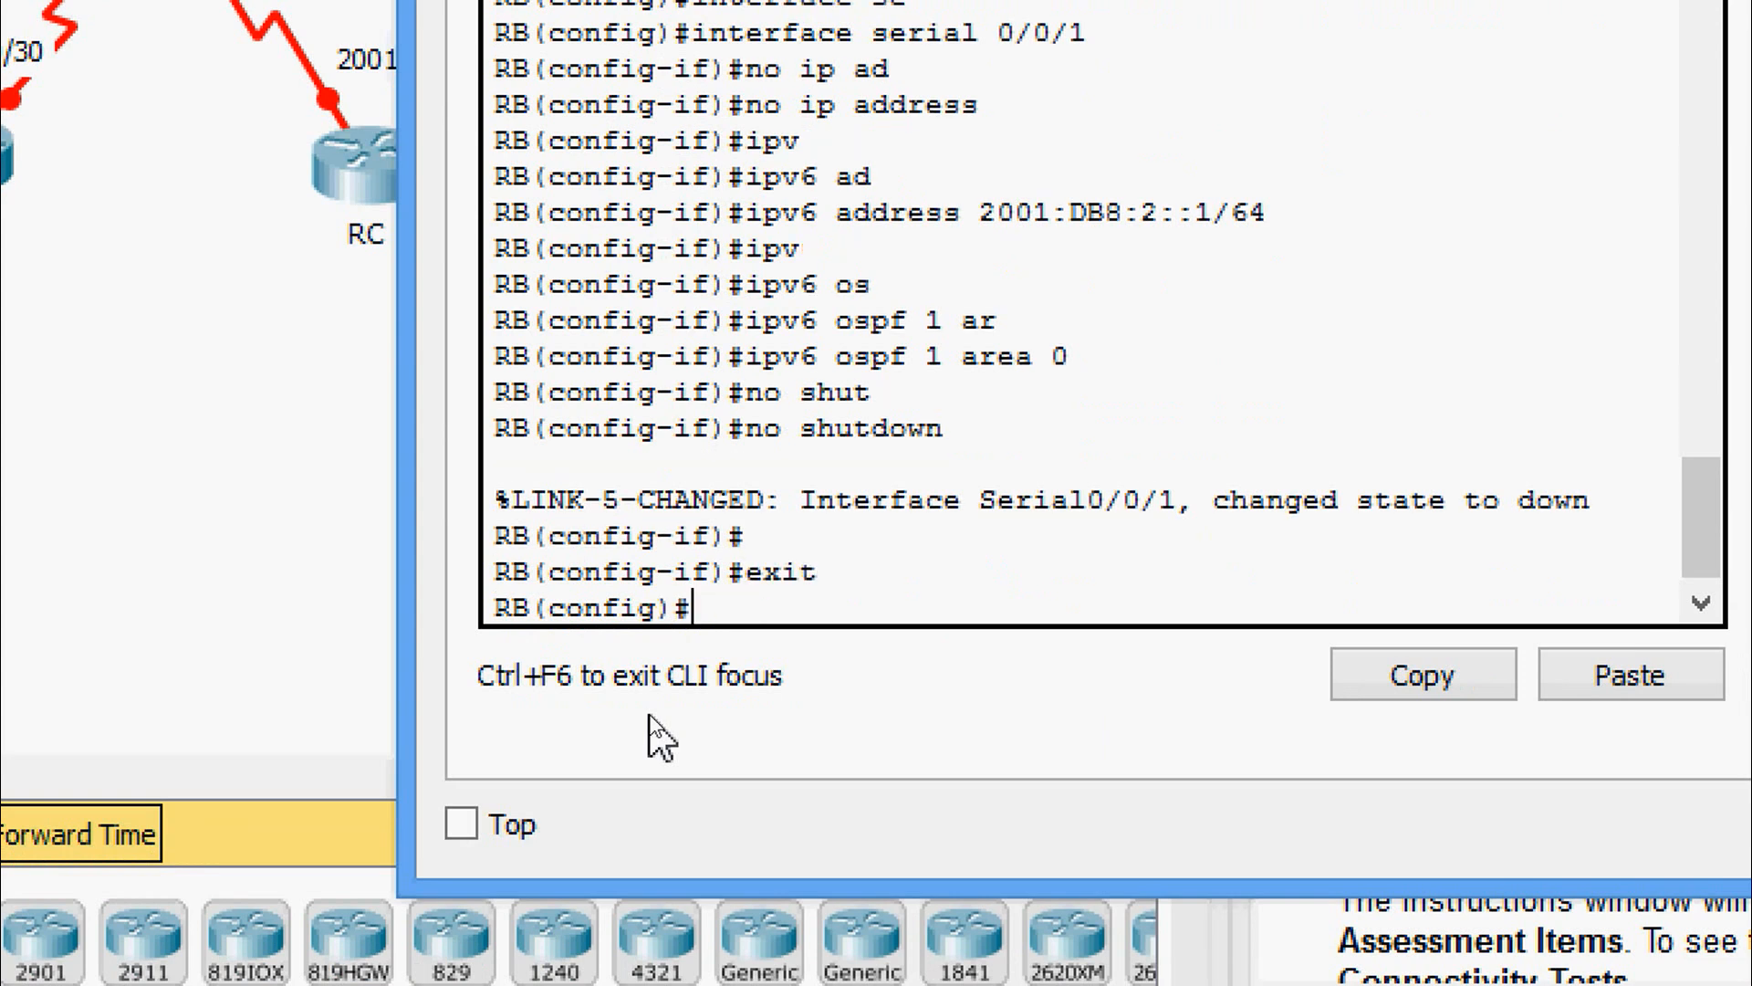
# - Configure RB's Serial 0/0/0 with IPv4 address 172.31.4.2 and mask 255.255.255.252
pyautogui.write('inter')
pyautogui.press('Tab')
pyautogui.write('se')
pyautogui.press('Tab')
pyautogui.write('0/0/0')
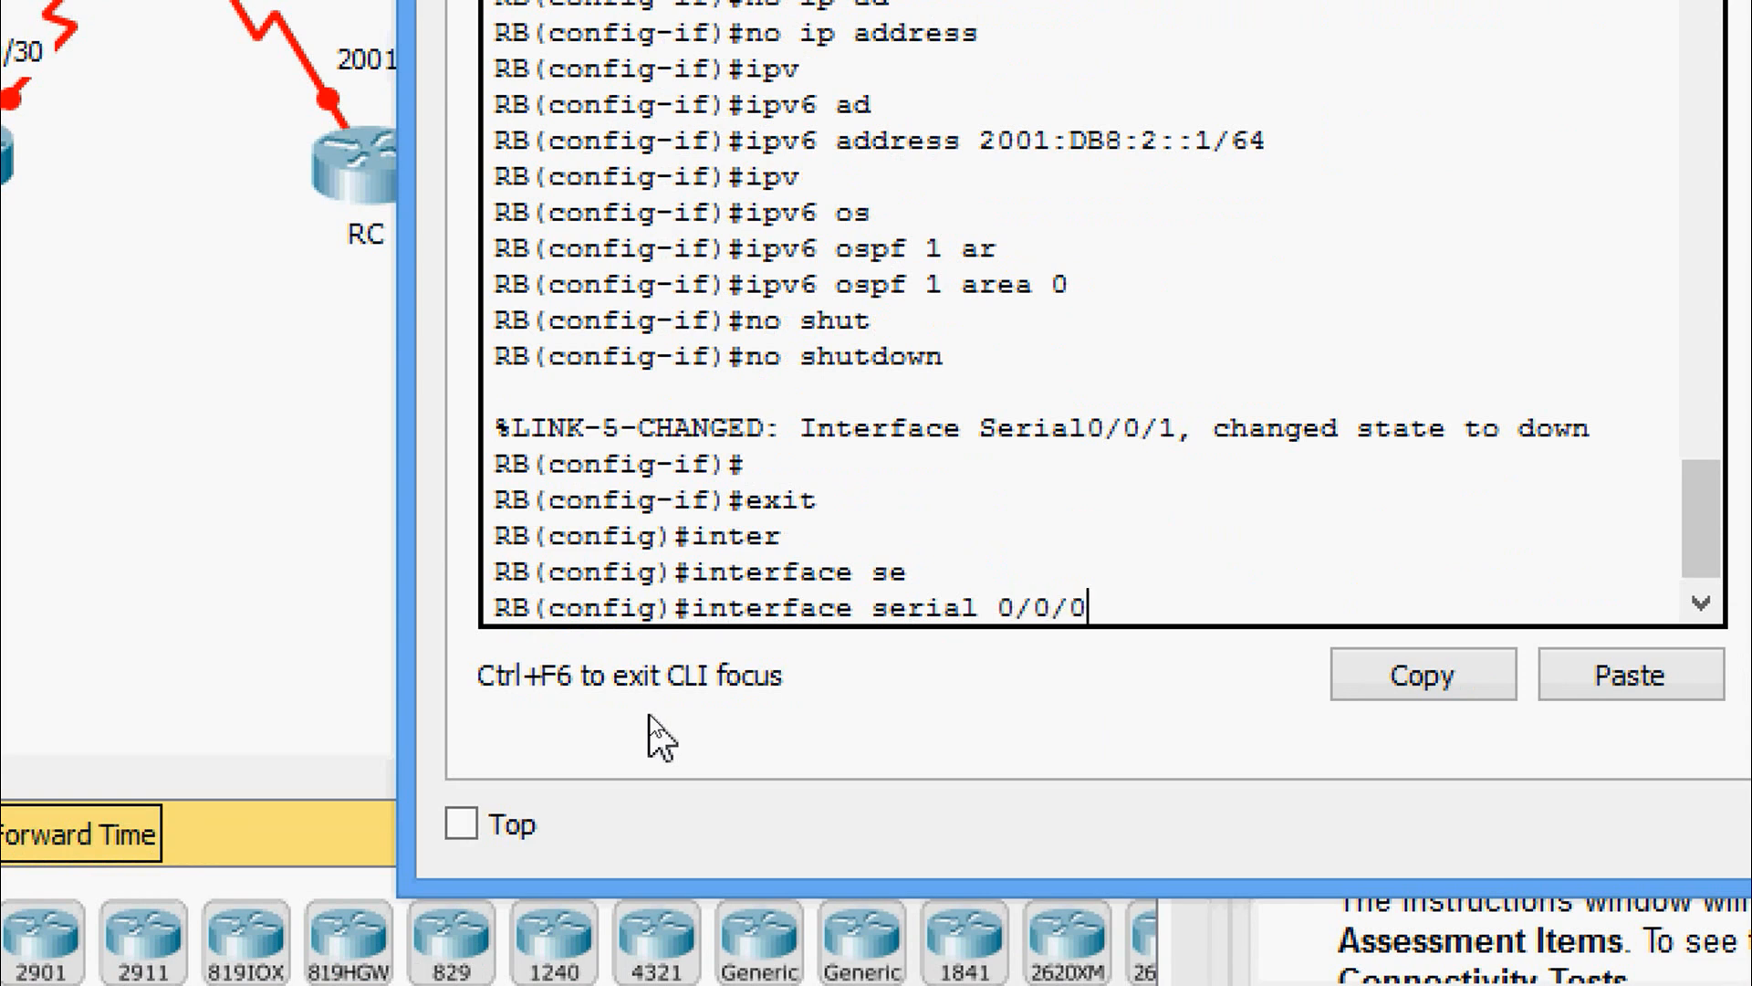
pyautogui.press('Return')
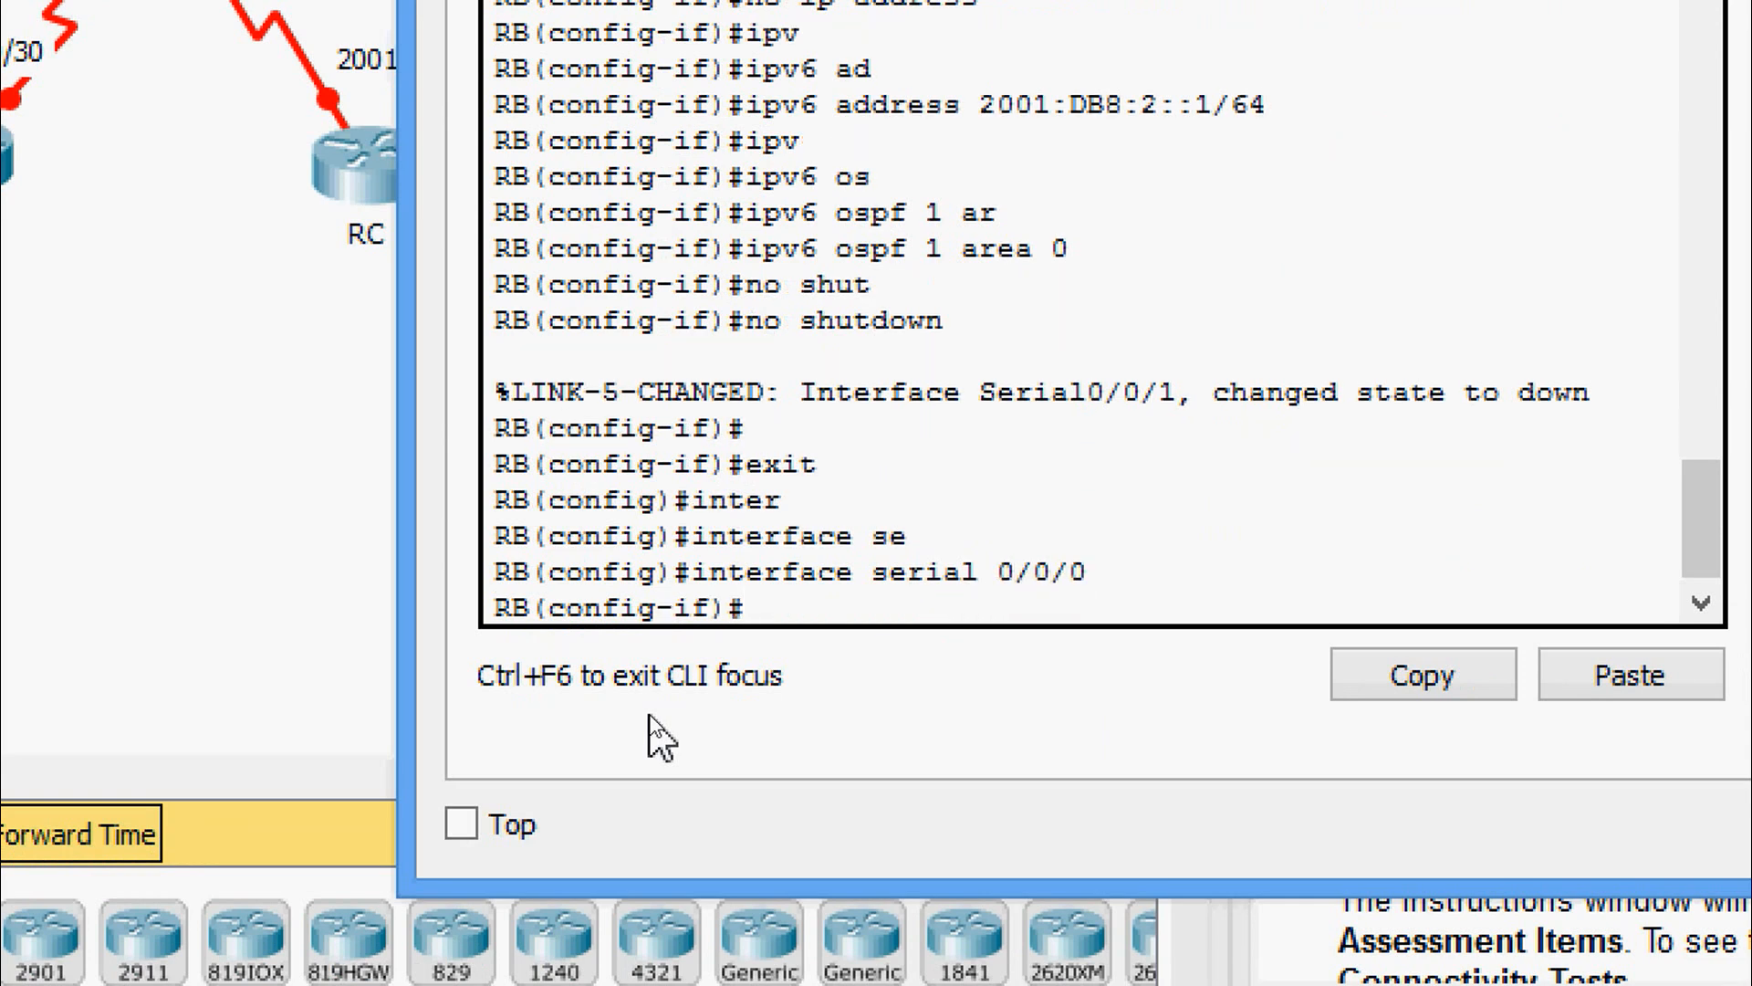
pyautogui.write('ip add')
pyautogui.press('Tab')
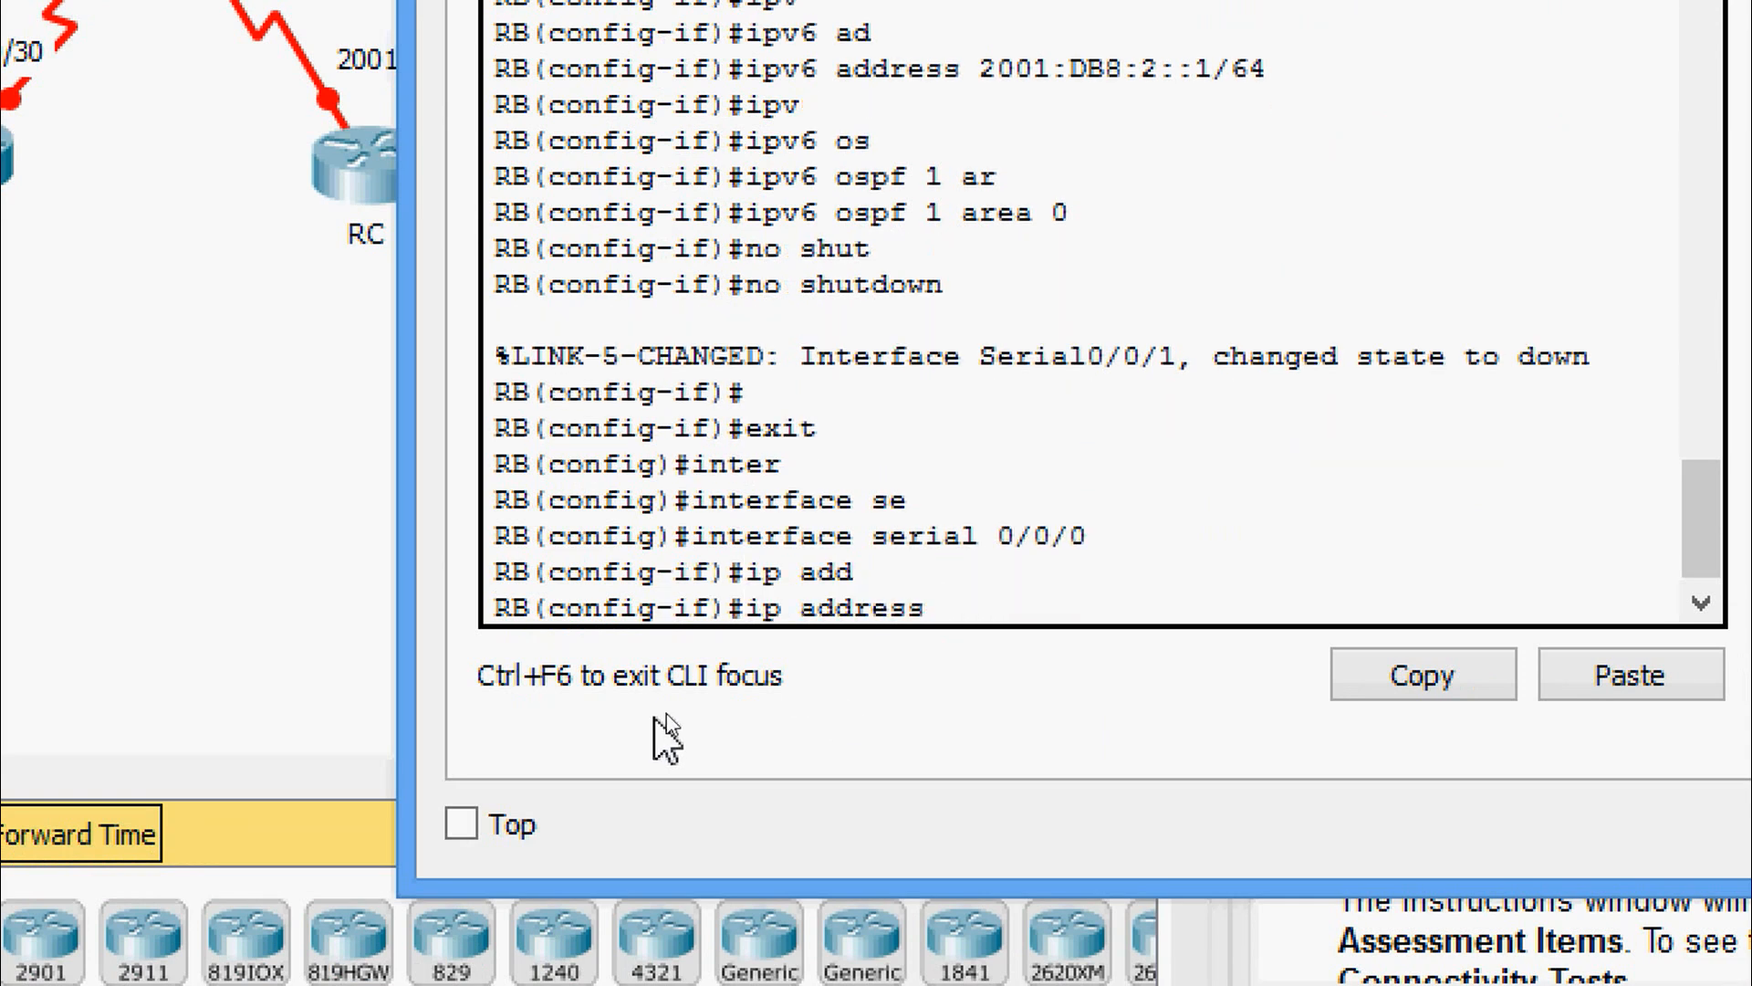
pyautogui.rightClick(998, 609)
pyautogui.click(1059, 715)
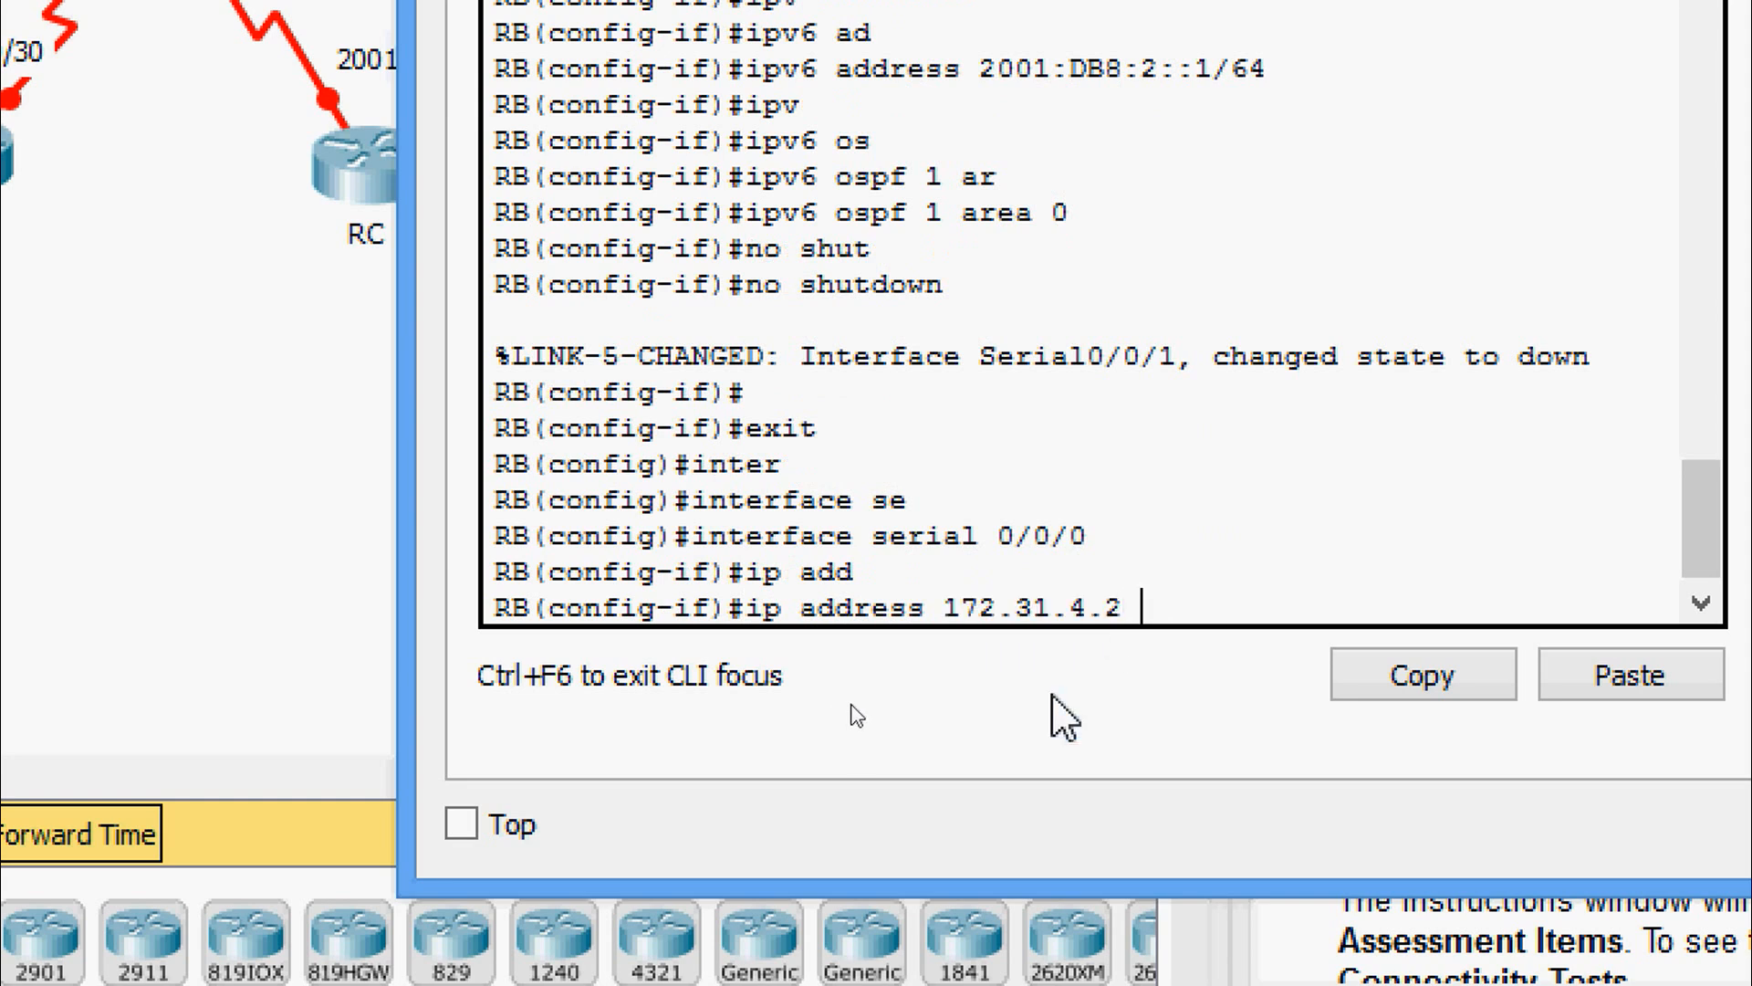
pyautogui.write('255.255')
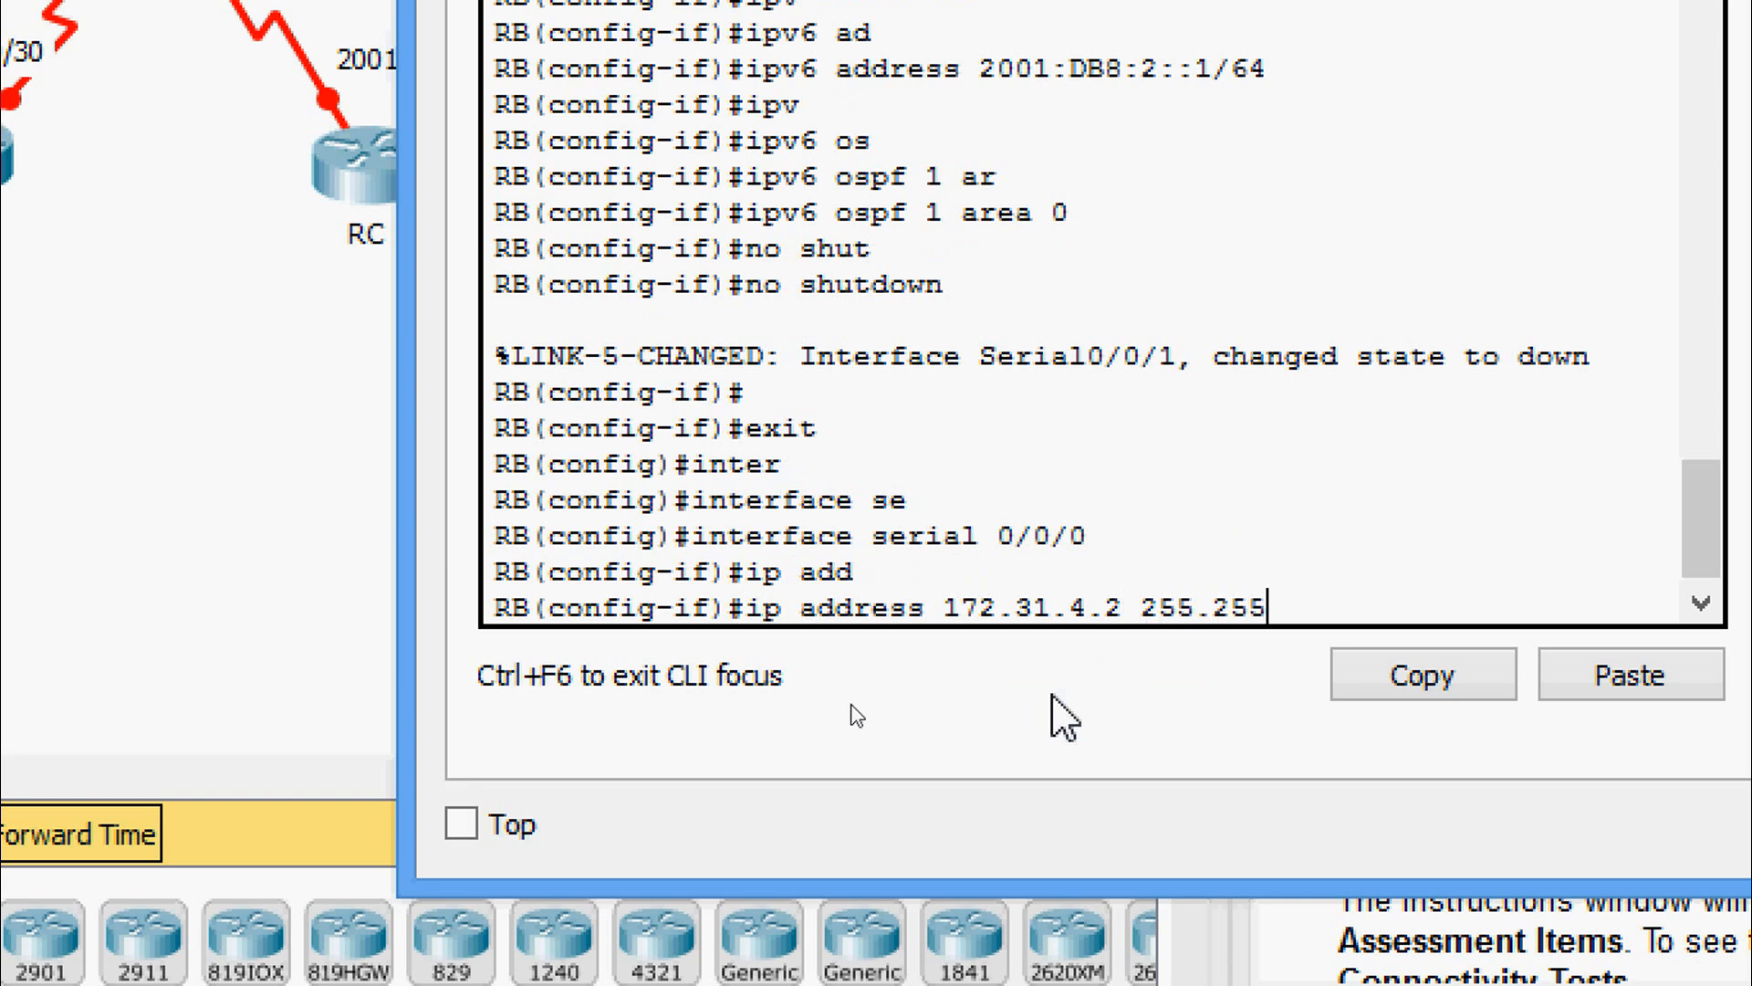
pyautogui.write('.255.252')
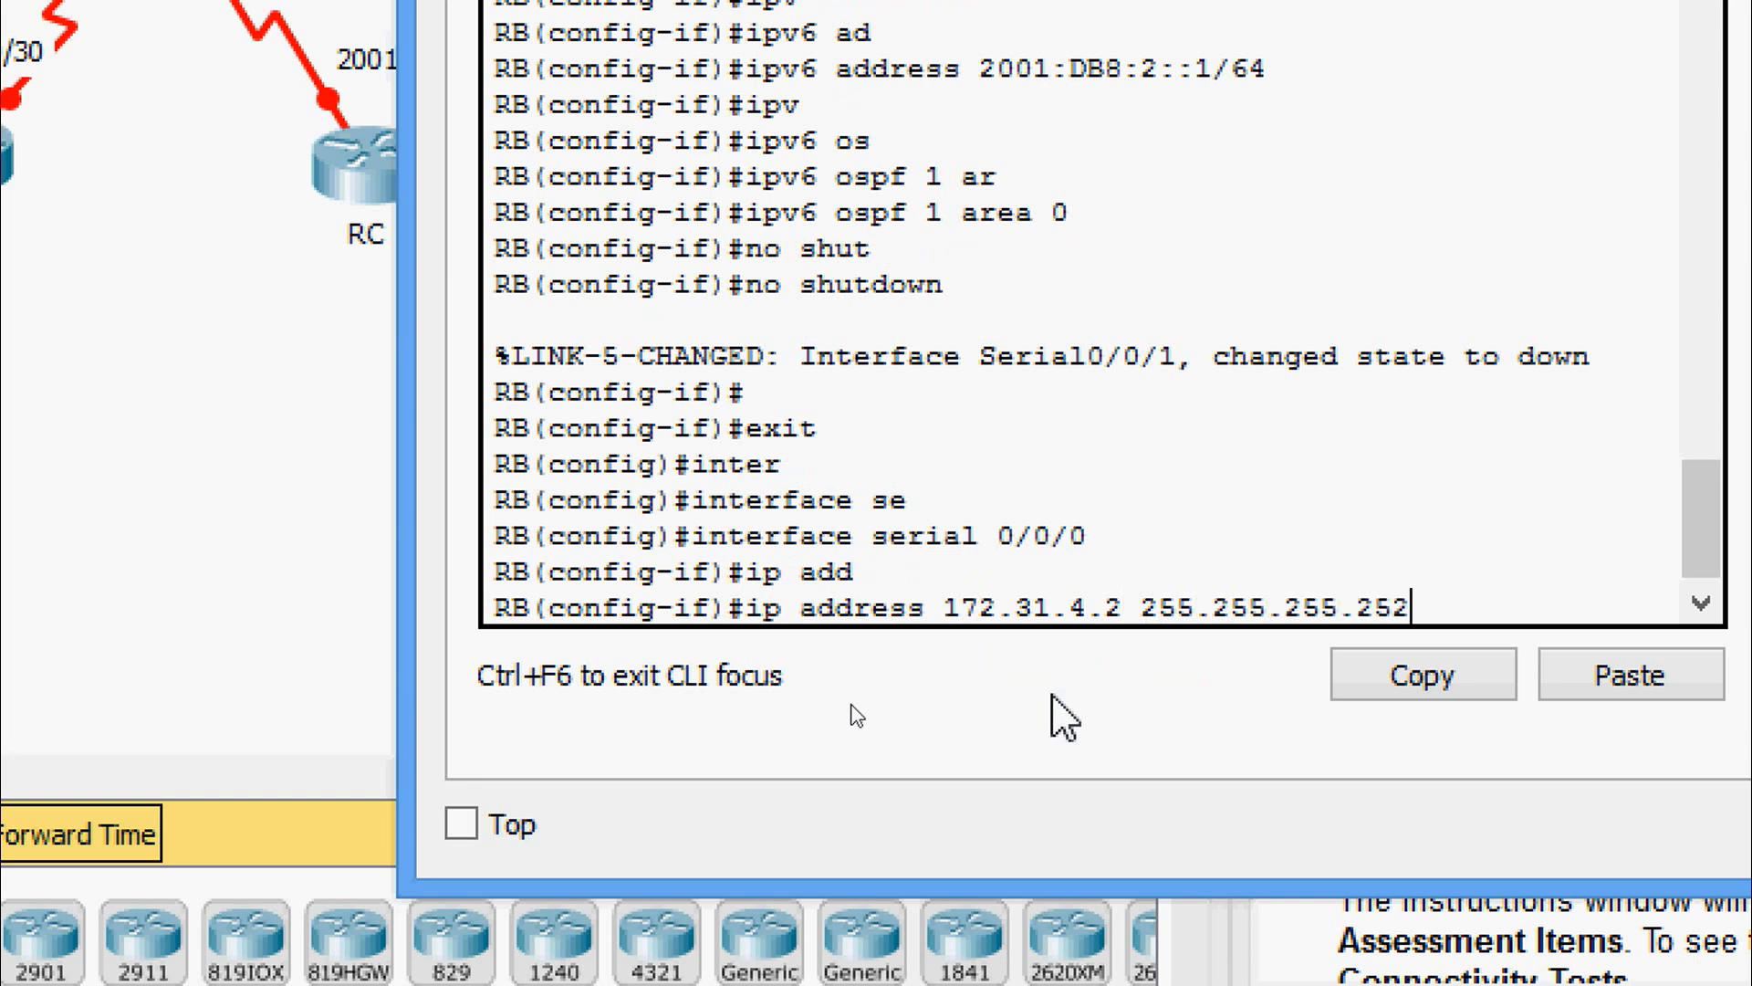
pyautogui.press('Return')
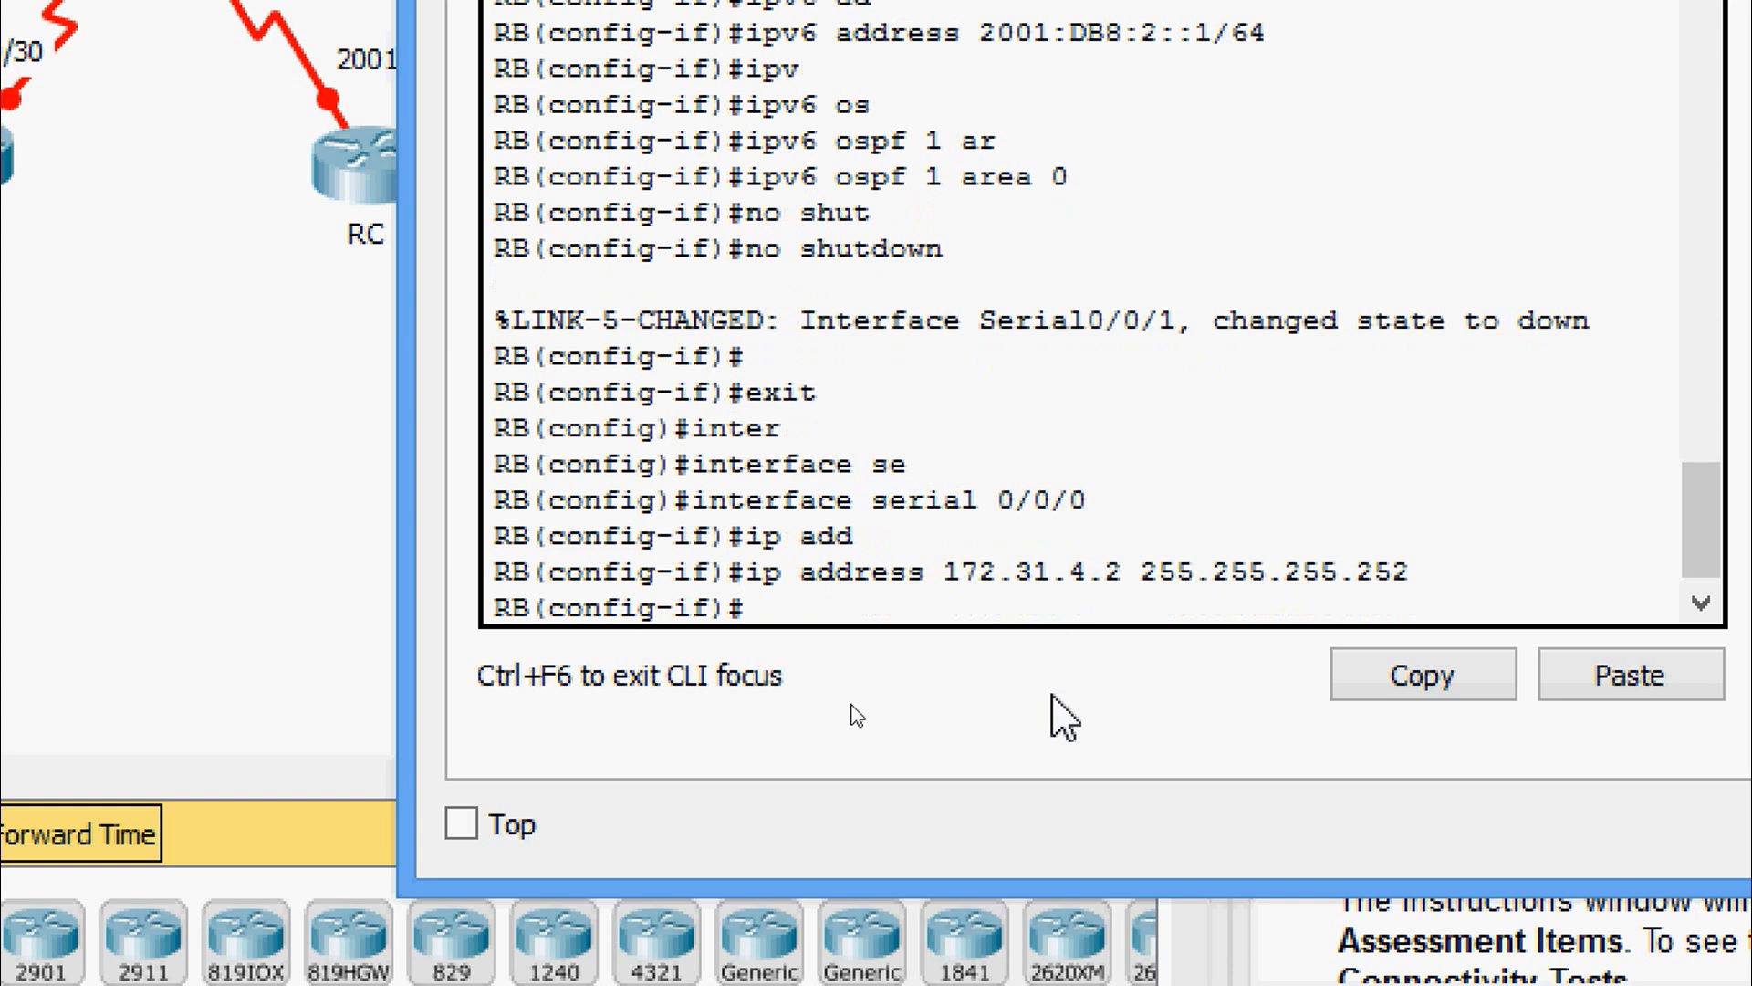
# - Bring up RB's Serial 0/0/0 with no shutdown and return to global configuration mode
pyautogui.write('no shut')
pyautogui.press('Tab')
pyautogui.press('Return')
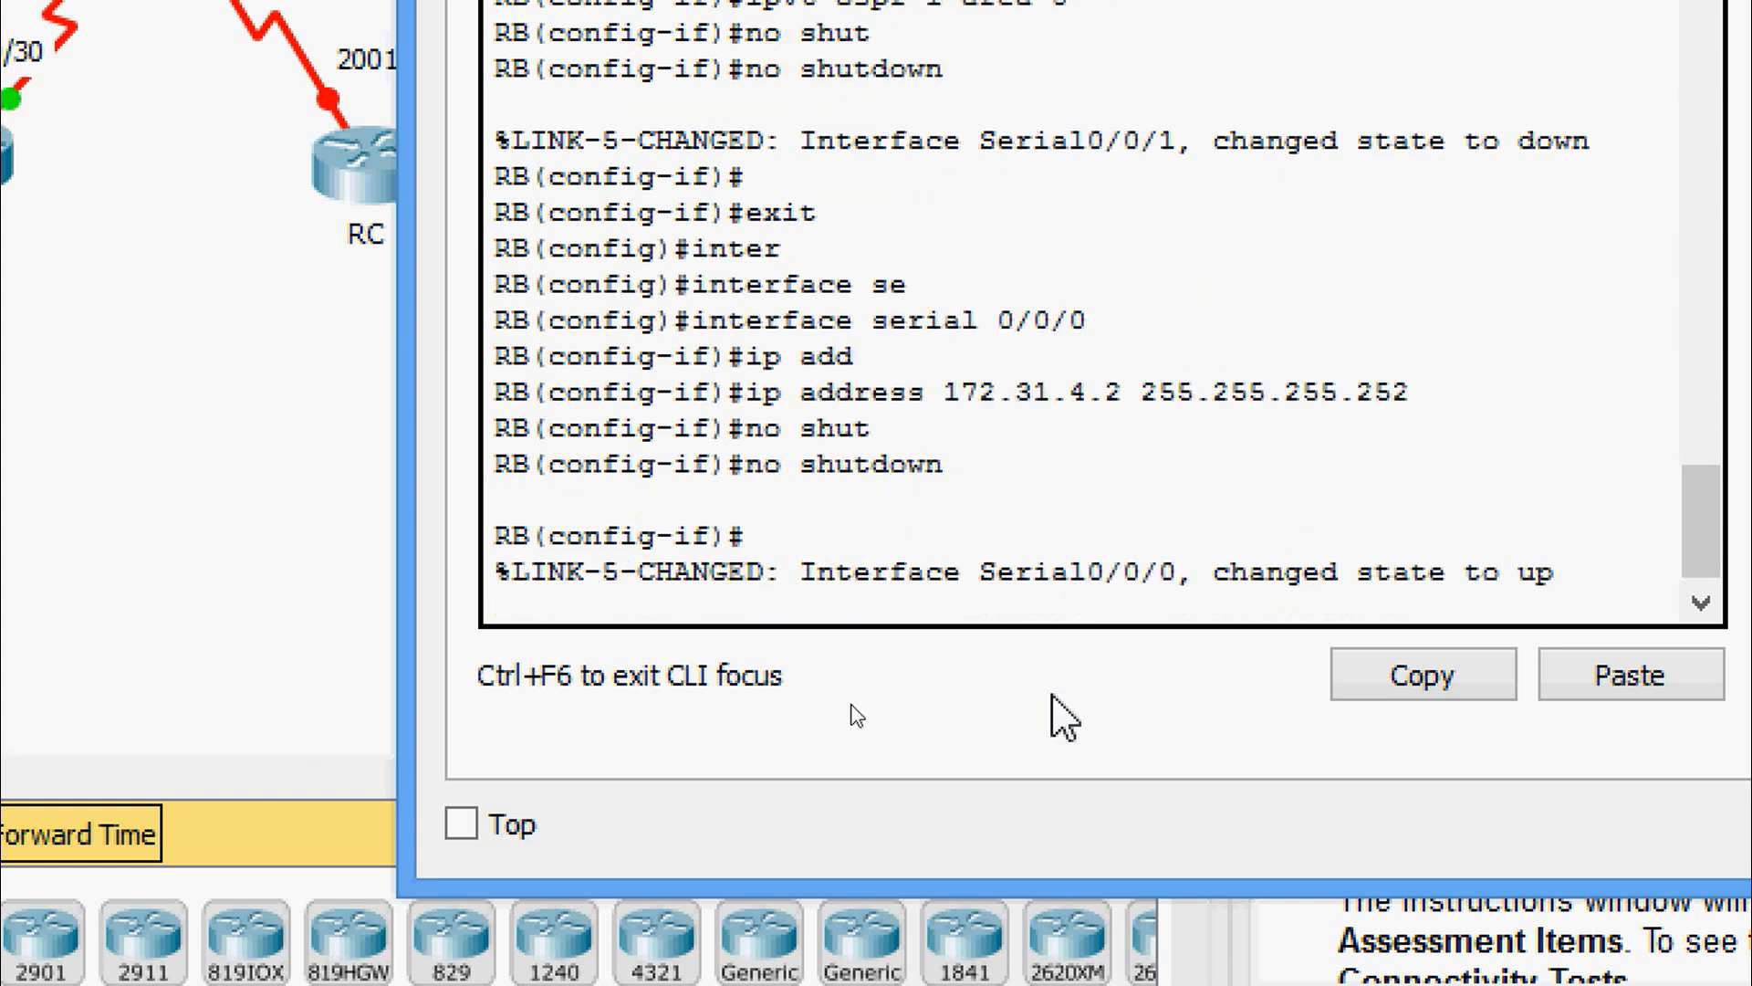
pyautogui.press('Return')
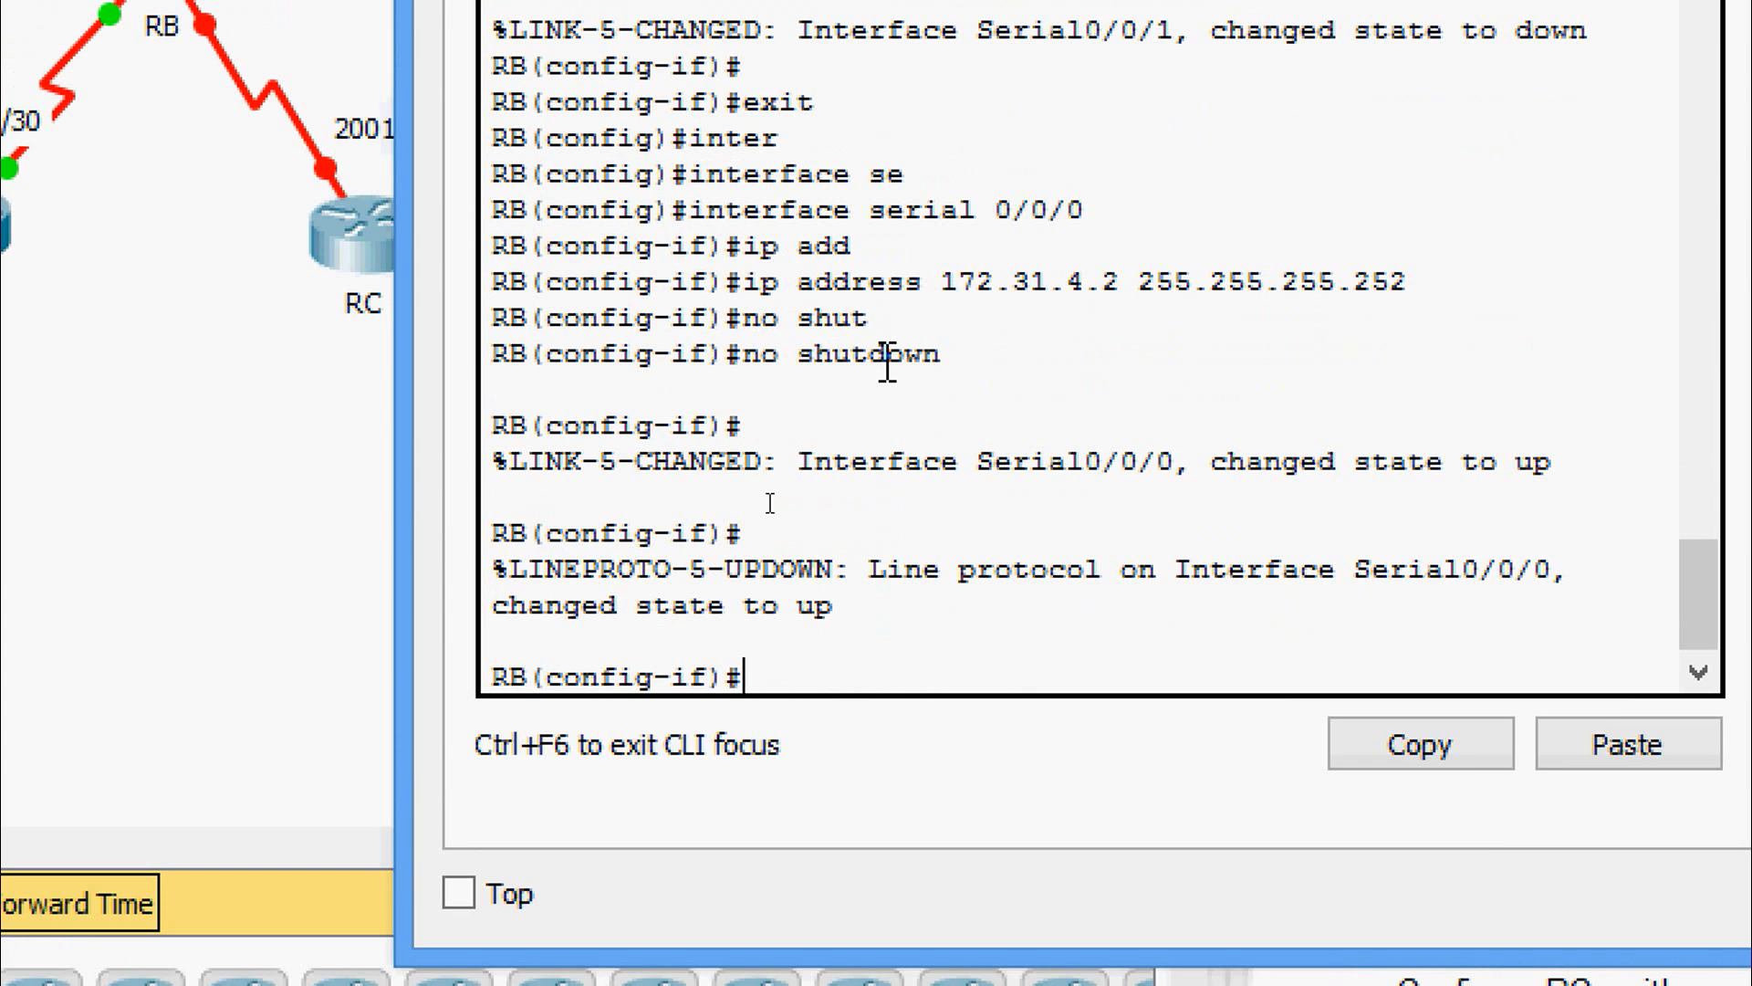
pyautogui.write('exit')
pyautogui.press('Return')
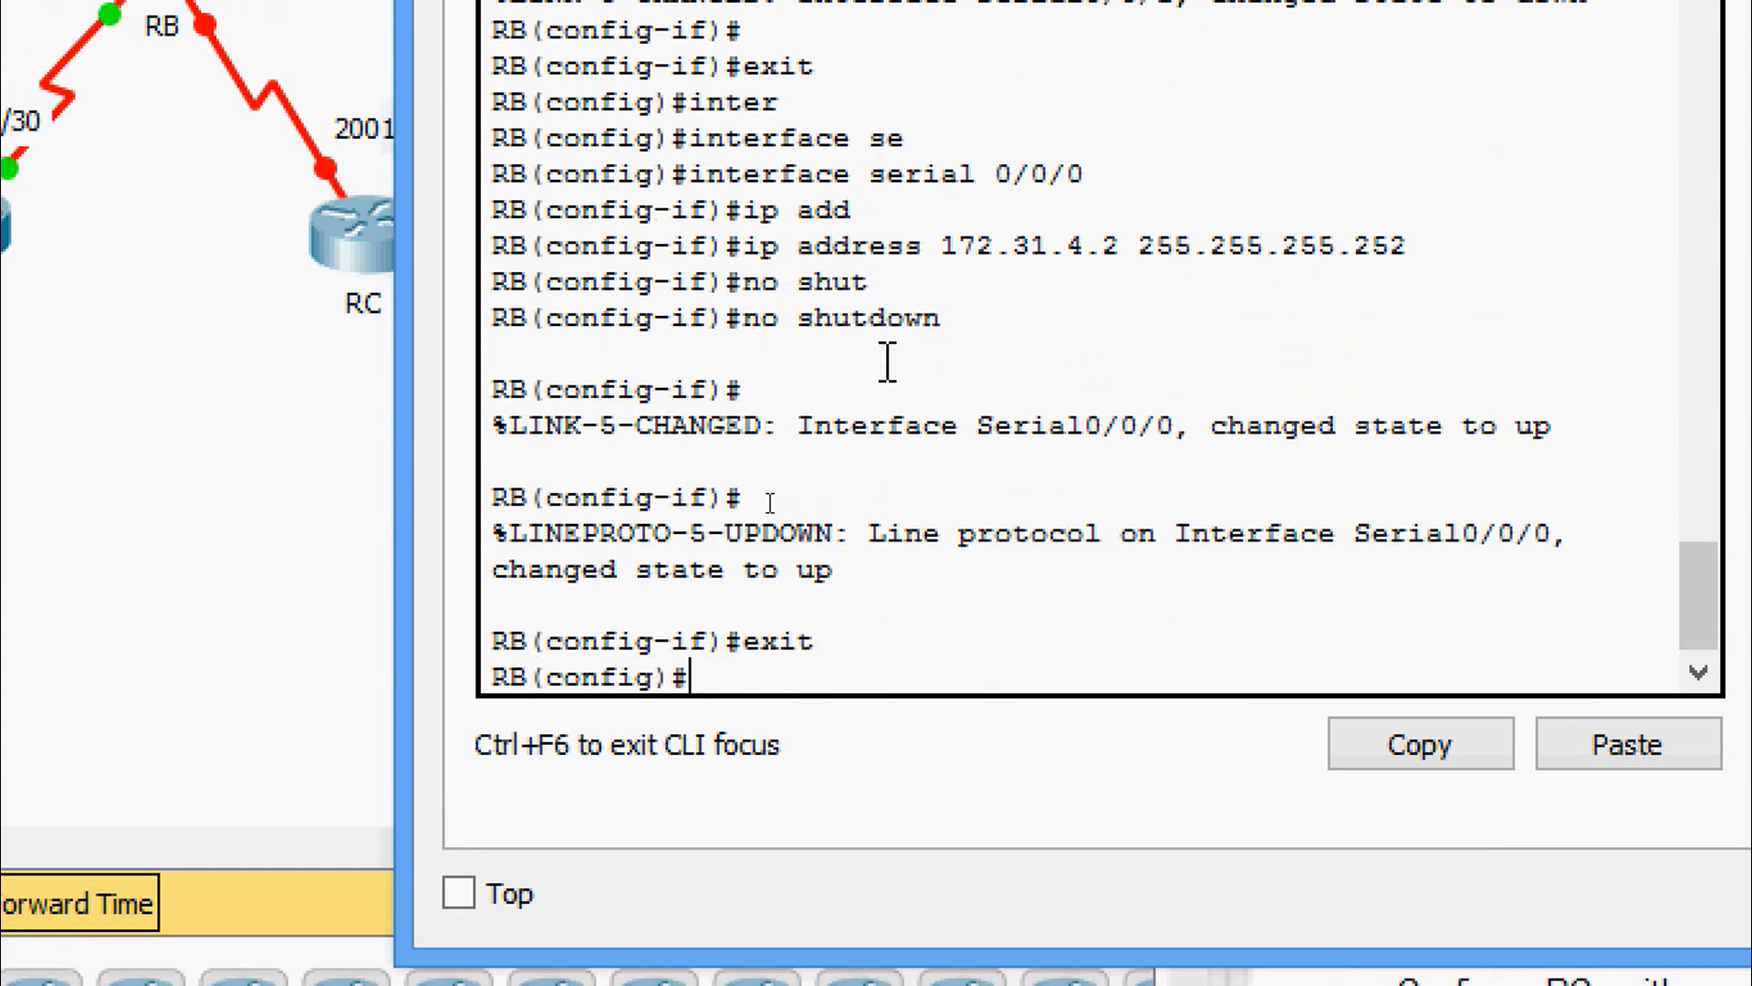
# - Start OSPFv2 process 1 on RB and set its router ID to 2.2.2.2
pyautogui.write('router')
pyautogui.press('Tab')
pyautogui.write('os')
pyautogui.press('Tab')
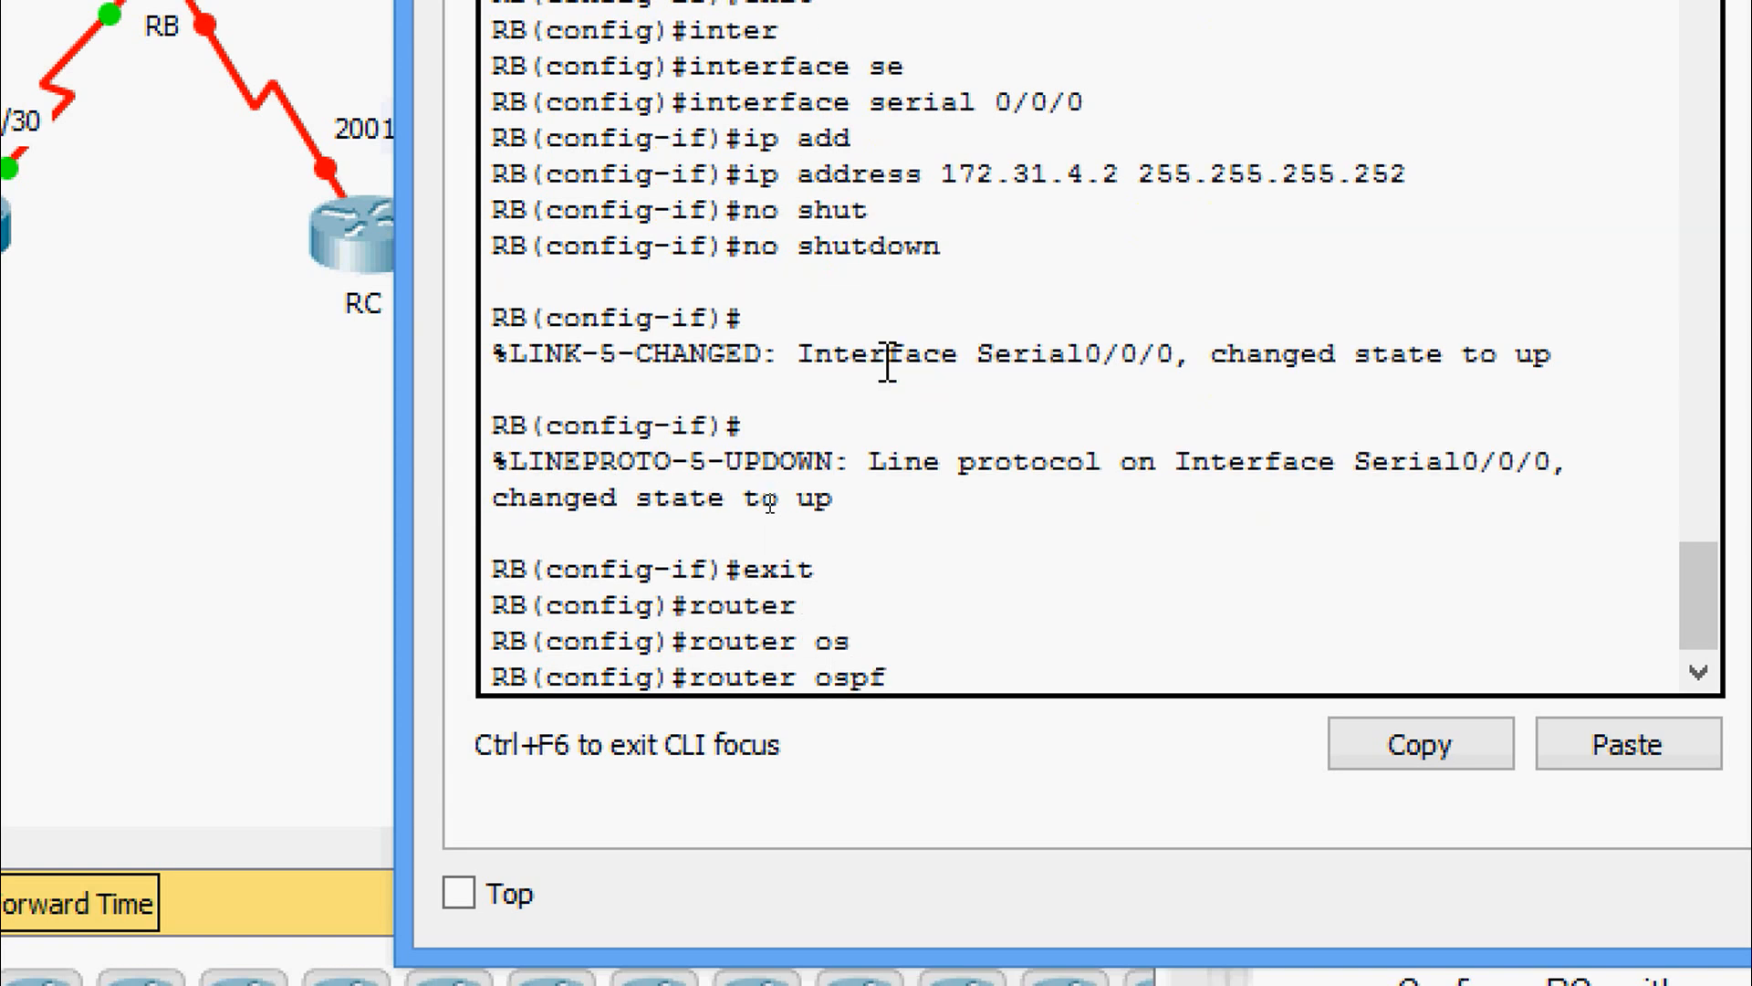
pyautogui.write('1')
pyautogui.press('Return')
pyautogui.write('router)#router')
pyautogui.press('Tab')
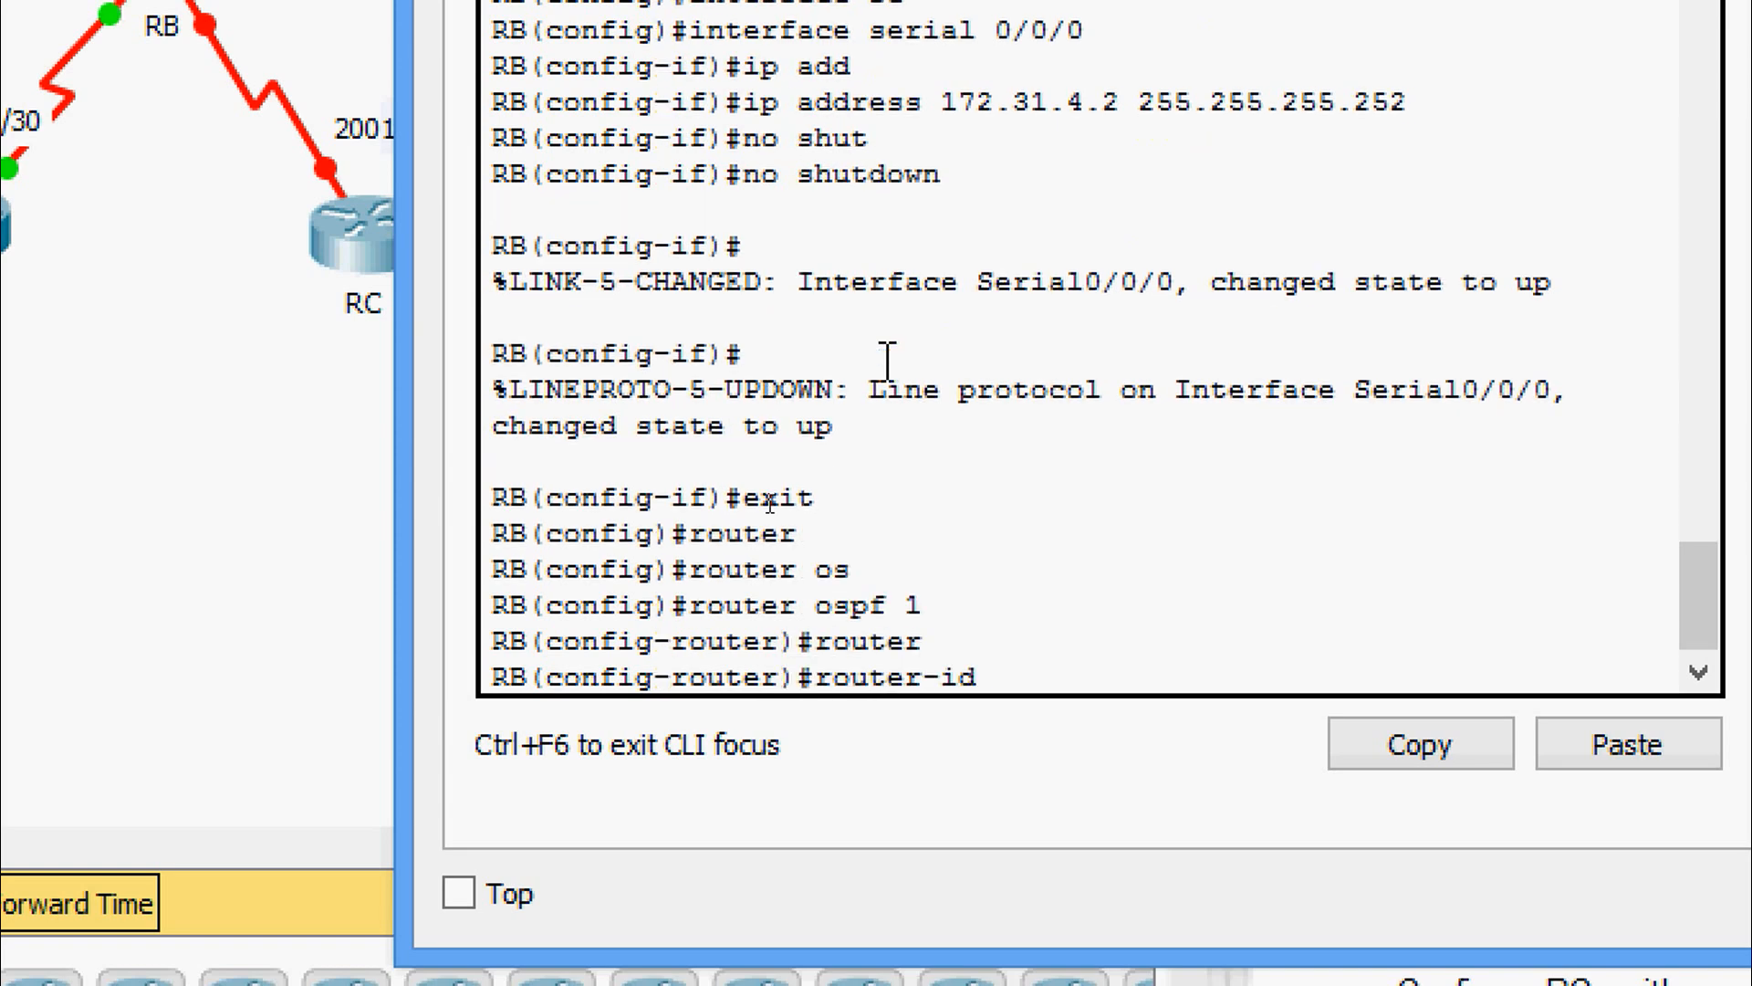
pyautogui.write('2.2.2.2')
pyautogui.press('Return')
pyautogui.press('Return')
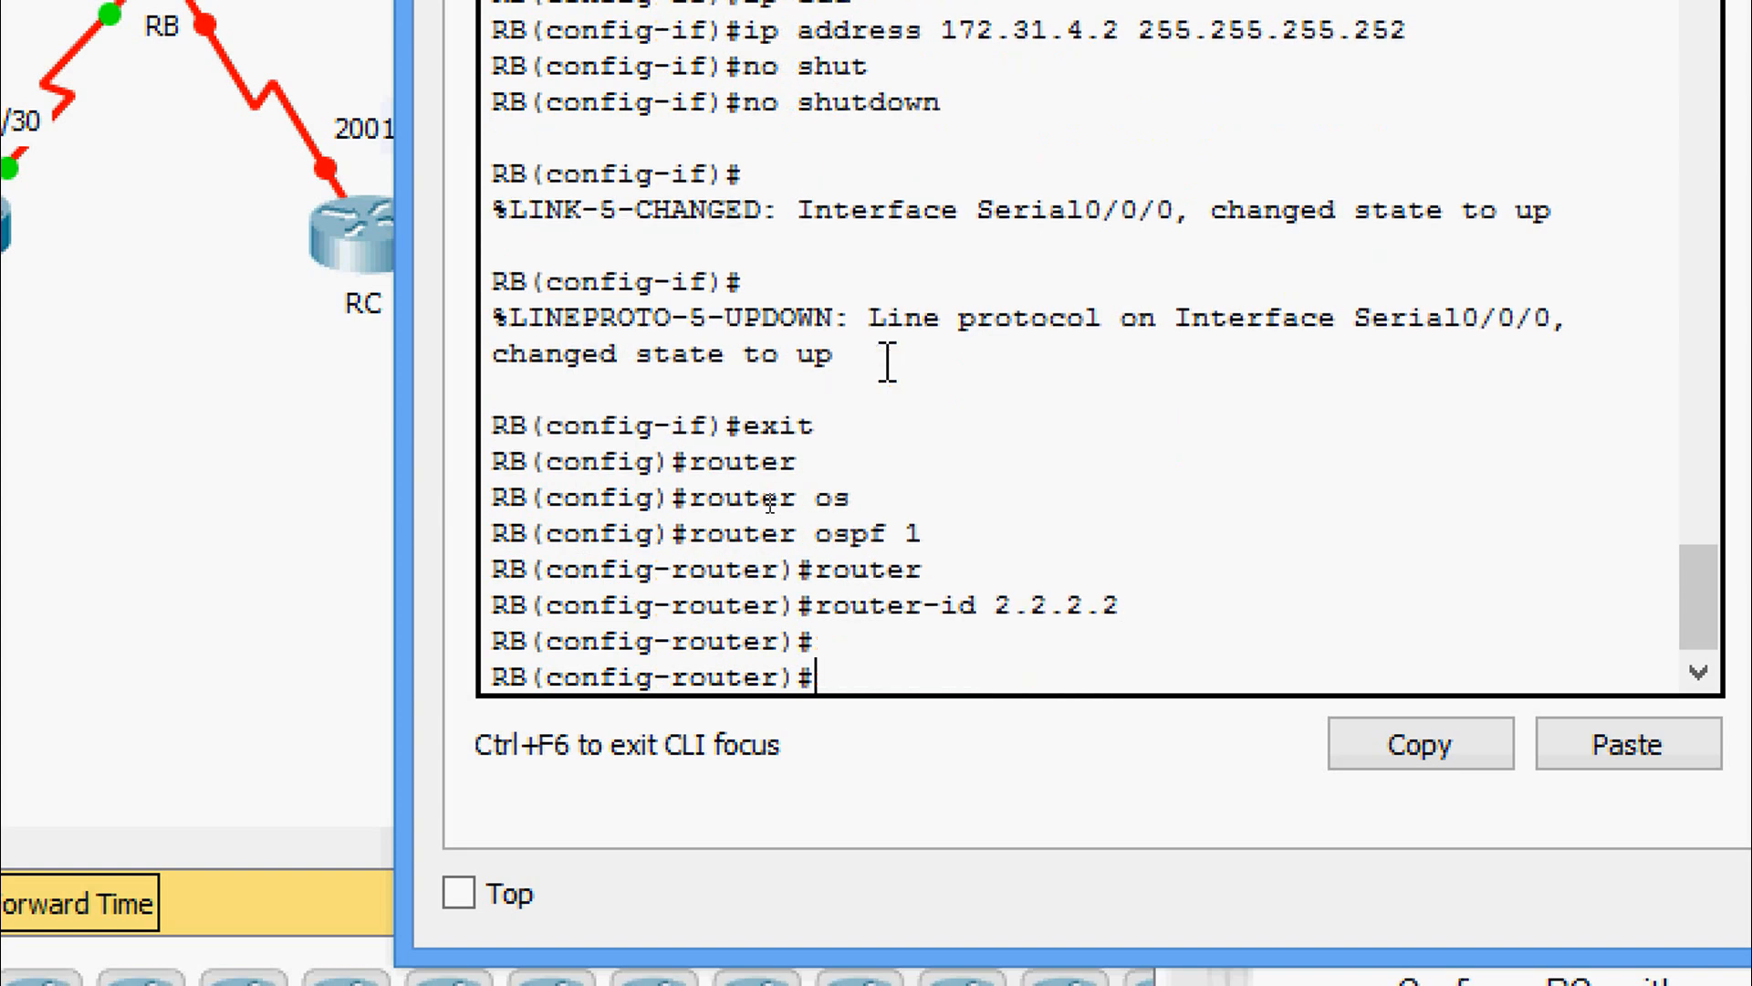
# - Make GigabitEthernet 0/0 a passive interface in RB's OSPF process 1
pyautogui.write('pas')
pyautogui.press('Tab')
pyautogui.write('gi')
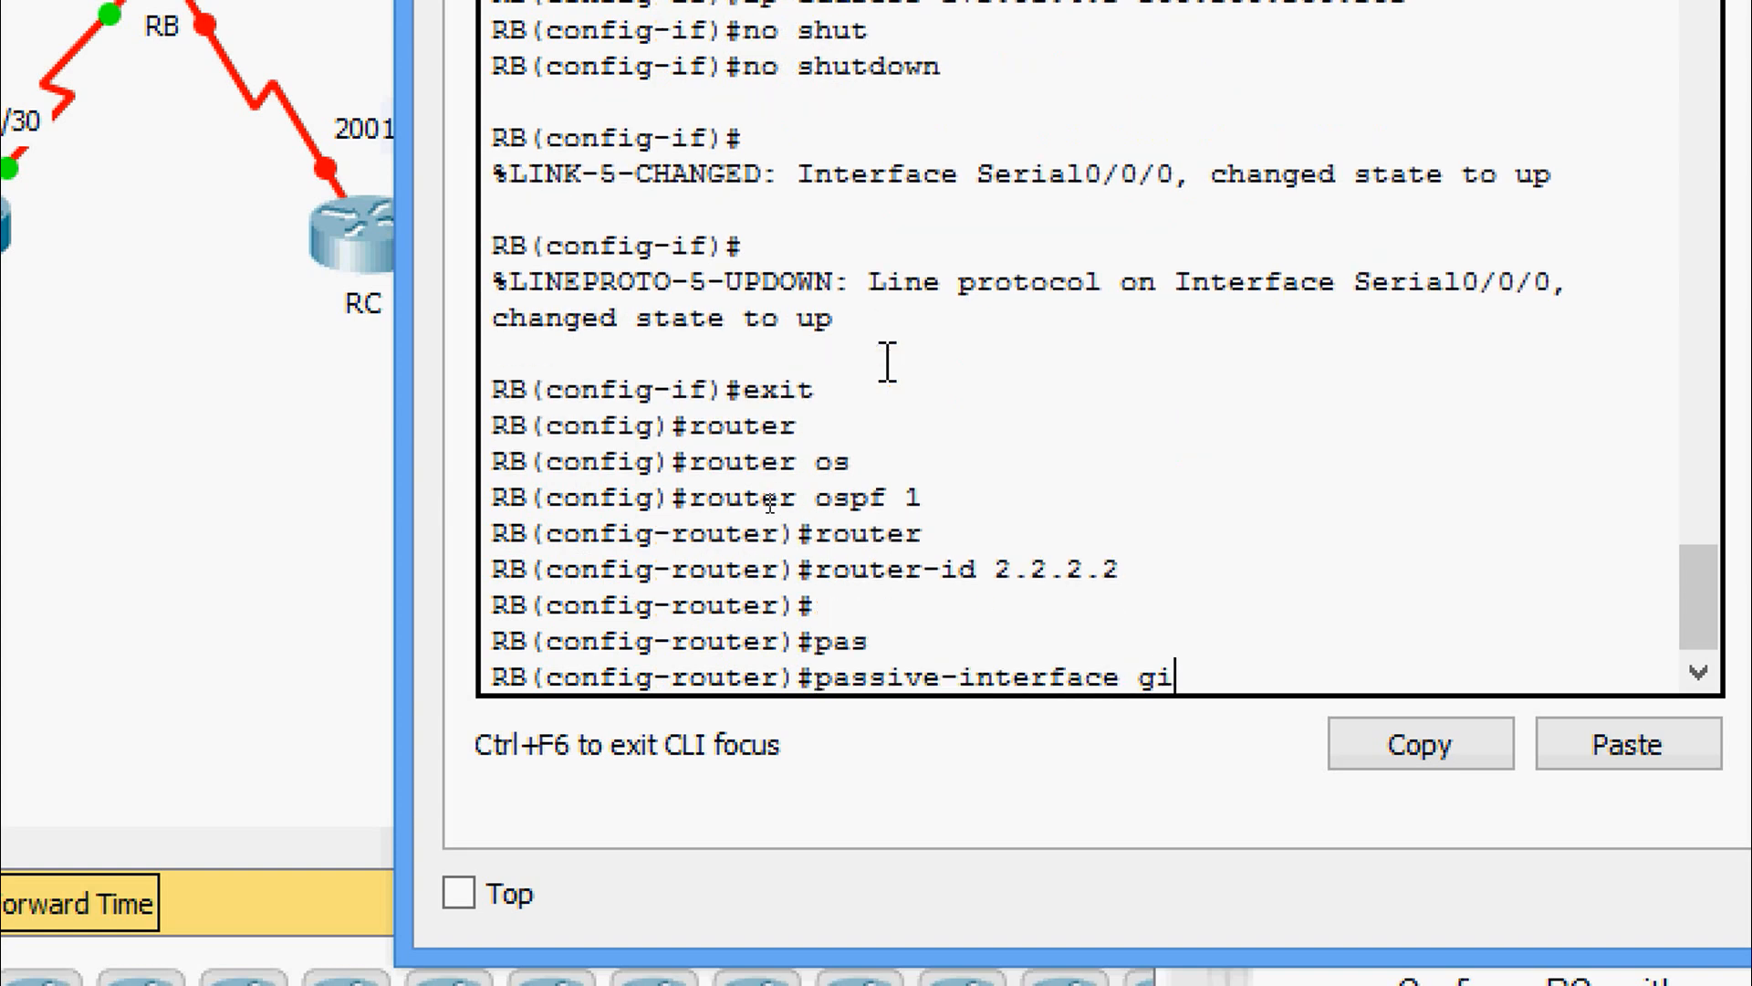
pyautogui.press('Tab')
pyautogui.write('0/0')
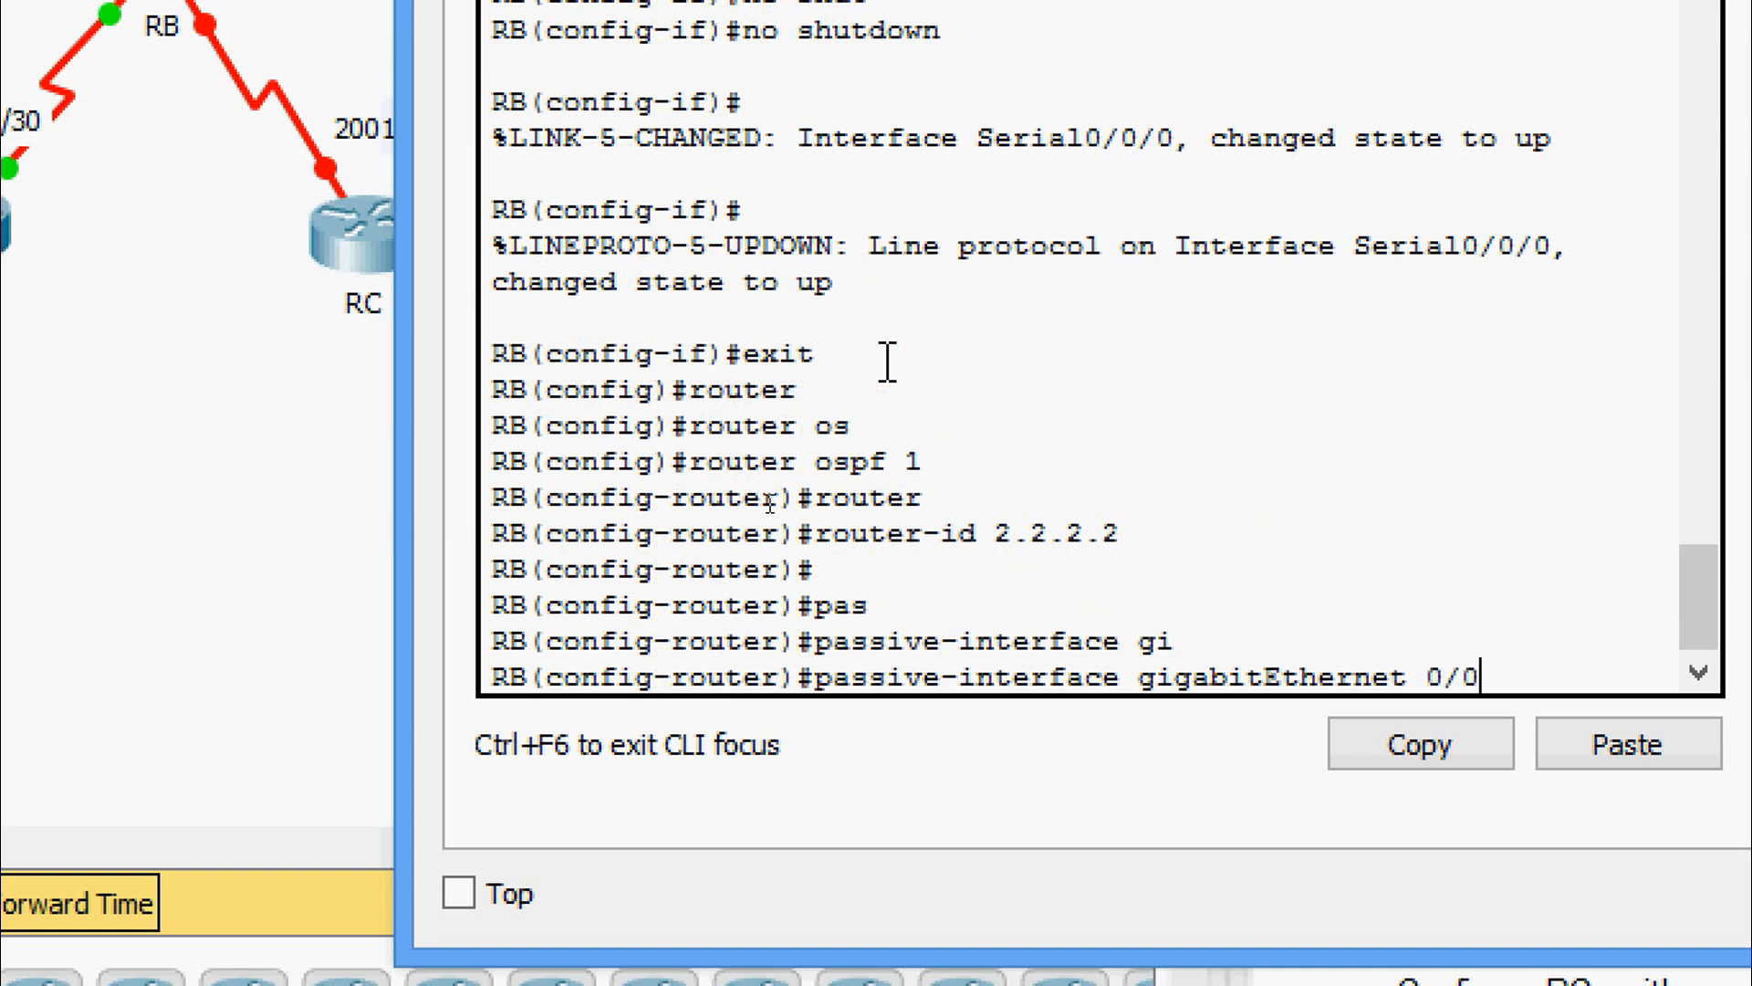
pyautogui.press('Return')
# - Advertise network 172.31.2.0 with wildcard mask 0.0.1.255 in area 0 of RB's OSPF process
pyautogui.write('net')
pyautogui.press('Tab')
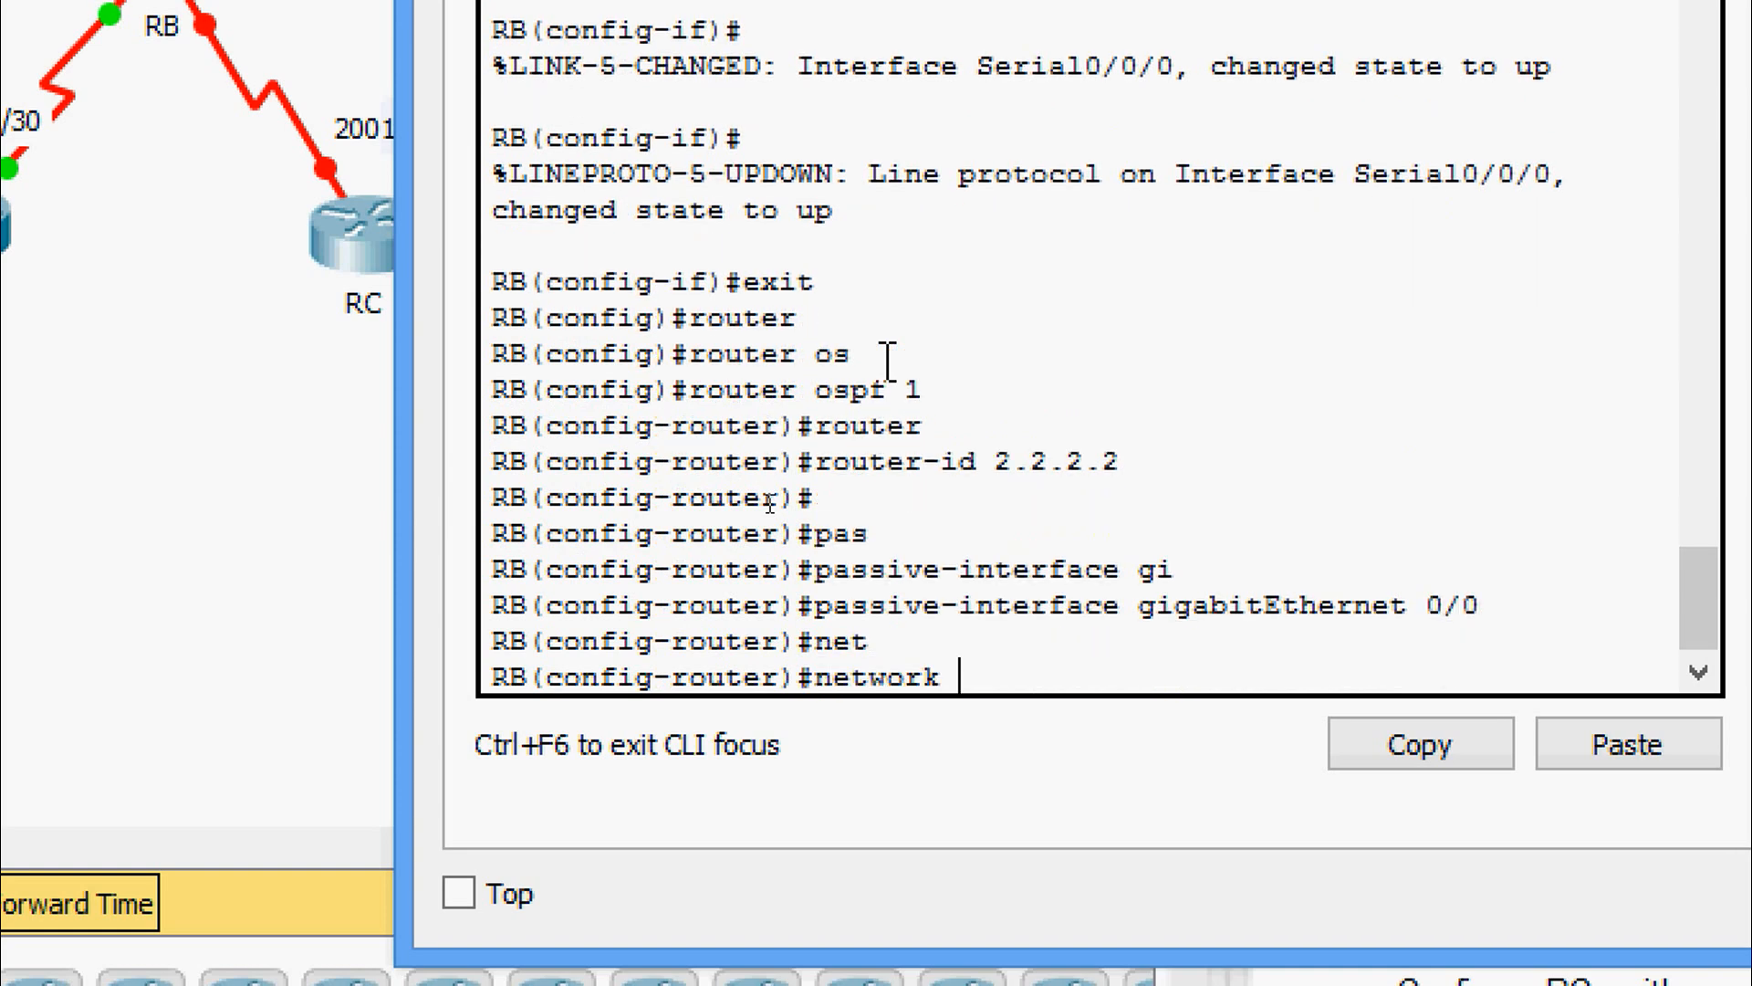
pyautogui.write('172.31.2.0')
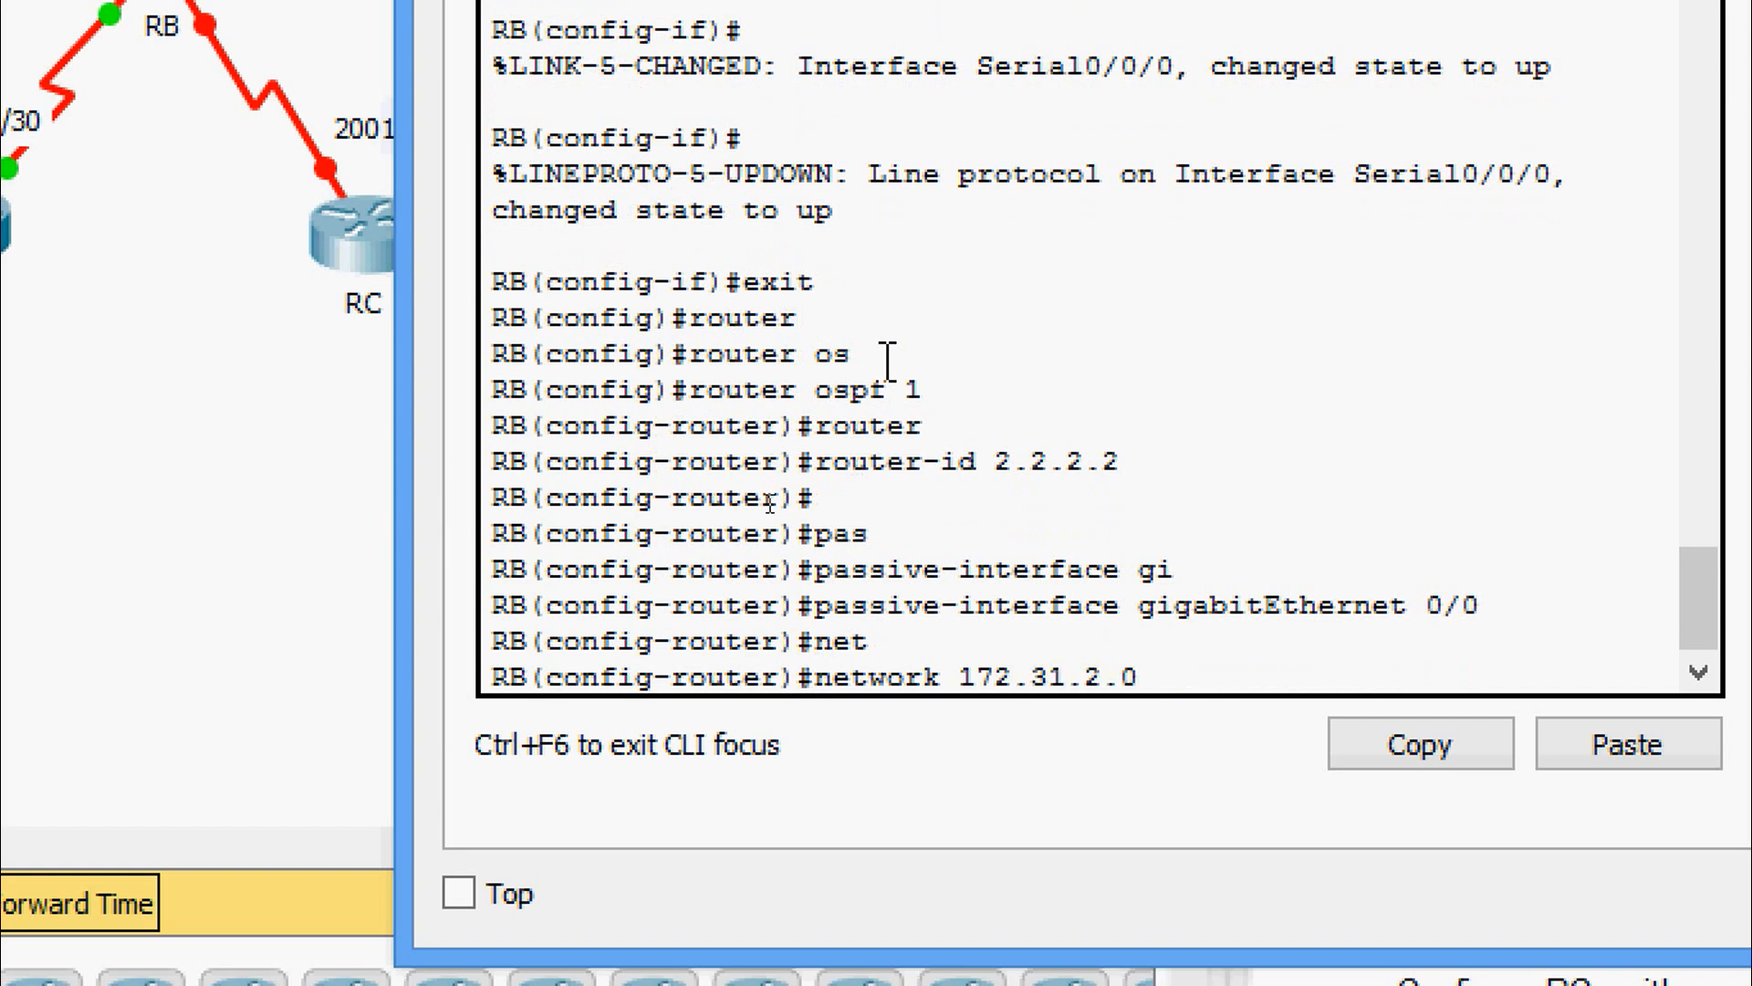
pyautogui.write(' 0.0.1.255 ar')
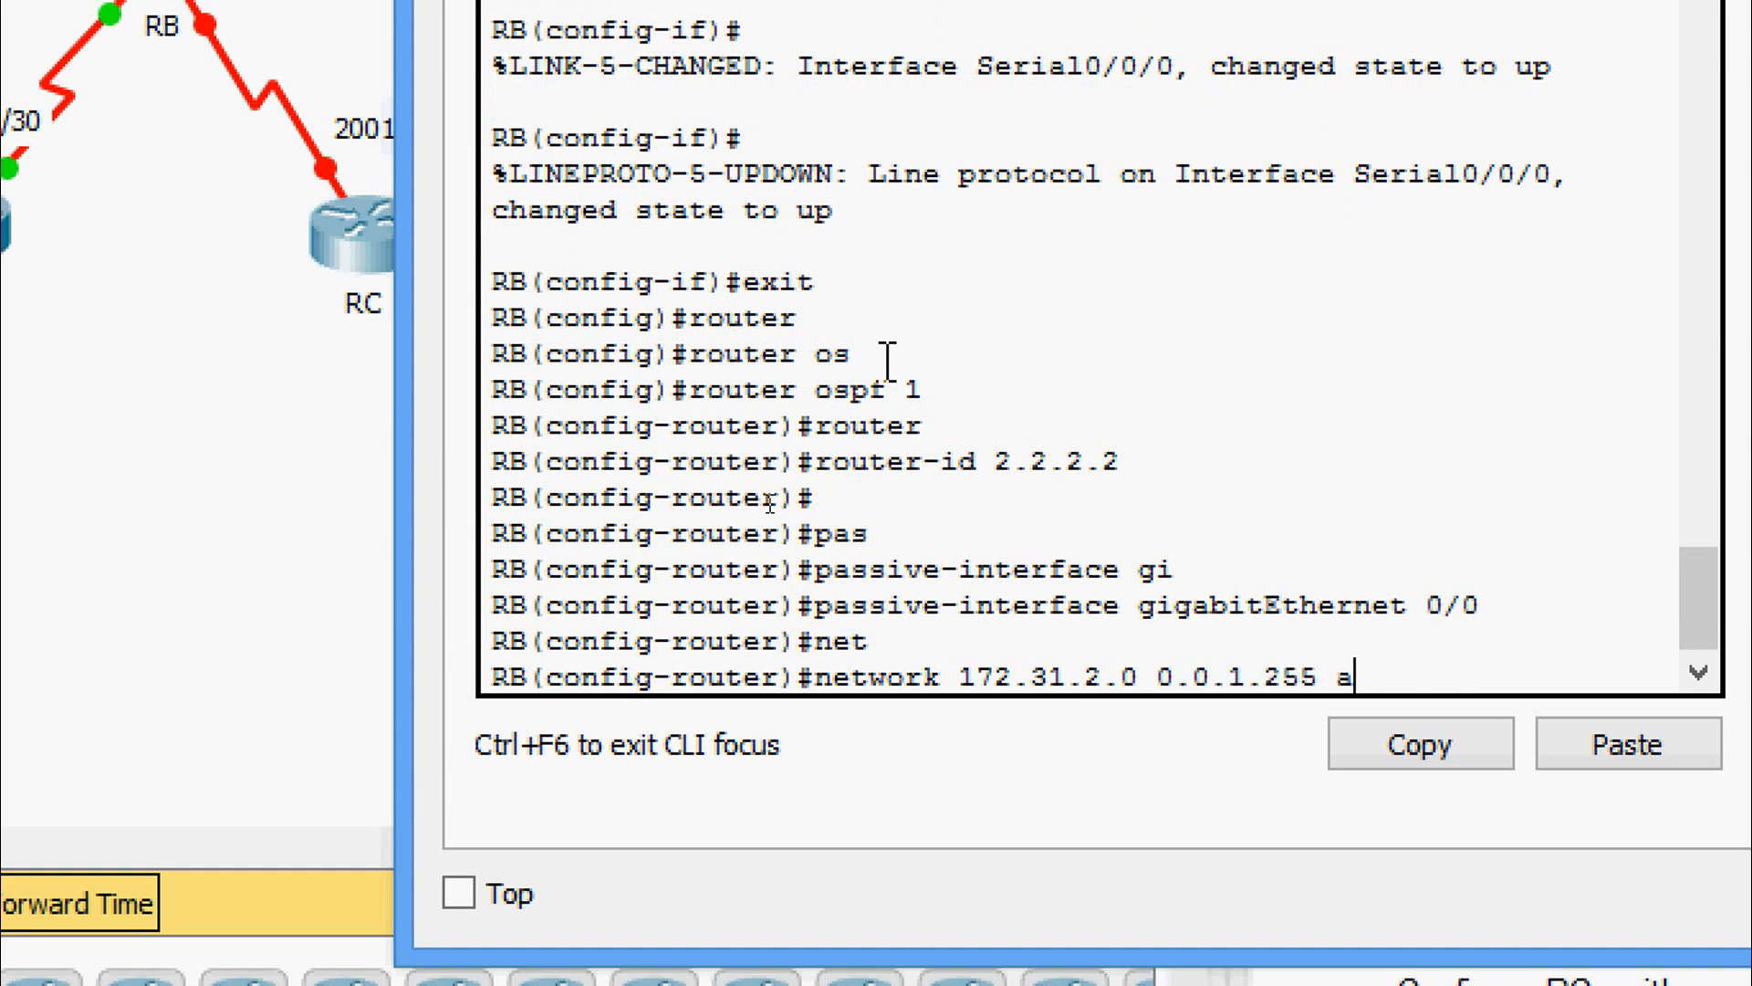
pyautogui.press('Tab')
pyautogui.write('0')
pyautogui.press('Return')
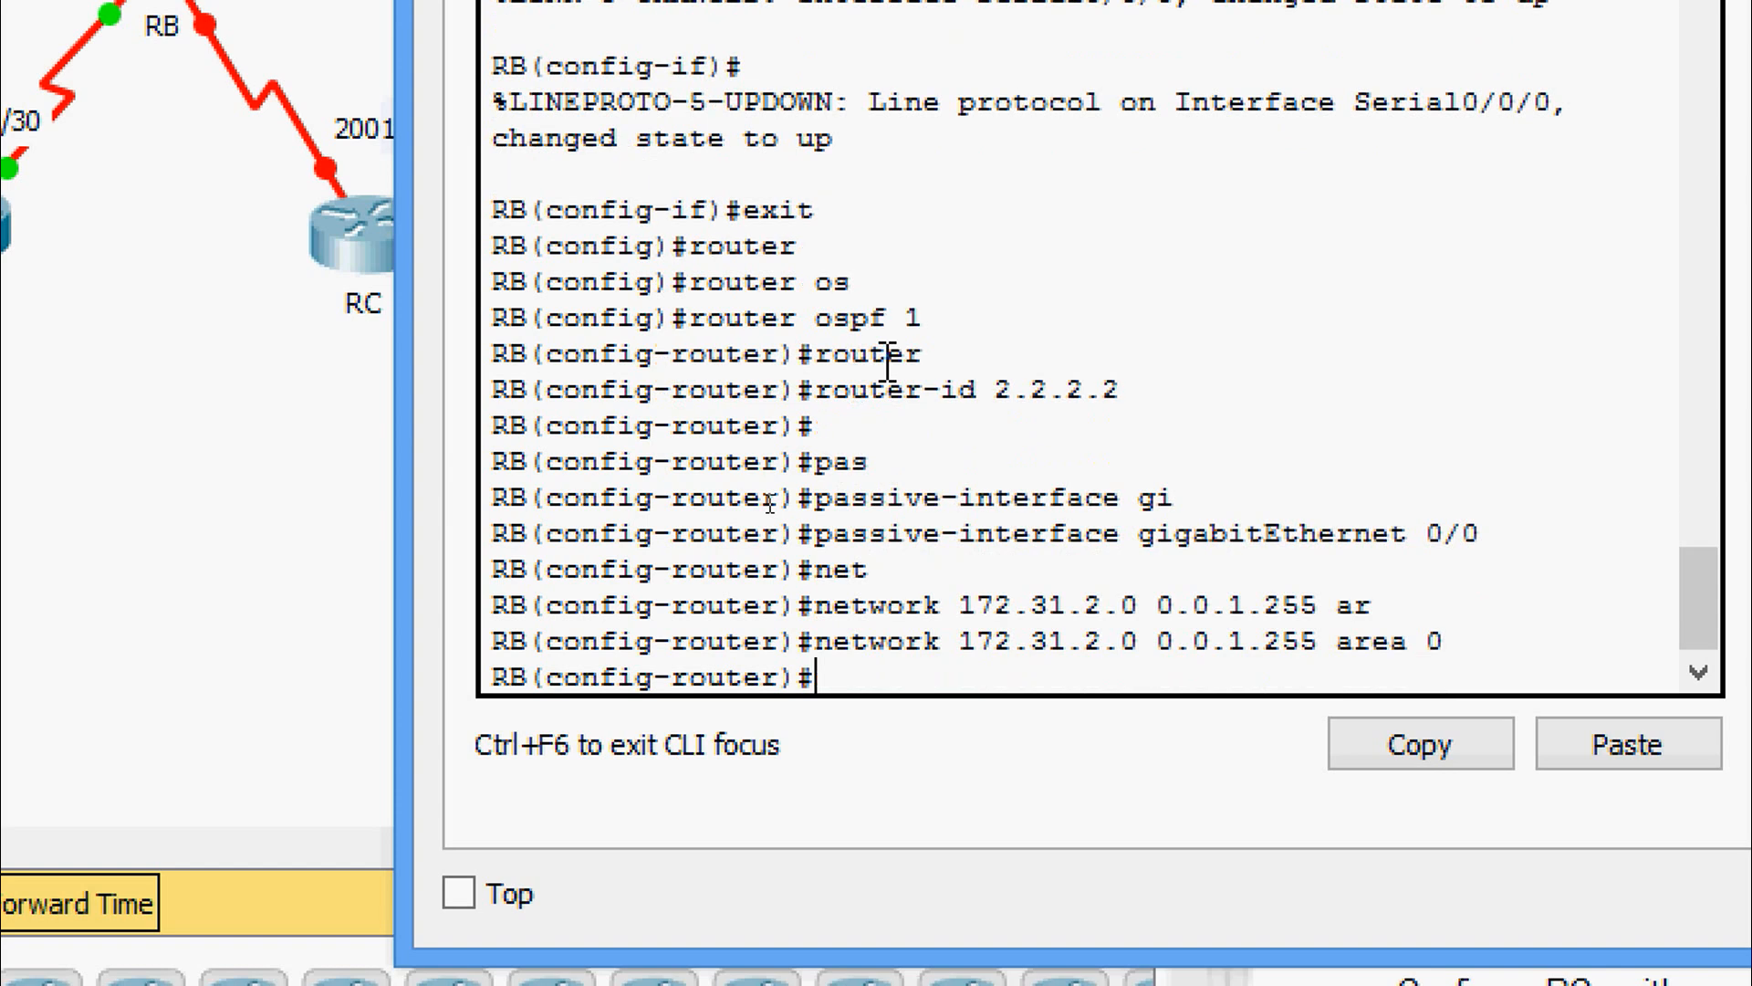
# - Advertise network 172.31.4.0 with wildcard mask 0.0.0.3 in area 0 of RB's OSPF process
pyautogui.write('net')
pyautogui.press('Tab')
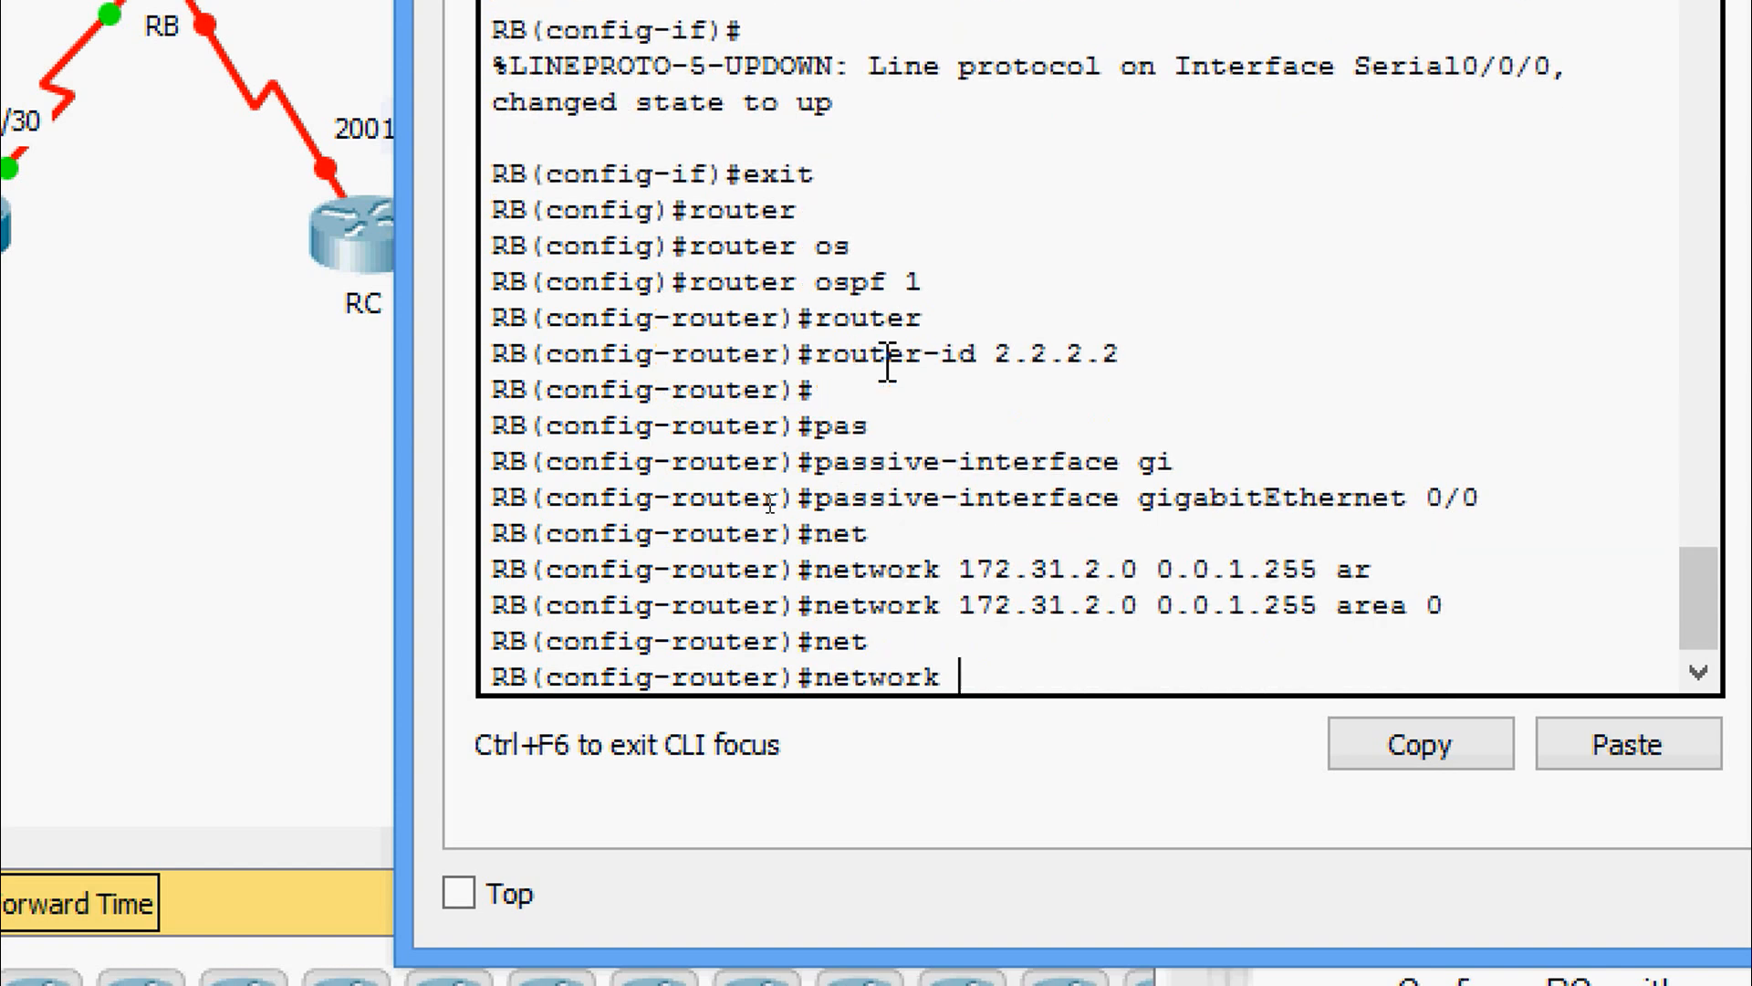
pyautogui.write('172.31.4.')
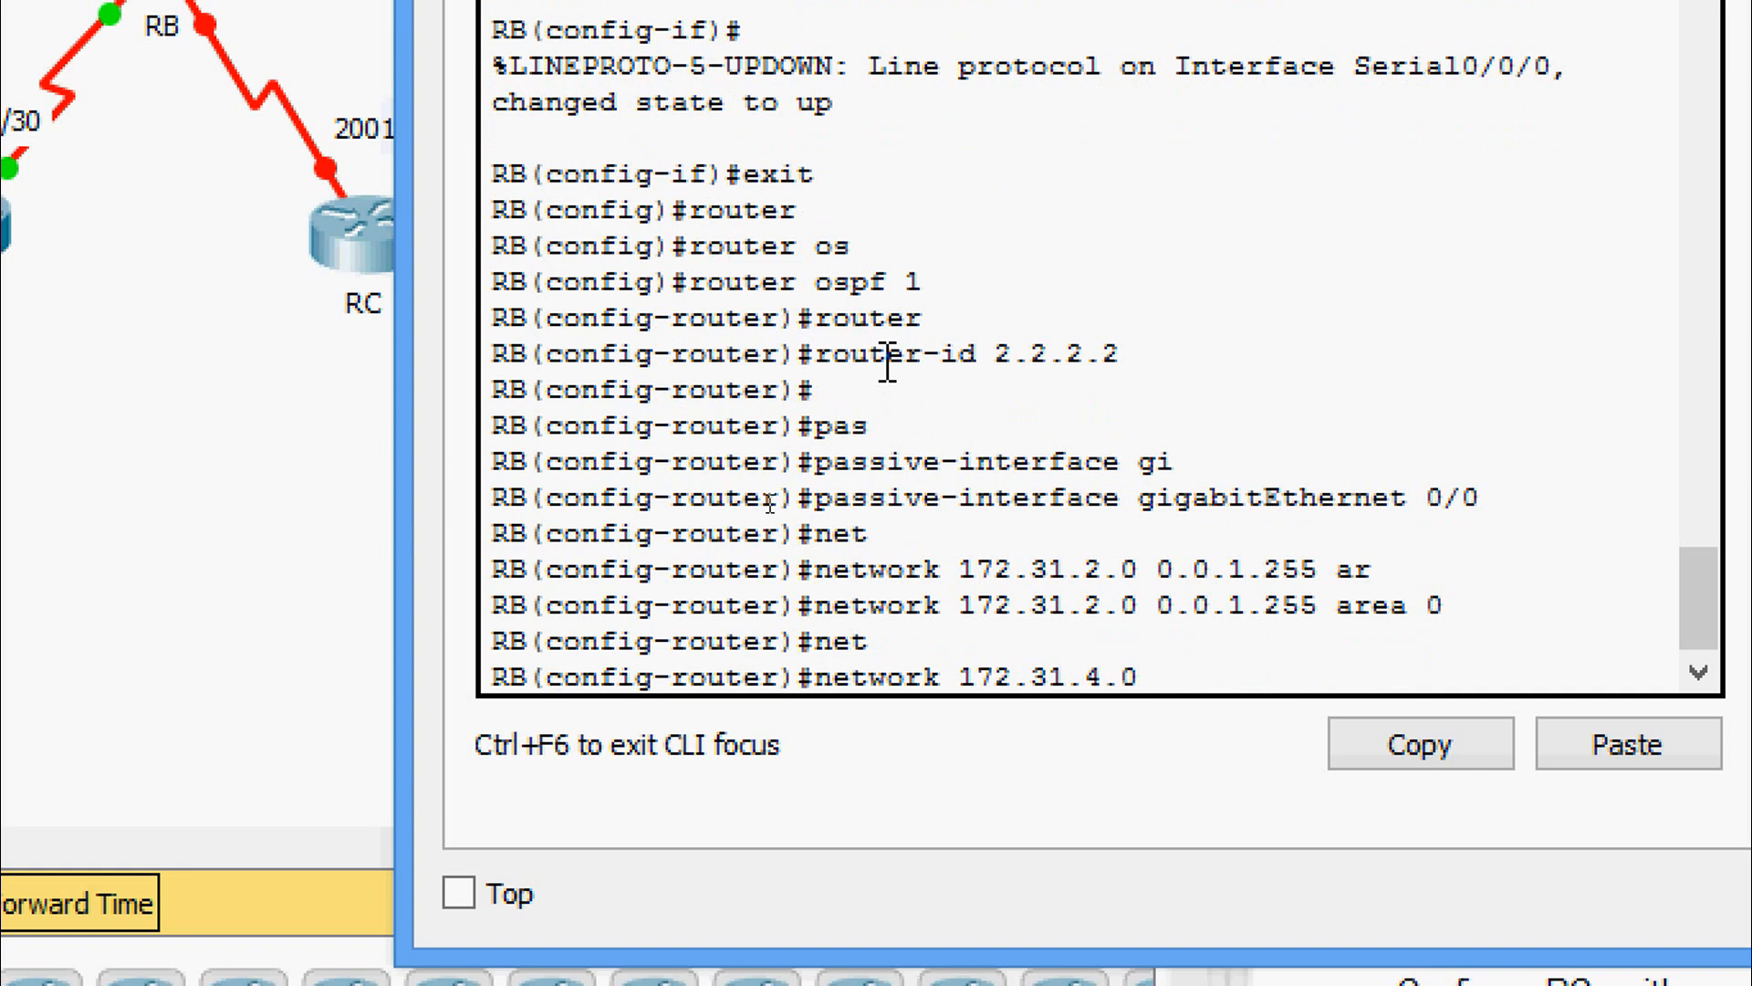
pyautogui.write('0.0.0.3 ar')
pyautogui.press('Tab')
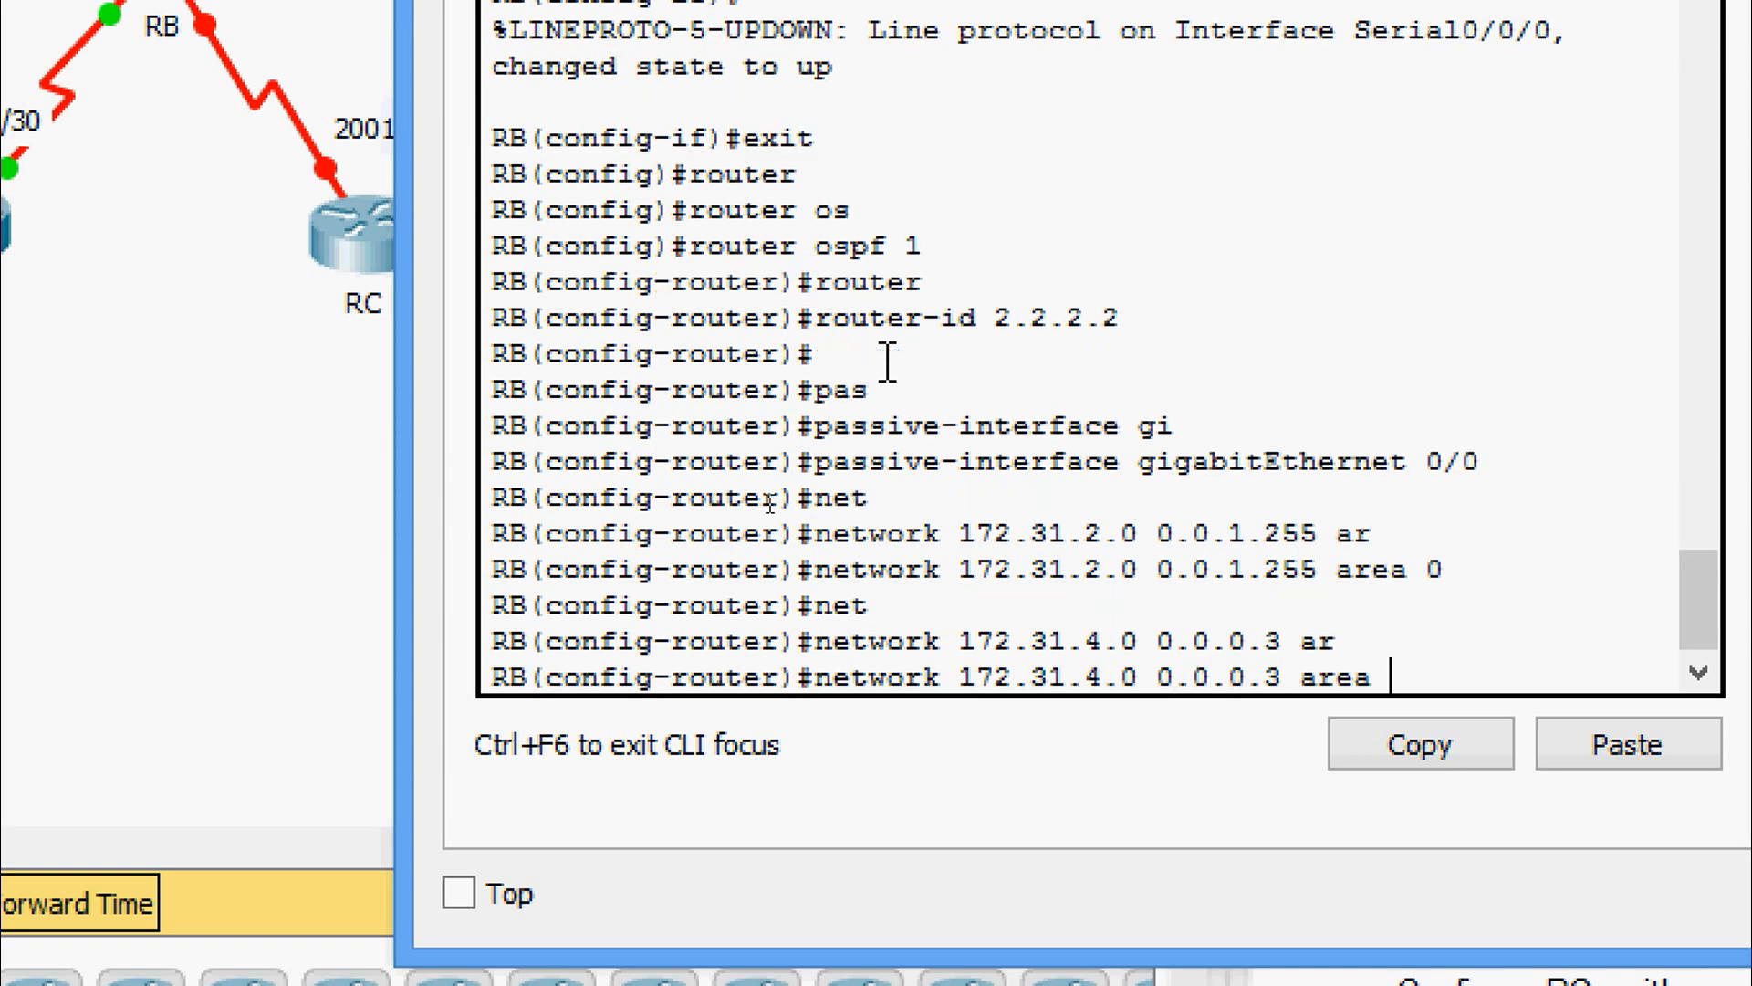
pyautogui.write('0')
pyautogui.press('Return')
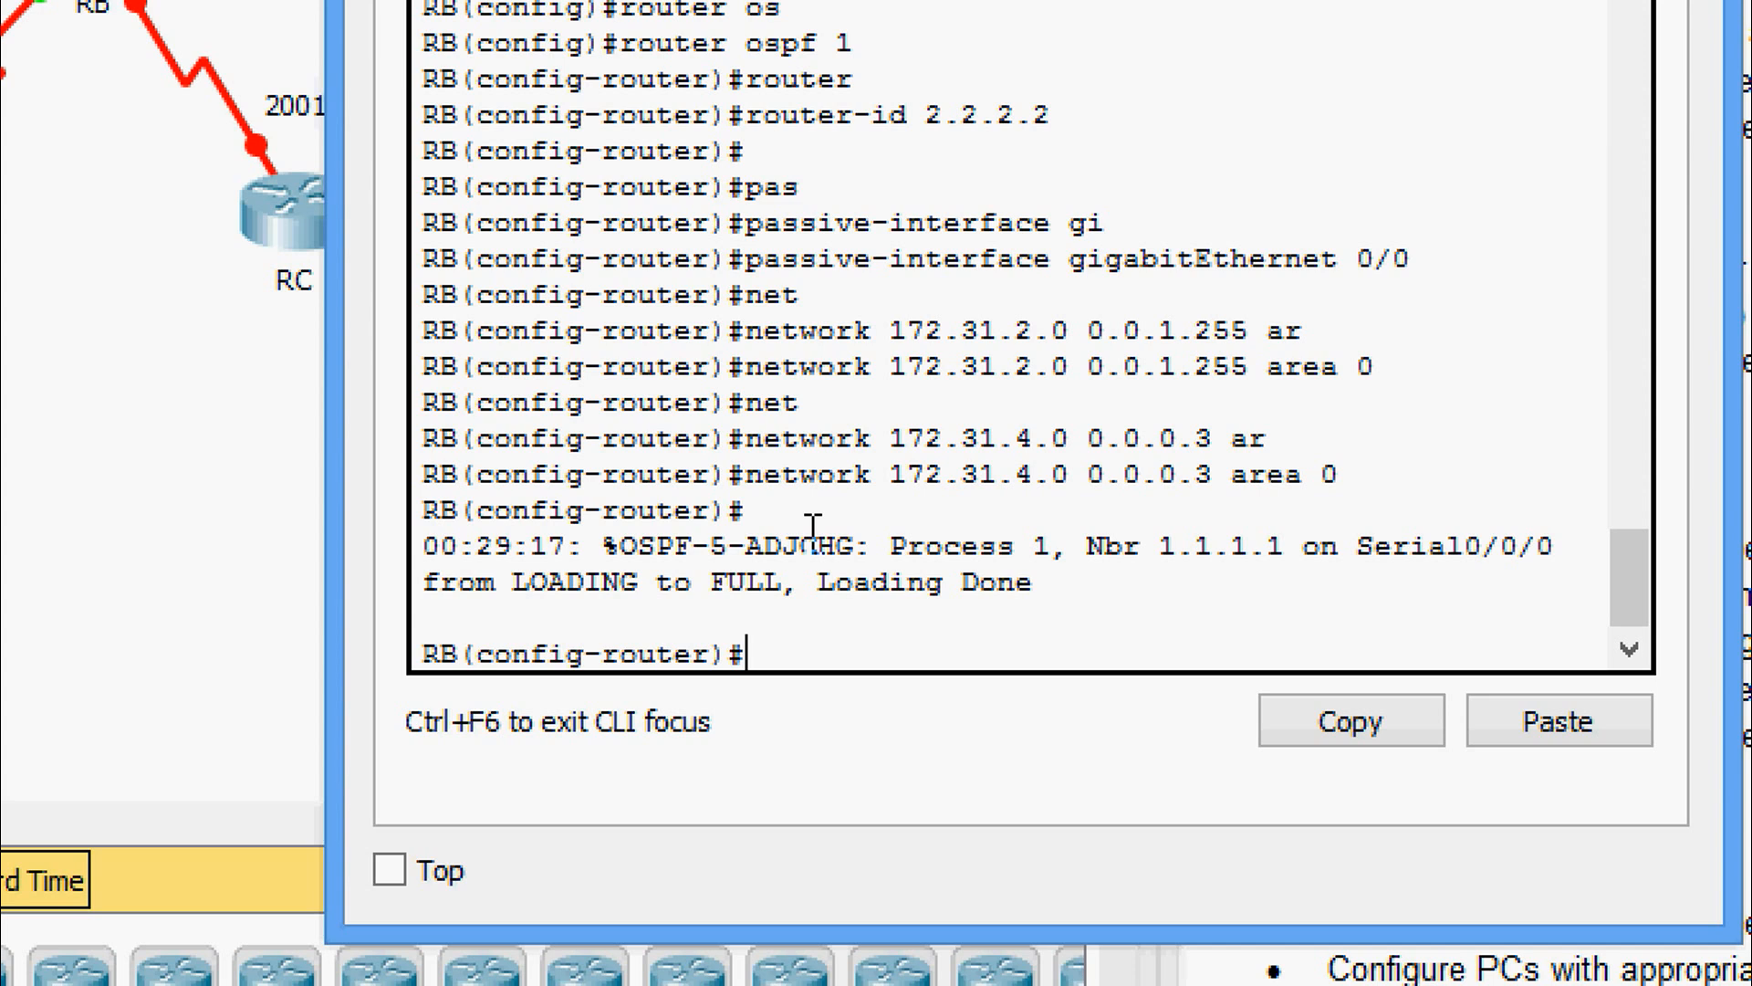
# - Leave RB's OSPFv2 configuration and start IPv6 OSPF process 1
pyautogui.write('exit')
pyautogui.press('Return')
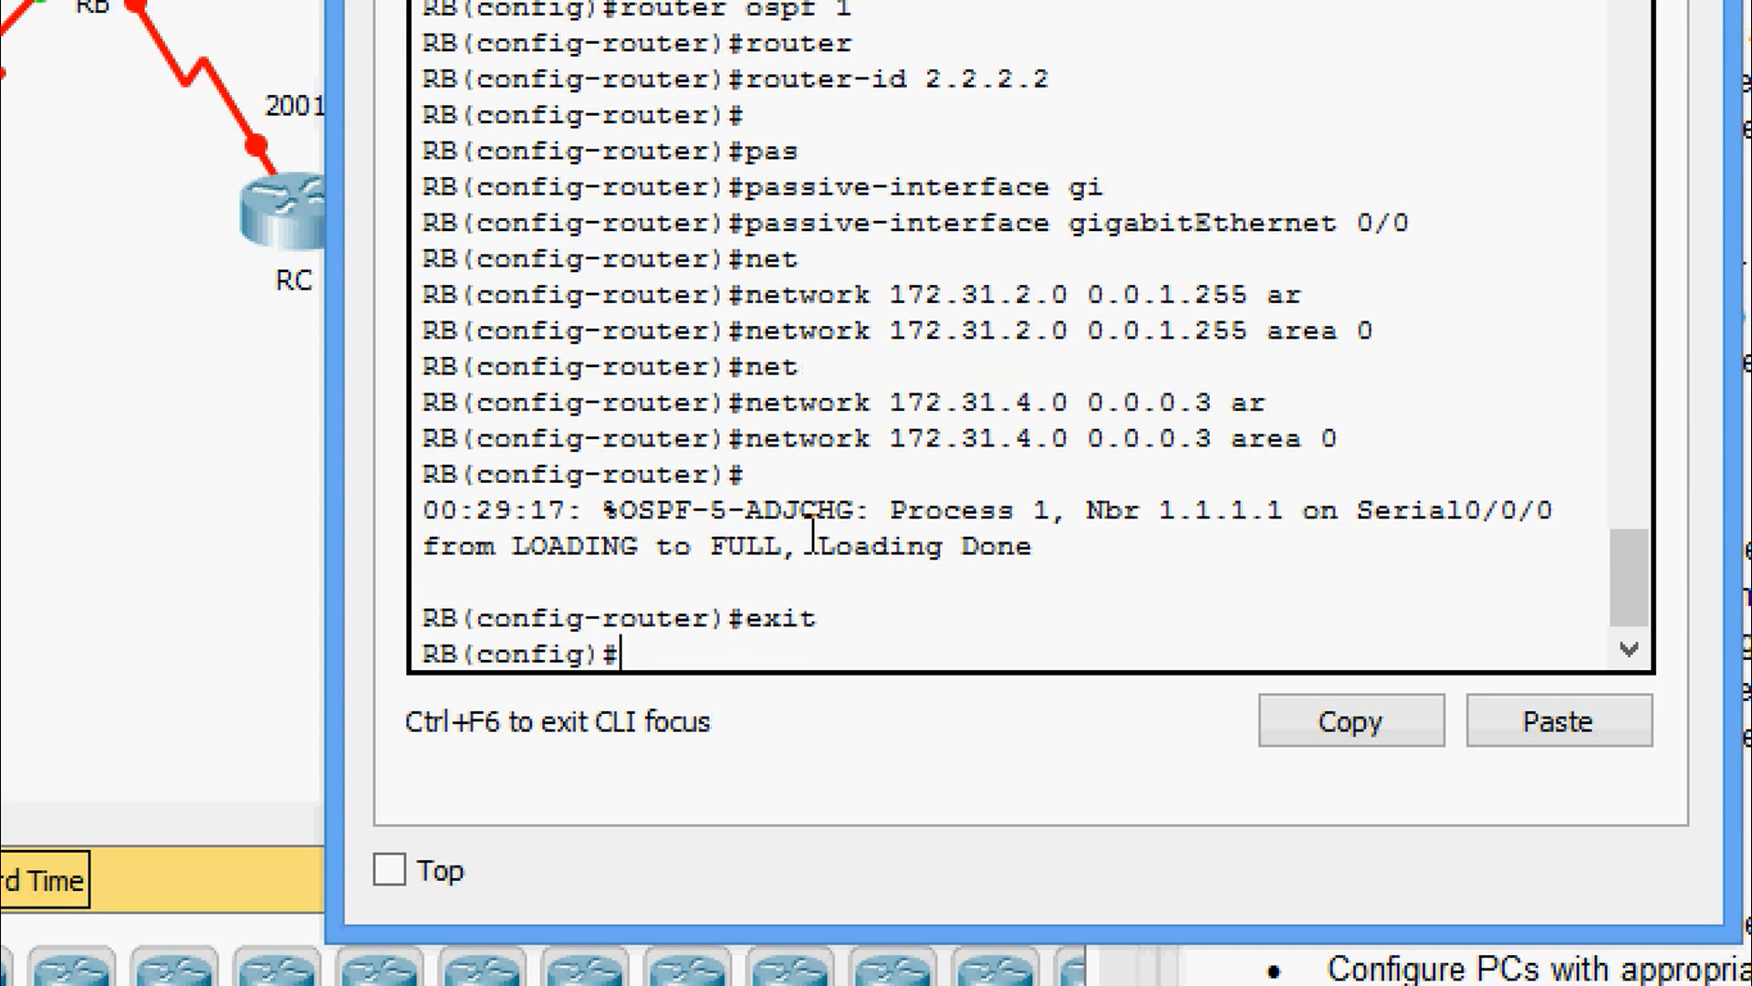
pyautogui.write('ipv')
pyautogui.press('Tab')
pyautogui.write('rou')
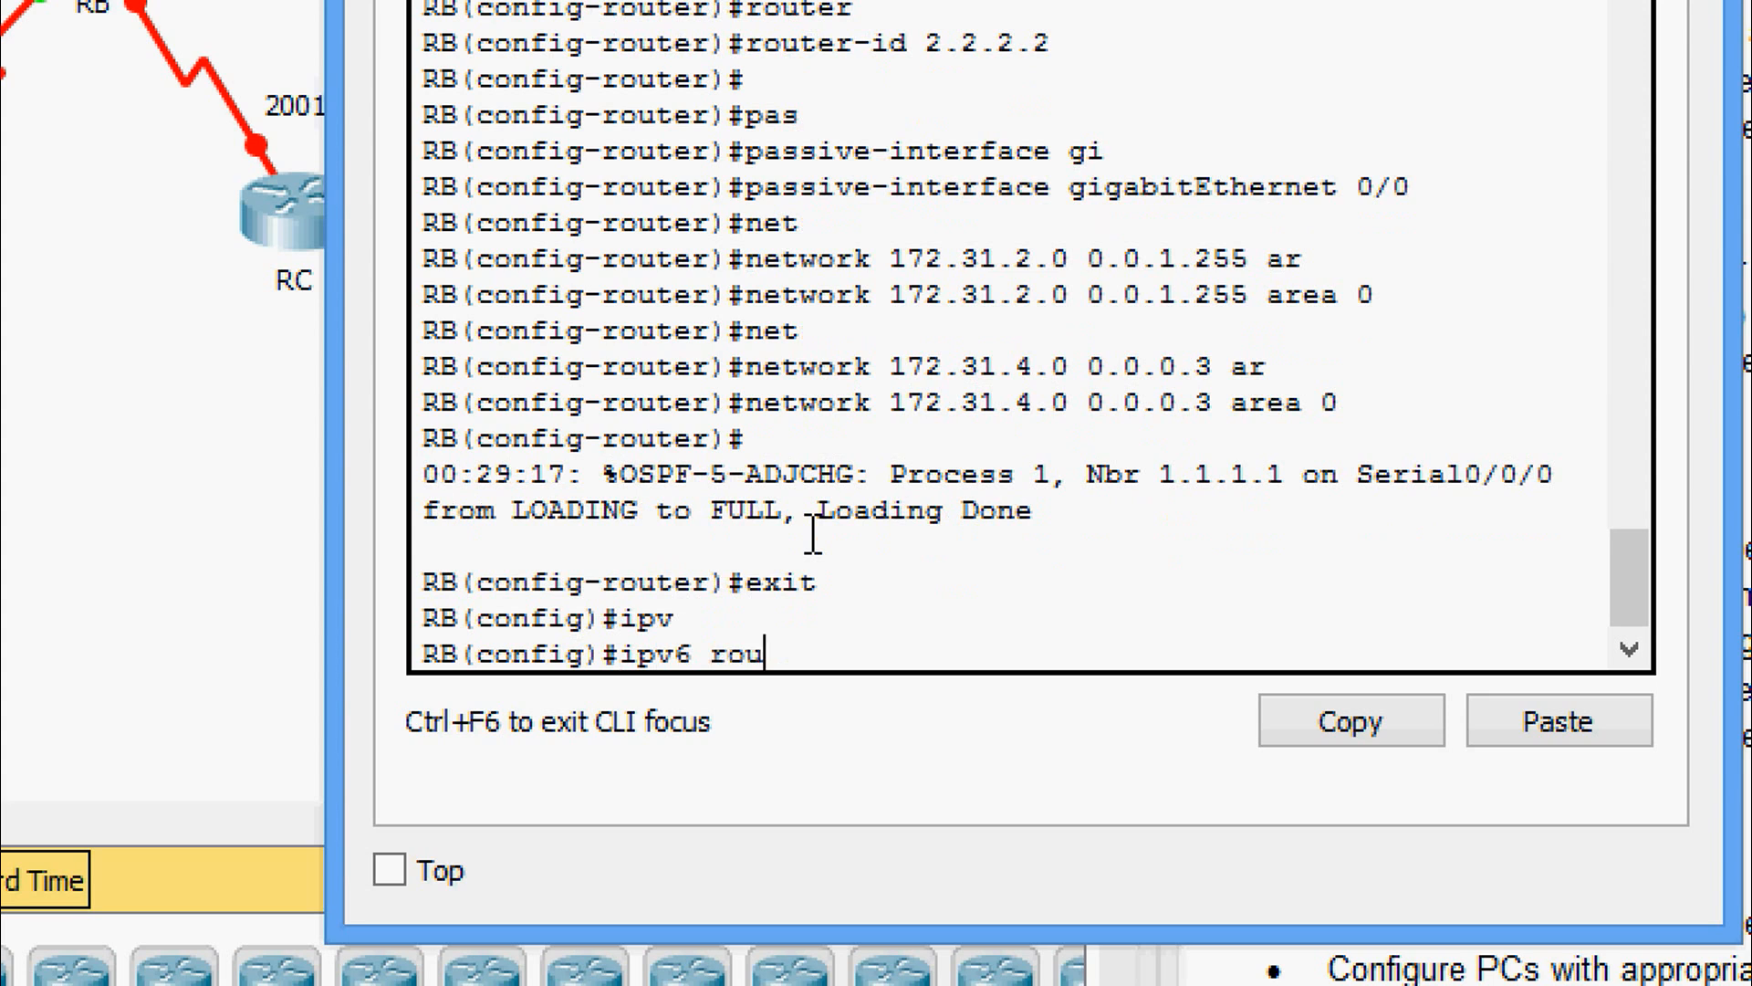
pyautogui.press('Tab')
pyautogui.press('Tab')
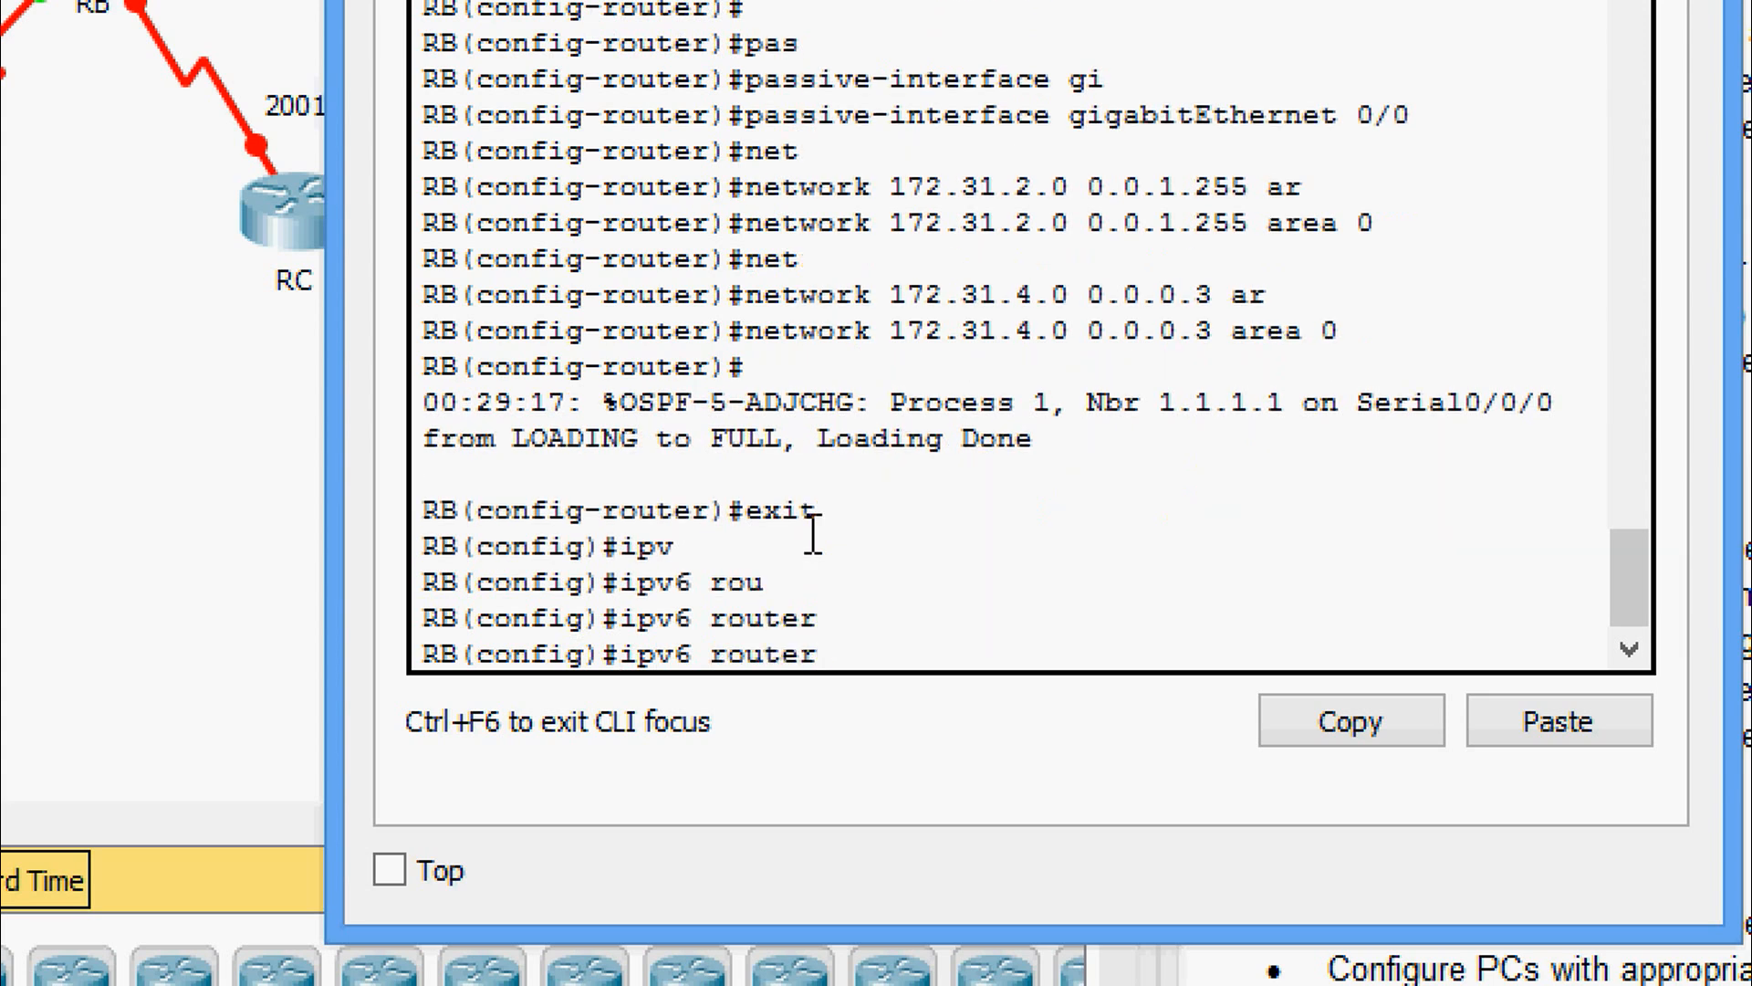
pyautogui.write('os')
pyautogui.press('Tab')
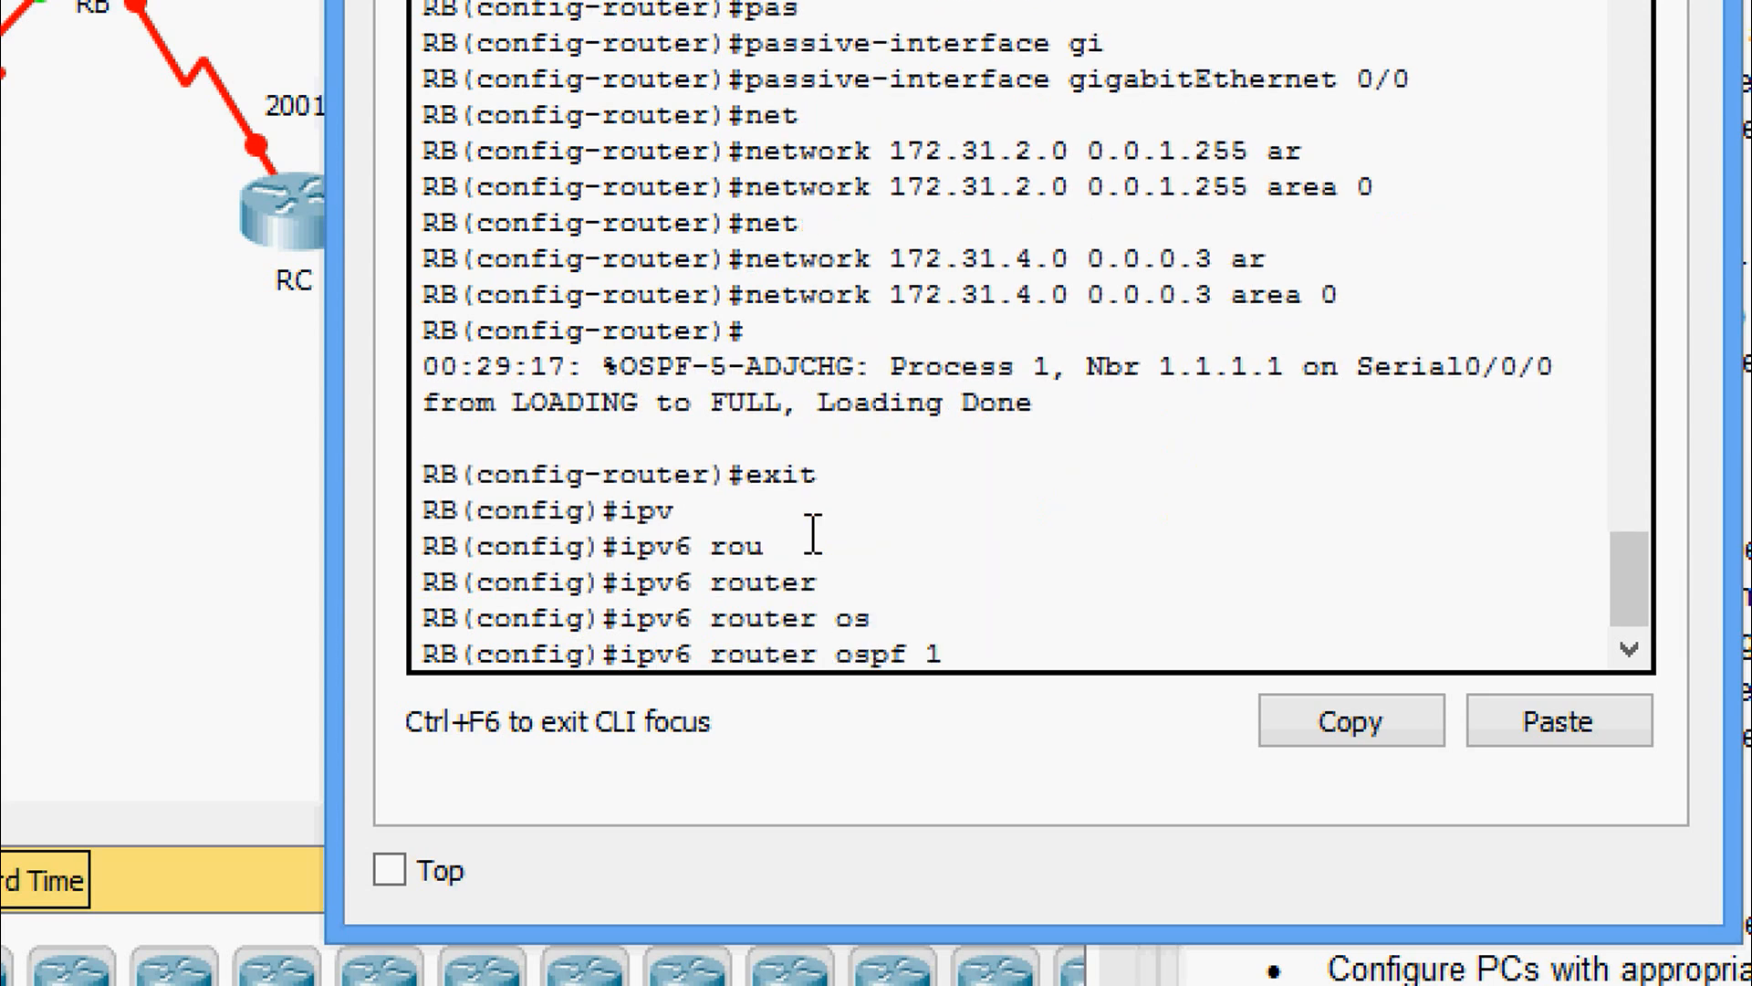
pyautogui.write('1')
pyautogui.press('Return')
# - Set the router ID of RB's OSPFv3 process to 2.2.2.2
pyautogui.write('router')
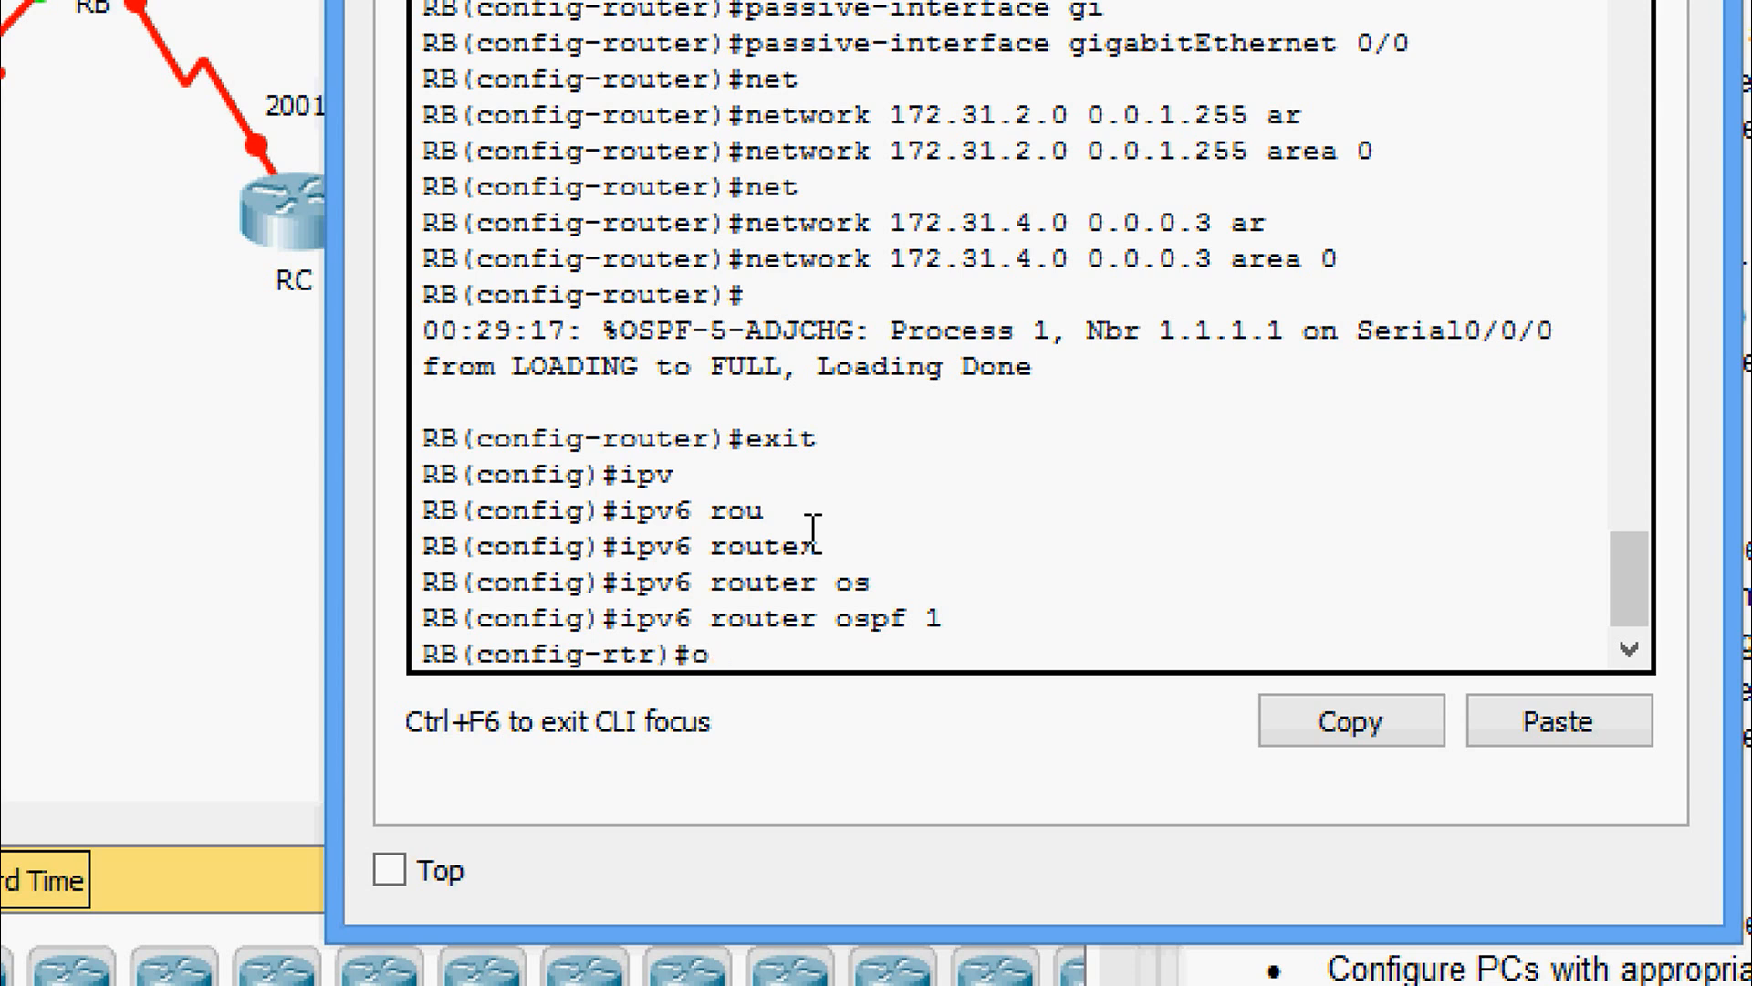
pyautogui.press('Tab')
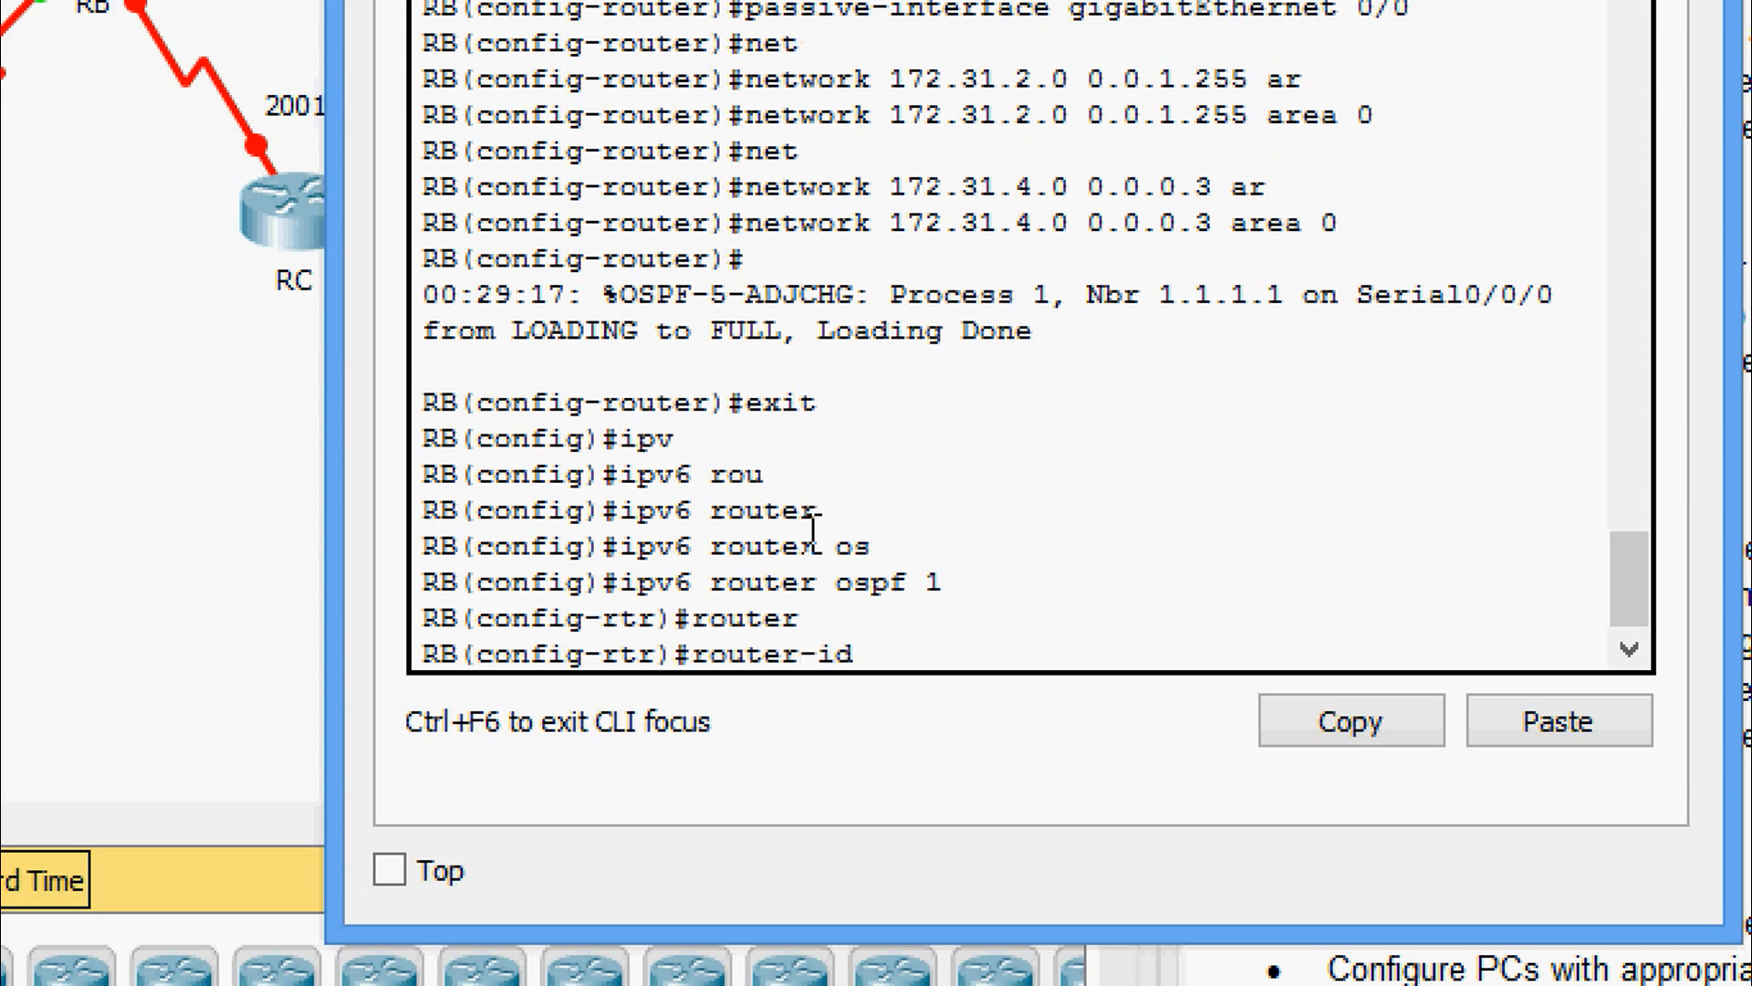
pyautogui.write('2.2.2.2')
pyautogui.press('Return')
pyautogui.press('Return')
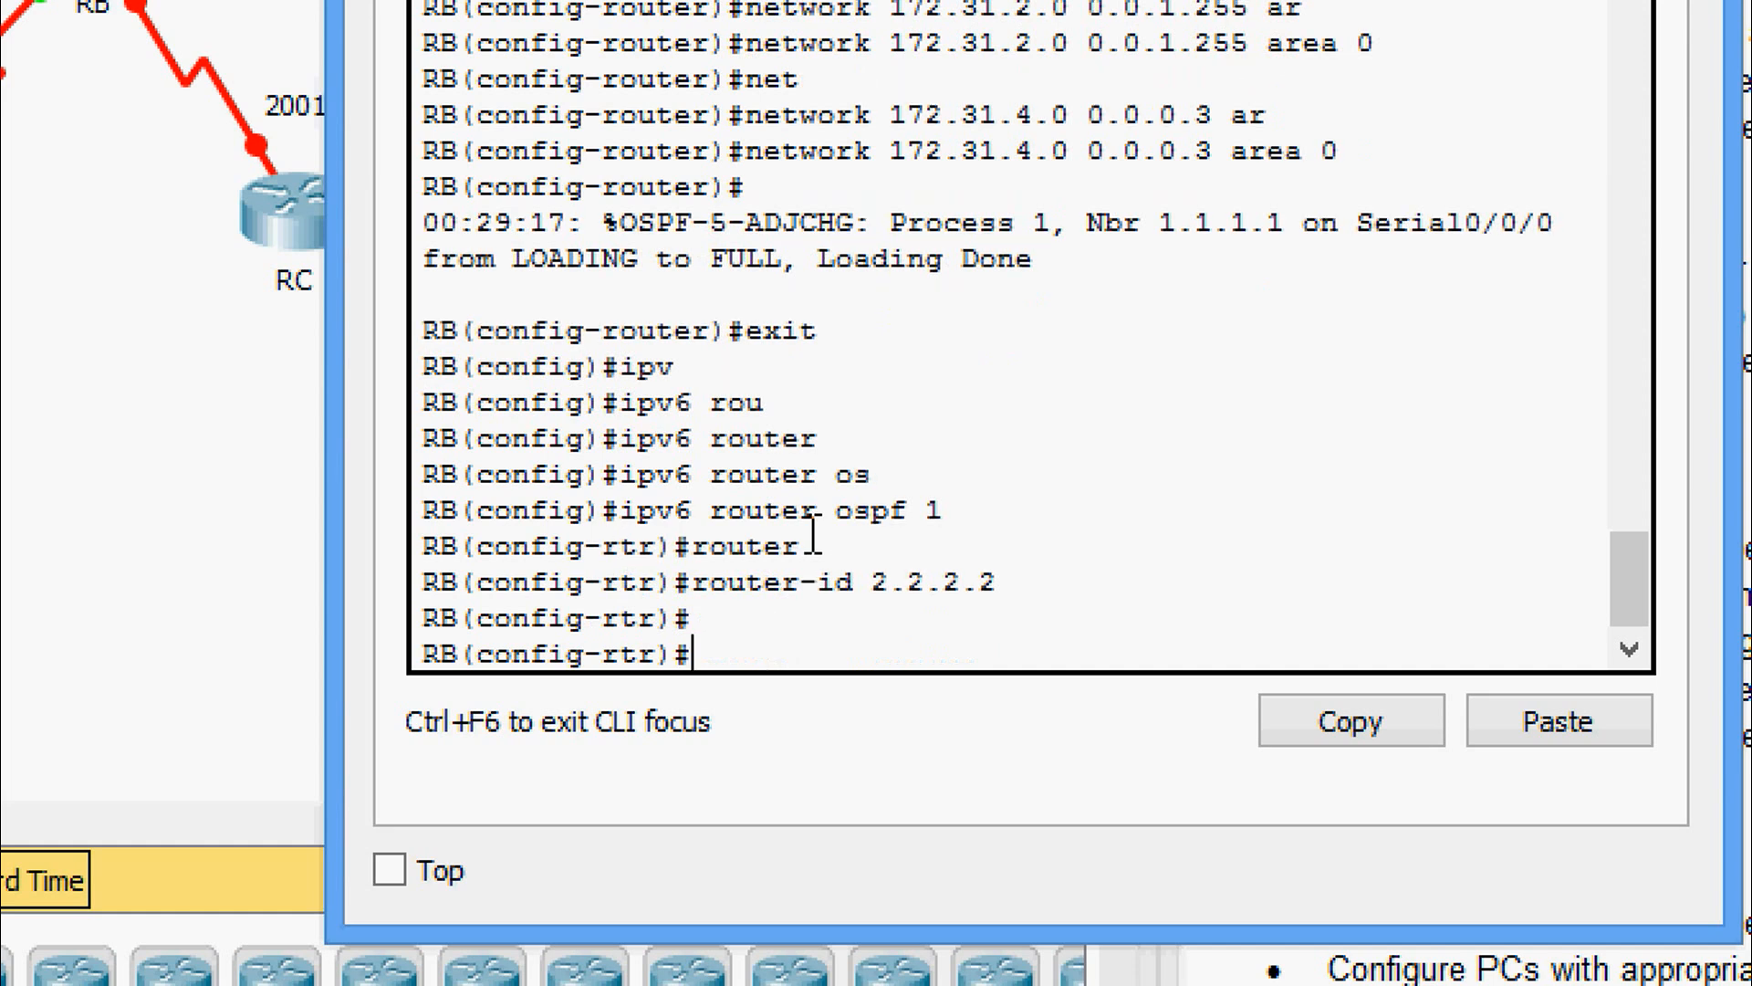
# - Return RB to privileged EXEC mode and clear its IPv6 OSPF process, confirming the reset
pyautogui.hotkey('ctrl', 'z')
pyautogui.write('clear')
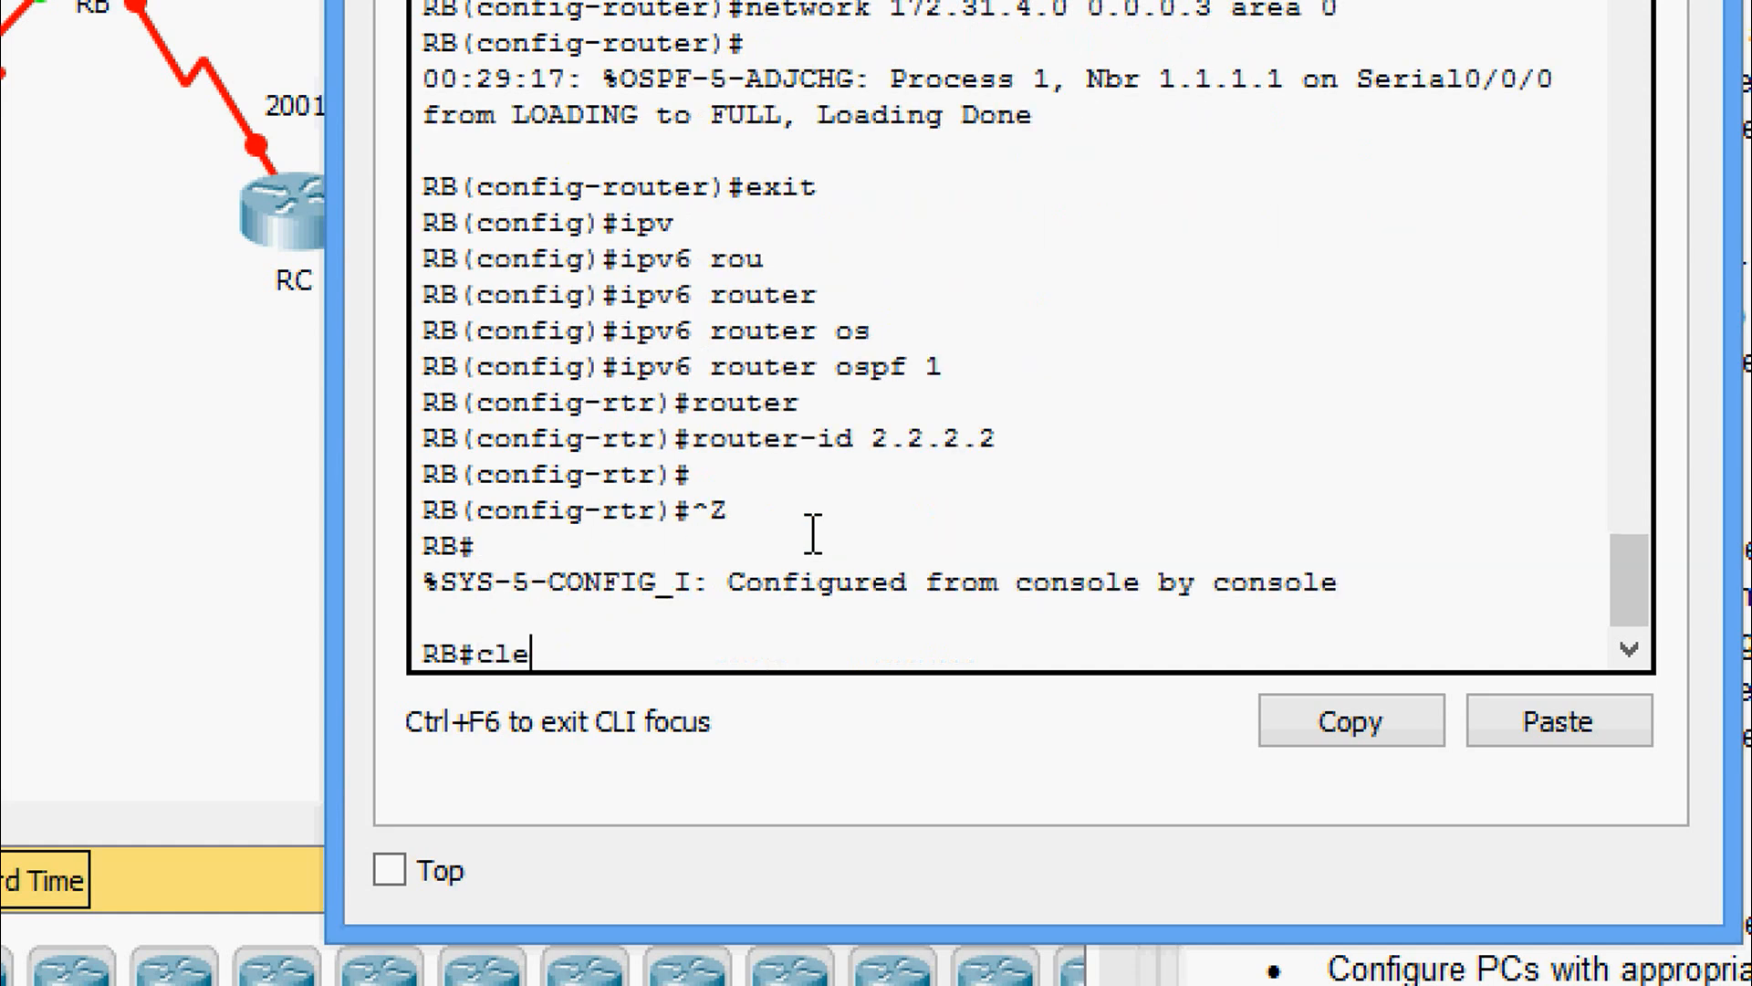
pyautogui.press('Tab')
pyautogui.write('ipv')
pyautogui.press('Tab')
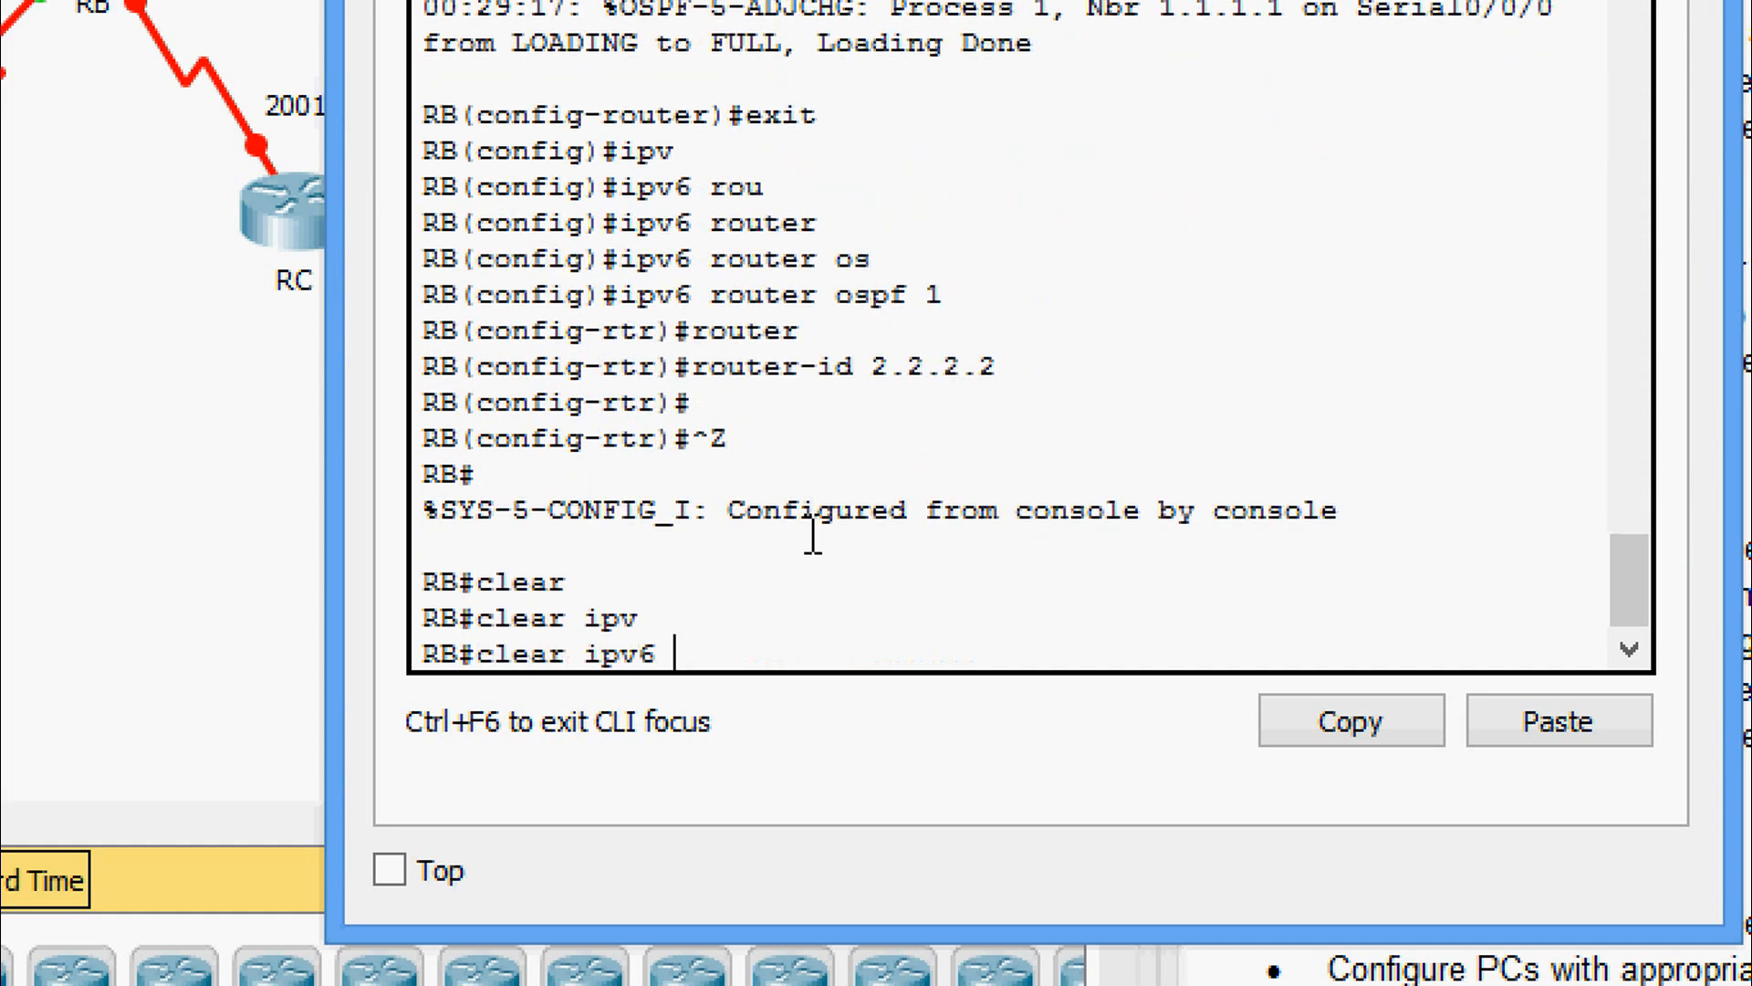
pyautogui.write('os')
pyautogui.press('Tab')
pyautogui.write('pro')
pyautogui.press('Tab')
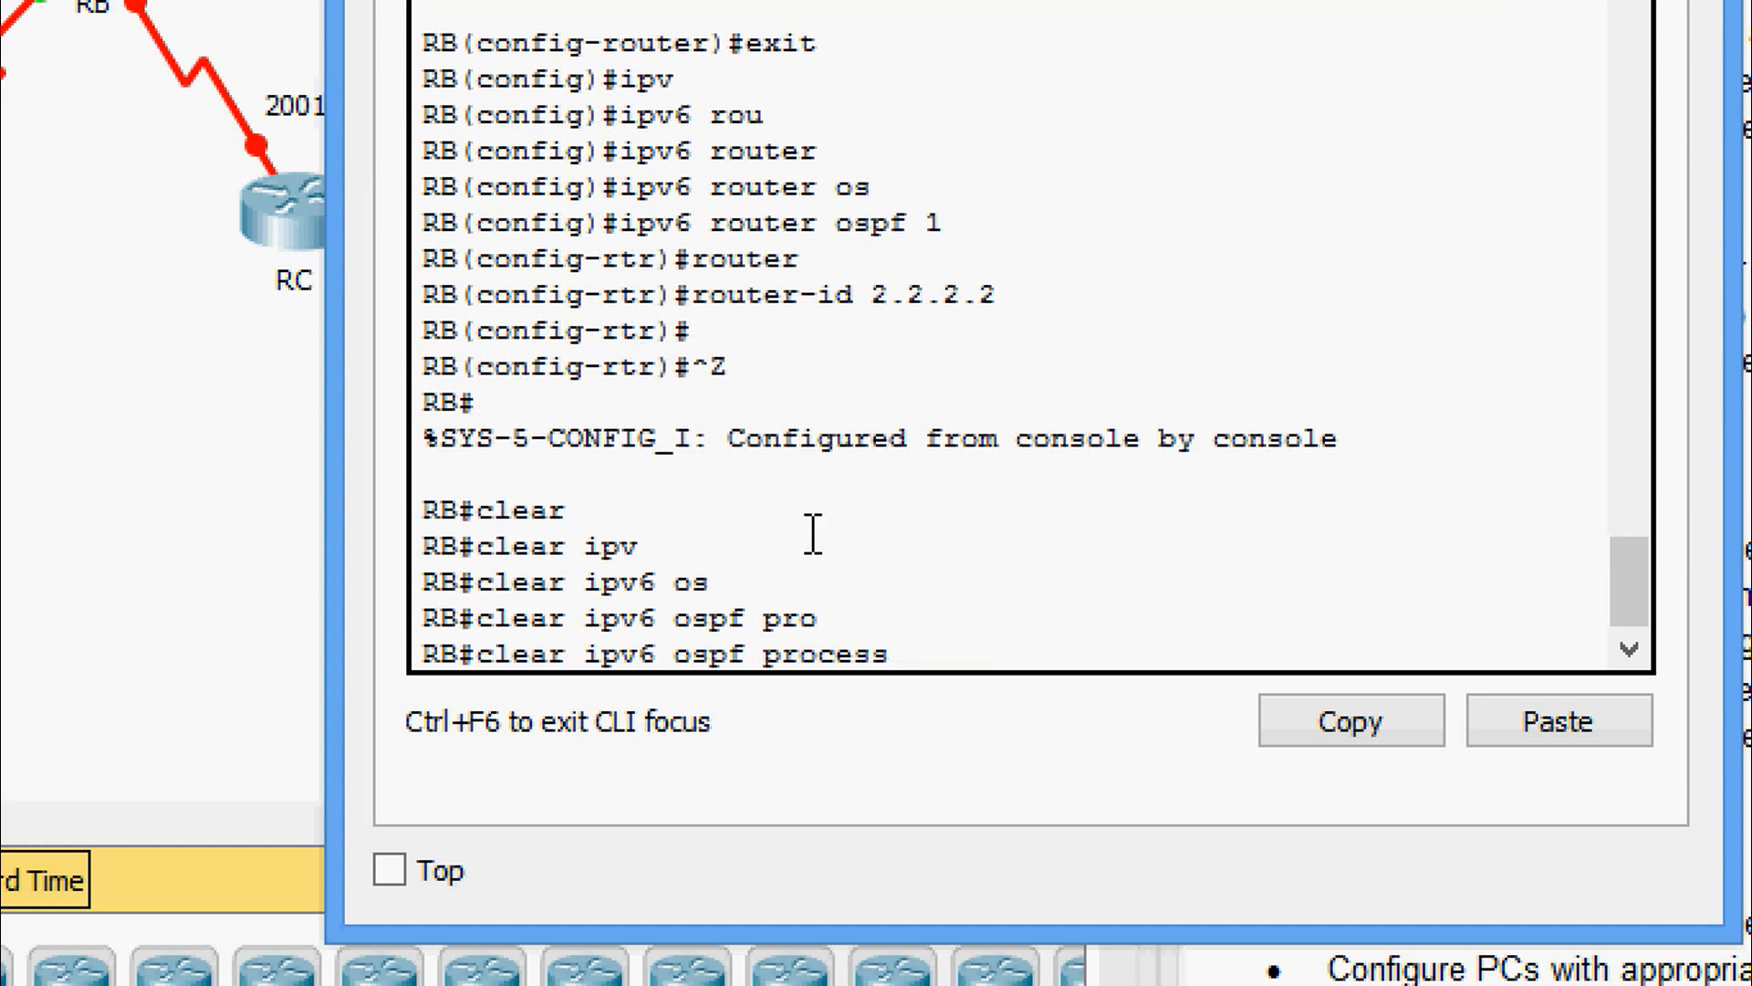
pyautogui.press('Return')
pyautogui.write('y')
pyautogui.press('Return')
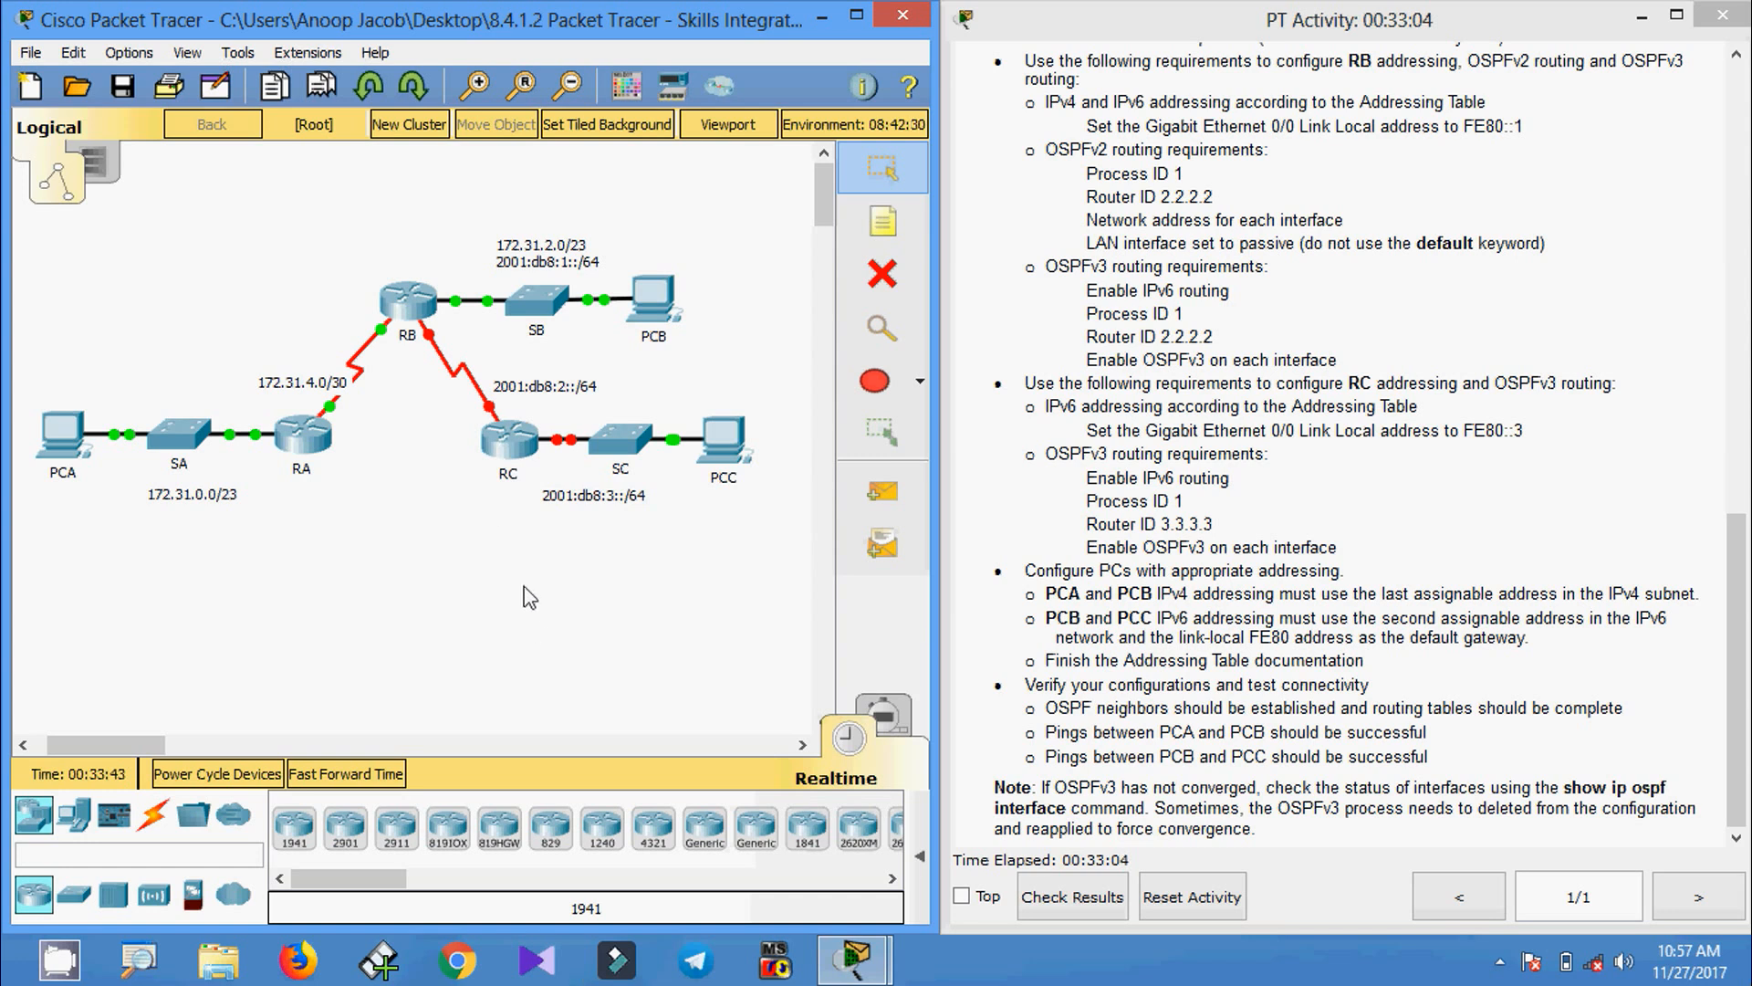
# - Examine the IPv6 addresses for RC's G0/0 and S0/0/0 in the activity's Addressing Table
pyautogui.click(511, 442)
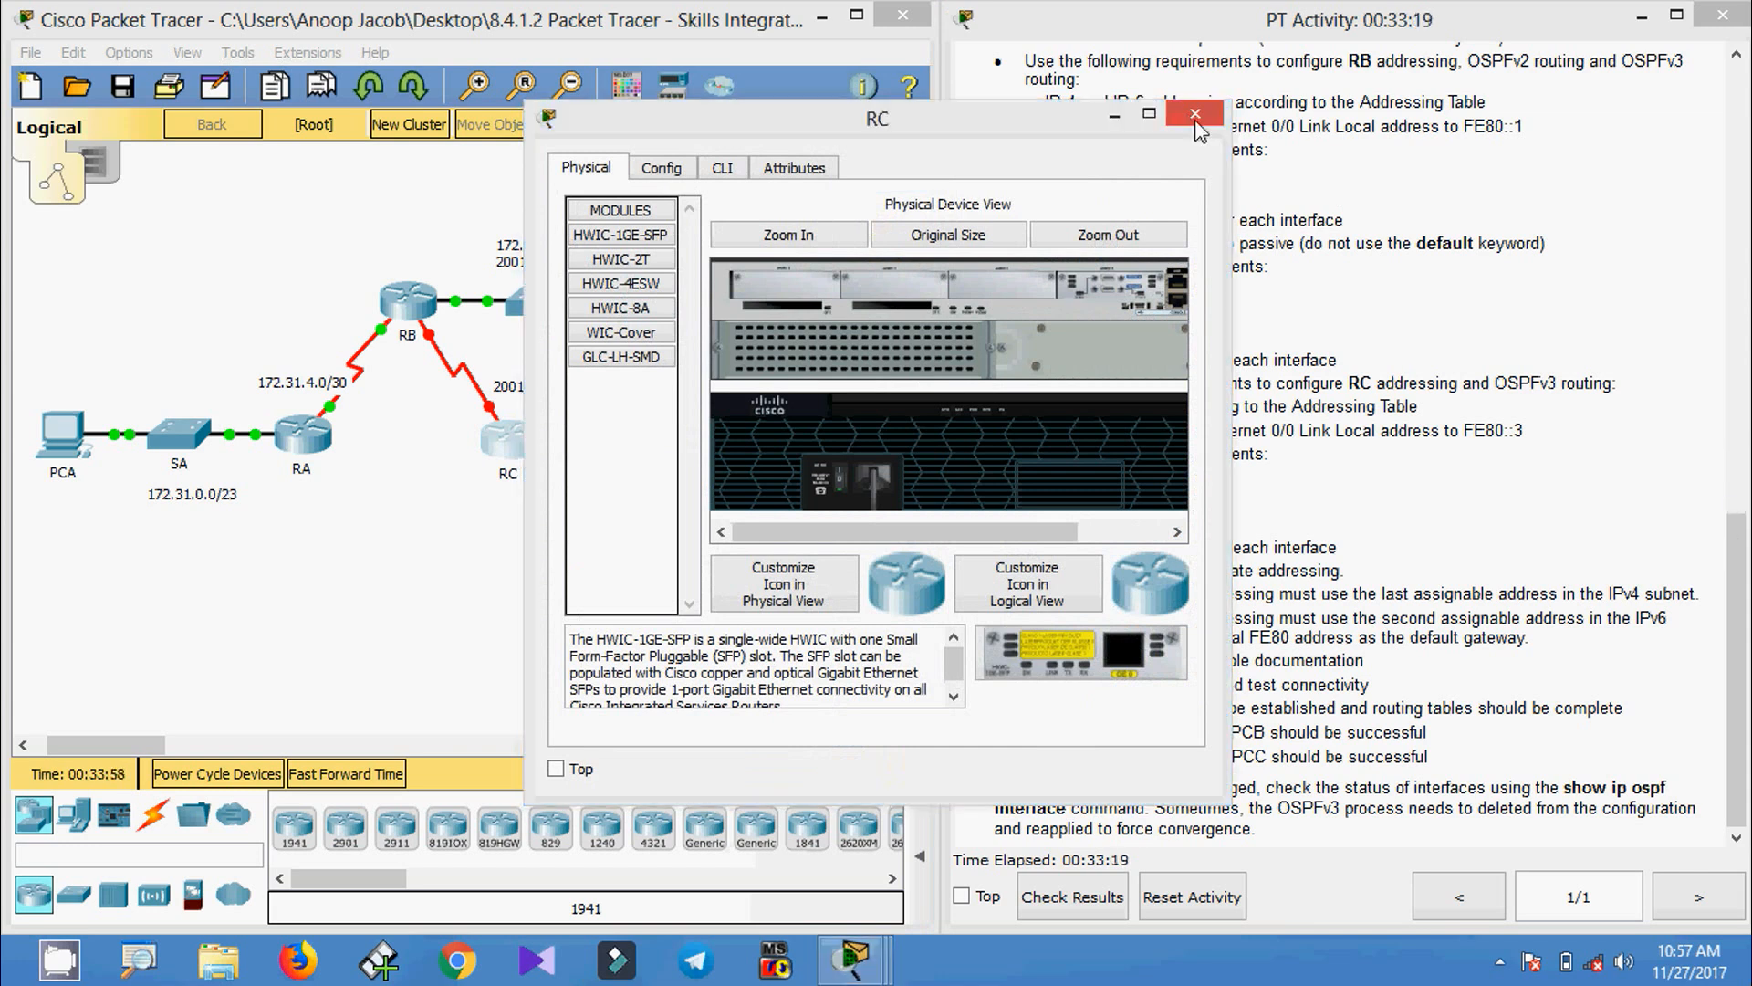
pyautogui.click(1197, 119)
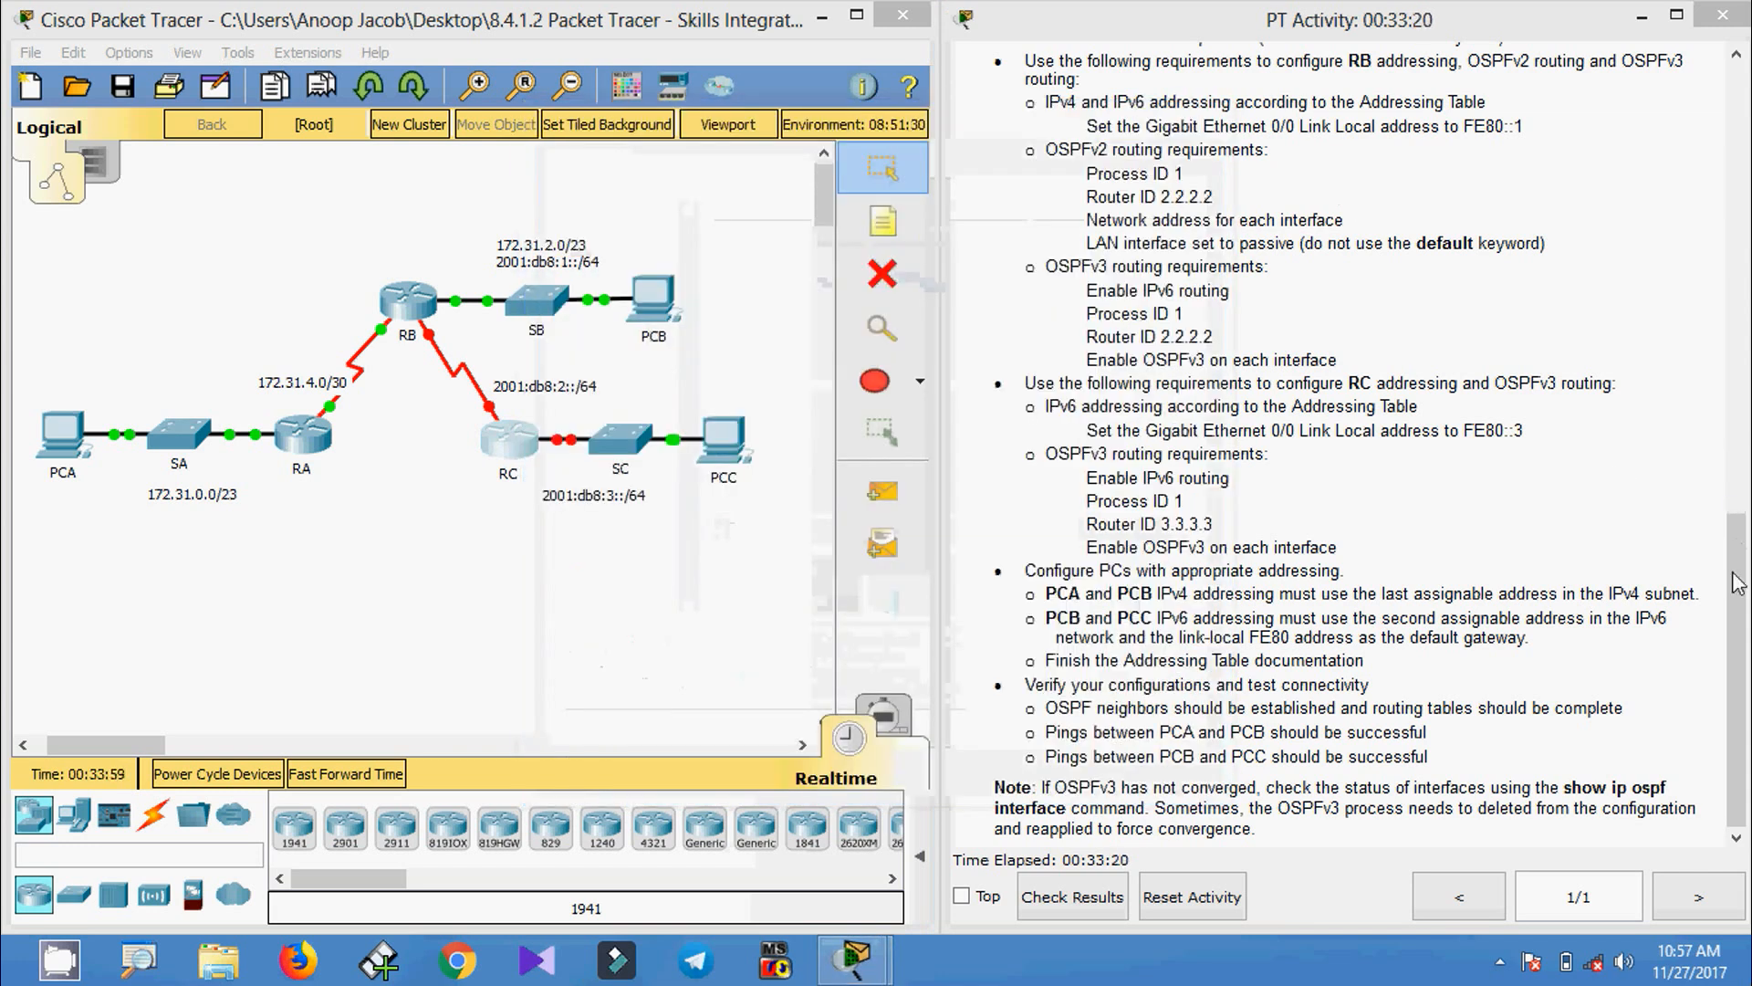
pyautogui.moveTo(1733, 573); pyautogui.dragTo(1743, 119)
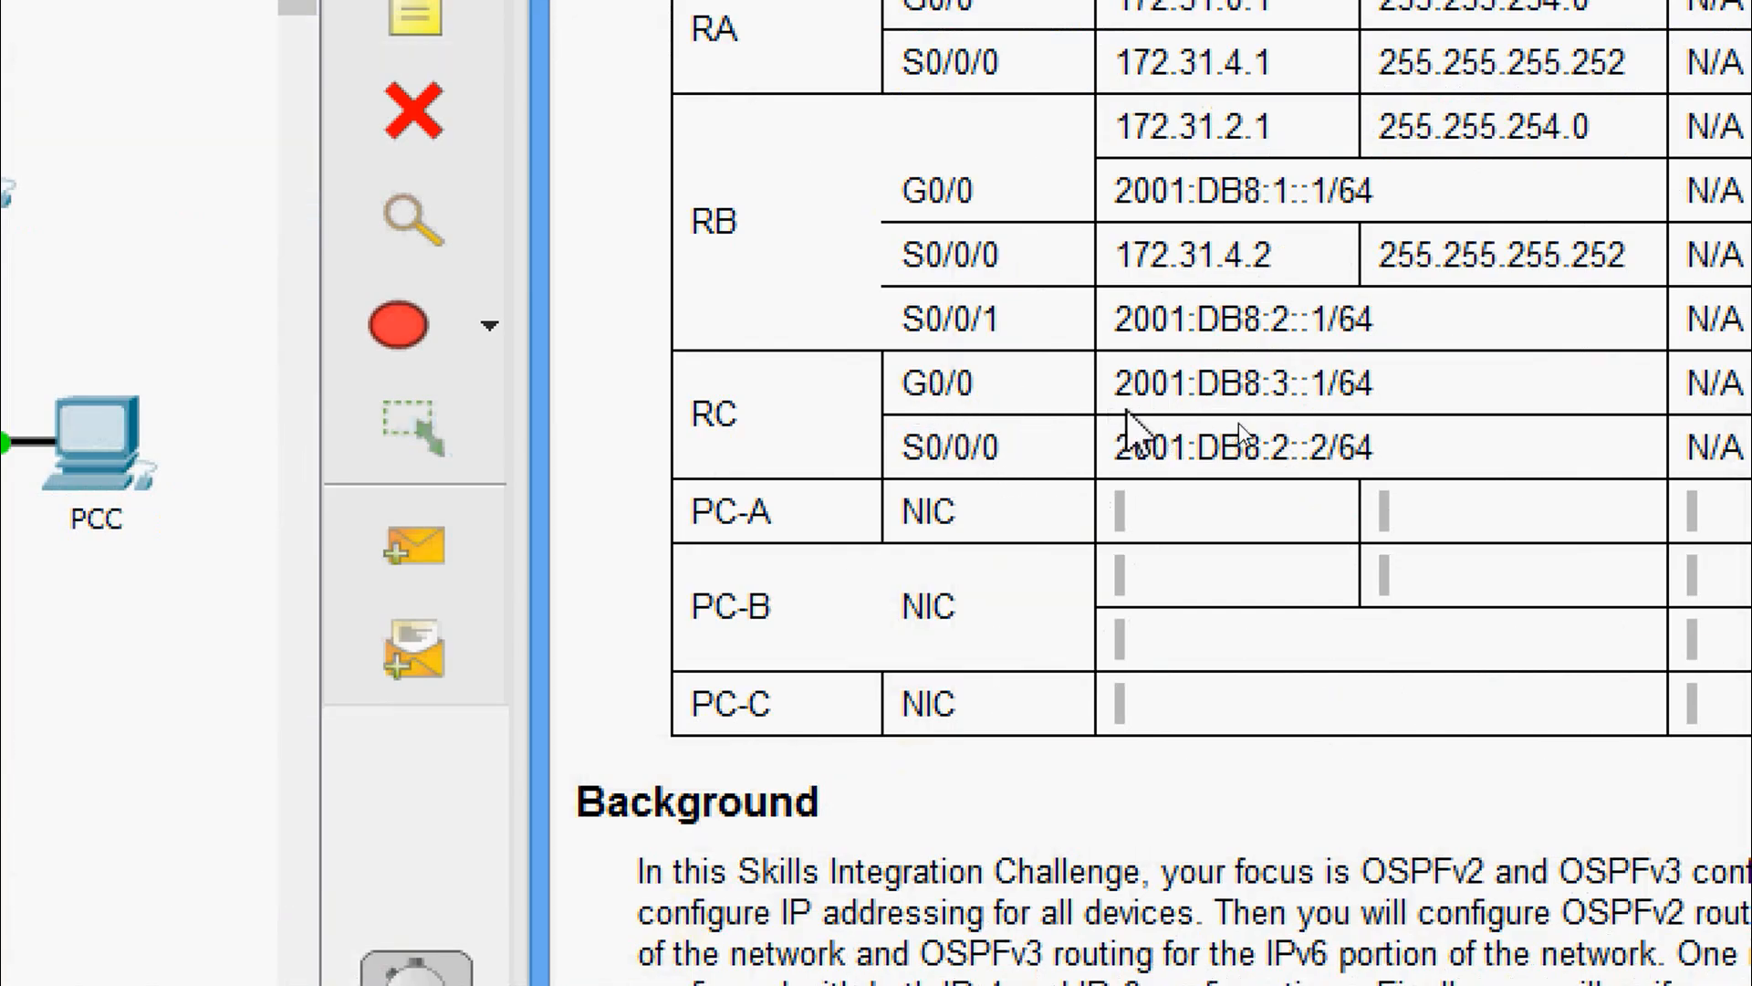
pyautogui.tripleClick(1414, 402)
pyautogui.hotkey('ctrl', 'c')
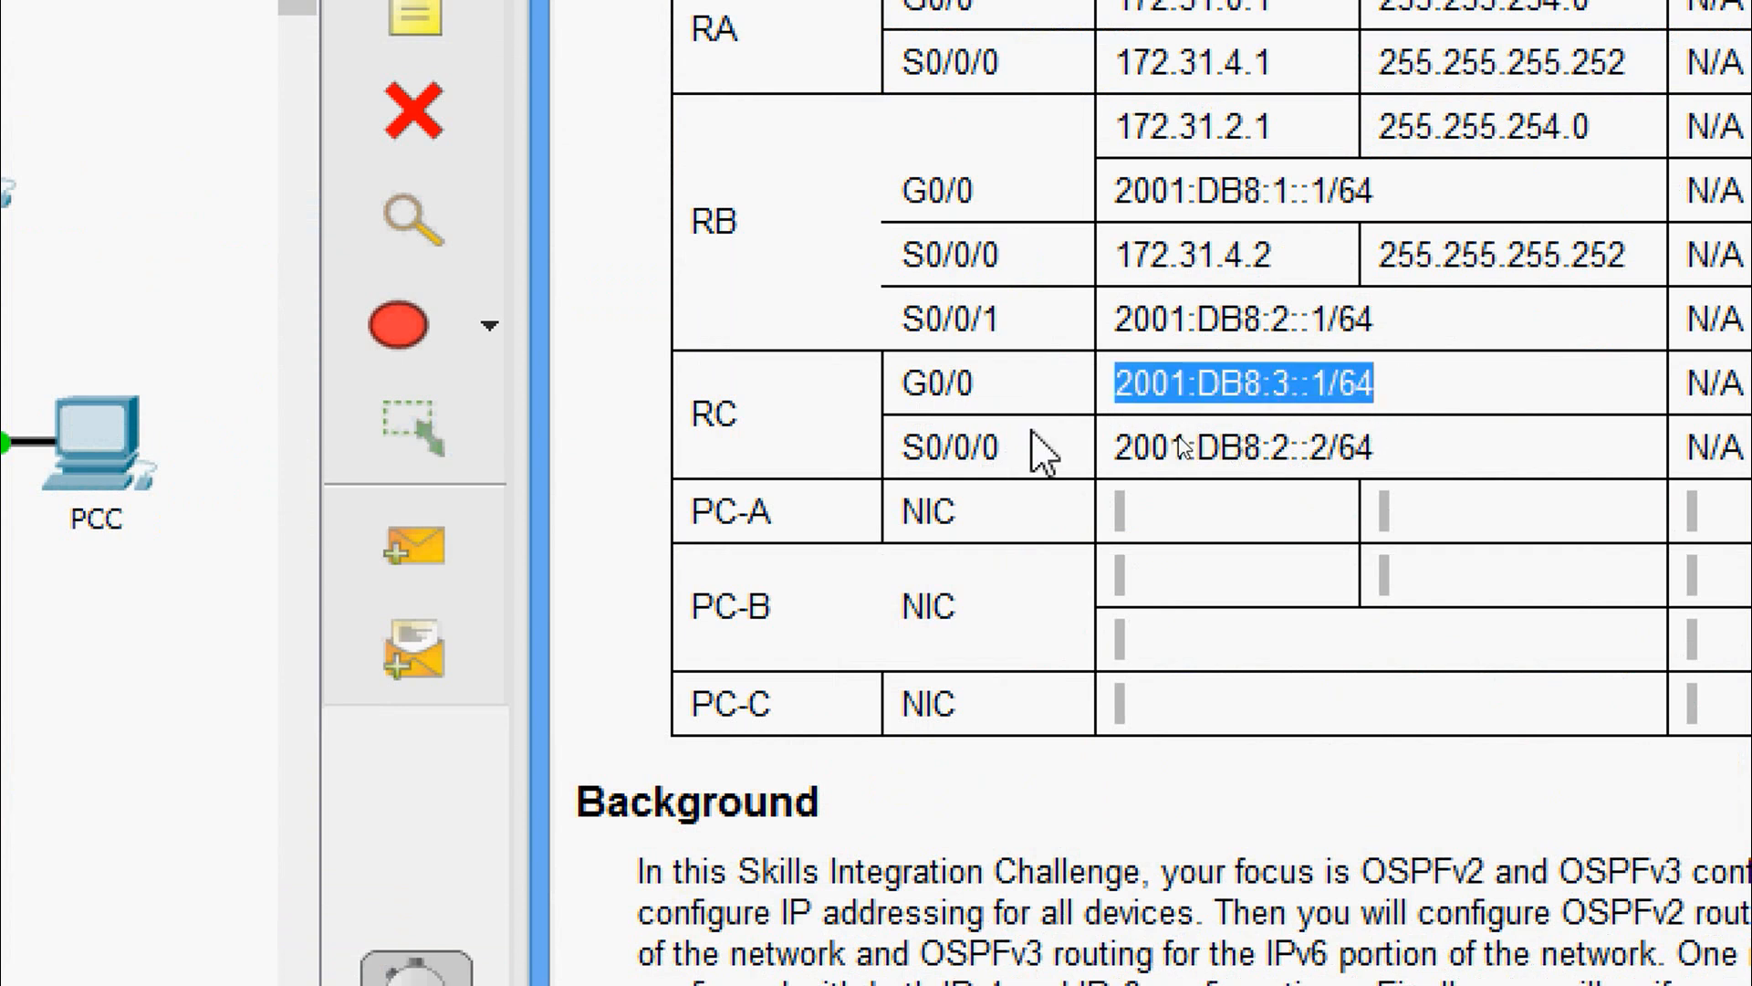
pyautogui.click(913, 468)
pyautogui.moveTo(913, 461); pyautogui.dragTo(1029, 450)
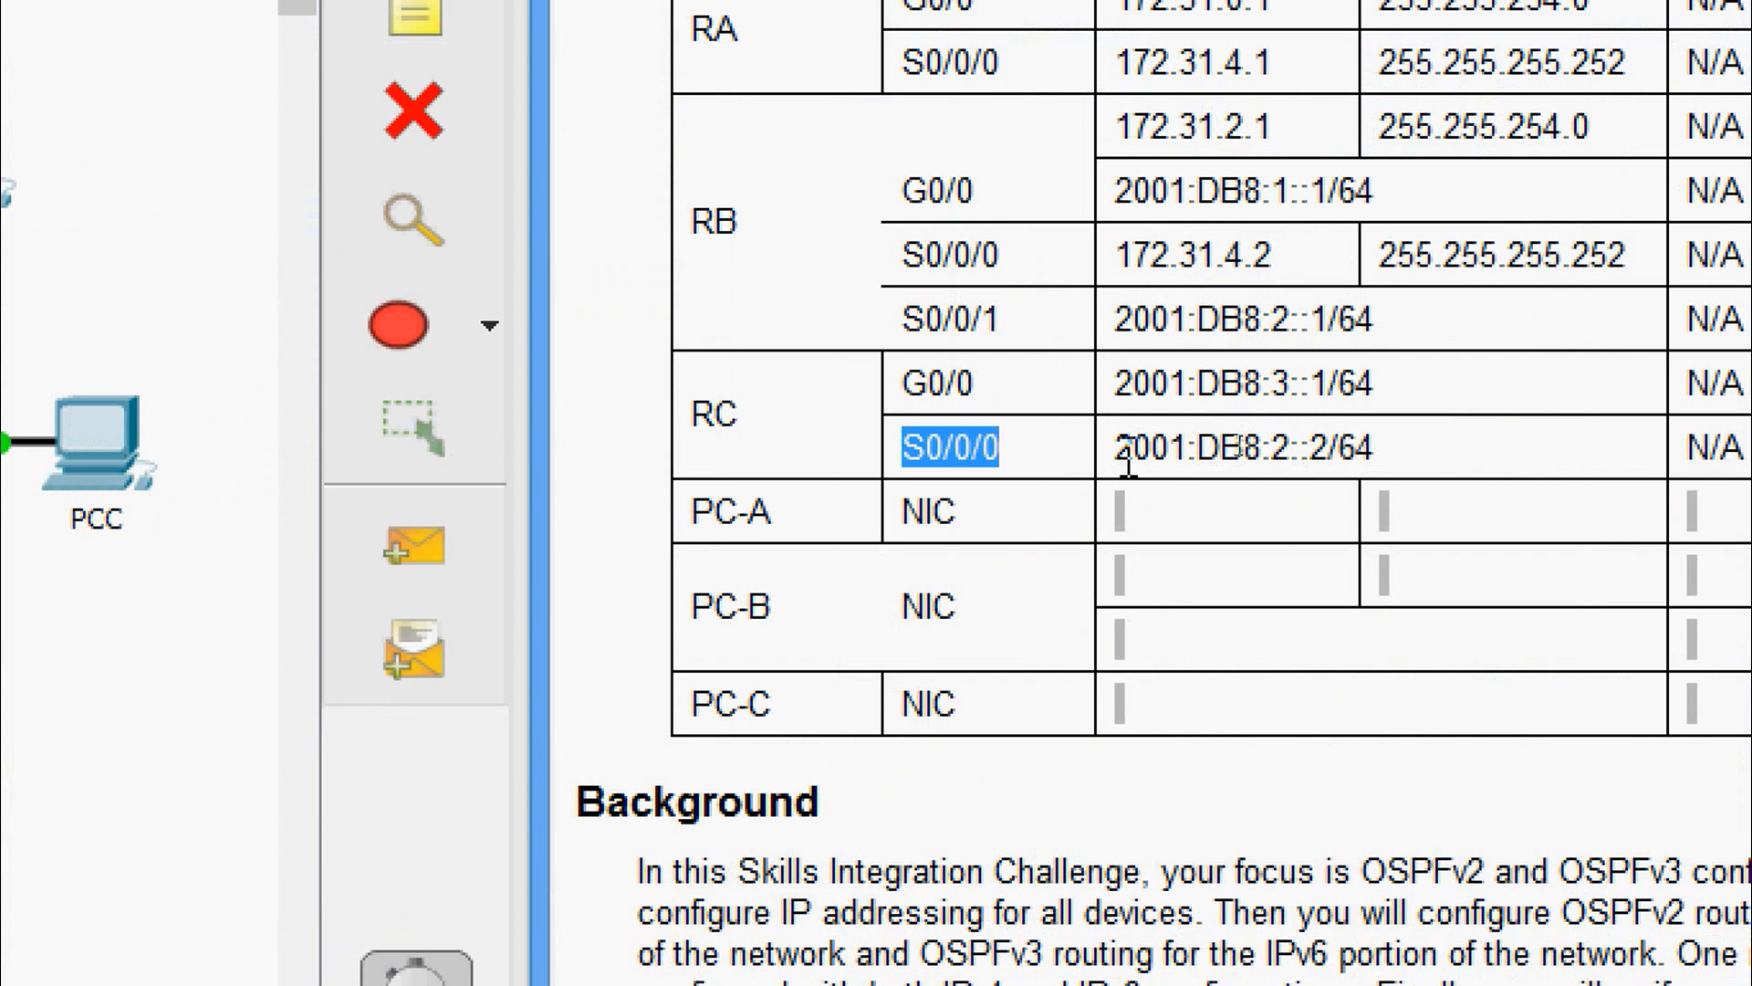
pyautogui.click(1123, 452)
pyautogui.tripleClick(1369, 449)
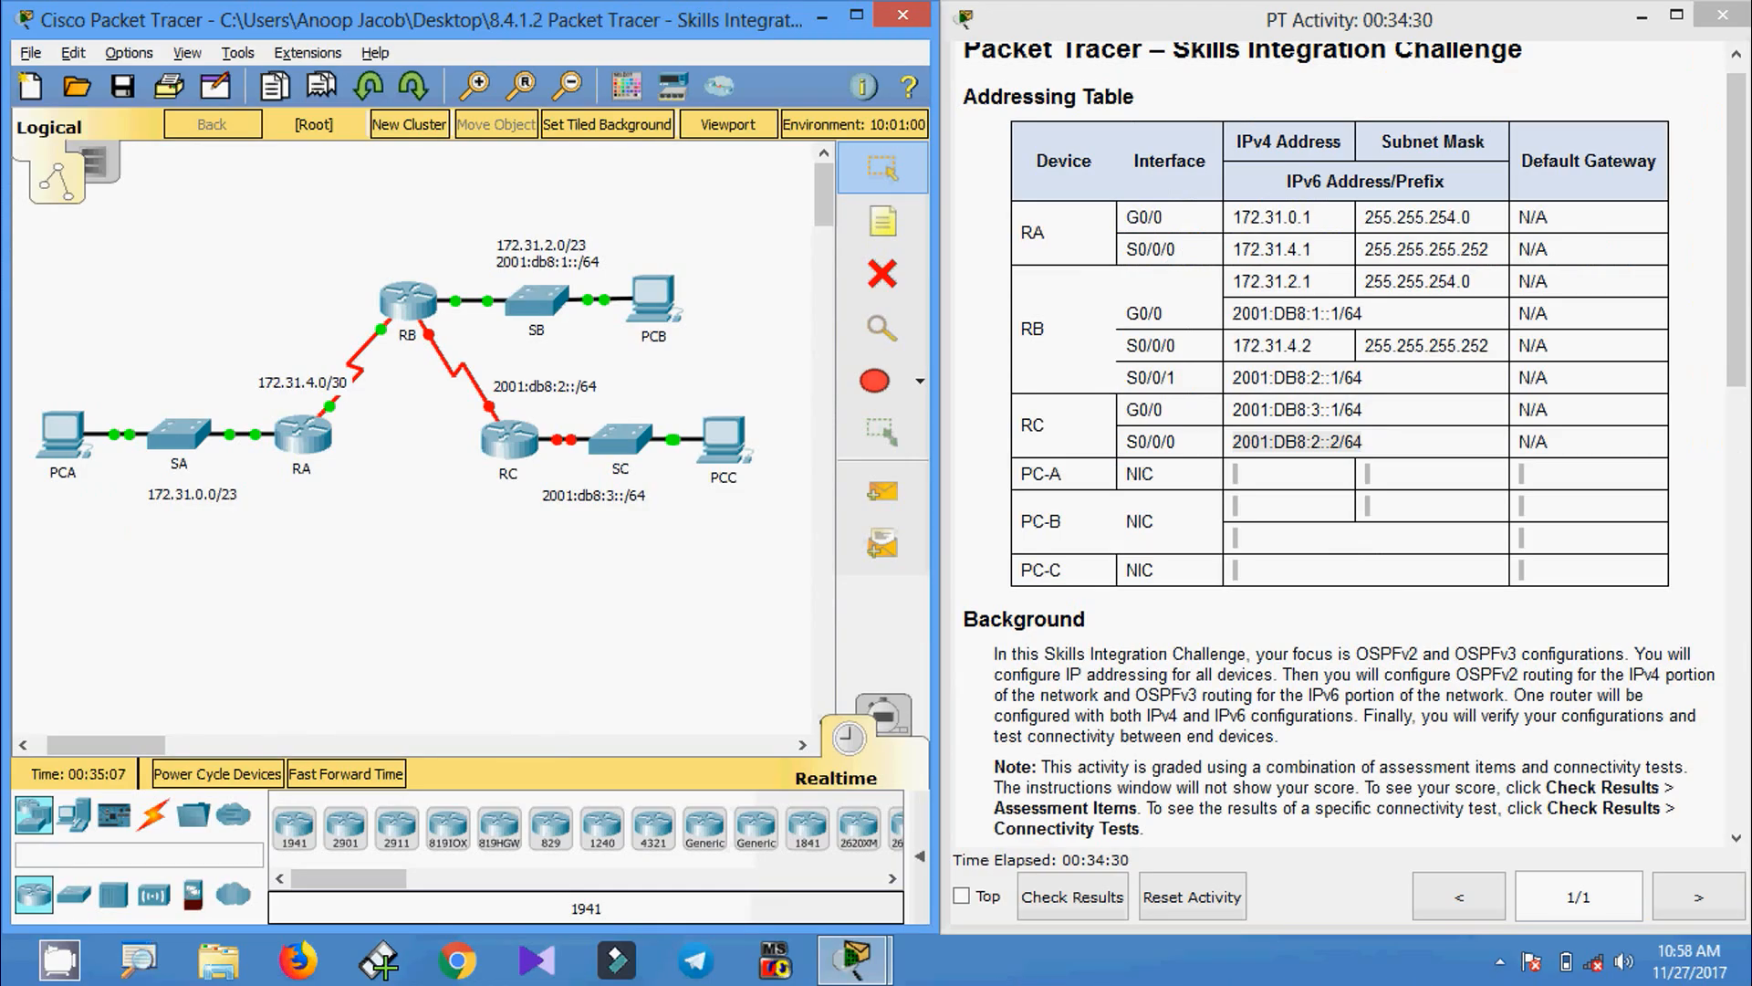
# - Open router RC's command line and enter privileged EXEC mode
pyautogui.click(508, 438)
pyautogui.click(722, 167)
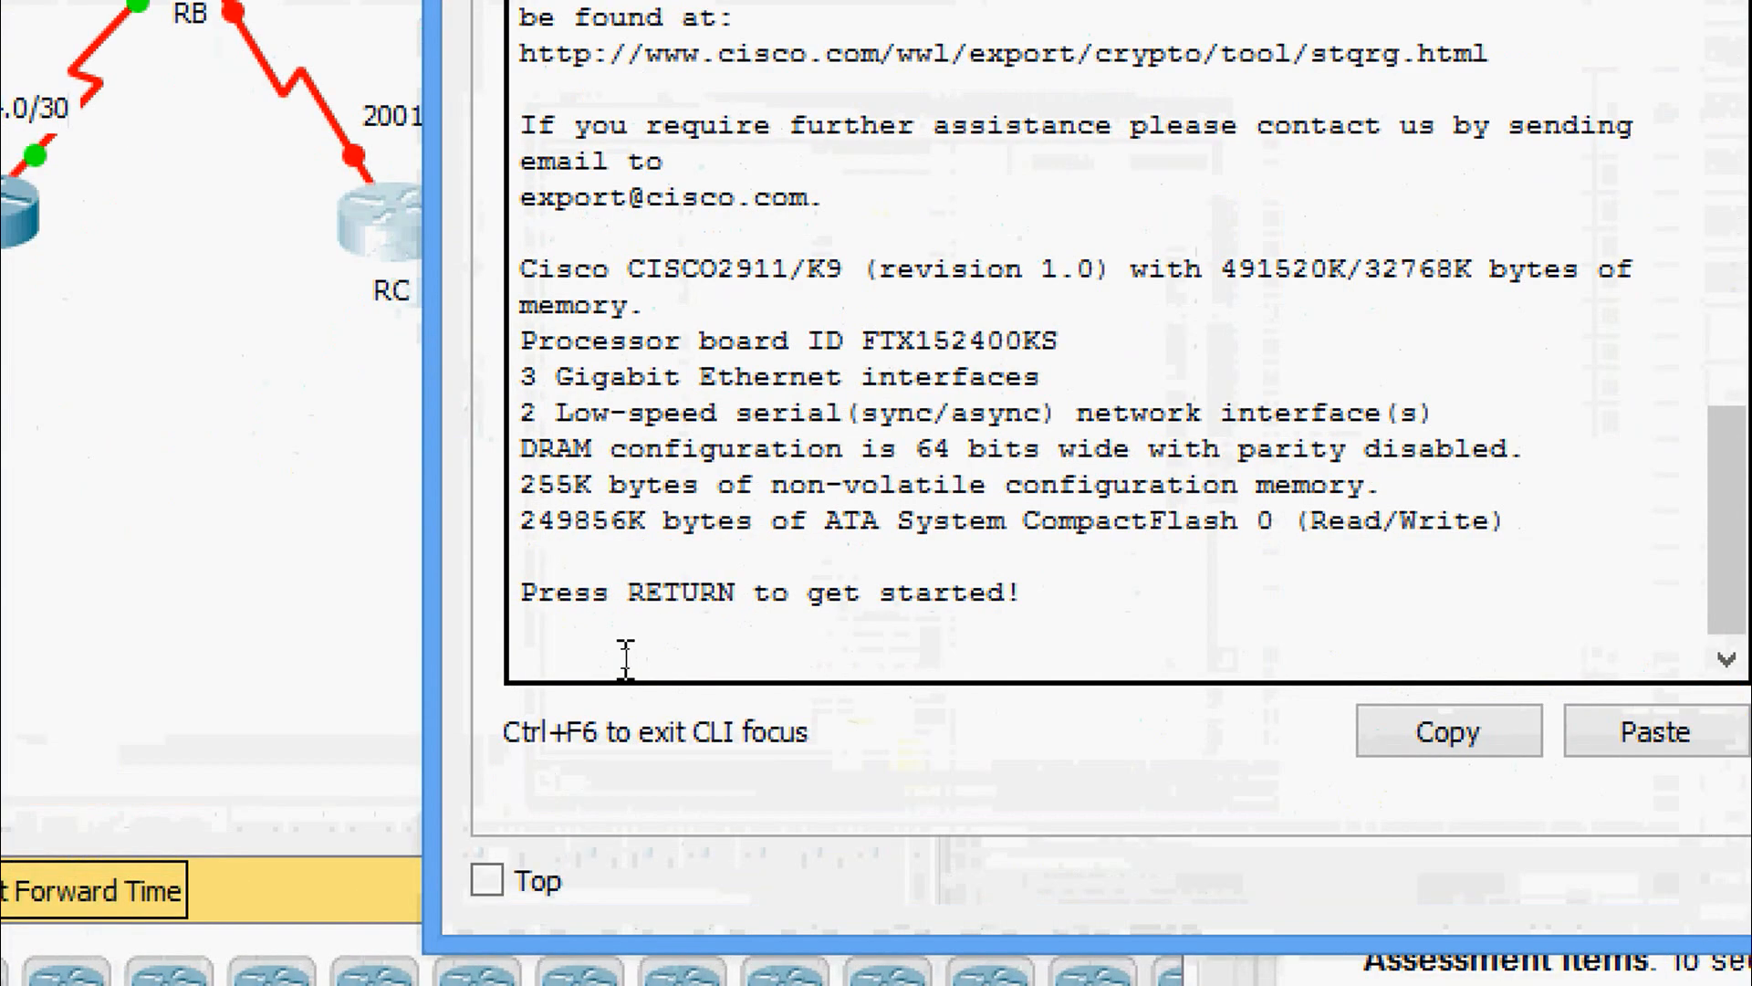
pyautogui.press('Return')
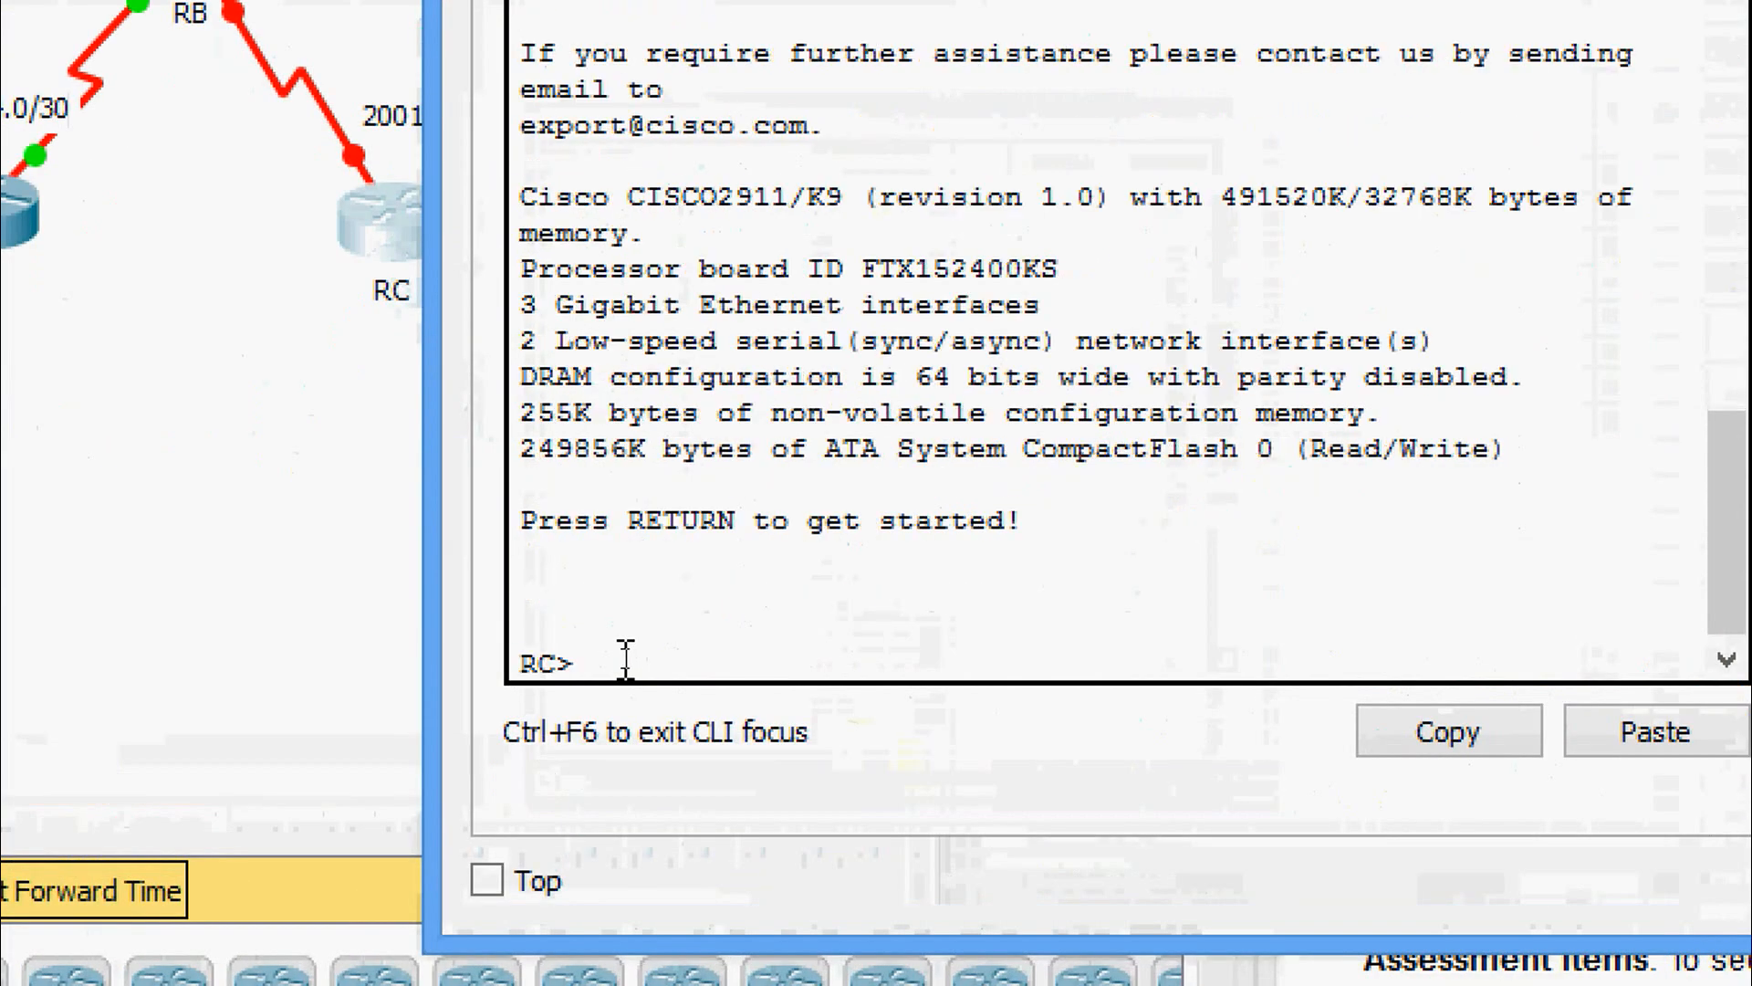
pyautogui.write('ena')
pyautogui.press('Tab')
pyautogui.write('\\')
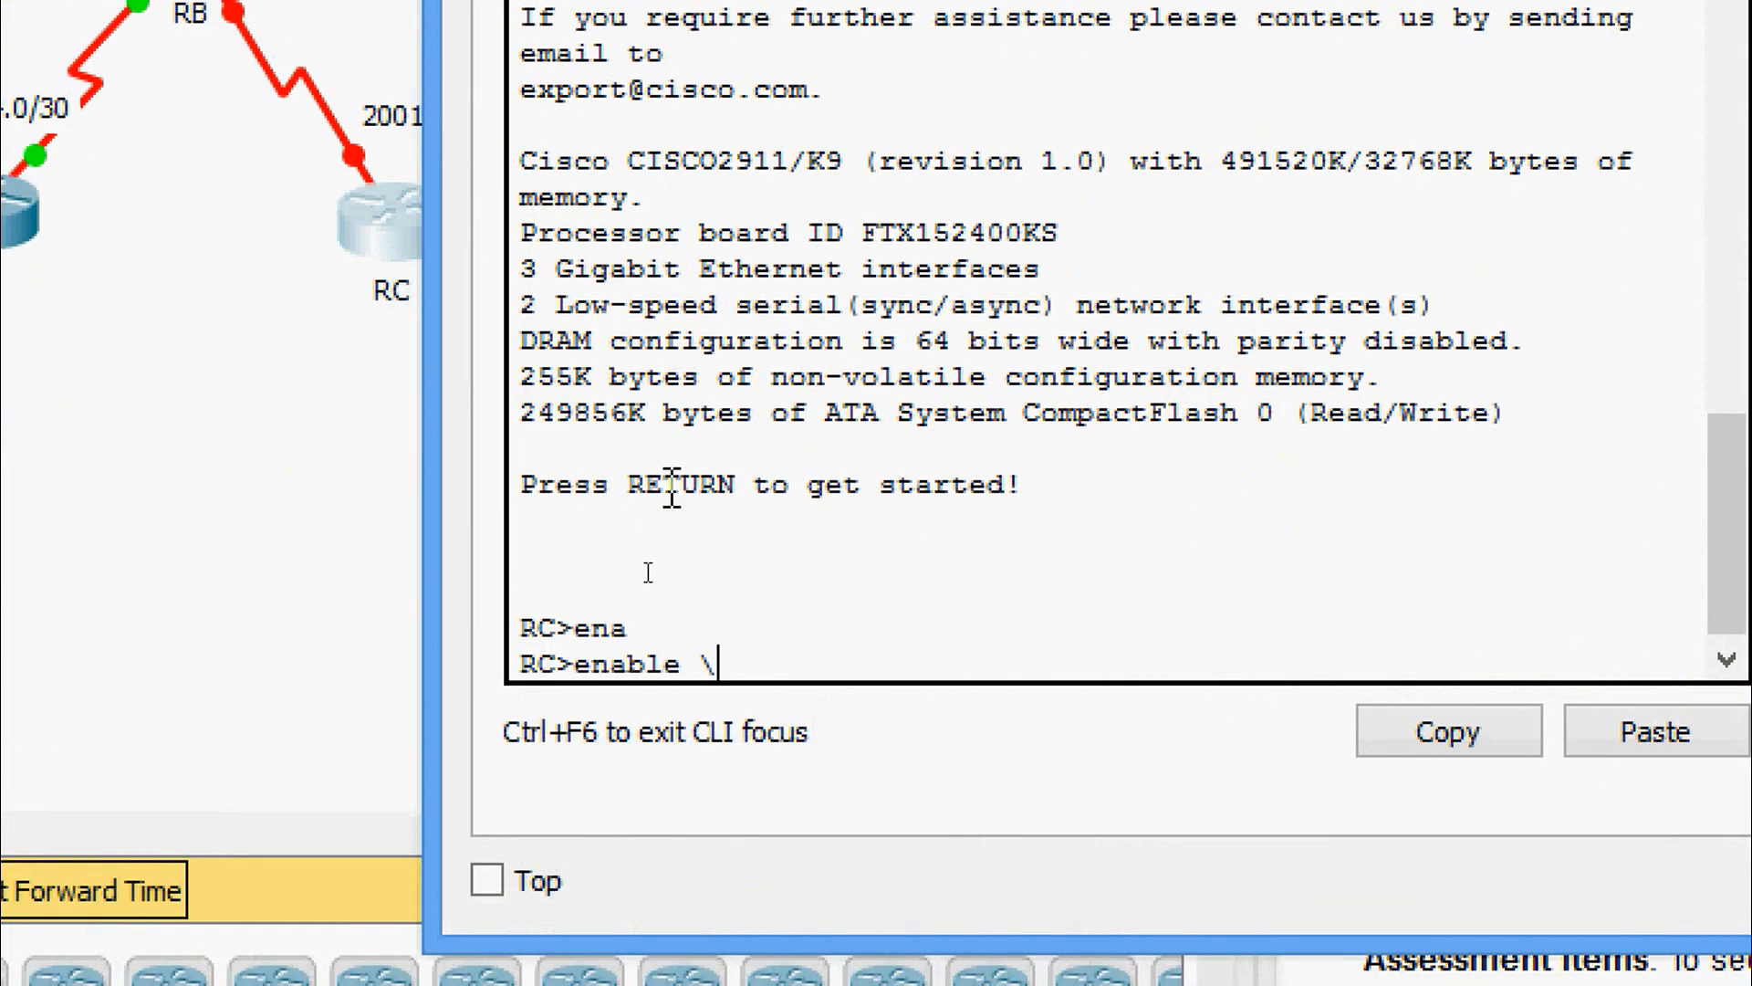
pyautogui.press('Return')
pyautogui.press('Return')
# - Enter global configuration mode on RC with configure terminal
pyautogui.write('conf')
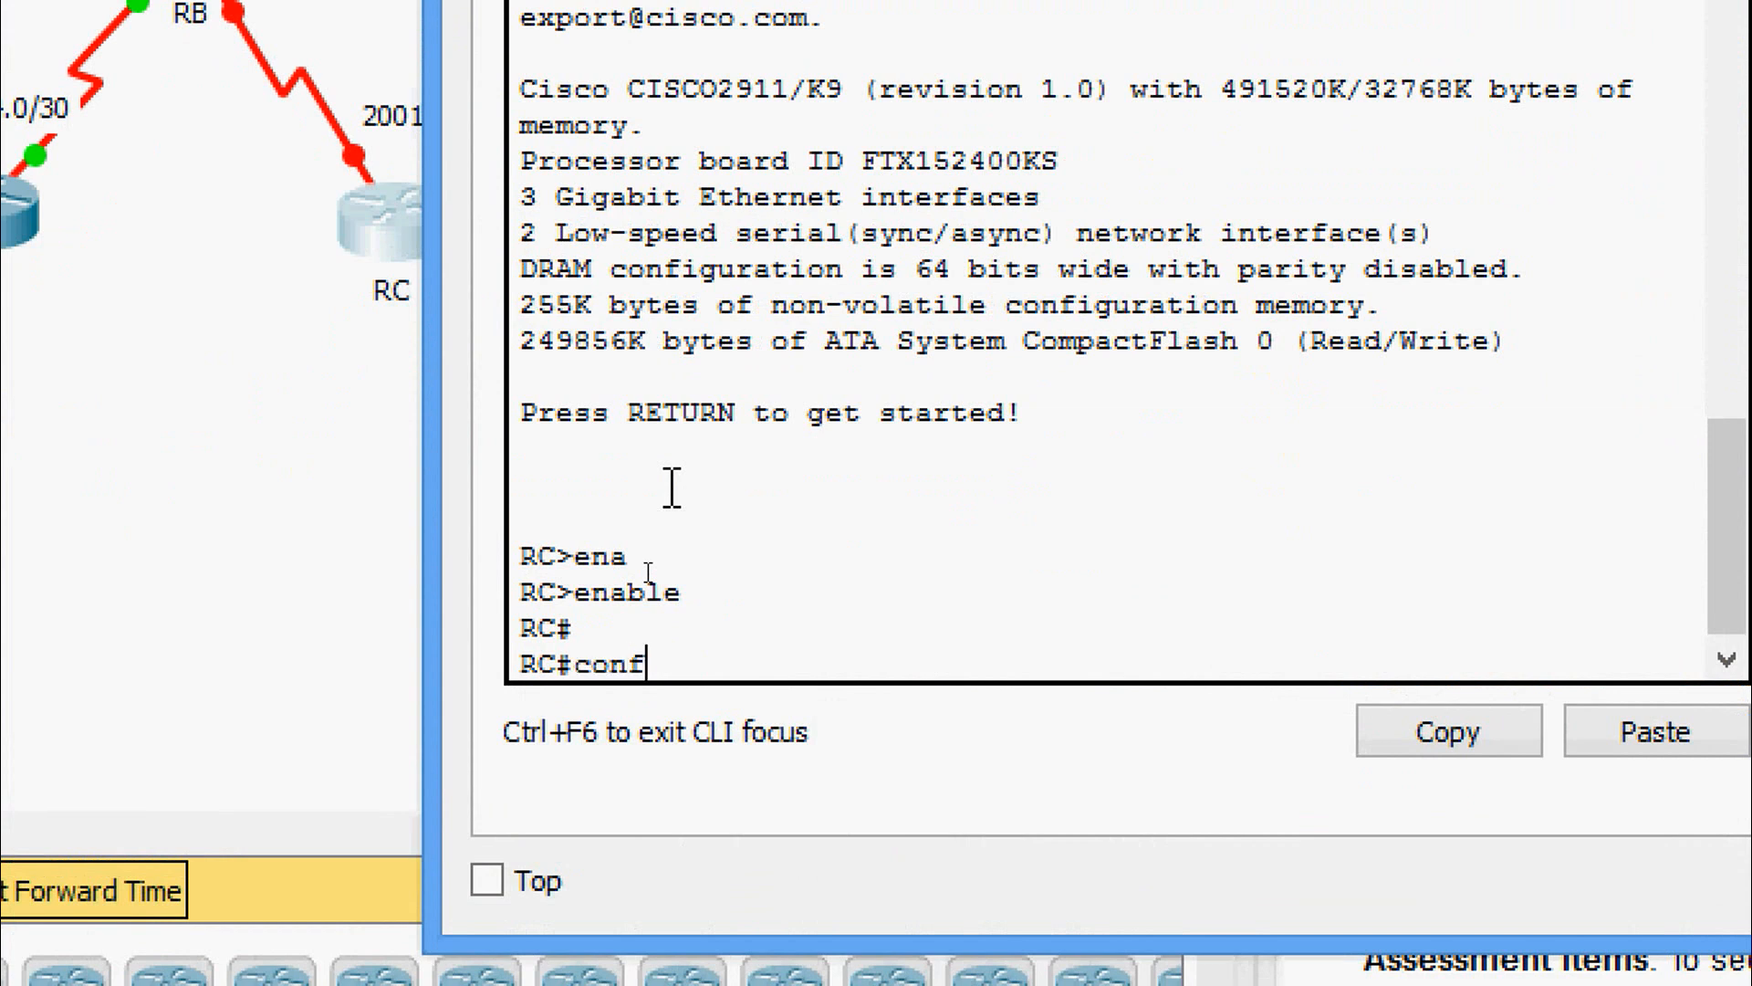
pyautogui.press('Tab')
pyautogui.write('t')
pyautogui.press('Tab')
pyautogui.press('Return')
pyautogui.press('Return')
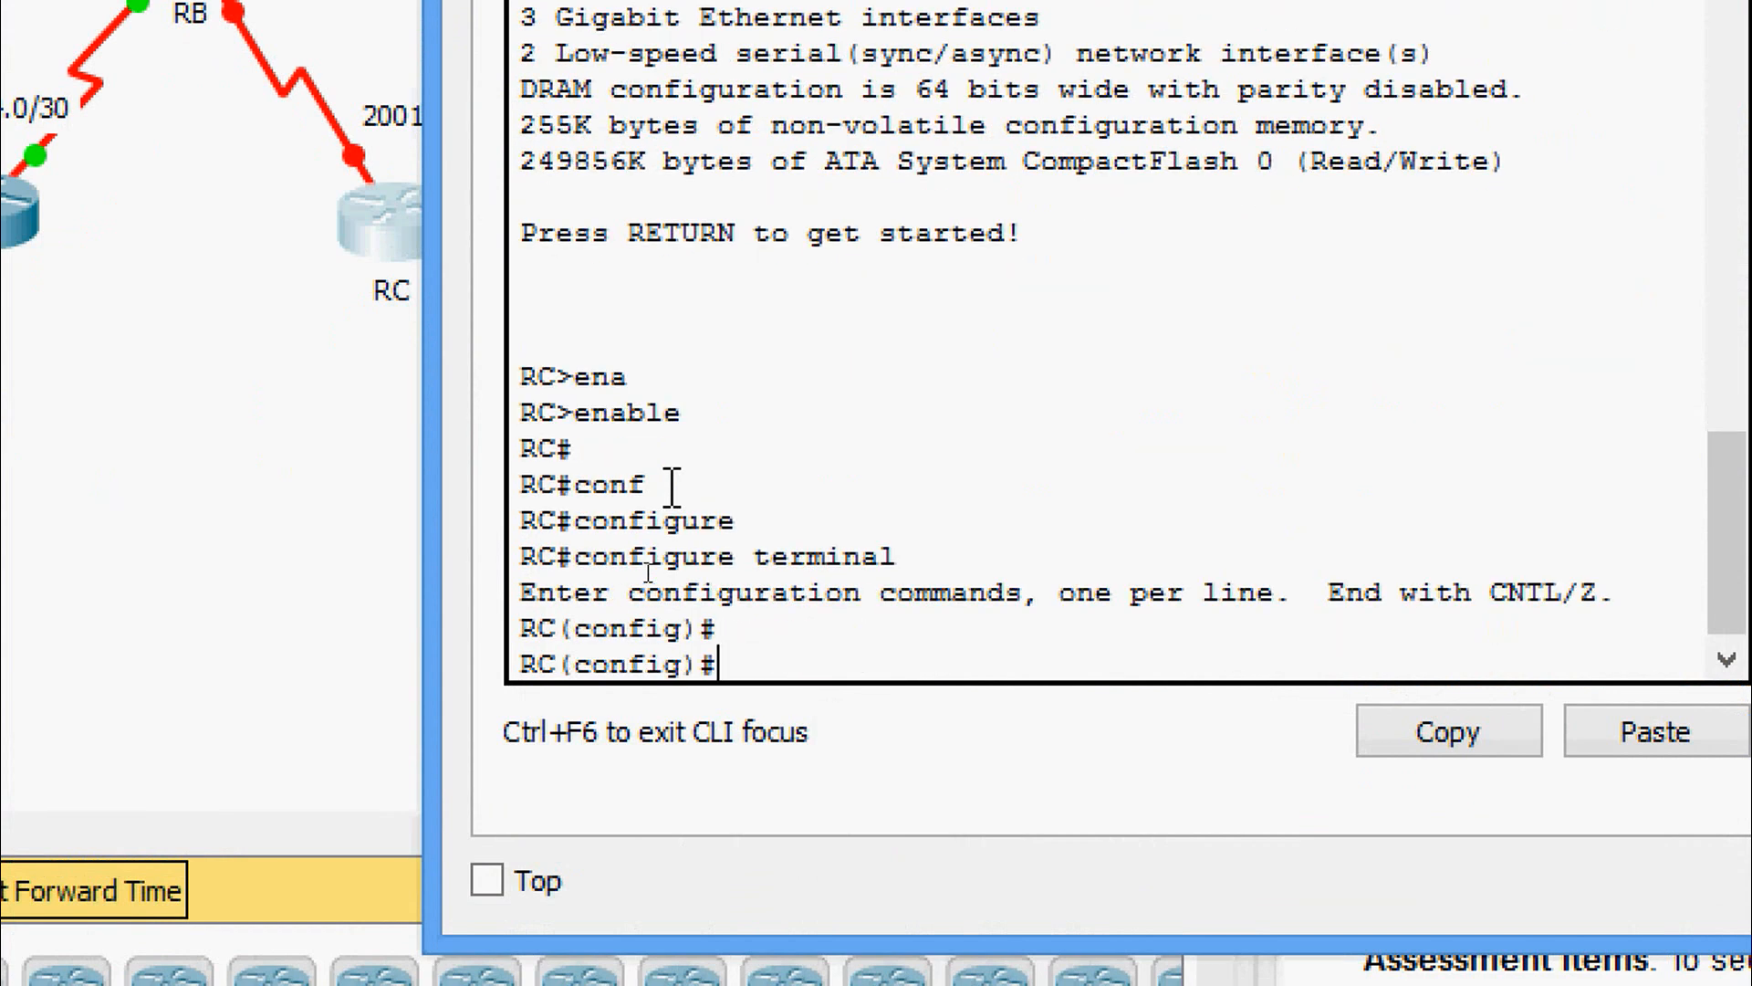
# - Enable IPv6 unicast routing on RC
pyautogui.write('ipv')
pyautogui.press('Tab')
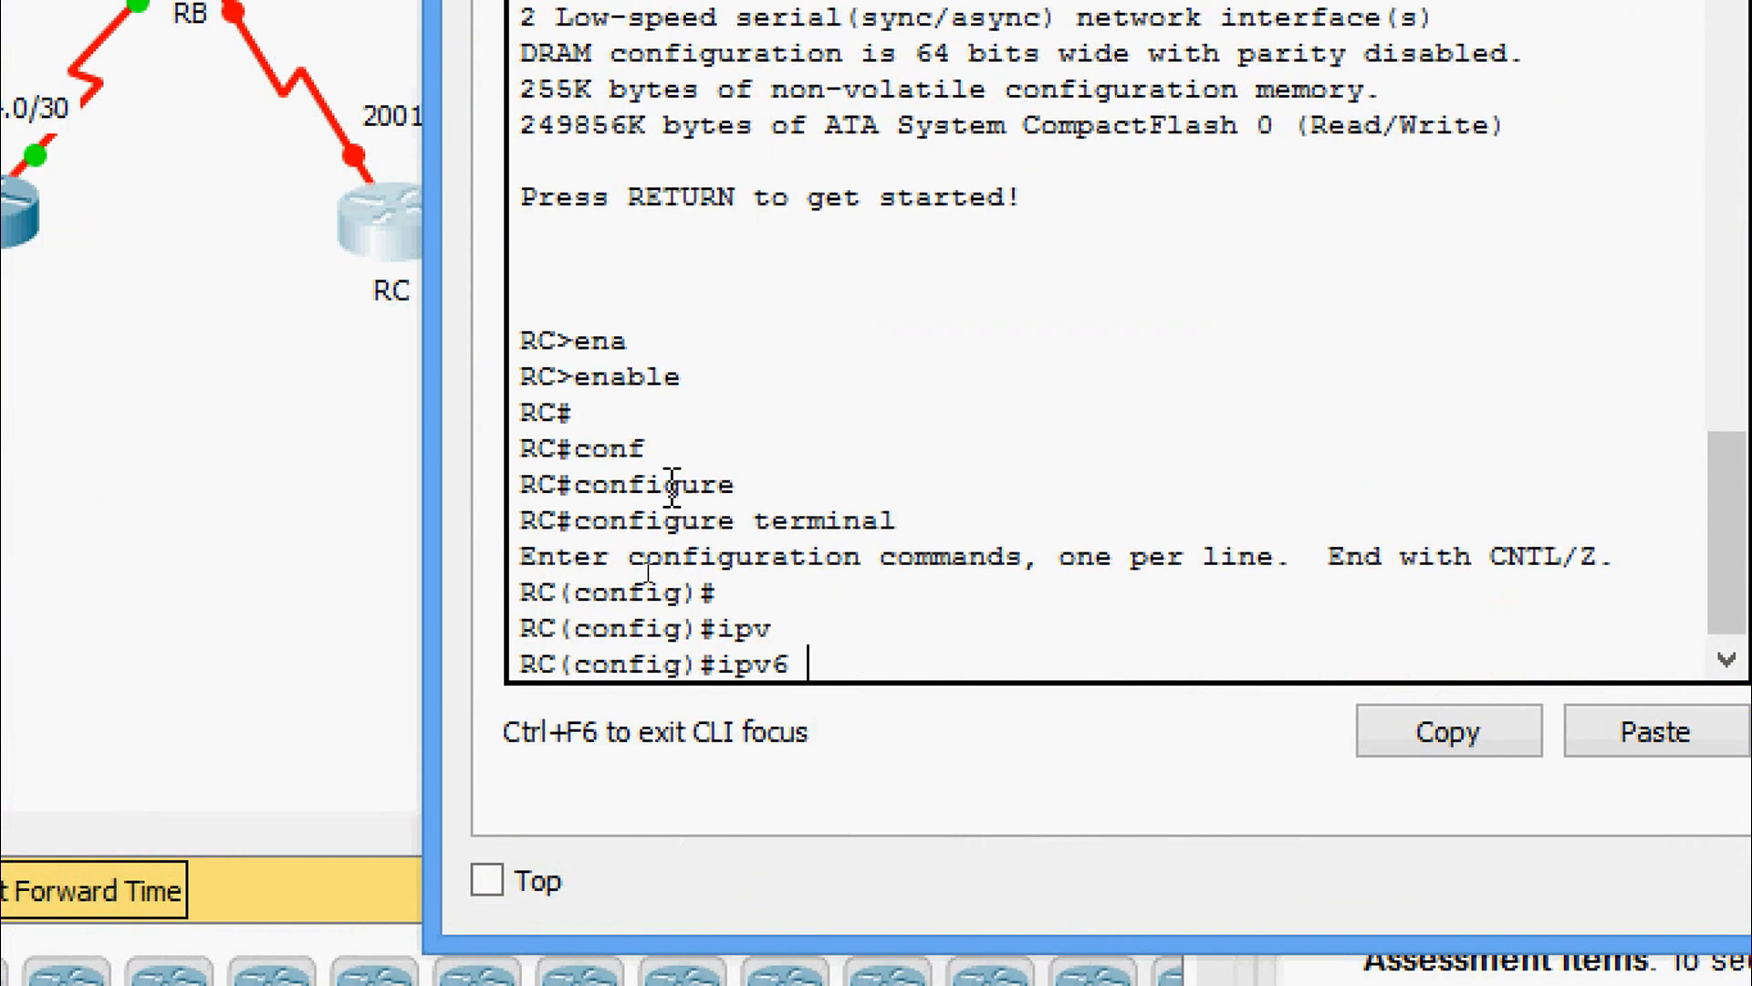
pyautogui.write('n')
pyautogui.press('BackSpace')
pyautogui.write('uni')
pyautogui.press('Tab')
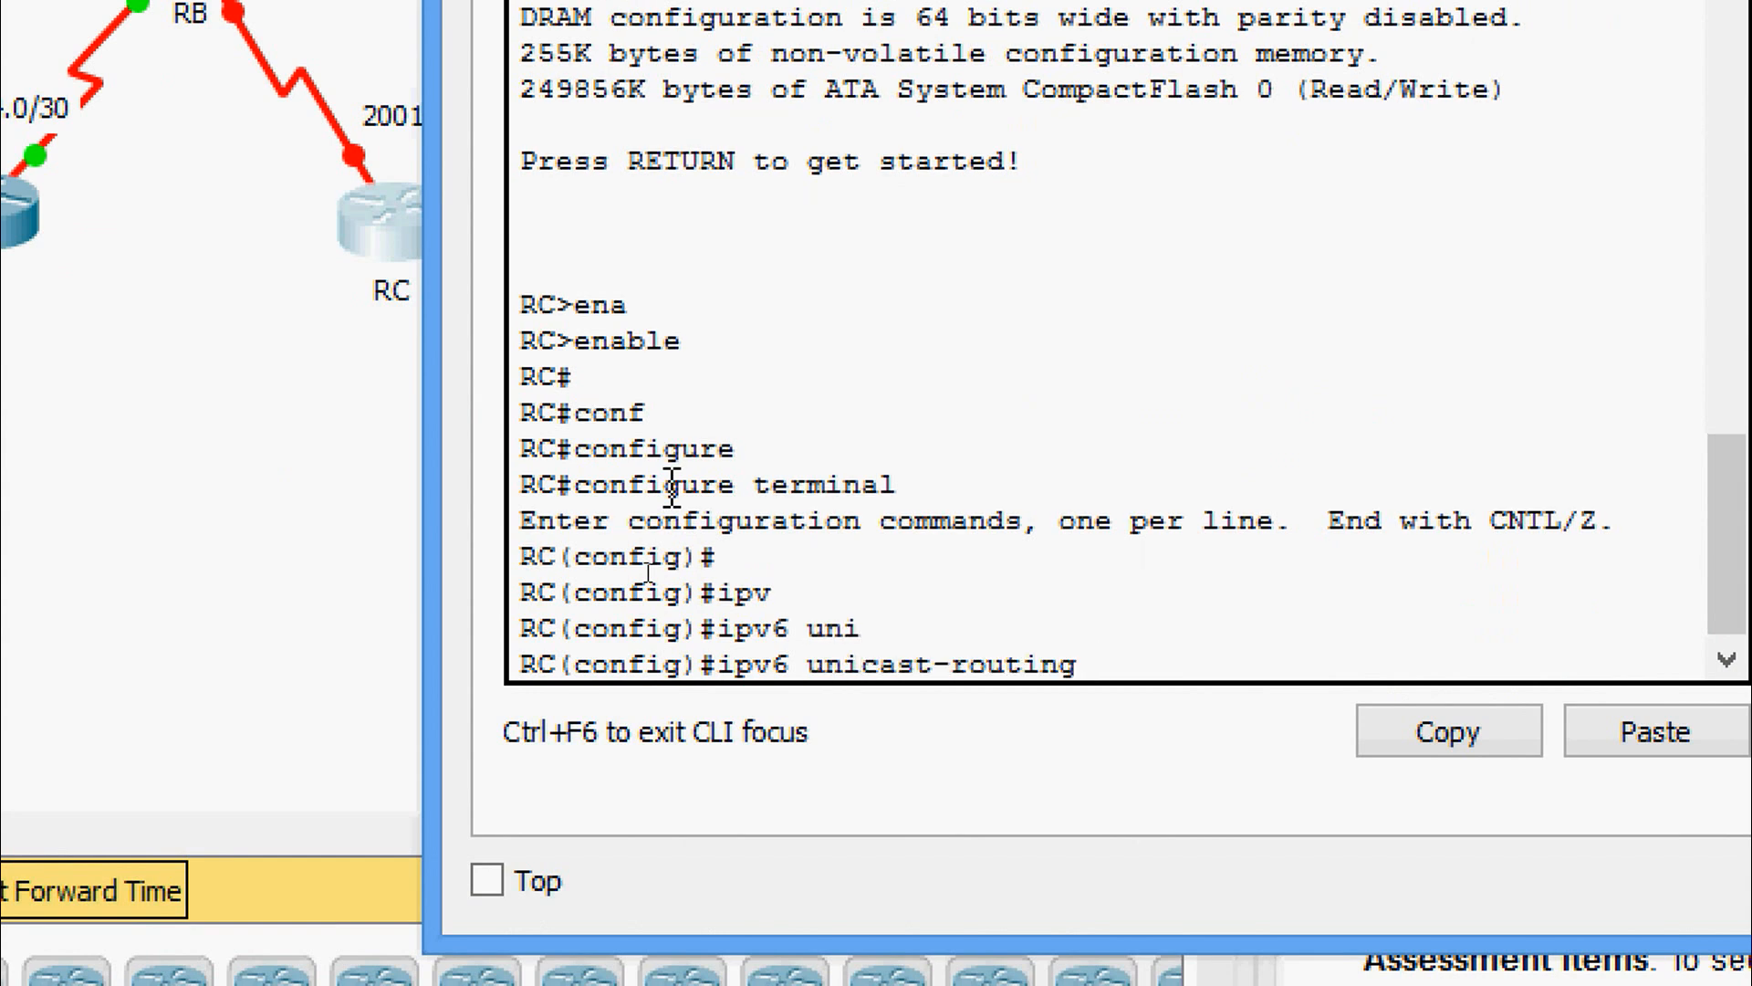
pyautogui.press('Return')
pyautogui.press('Return')
pyautogui.press('Return')
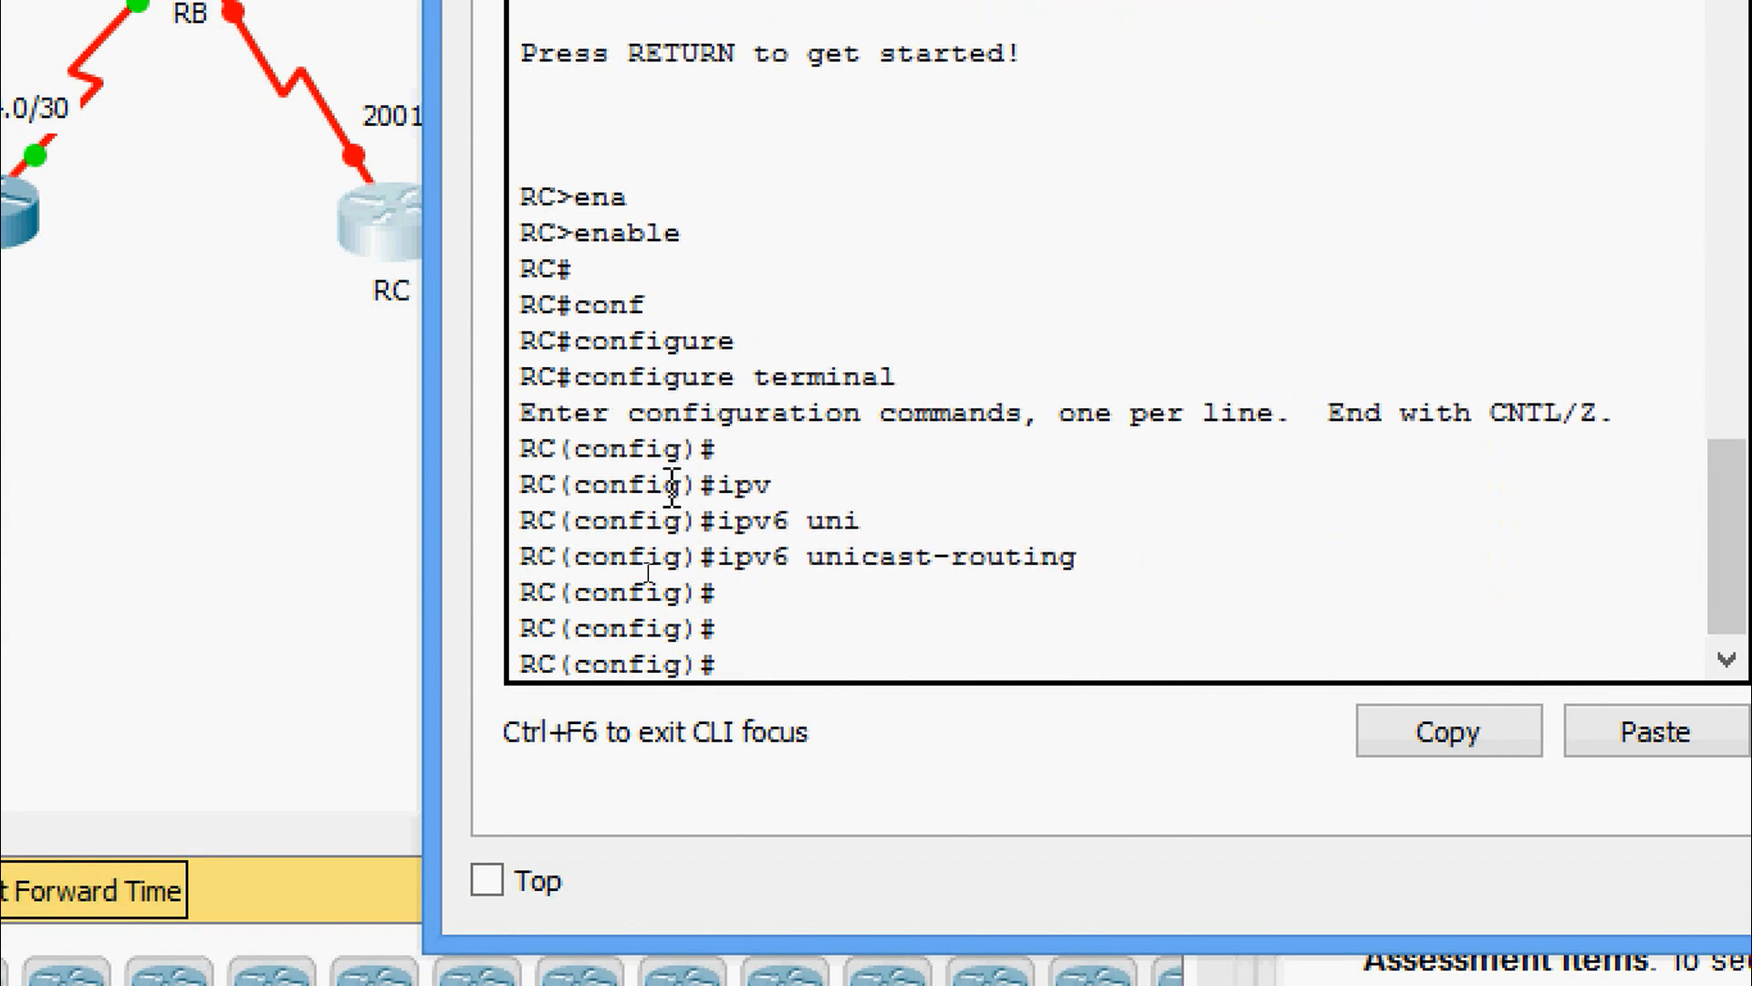
# - Enter interface configuration mode for RC's gigabitEthernet 0/0
pyautogui.write('inter')
pyautogui.press('Tab')
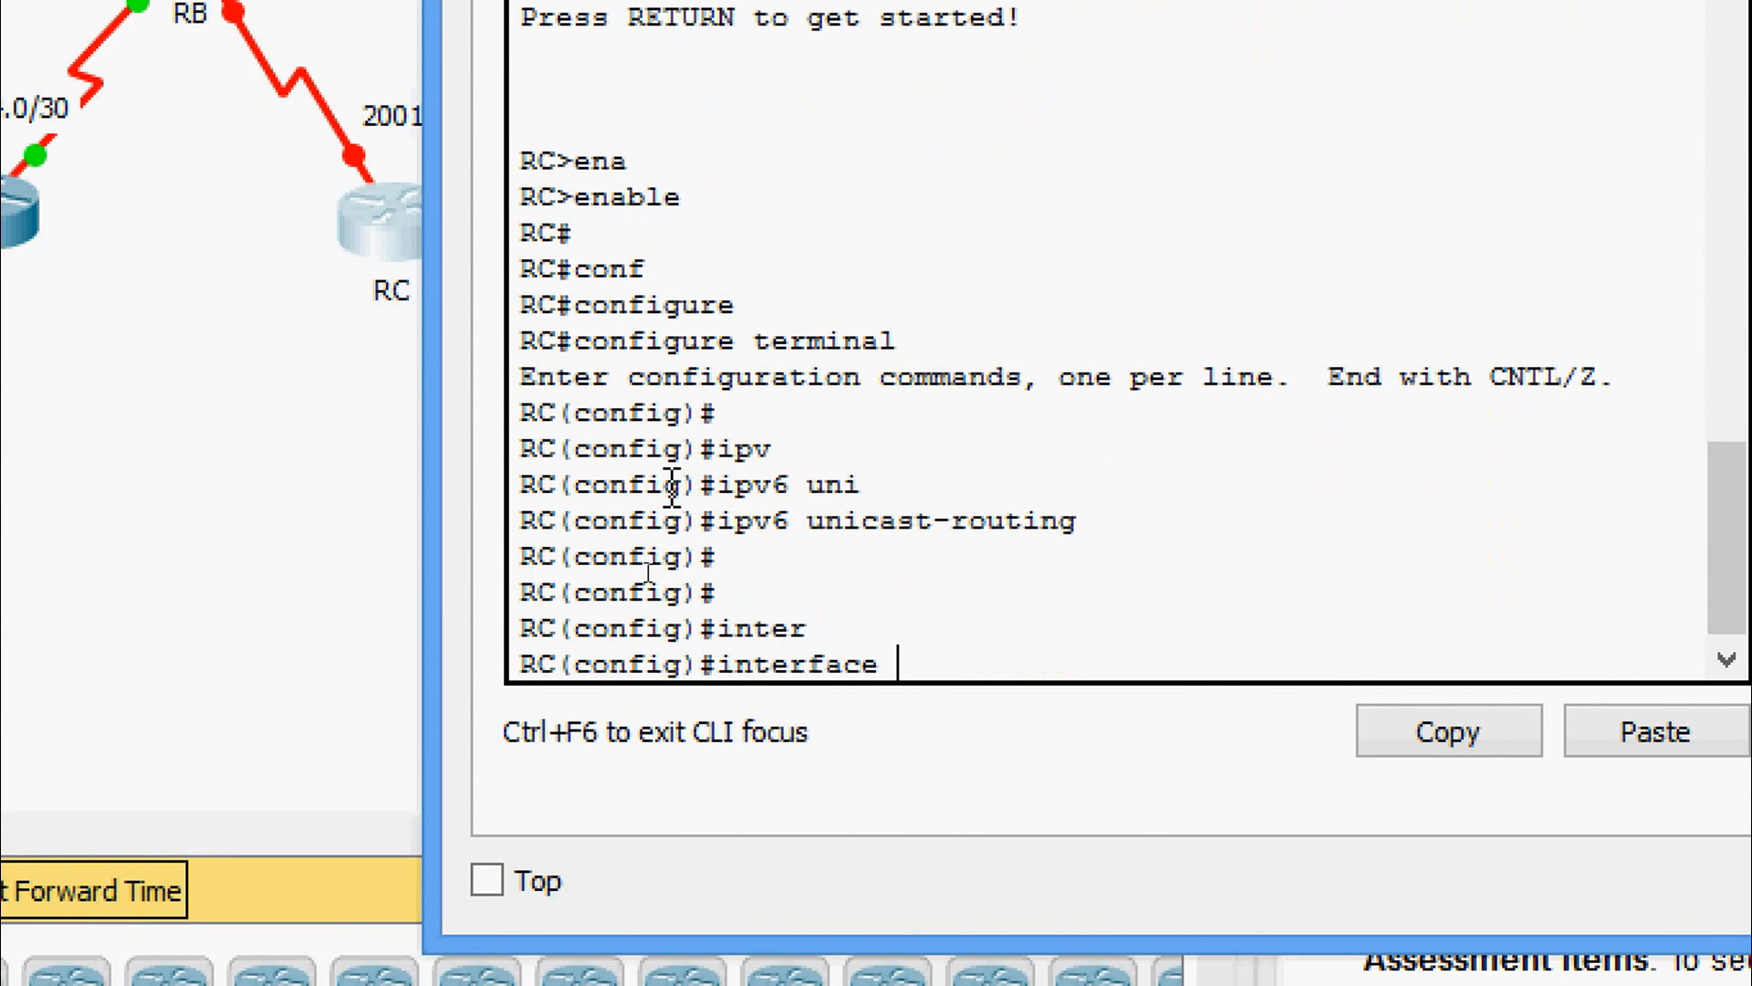
pyautogui.write('gi')
pyautogui.press('Tab')
pyautogui.write('0/0')
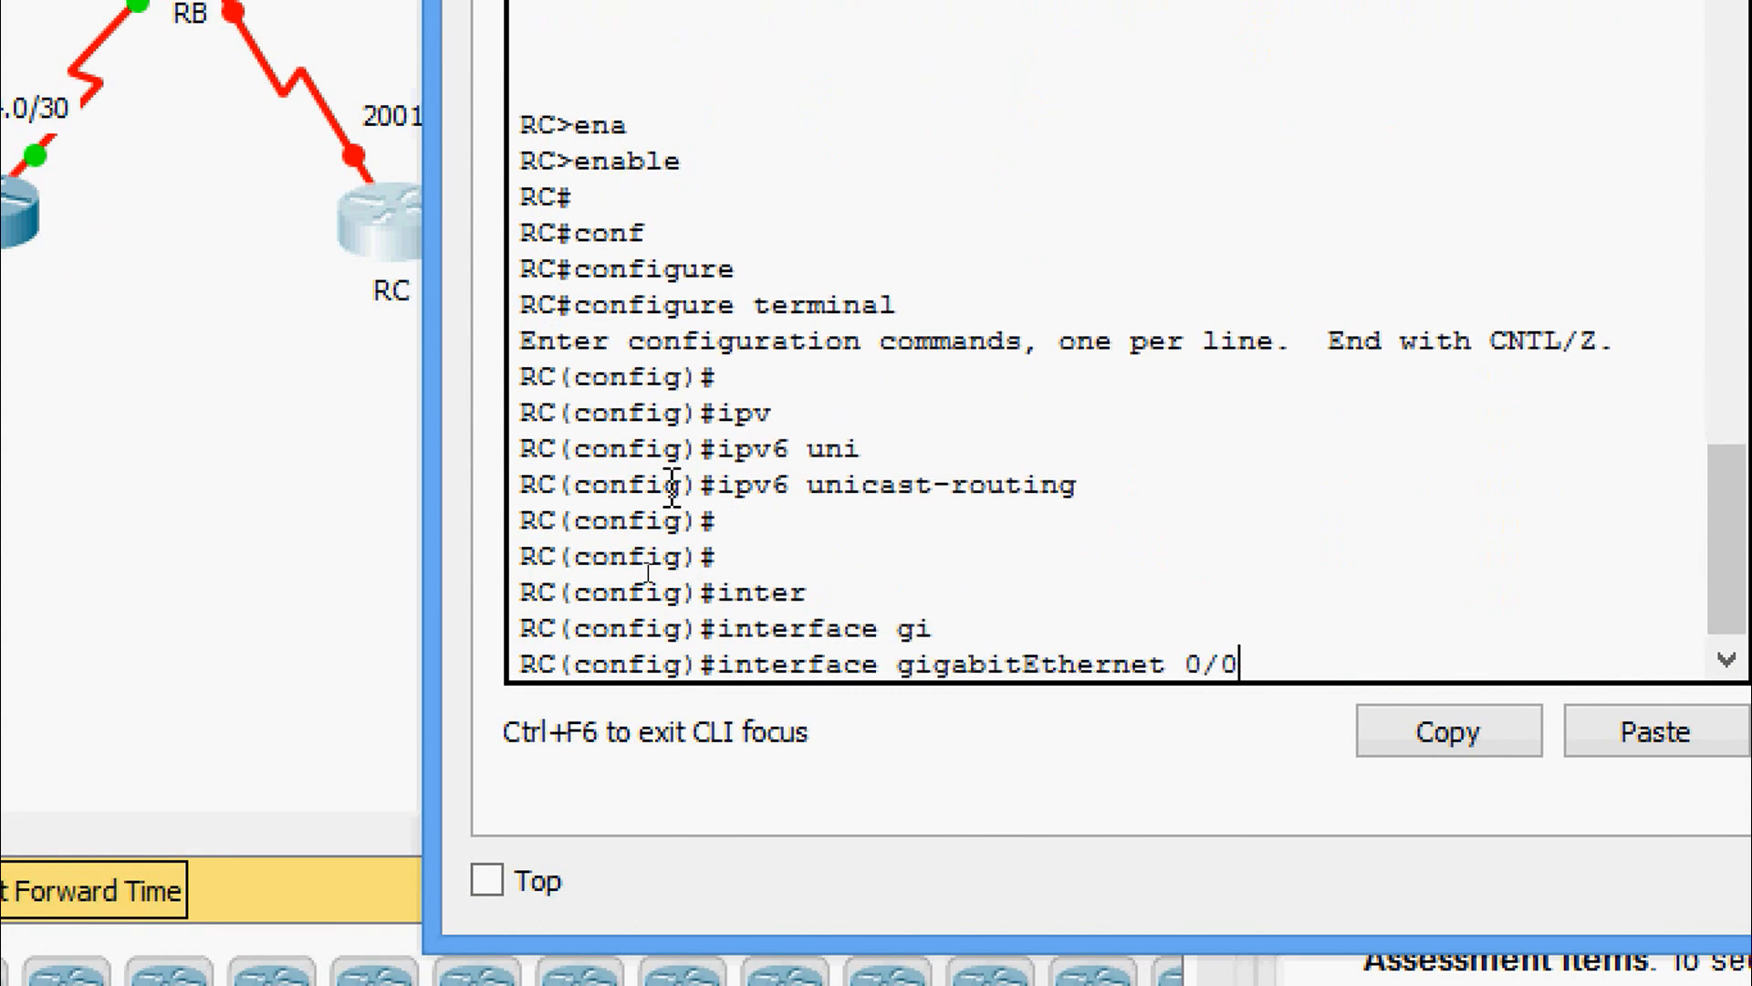
pyautogui.press('Return')
pyautogui.press('Return')
# - Assign the IPv6 address 2001:DB8:3::1/64 from the Addressing Table to RC's G0/0 interface
pyautogui.write('ipv')
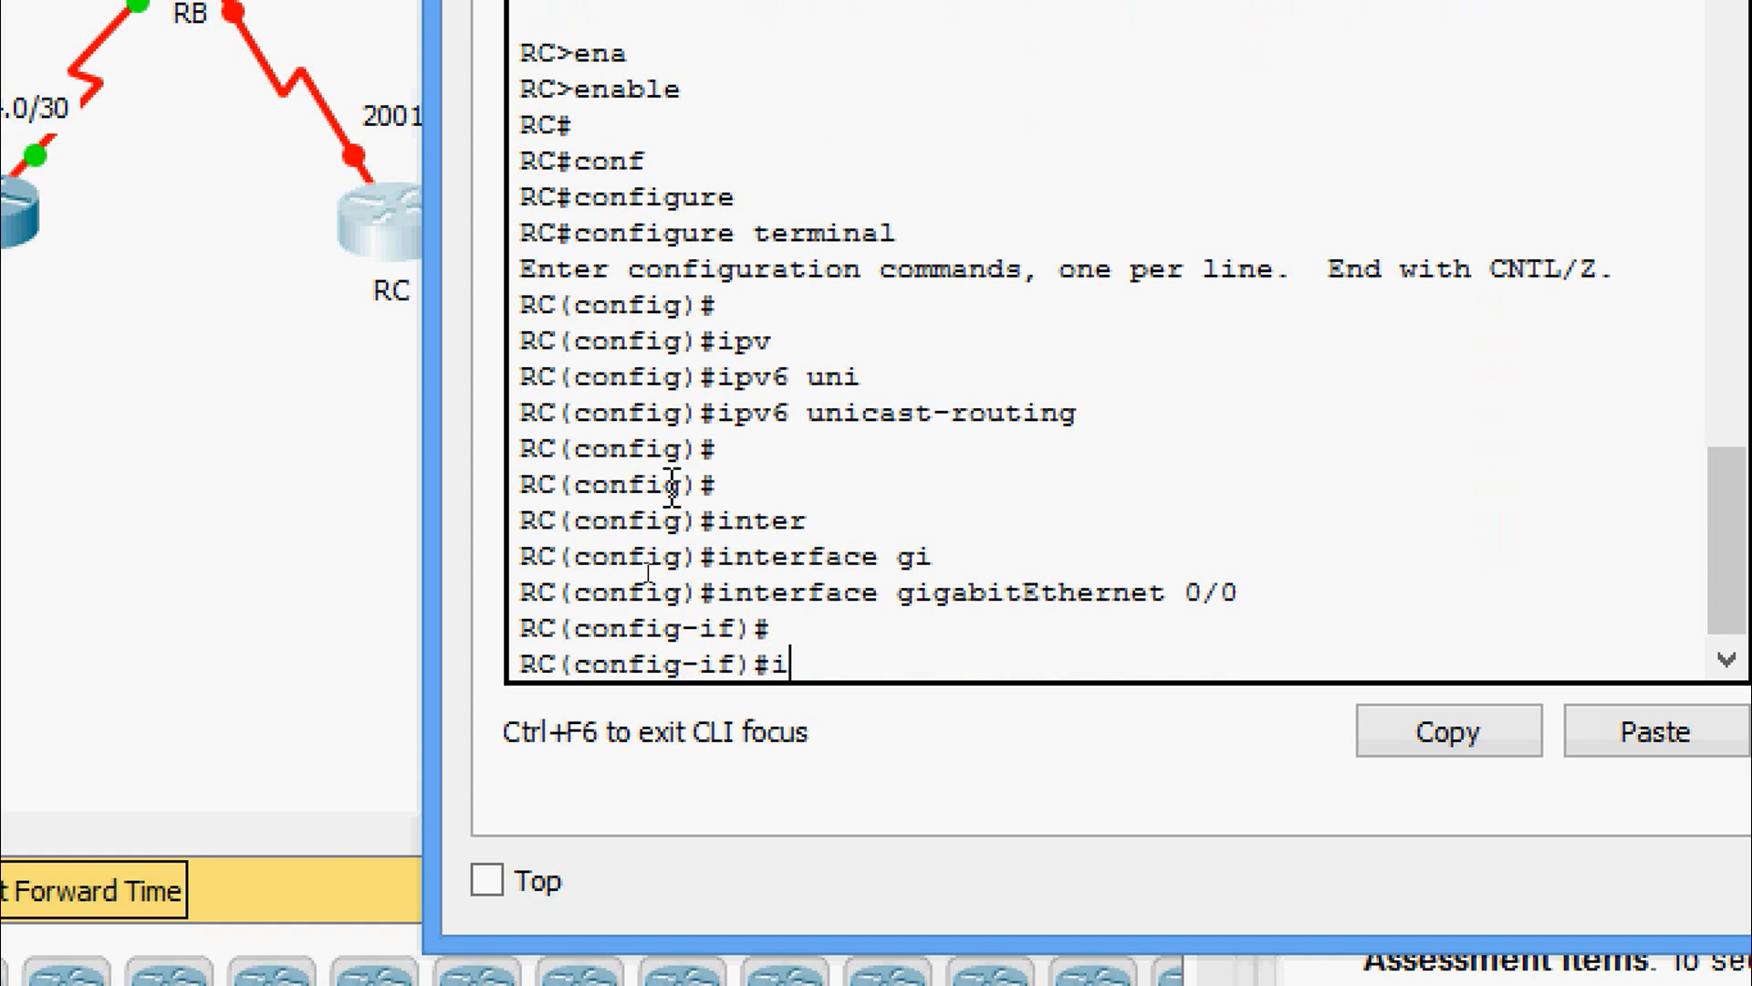
pyautogui.press('Tab')
pyautogui.write('ad')
pyautogui.press('Tab')
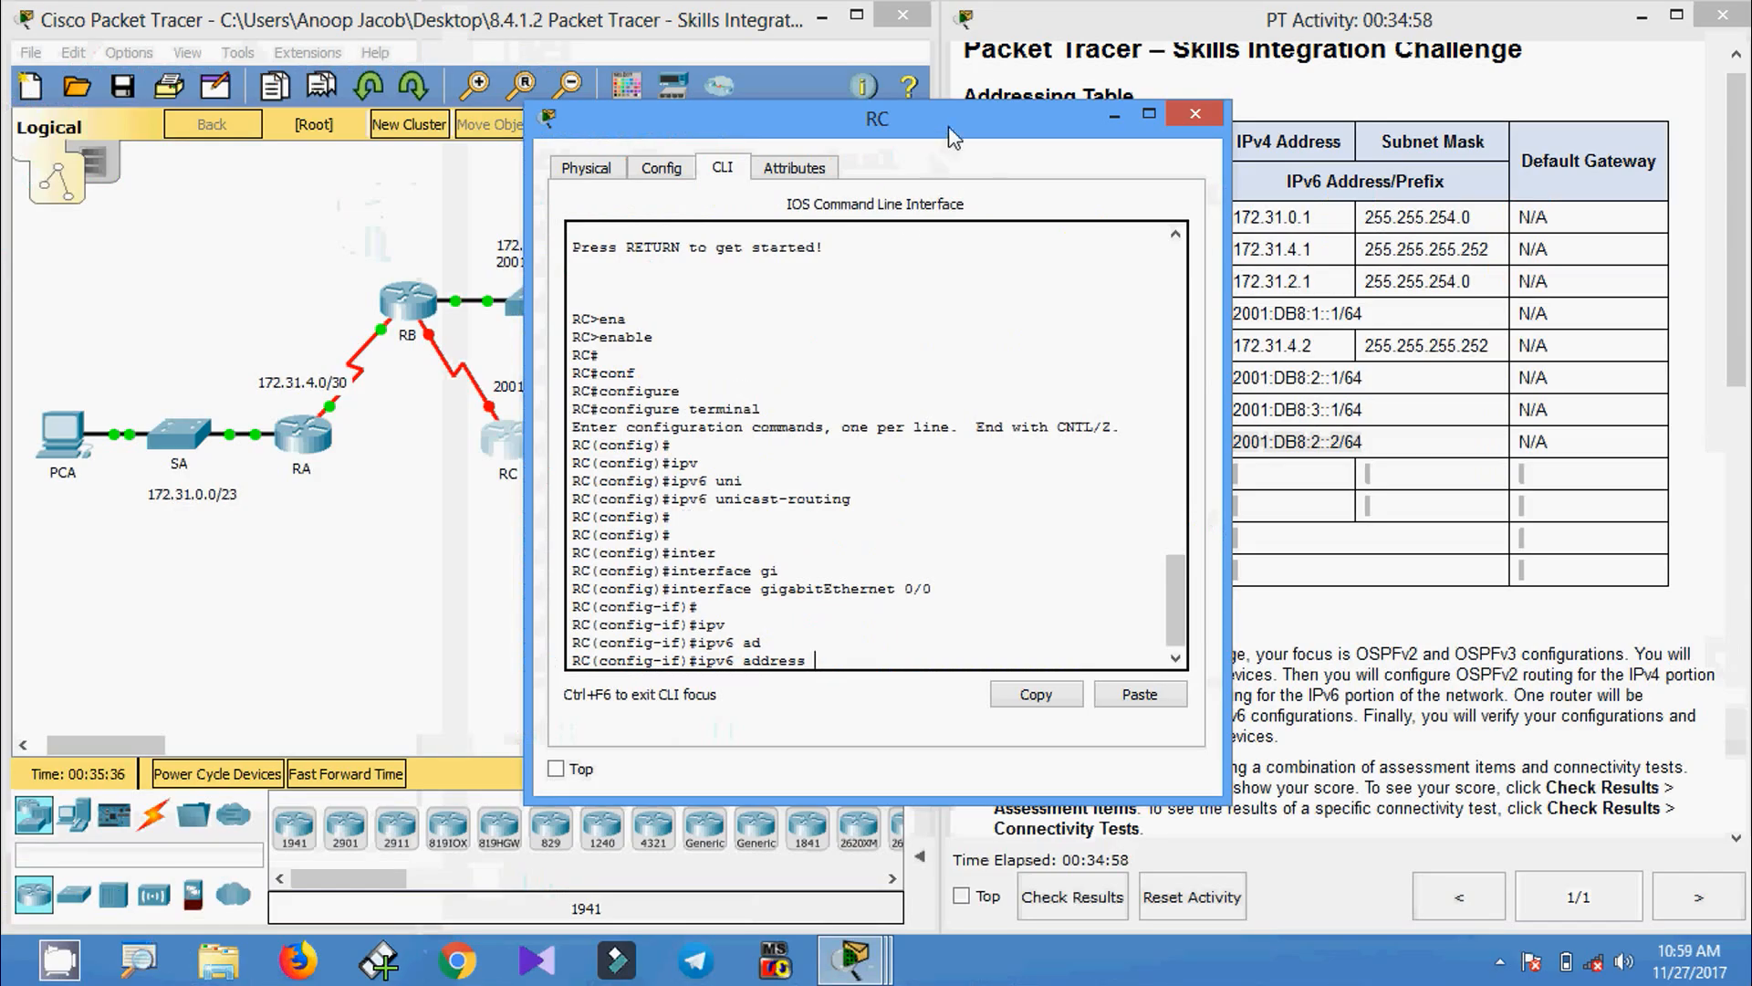
pyautogui.moveTo(954, 137); pyautogui.dragTo(716, 127)
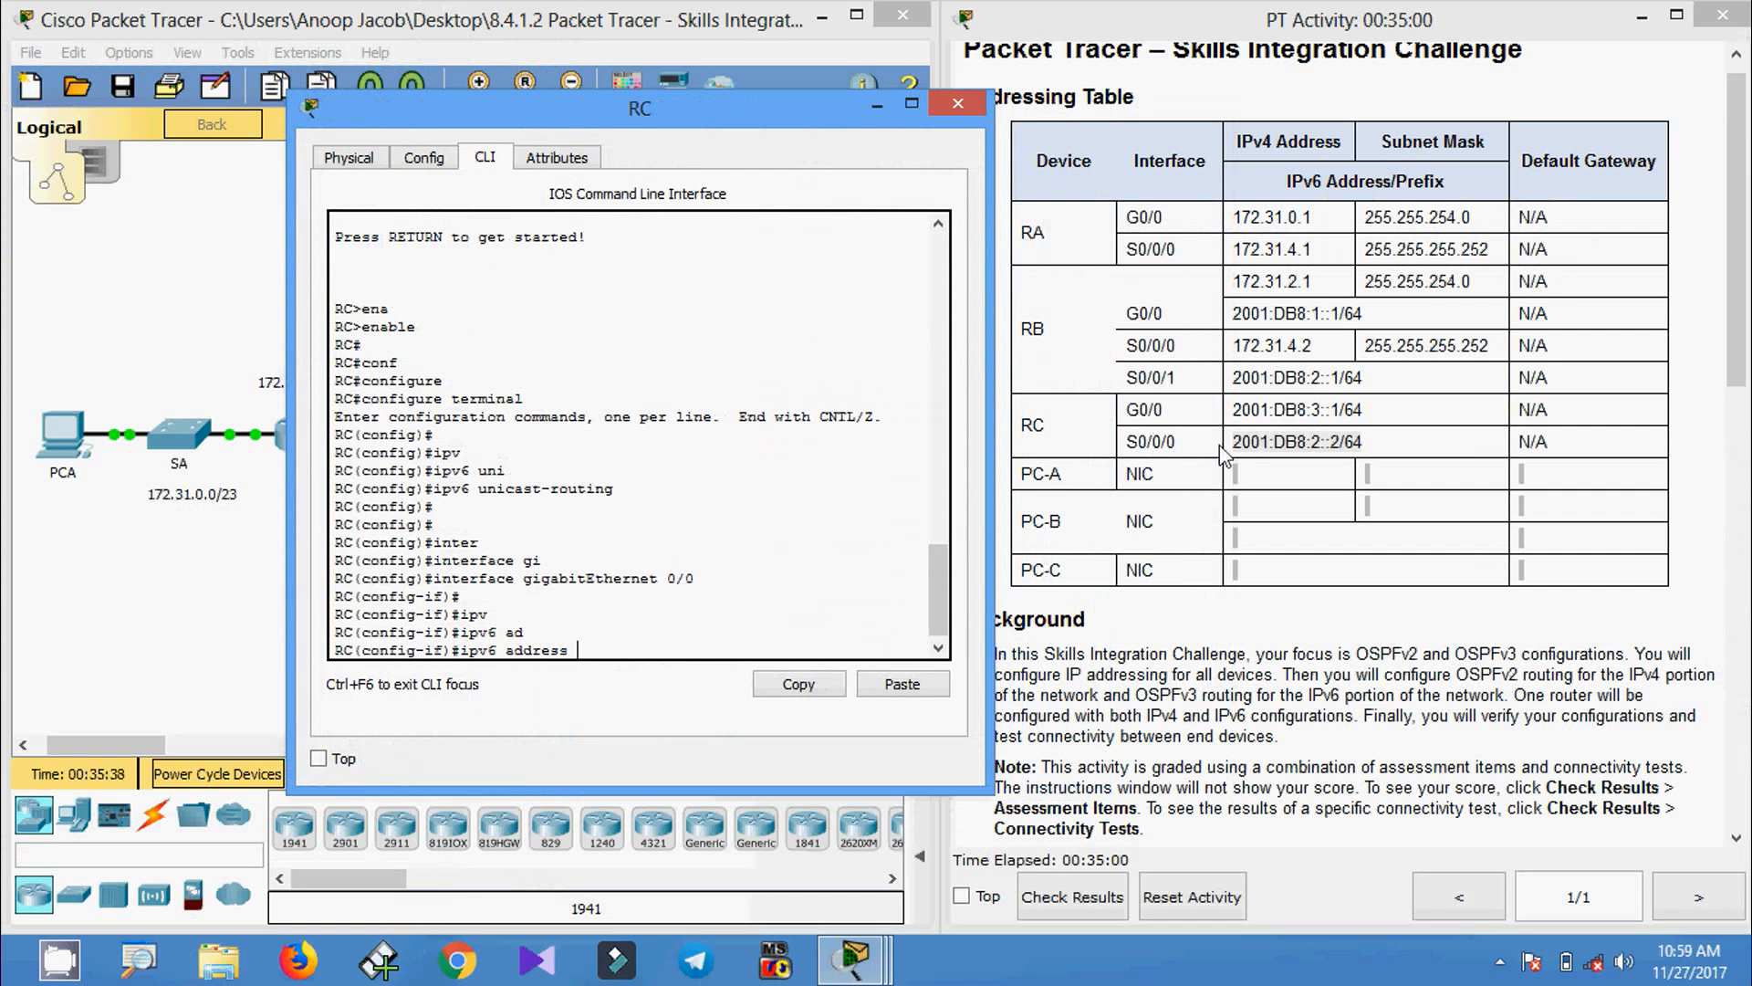
pyautogui.moveTo(1232, 408); pyautogui.dragTo(1361, 407)
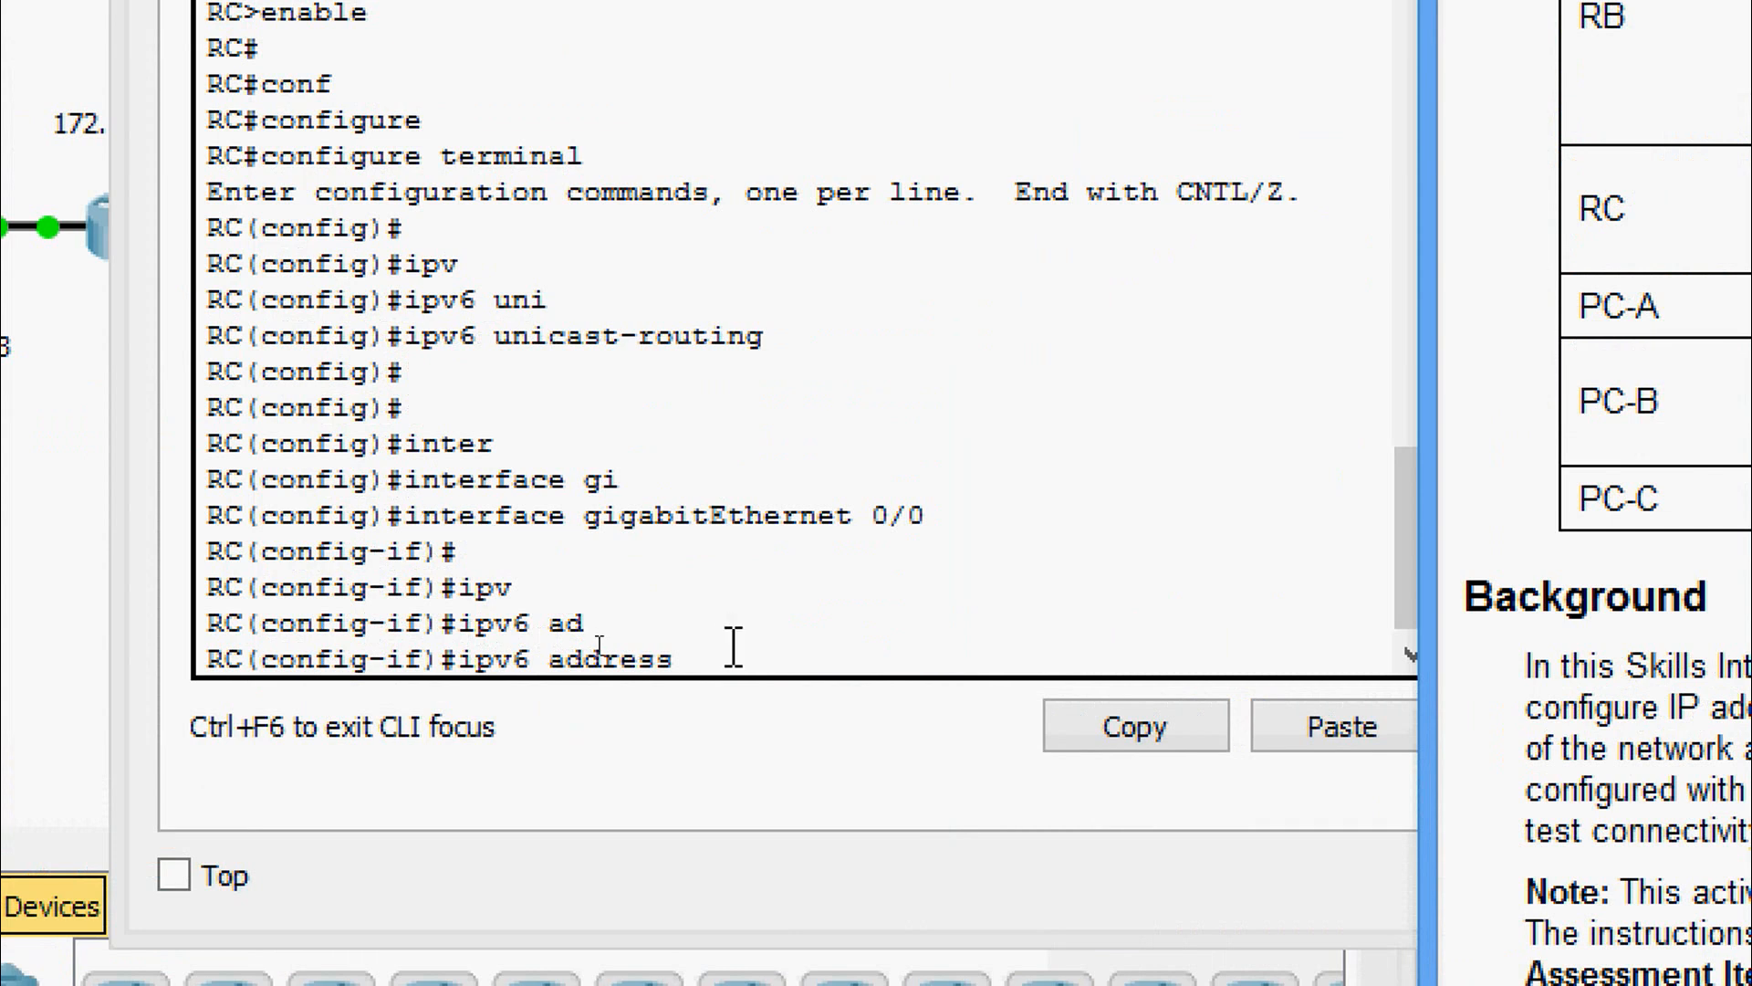
pyautogui.click(739, 650)
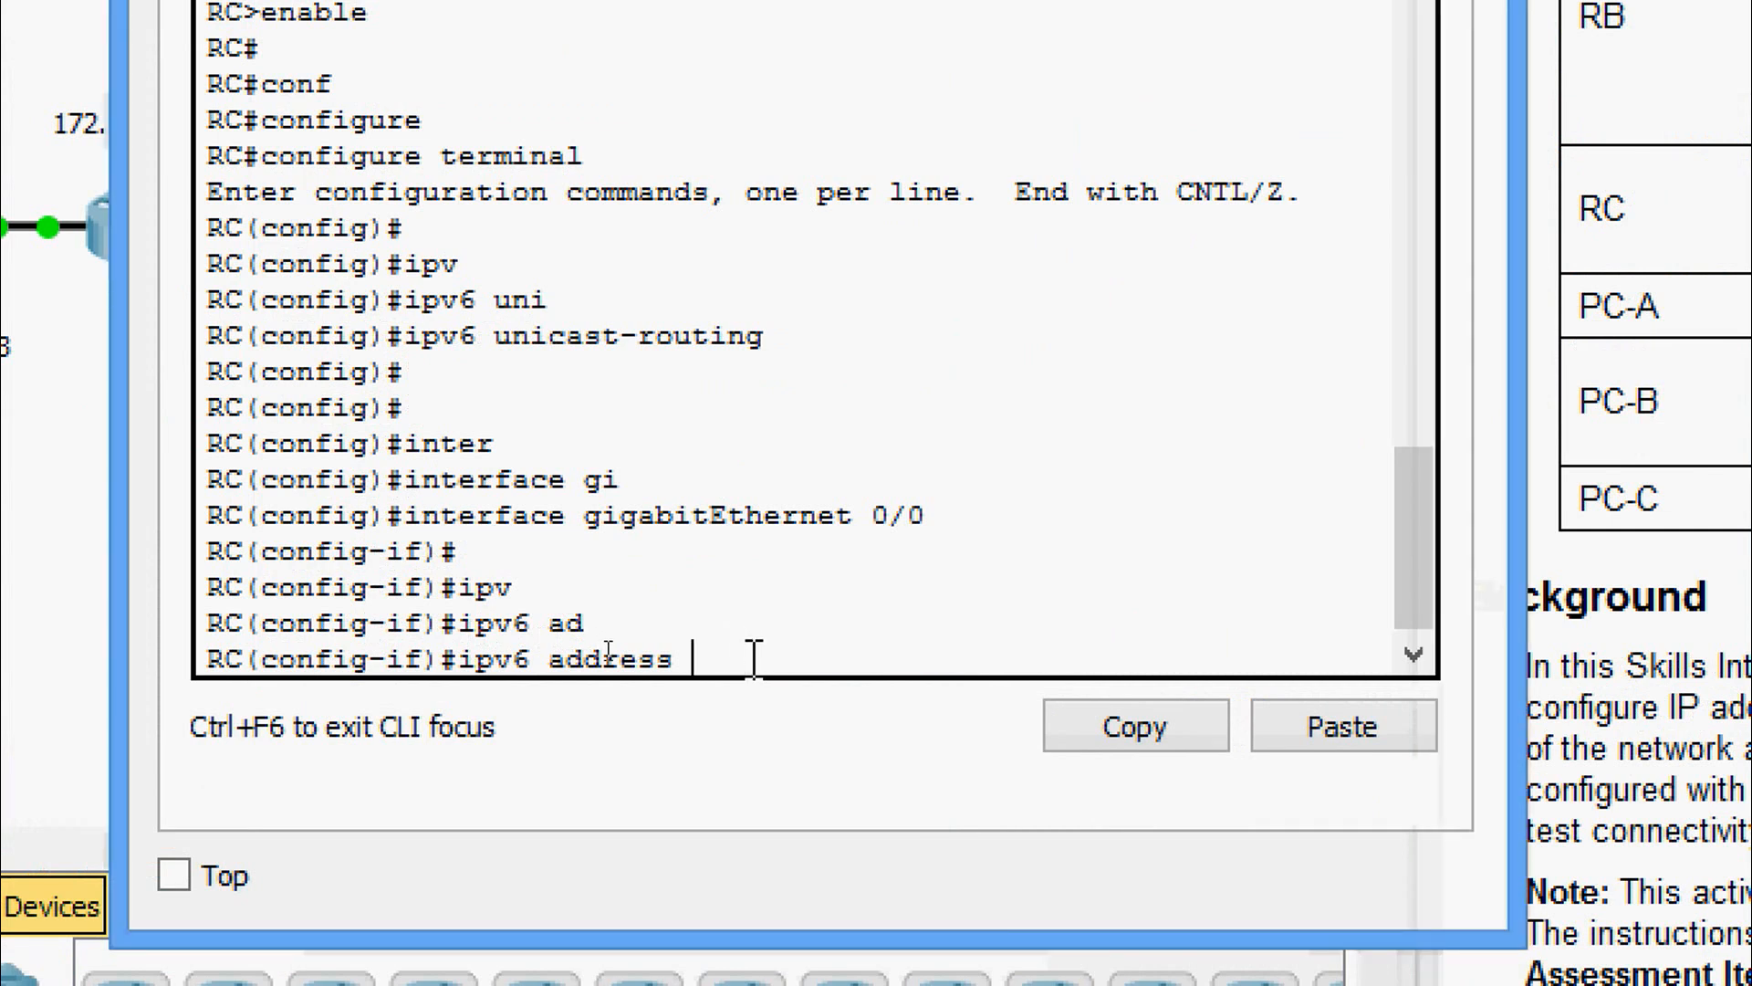
pyautogui.rightClick(753, 664)
pyautogui.click(832, 746)
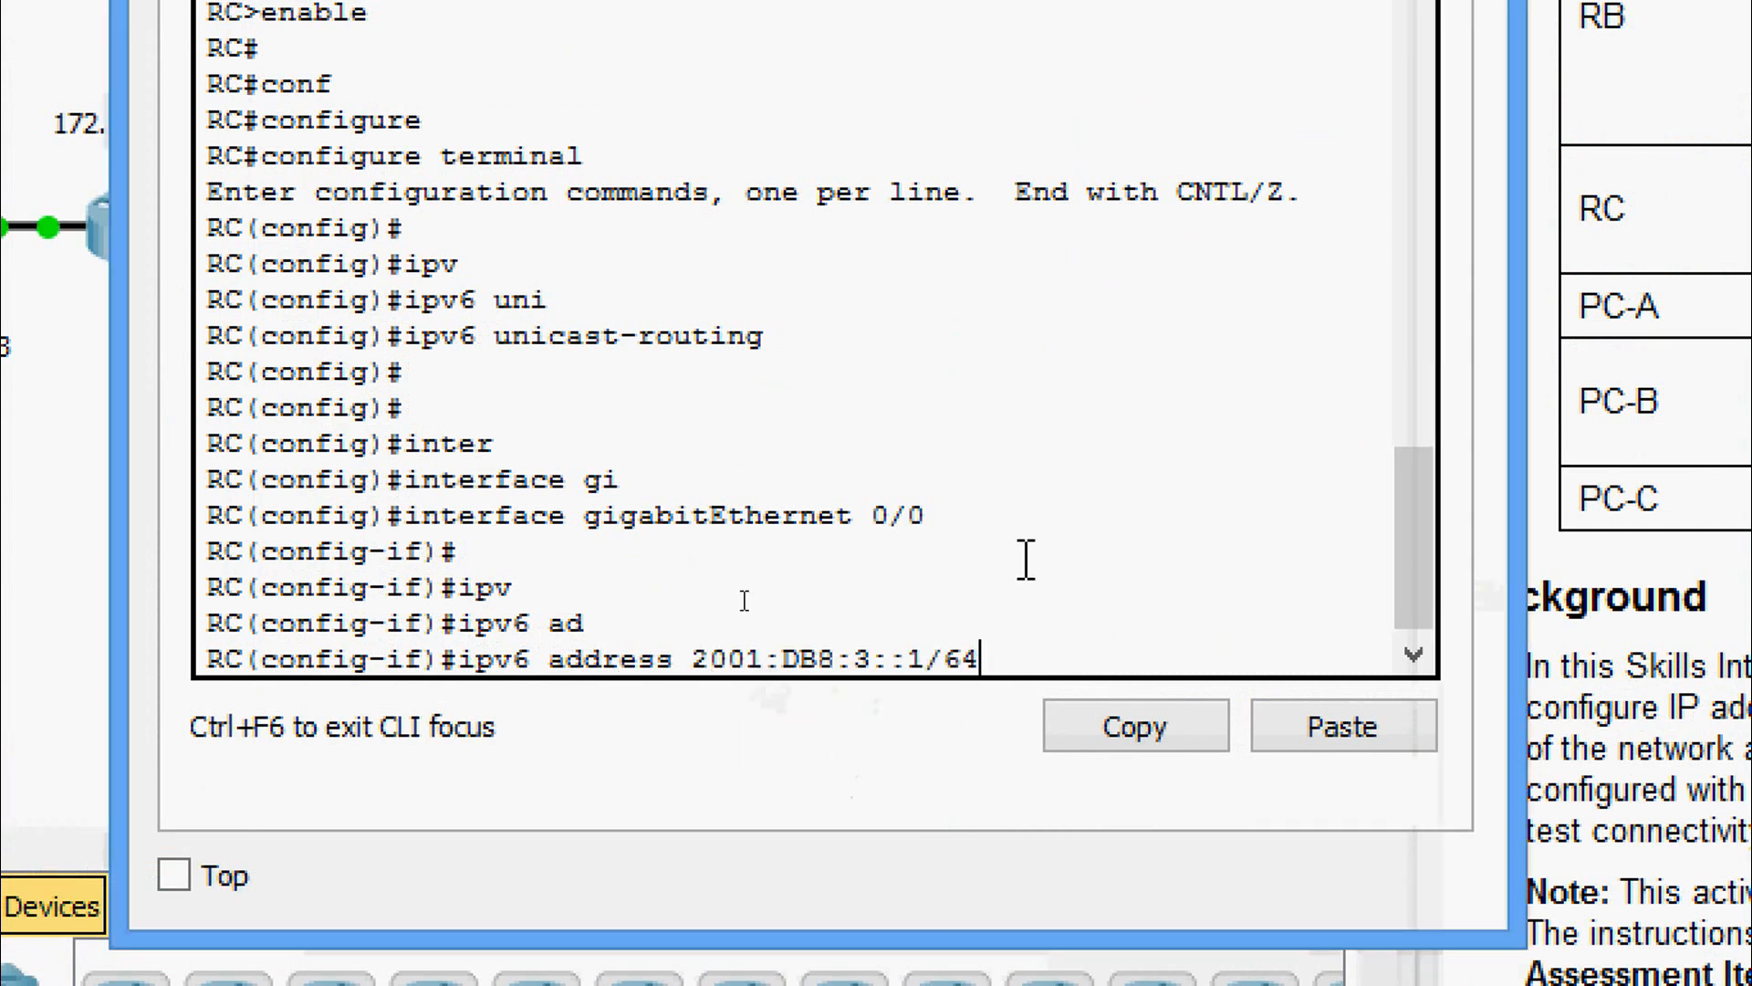
pyautogui.press('Return')
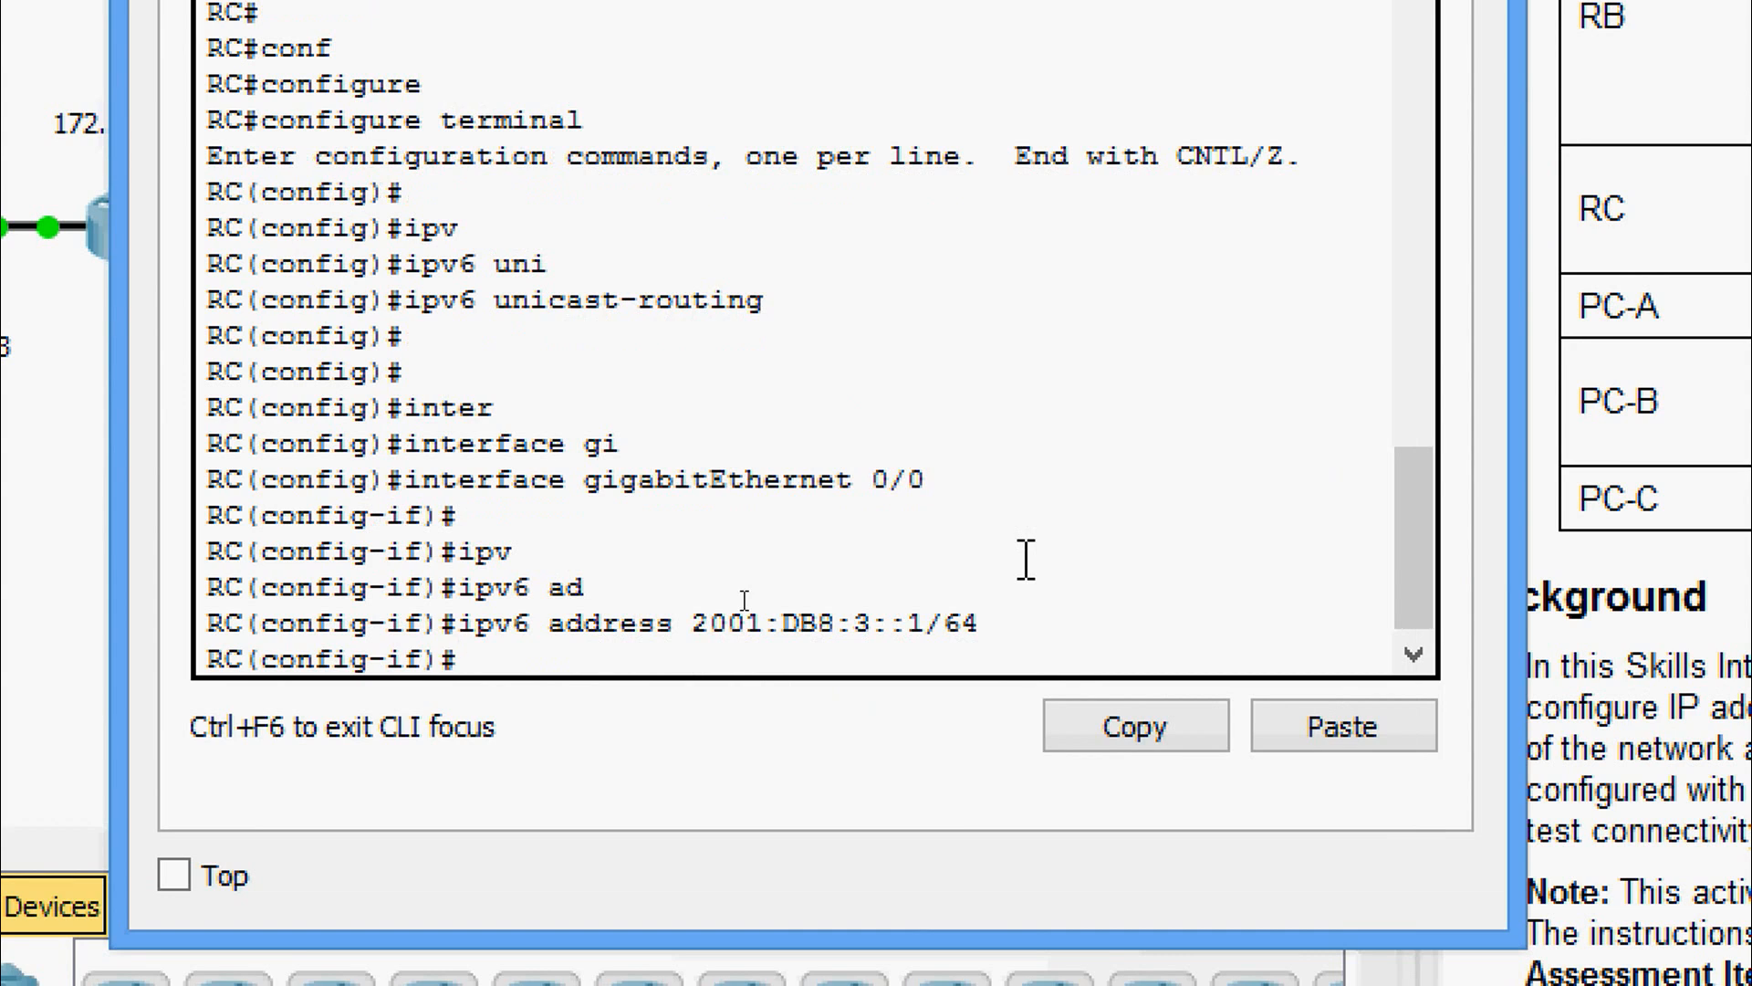
# - Set FE80::3 as the link-local IPv6 address of RC's G0/0 interface
pyautogui.write('ipv')
pyautogui.press('Tab')
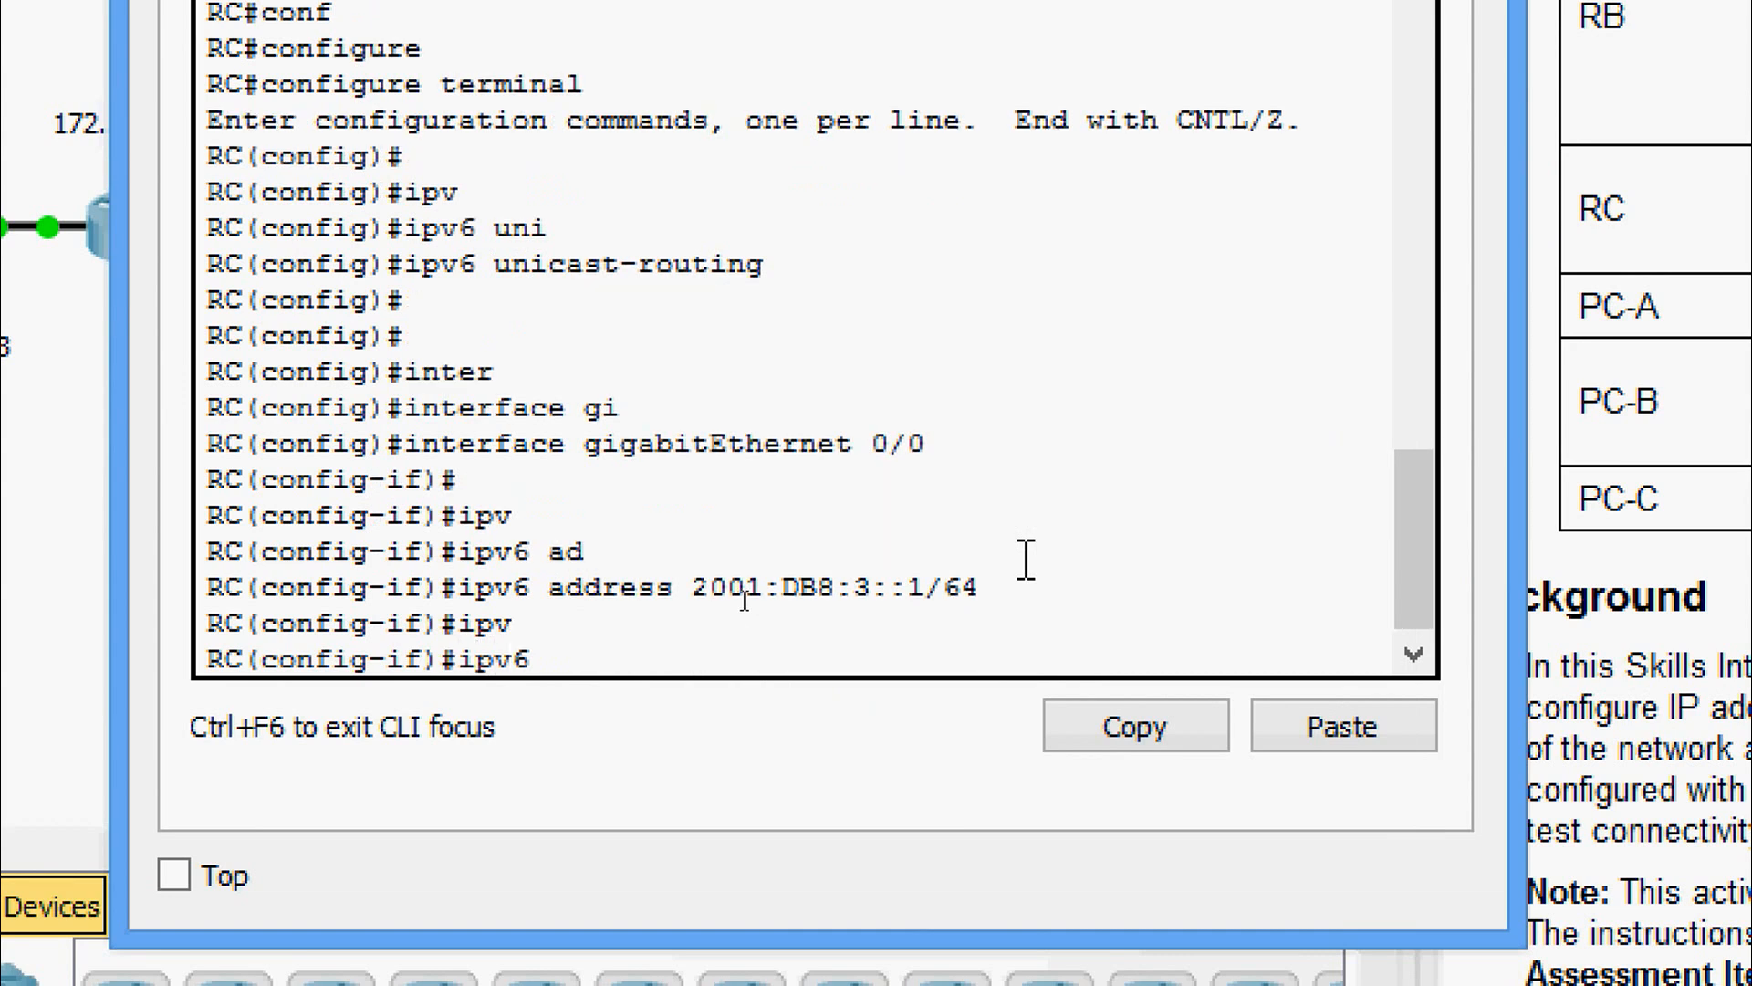
pyautogui.write('ad')
pyautogui.press('Tab')
pyautogui.write('FE')
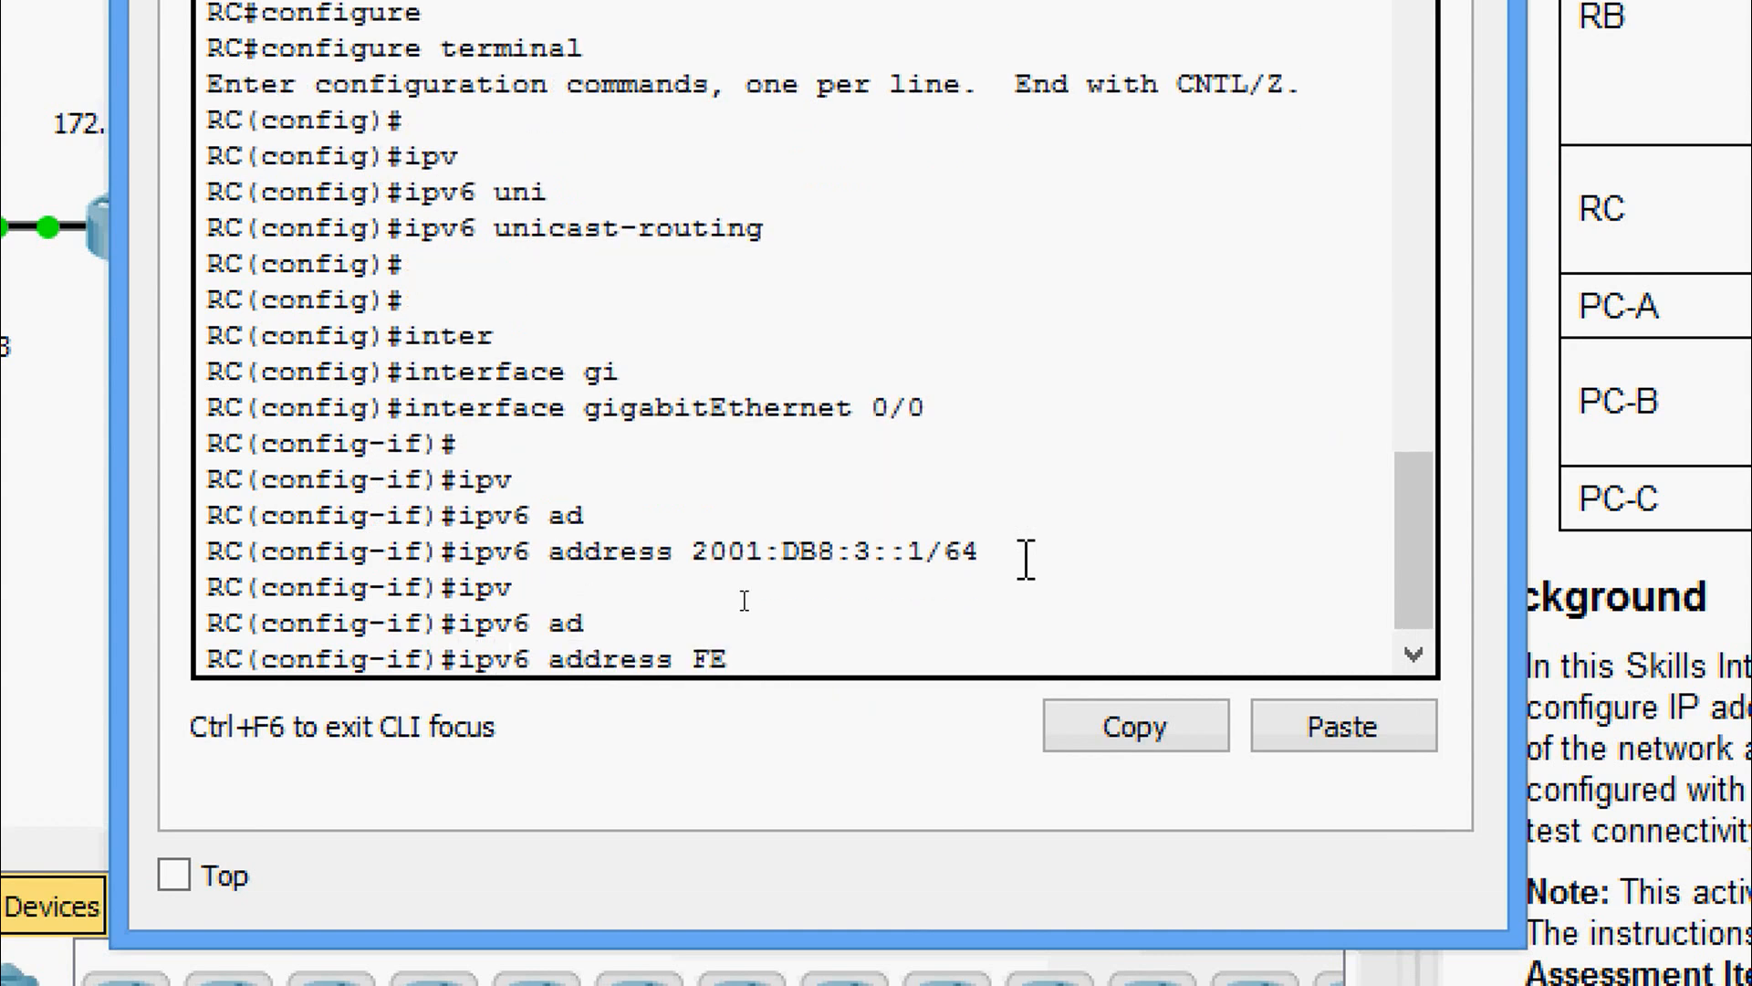
pyautogui.write('80::3 LINK')
pyautogui.press('Tab')
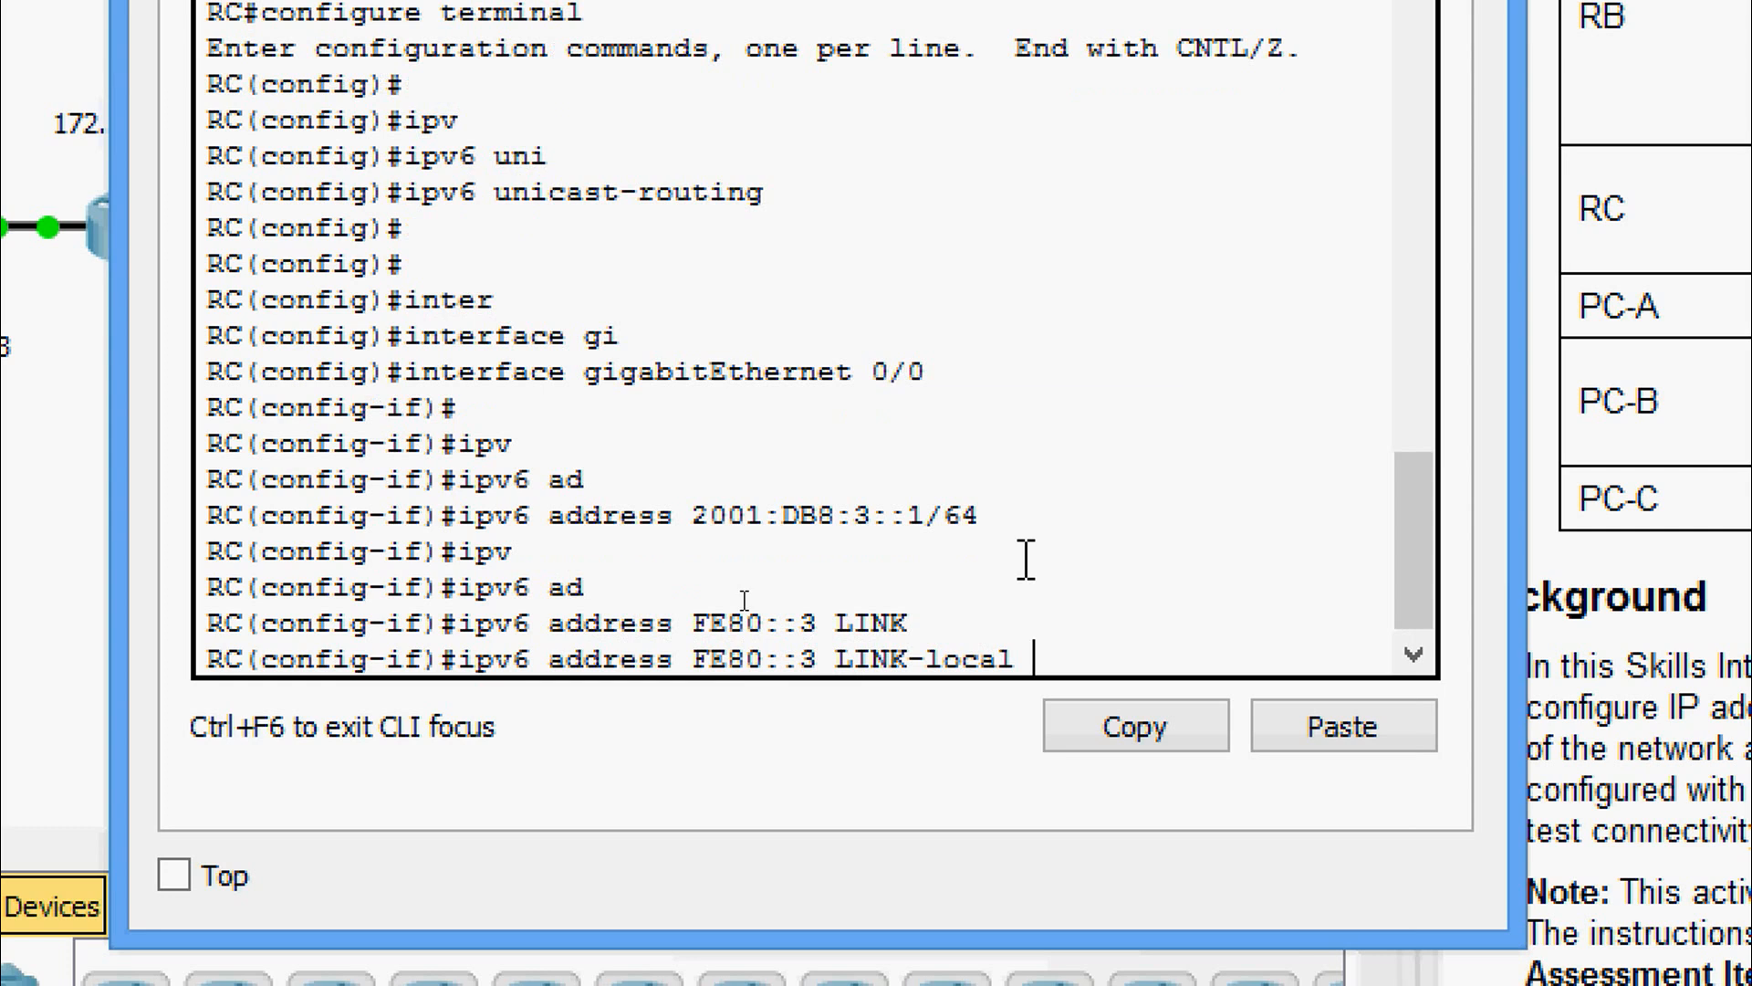
pyautogui.press('Return')
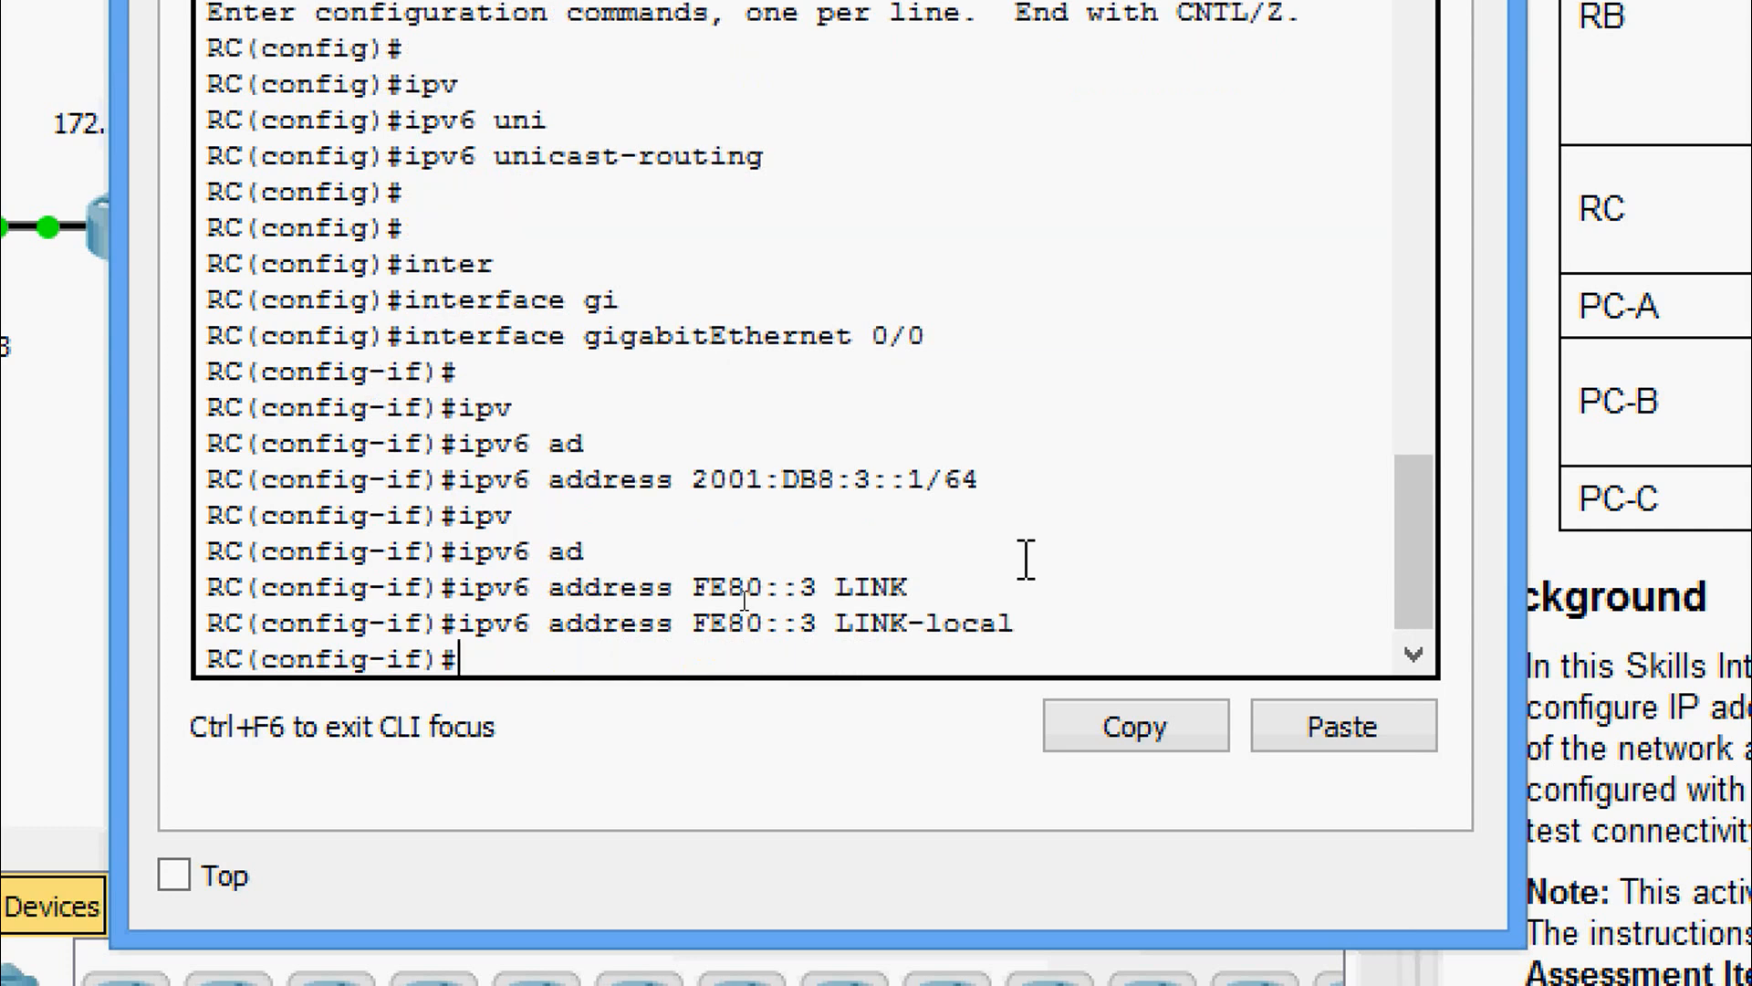
# - Enable OSPFv3 process 1 in area 0 on RC's G0/0 interface
pyautogui.write('ipv')
pyautogui.press('Tab')
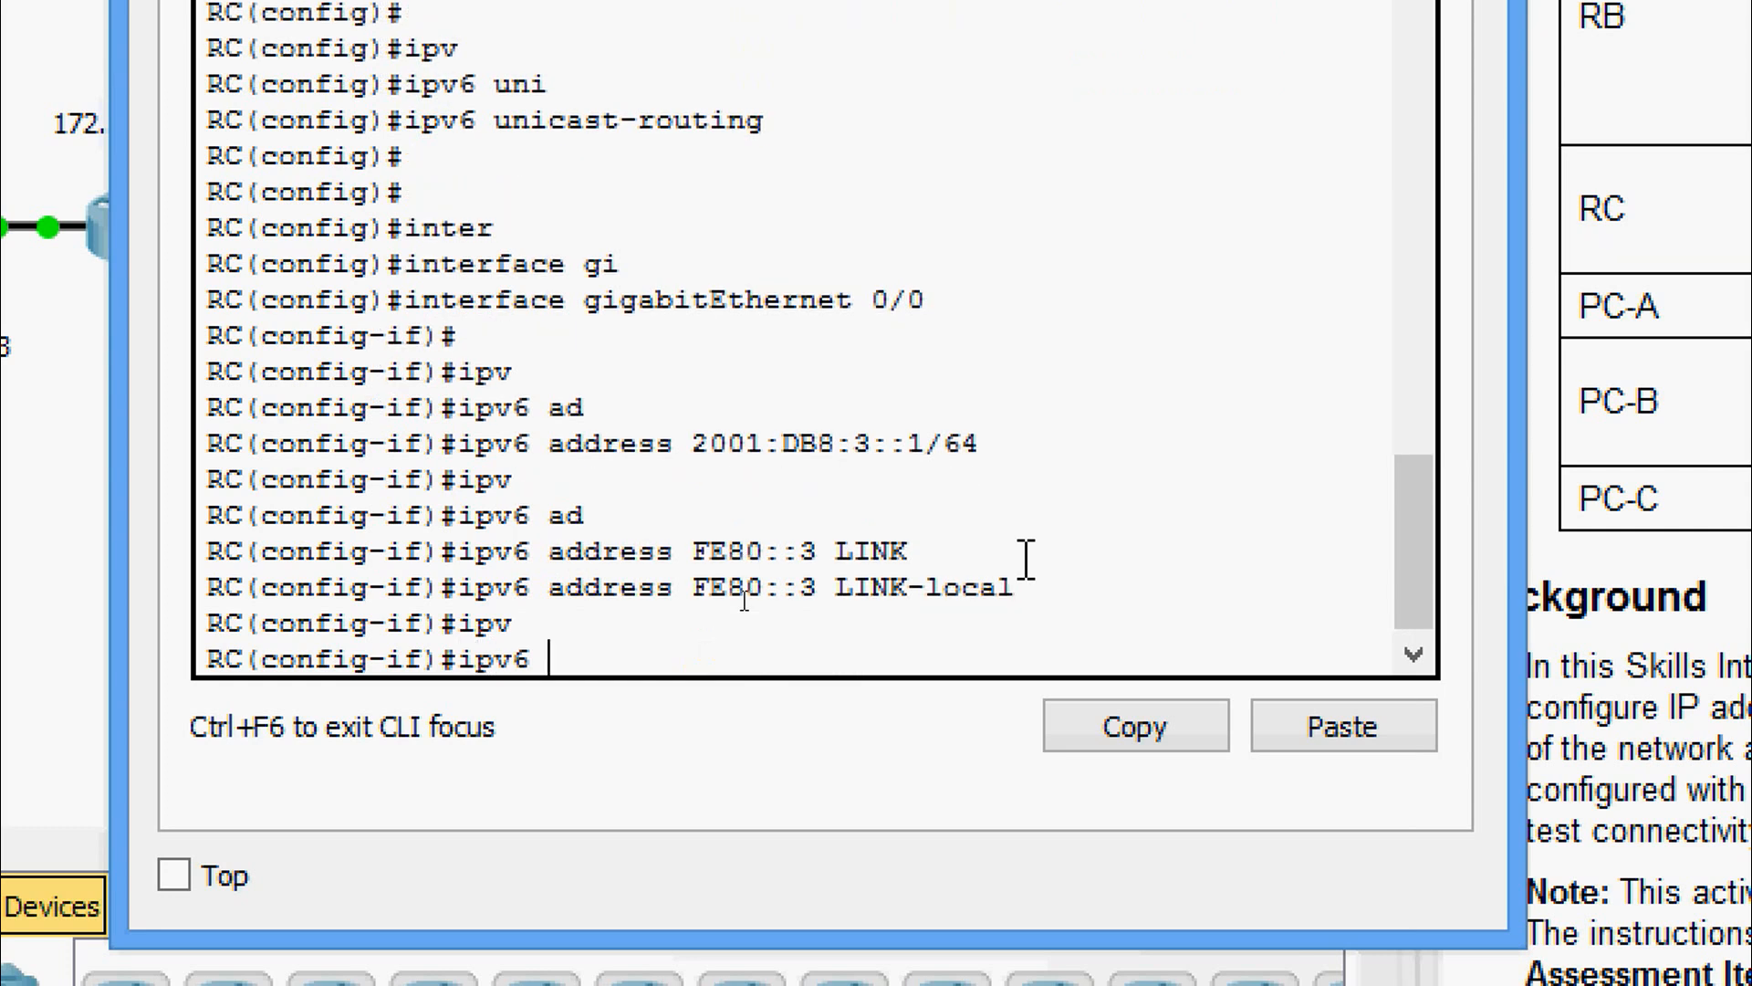
pyautogui.write('os')
pyautogui.press('Tab')
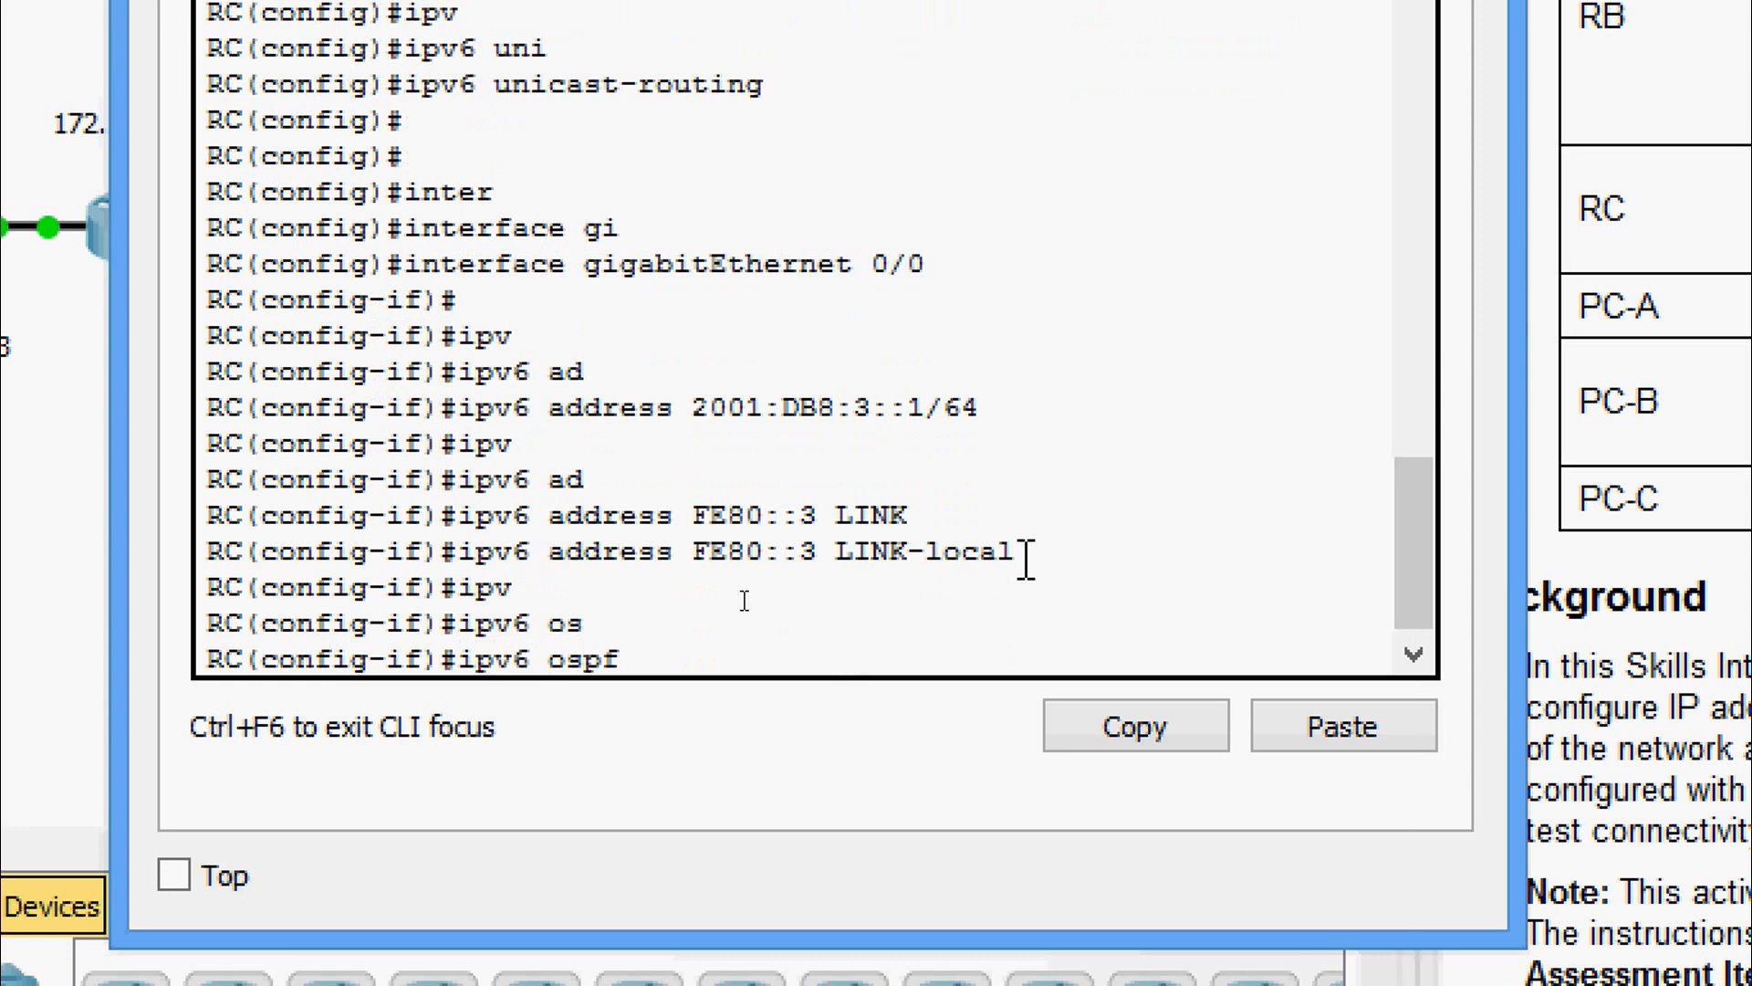
pyautogui.write('1 ar')
pyautogui.press('Tab')
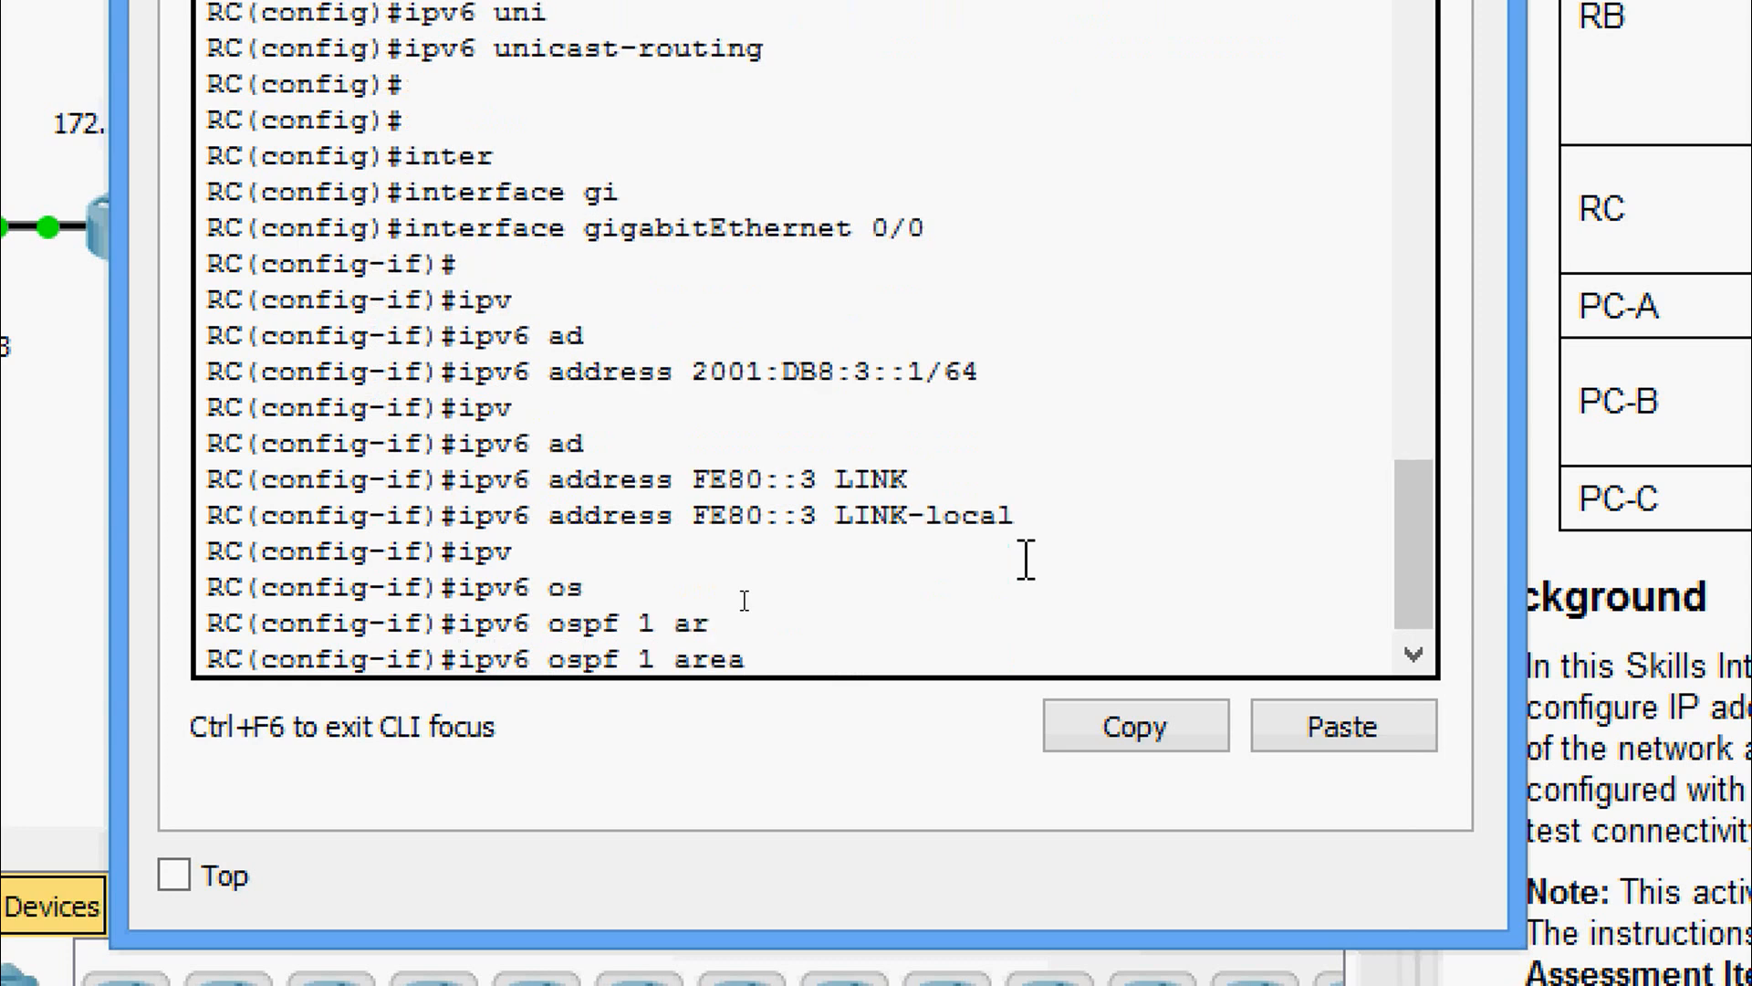
pyautogui.write('0')
pyautogui.press('Return')
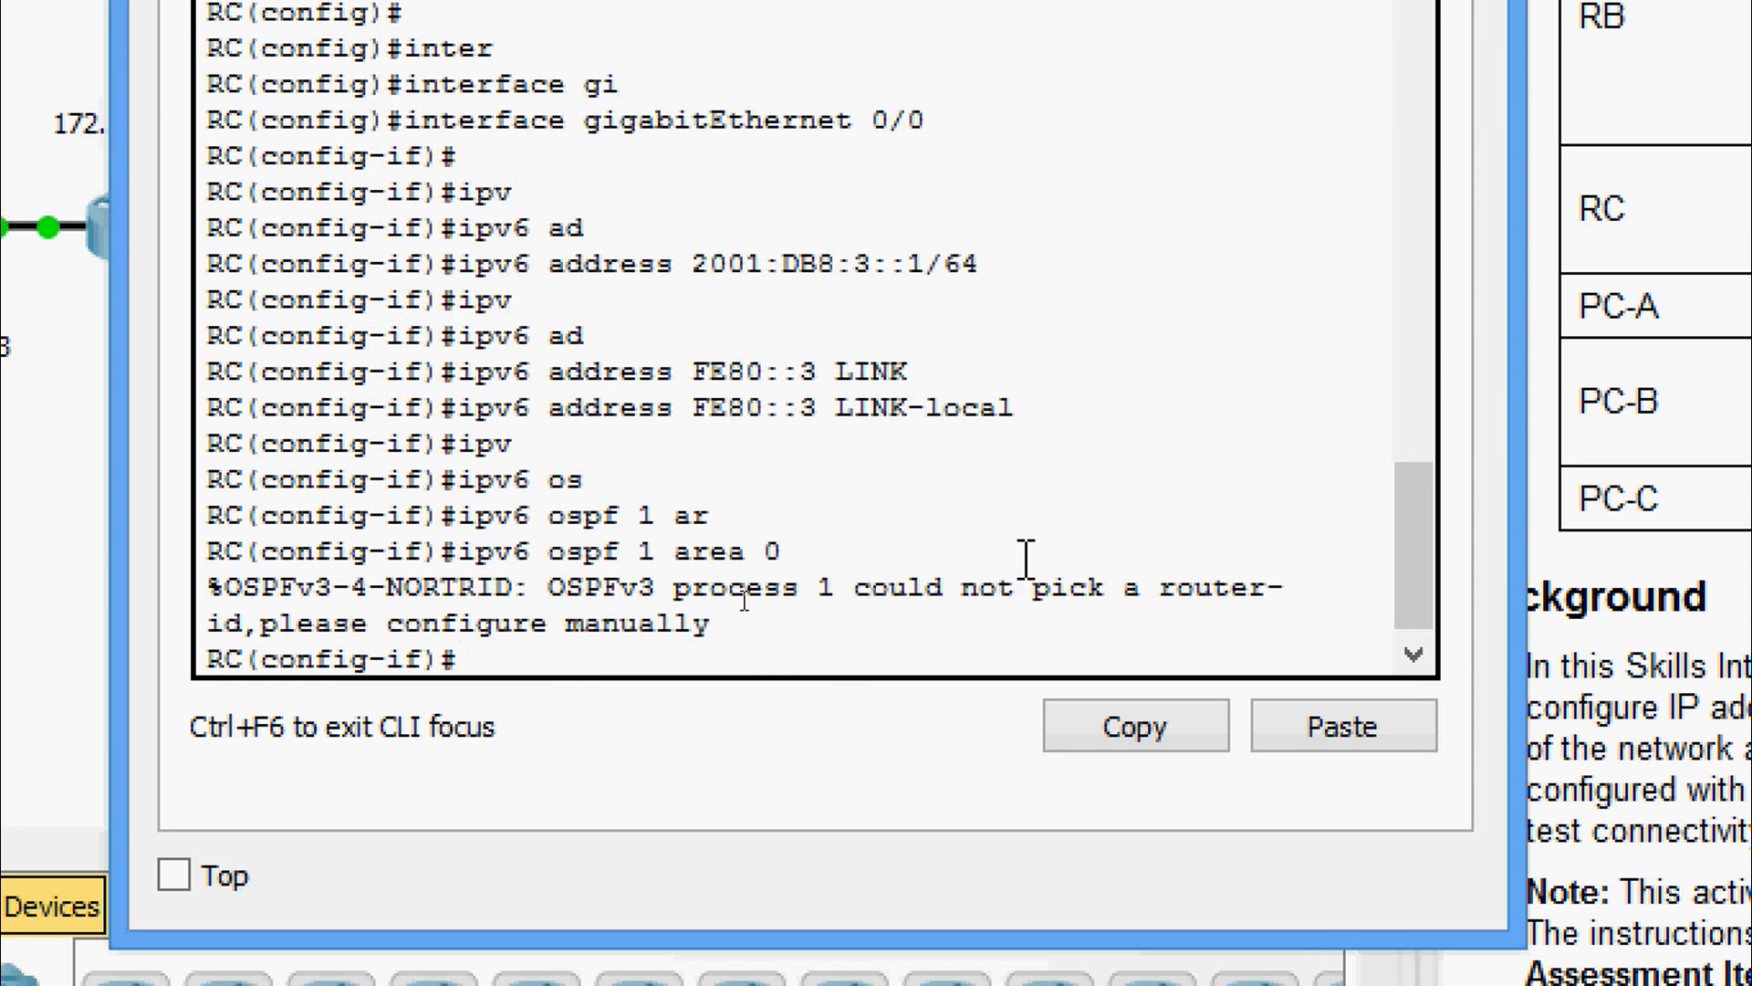
# - Activate RC's G0/0 interface with no shutdown and return to global configuration mode
pyautogui.write('no shut')
pyautogui.press('Tab')
pyautogui.press('Return')
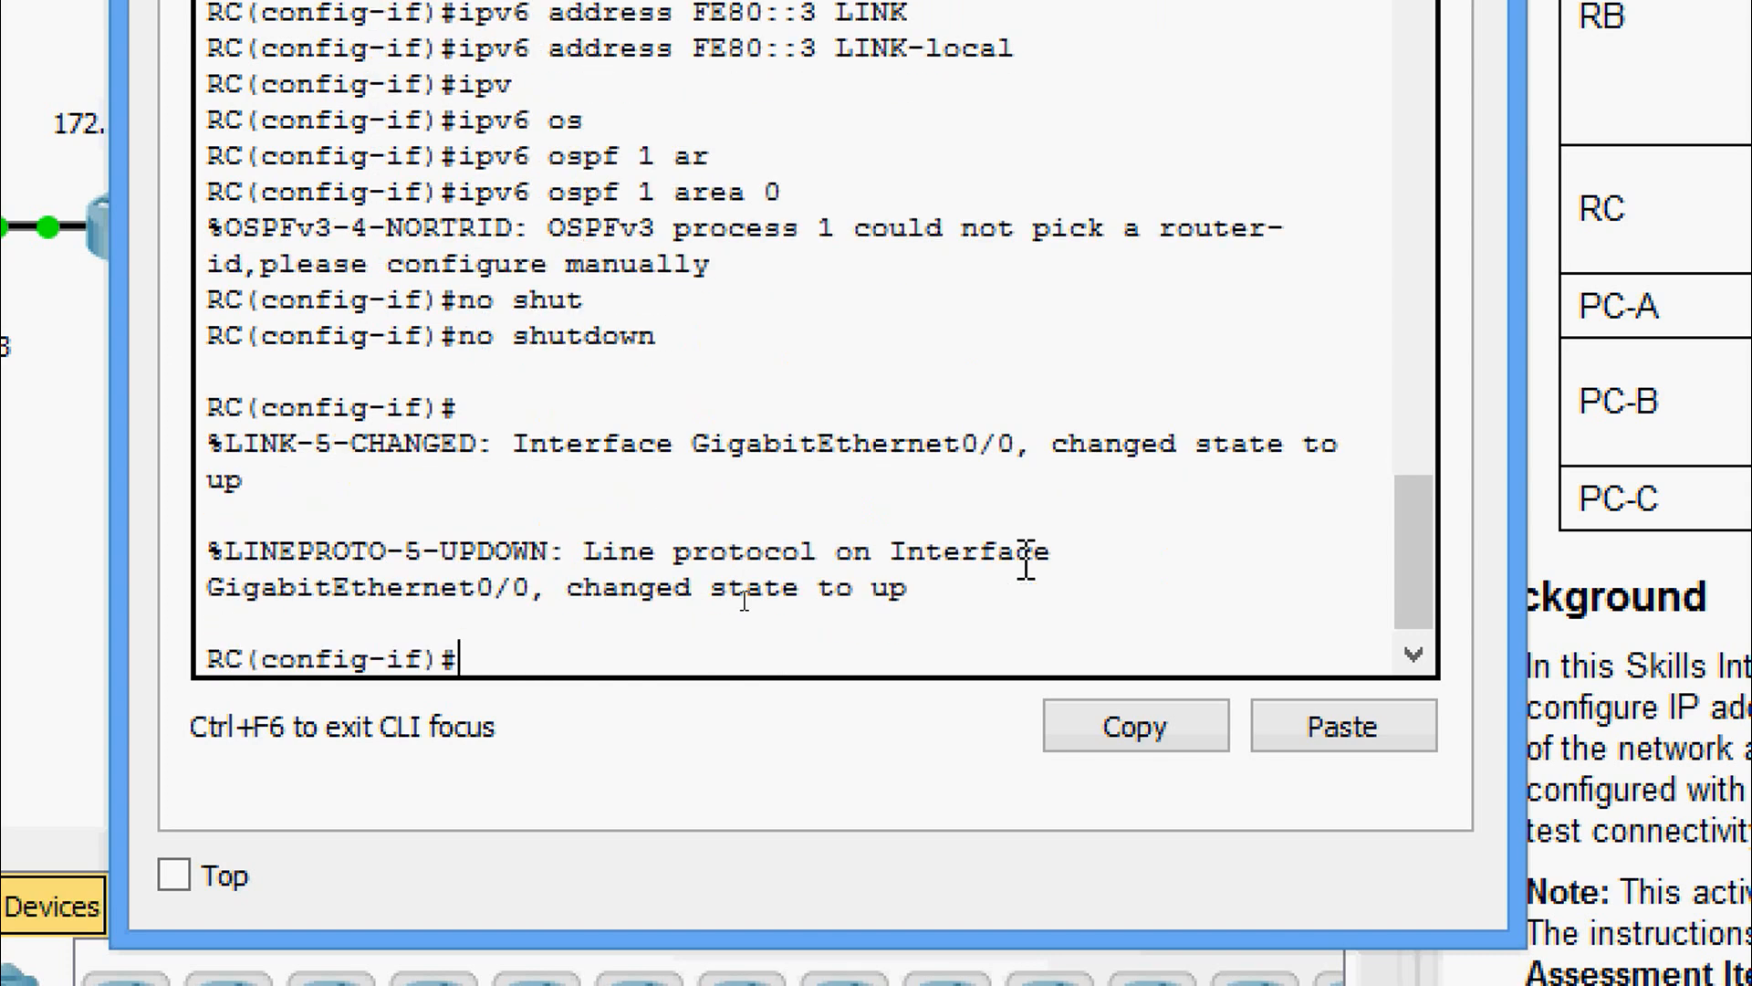
pyautogui.write('e')
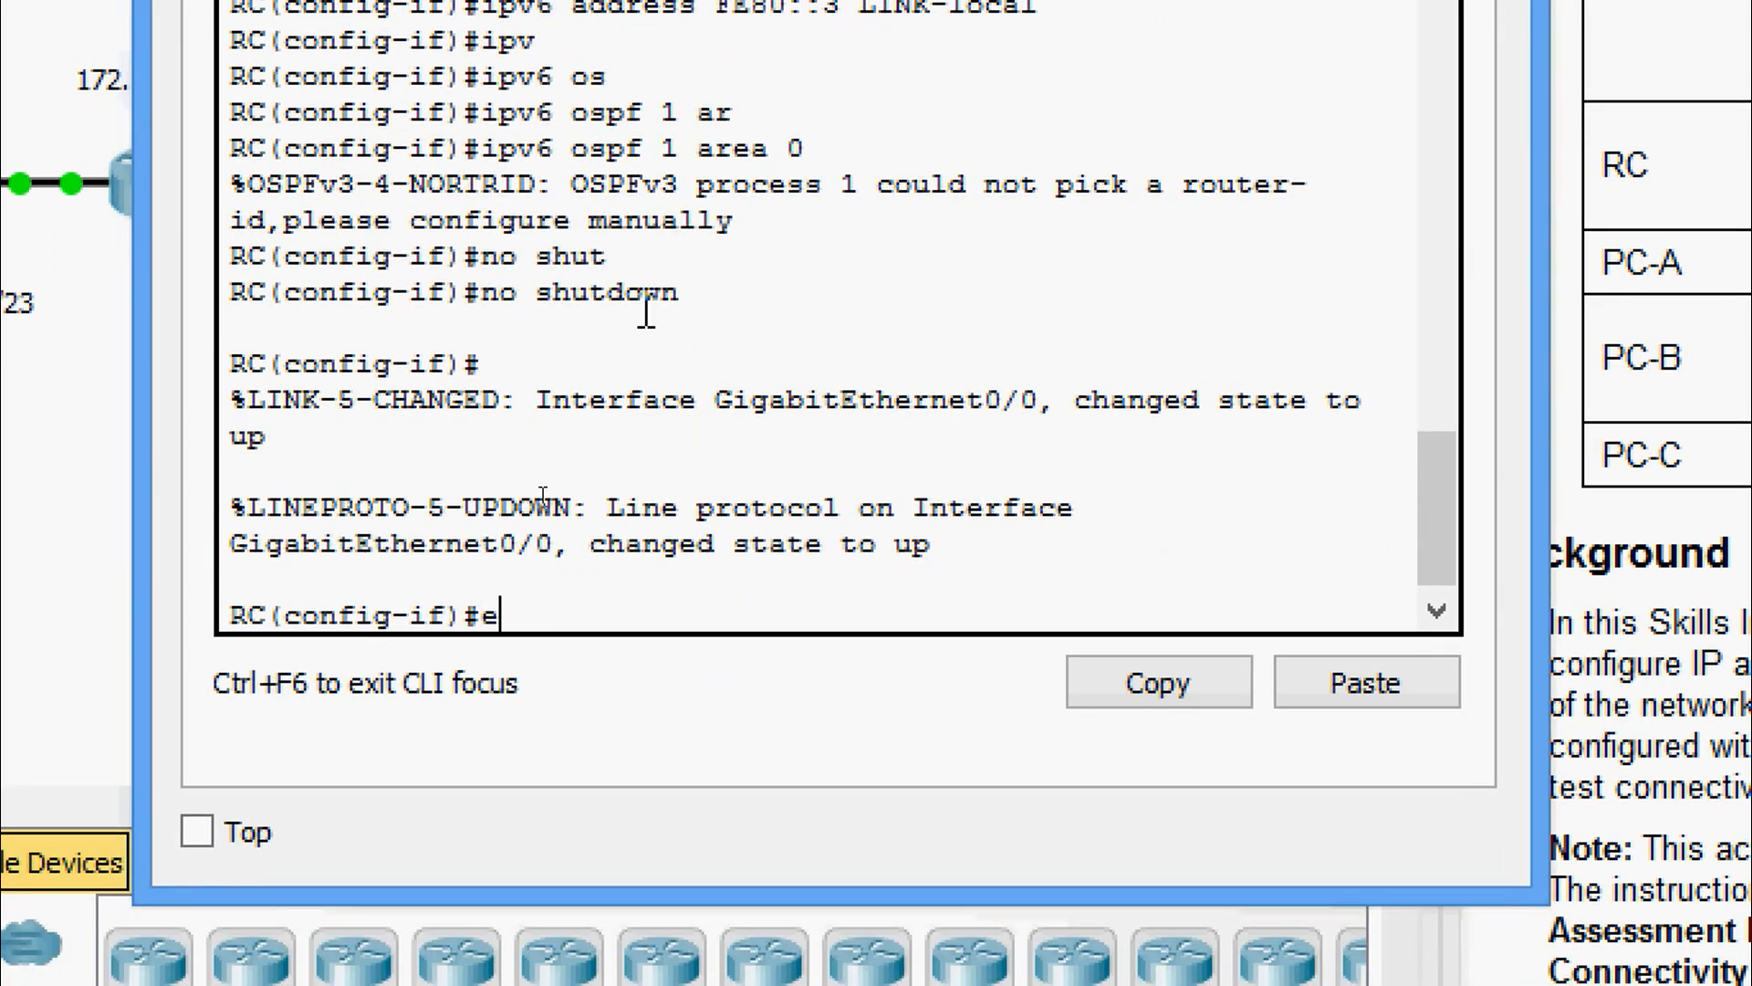
pyautogui.write('xit')
pyautogui.press('Return')
# - Enter interface configuration mode for RC's serial 0/0/0
pyautogui.write('inter')
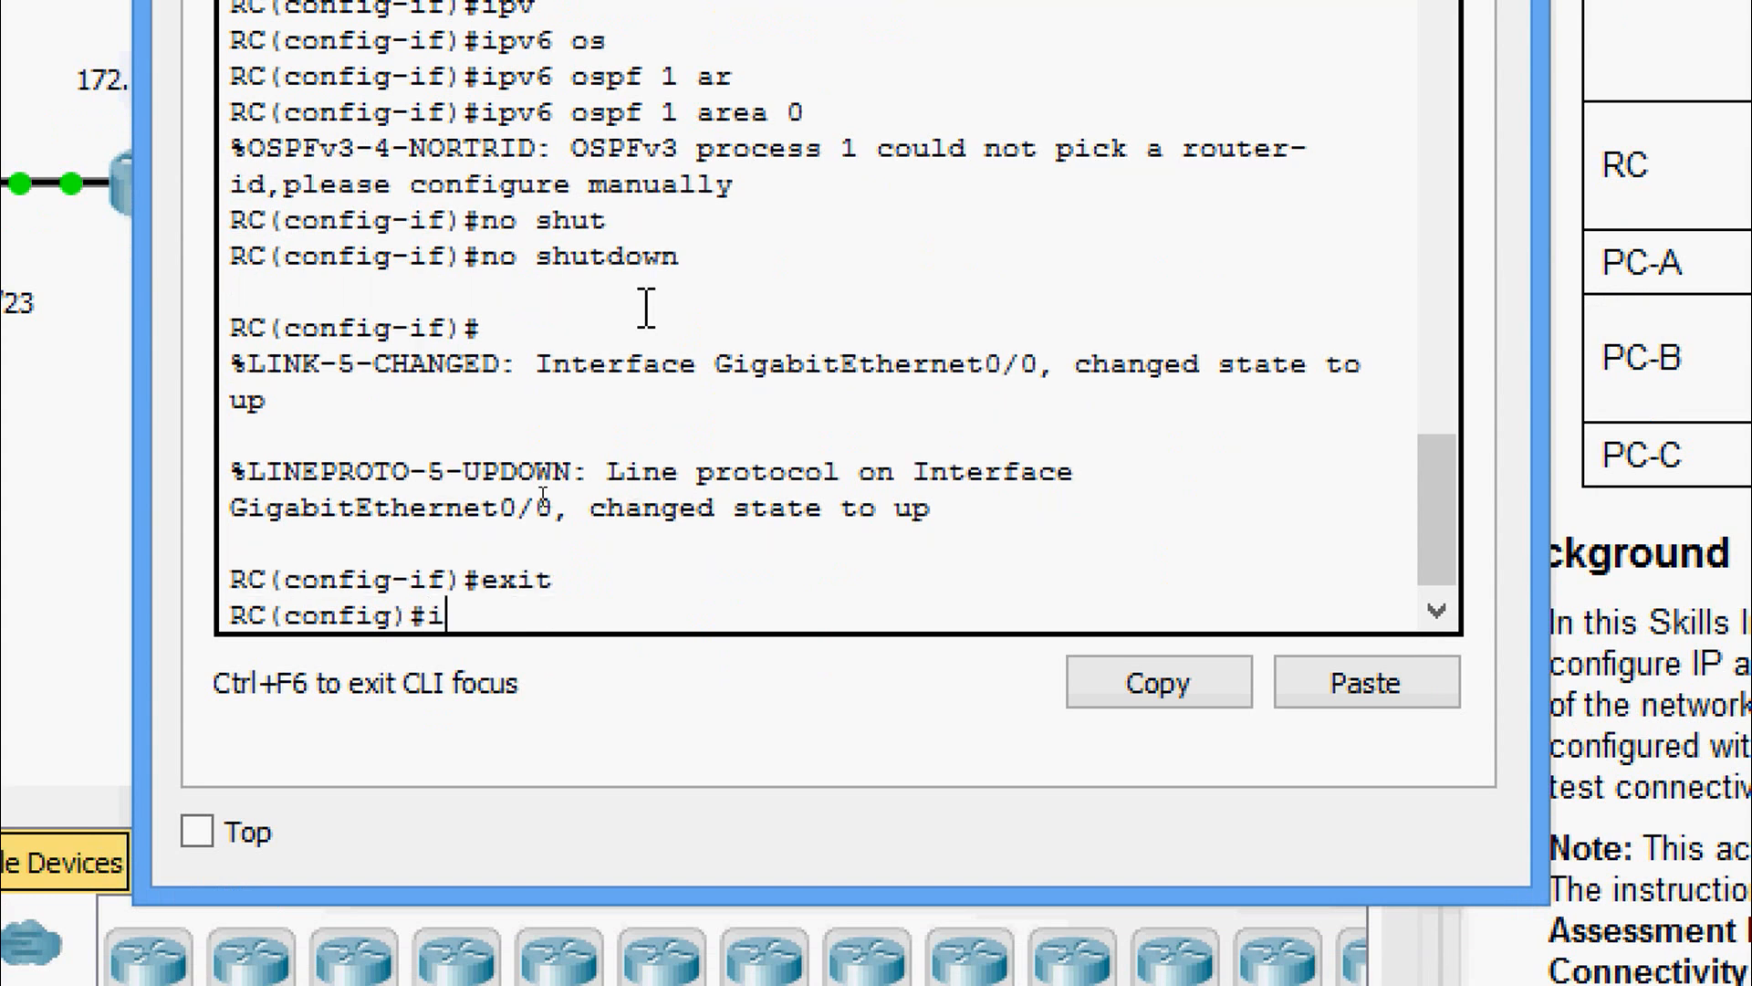
pyautogui.press('Tab')
pyautogui.write('se')
pyautogui.press('Tab')
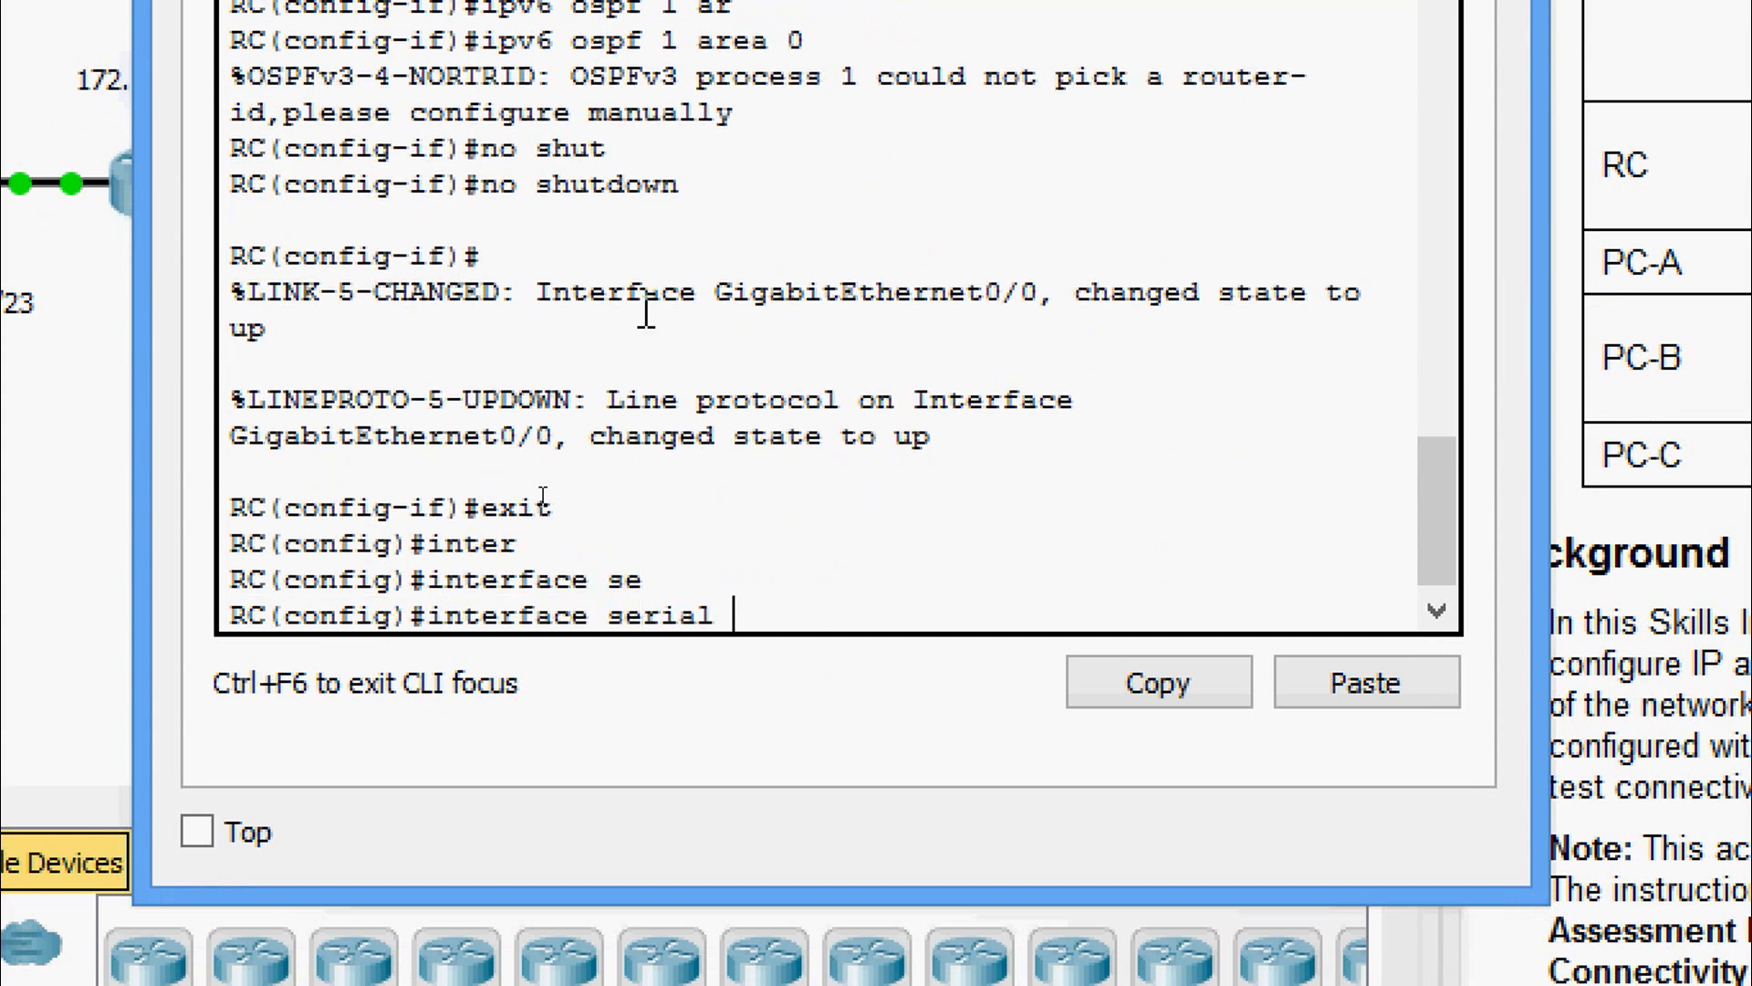
pyautogui.write('0/0/0')
pyautogui.press('Return')
# - Remove any IPv4 address from RC's serial 0/0/0 interface with no ip address
pyautogui.write('i')
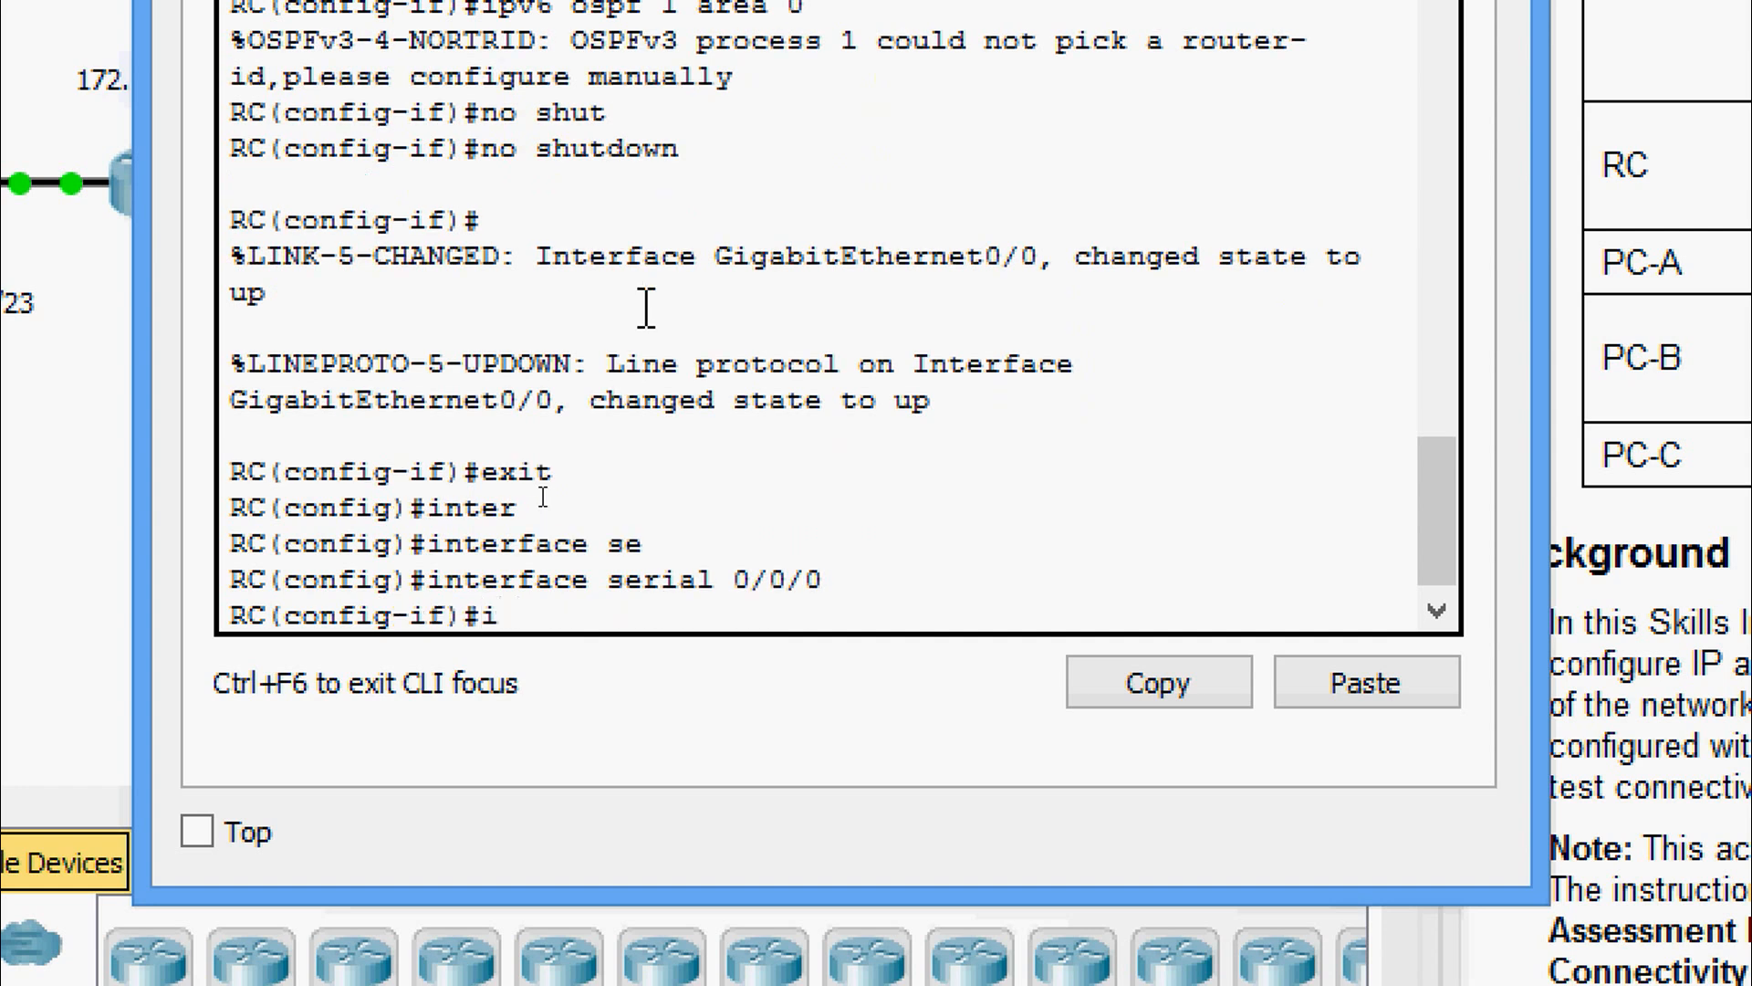
pyautogui.write('pno i')
pyautogui.press('BackSpace')
pyautogui.press('BackSpace')
pyautogui.press('BackSpace')
pyautogui.press('BackSpace')
pyautogui.press('BackSpace')
pyautogui.write('no ip add')
pyautogui.press('Tab')
pyautogui.press('Return')
pyautogui.press('Return')
# - Assign the IPv6 address 2001:DB8:2::2/64 to RC's serial 0/0/0 interface
pyautogui.write('ipv')
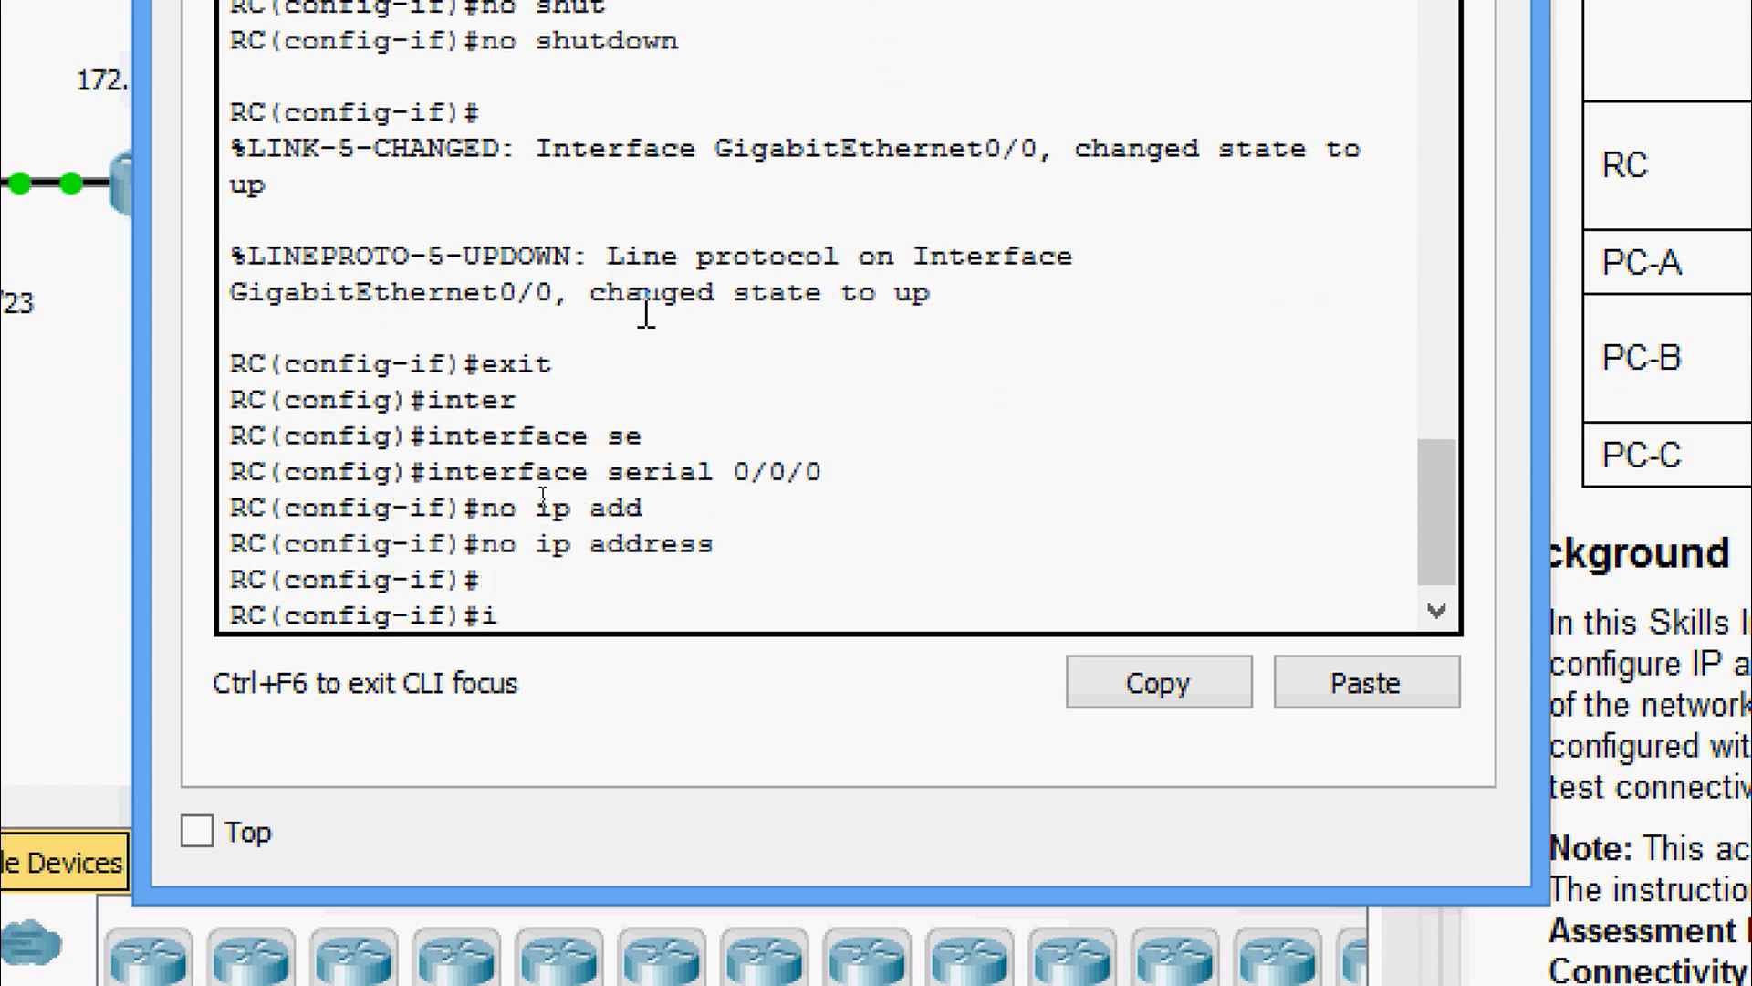
pyautogui.press('Tab')
pyautogui.write('ad')
pyautogui.press('Tab')
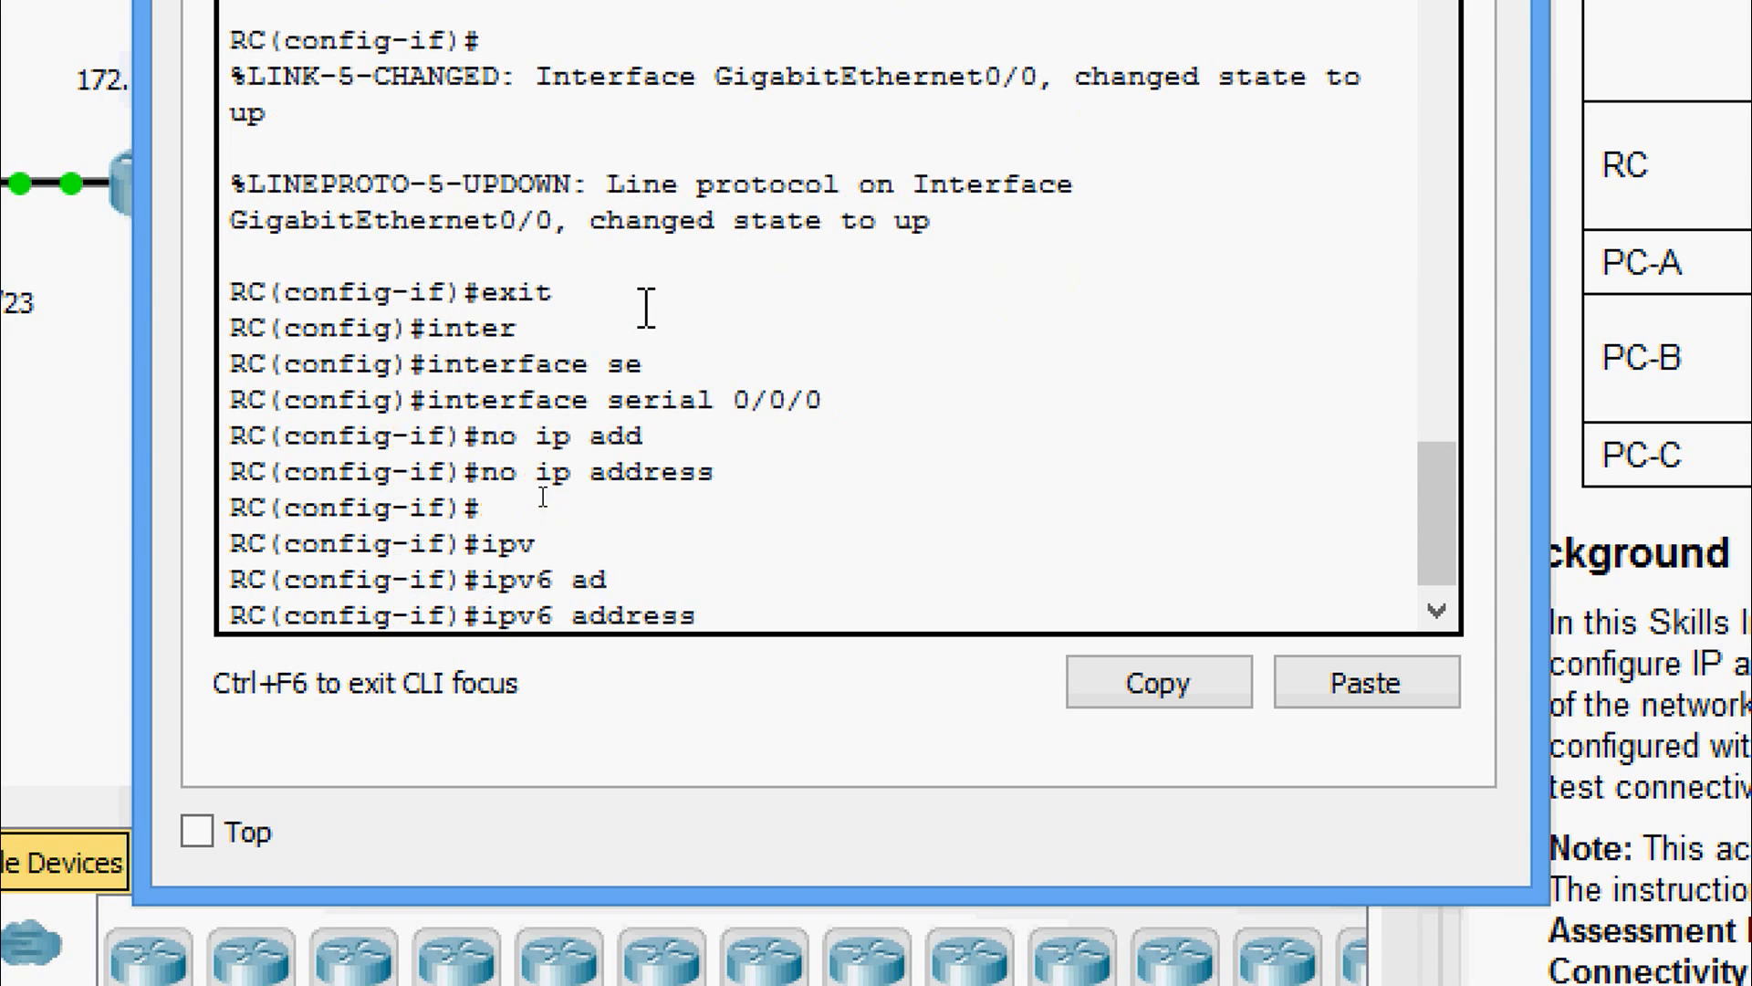
pyautogui.rightClick(762, 607)
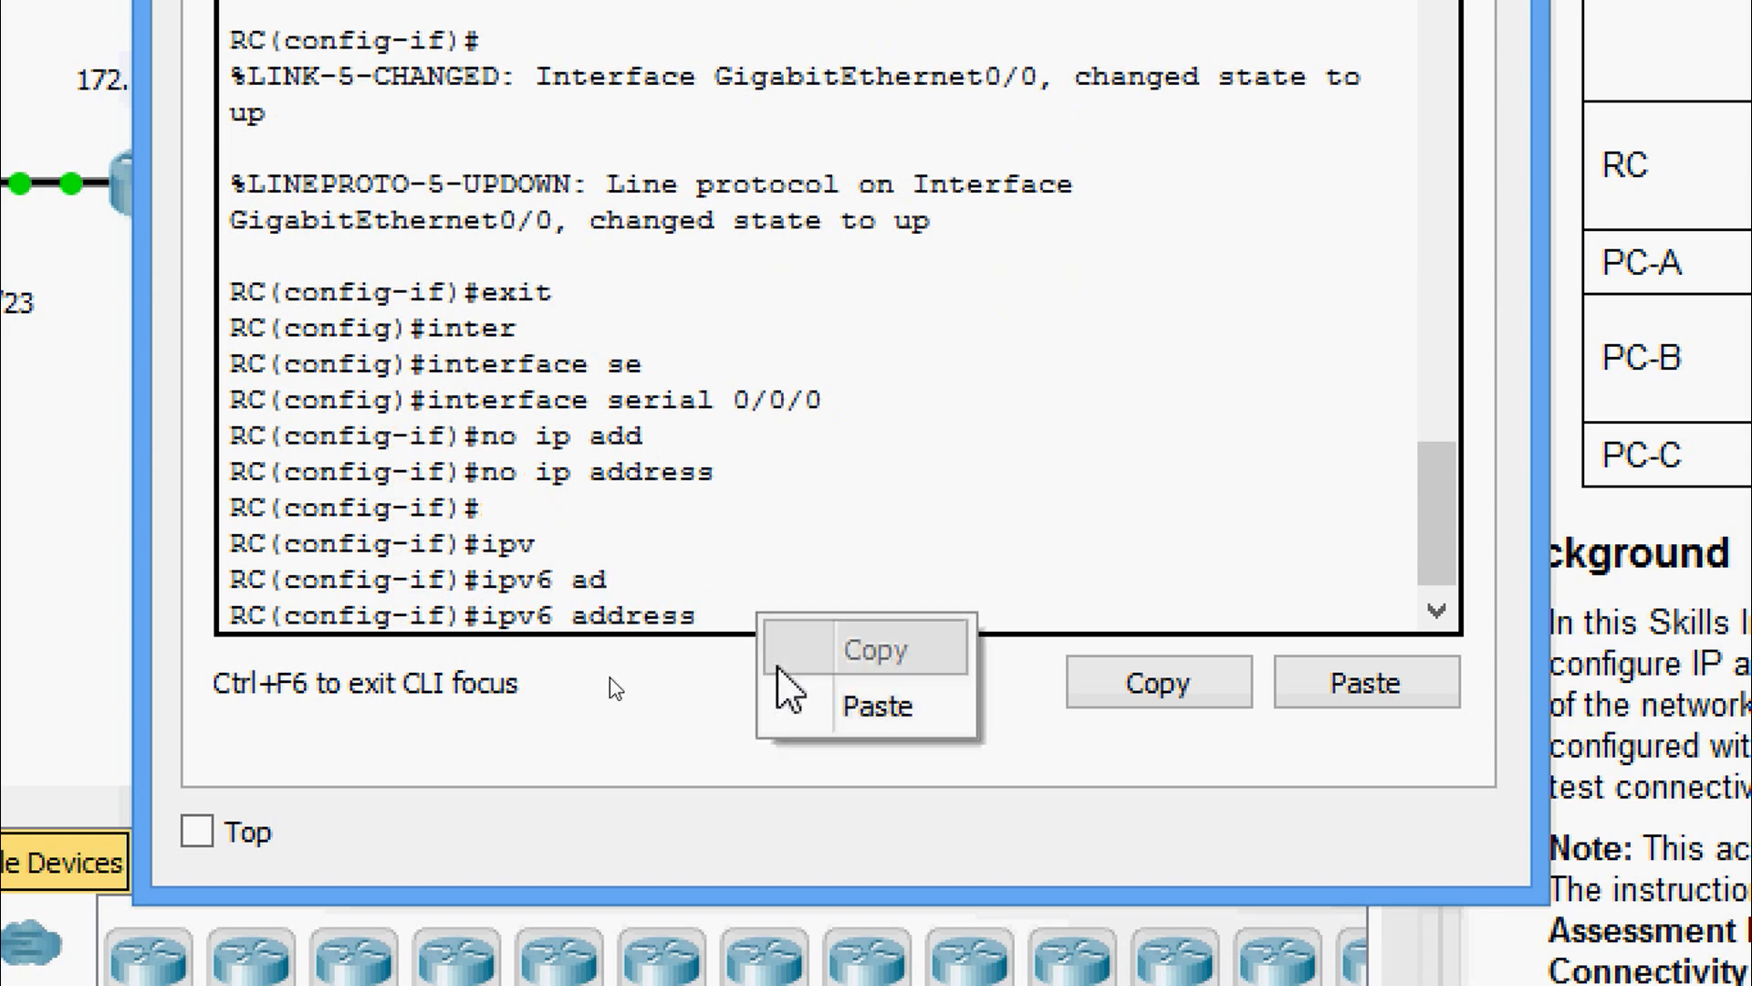
pyautogui.click(783, 701)
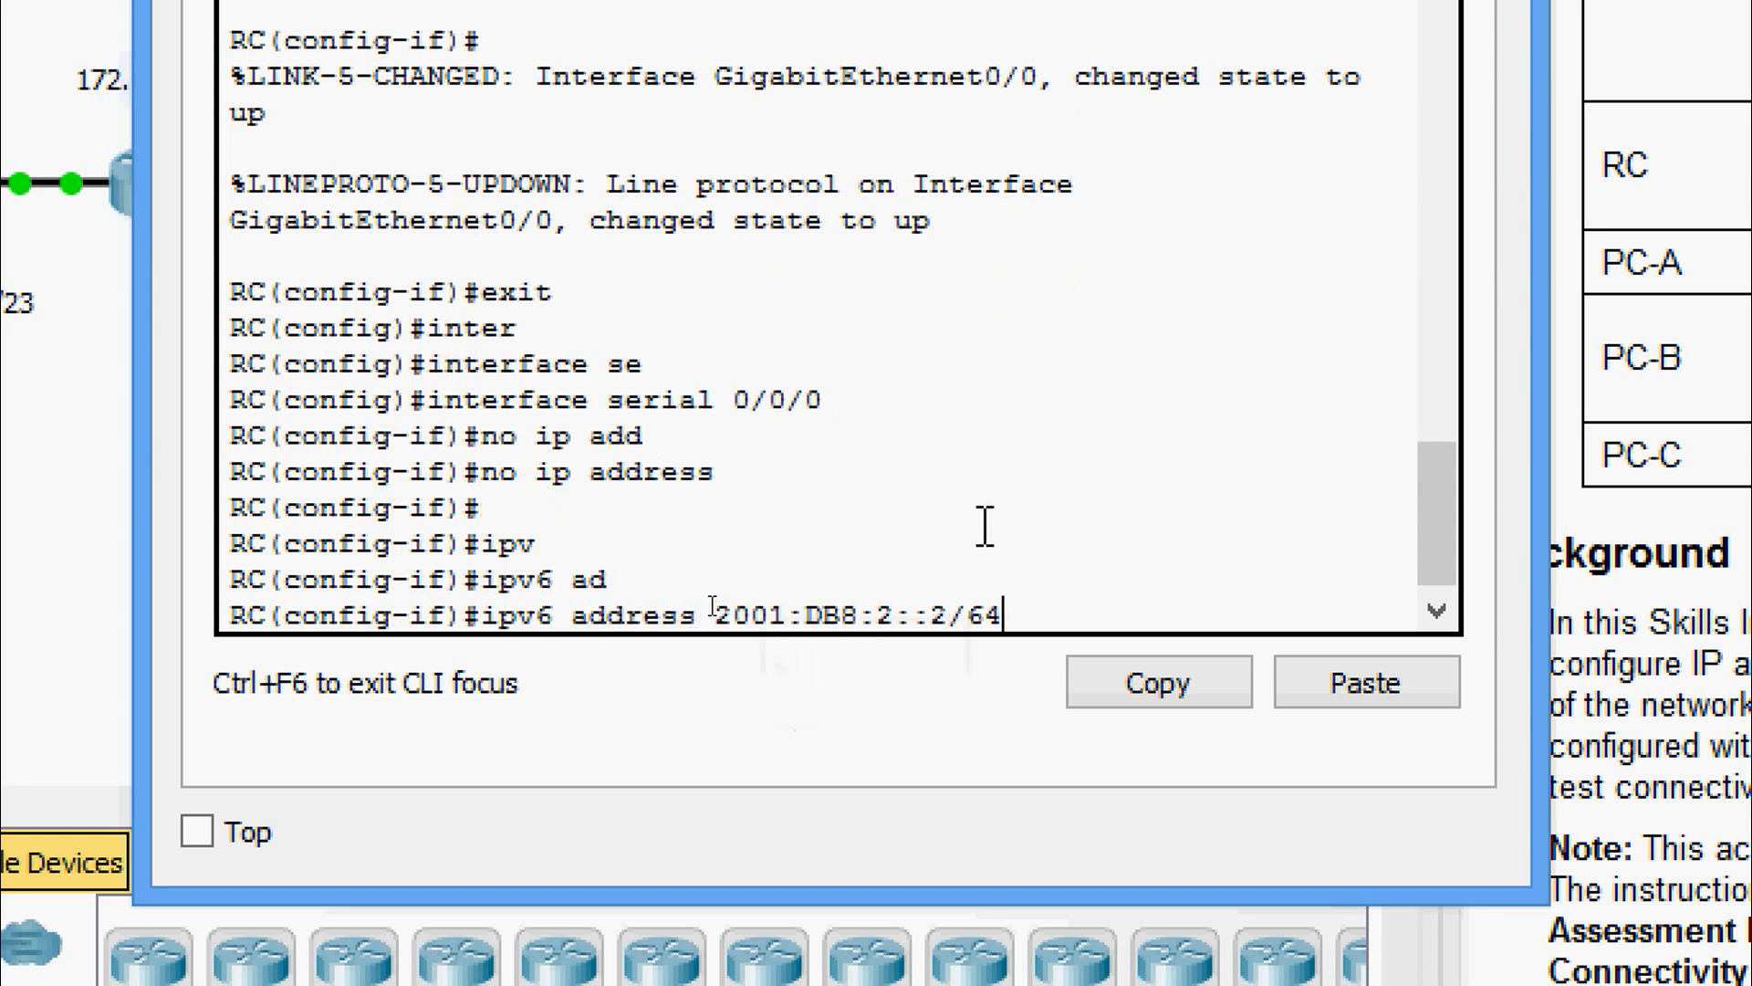
pyautogui.press('Return')
pyautogui.press('Return')
# - Enable OSPFv3 process 1 in area 0 on RC's serial 0/0/0 interface
pyautogui.write('ipv')
pyautogui.press('Tab')
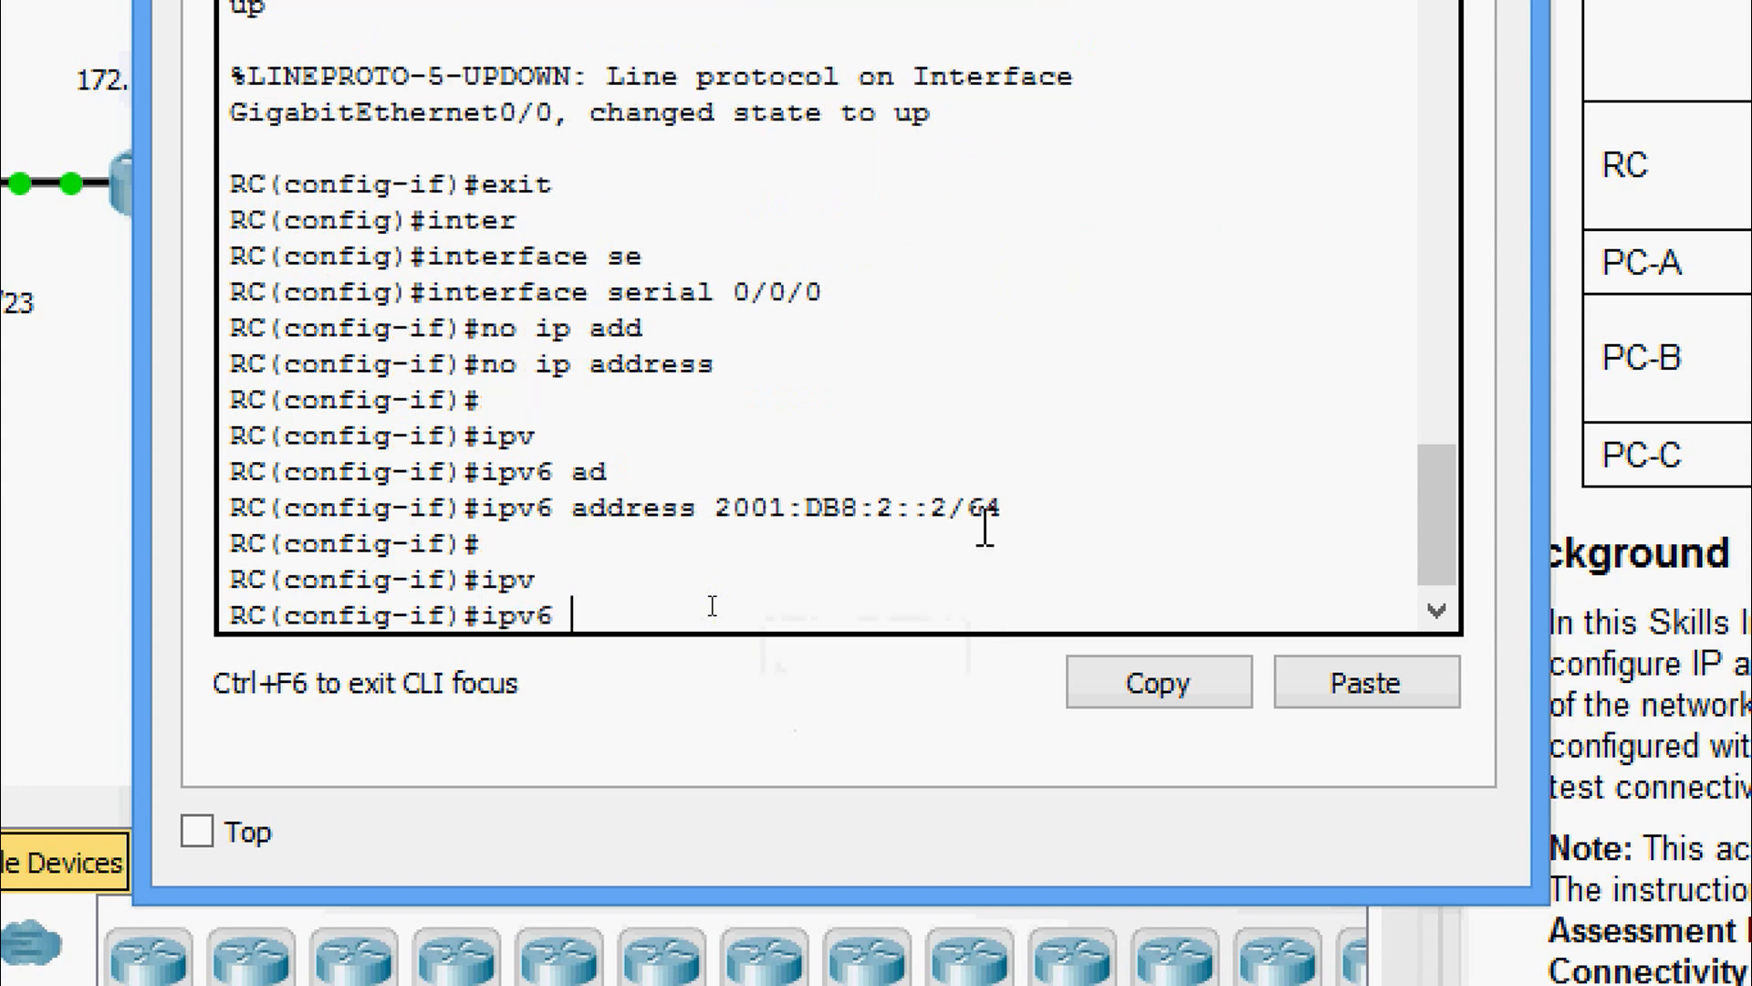
pyautogui.write('os')
pyautogui.press('Tab')
pyautogui.write('1')
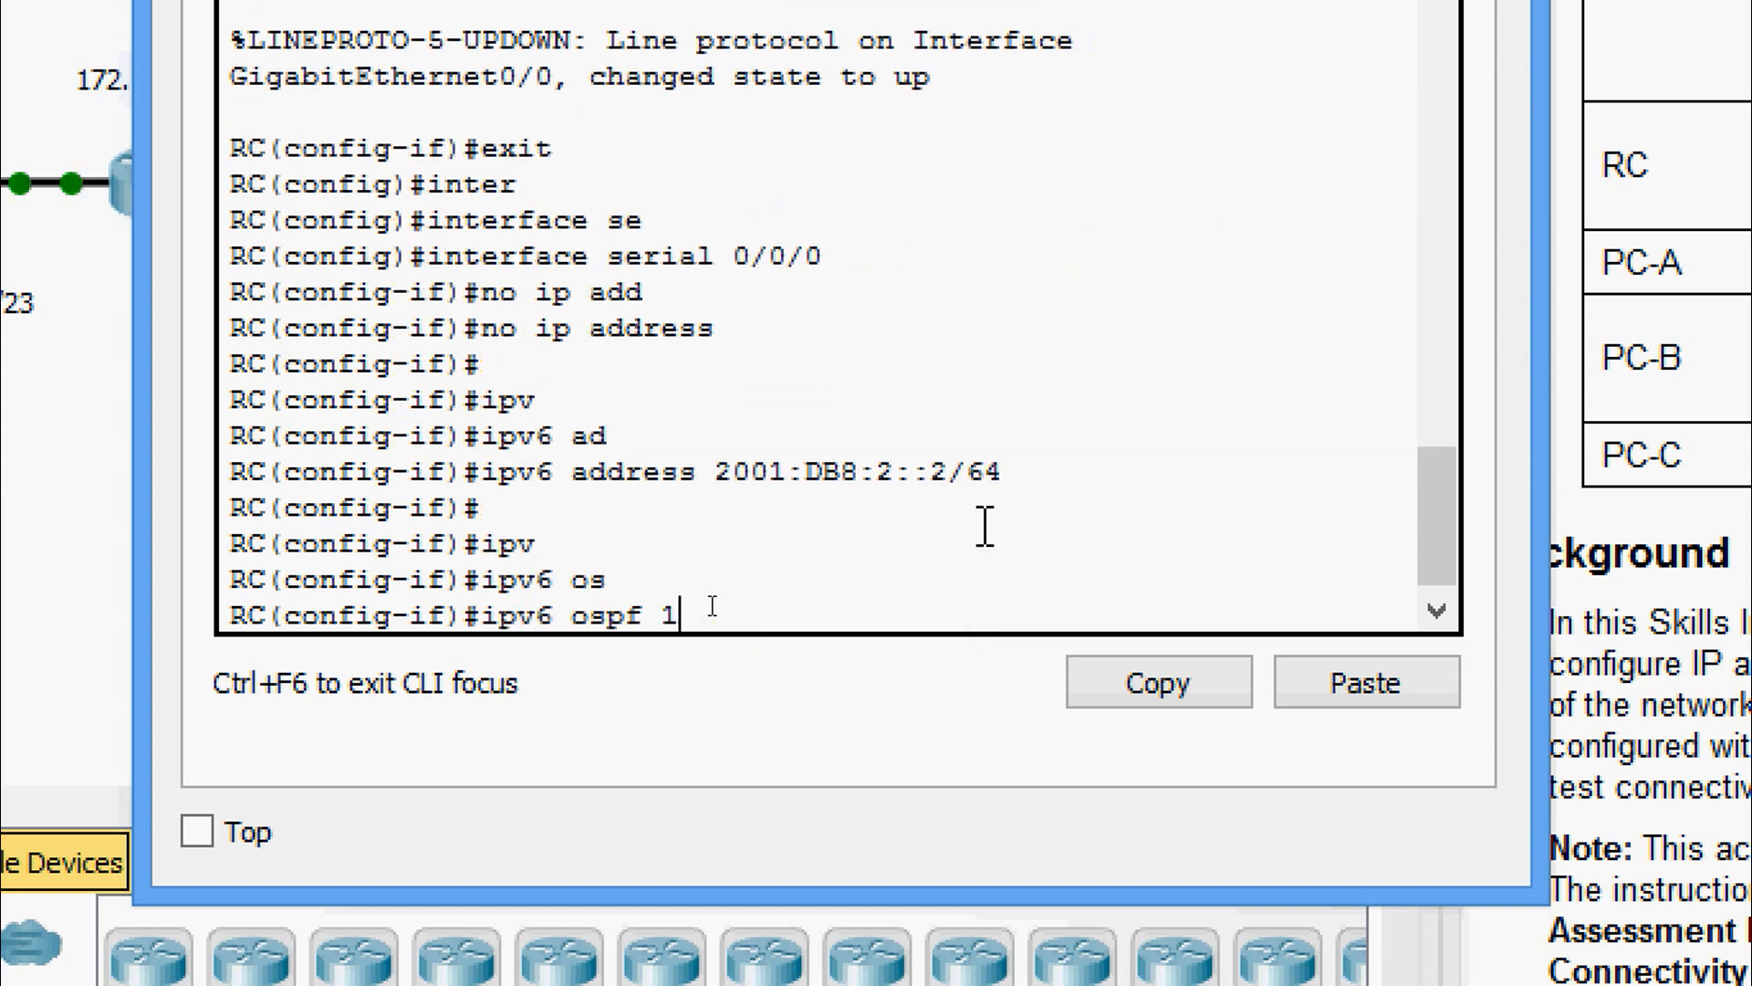
pyautogui.write(' ar')
pyautogui.press('Tab')
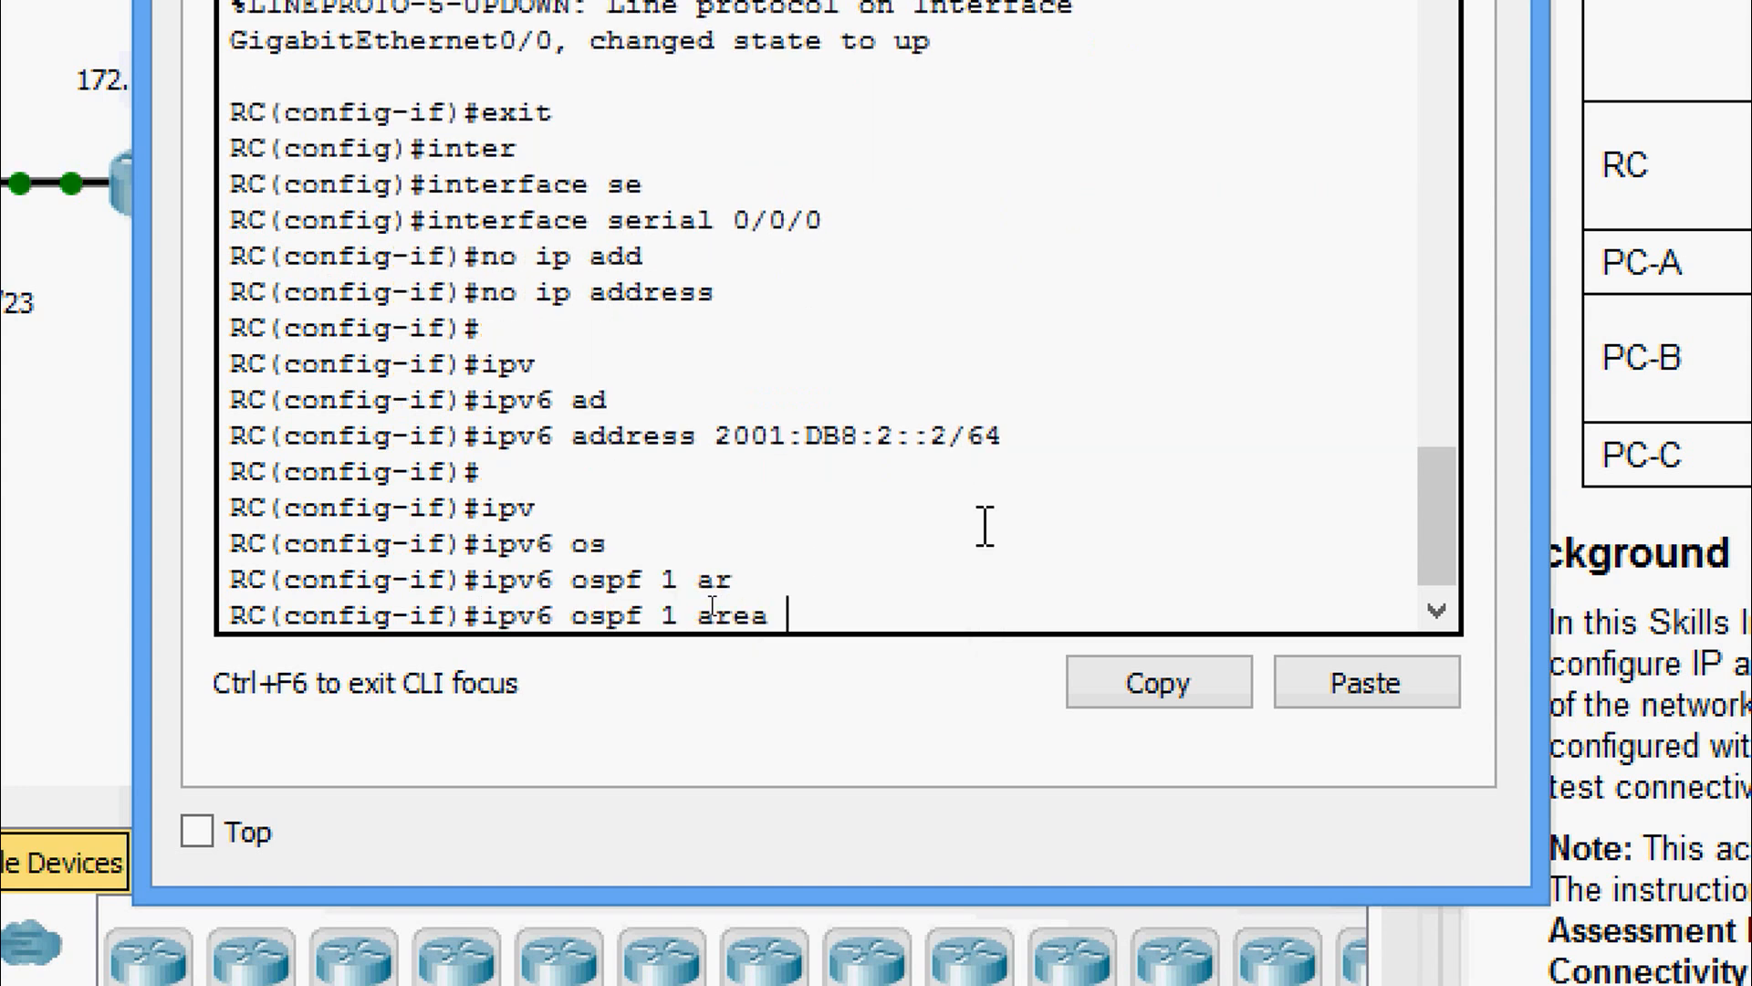
pyautogui.write('0')
pyautogui.press('Return')
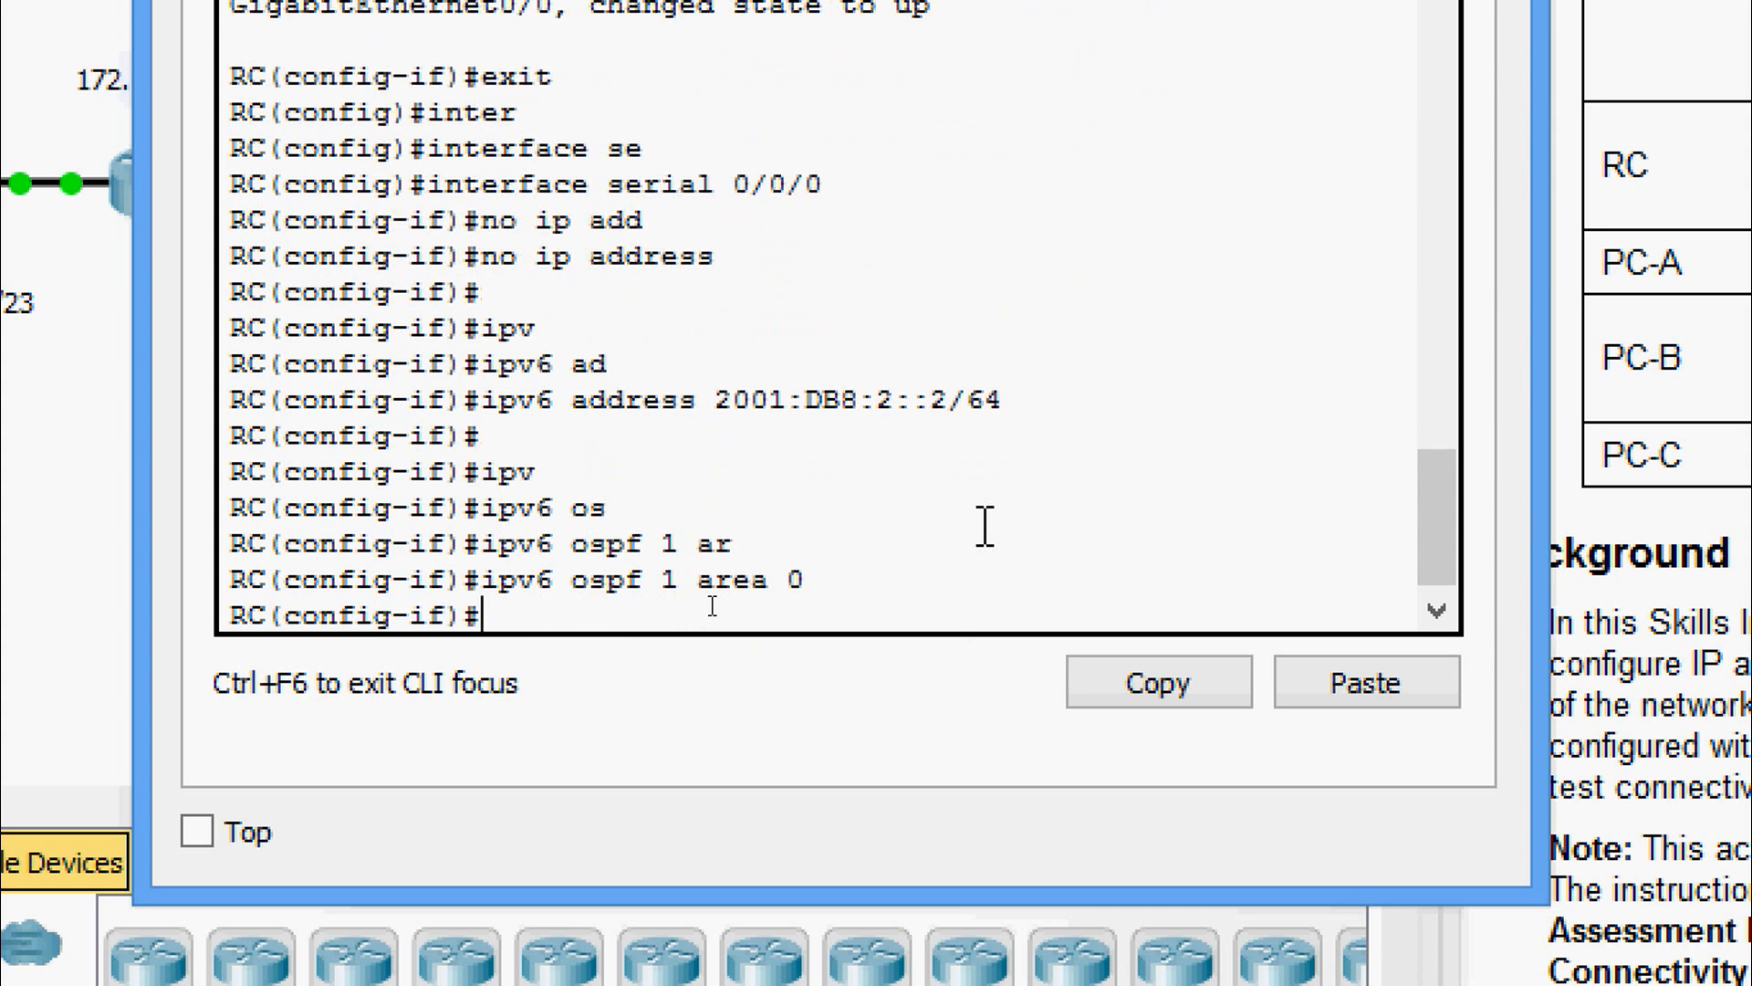
# - Activate RC's serial 0/0/0 interface with no shutdown and return to global configuration mode
pyautogui.write('no shut')
pyautogui.press('Tab')
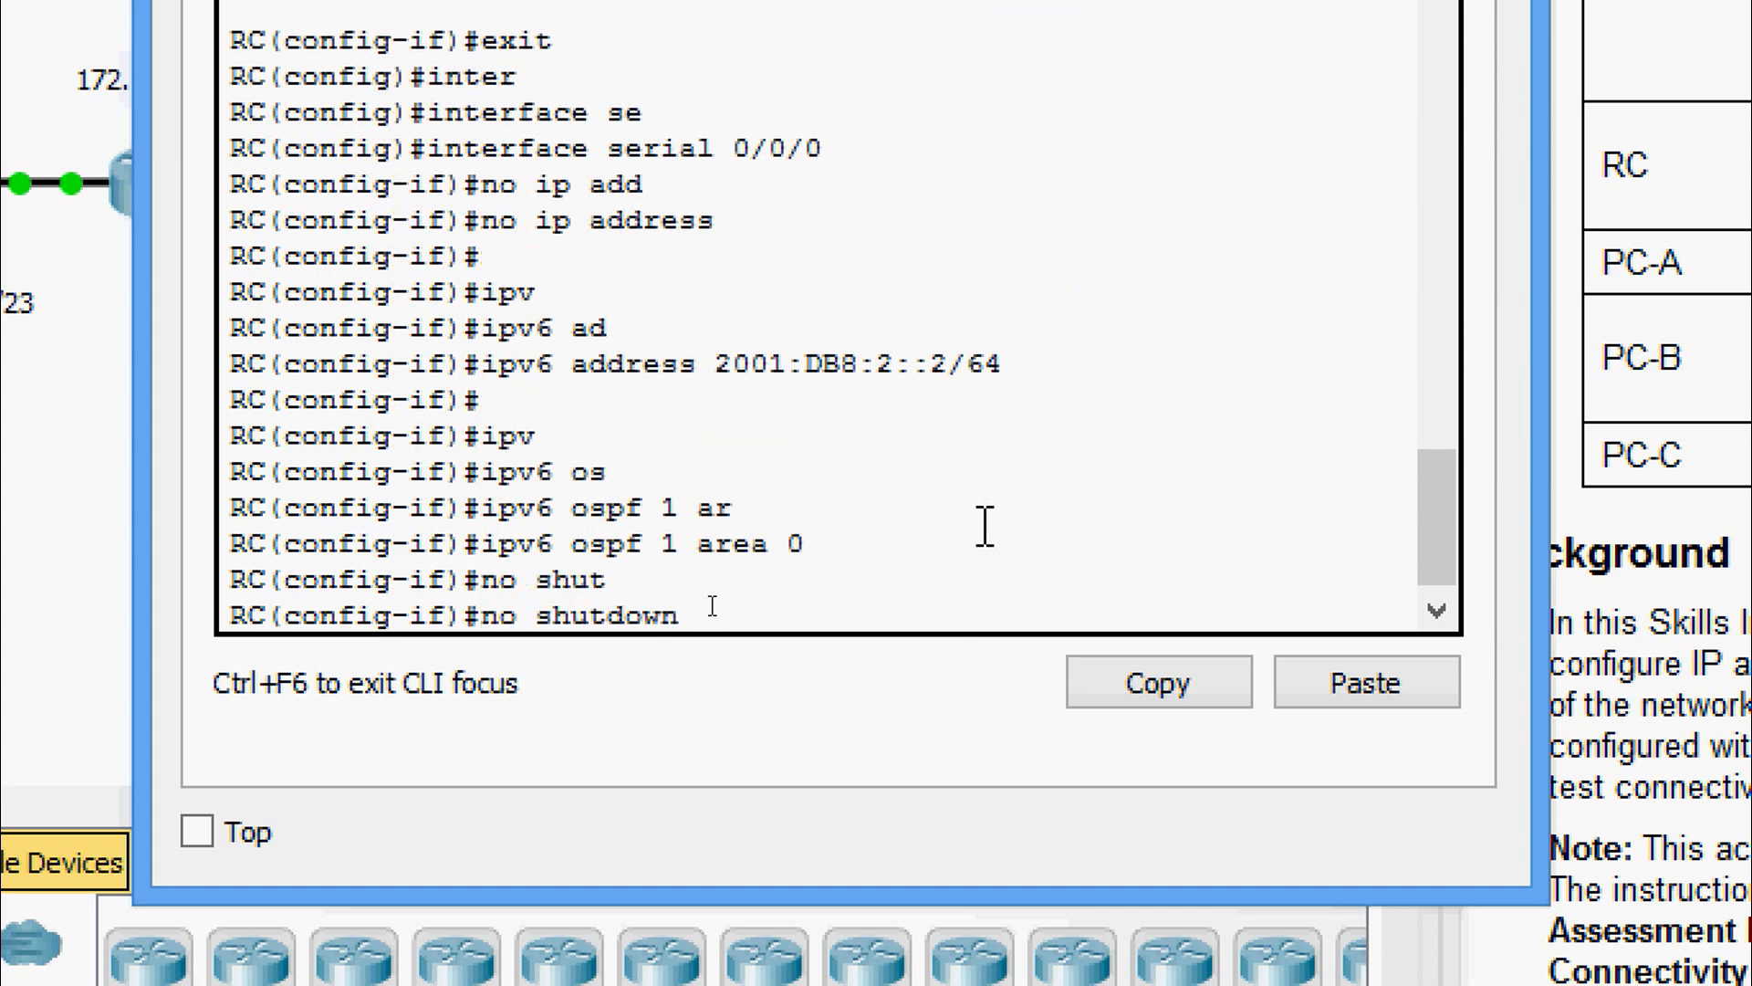
pyautogui.press('Return')
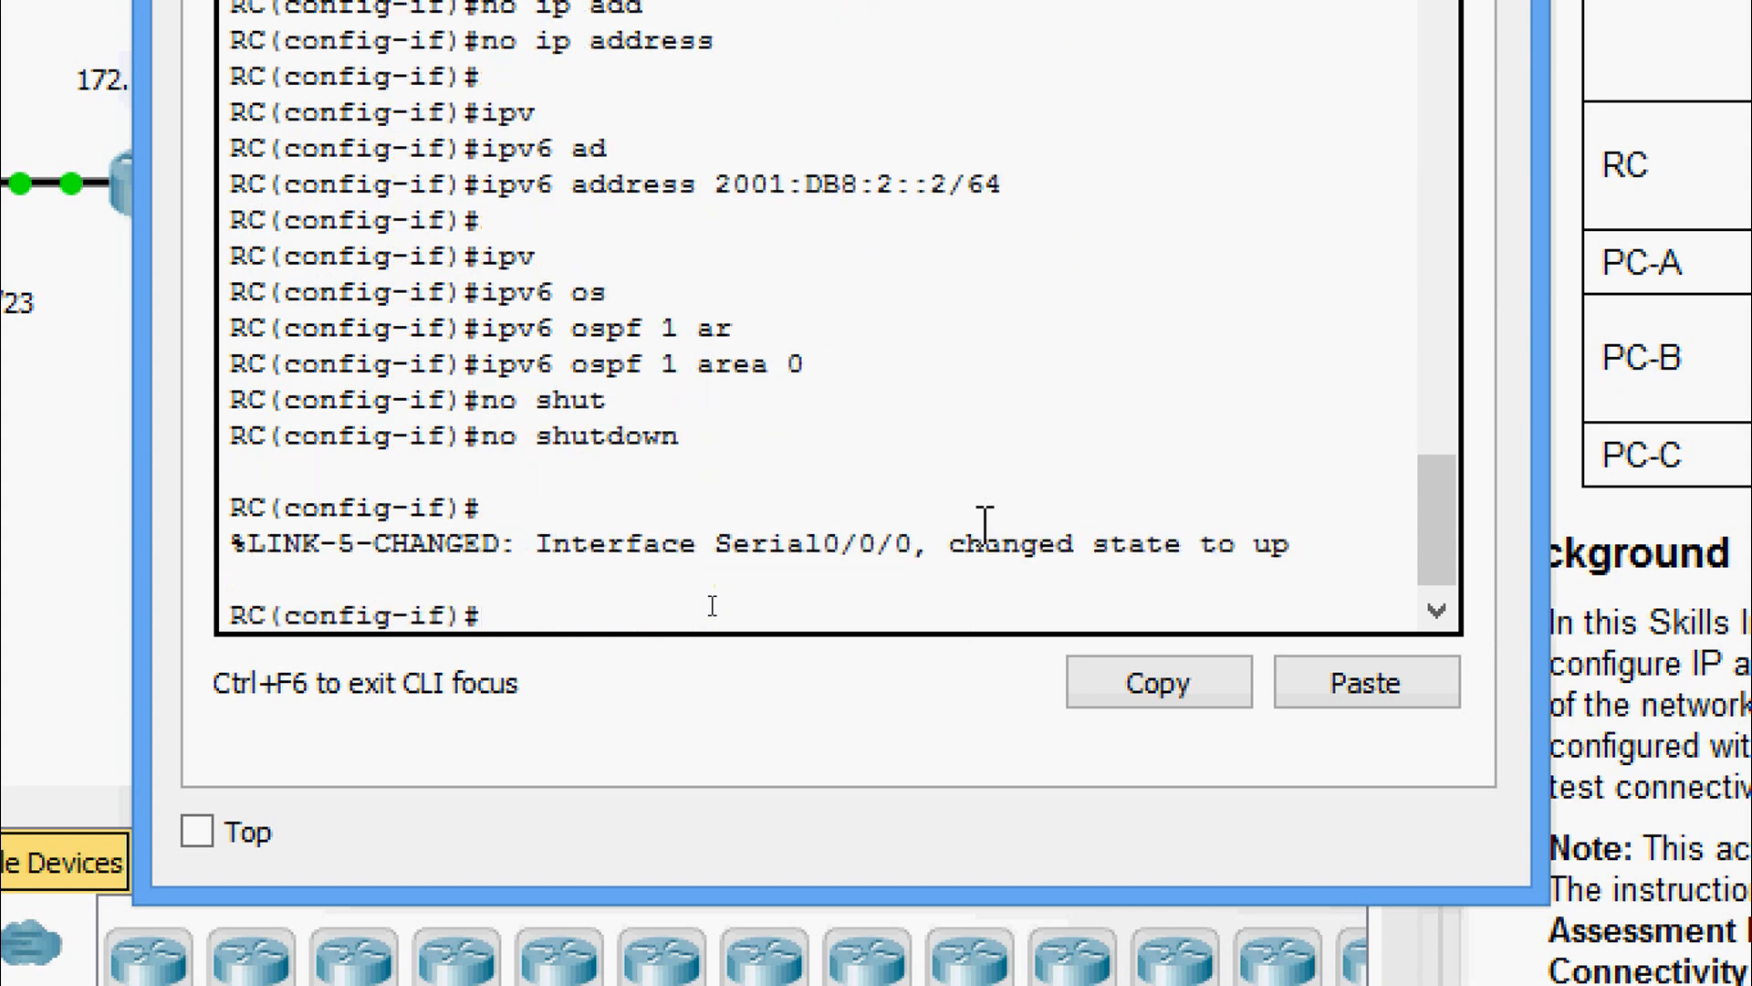
pyautogui.press('Return')
pyautogui.write('exit')
pyautogui.press('Return')
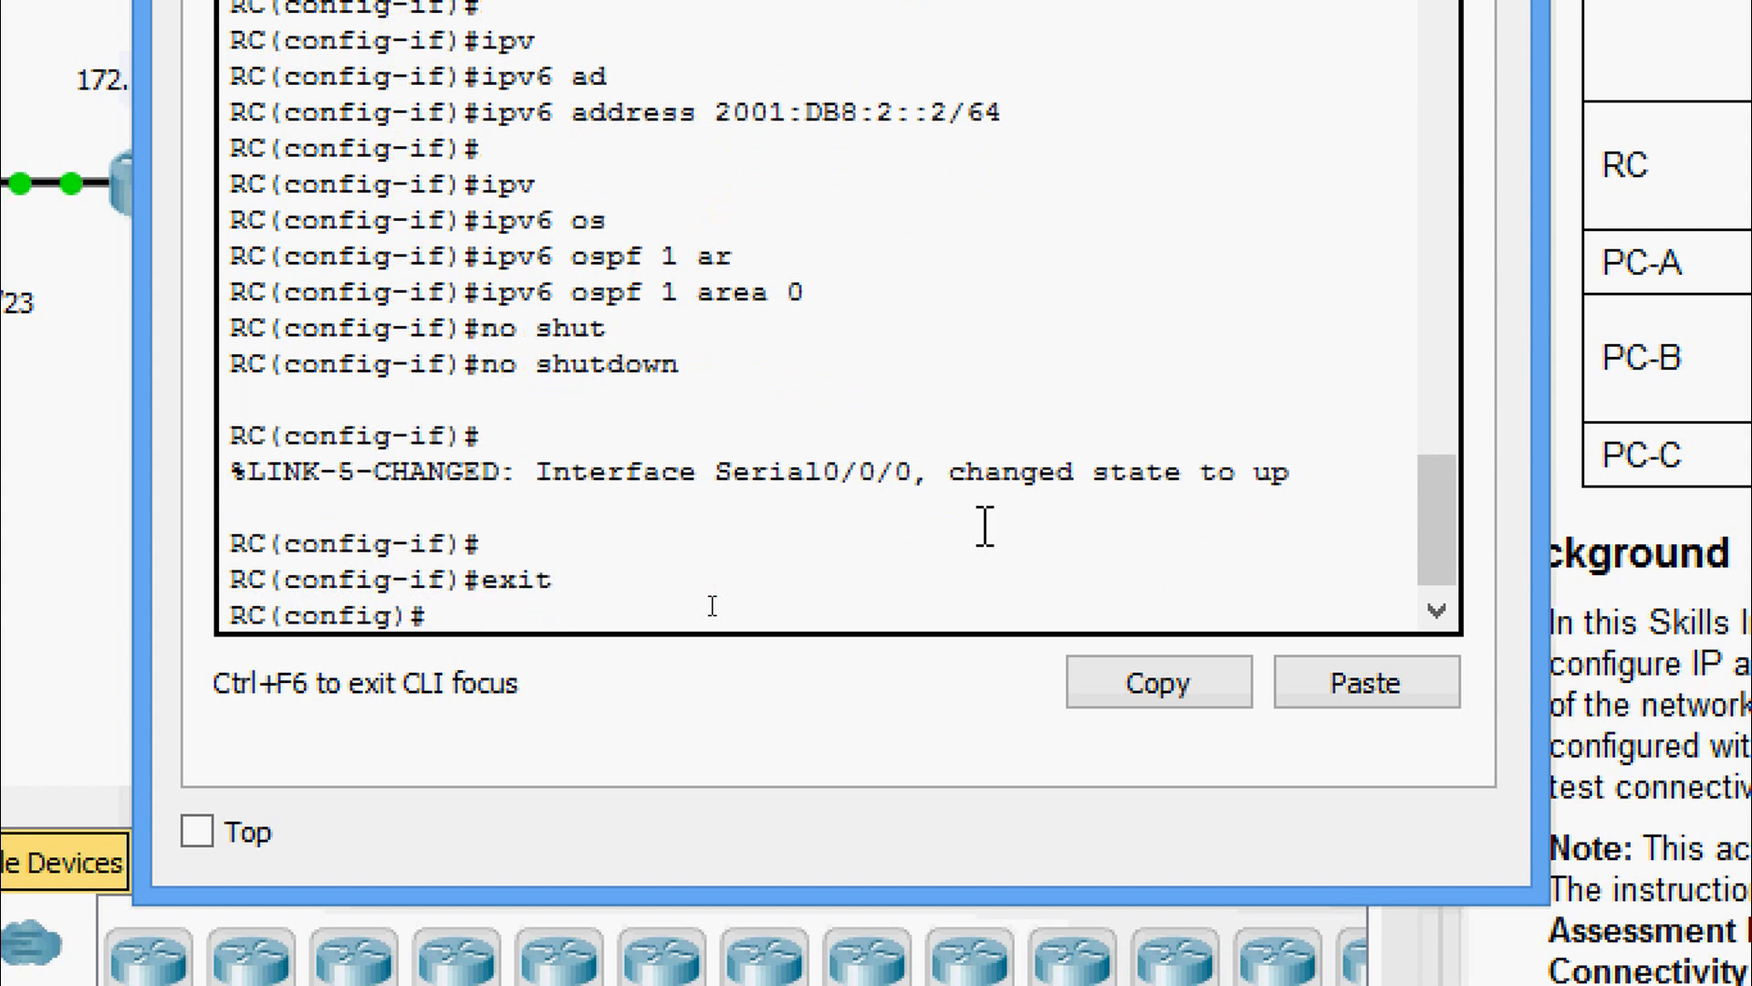
# - Enter router configuration mode for OSPFv3 process 1 on RC with ipv6 router ospf 1
pyautogui.write('ipv')
pyautogui.press('Tab')
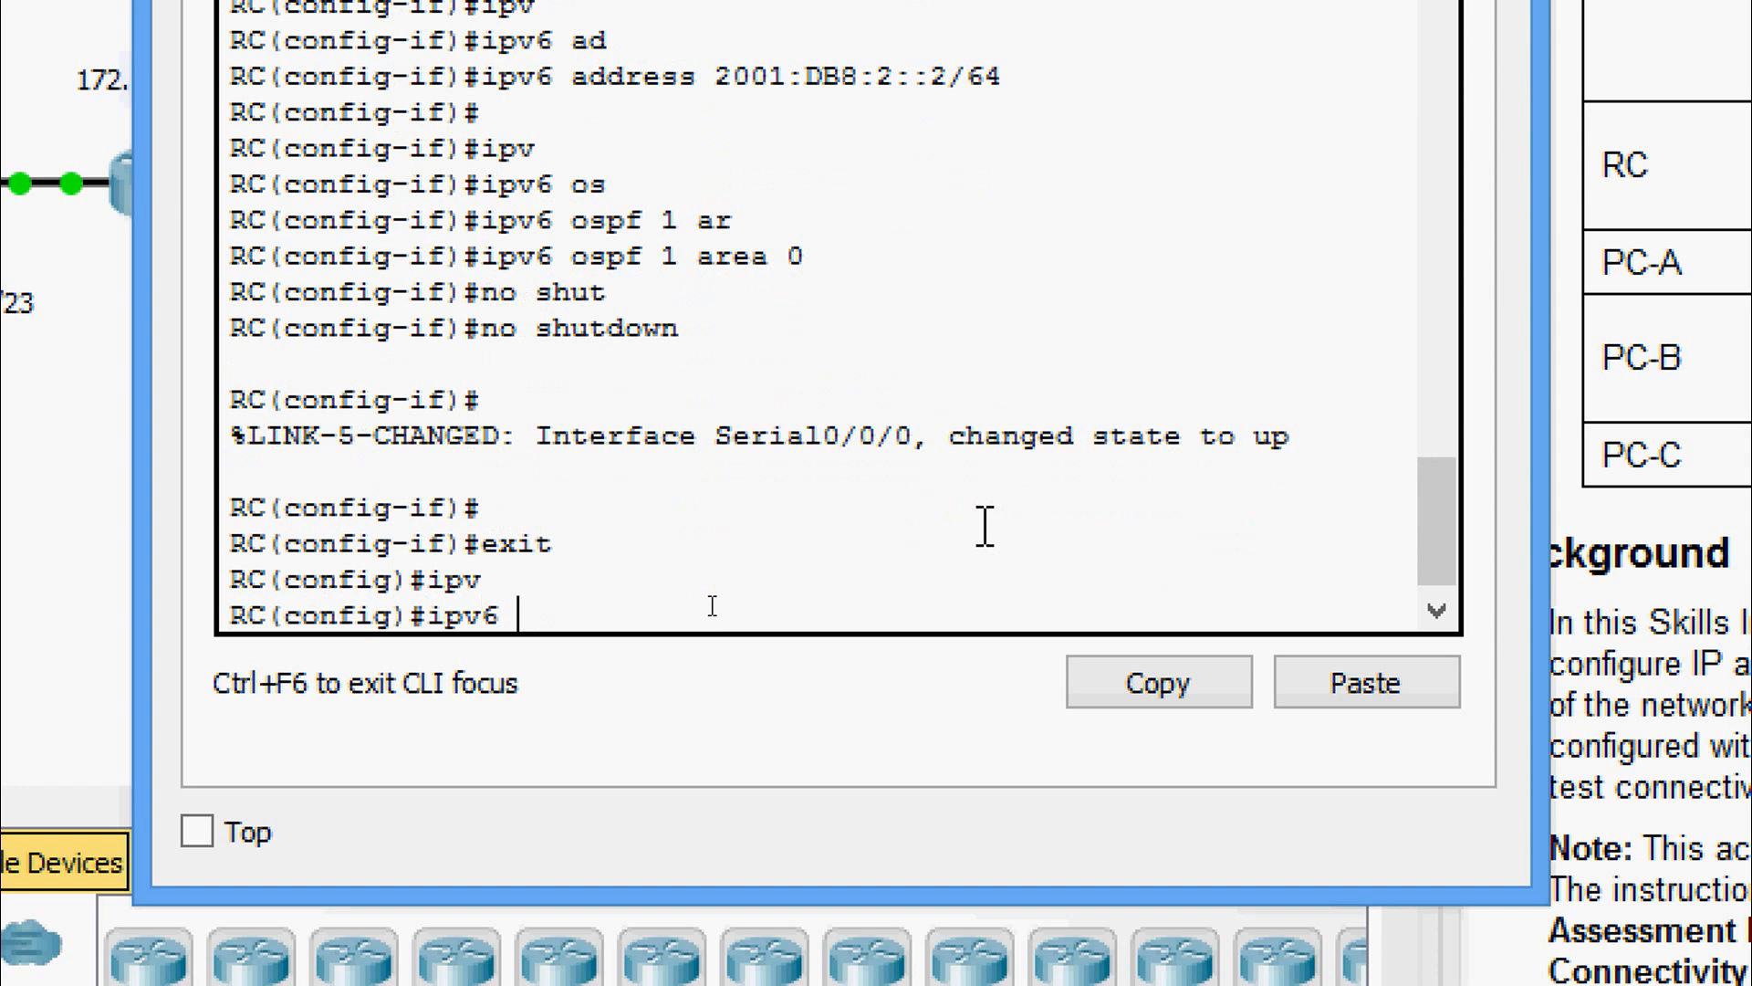
pyautogui.write('router')
pyautogui.press('Tab')
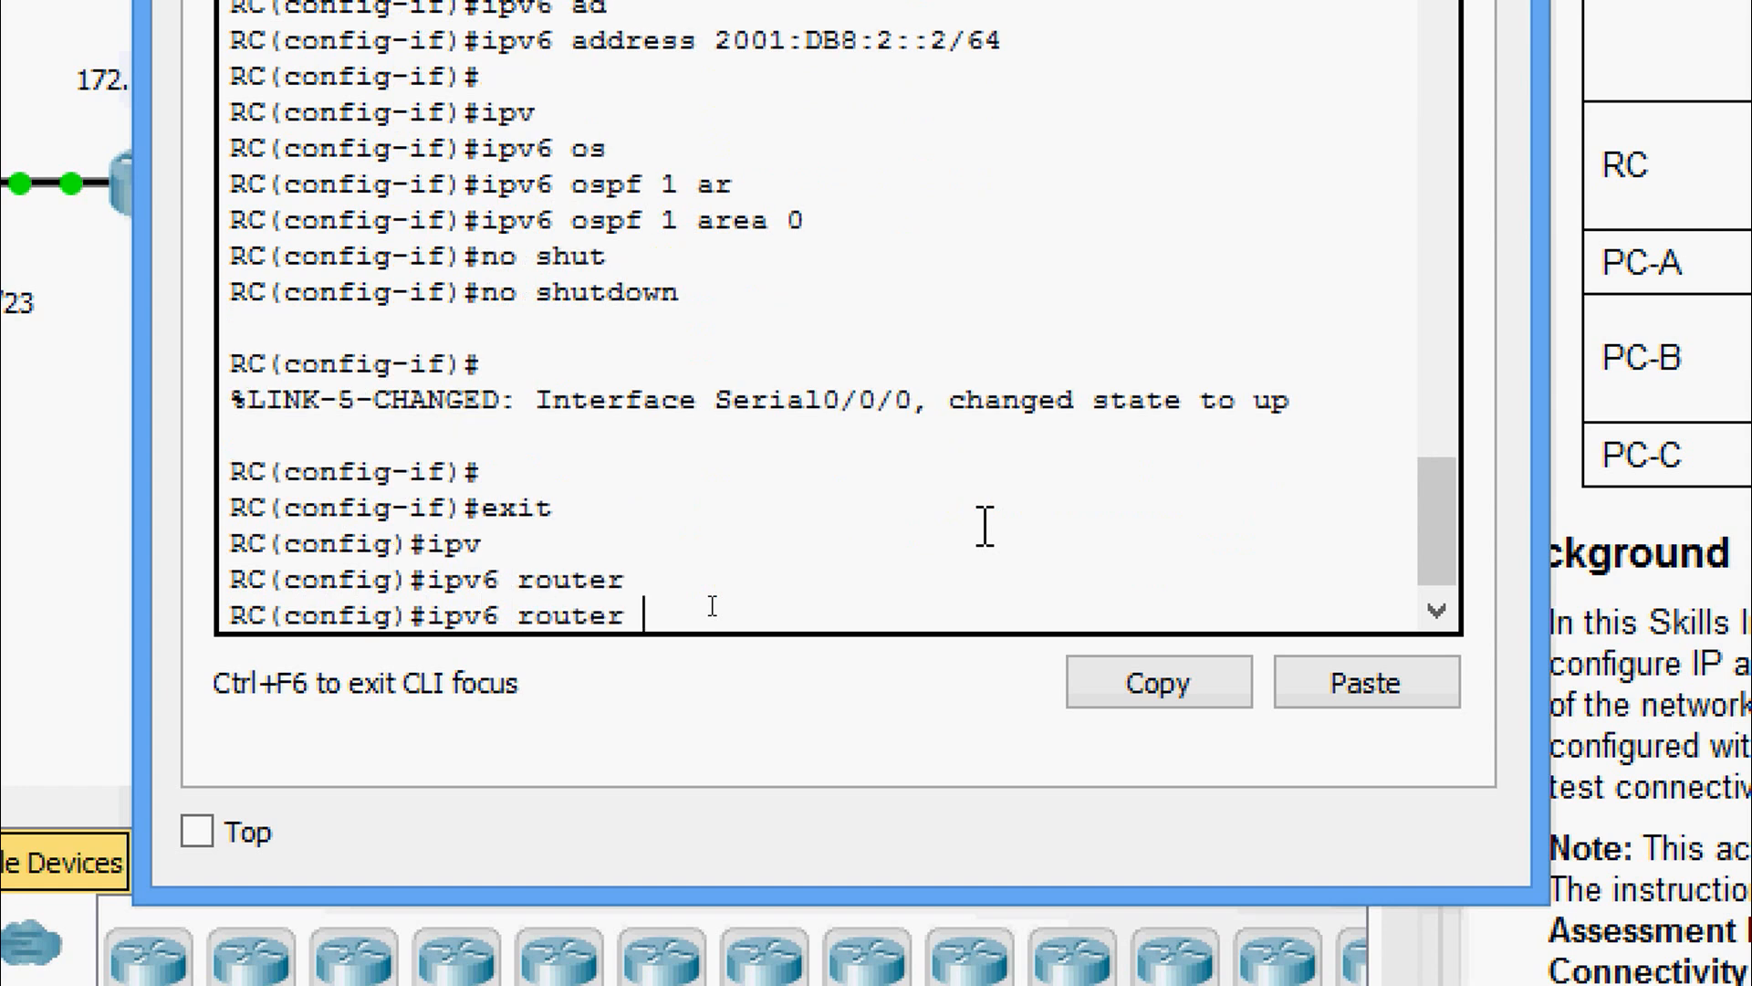
pyautogui.write('os')
pyautogui.press('Tab')
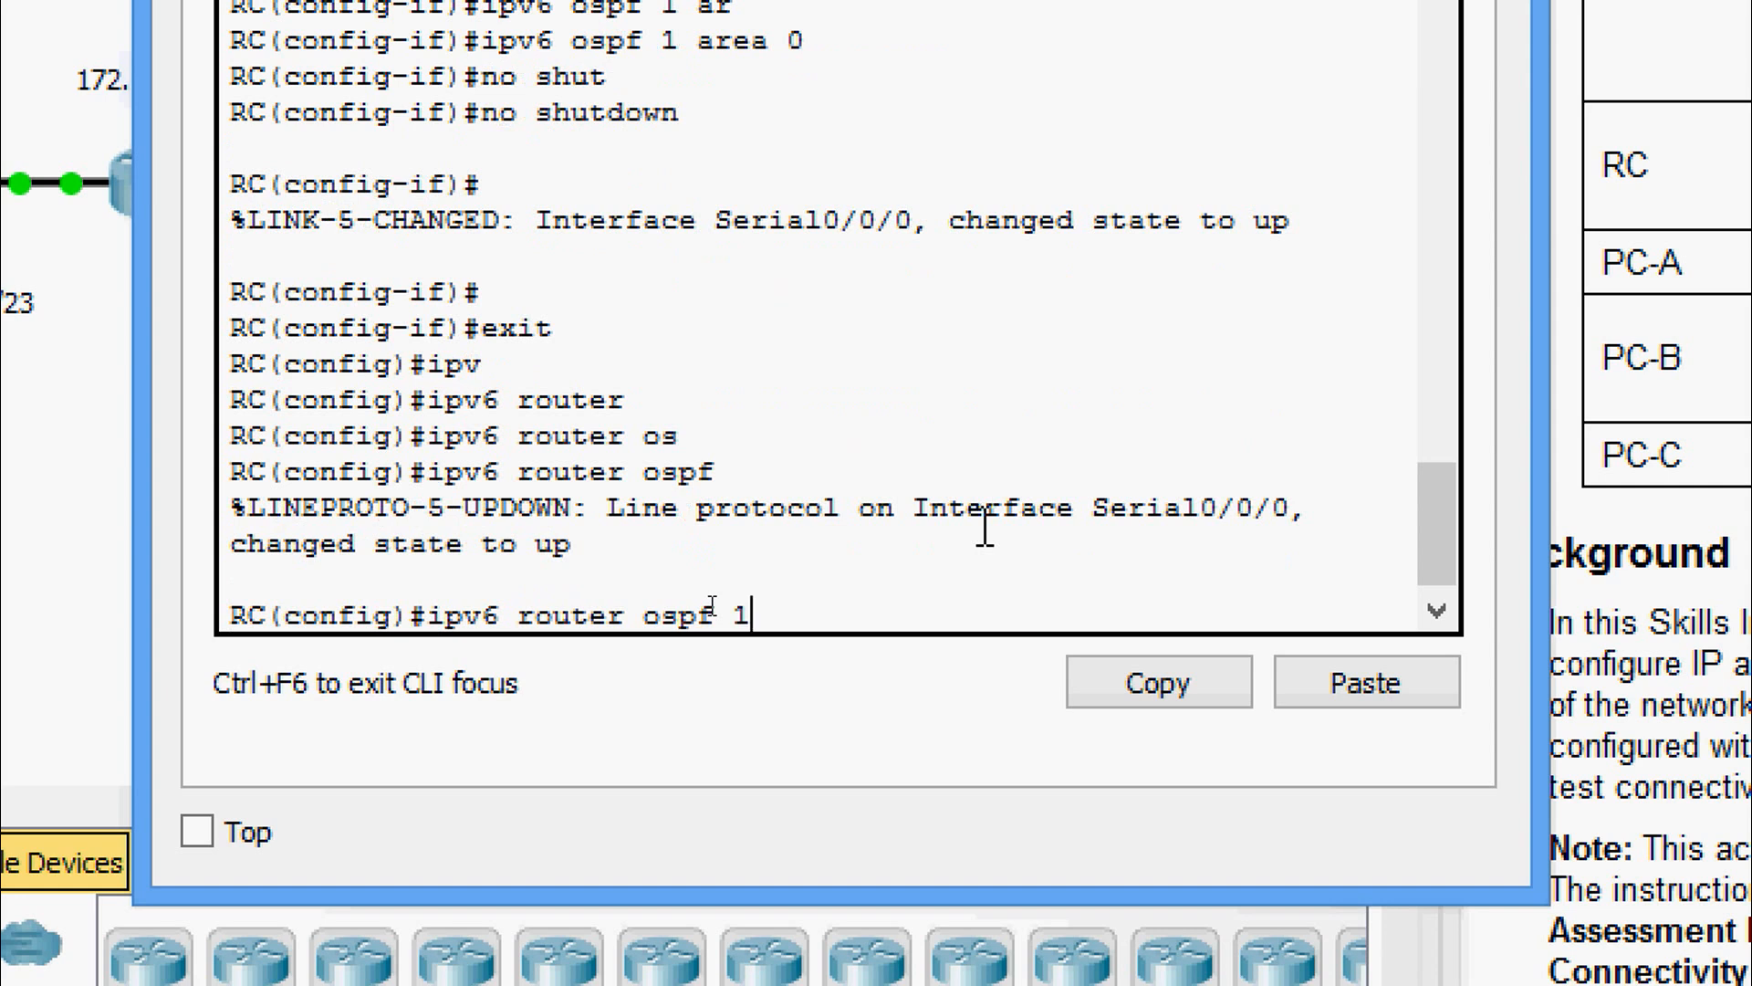
pyautogui.write('1')
pyautogui.press('Return')
pyautogui.press('Return')
# - Set the router ID of RC's OSPFv3 process to 3.3.3.3
pyautogui.write('router')
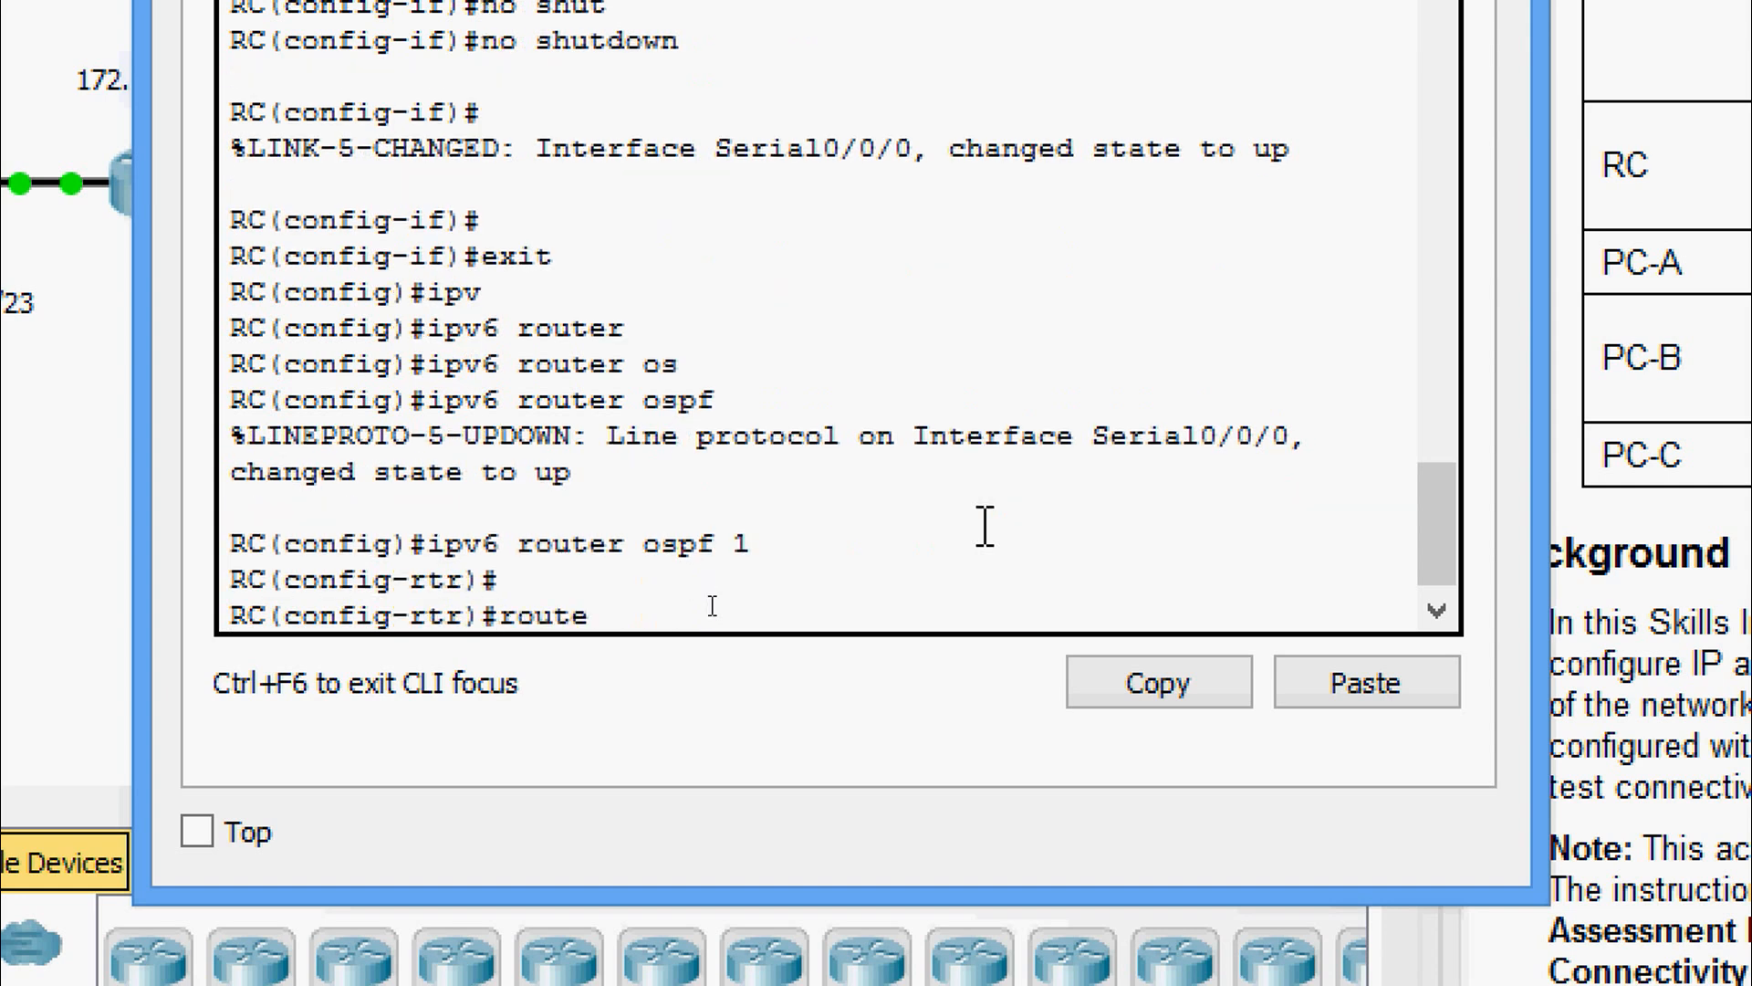
pyautogui.press('Tab')
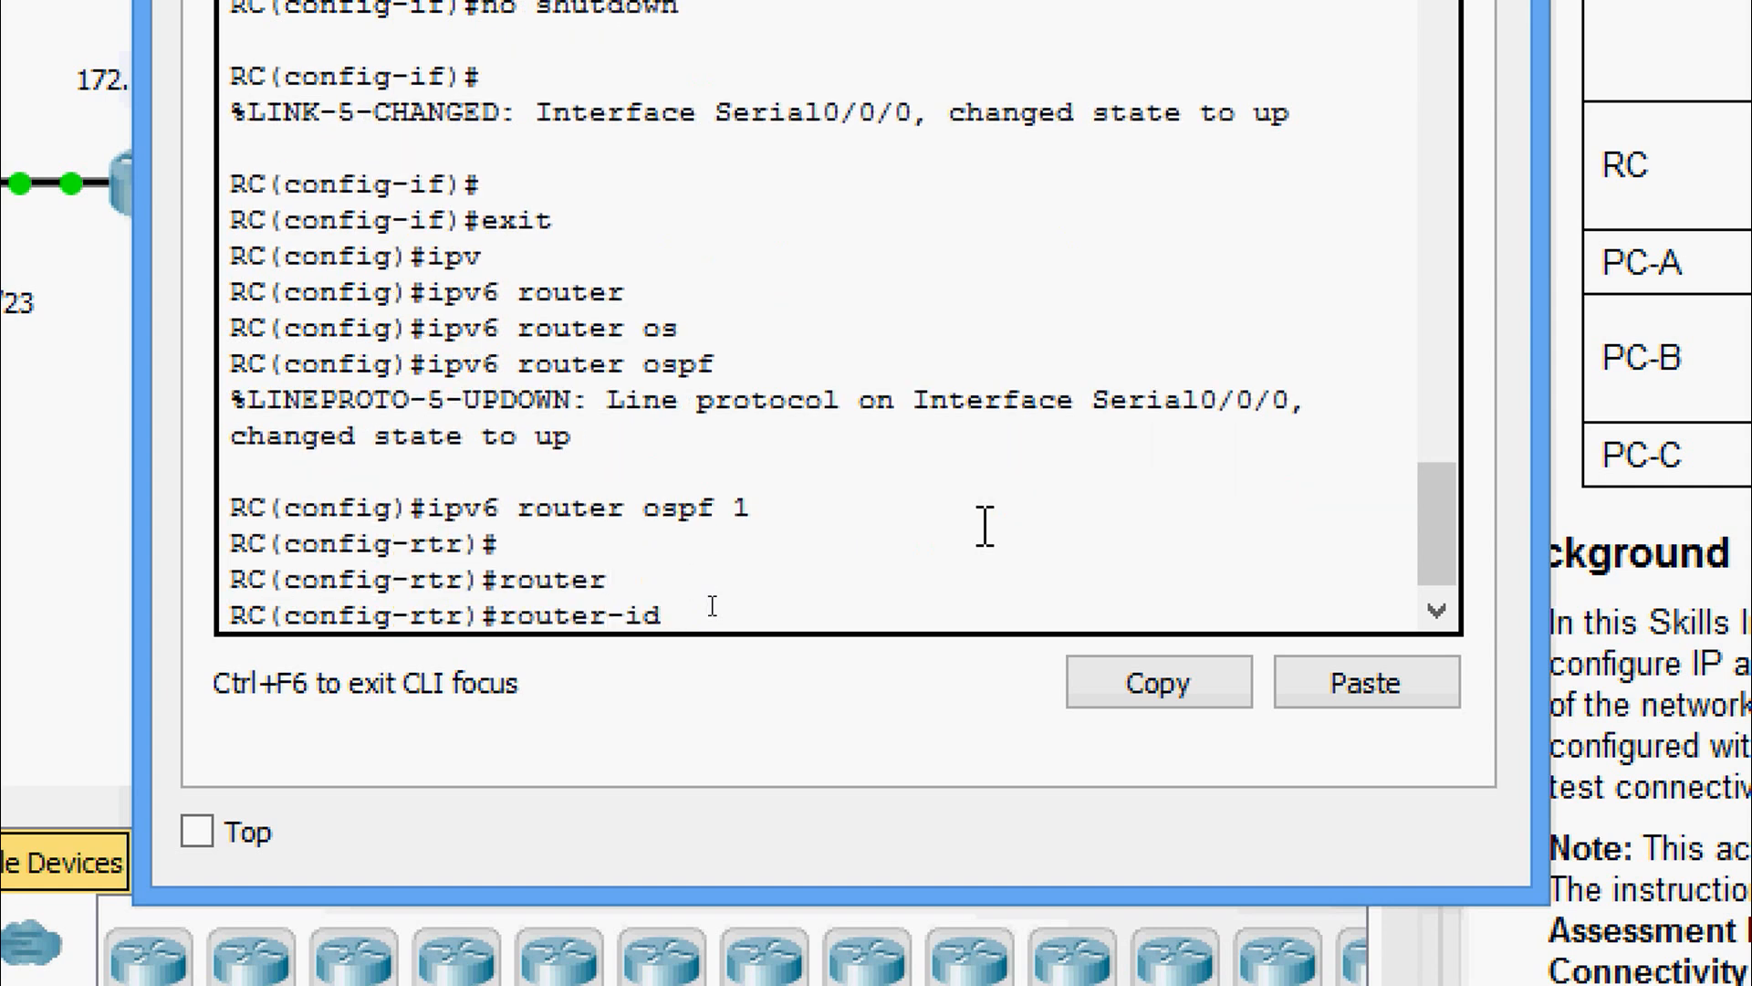
pyautogui.write('3.3.3.3')
pyautogui.press('Return')
pyautogui.press('Return')
pyautogui.press('Return')
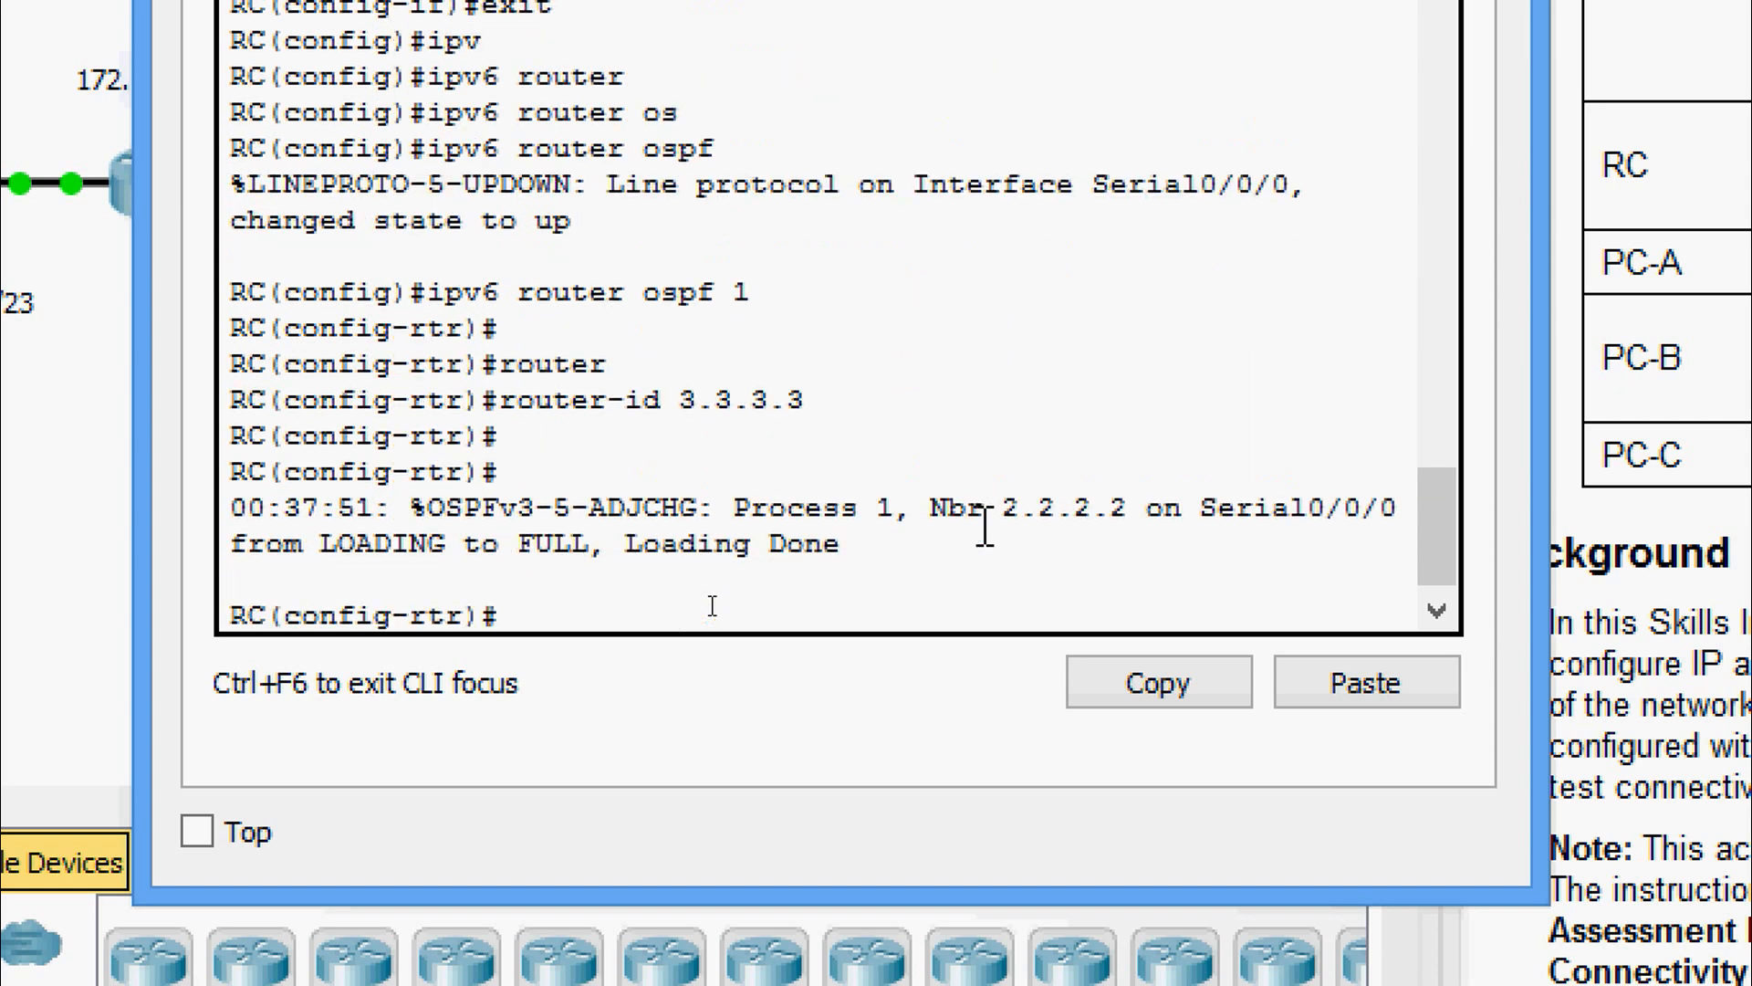
# - Return RC to privileged EXEC mode and reset all its OSPFv3 processes with clear ipv6 ospf process, answering y to the confirmation
pyautogui.hotkey('ctrl', 'z')
pyautogui.write('clear')
pyautogui.press('Tab')
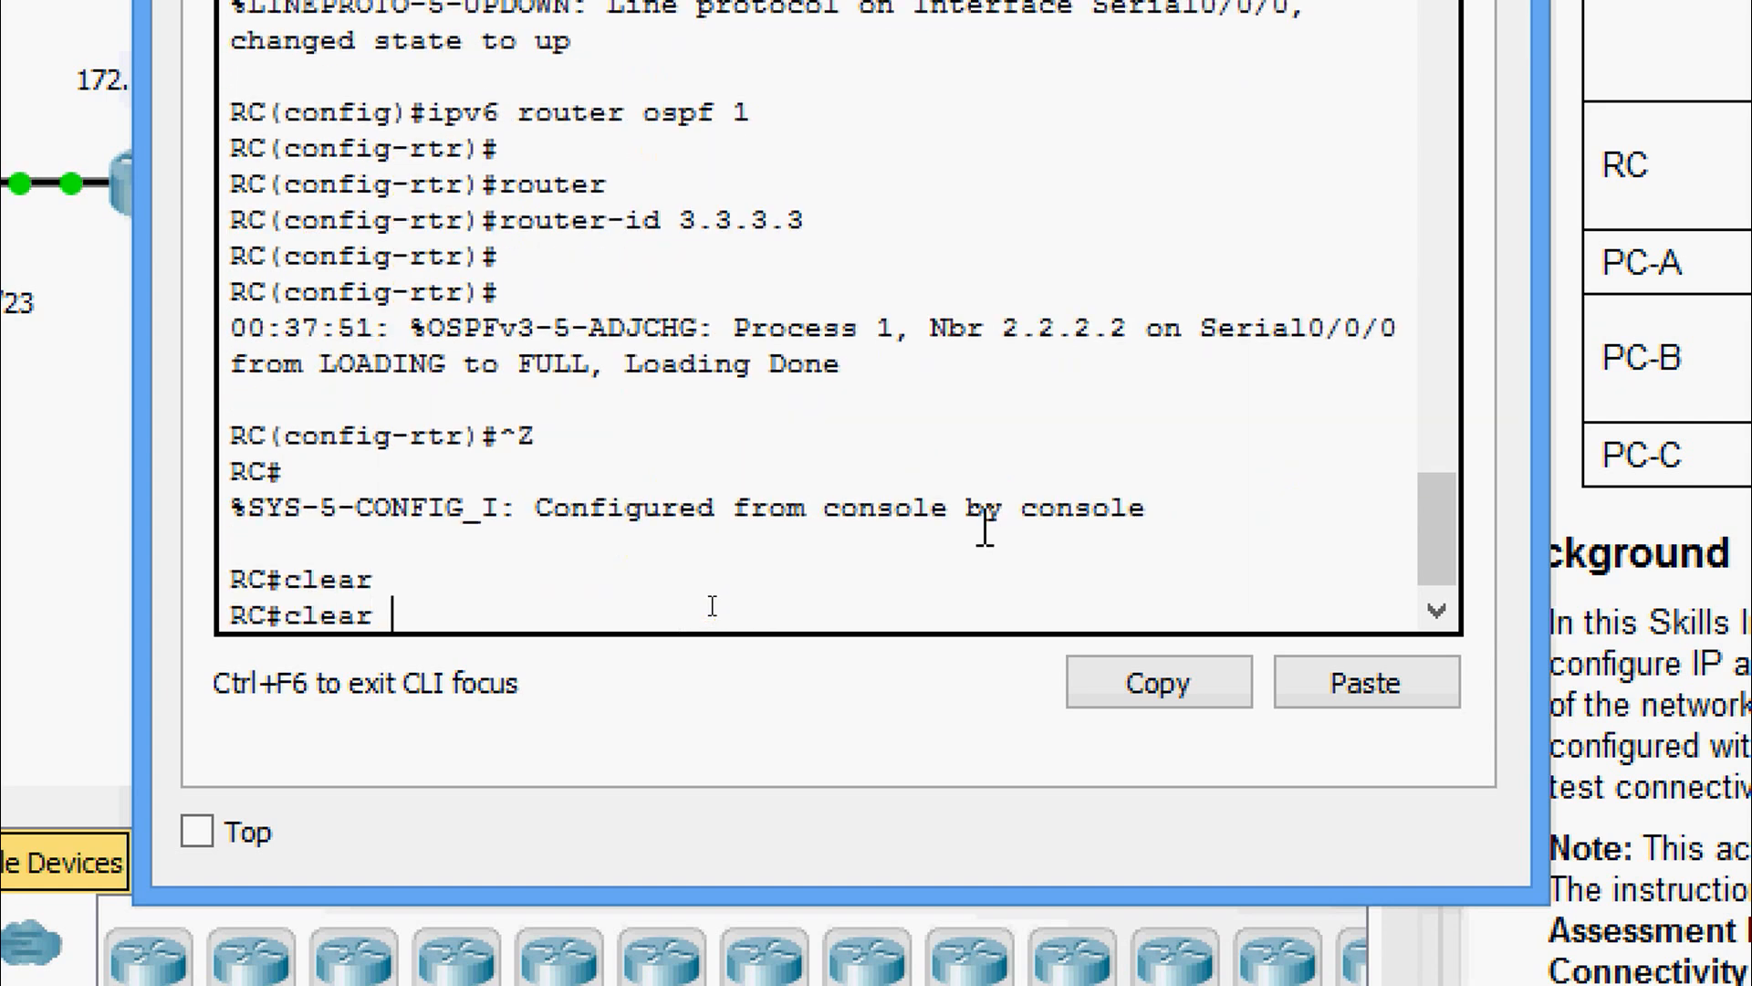
pyautogui.write('ipv')
pyautogui.press('Tab')
pyautogui.write('os')
pyautogui.press('Tab')
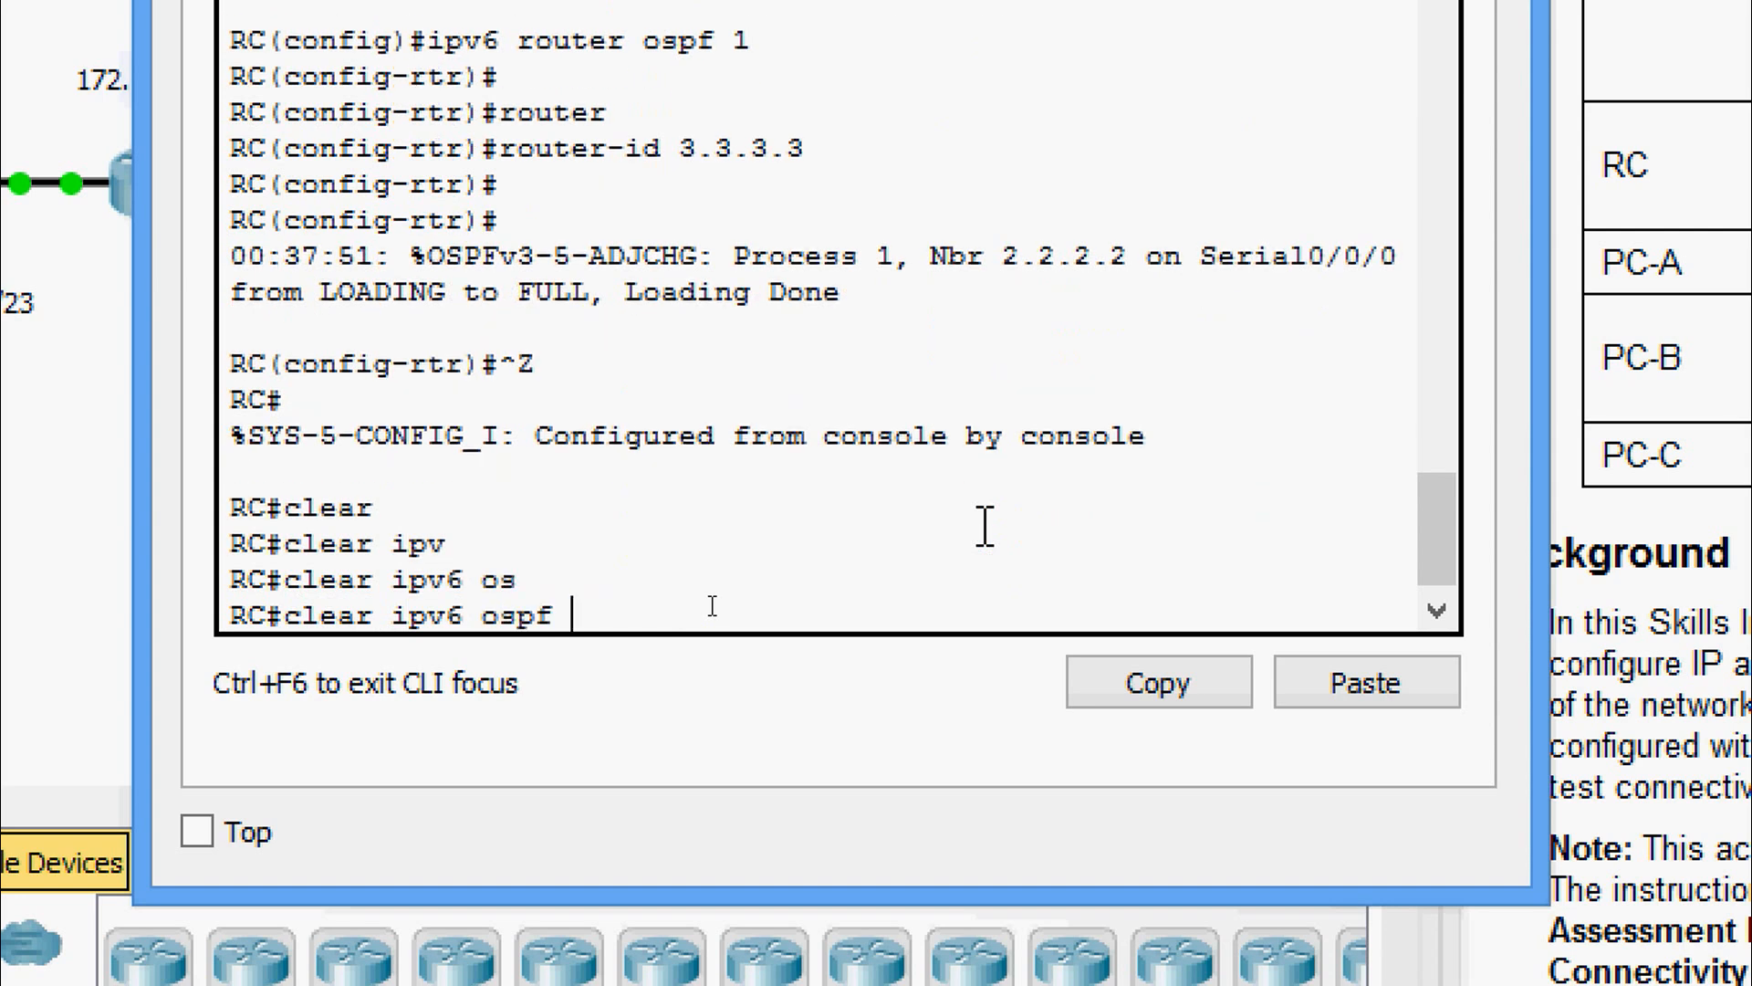
pyautogui.write('pro')
pyautogui.press('Tab')
pyautogui.press('Return')
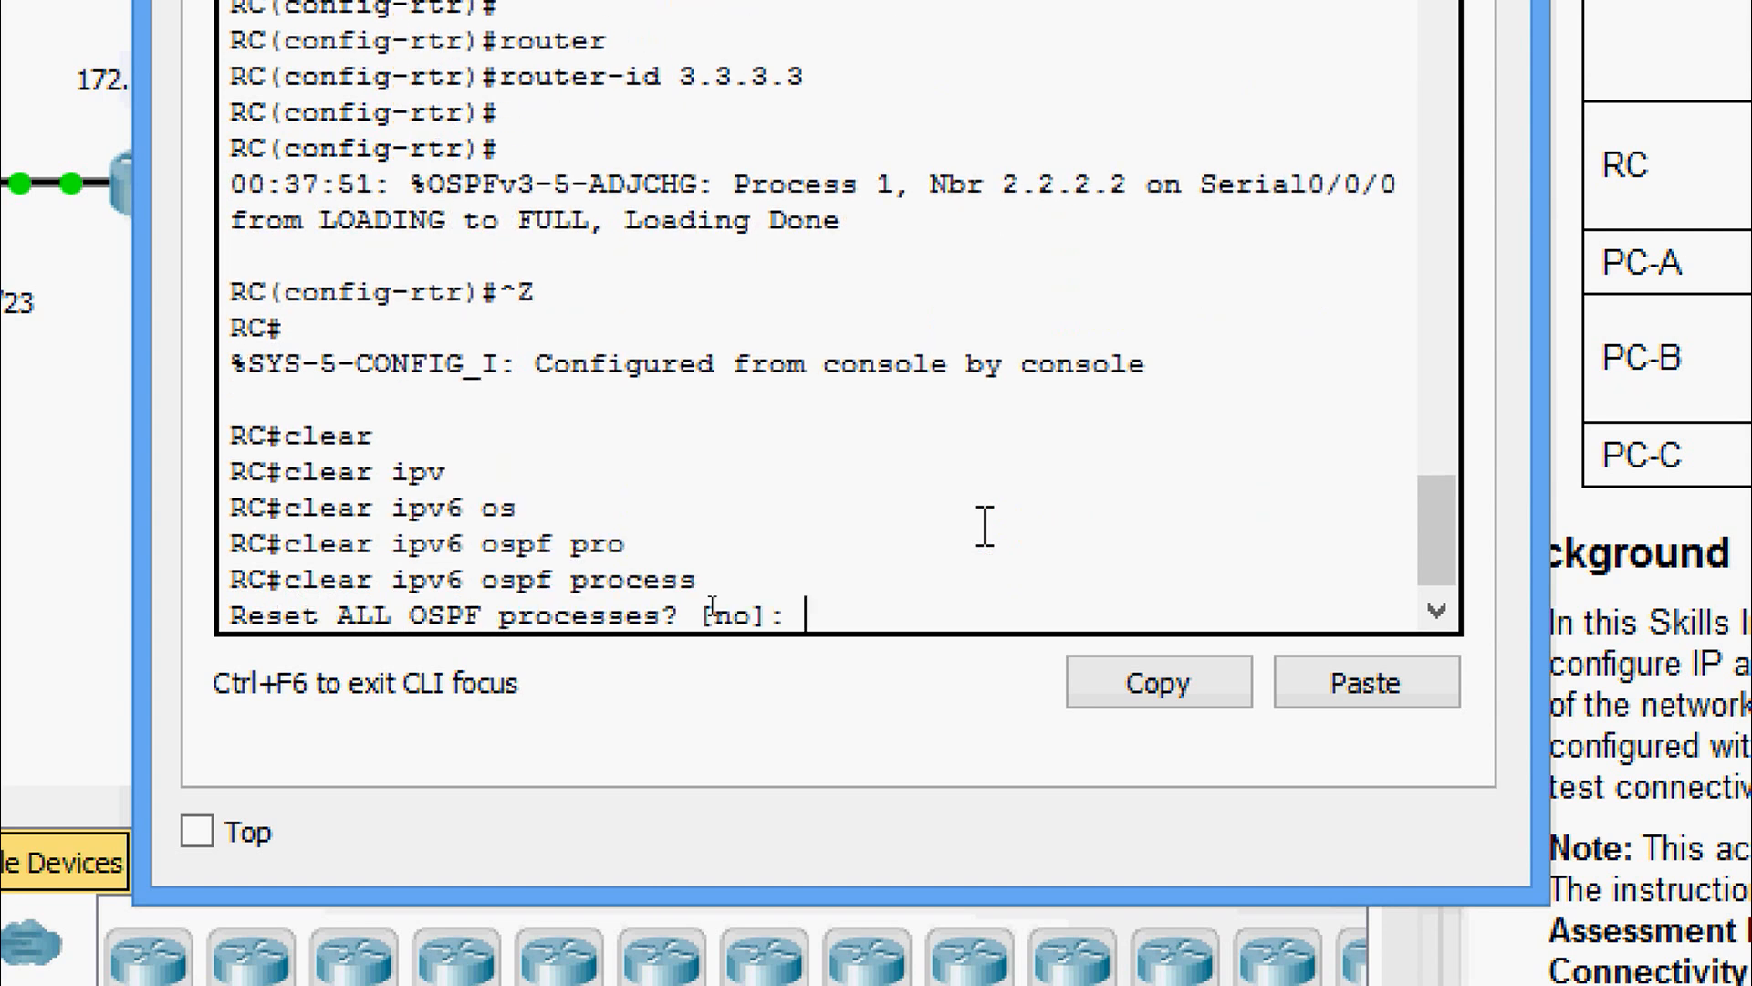
pyautogui.write('y')
pyautogui.press('Return')
pyautogui.press('Return')
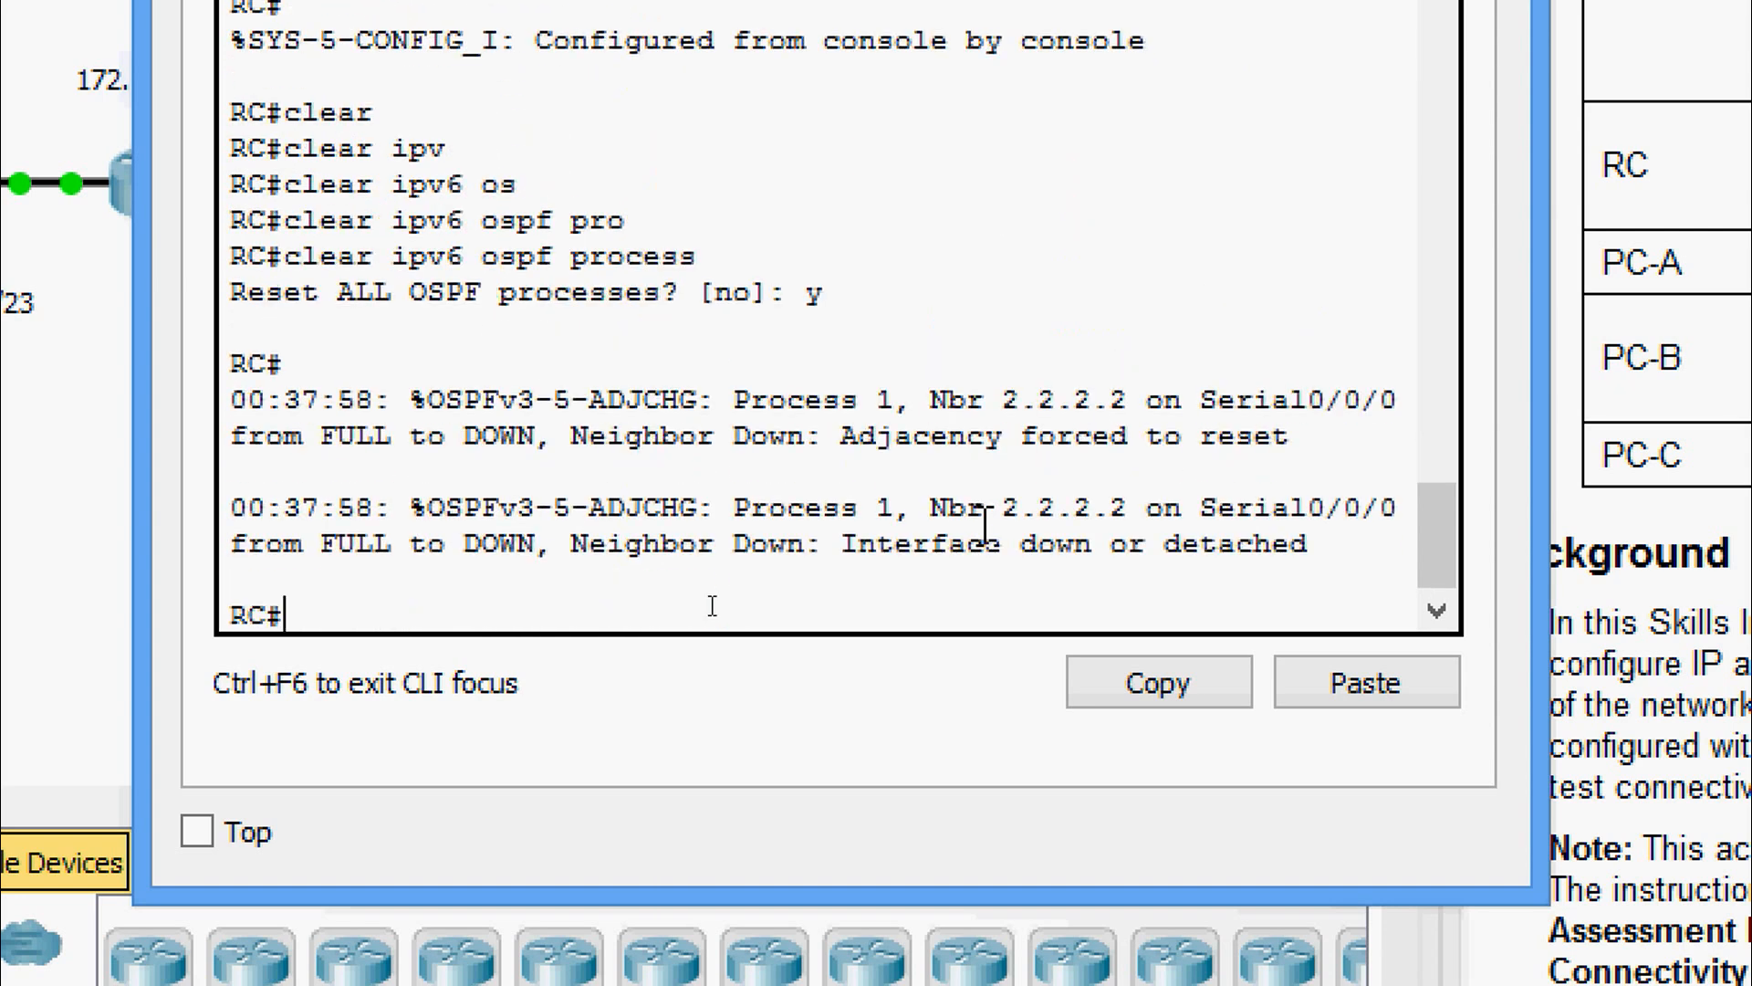
pyautogui.press('Return')
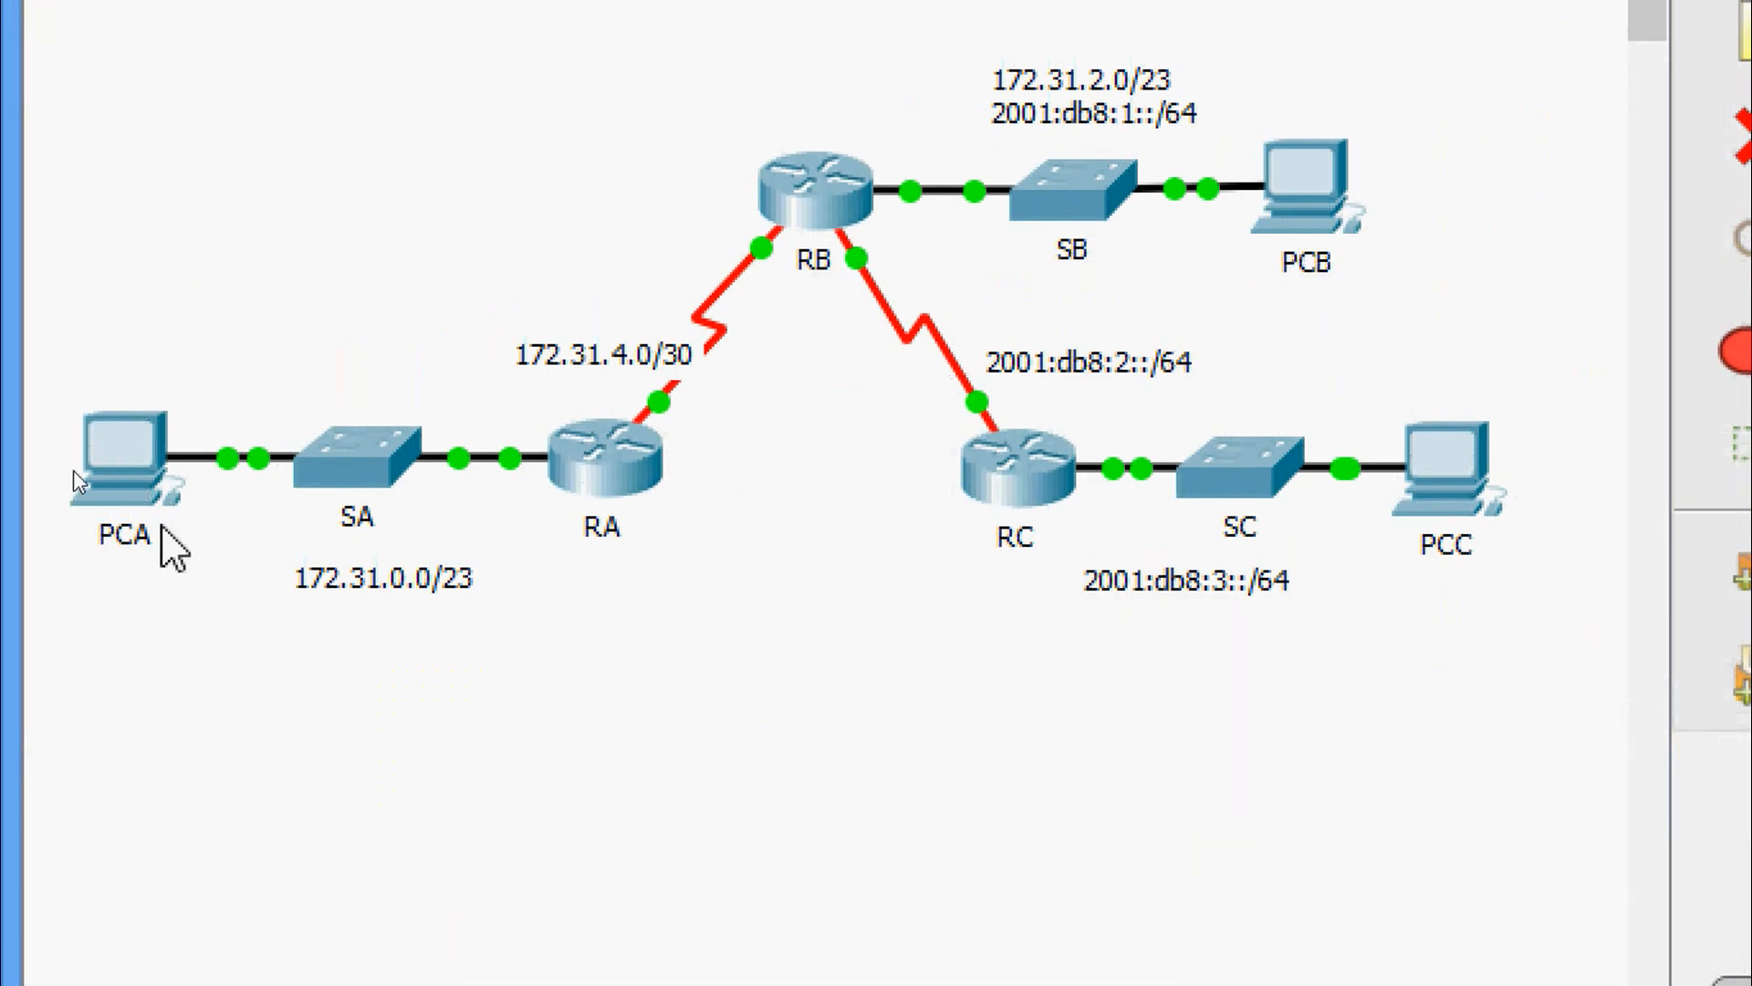
# - Switch to the 8.4.1.2.xlsx workbook in Excel and examine the binary breakdown and address range of the 172.31.0.0/23 subnet
pyautogui.moveTo(73, 497)
pyautogui.moveTo(1336, 275)
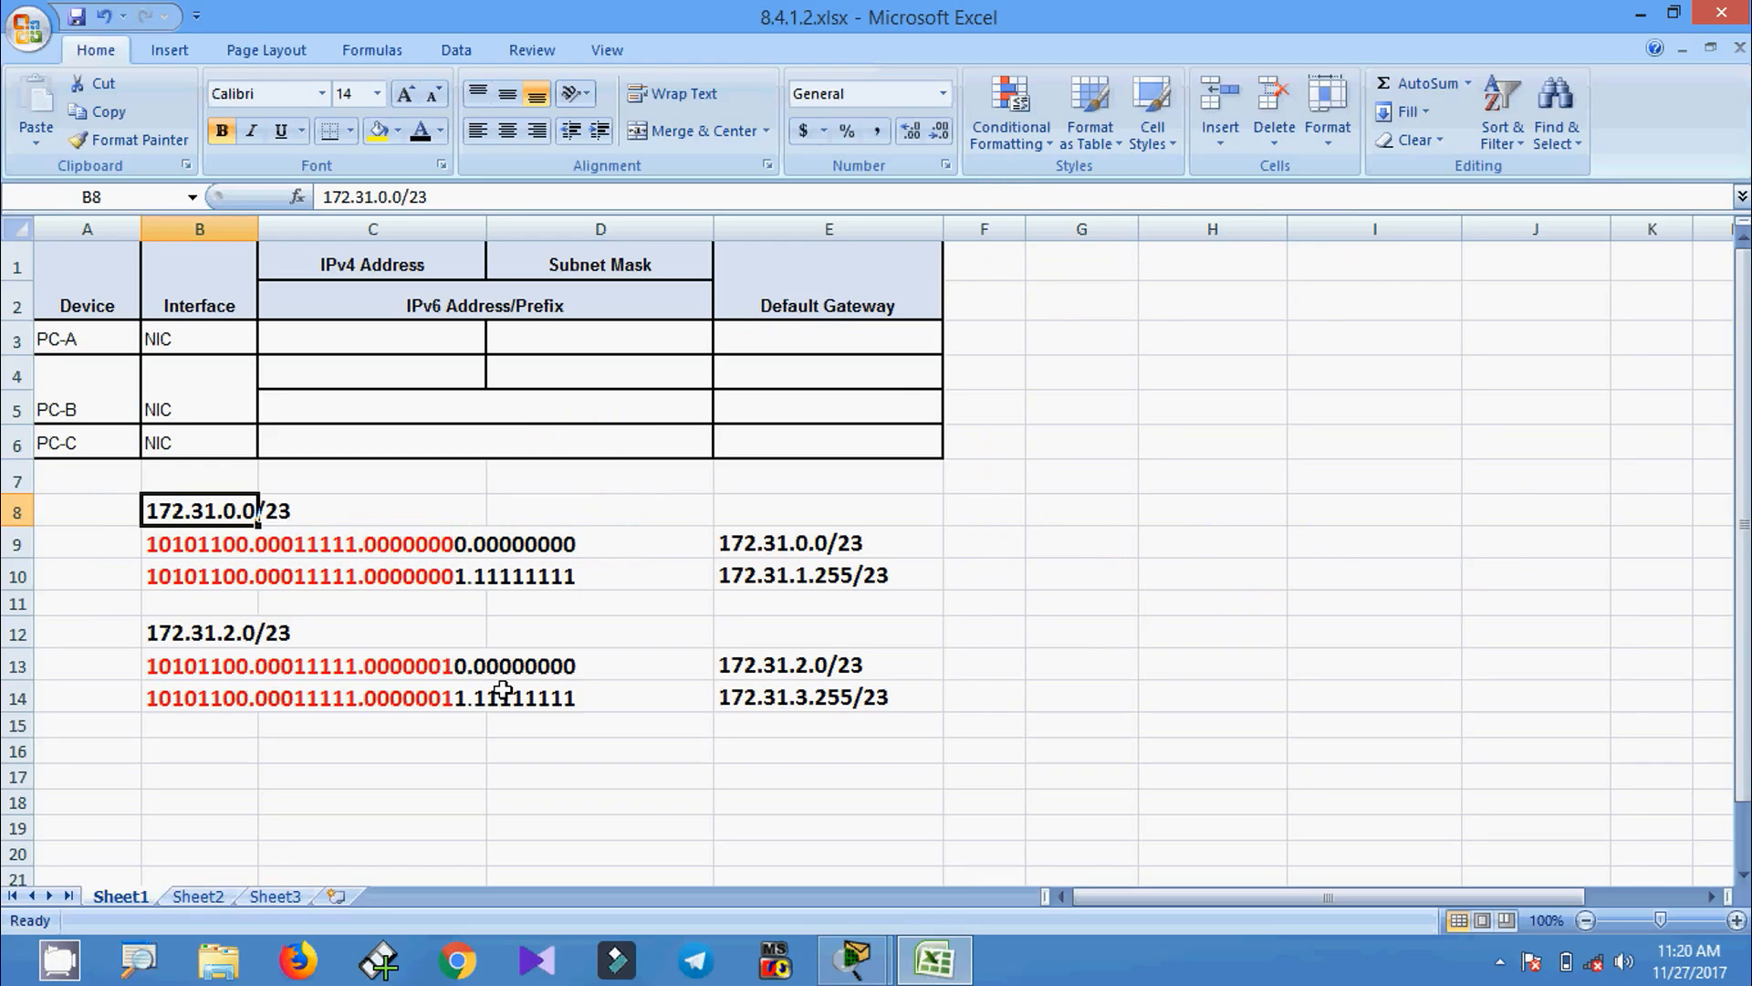
pyautogui.press('alt')
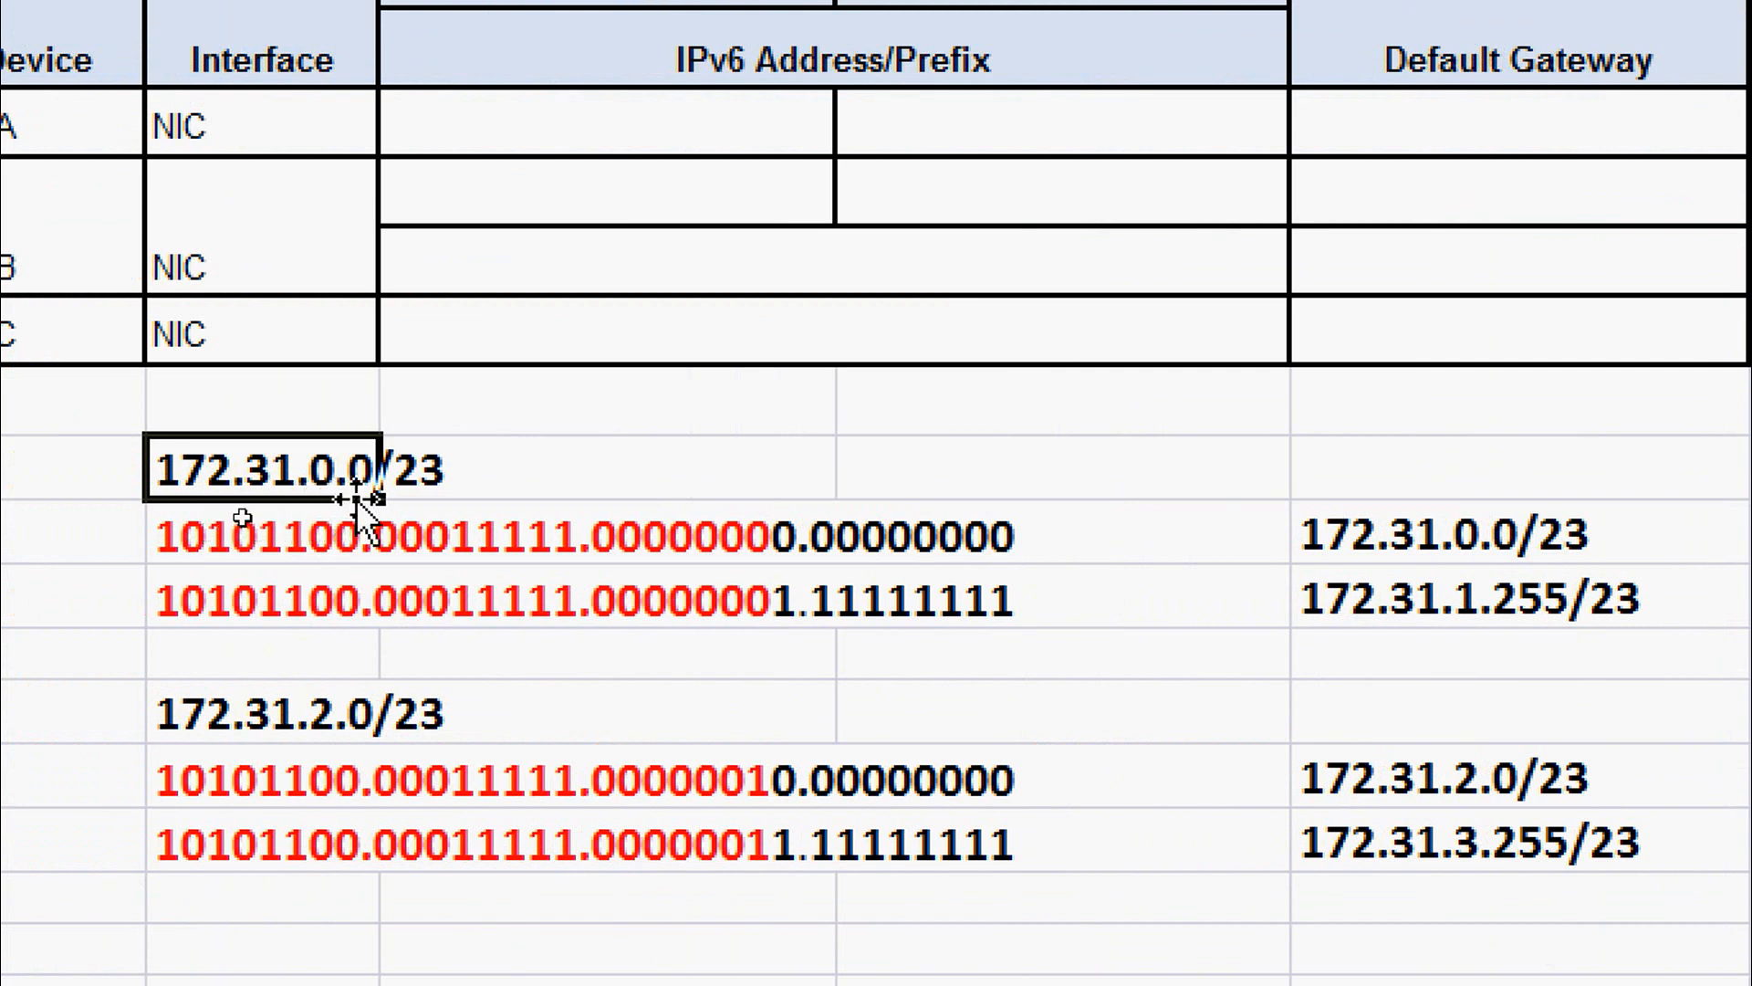
pyautogui.click(461, 475)
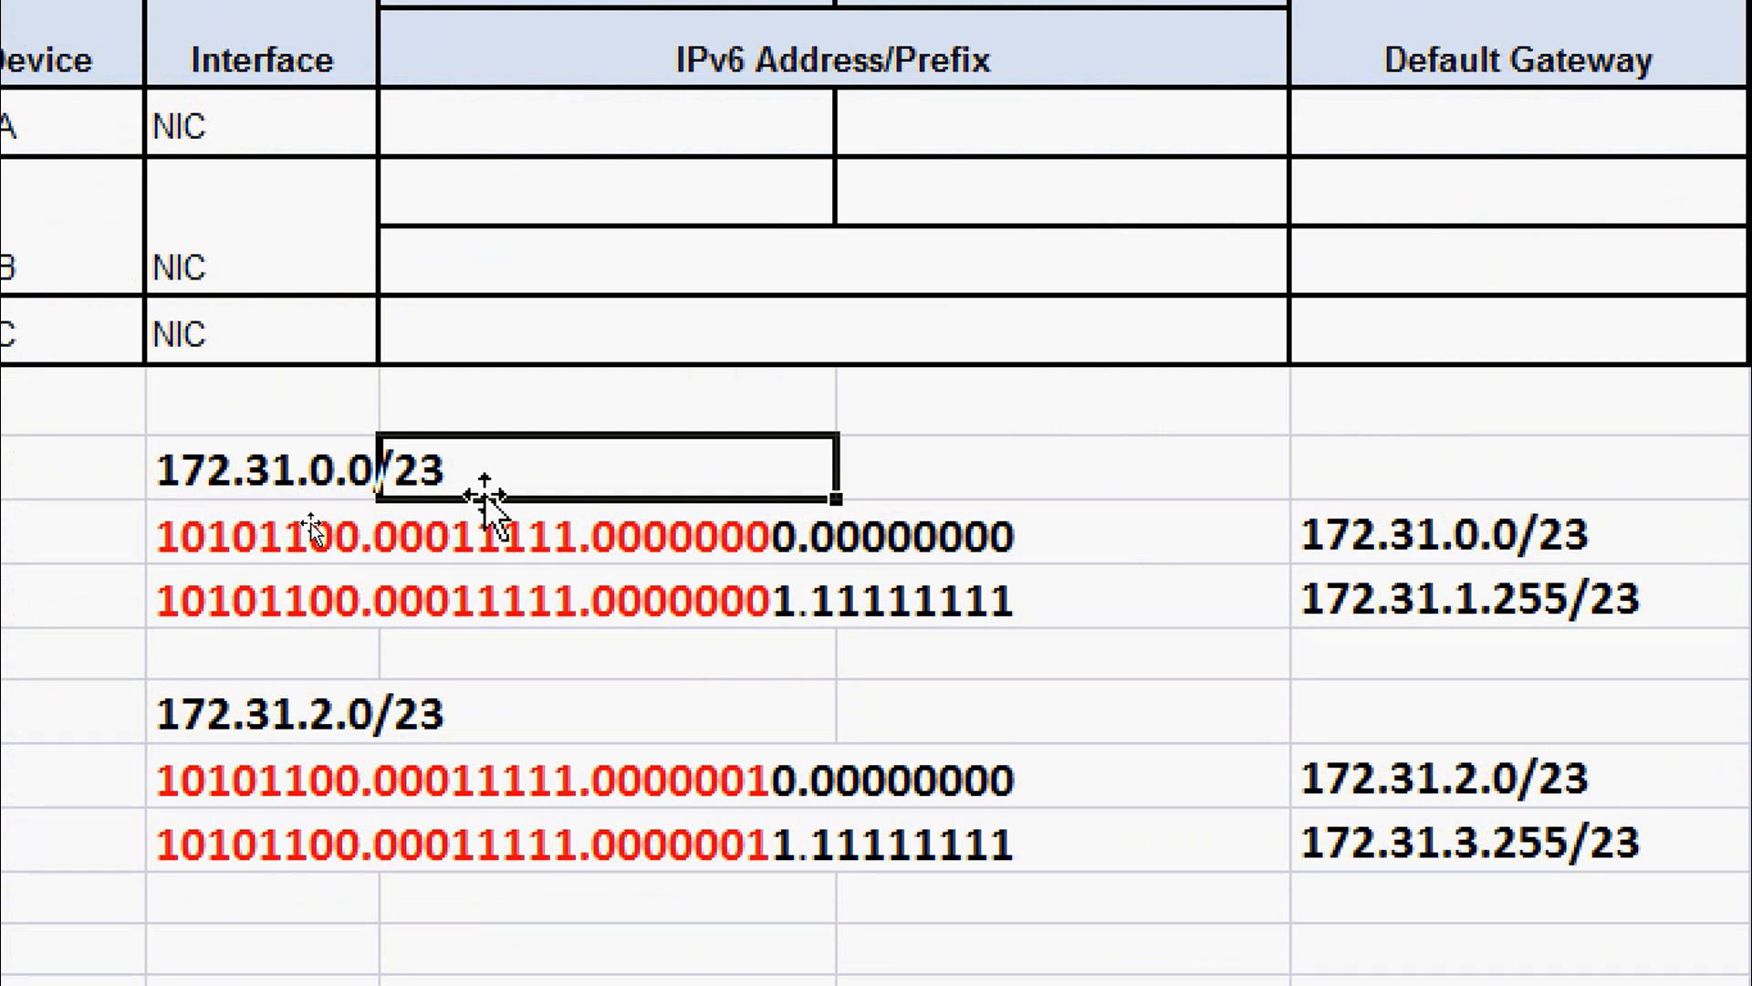
pyautogui.click(283, 548)
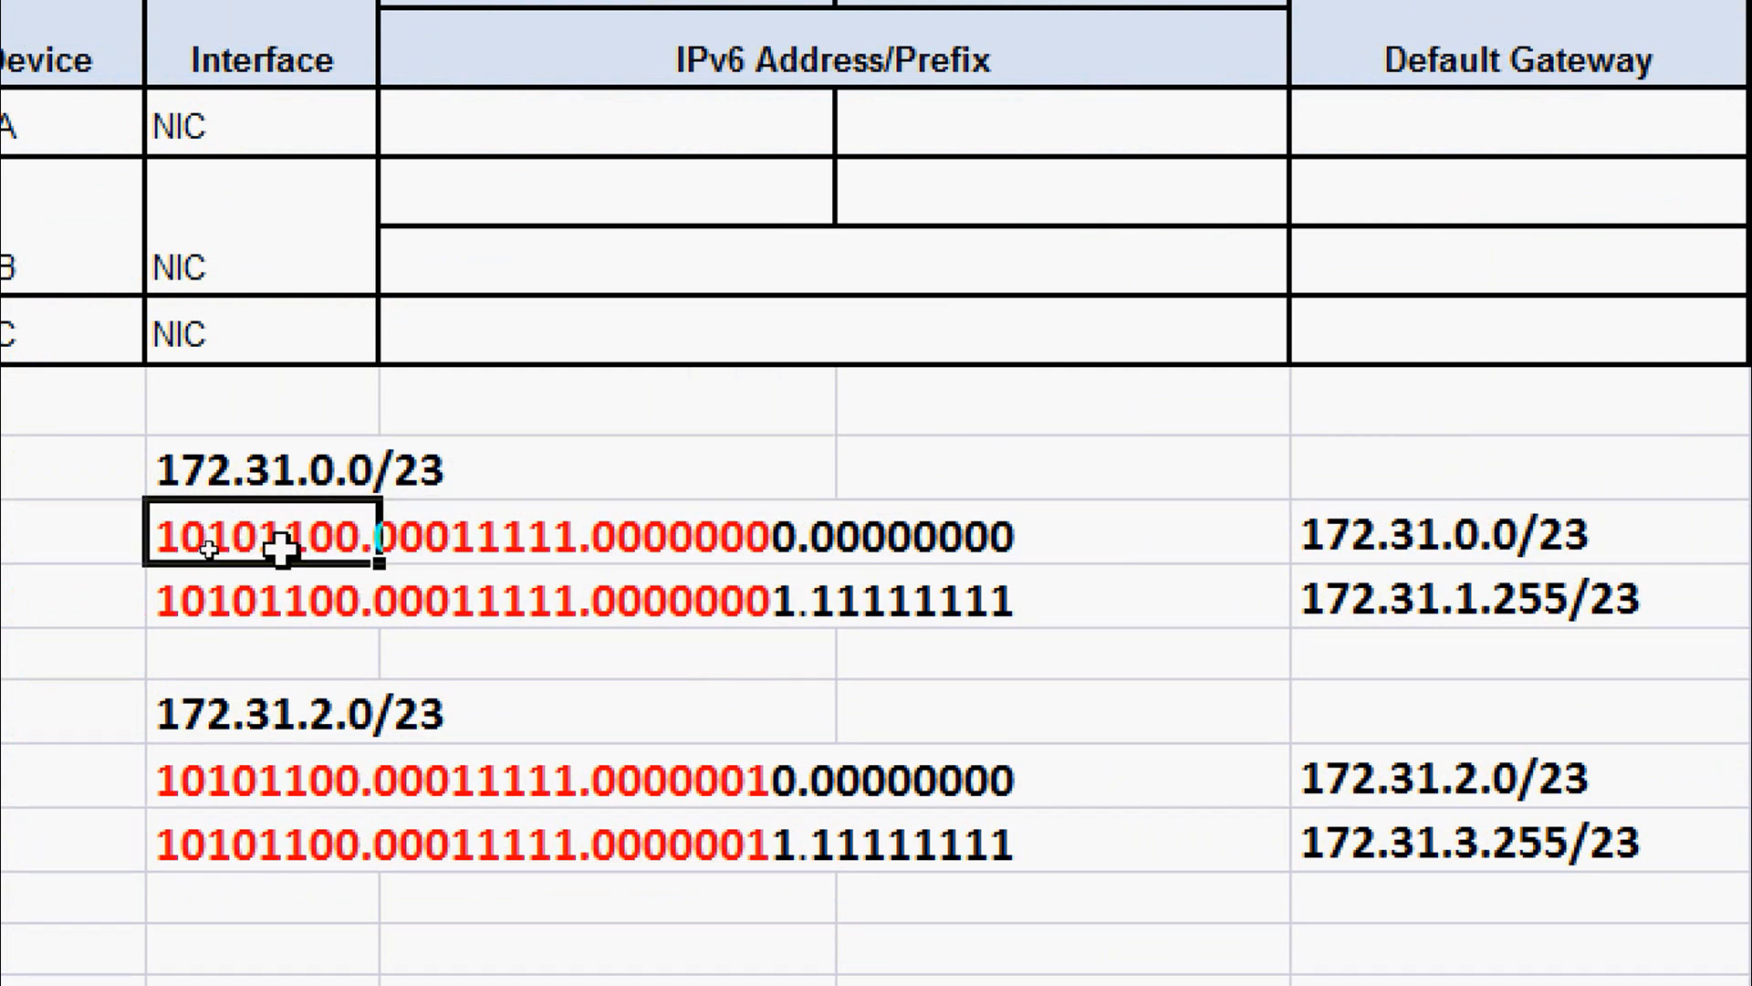
pyautogui.click(273, 472)
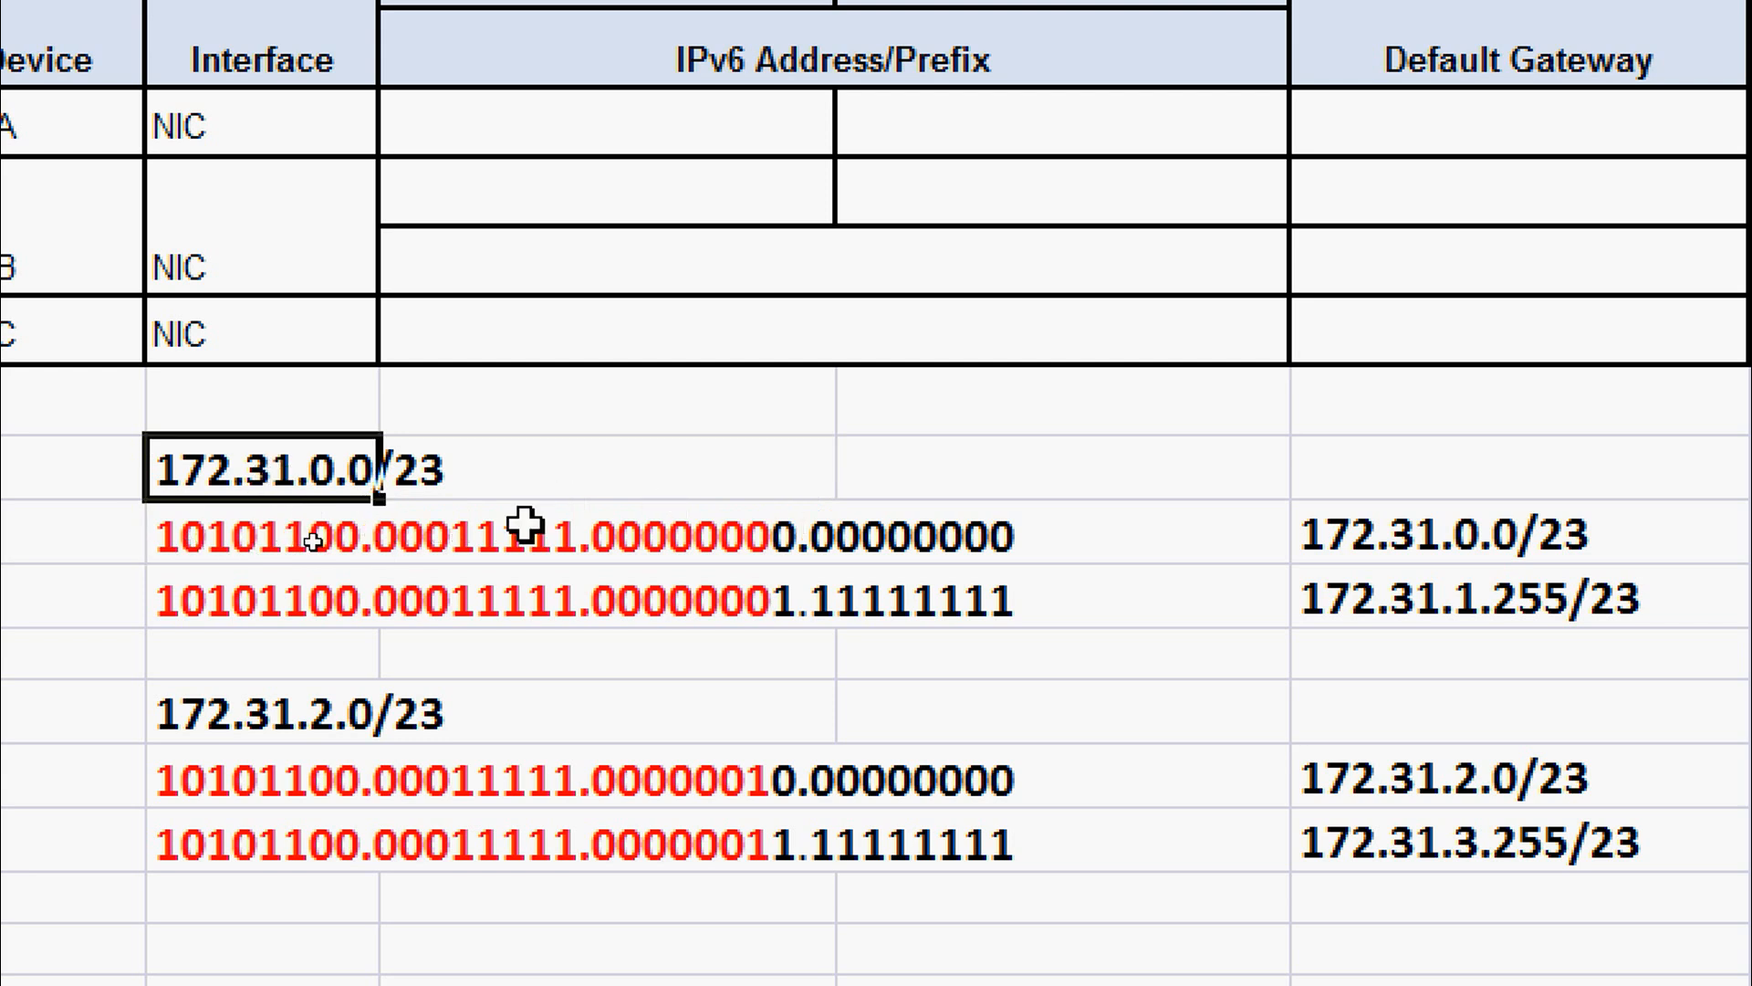
pyautogui.click(280, 543)
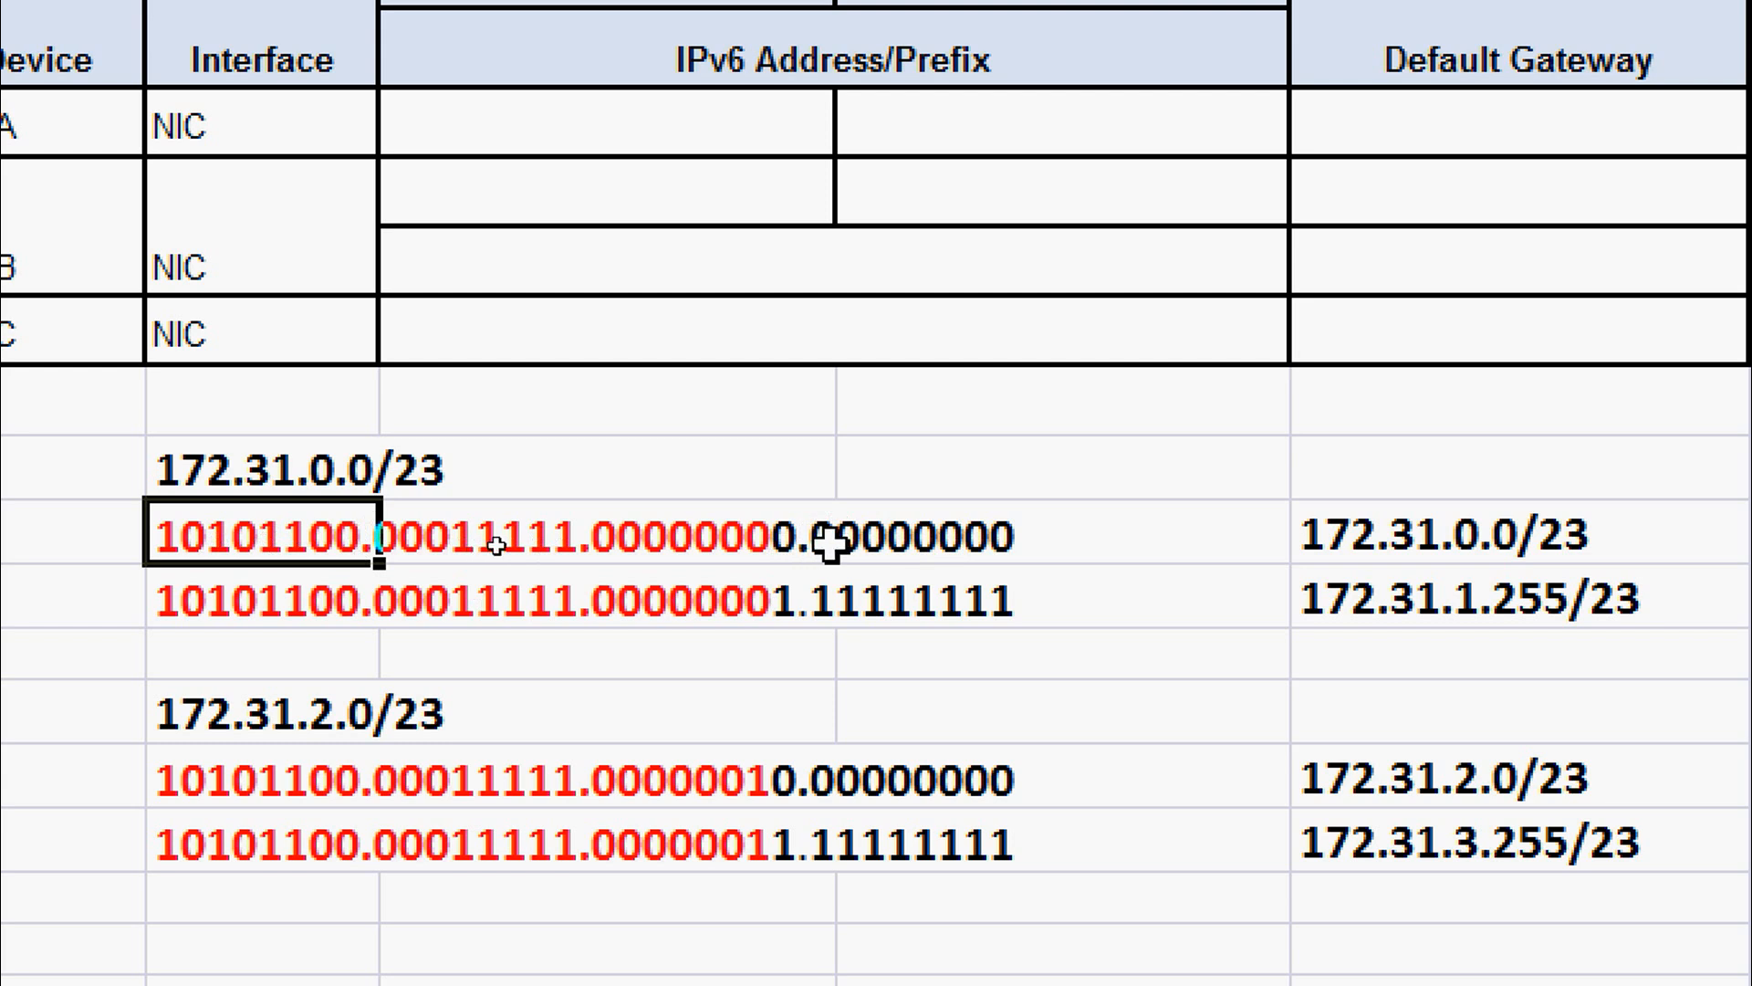
pyautogui.click(1334, 537)
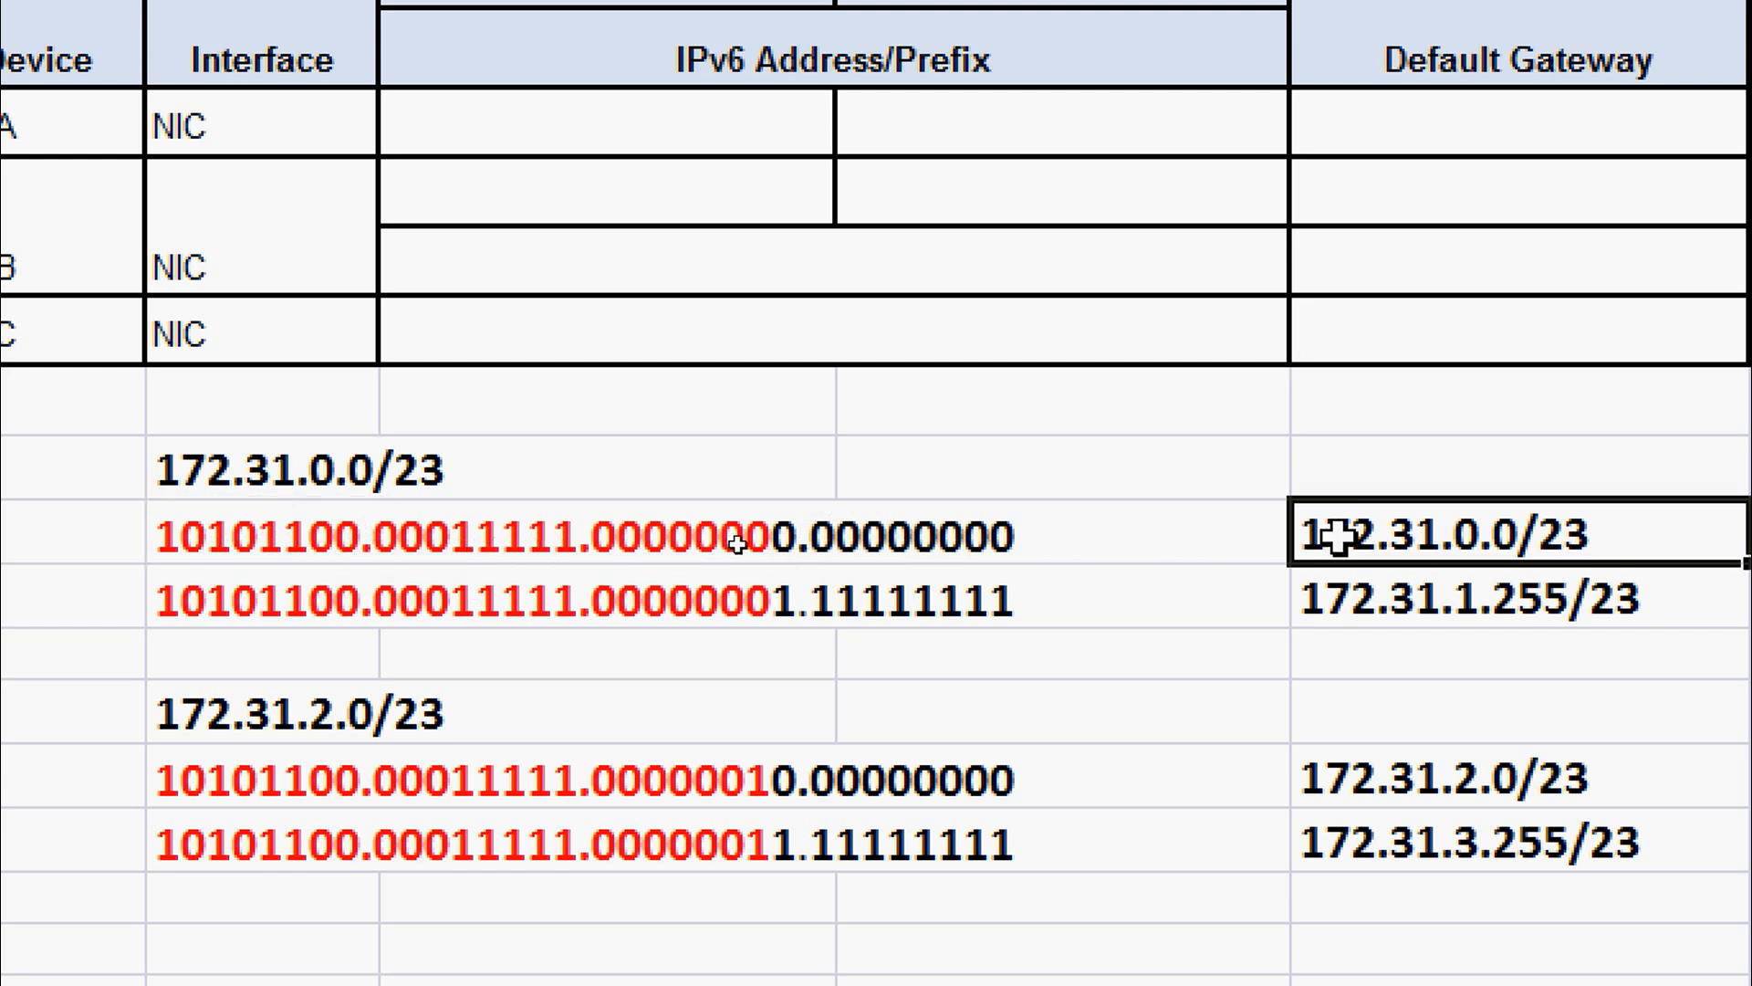
pyautogui.click(255, 469)
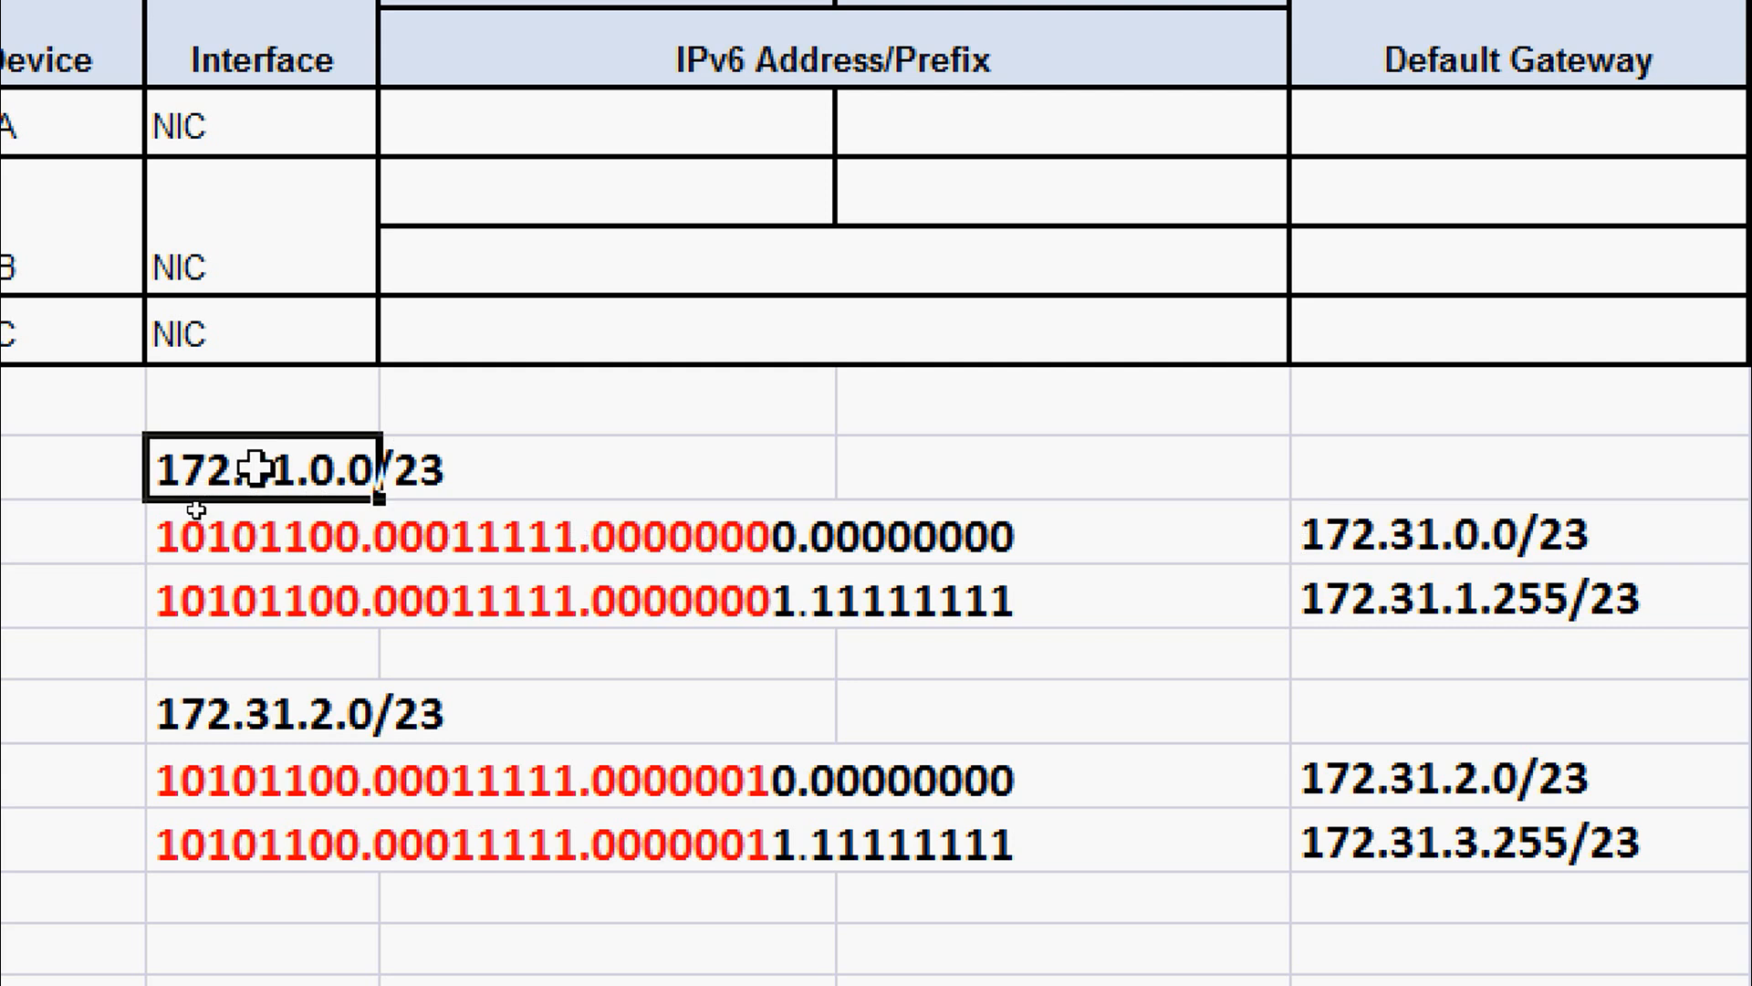
pyautogui.click(304, 602)
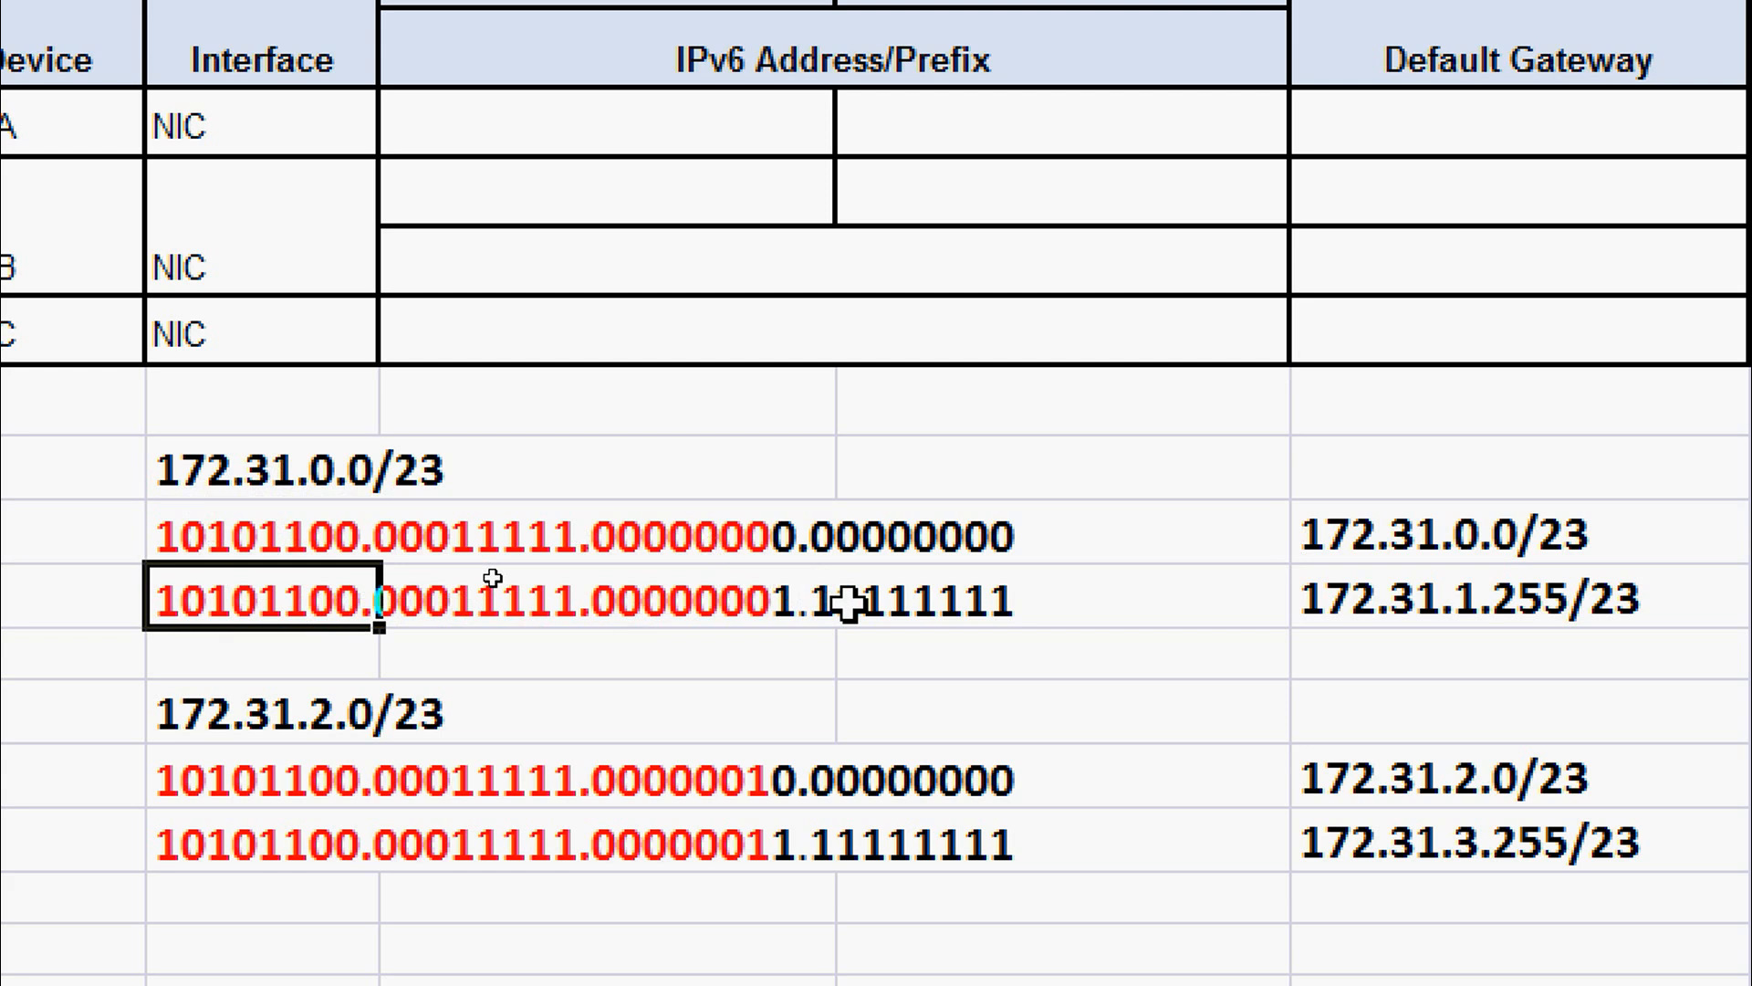
pyautogui.click(1366, 595)
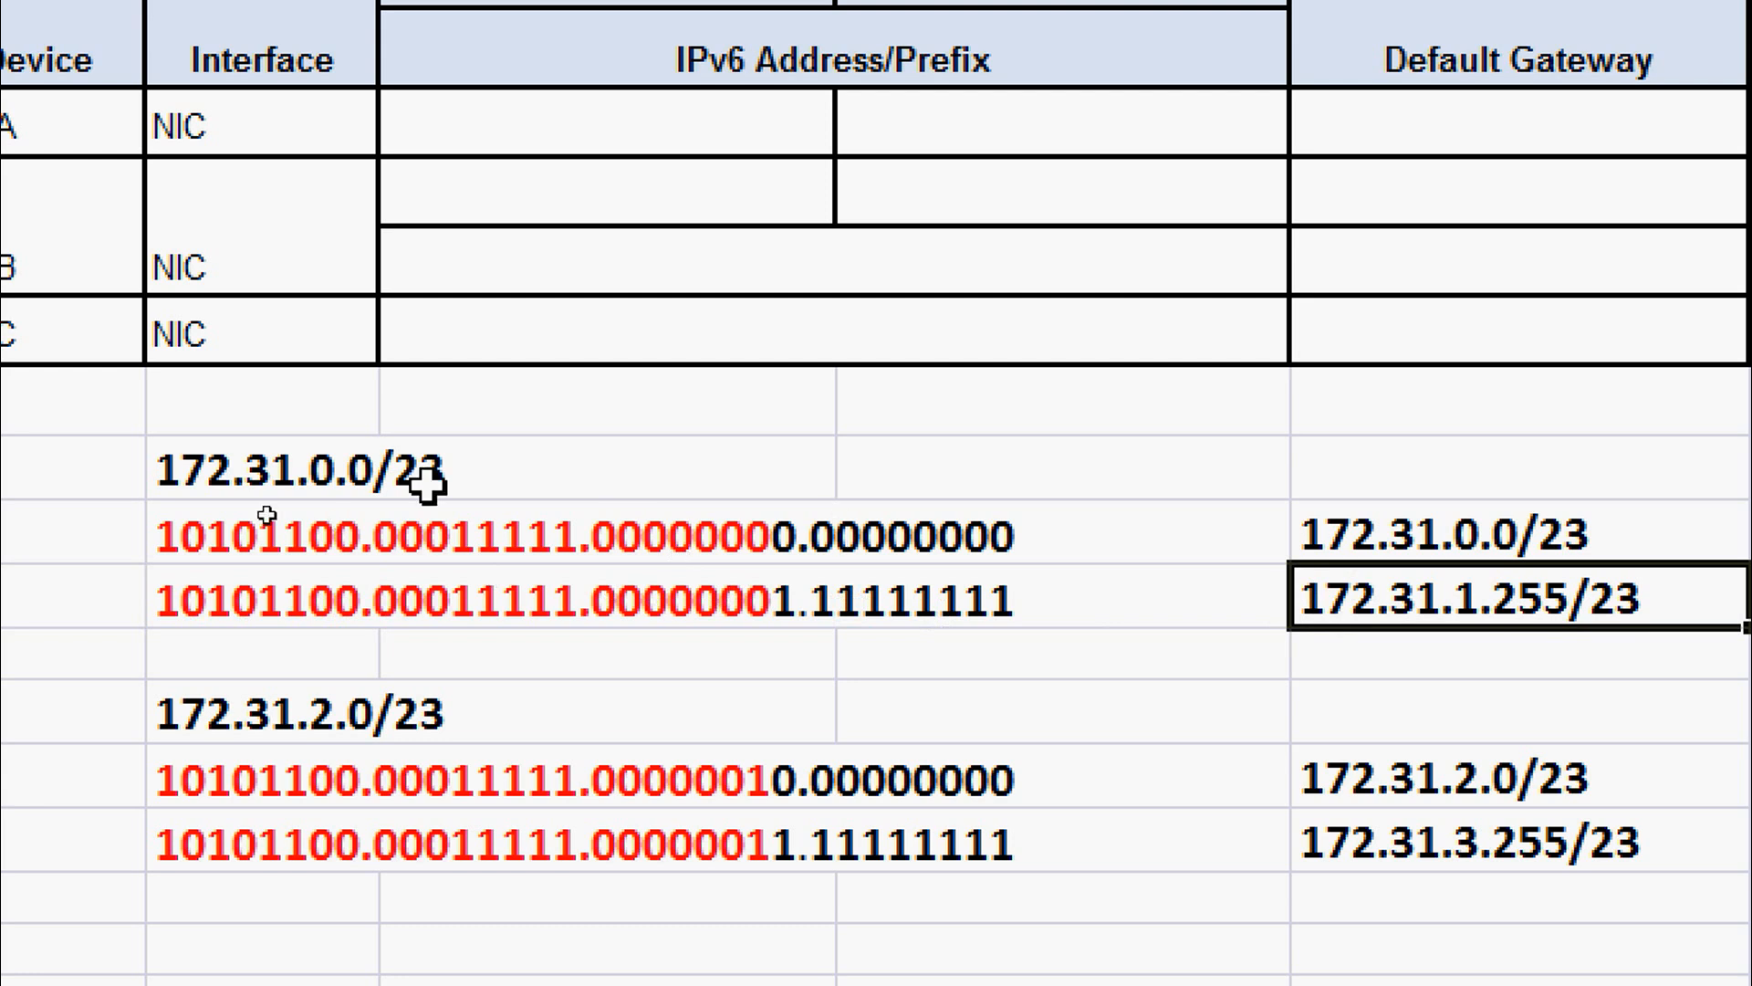
pyautogui.click(299, 448)
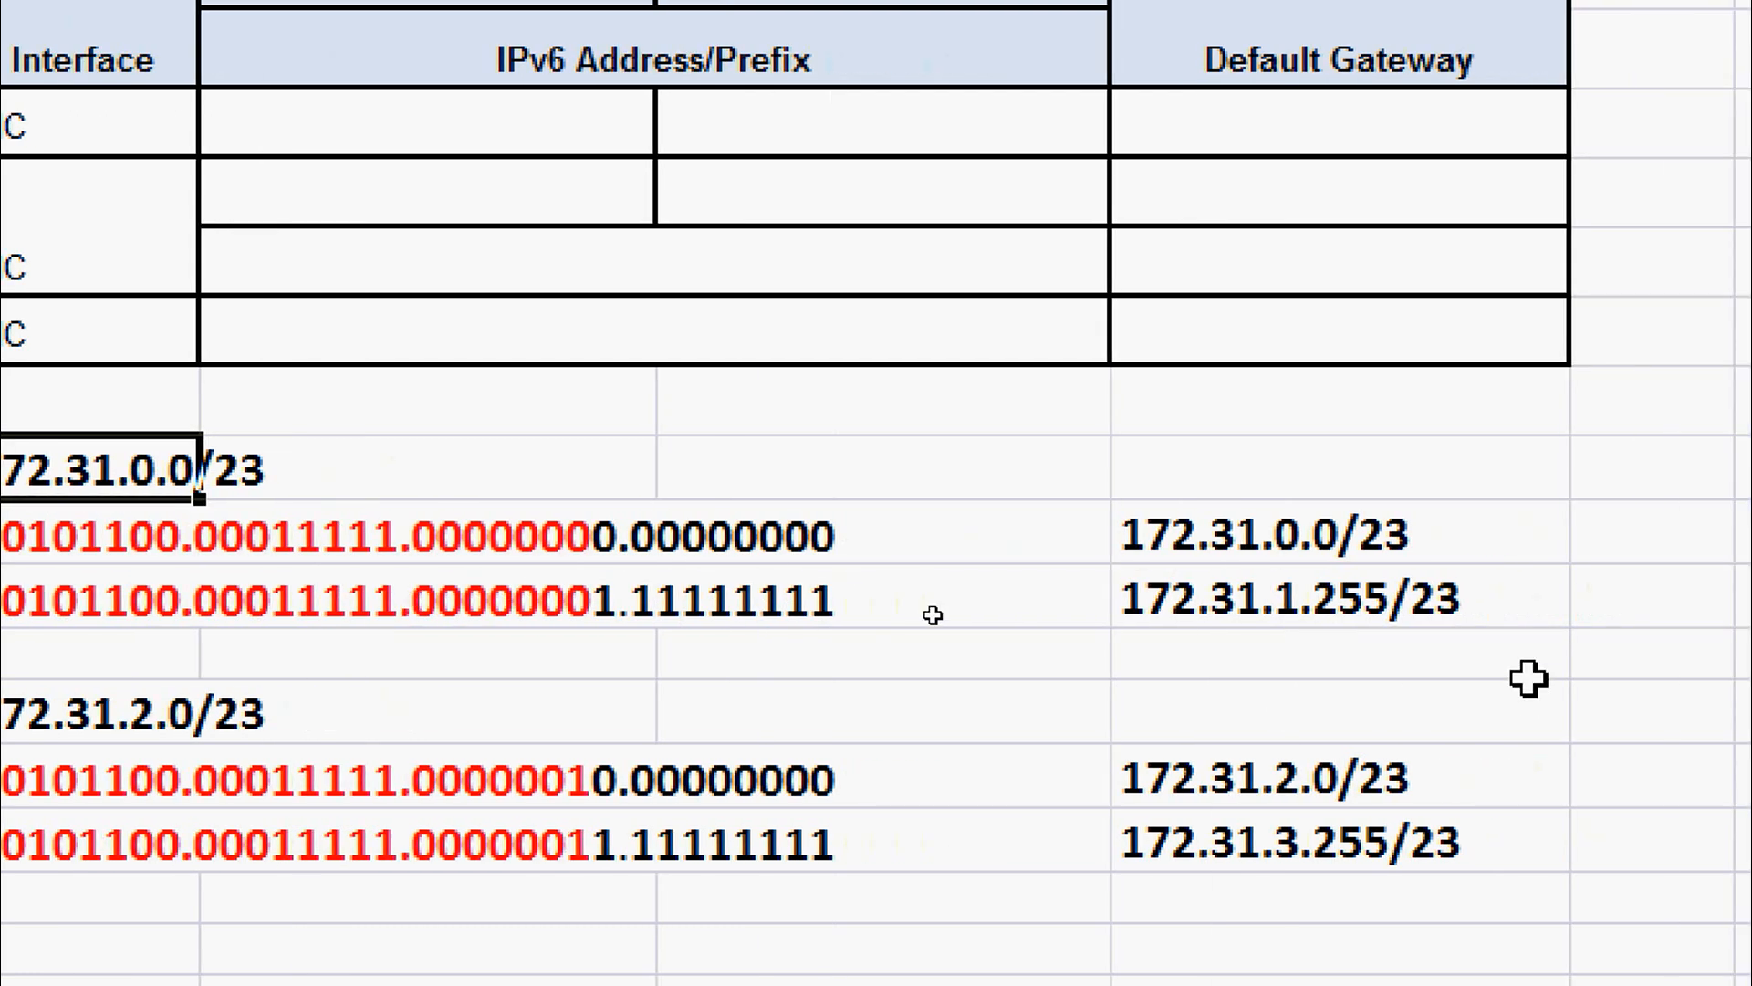
pyautogui.click(1169, 548)
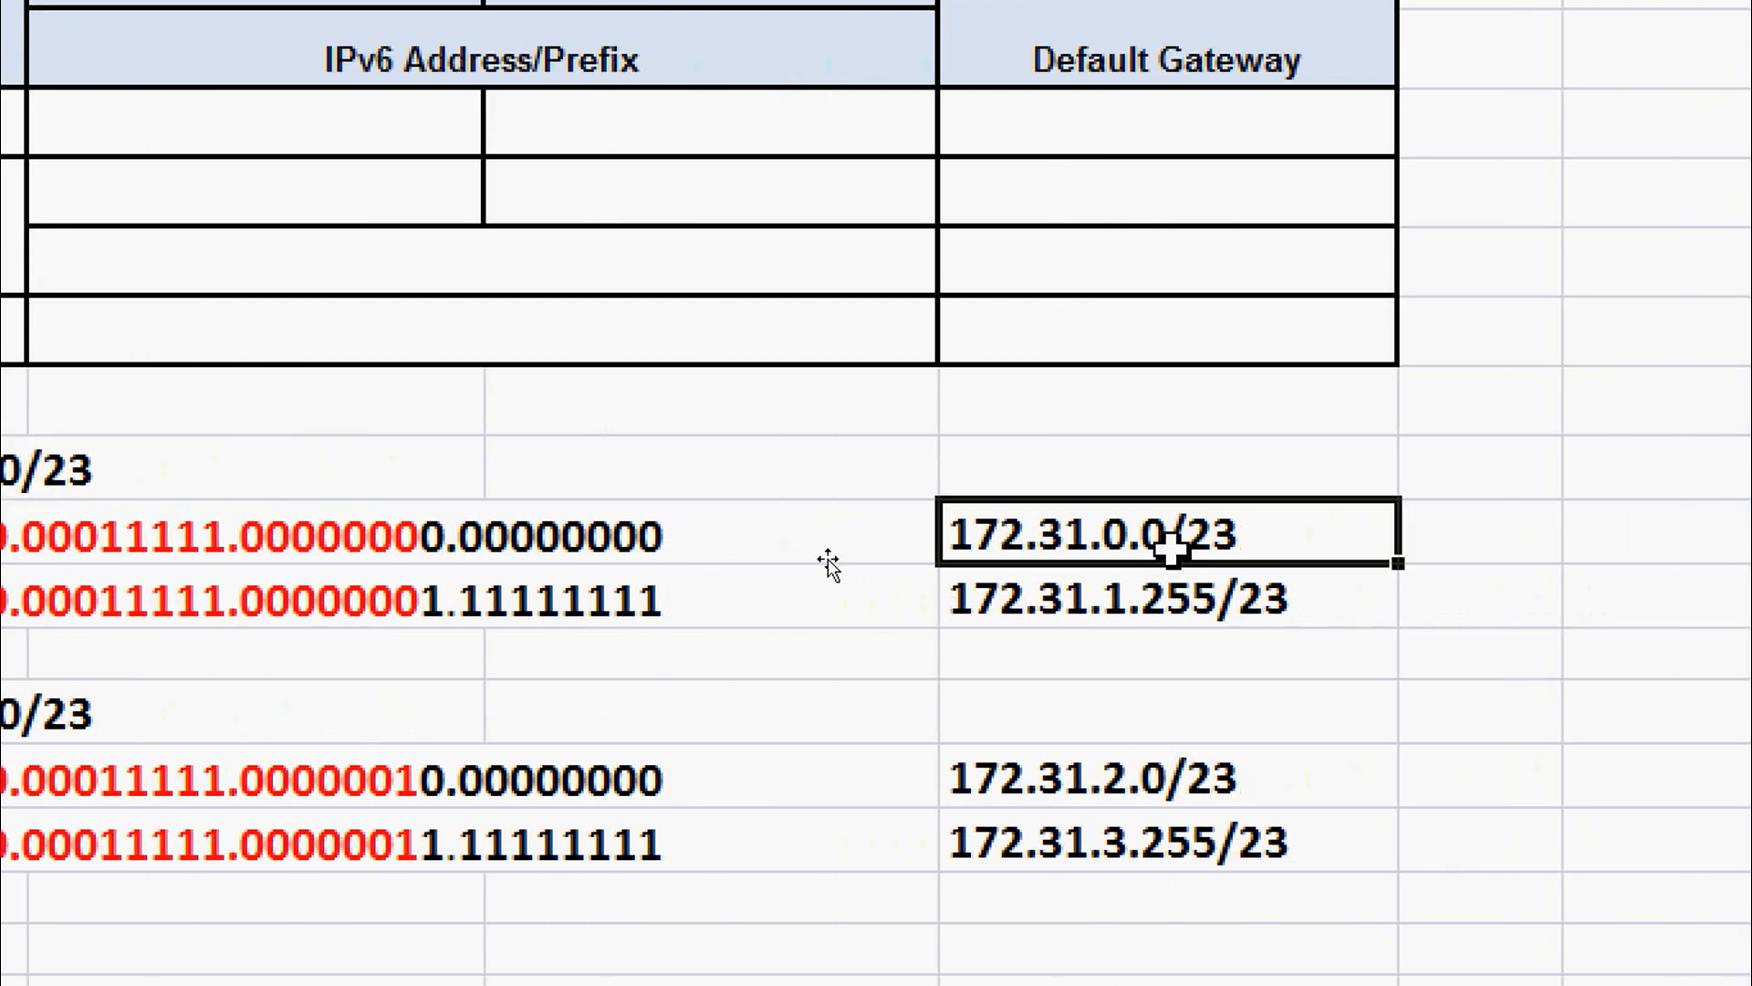
pyautogui.click(1148, 591)
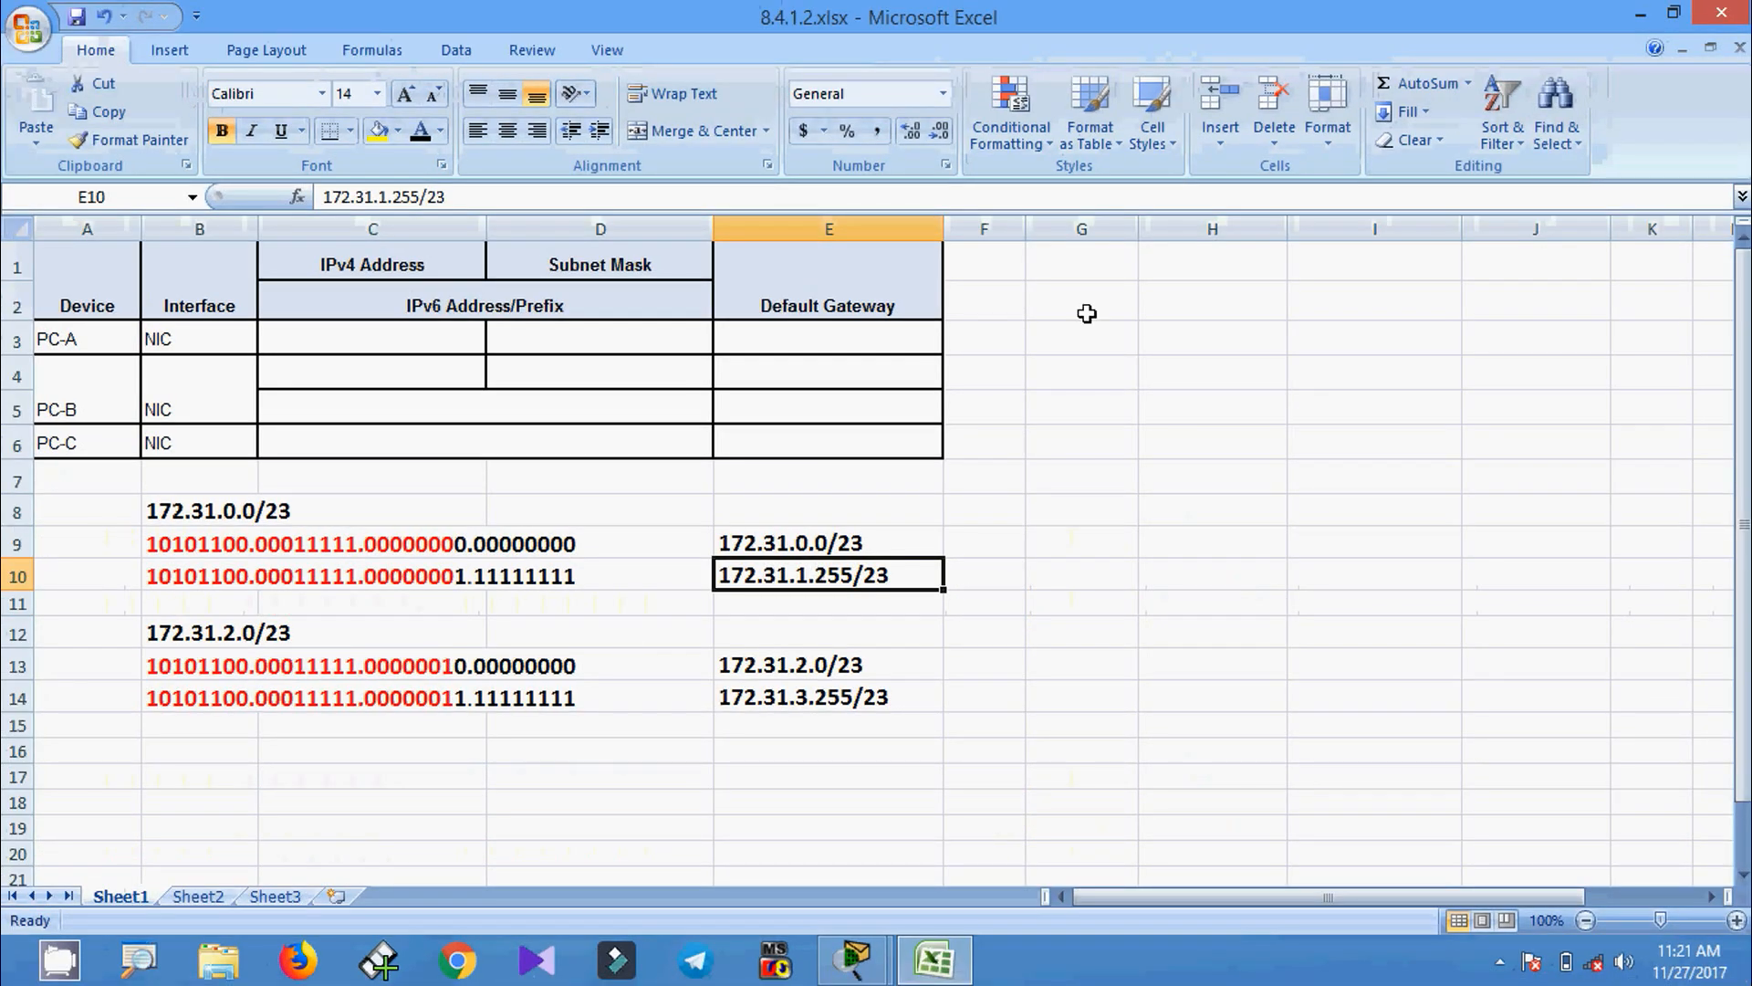
# - Check the PC addressing requirements in Packet Tracer, and in the Excel table enter PC-A's IPv4 address 172.31.1.254 and subnet mask 255.255.254.0
pyautogui.click(1640, 15)
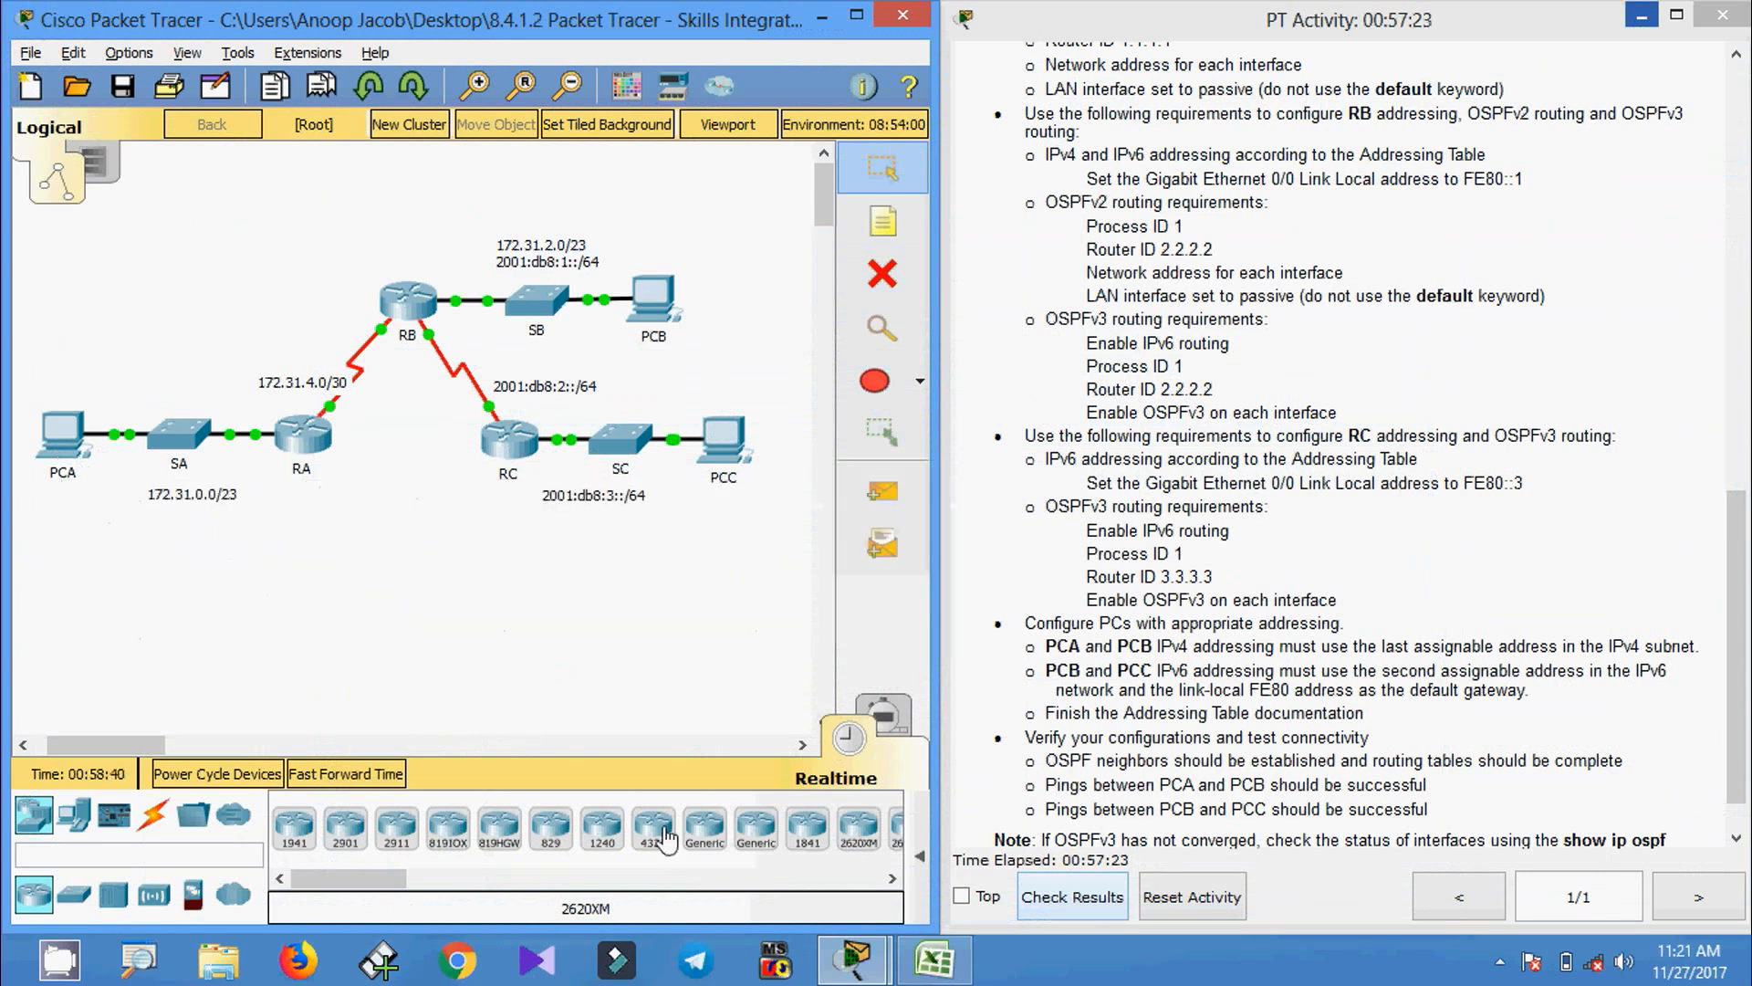
pyautogui.click(910, 970)
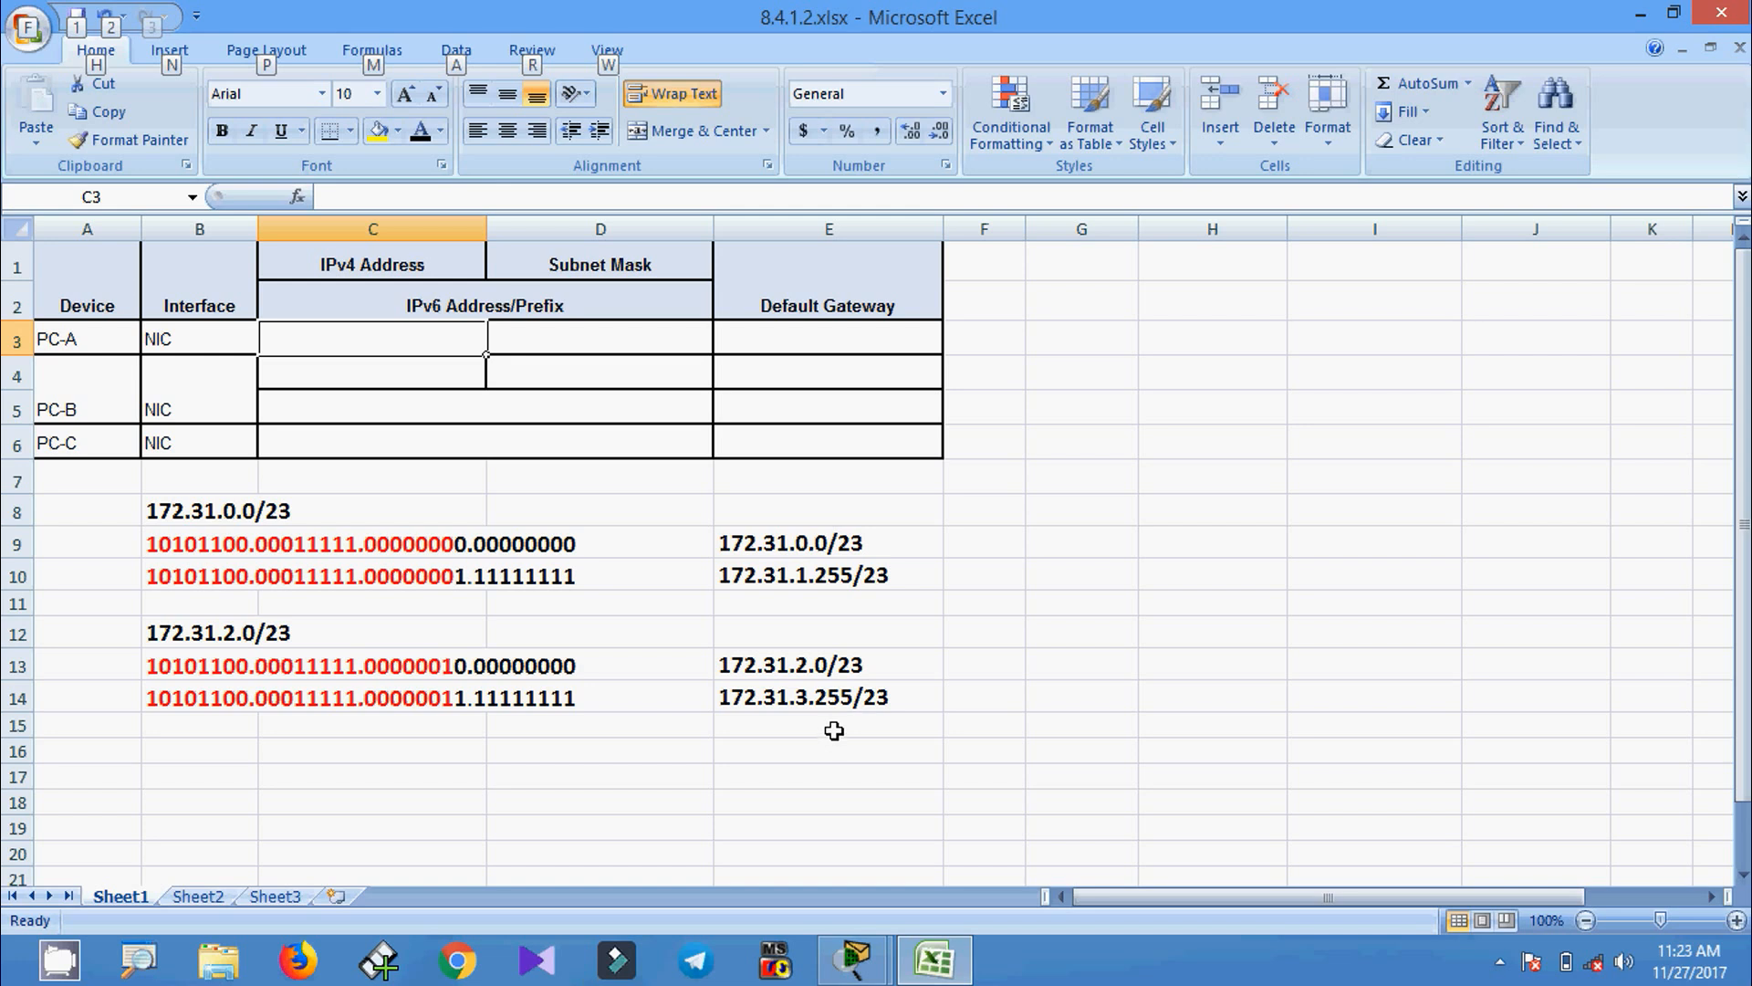
pyautogui.click(383, 402)
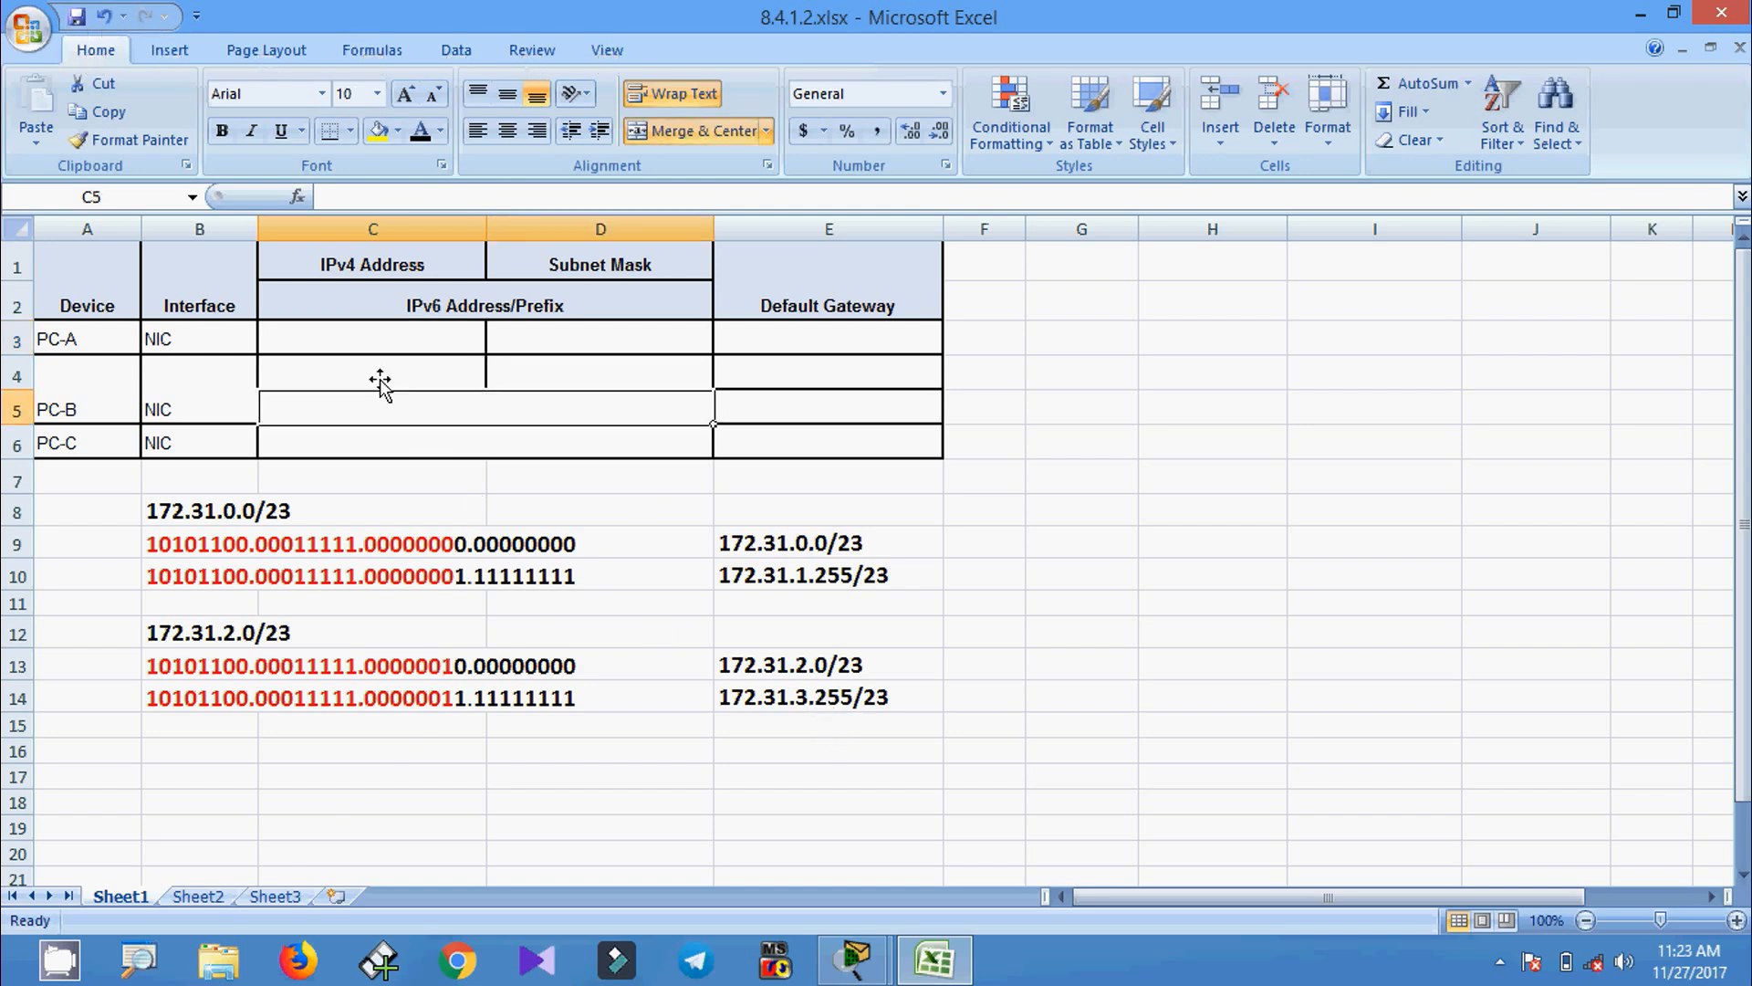
pyautogui.click(377, 335)
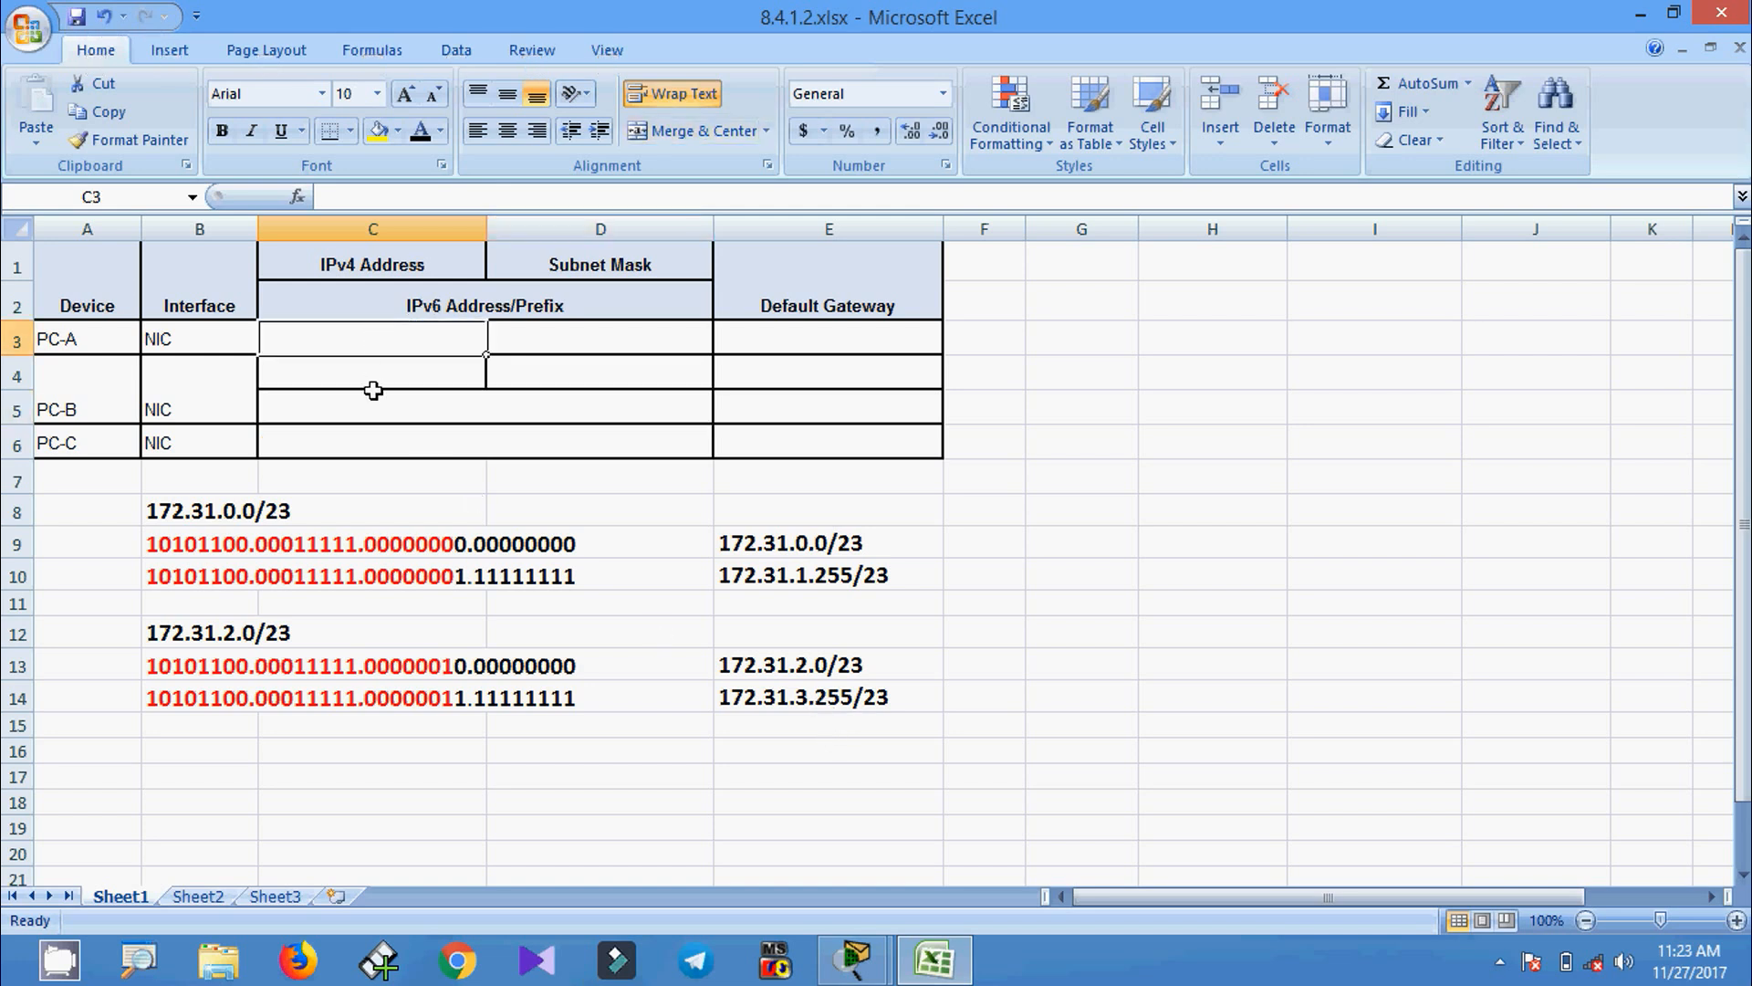
pyautogui.write('172.31.1.254')
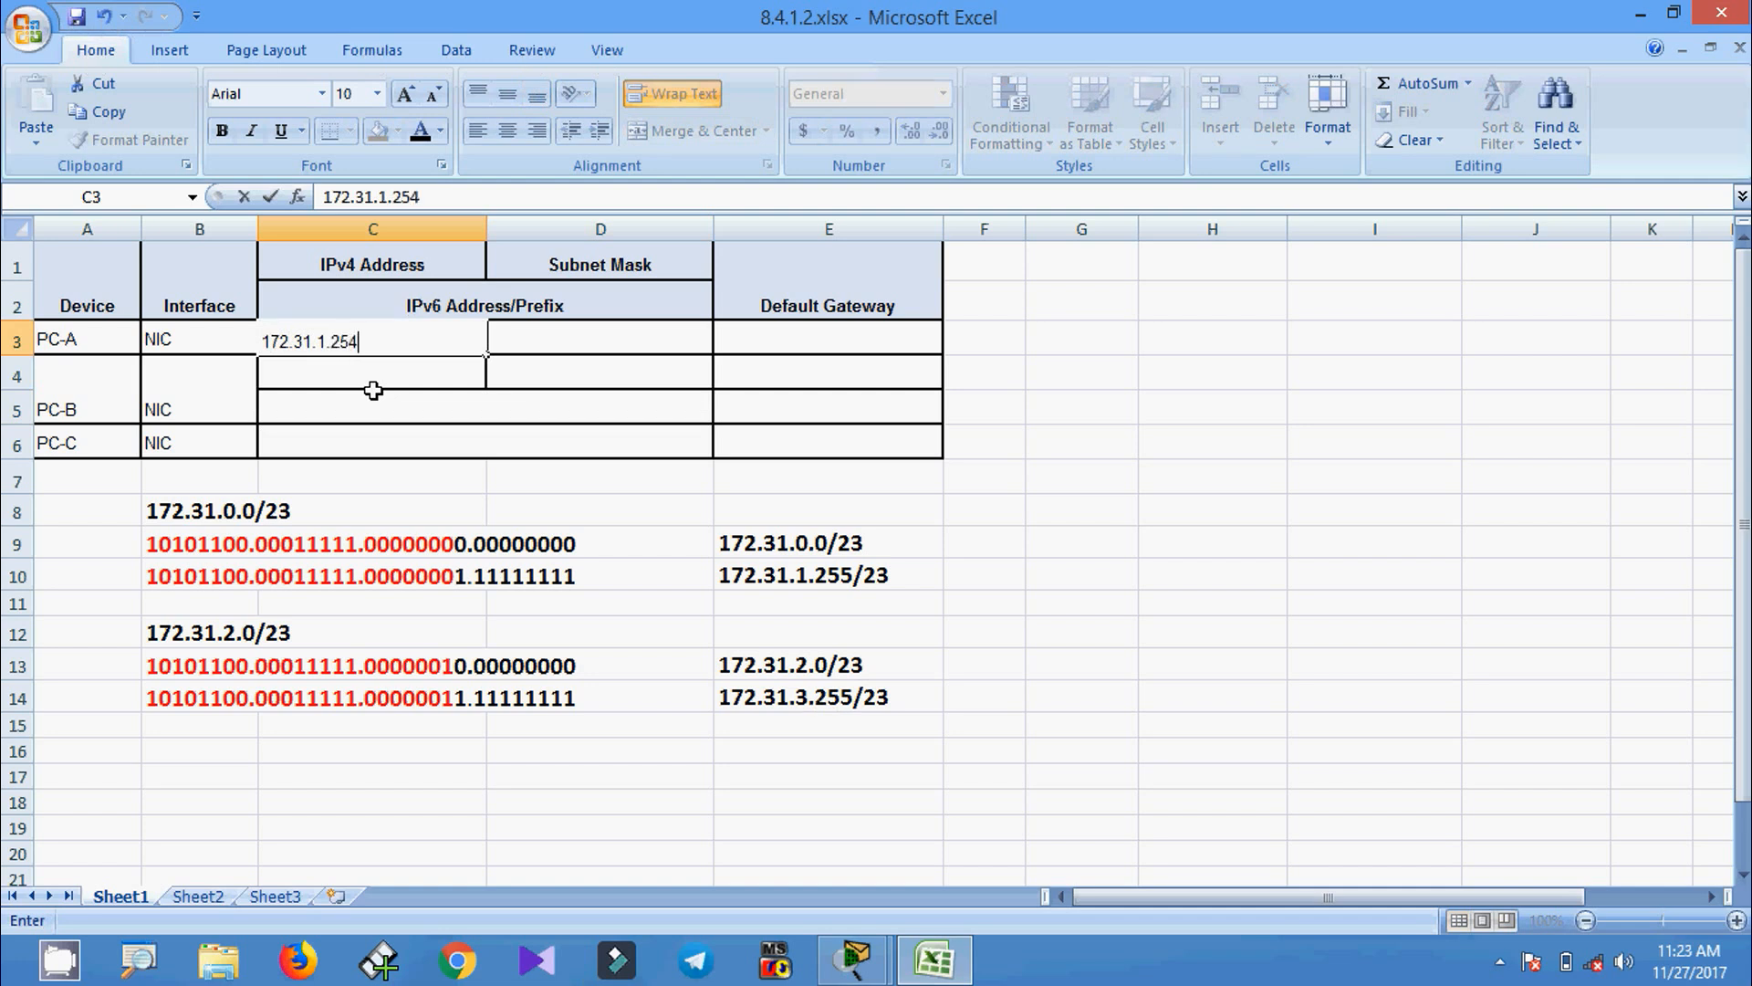
pyautogui.press('Tab')
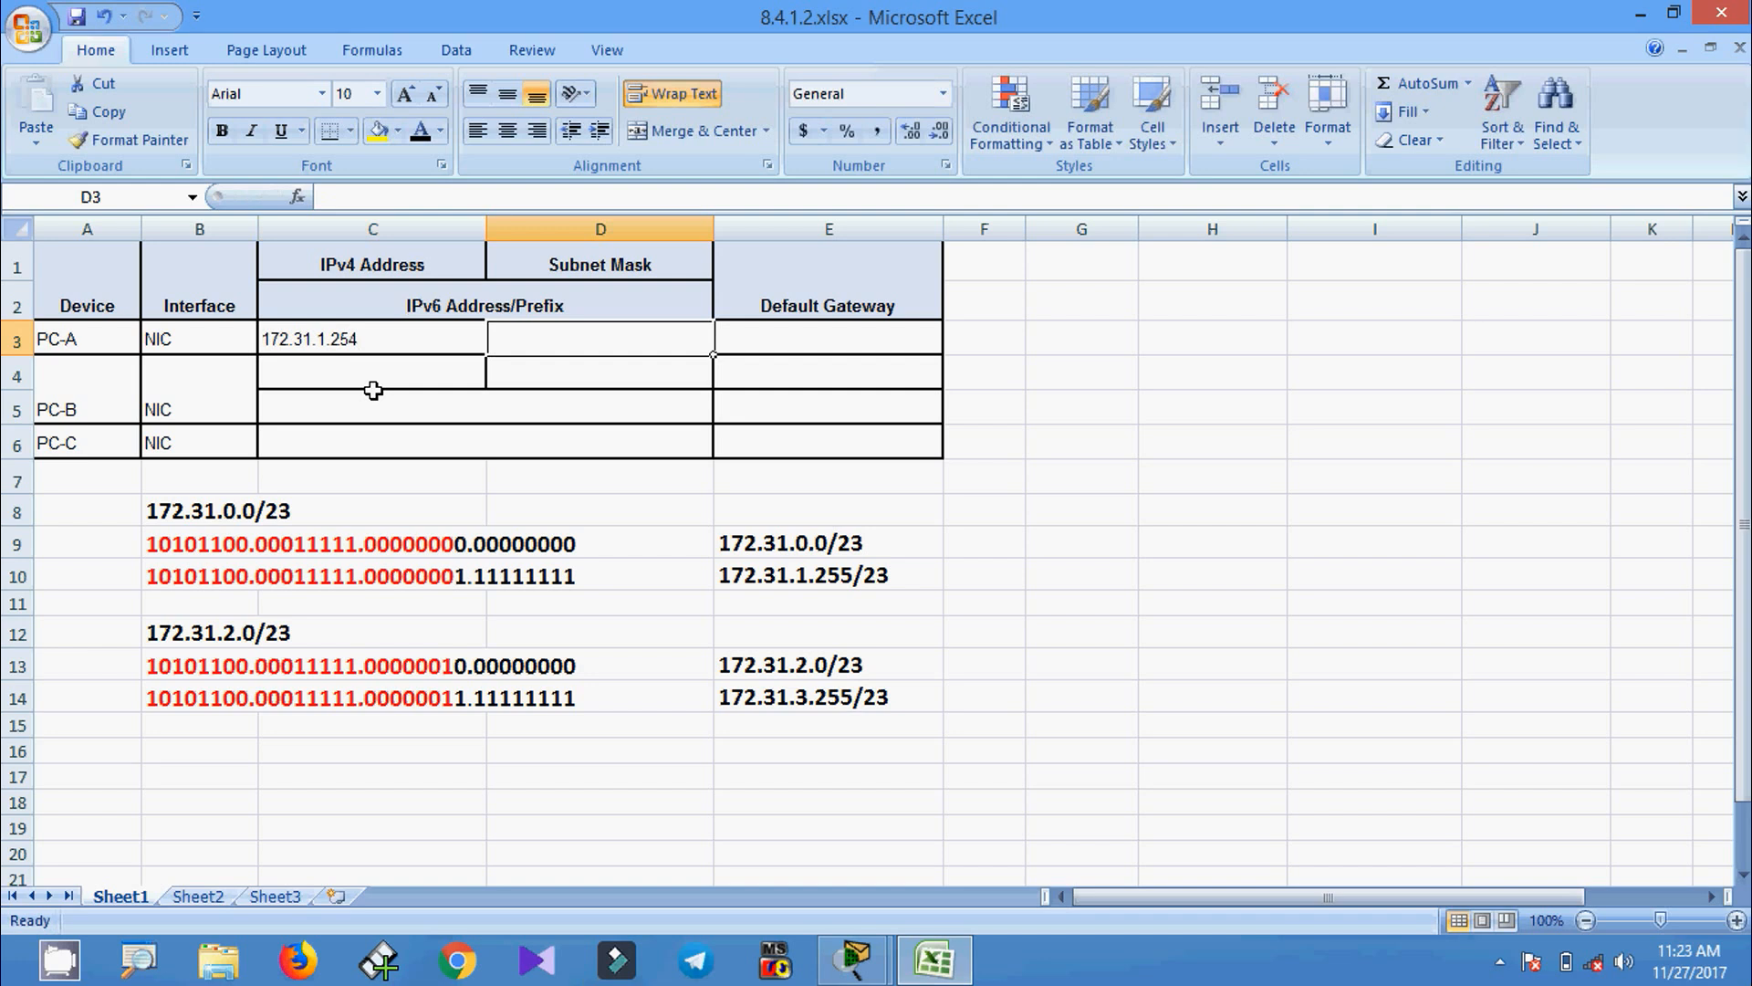
pyautogui.write('255.255.254.0')
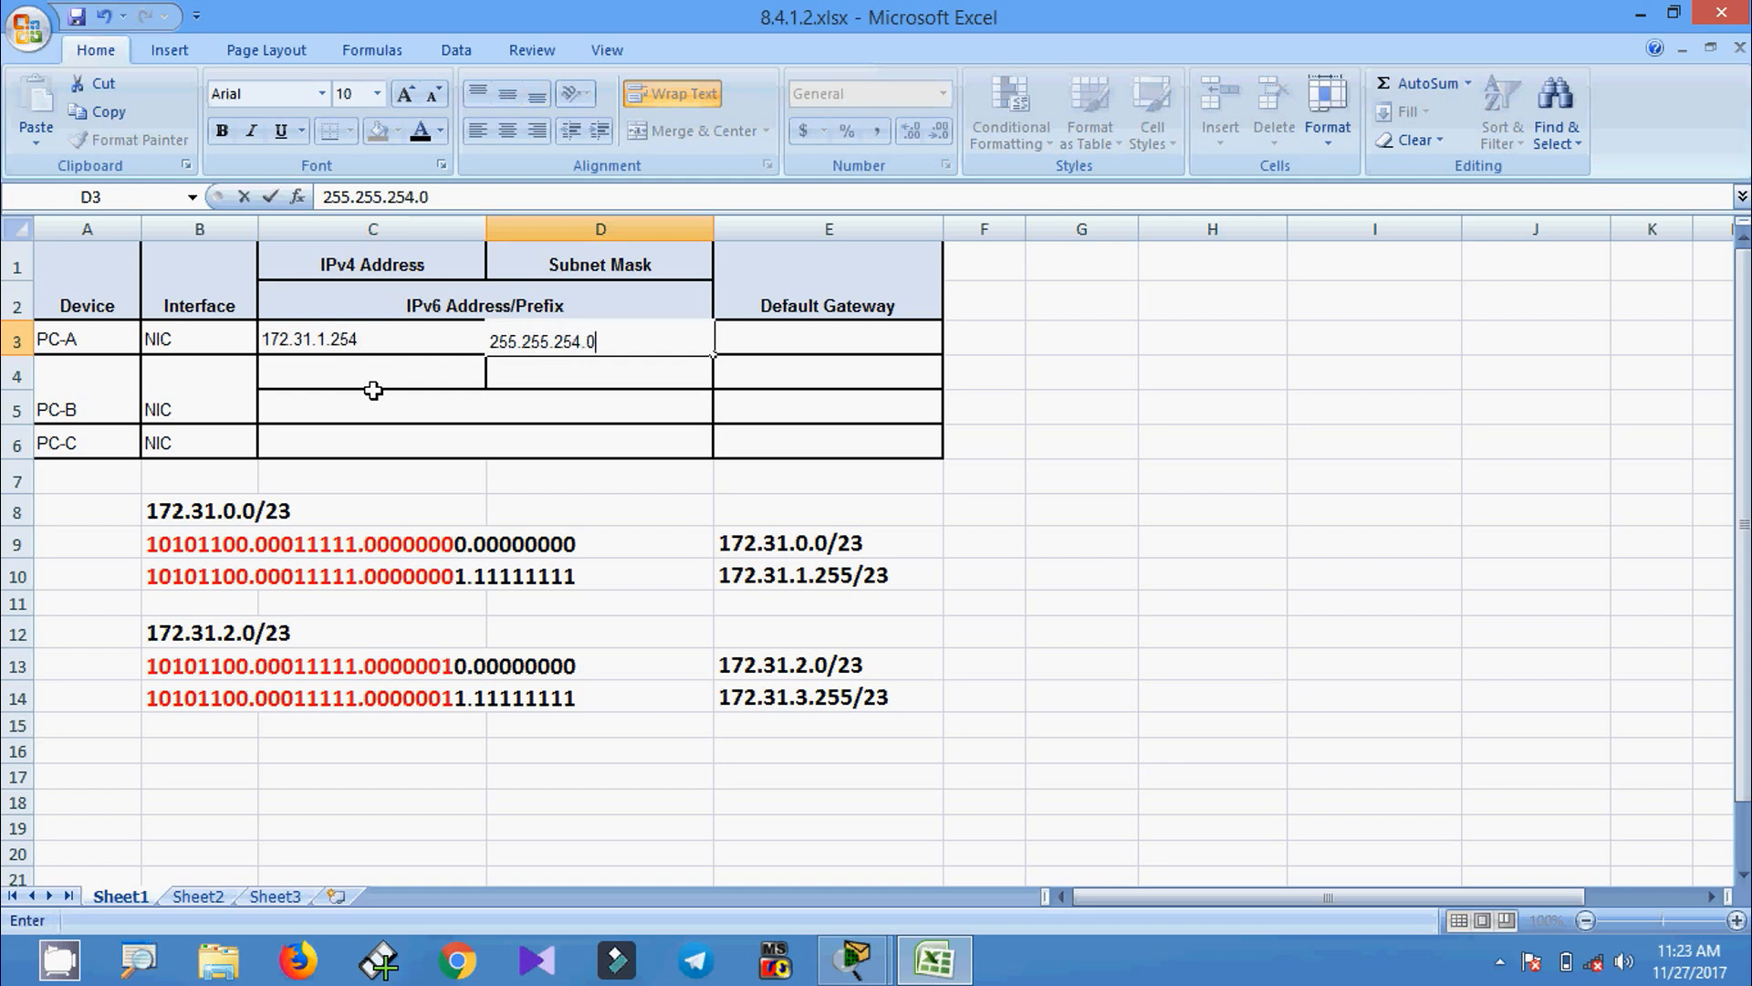
pyautogui.press('Tab')
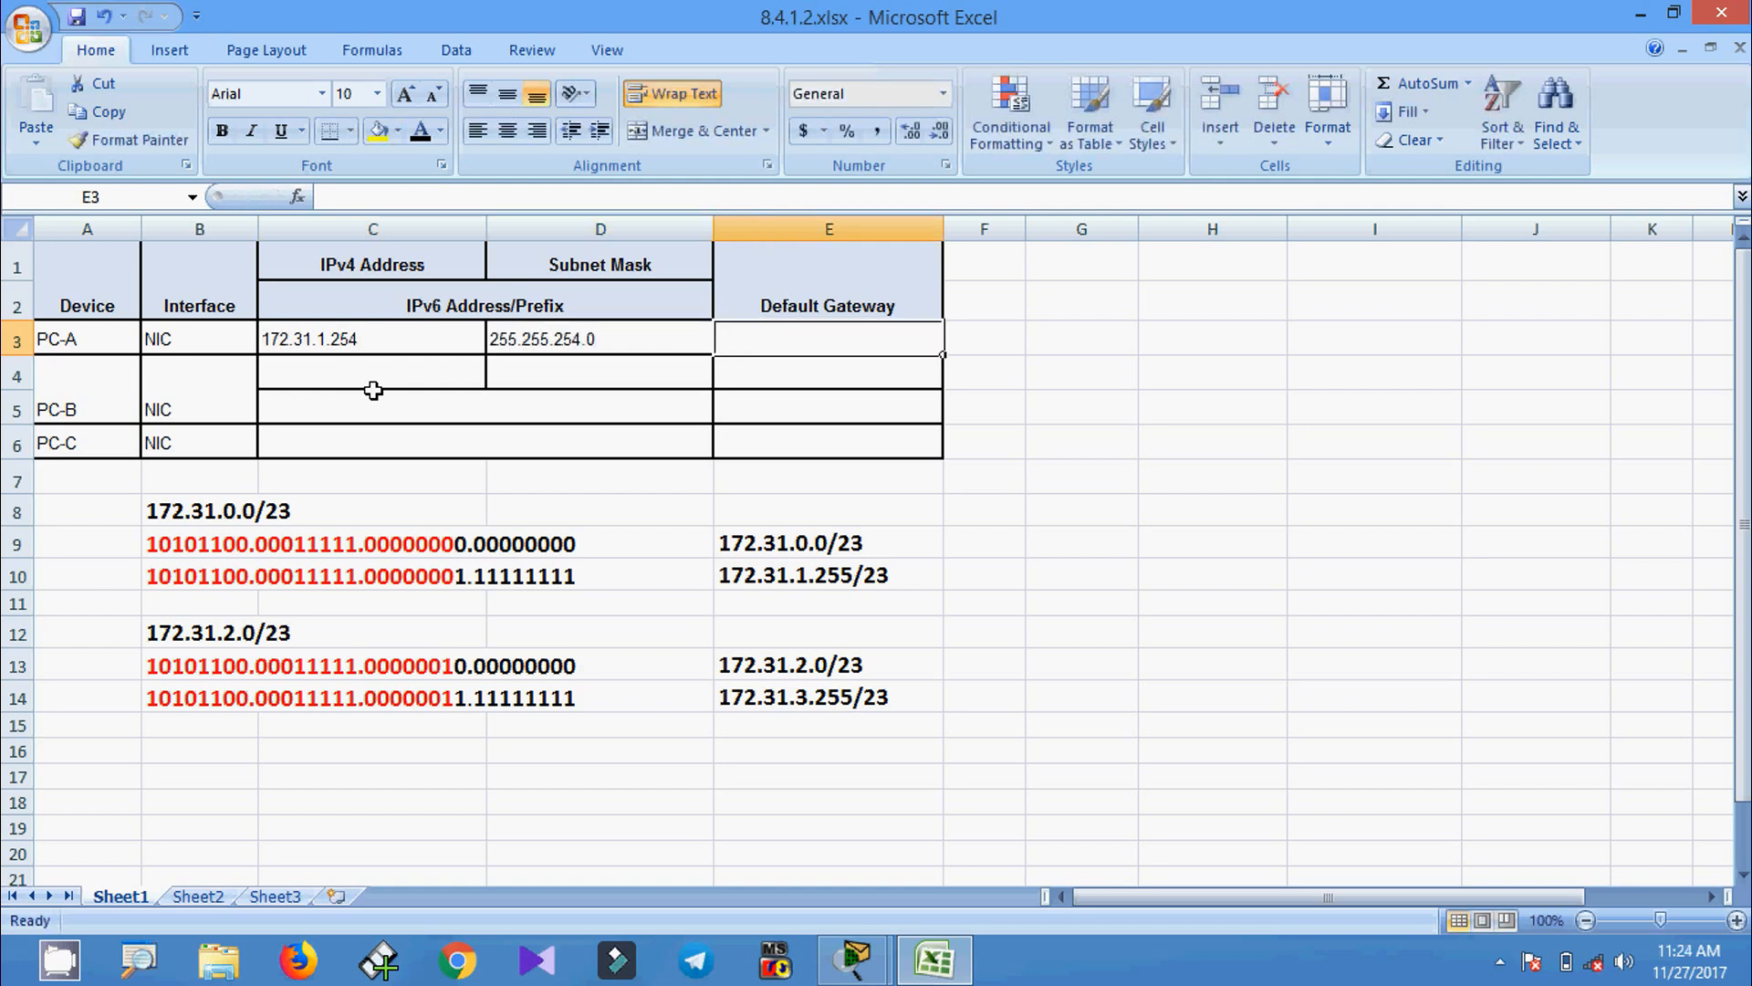
# - Check PCA's network in Packet Tracer, and enter 172.31.0.1 as PC-A's default gateway in the Excel addressing table
pyautogui.click(1641, 16)
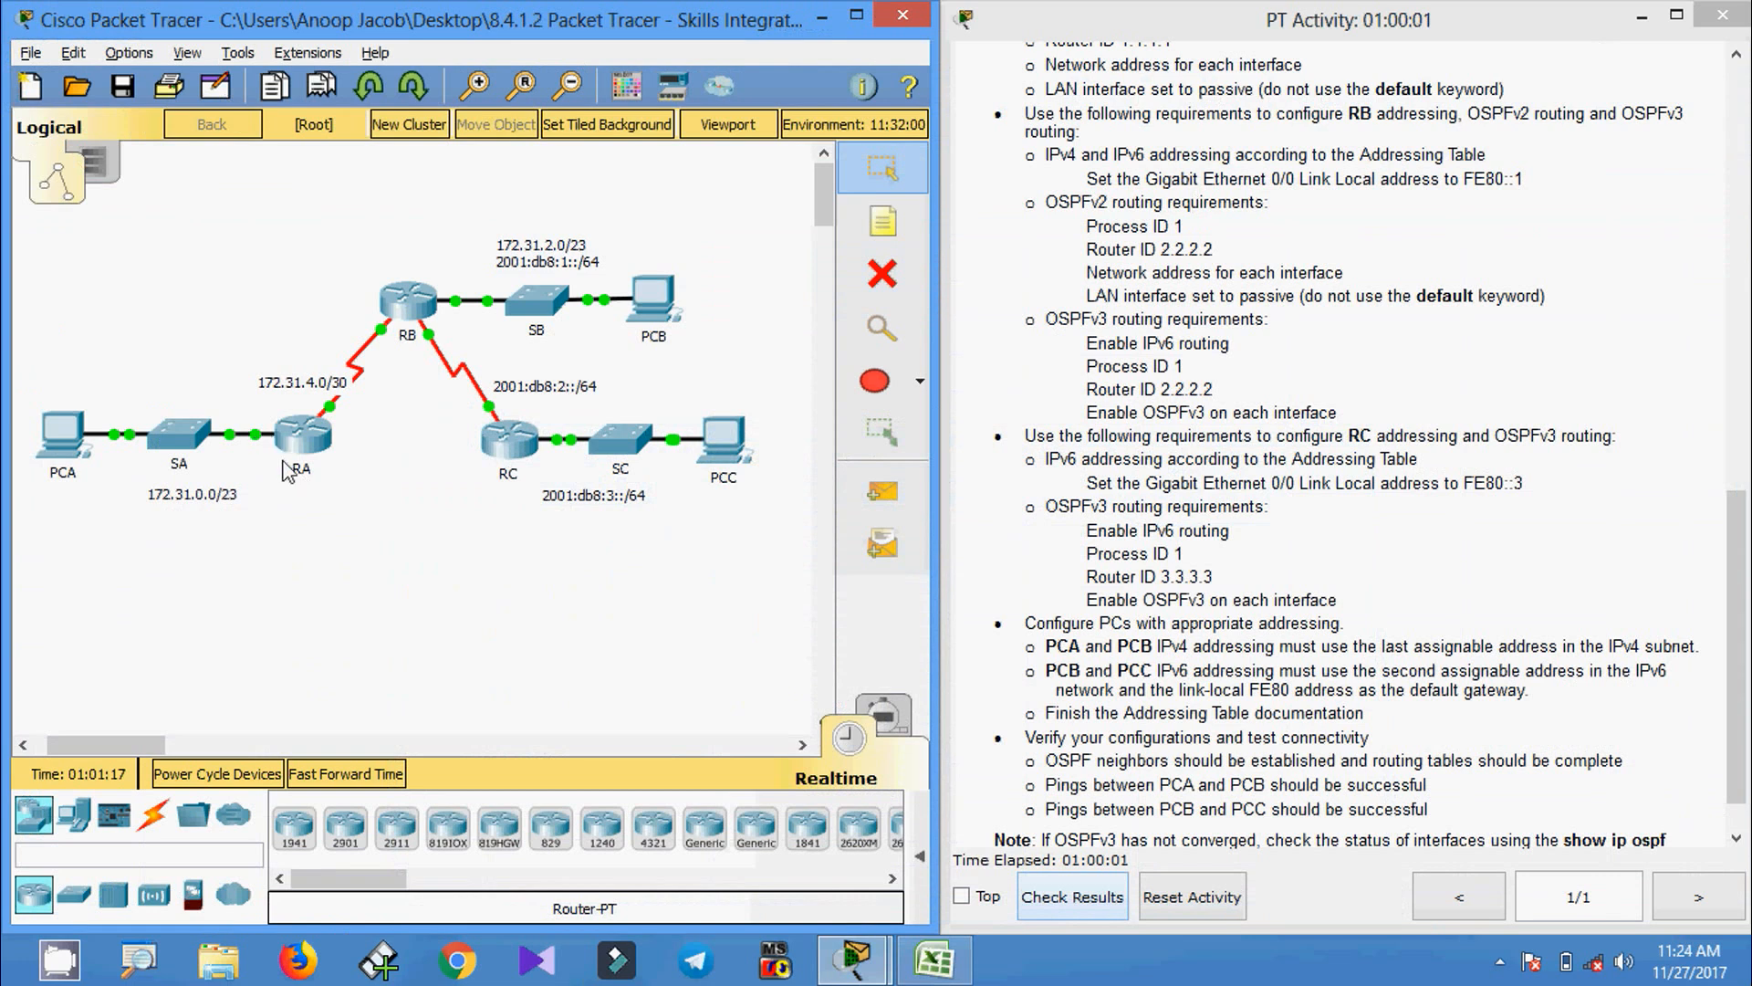
pyautogui.click(934, 958)
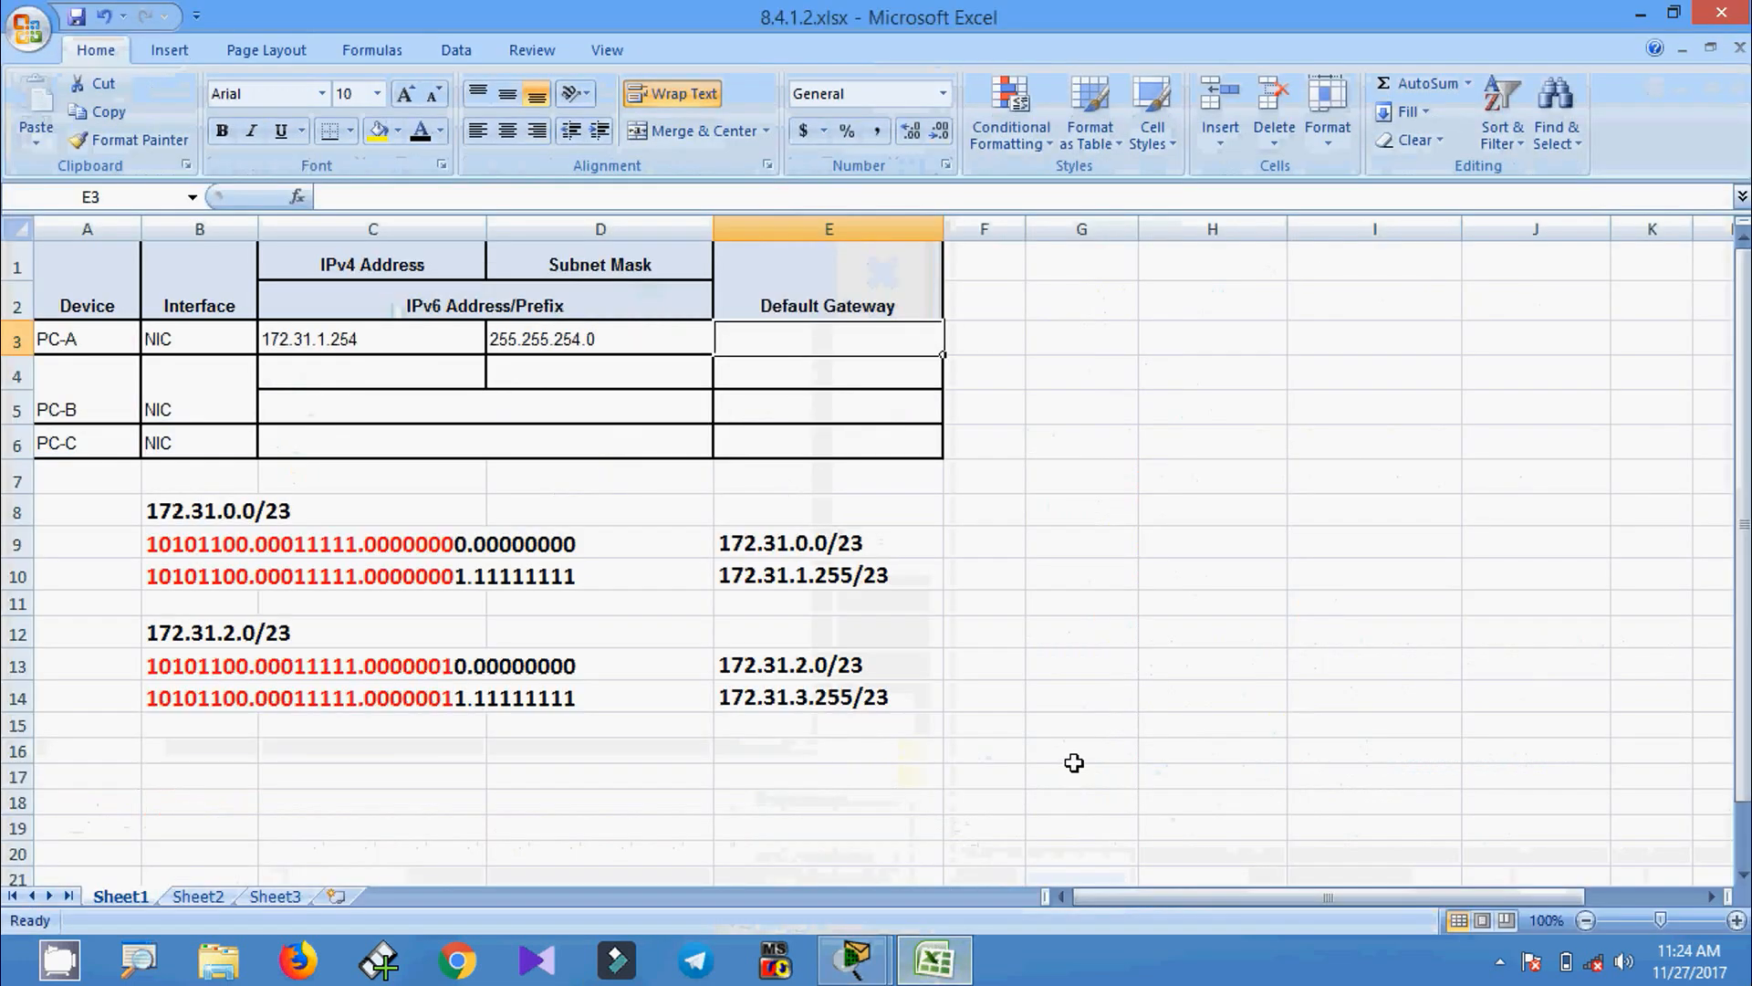
pyautogui.write('172.31.0.1')
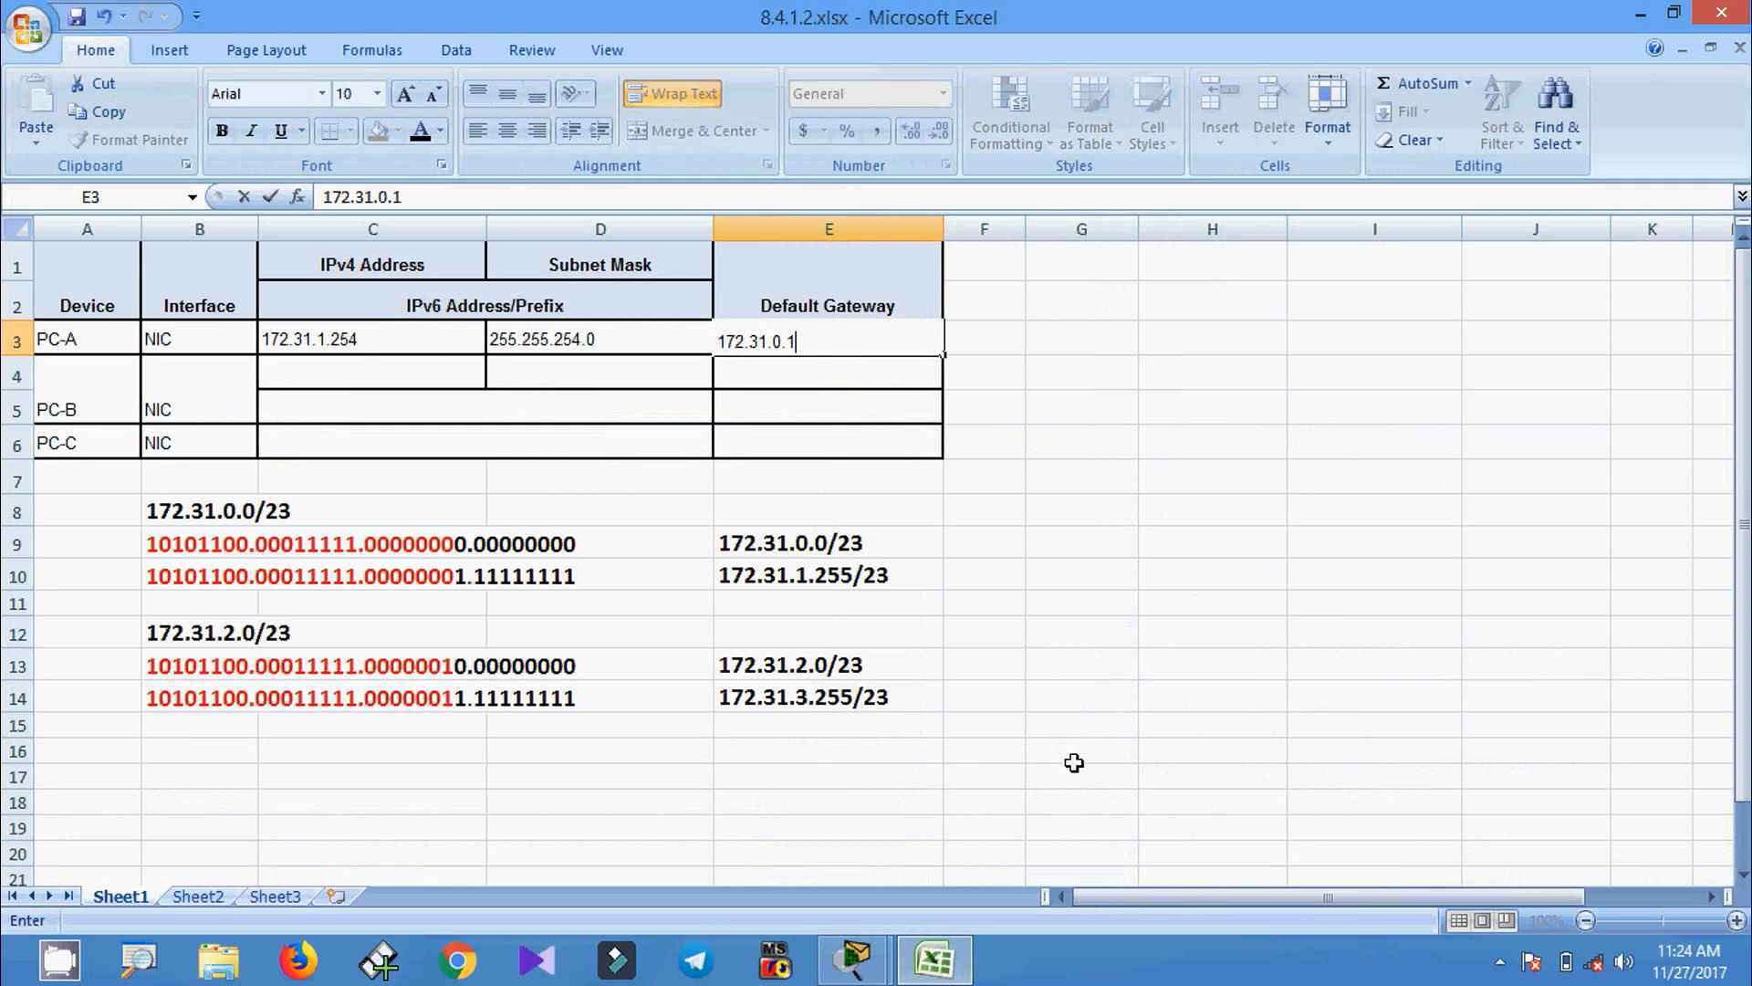
pyautogui.press('Return')
# - Check PCB's network in Packet Tracer, and examine the binary breakdown and address range of the 172.31.2.0/23 subnet in Excel
pyautogui.hotkey('alt', 'Tab')
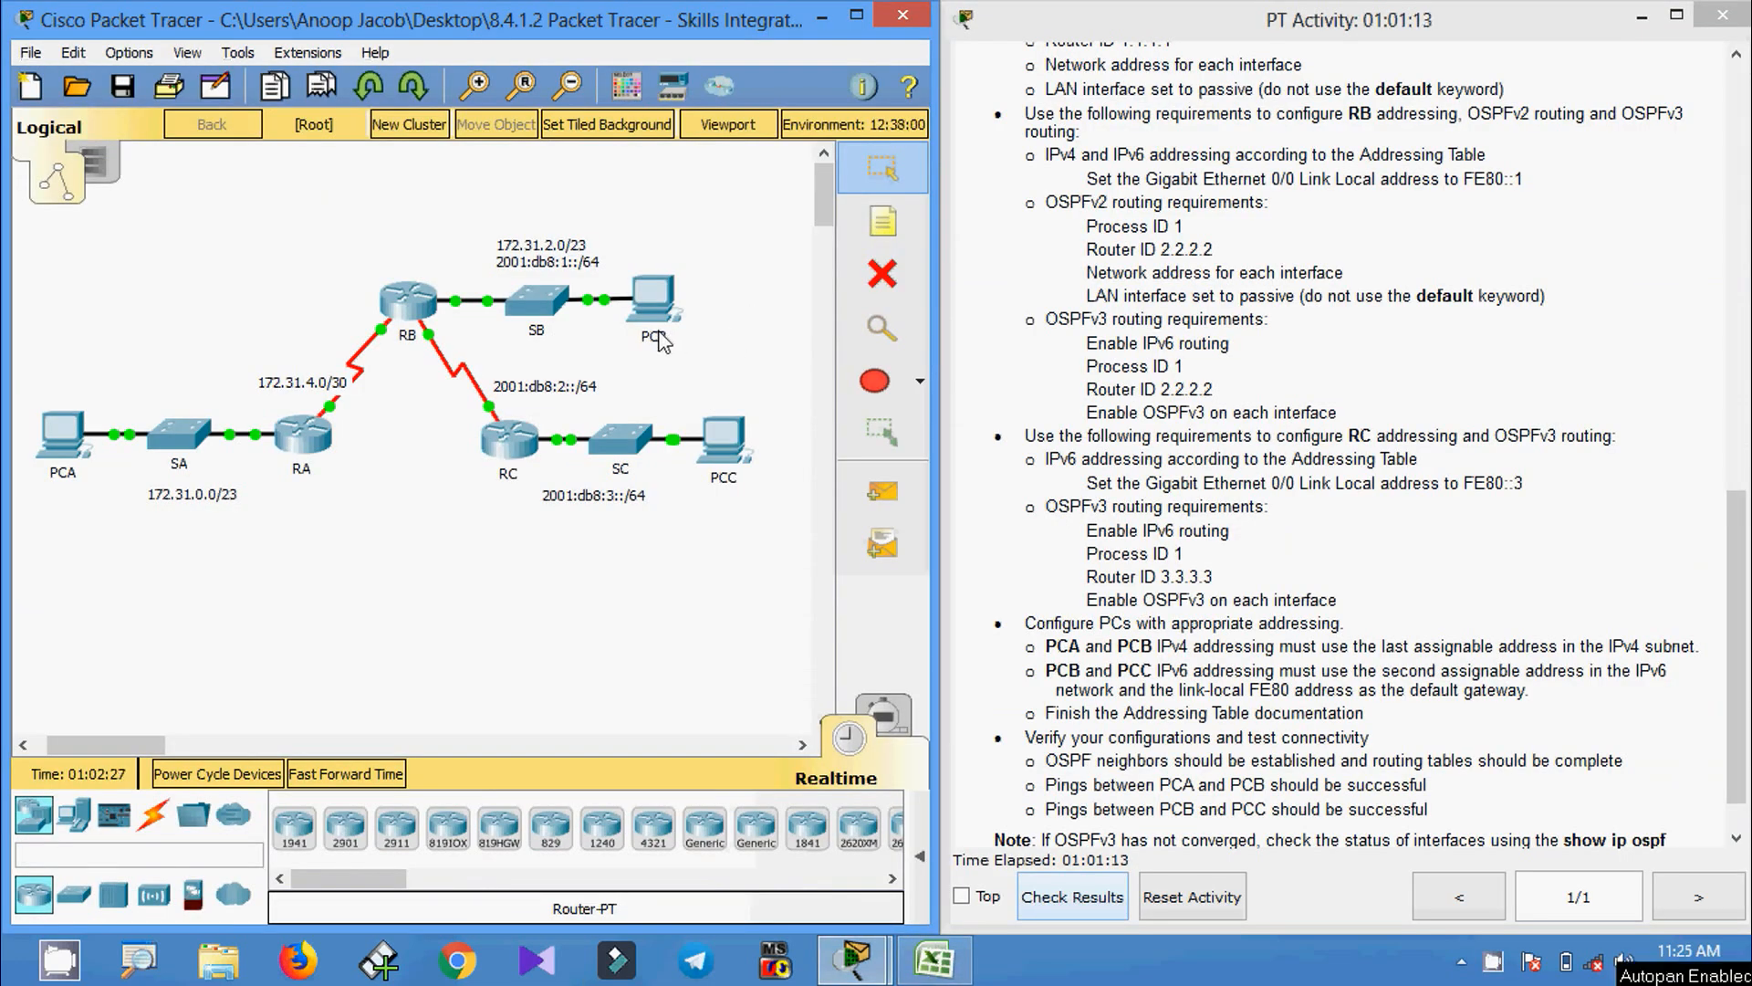
pyautogui.moveTo(661, 336)
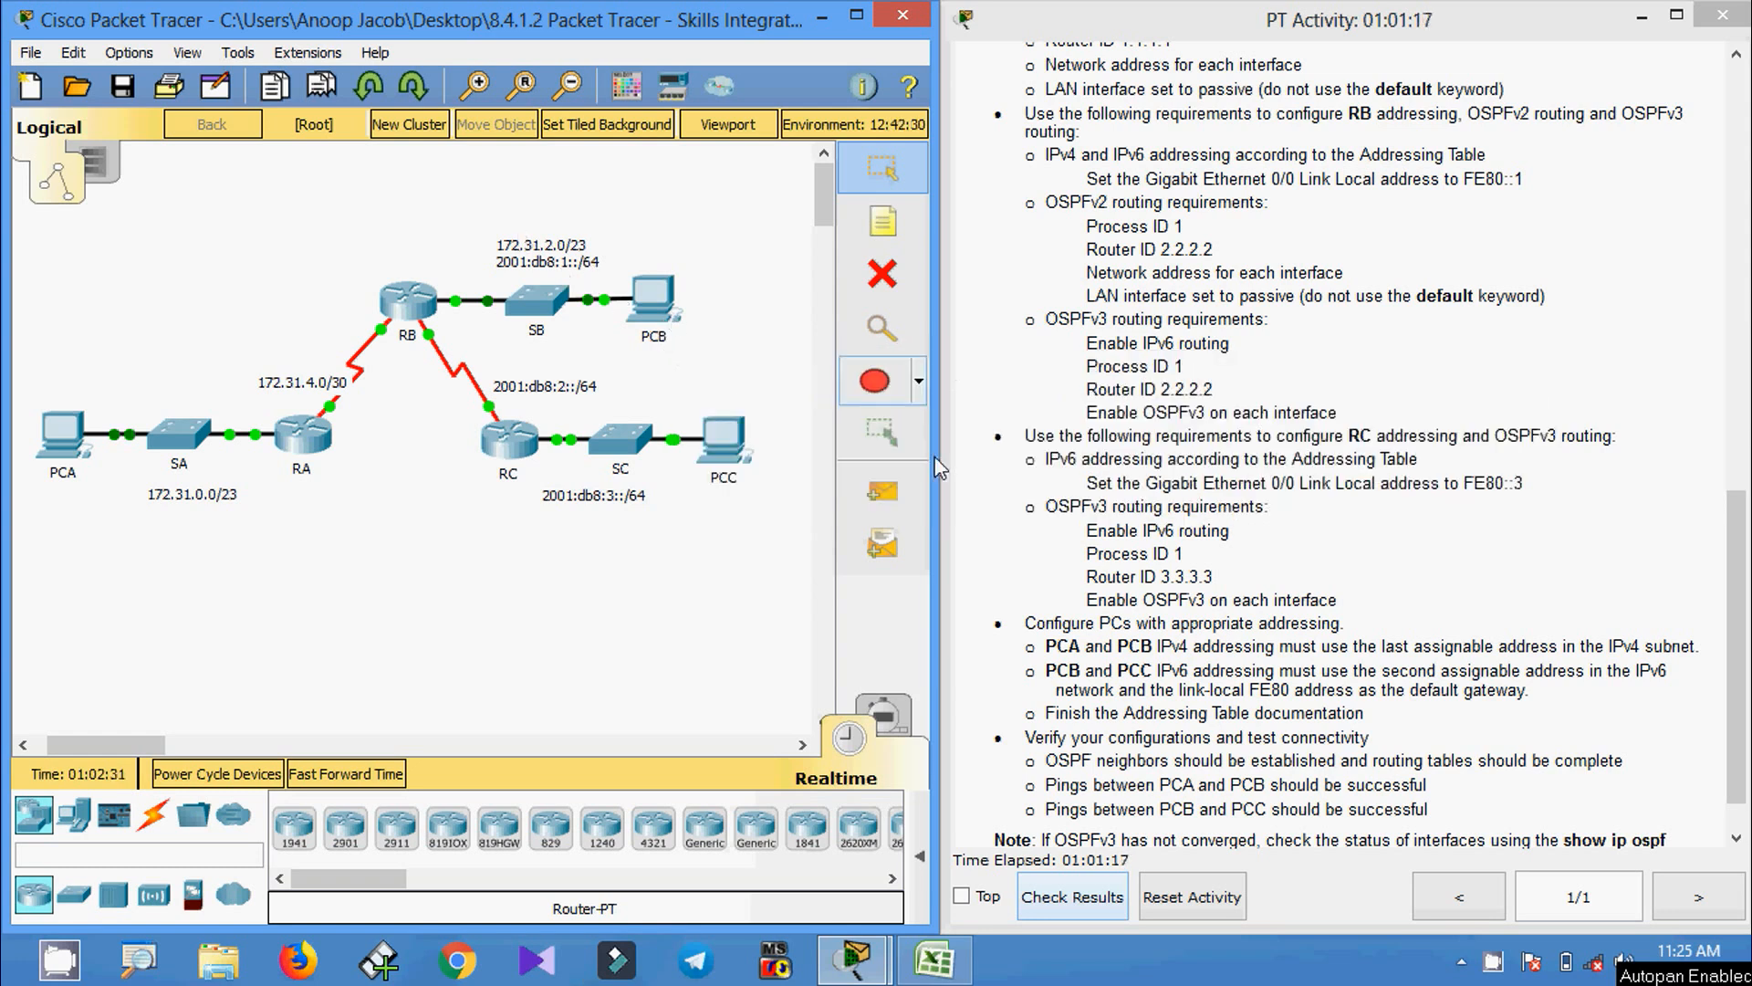
pyautogui.click(935, 962)
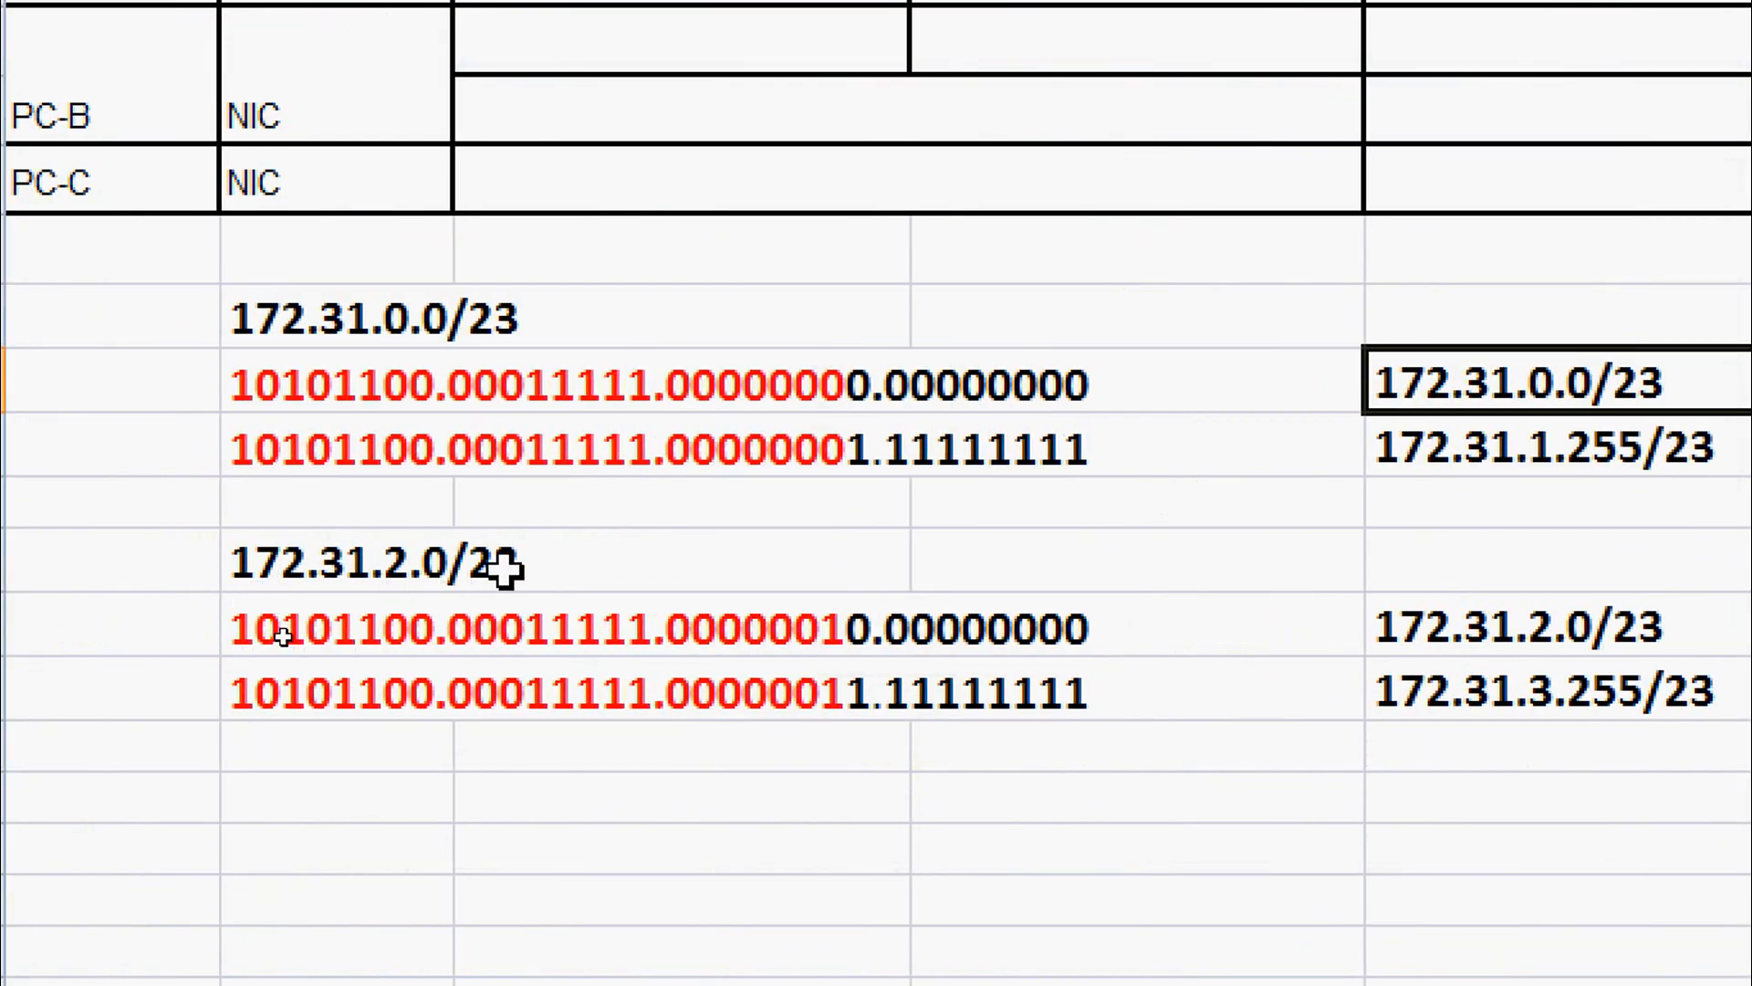
pyautogui.click(369, 625)
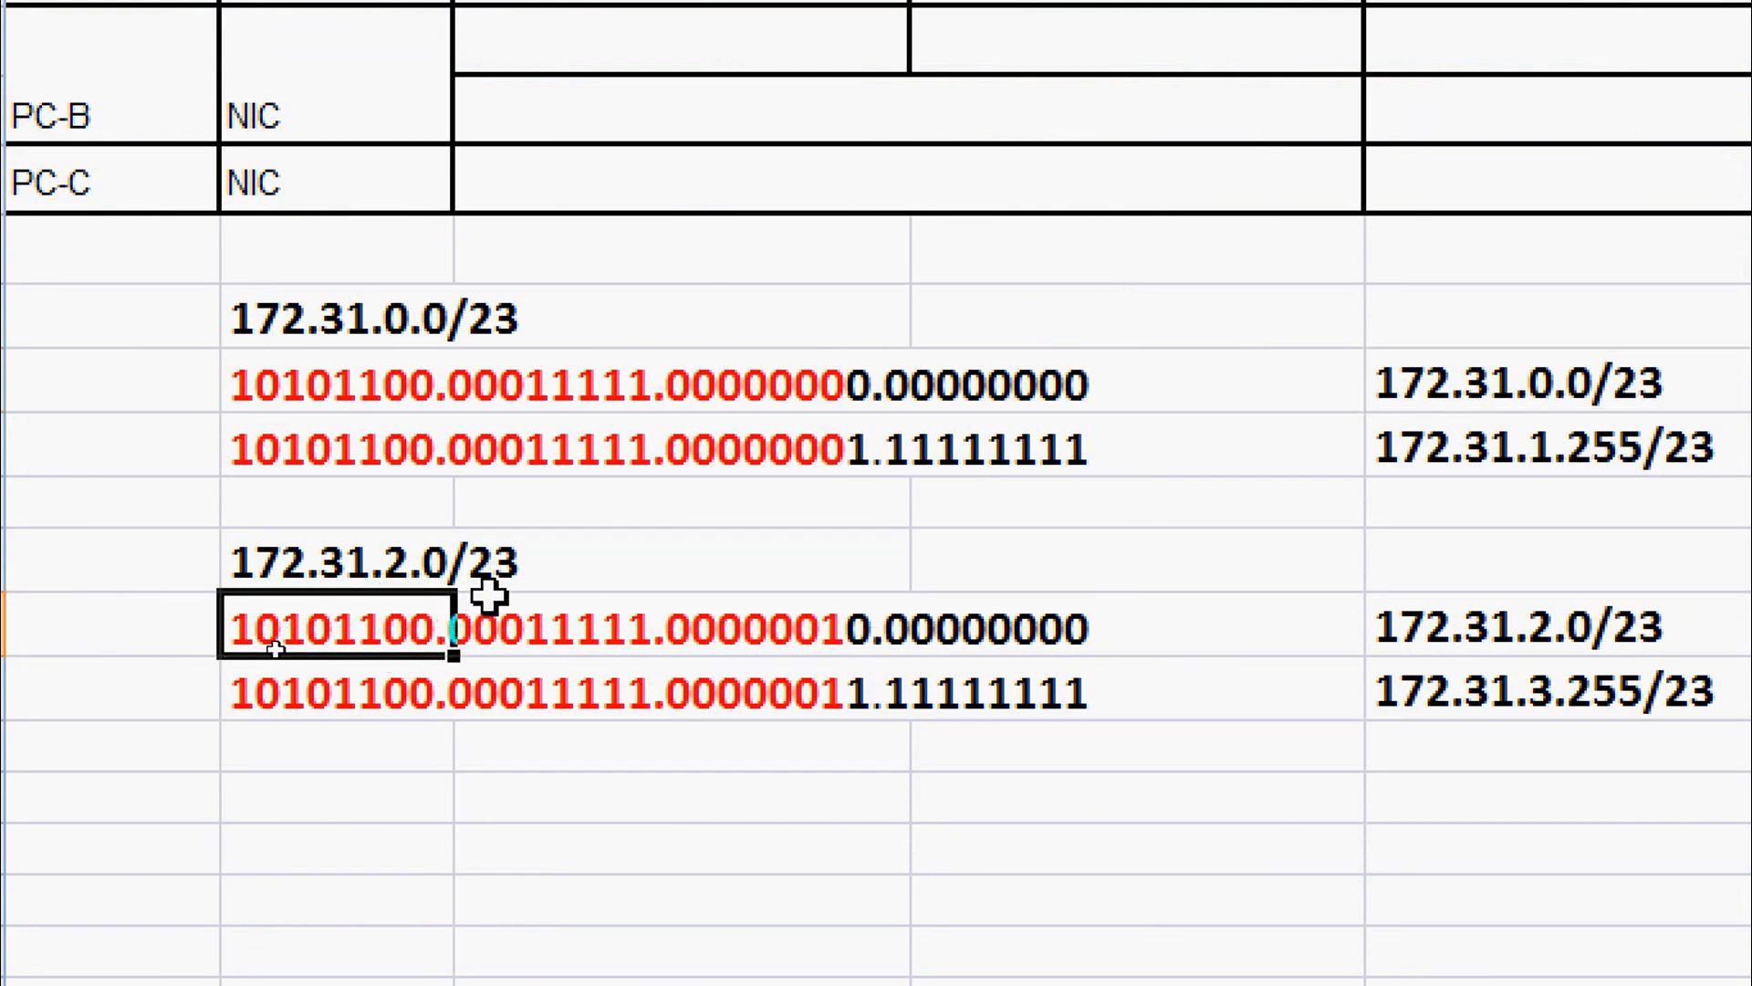
pyautogui.doubleClick(339, 634)
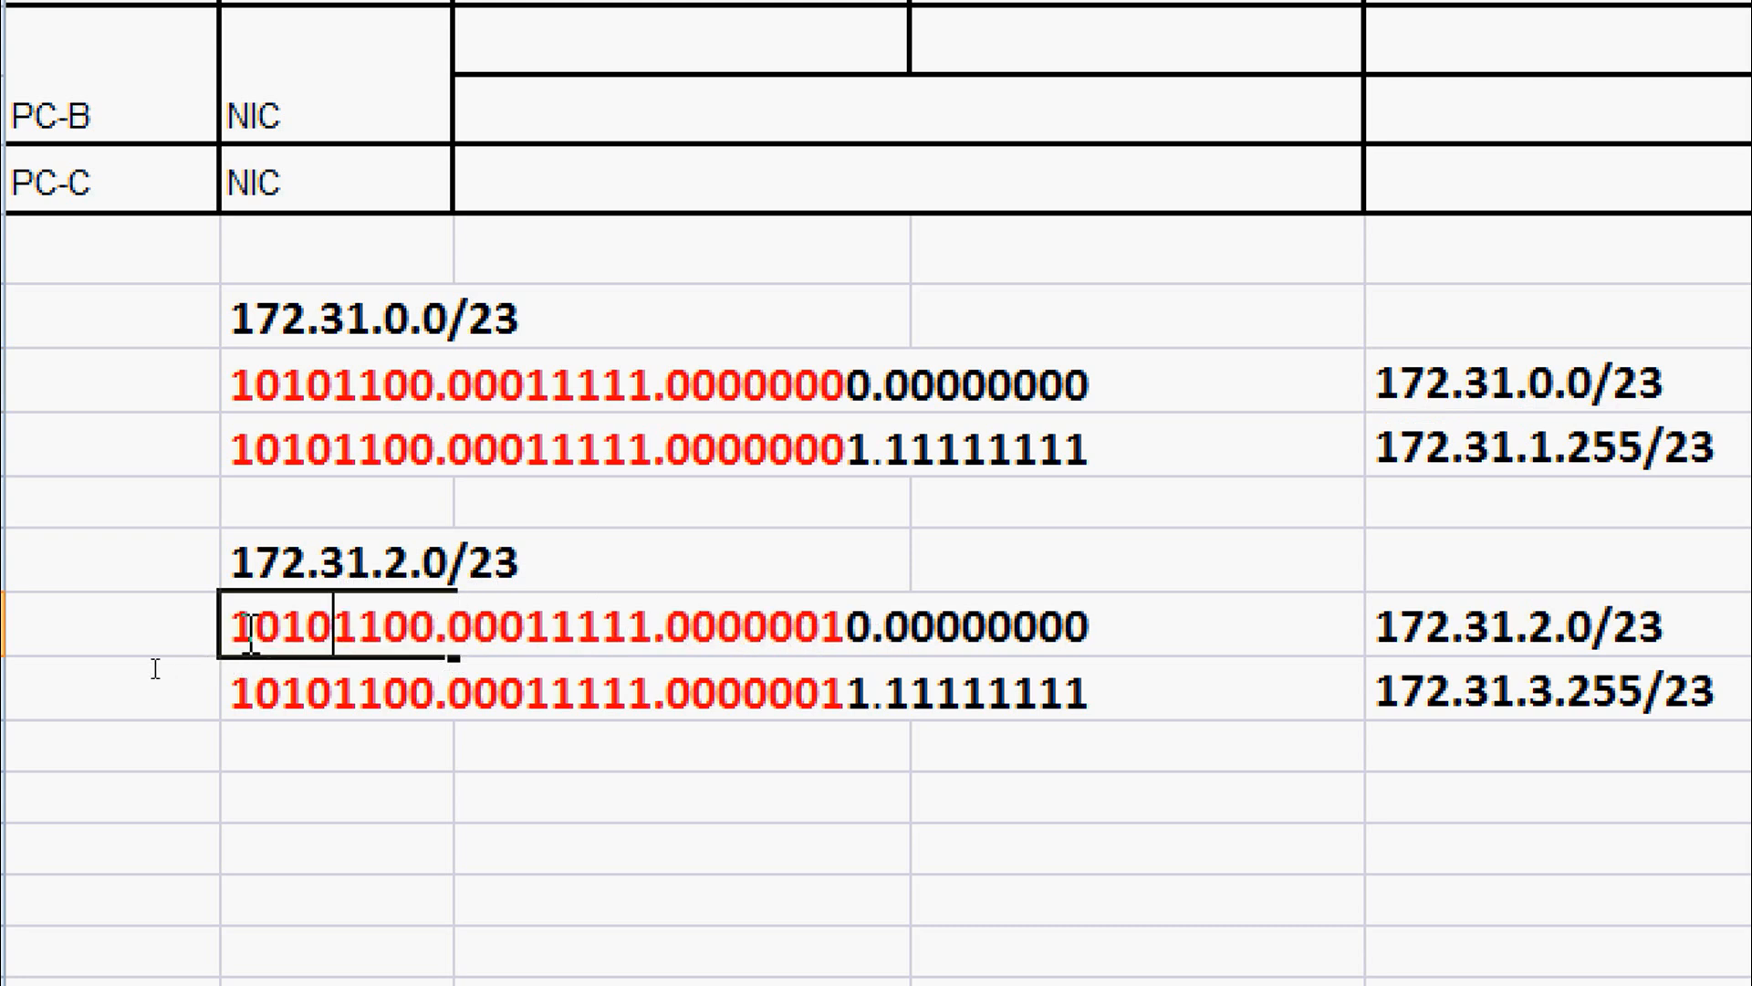
pyautogui.moveTo(238, 630); pyautogui.dragTo(1109, 632)
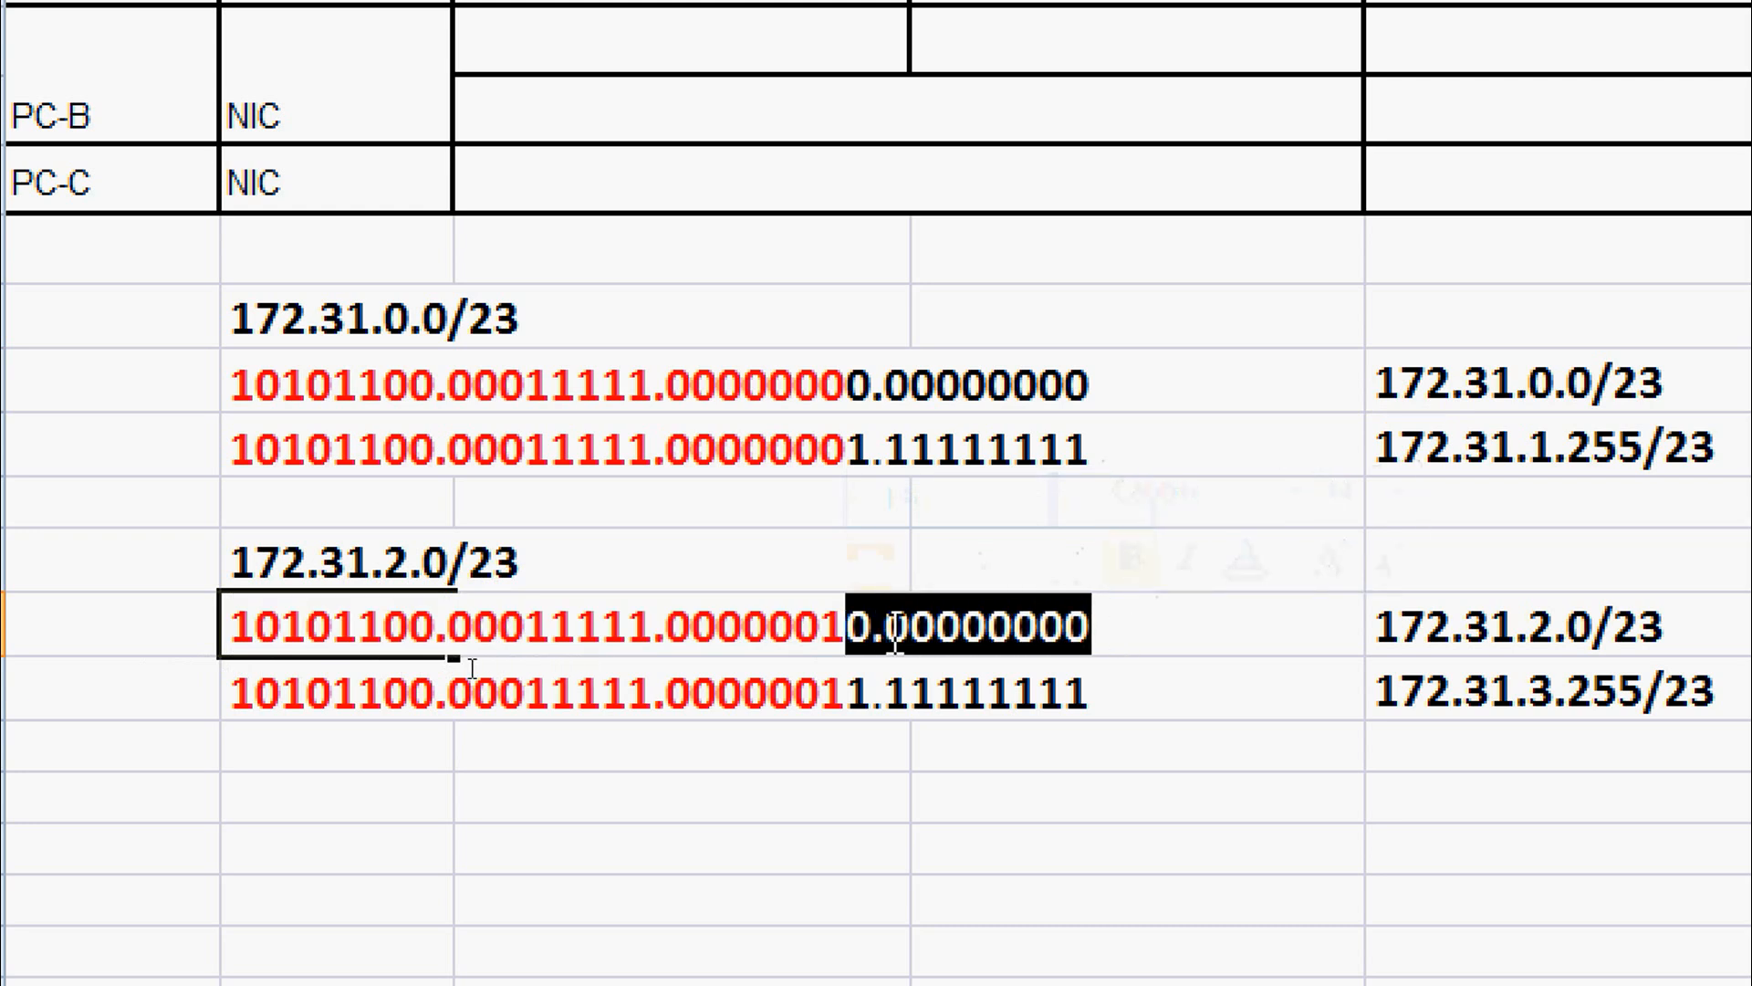
pyautogui.click(1527, 655)
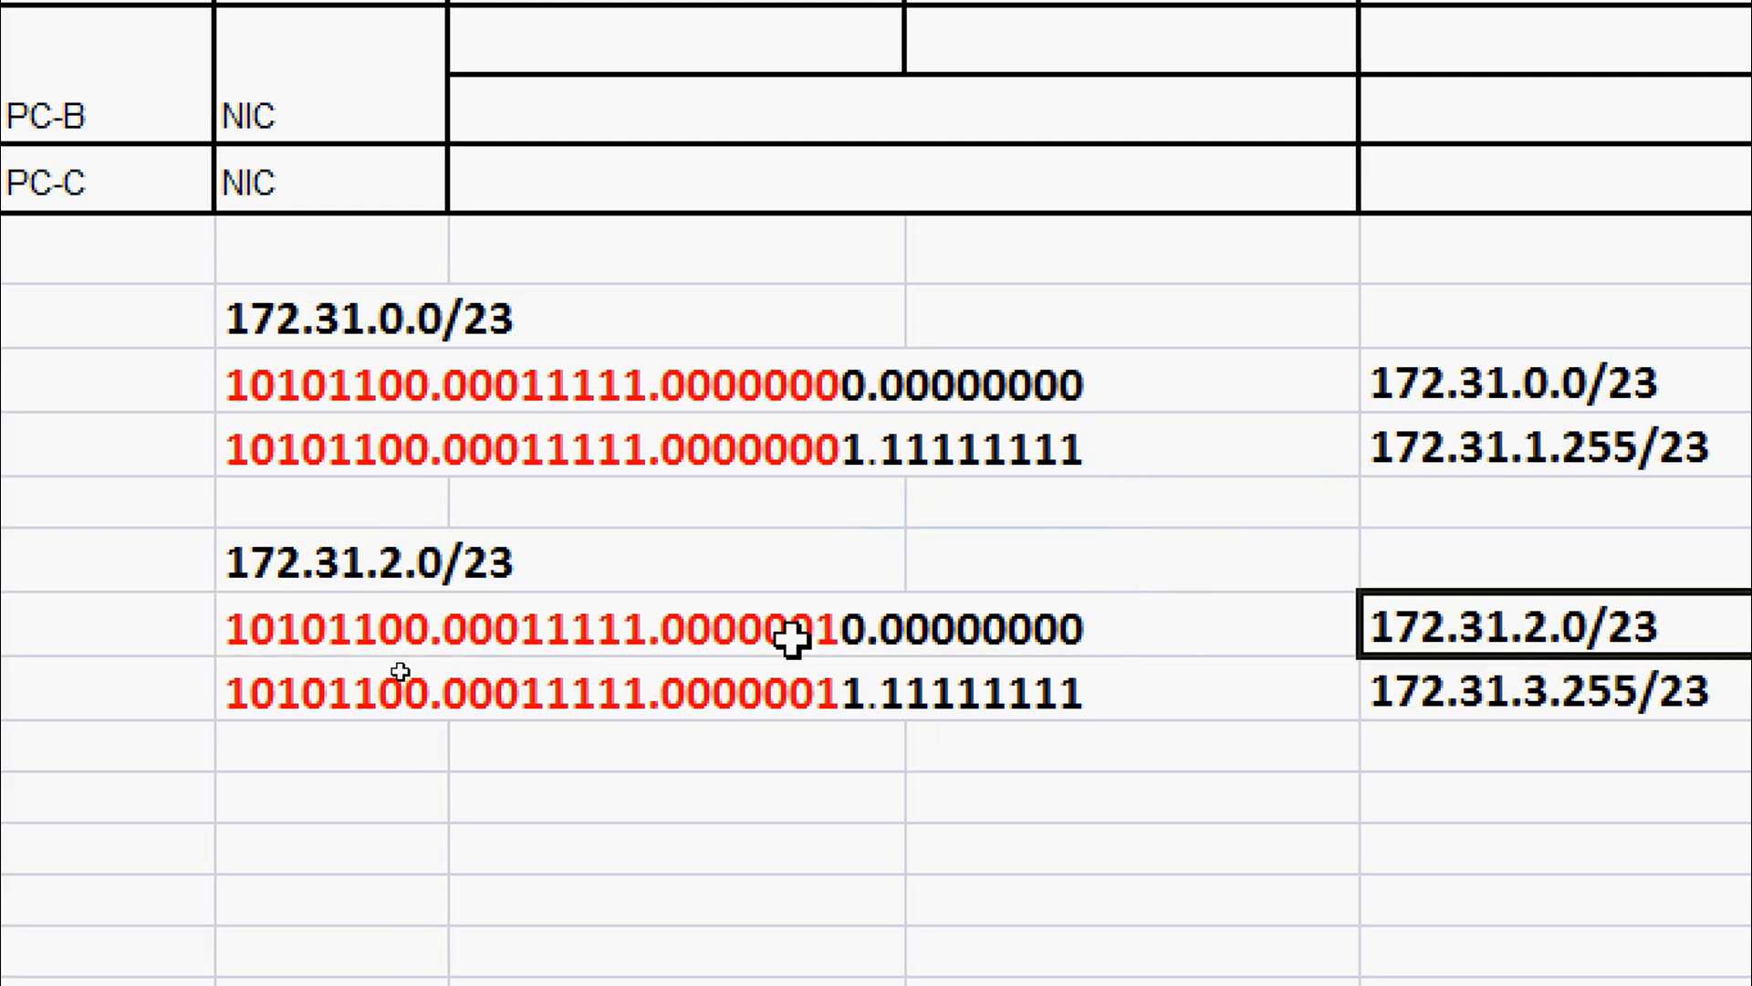
pyautogui.click(353, 559)
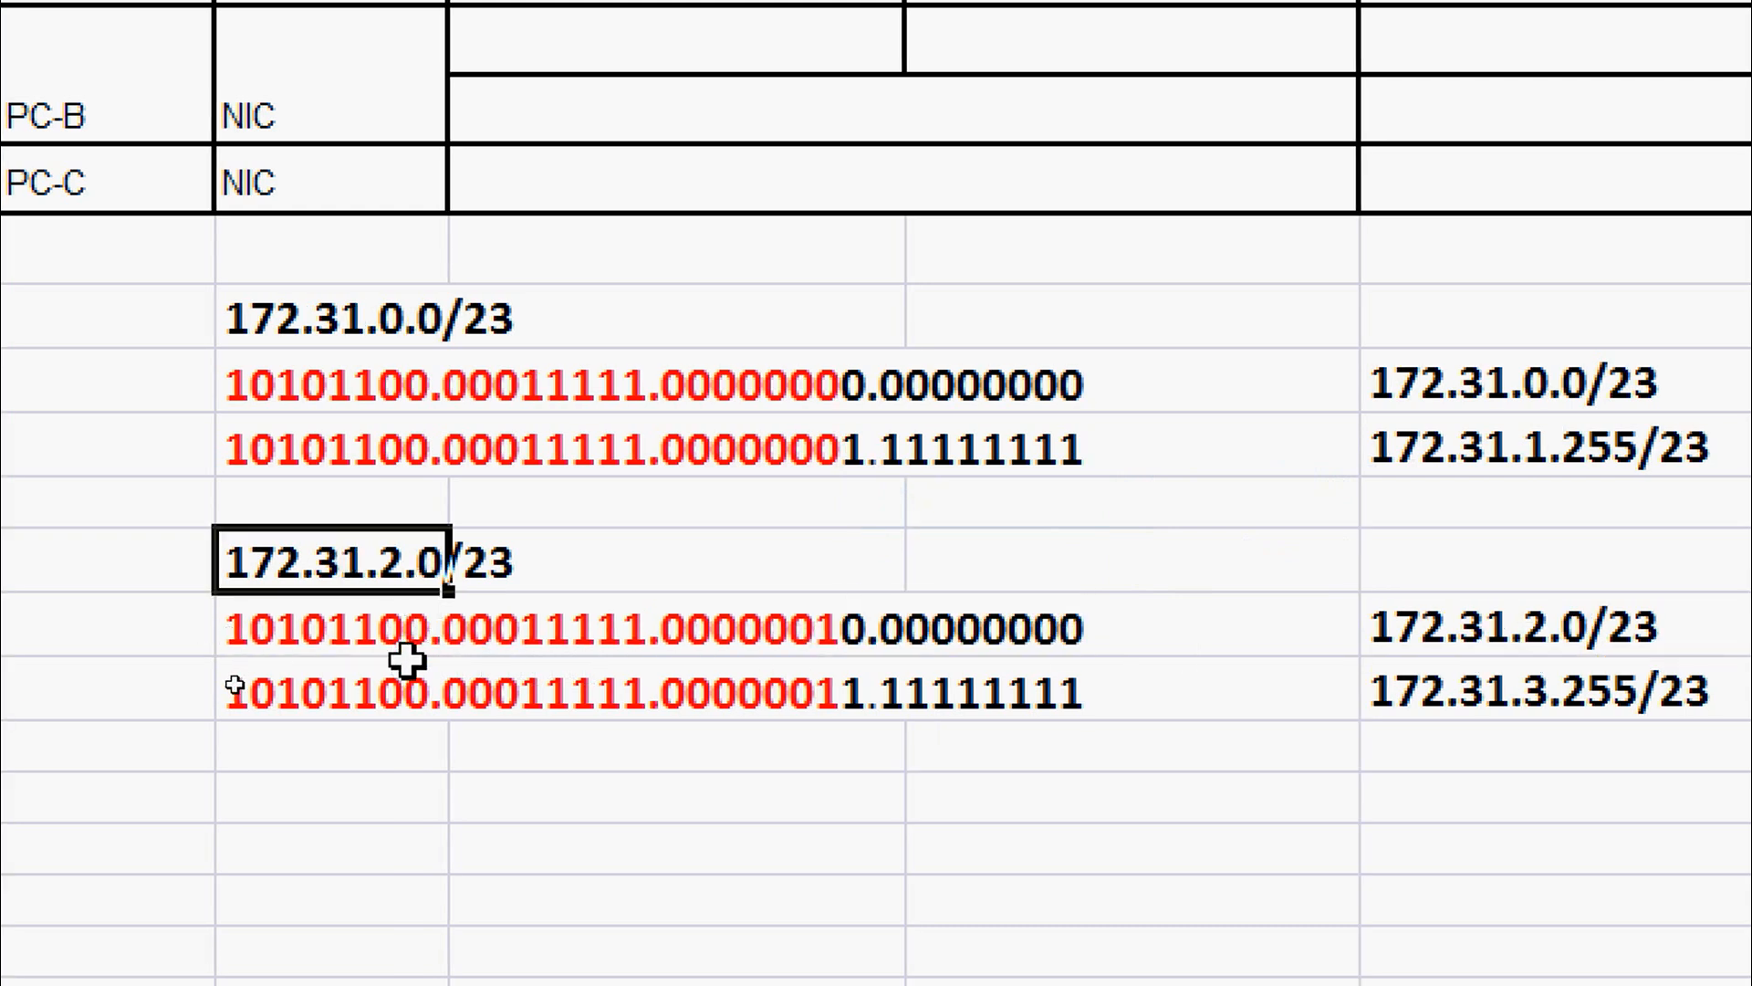
pyautogui.click(387, 687)
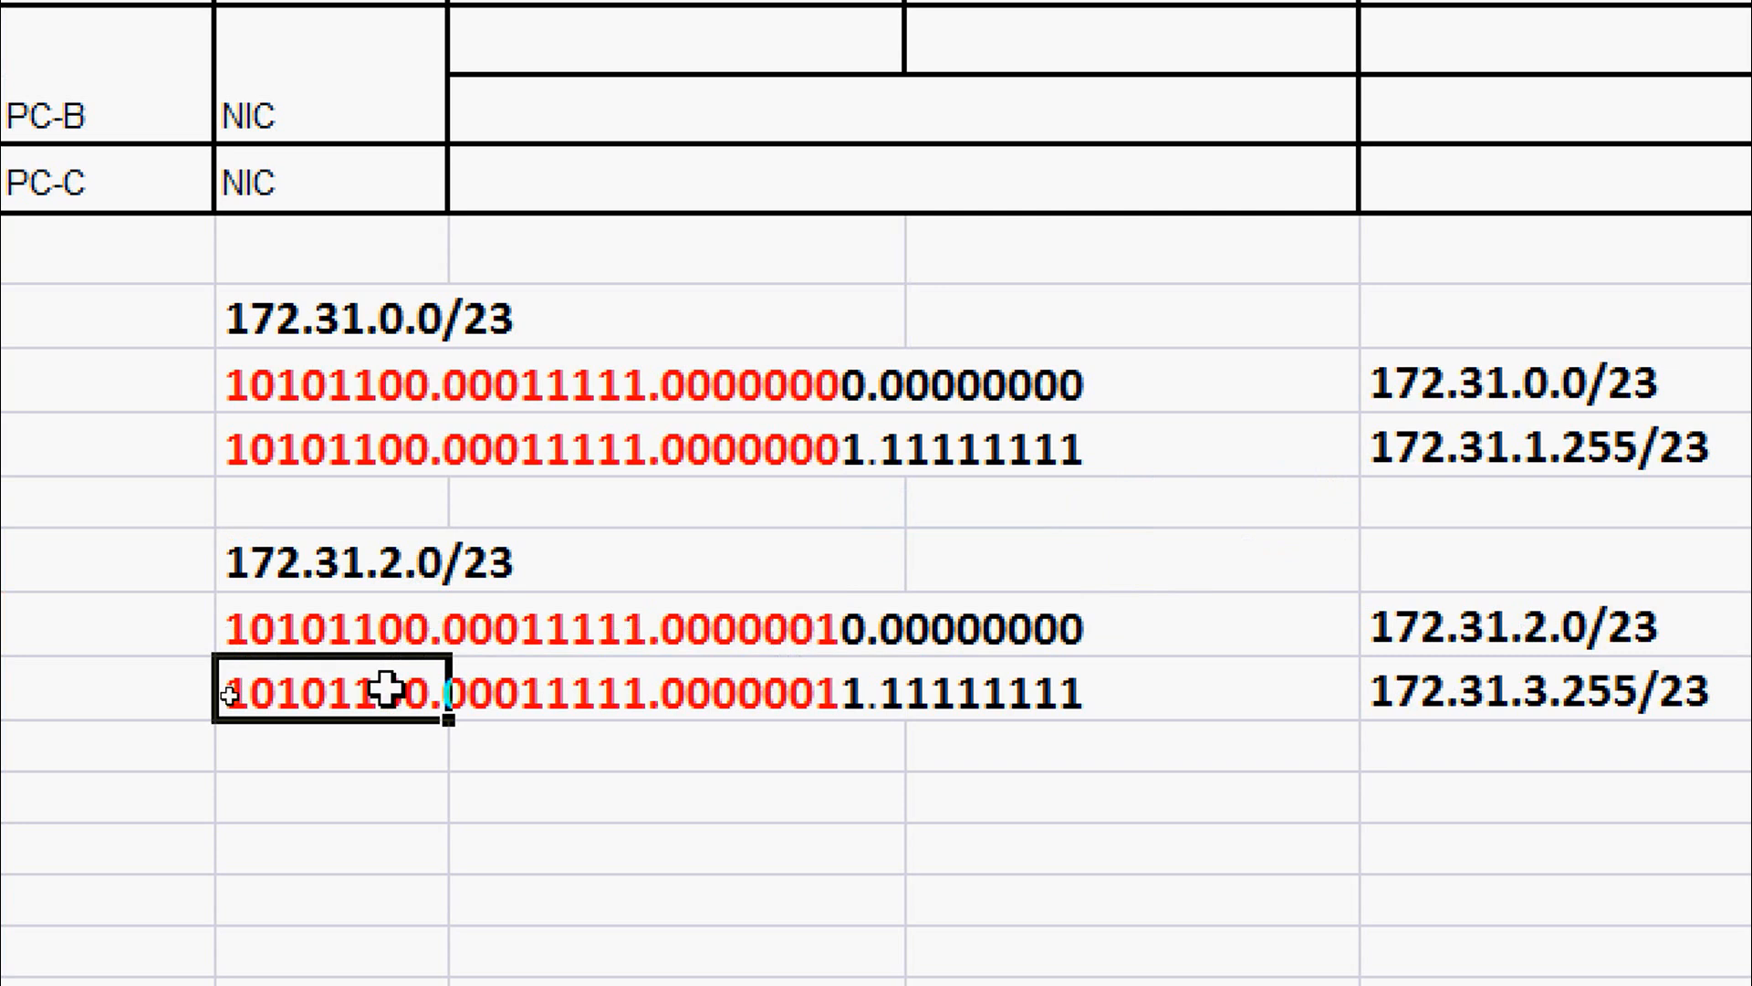
pyautogui.click(404, 577)
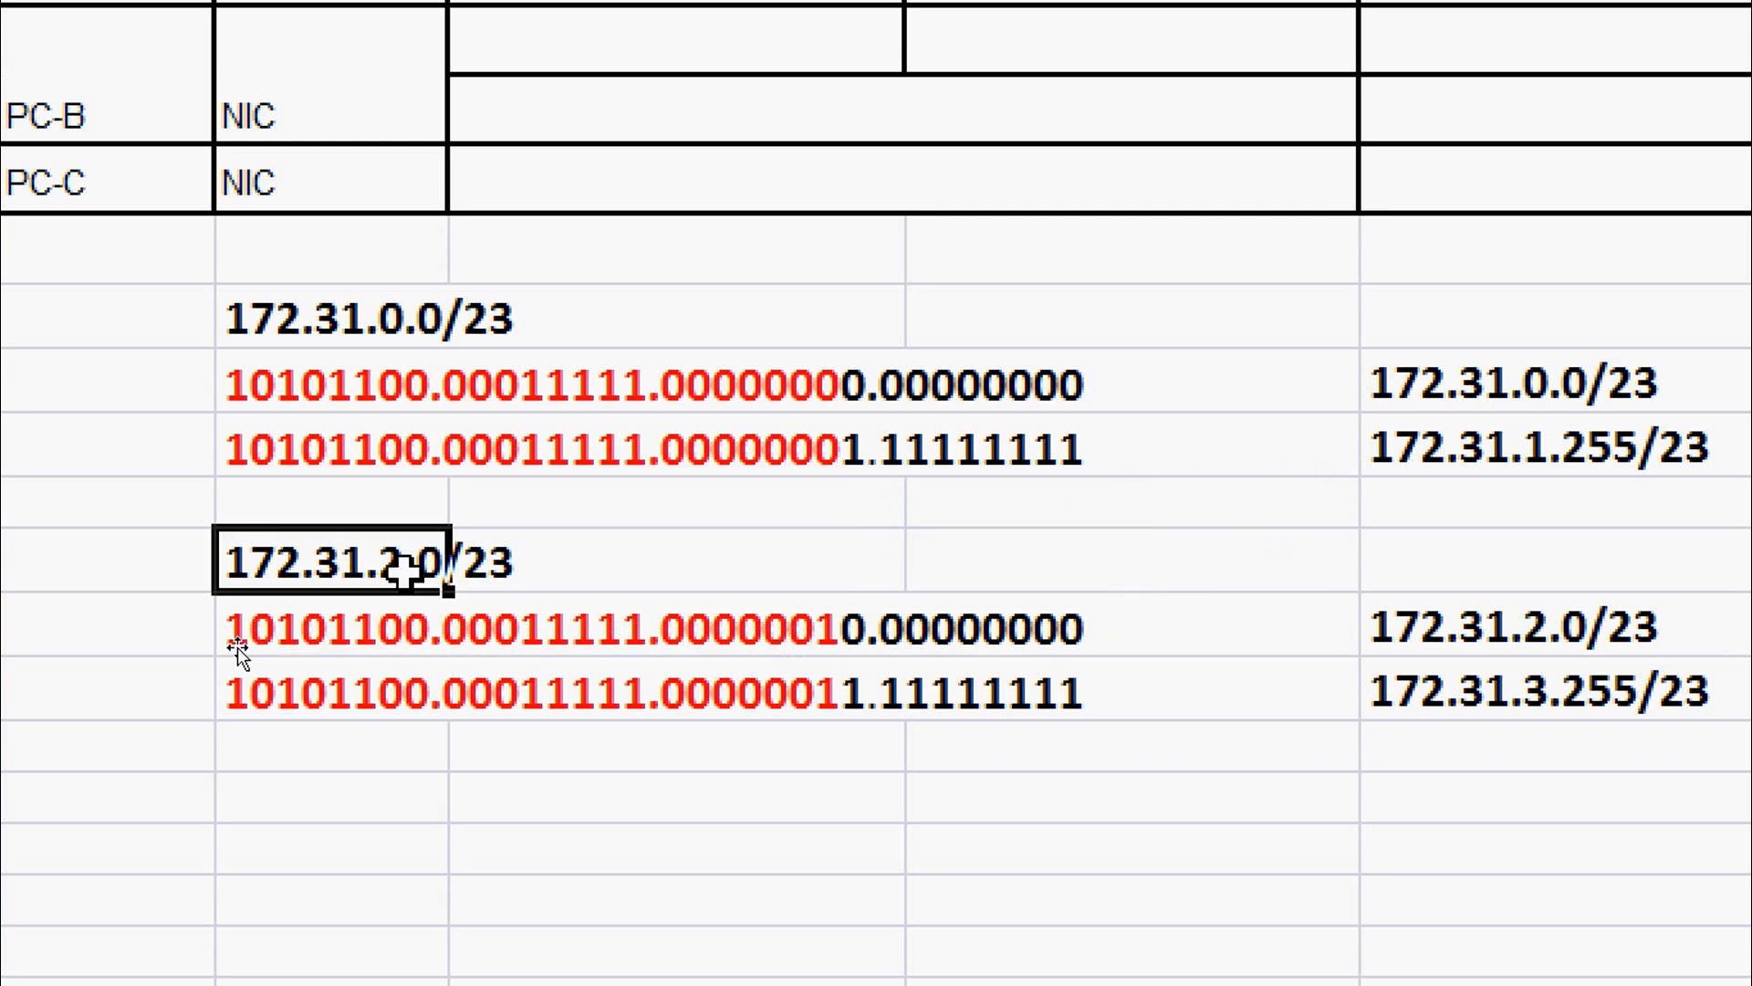
pyautogui.click(848, 696)
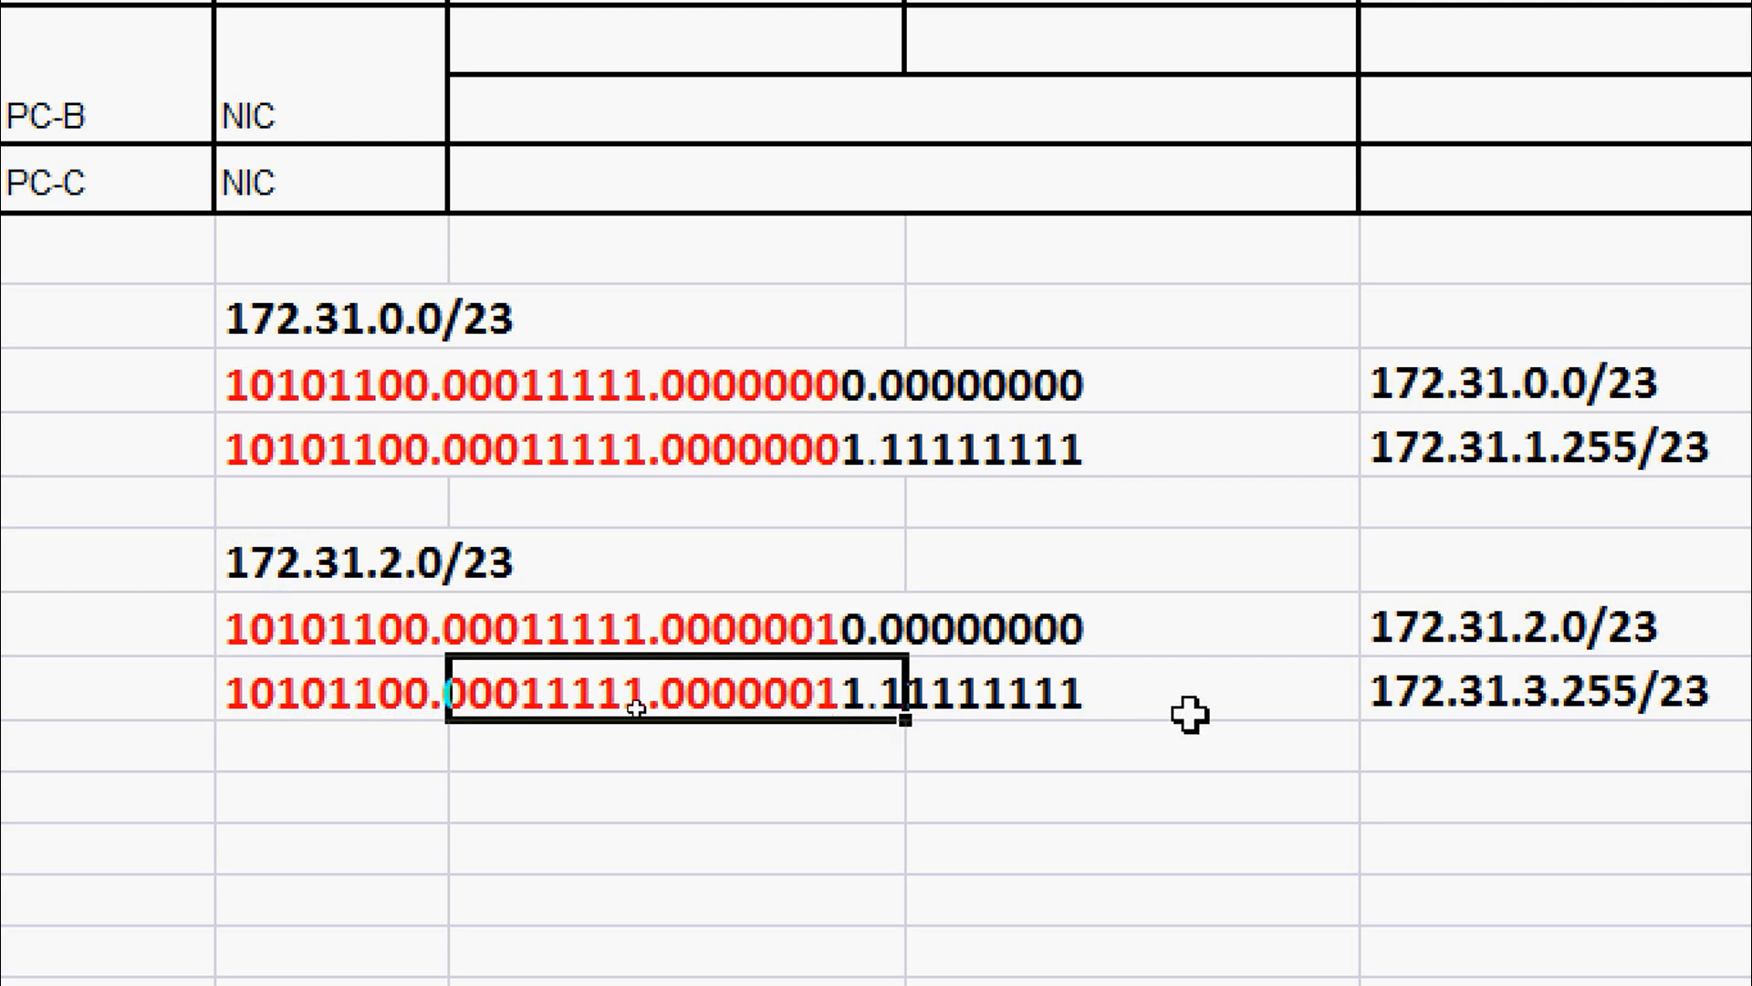
pyautogui.click(1452, 690)
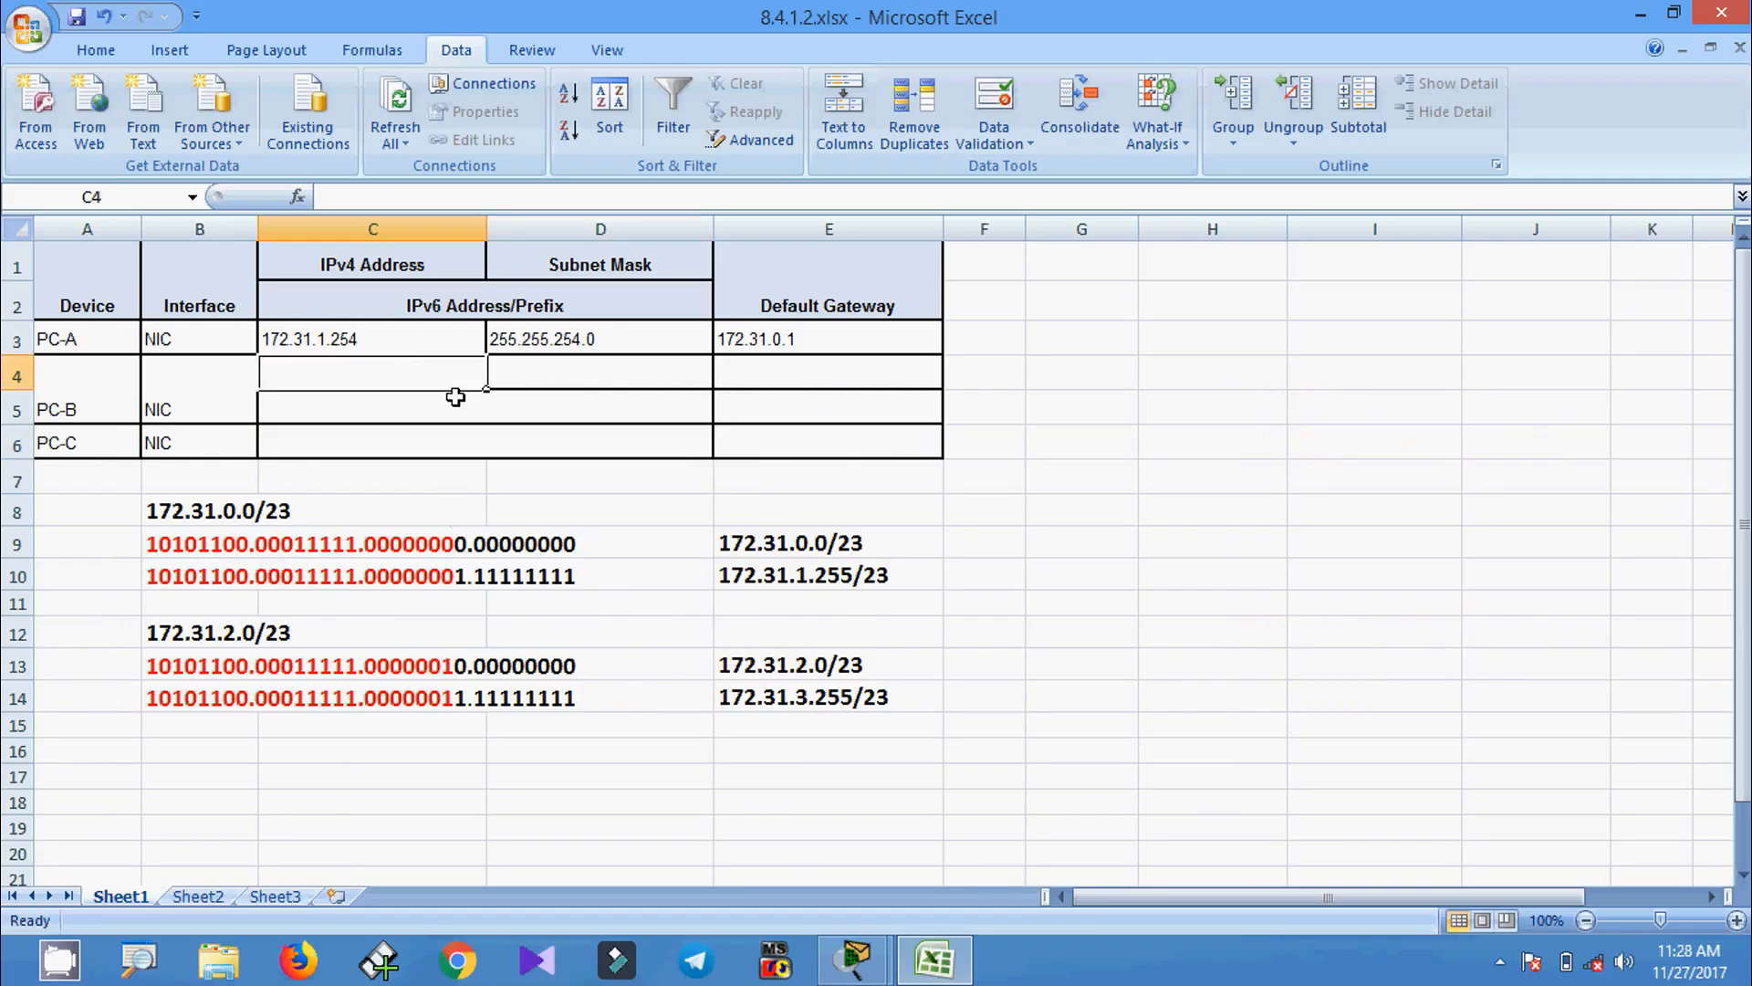
# - Enter 172.31.3.254 as PC-B's IPv4 address in cell C4
pyautogui.click(360, 202)
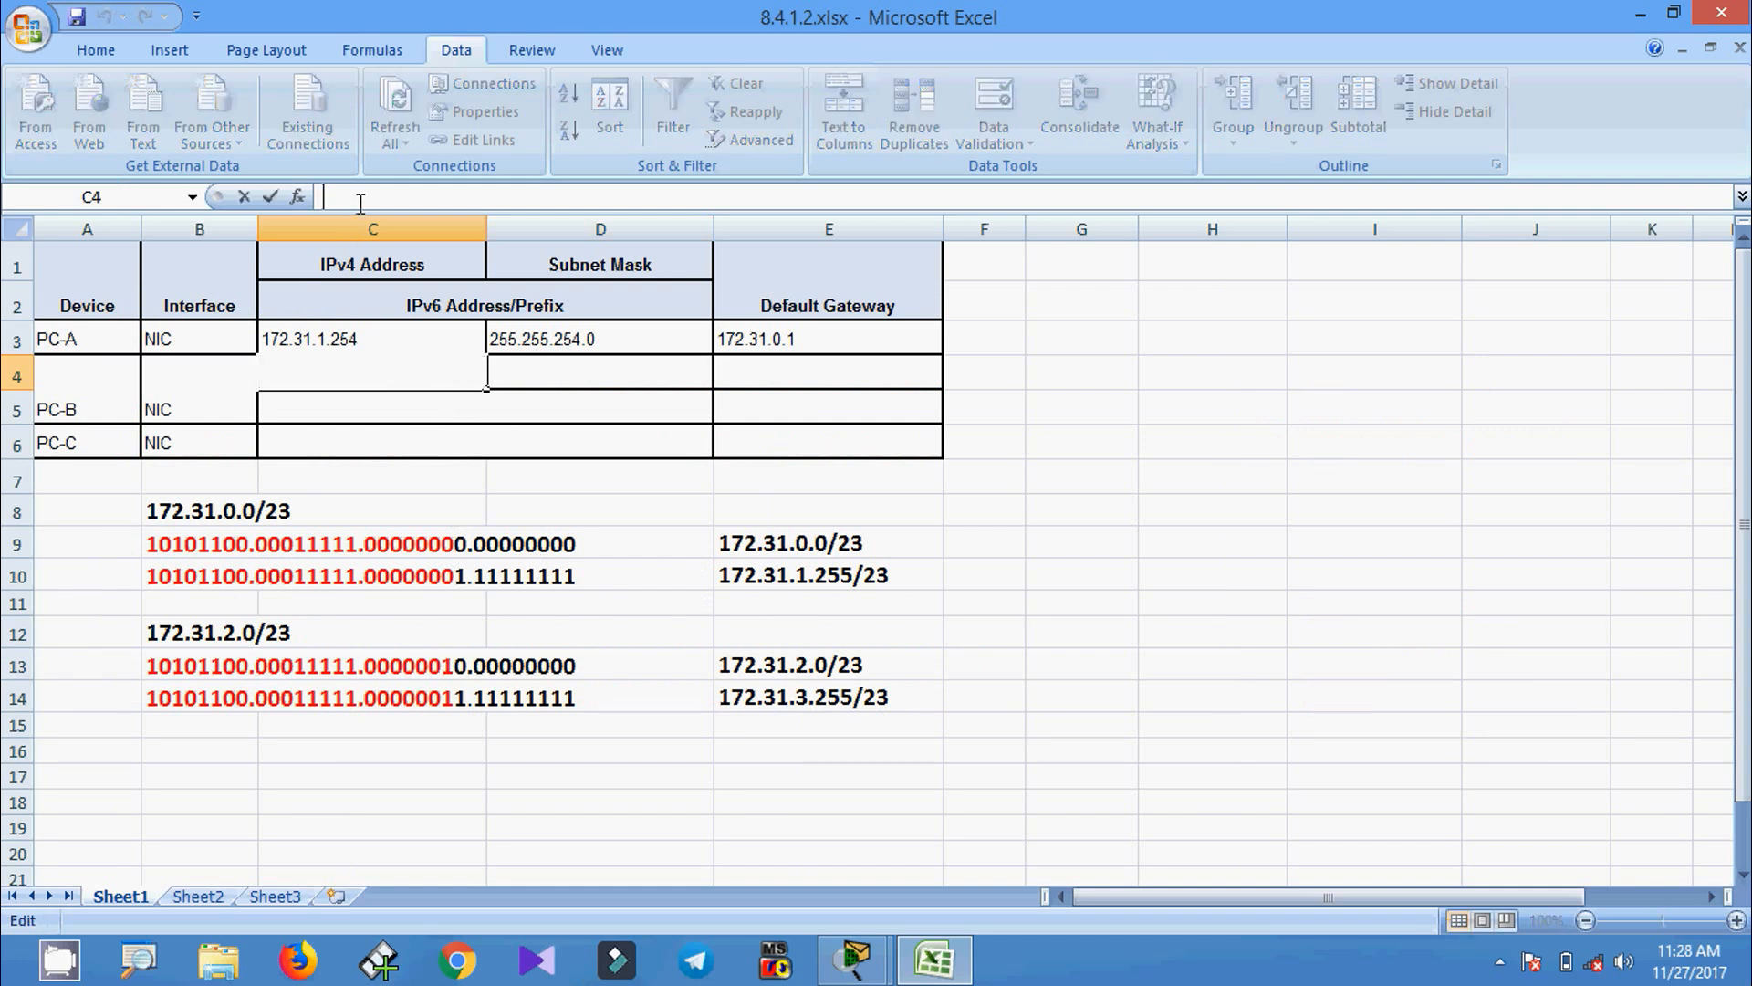
pyautogui.write('172.31.3.255')
pyautogui.click(374, 378)
pyautogui.write('4')
pyautogui.click(370, 406)
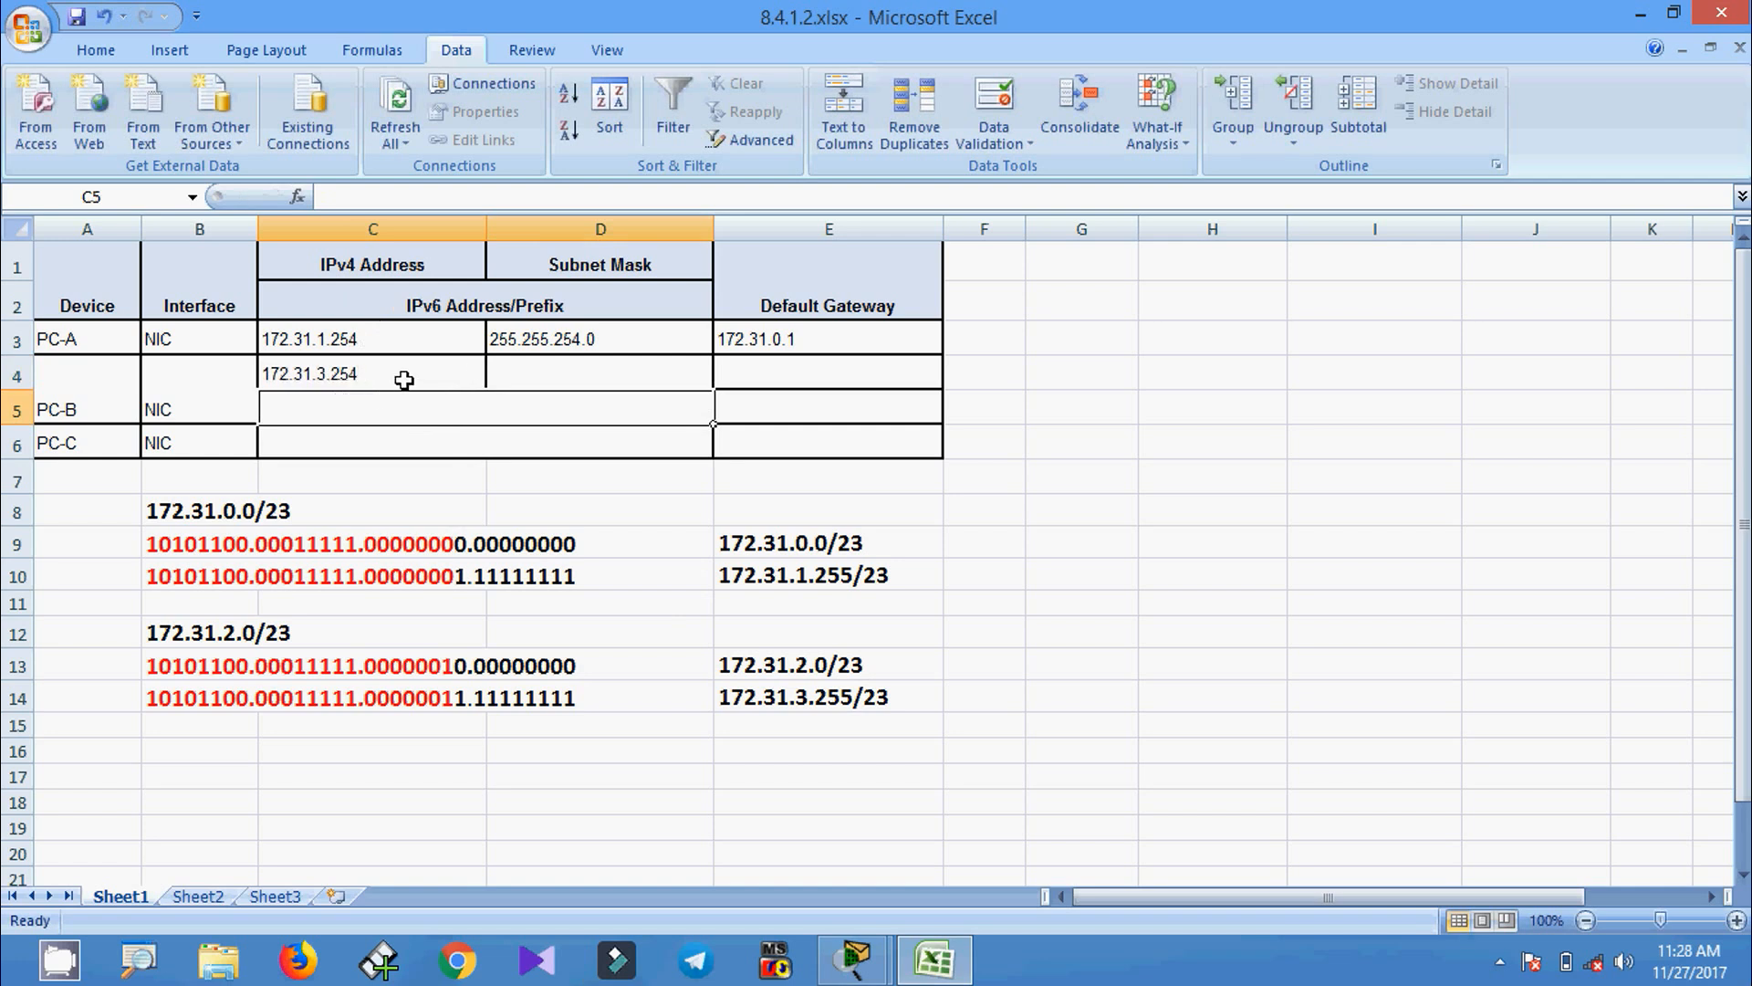
# - Copy PC-A's subnet mask 255.255.254.0 to PC-B's IPv4 row and enter 172.31.2.1 as its default gateway
pyautogui.click(504, 340)
pyautogui.hotkey('ctrl', 'c')
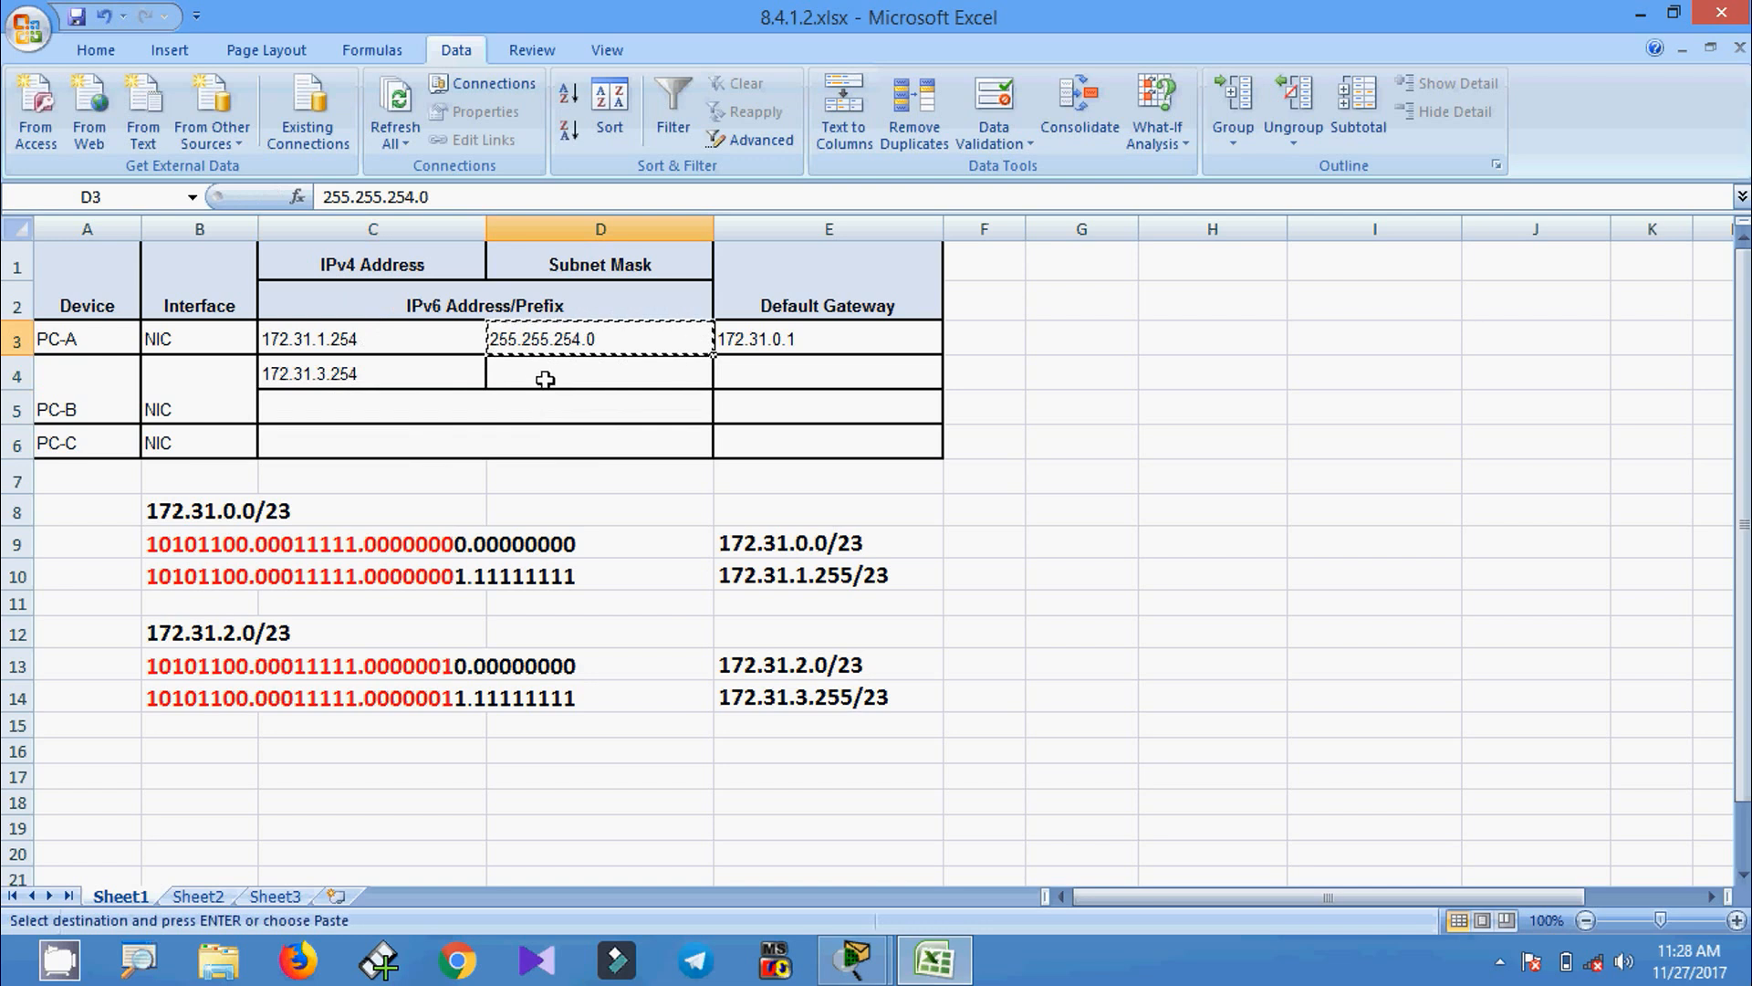
pyautogui.click(544, 379)
pyautogui.hotkey('ctrl', 'v')
pyautogui.click(741, 372)
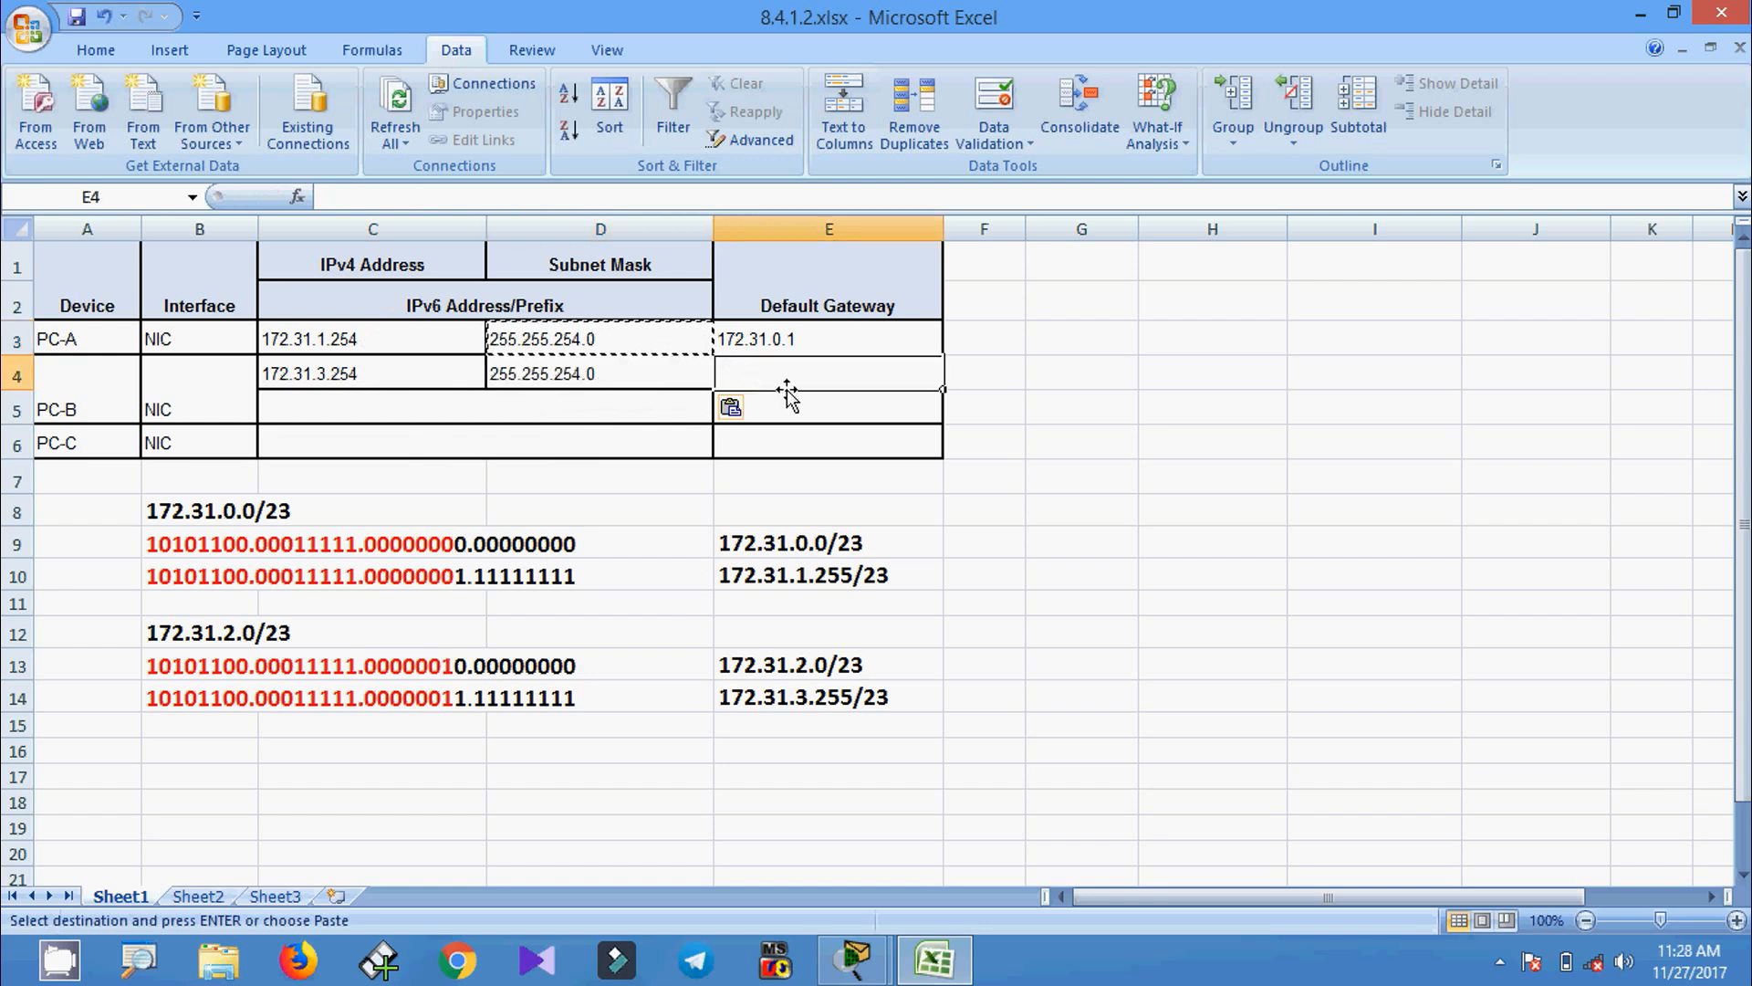
pyautogui.write('172.31.2.1')
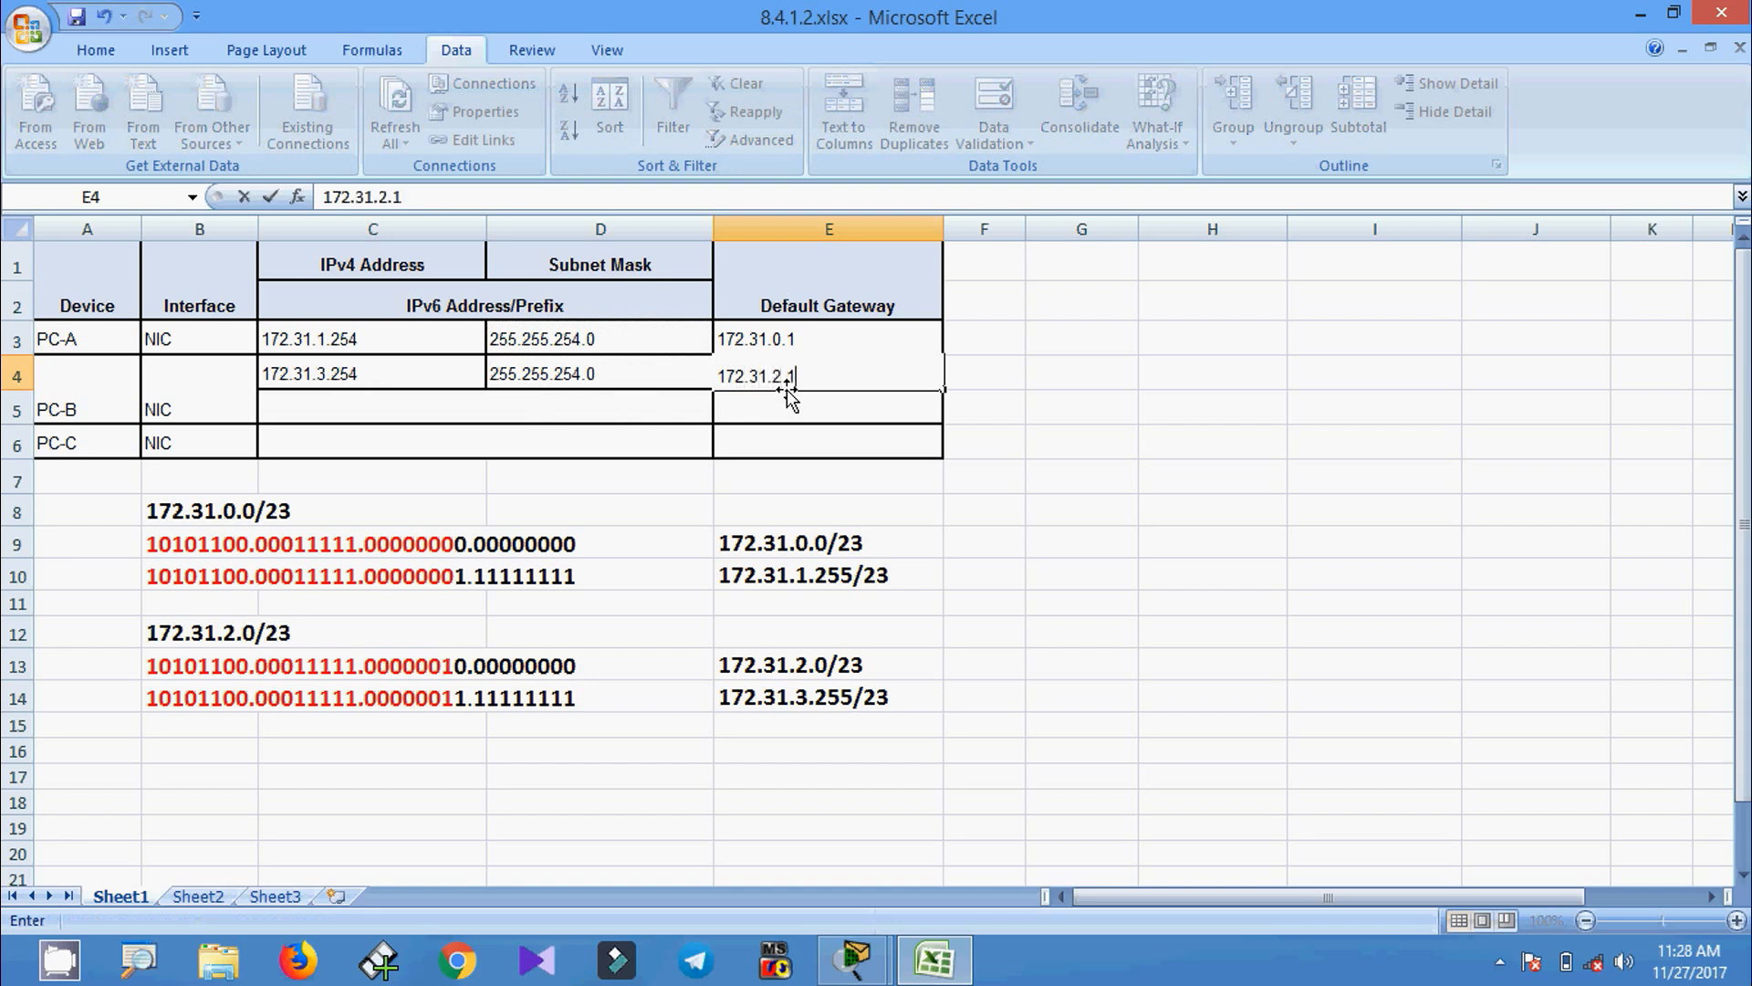
pyautogui.press('Return')
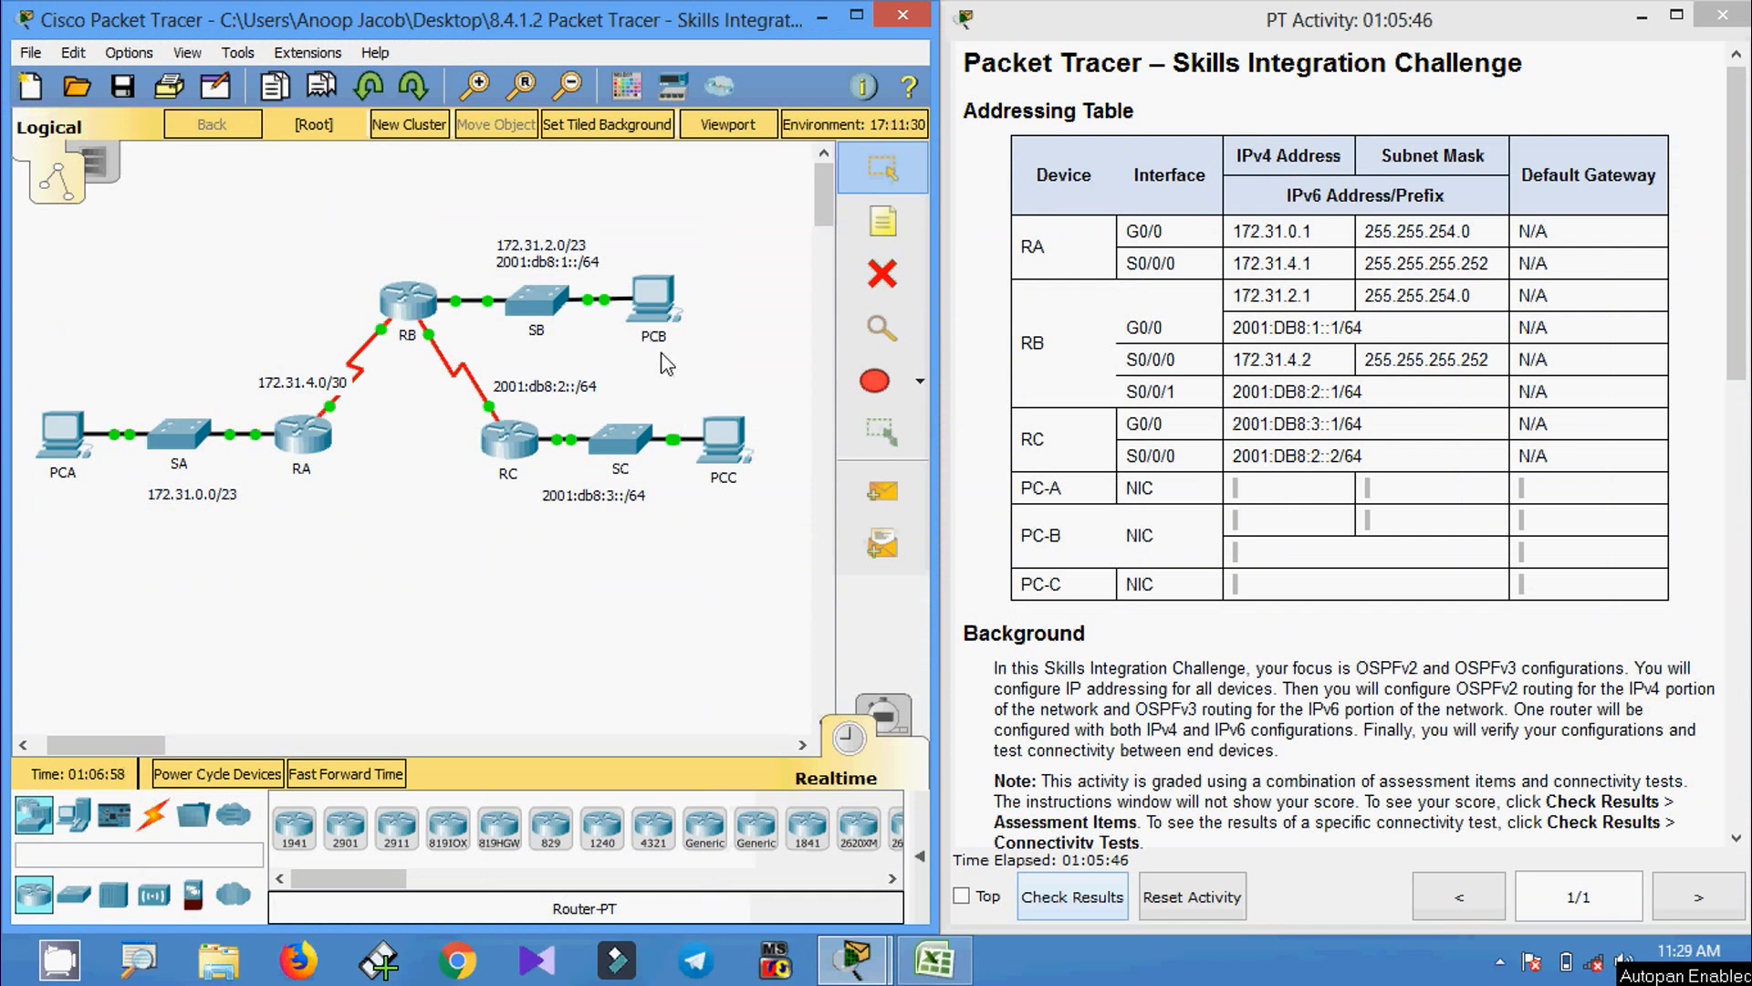
# - Fill PC-B's IPv6 address cell with 2001:DB8:1::1/64 and change its host part to make it 2001:DB8:1::2/64
pyautogui.moveTo(730, 476)
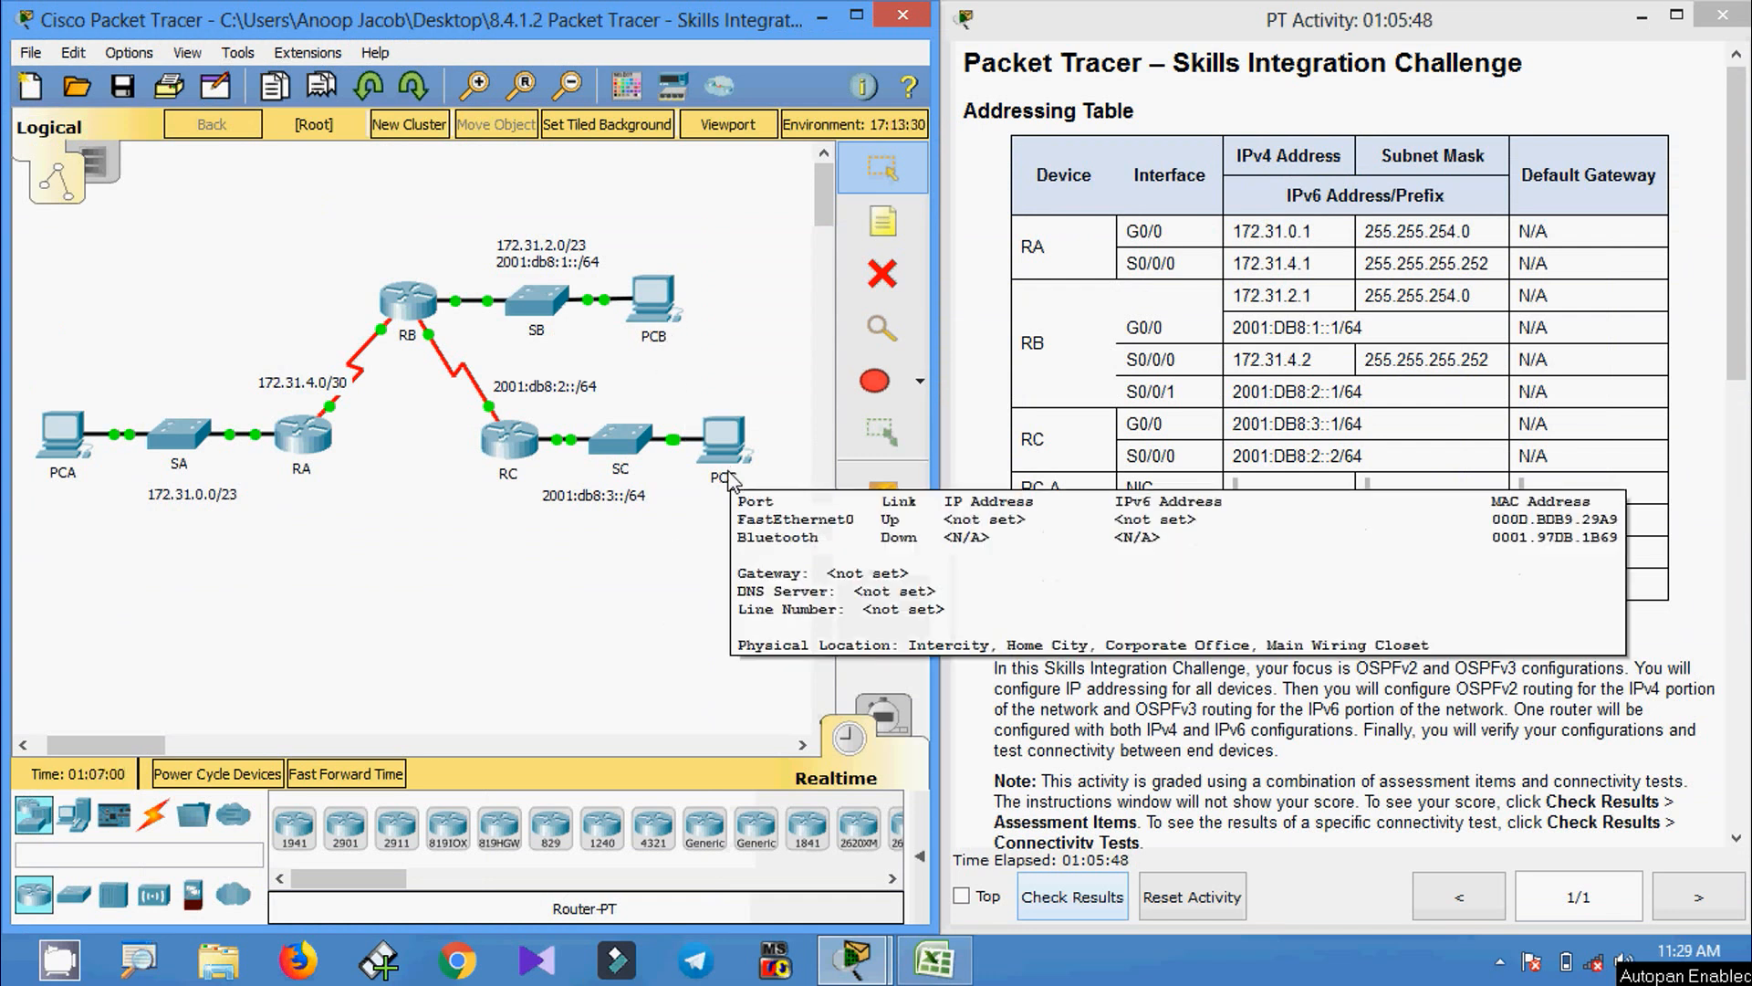
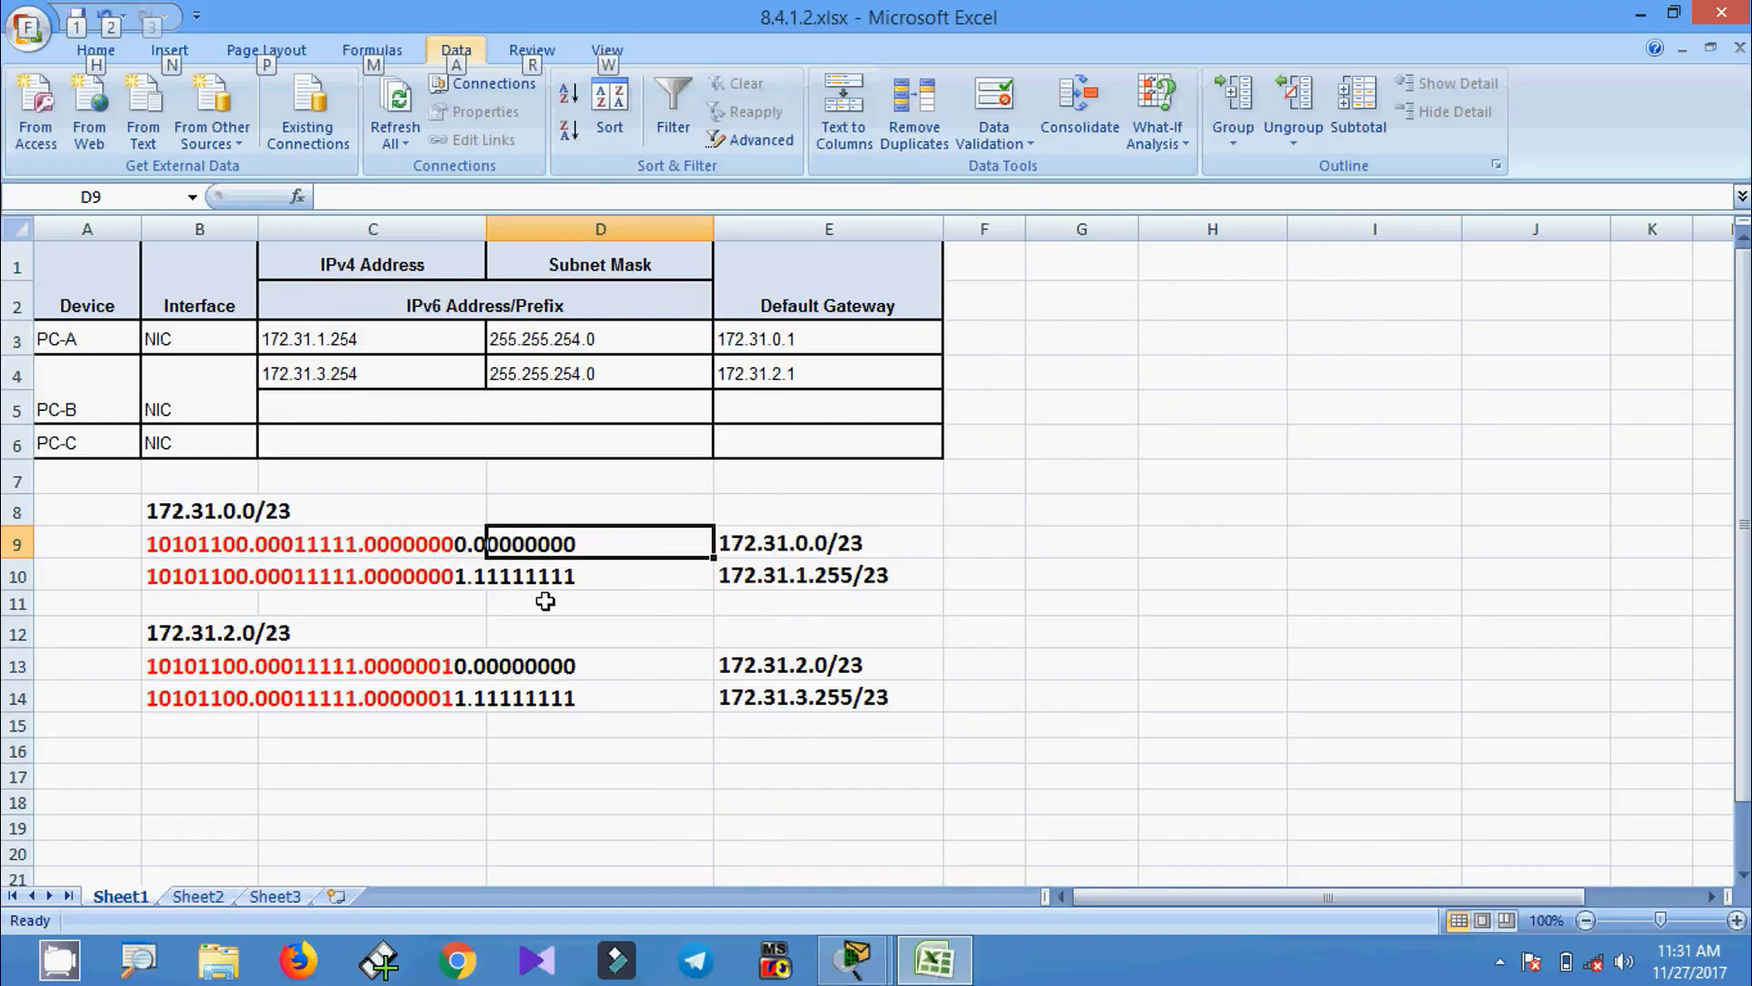
pyautogui.click(500, 404)
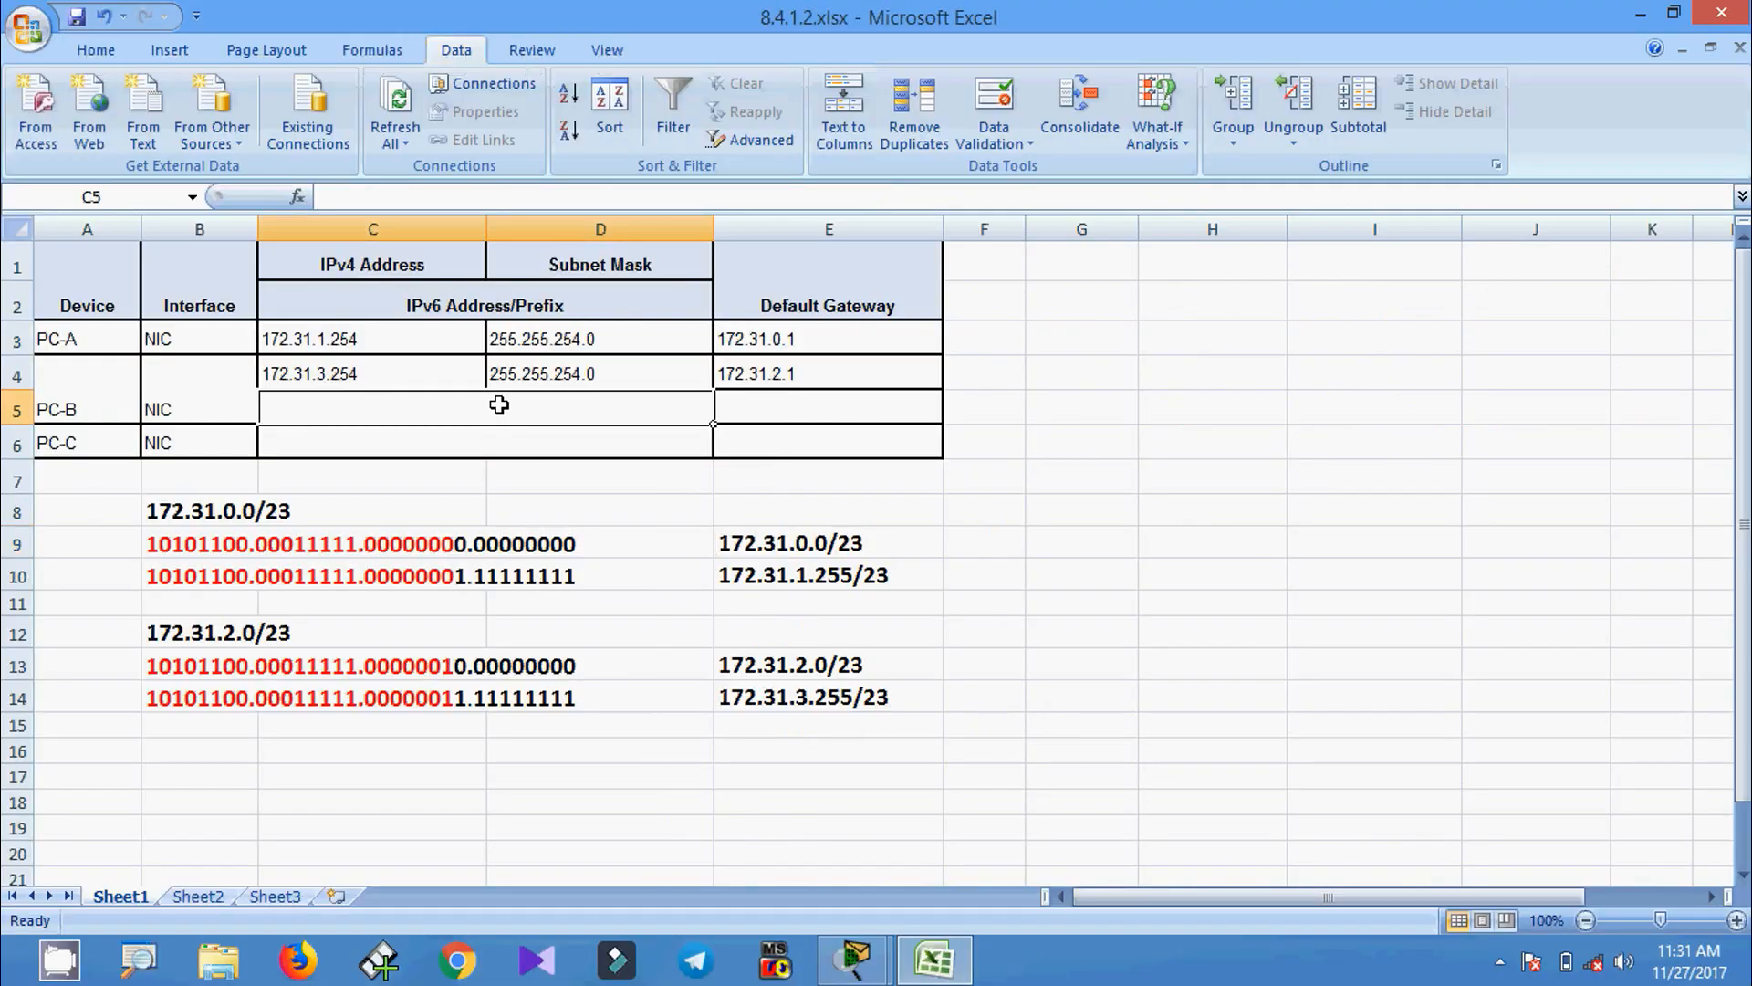
pyautogui.click(465, 197)
pyautogui.write('2001:DB8:1::1/64')
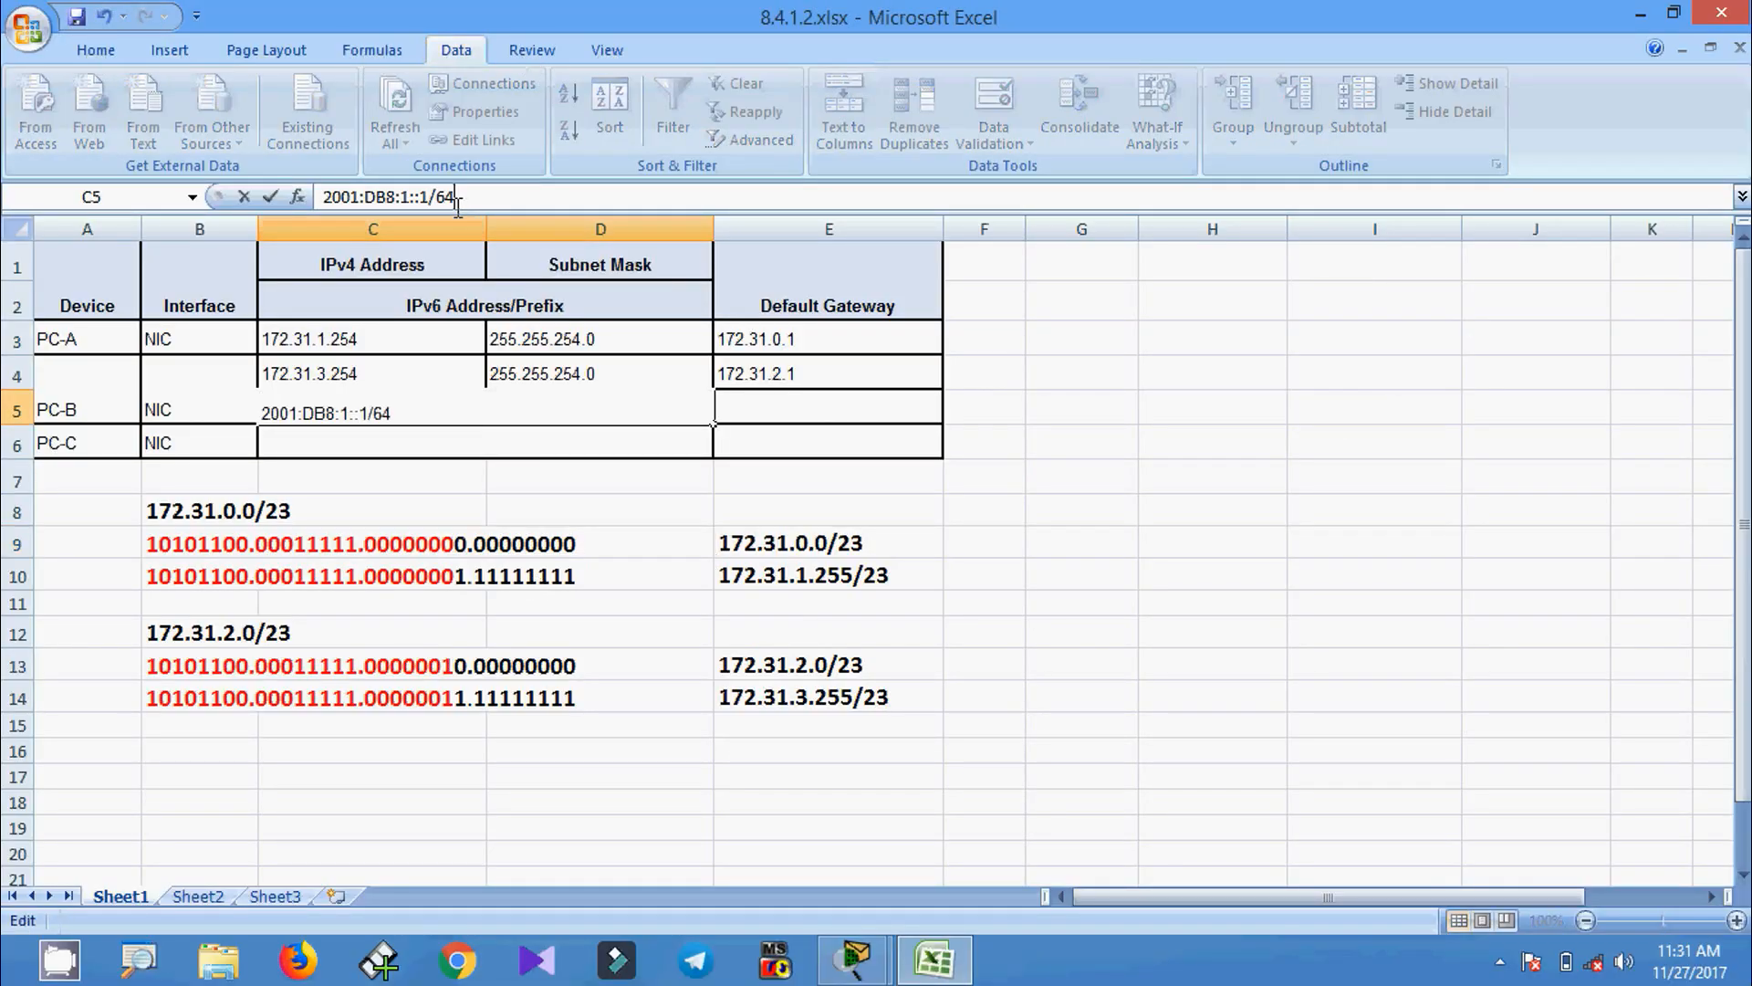
pyautogui.press('Return')
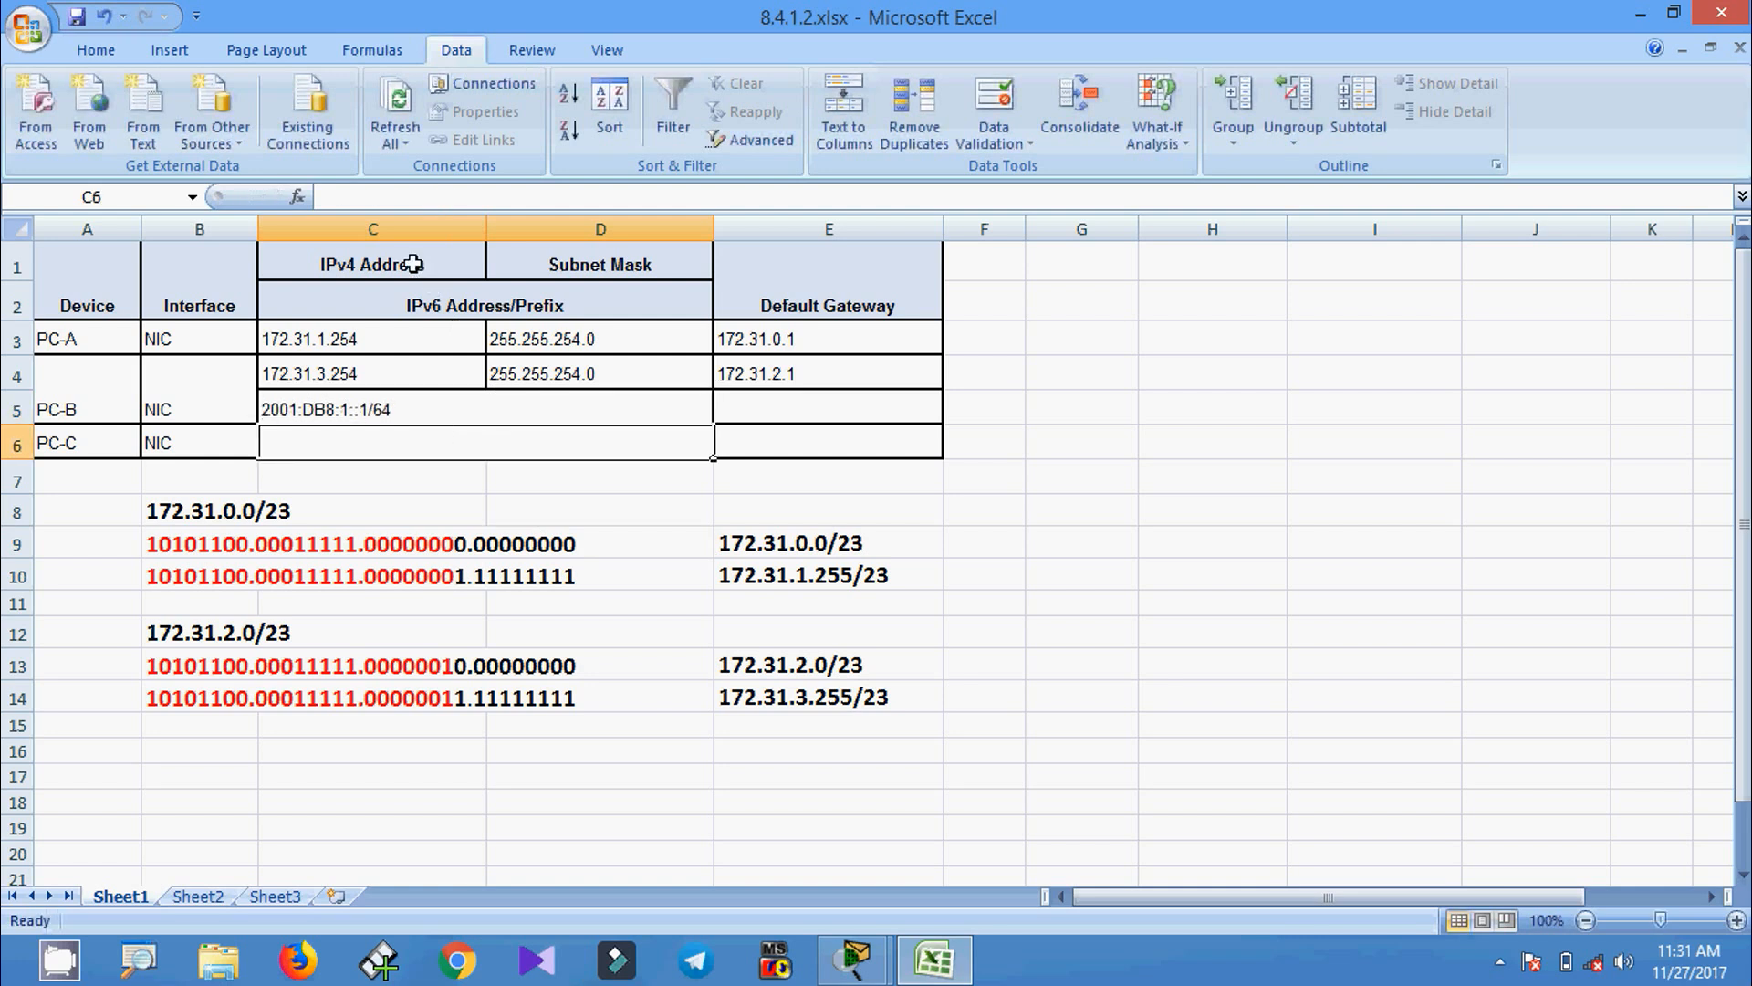
pyautogui.click(360, 407)
pyautogui.click(422, 197)
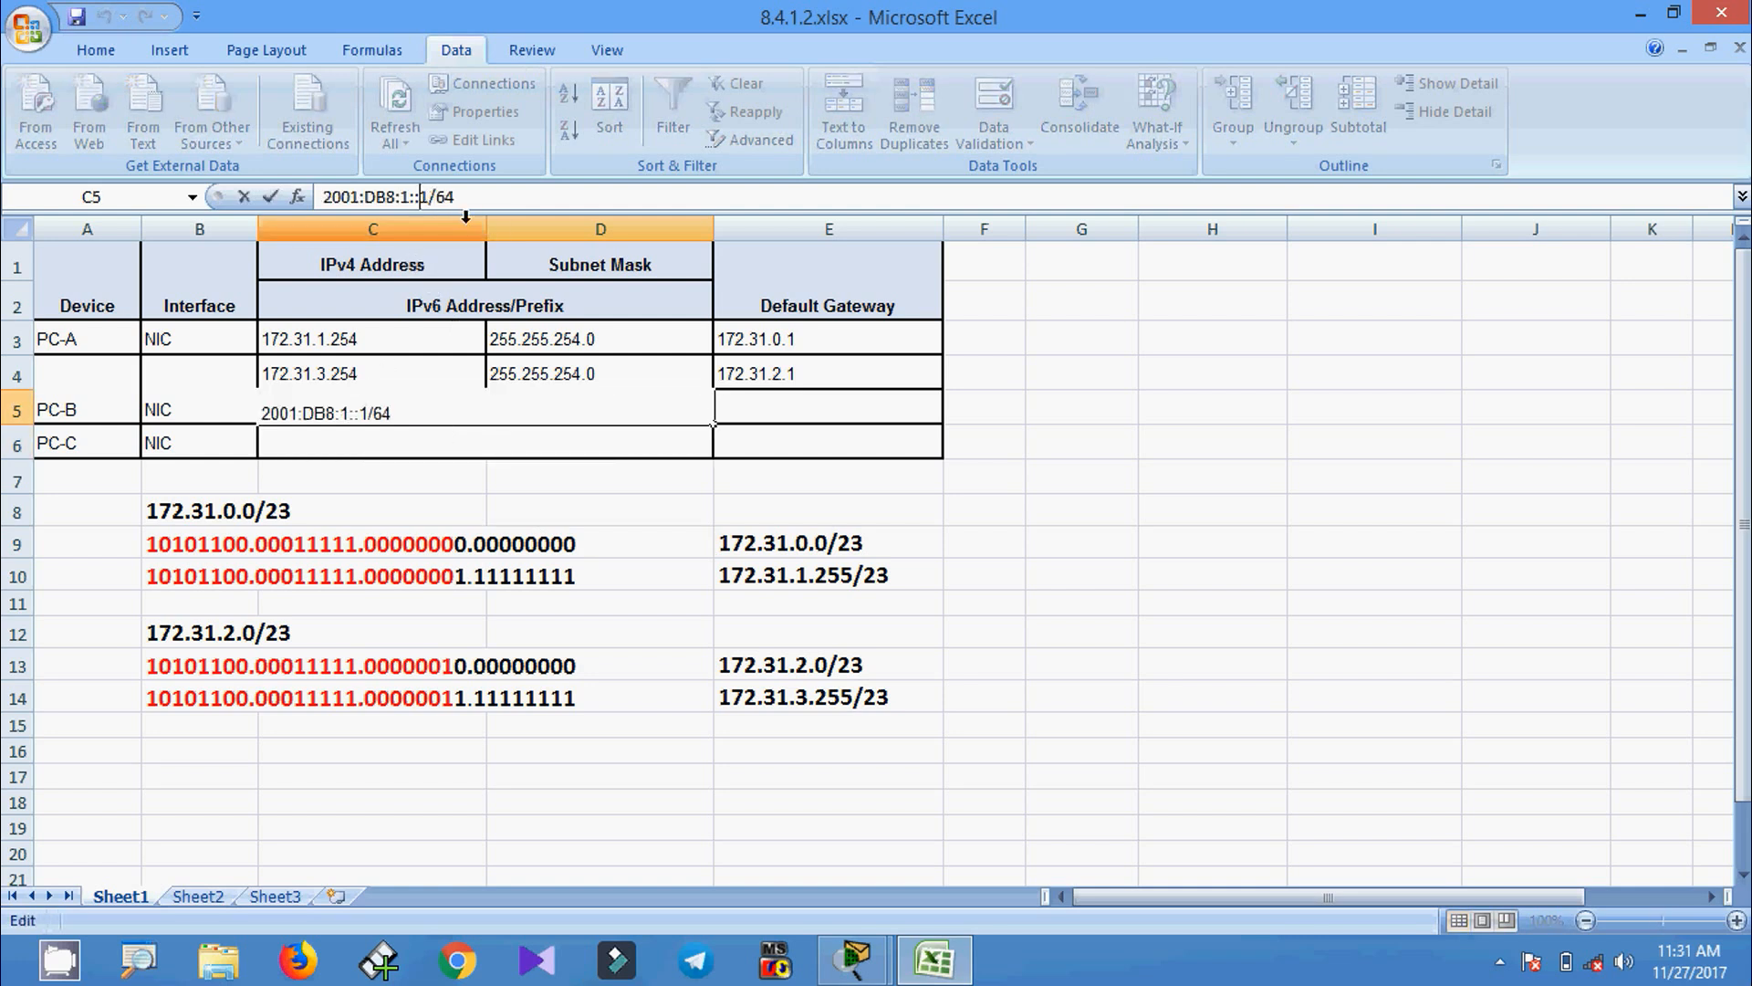
pyautogui.press('Delete')
pyautogui.write('2')
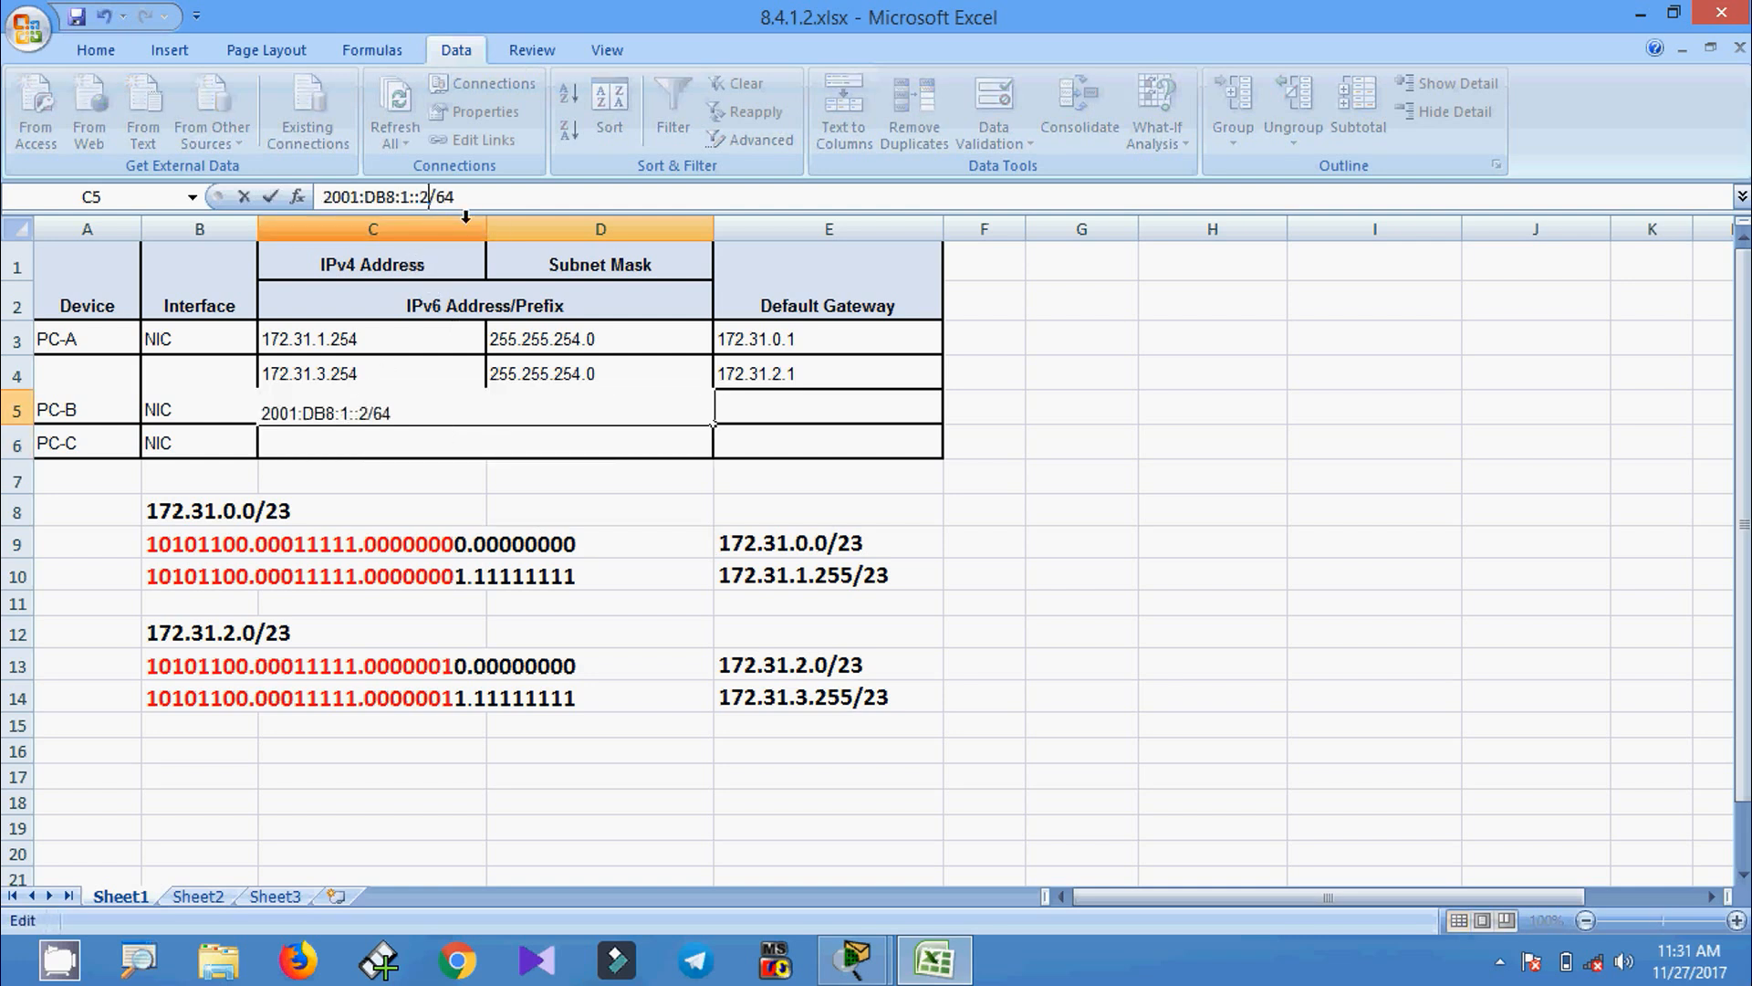
# - Enter the link-local address FE80::1 as PC-B's IPv6 default gateway in cell E5
pyautogui.click(787, 410)
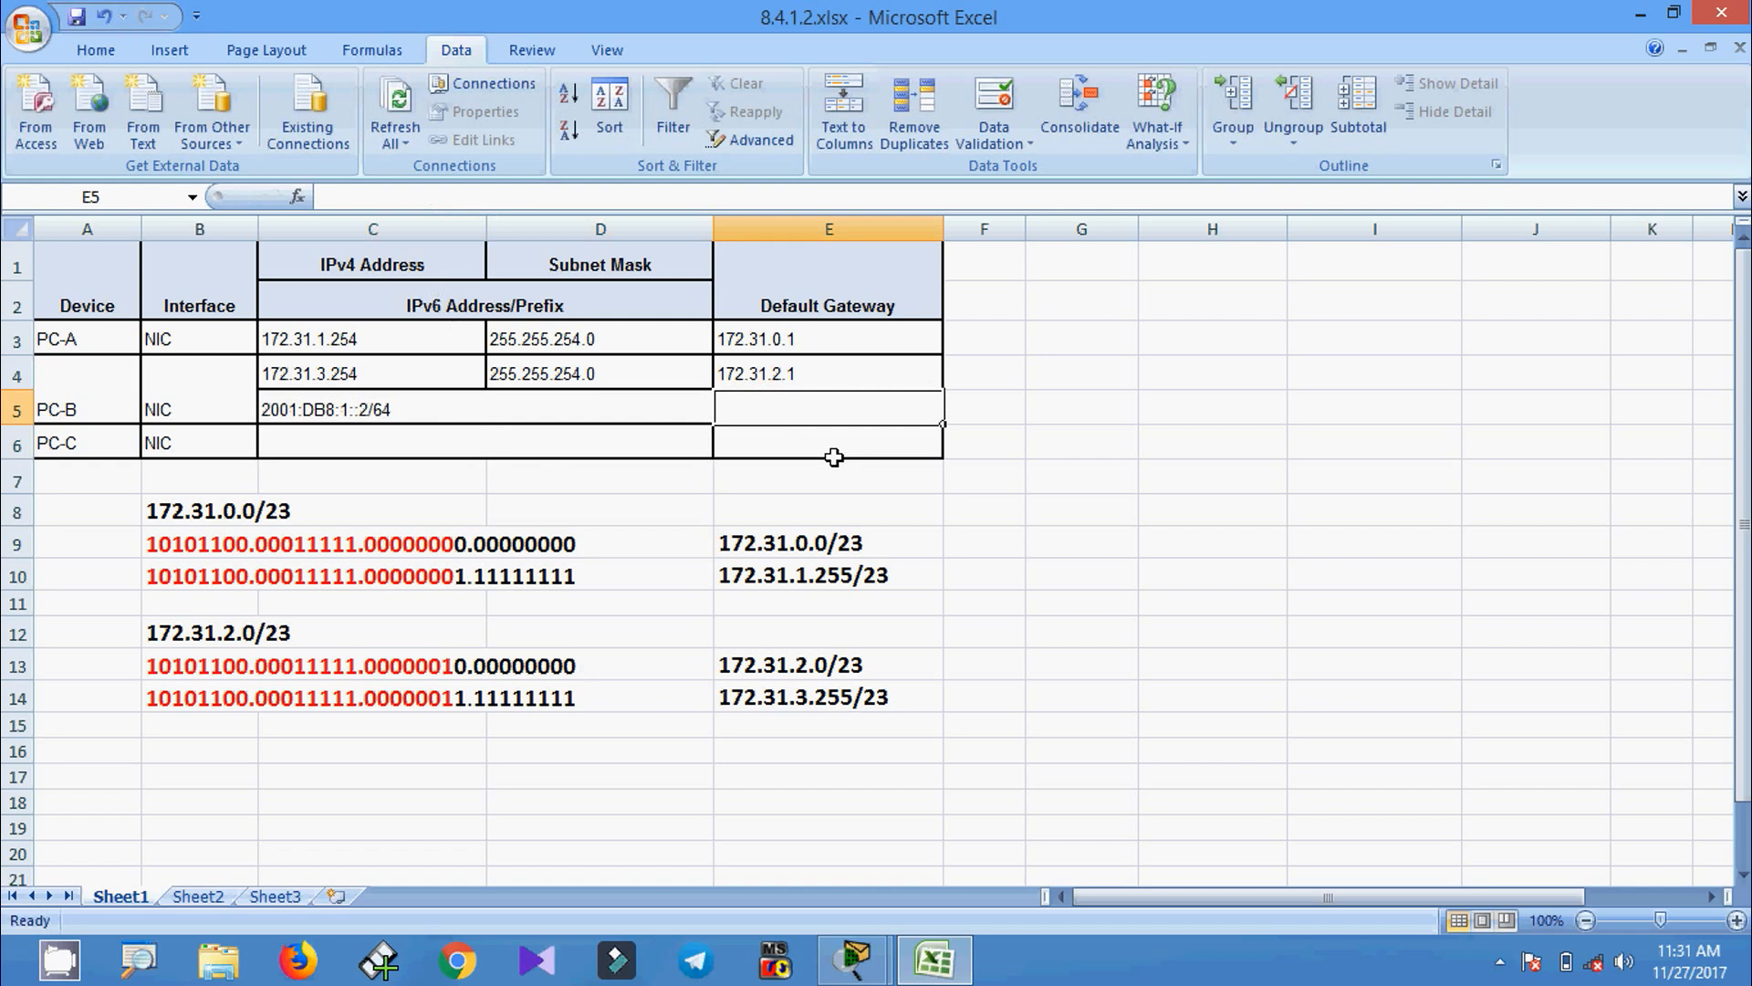
pyautogui.write('FE80::1')
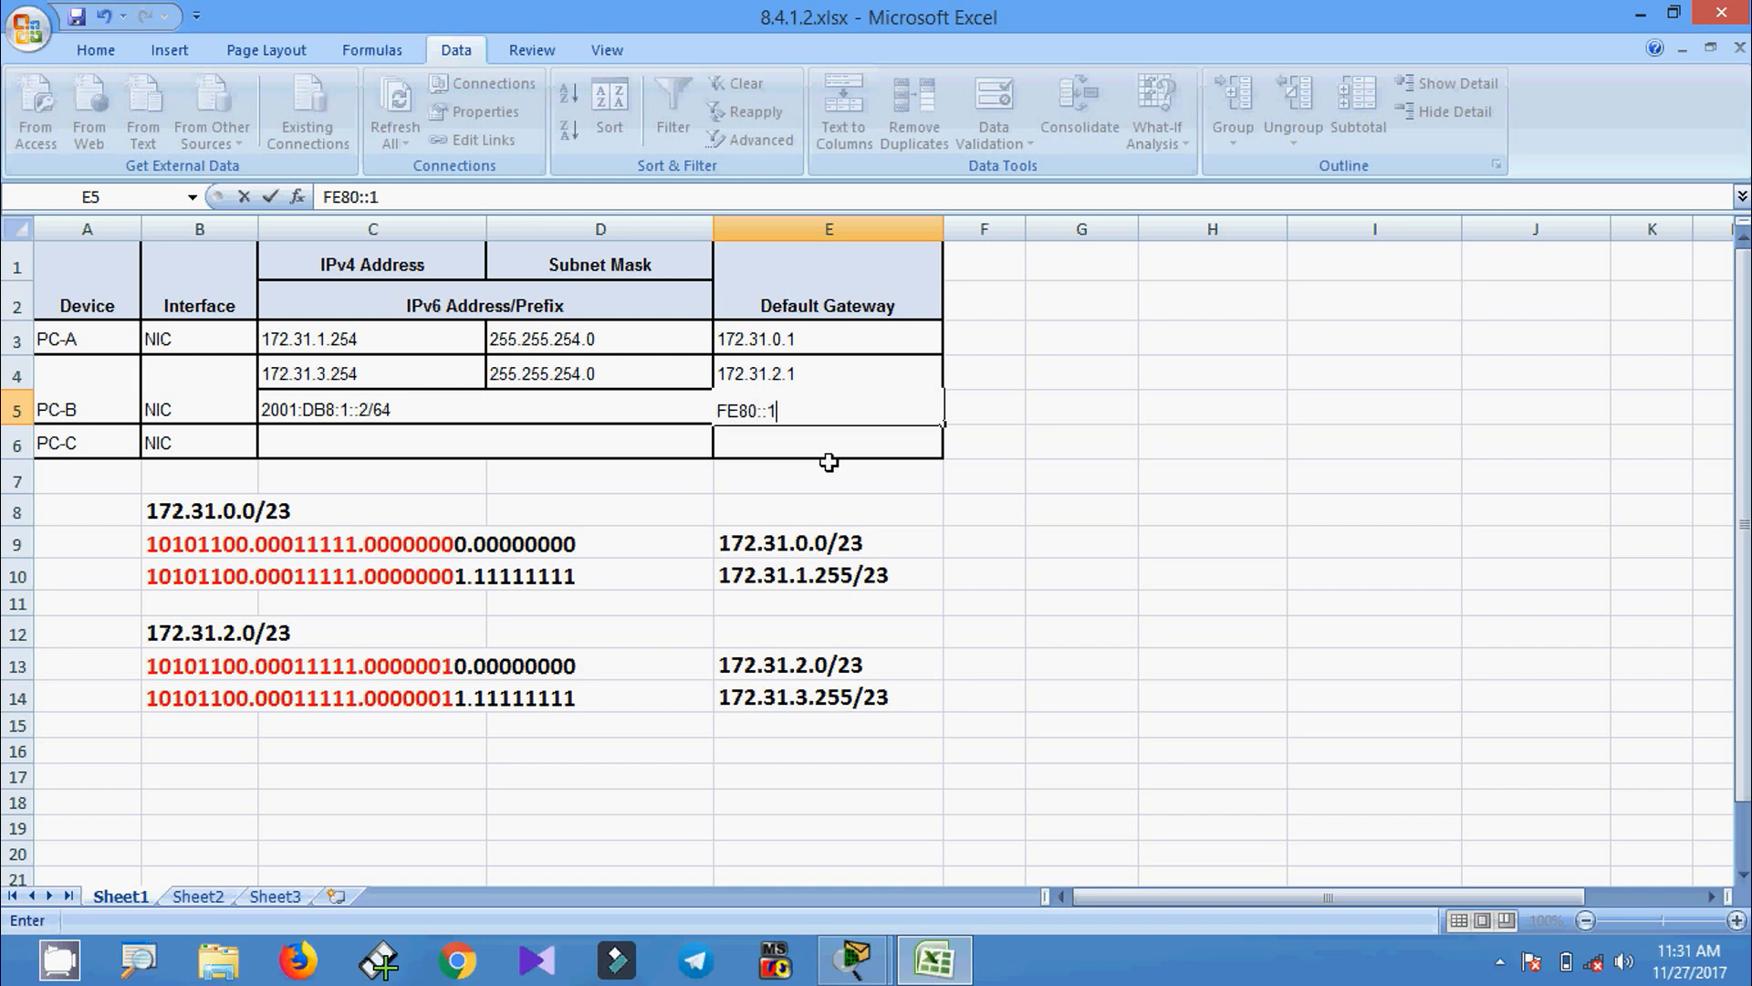
pyautogui.press('Return')
# - Copy RC's G0/0 address 2001:DB8:3::1/64 from the Packet Tracer addressing table into PC-C's IPv6 address cell C6 in Excel
pyautogui.click(513, 450)
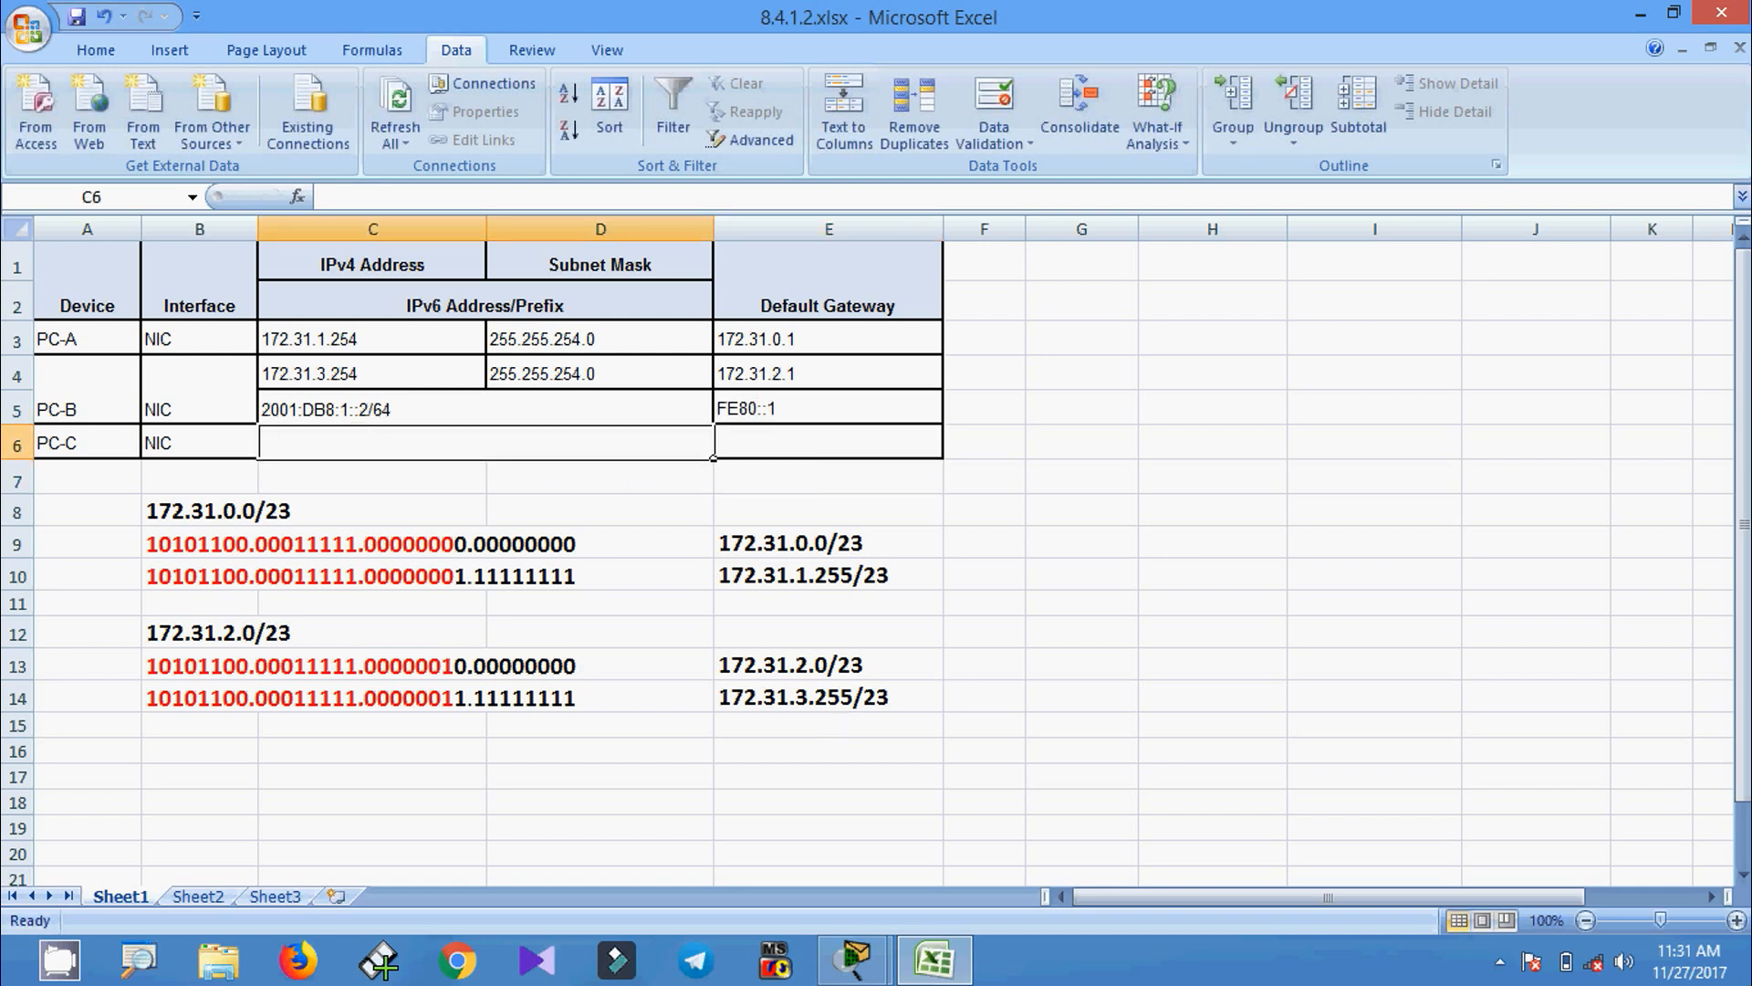
pyautogui.click(1640, 14)
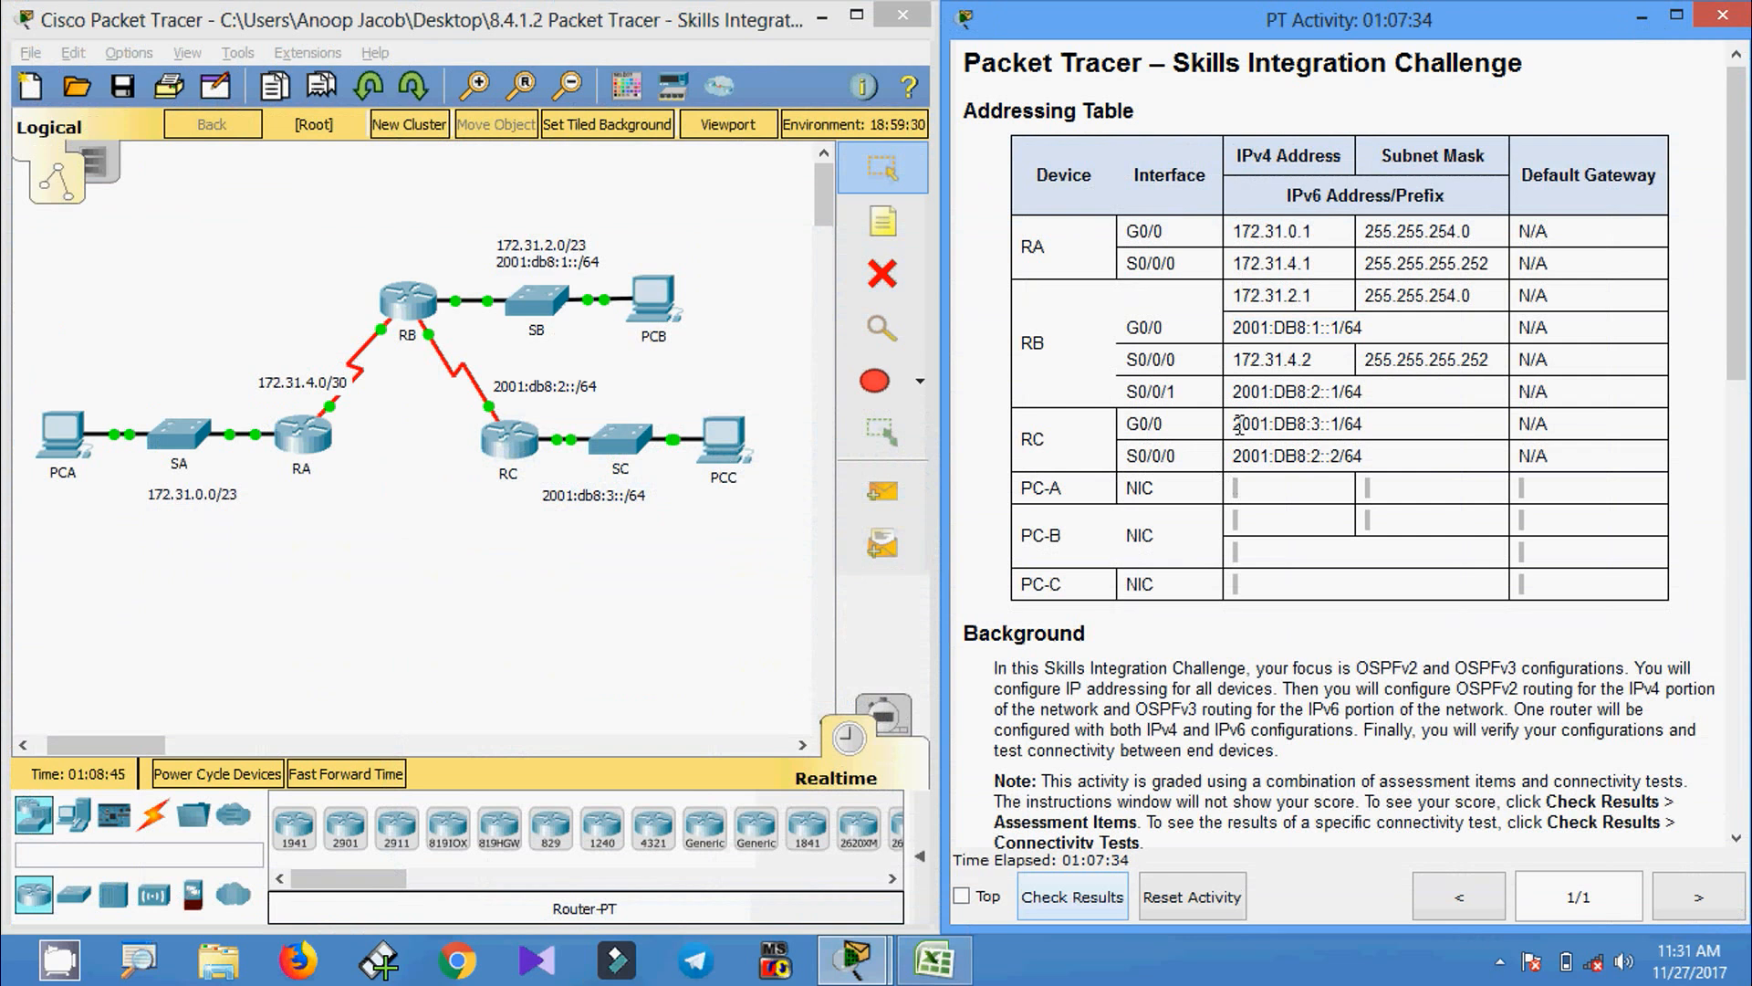
pyautogui.moveTo(1246, 424); pyautogui.dragTo(1340, 423)
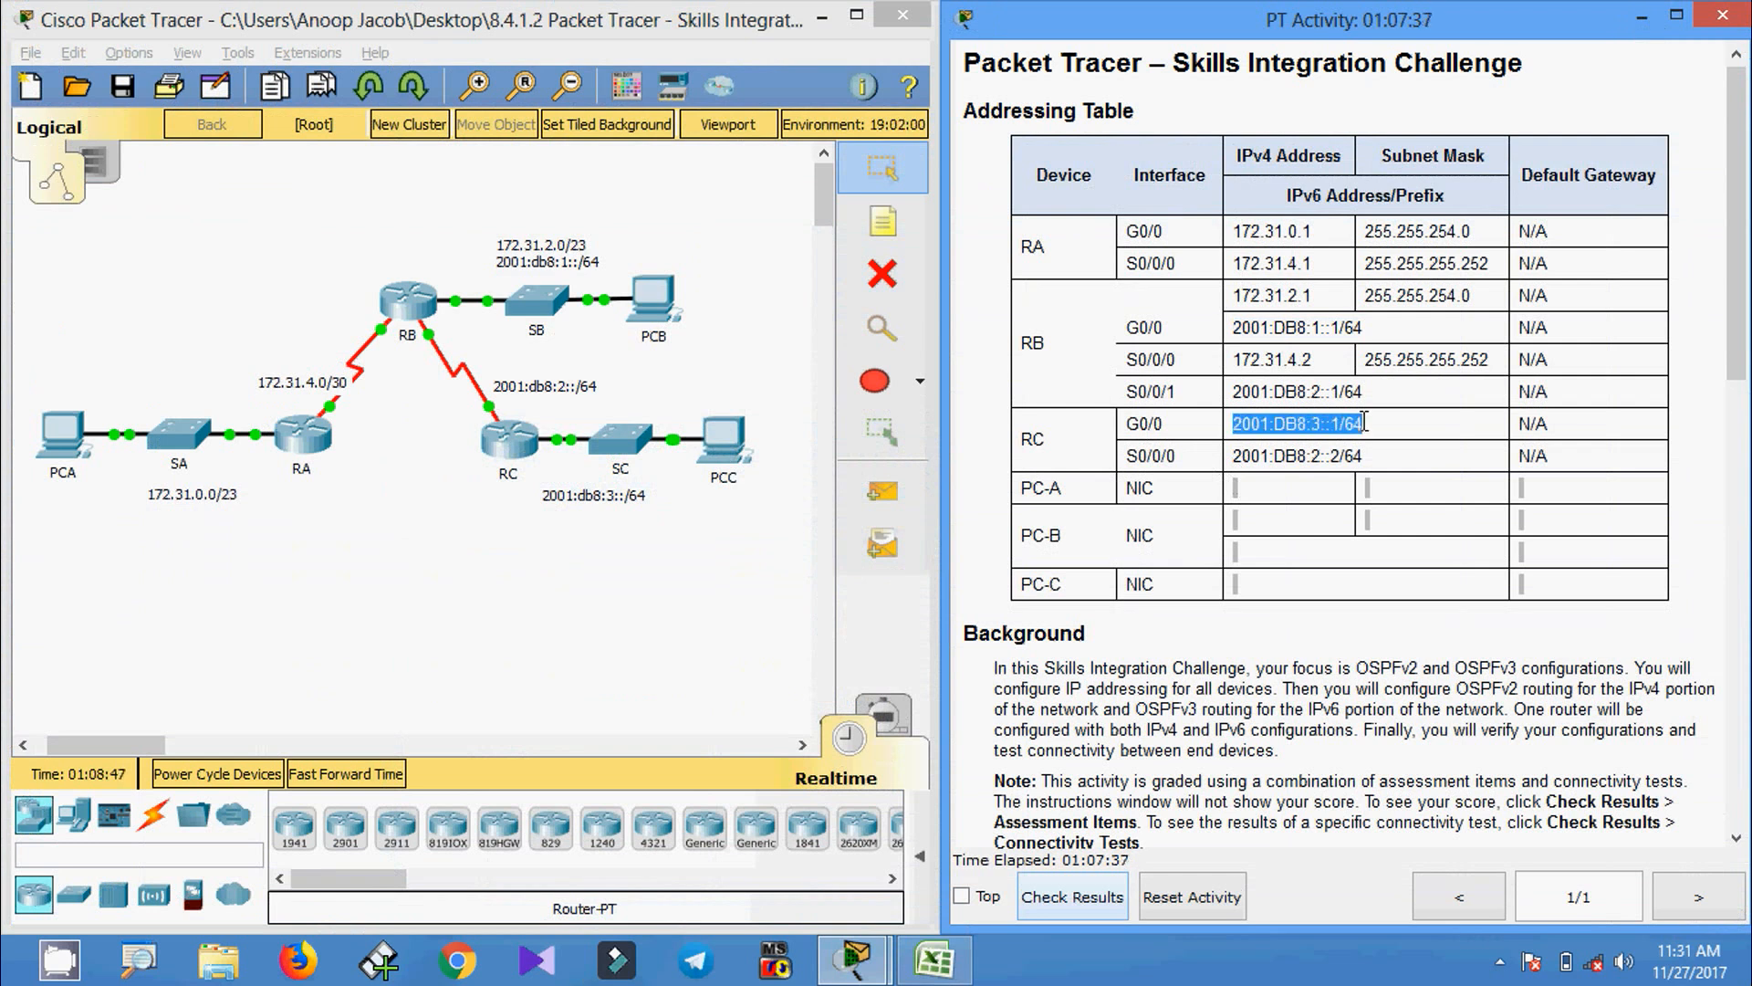
pyautogui.click(933, 958)
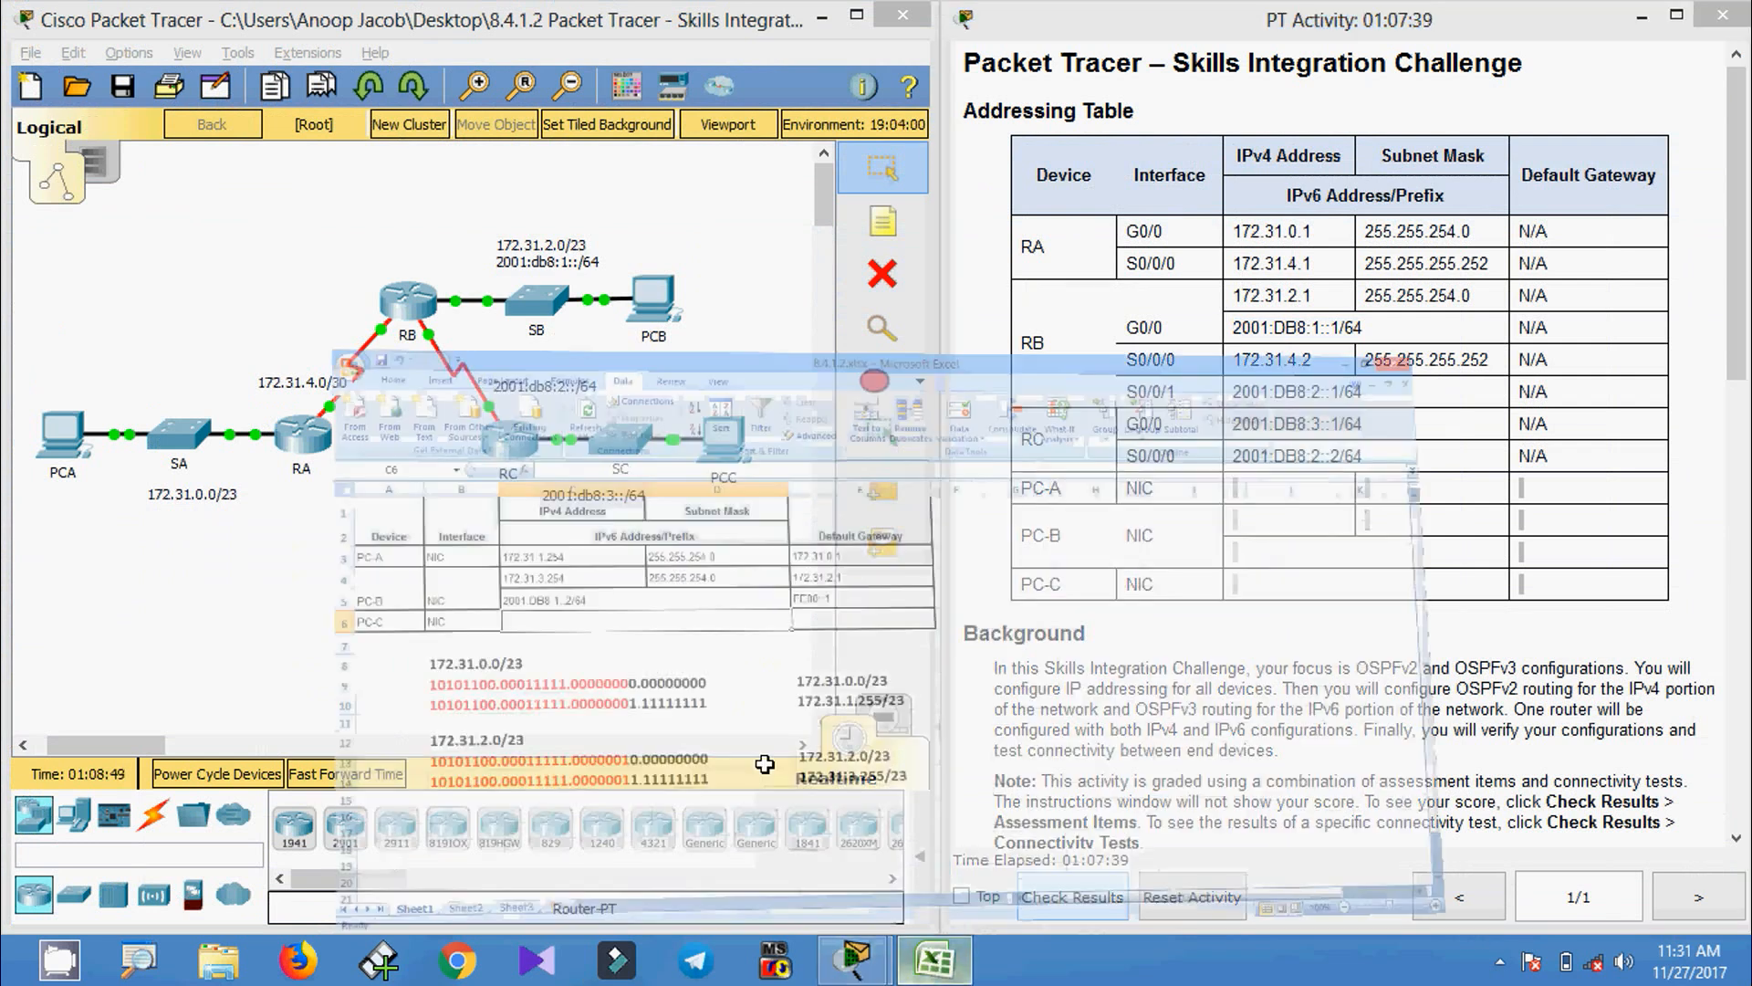
pyautogui.click(418, 201)
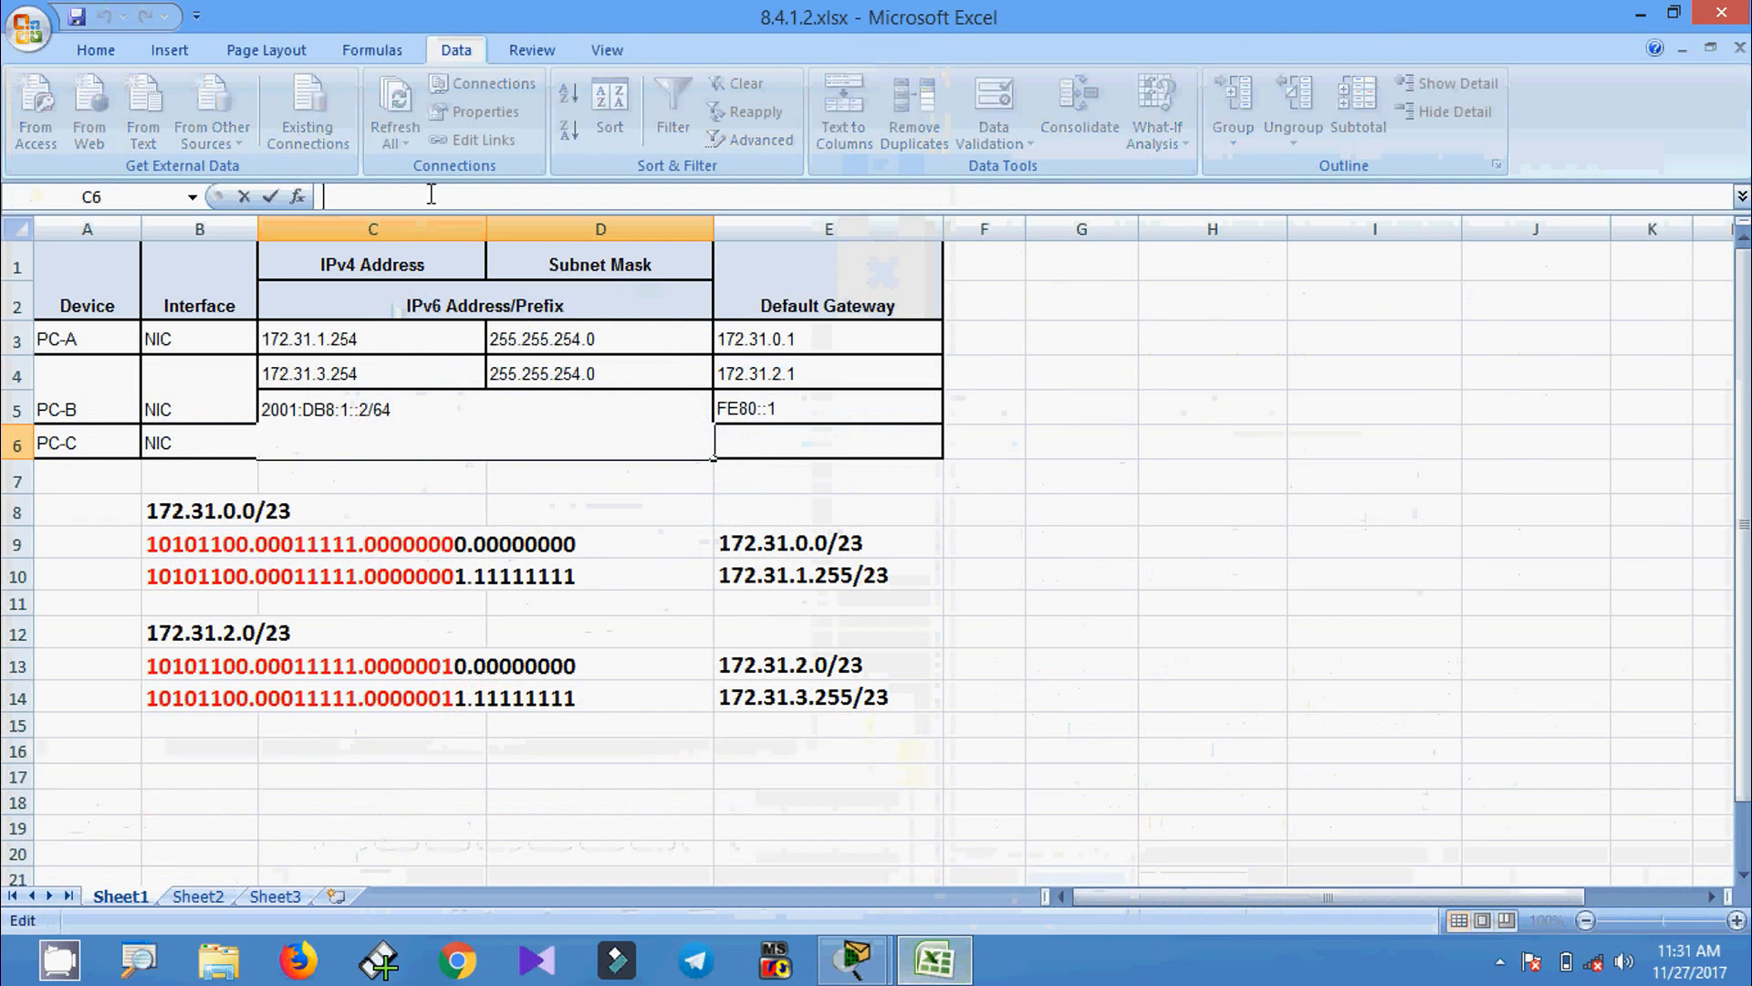
pyautogui.write('2001:DB8:3::1/64')
pyautogui.click(395, 474)
pyautogui.click(352, 442)
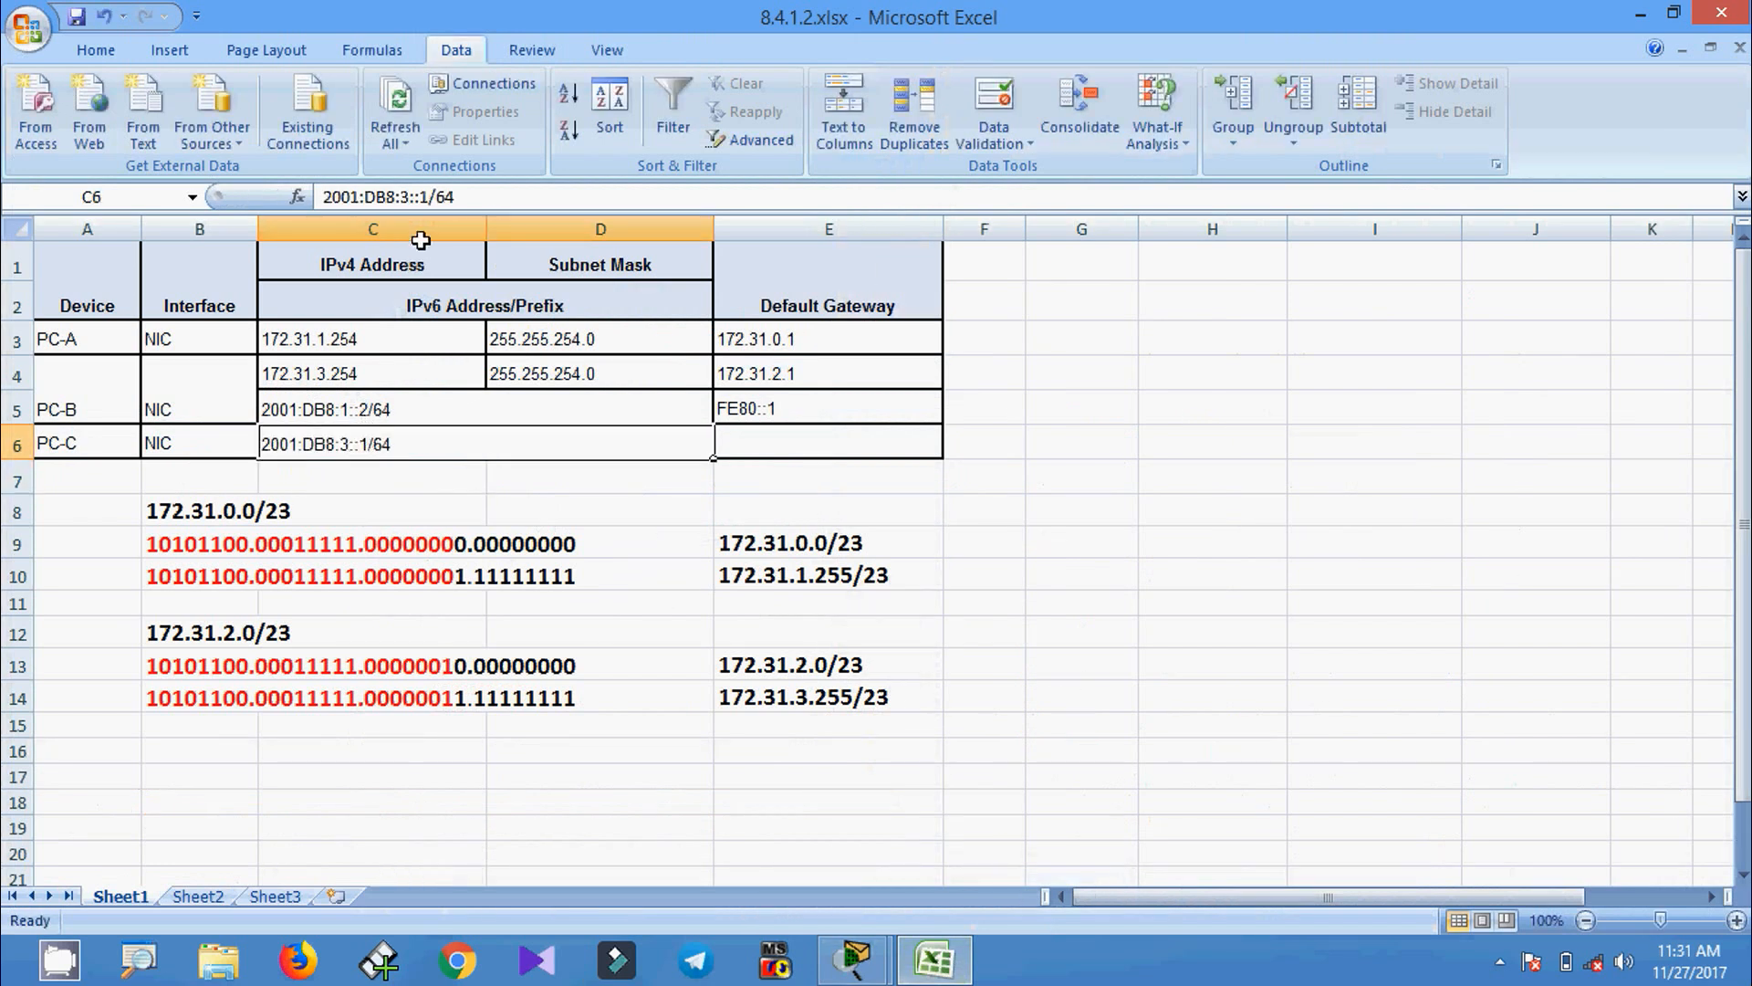
# - Change the host part of PC-C's IPv6 address in cell C6 to make it 2001:DB8:3::2/64
pyautogui.click(430, 197)
pyautogui.press('BackSpace')
pyautogui.write('2')
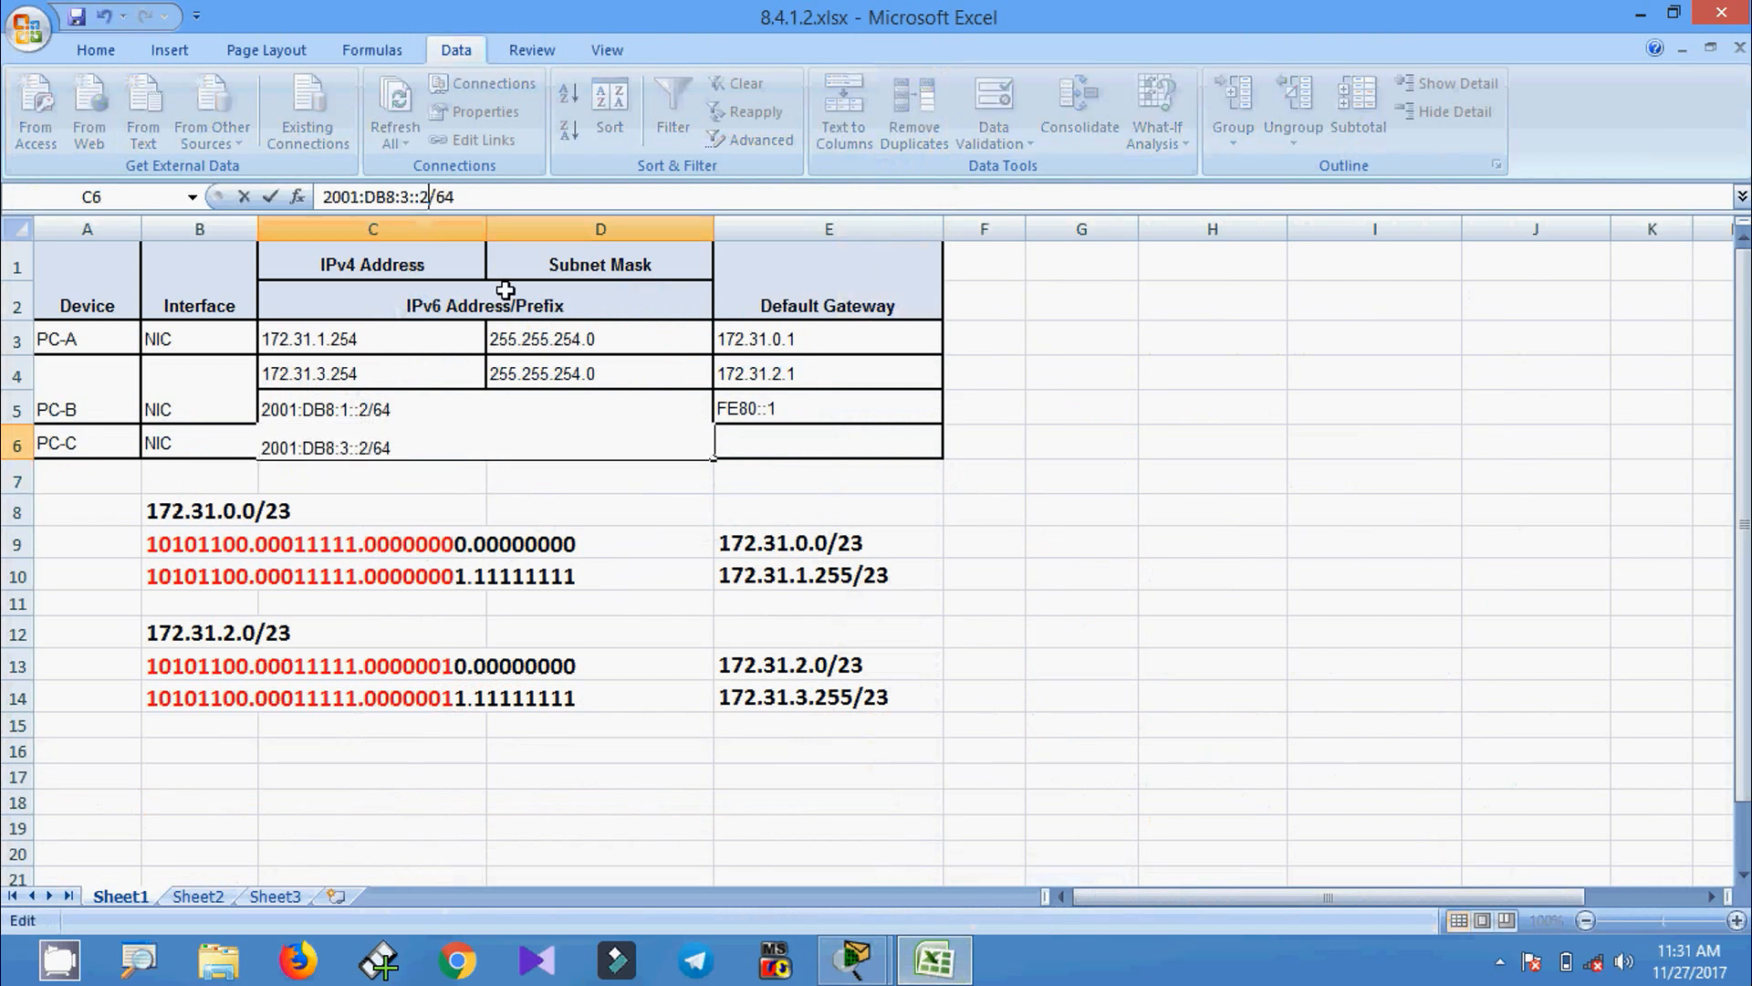
pyautogui.press('Return')
# - Enter the link-local address FE80::3 as PC-C's default gateway in cell E6
pyautogui.click(809, 407)
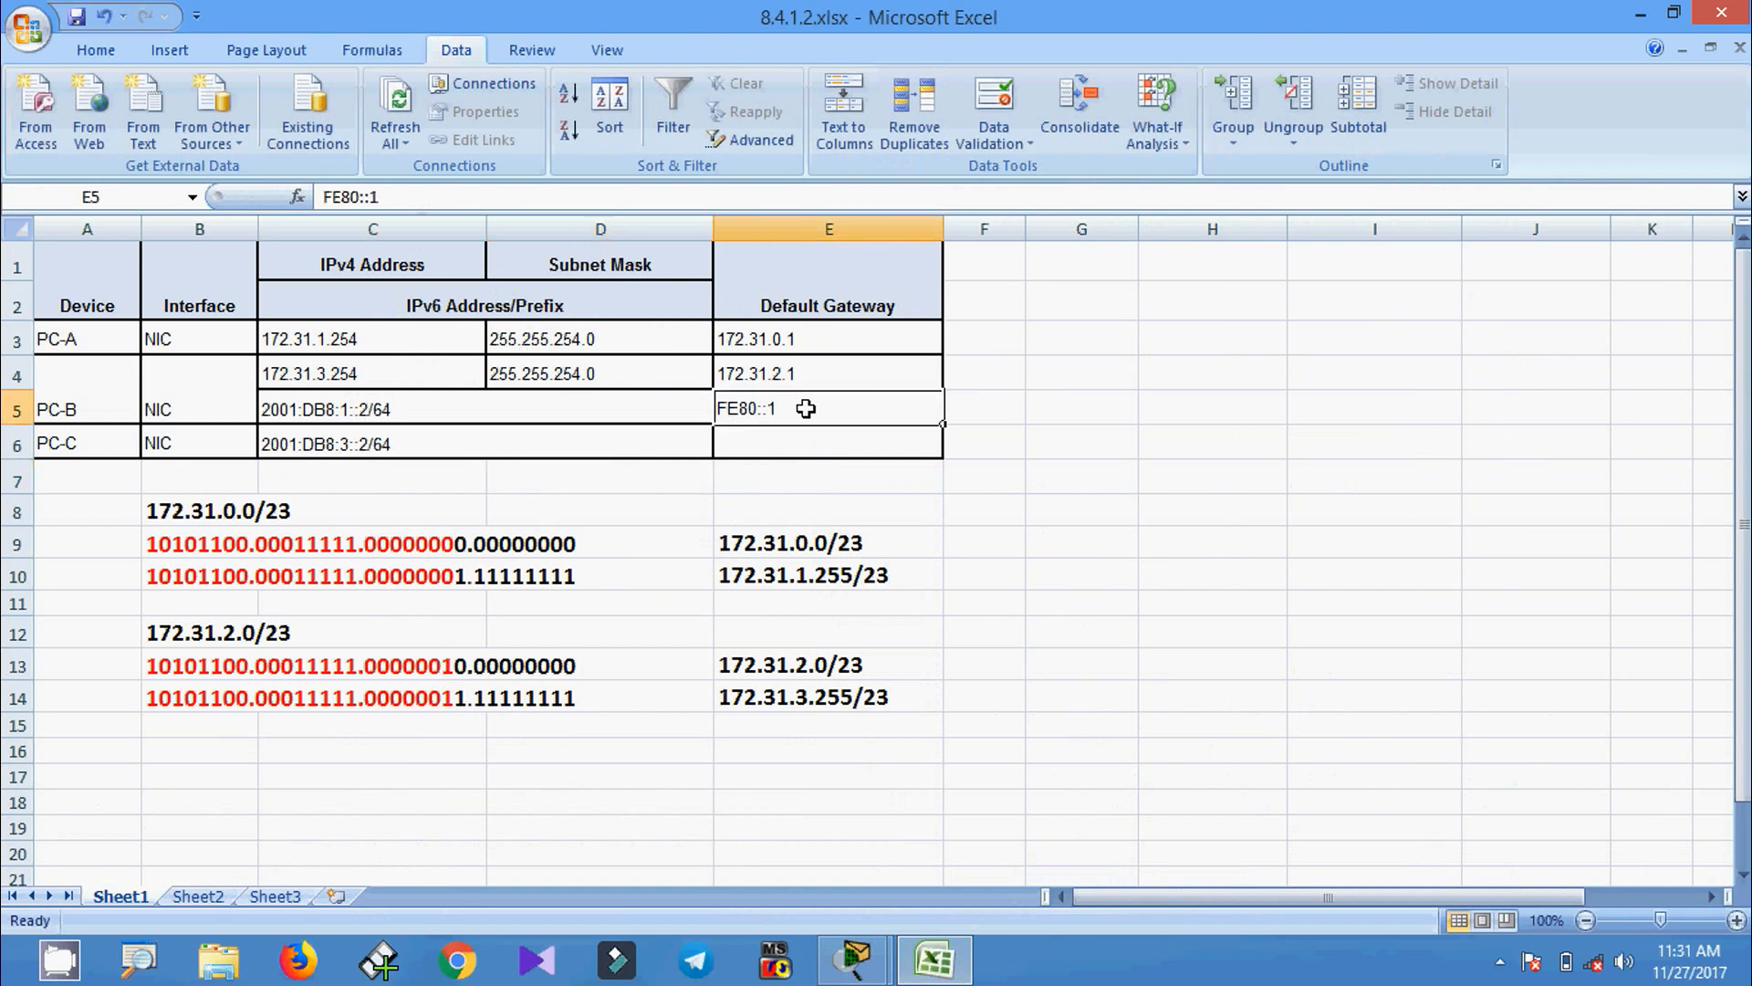
pyautogui.click(757, 450)
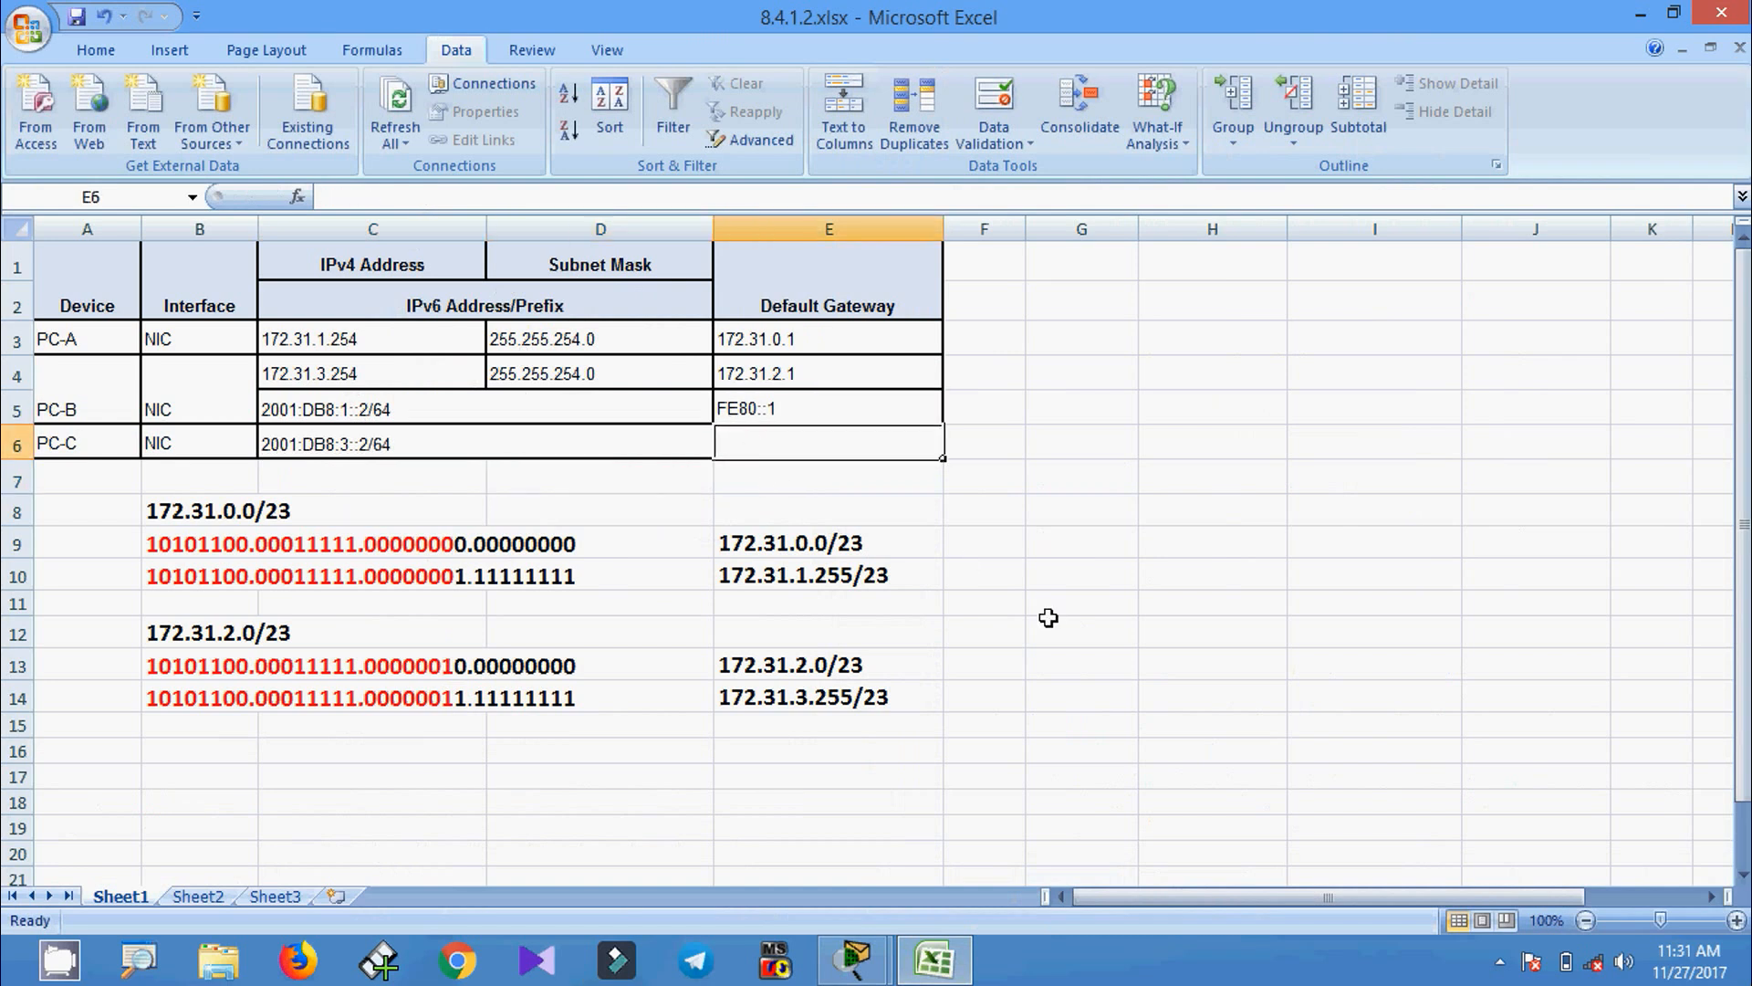
pyautogui.write('FE80::3')
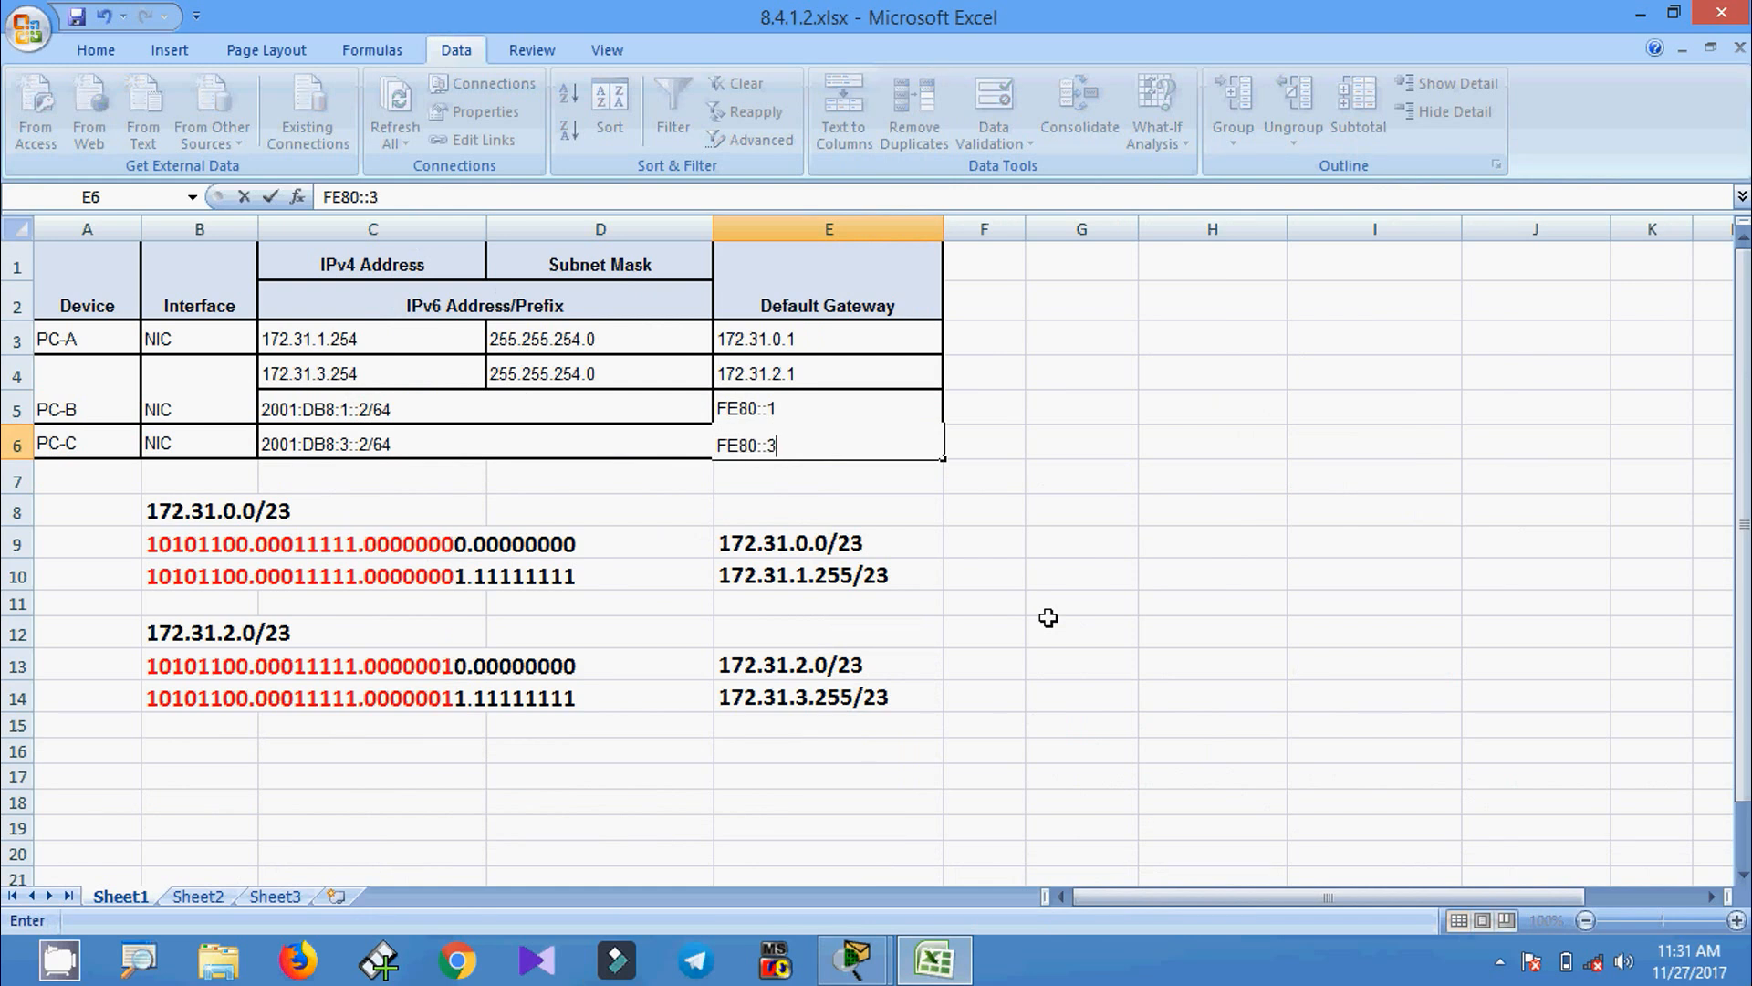
pyautogui.press('Return')
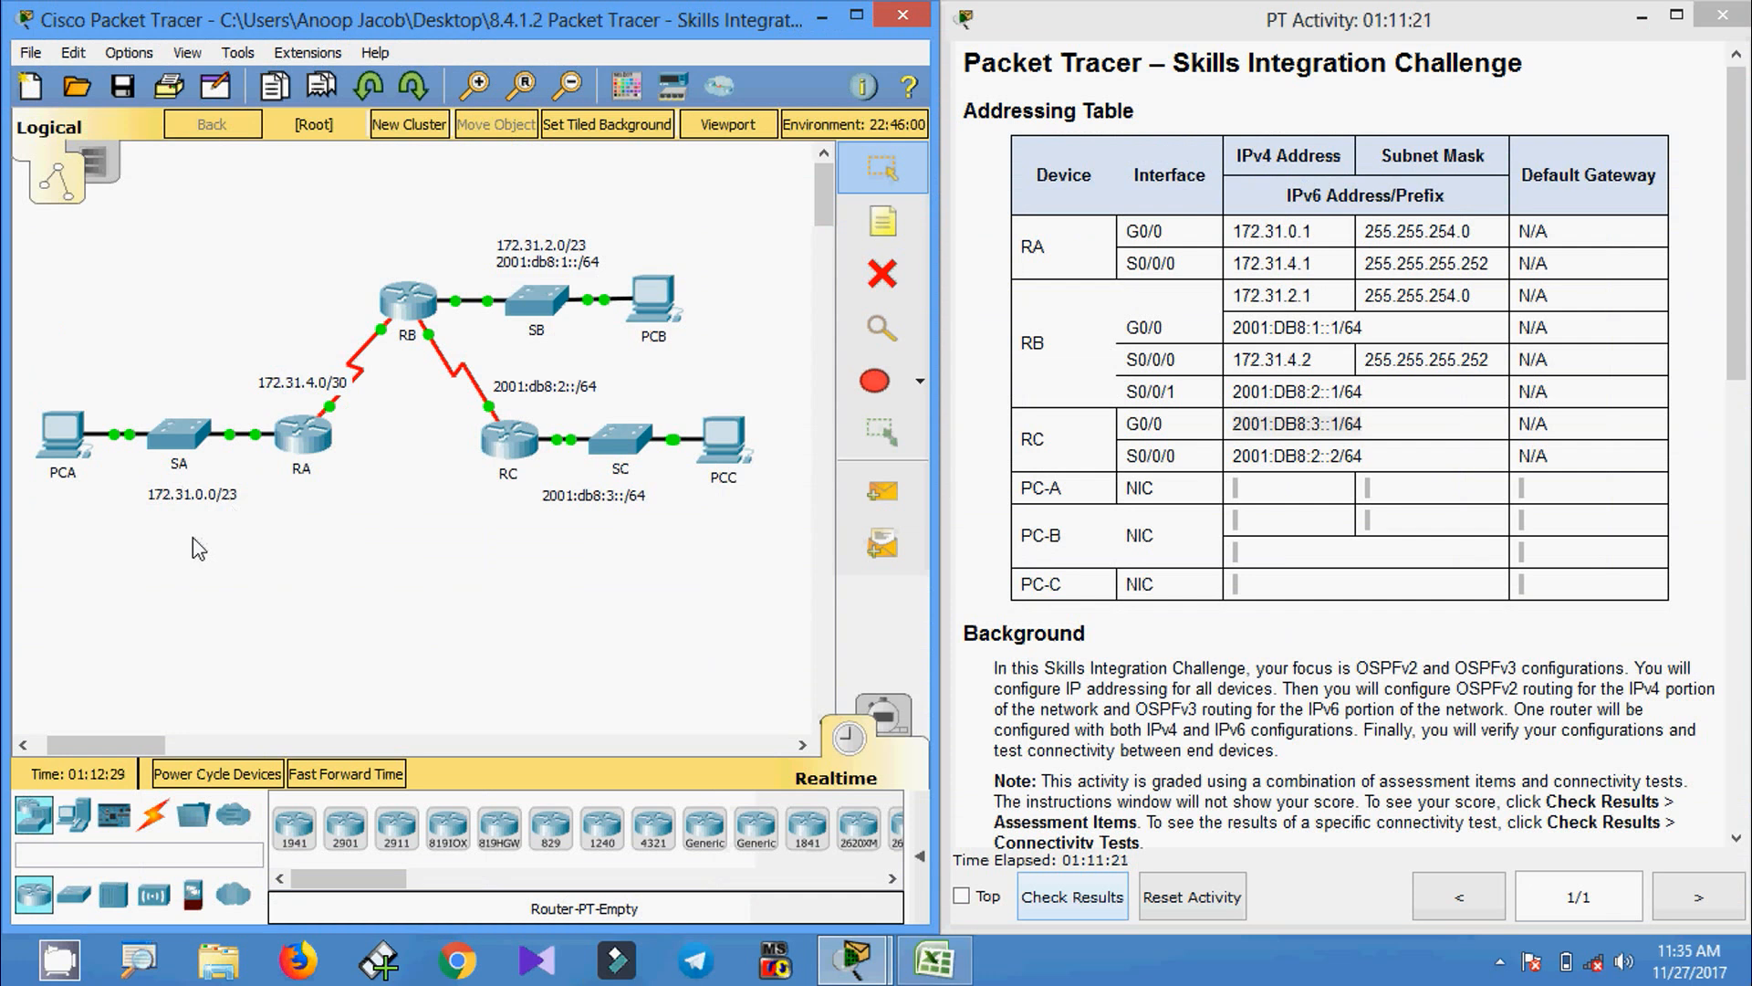
# - Copy PC-A's IPv4 address 172.31.1.254 from Excel cell C3 into the IP address of PCA's IP Configuration in Packet Tracer
pyautogui.click(931, 956)
pyautogui.click(354, 347)
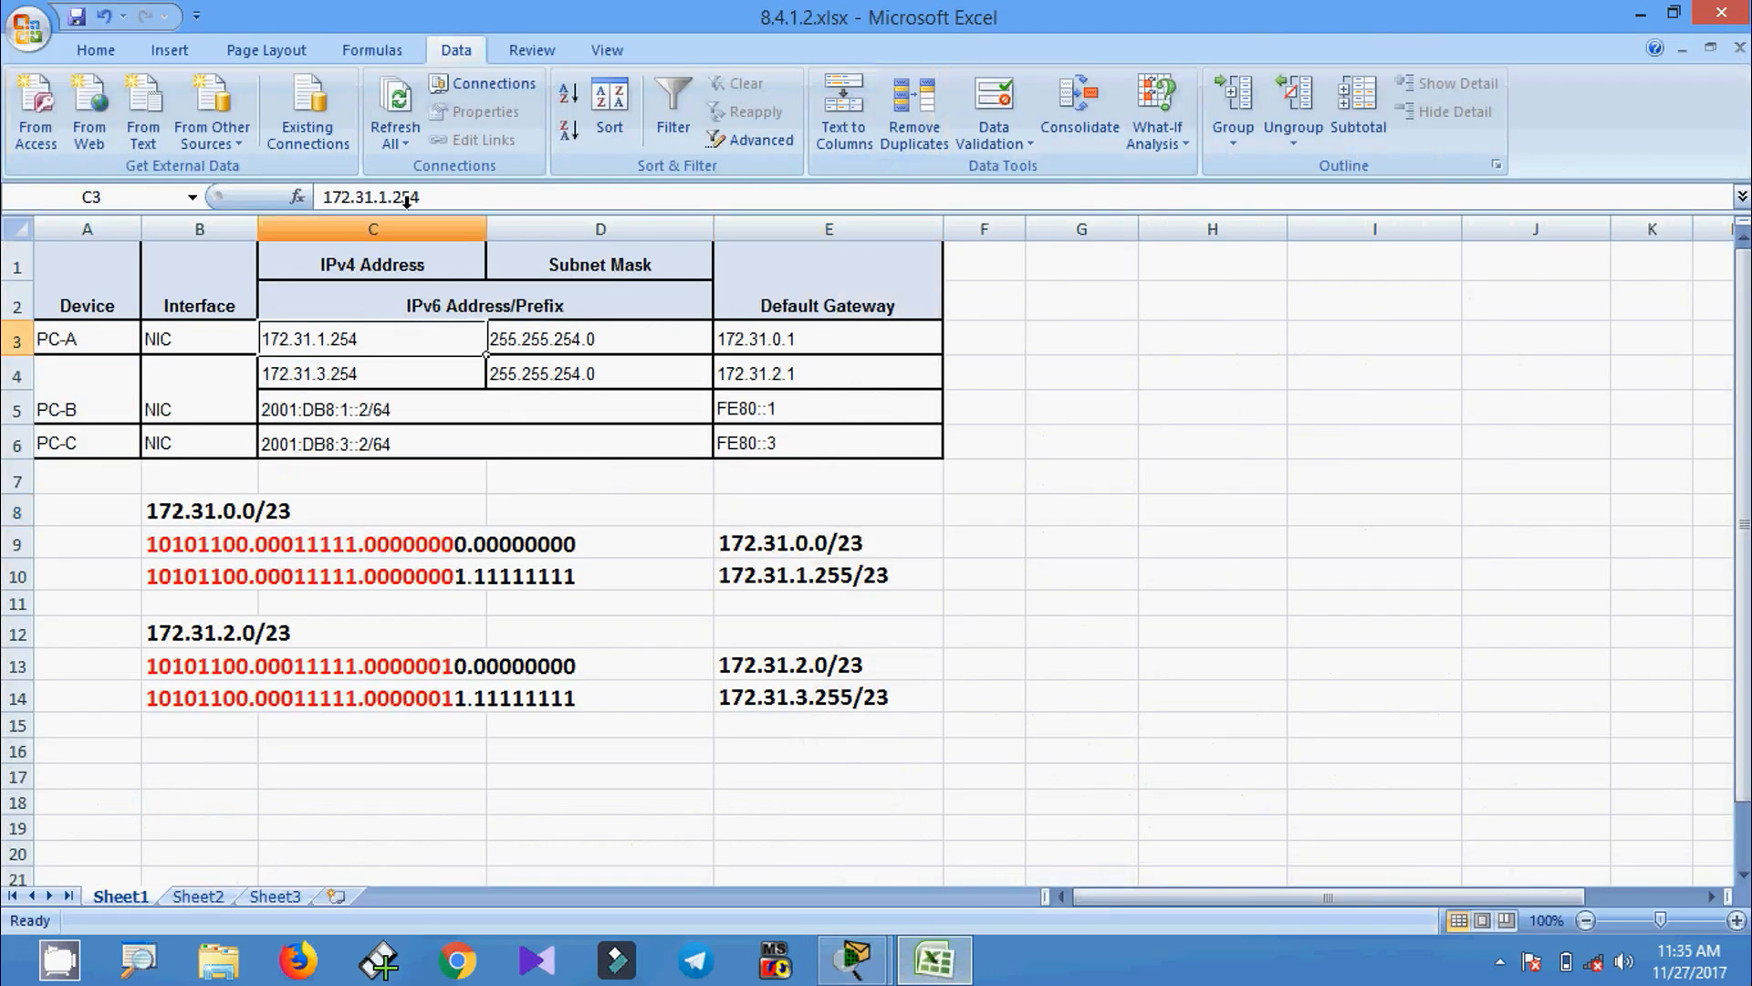
pyautogui.moveTo(435, 197); pyautogui.dragTo(319, 198)
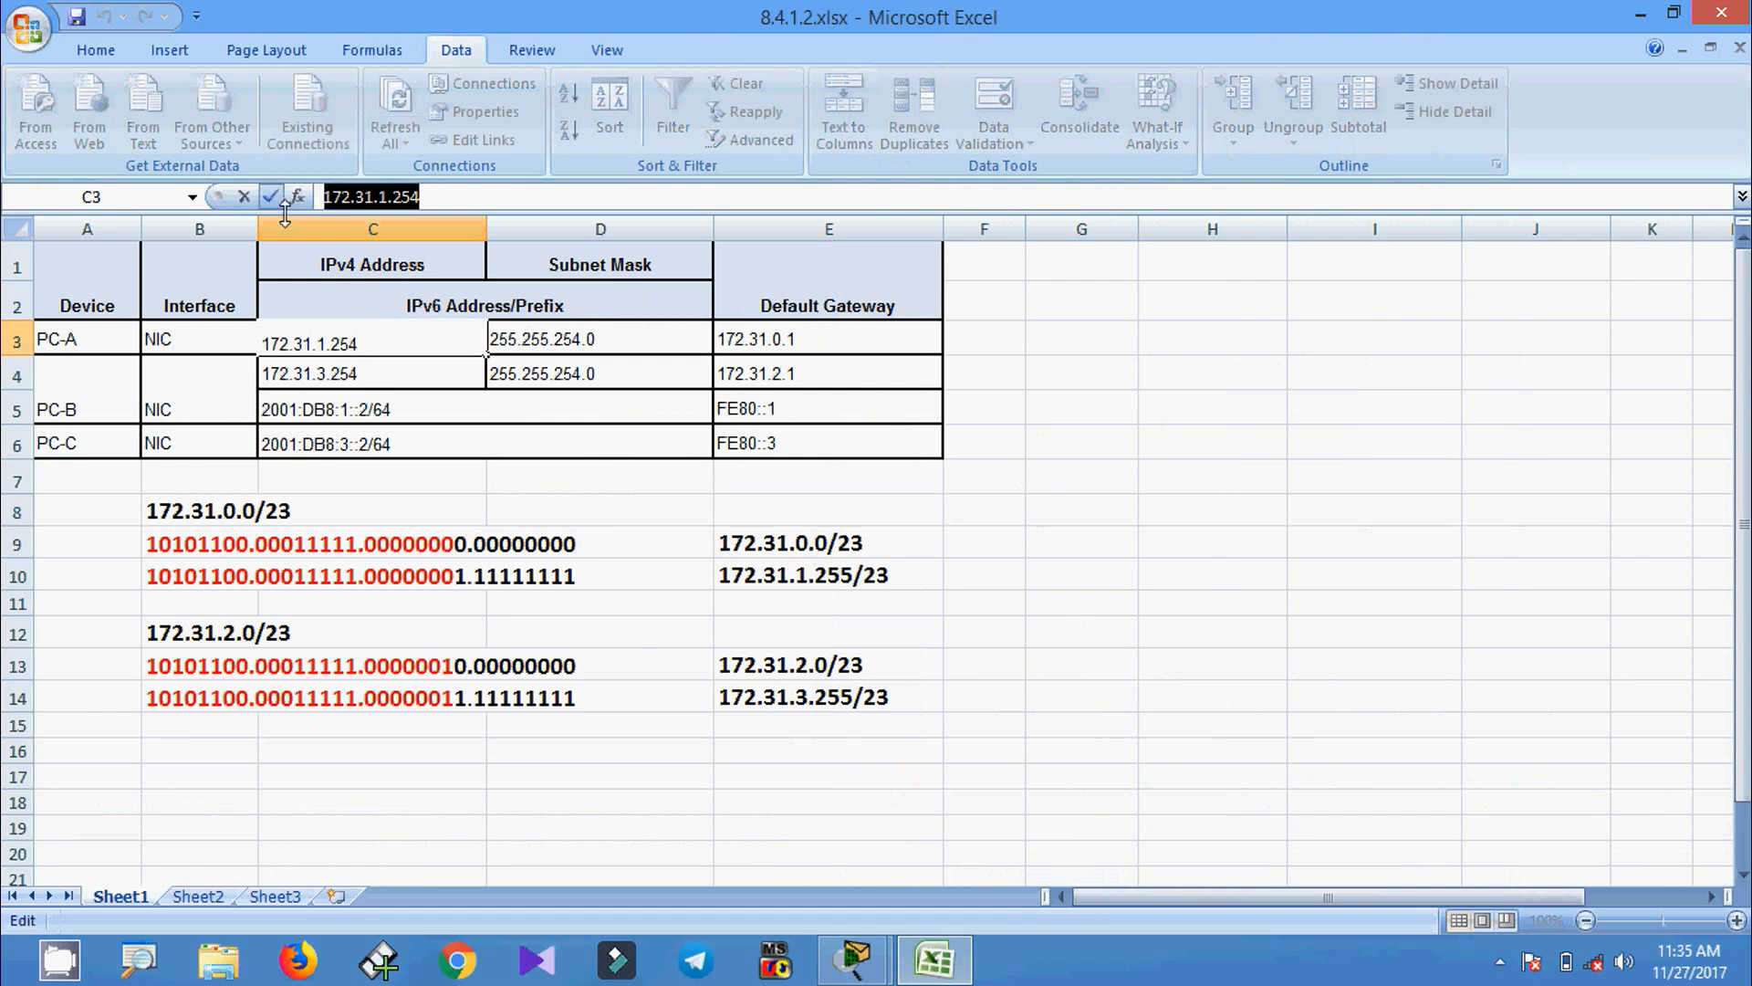
pyautogui.click(935, 958)
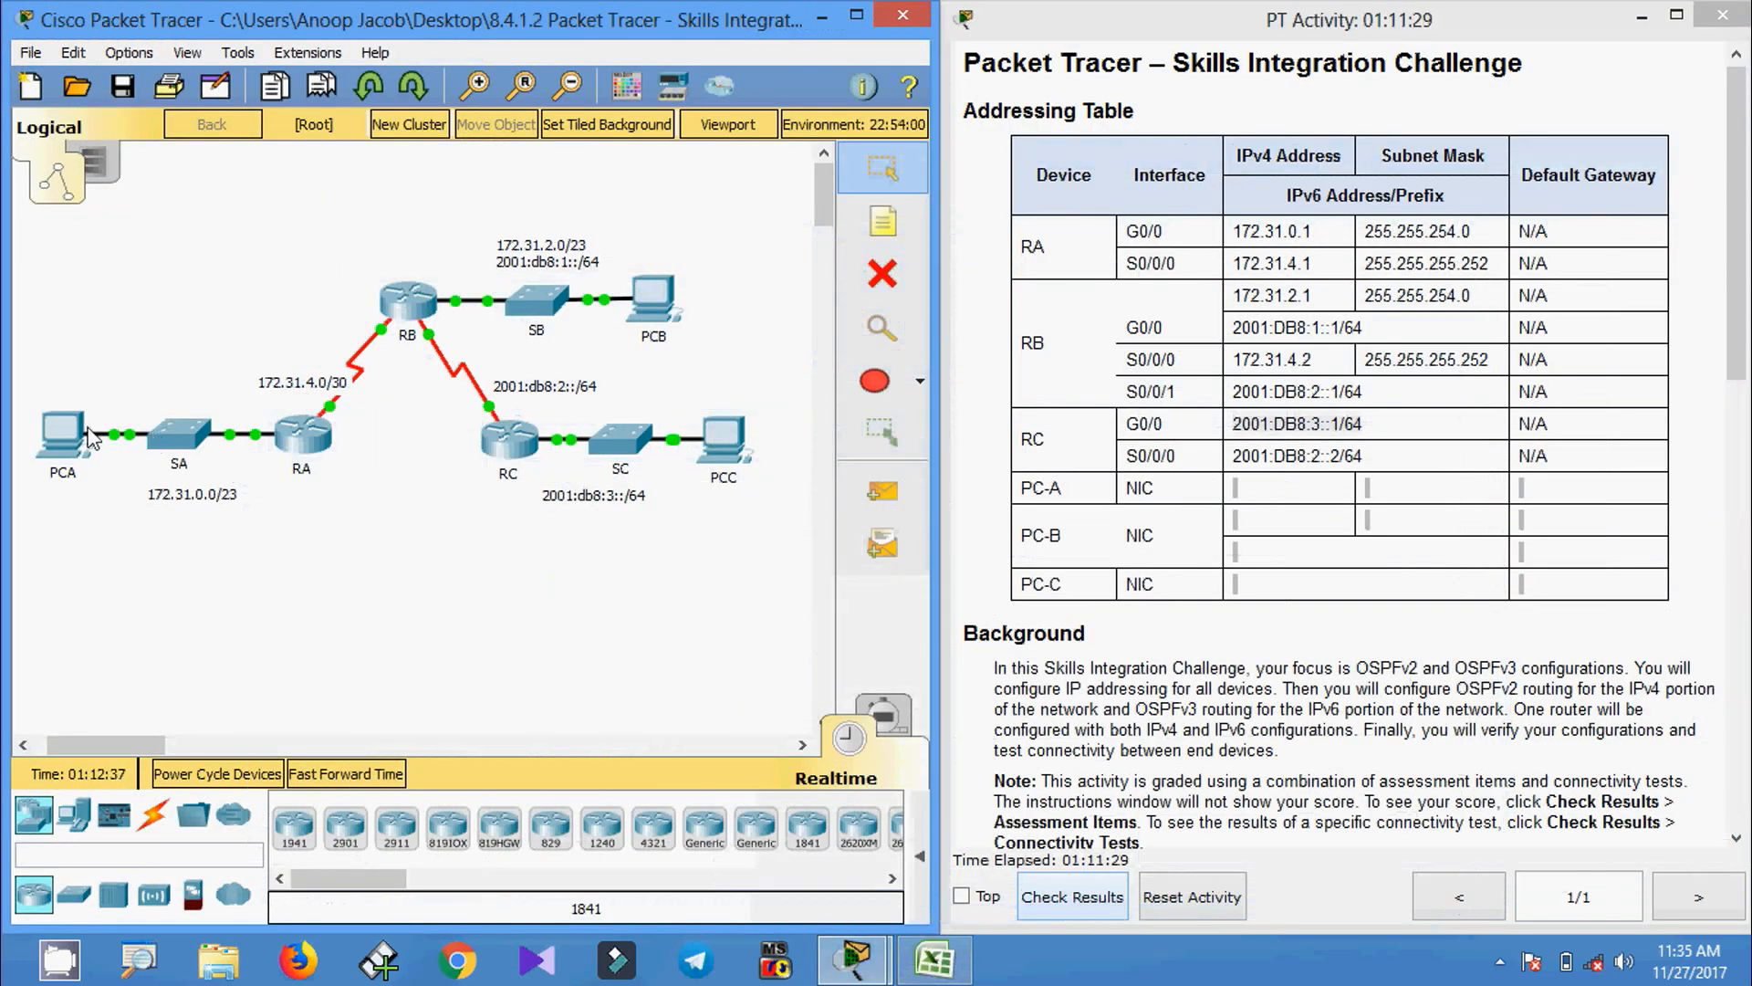
pyautogui.click(66, 433)
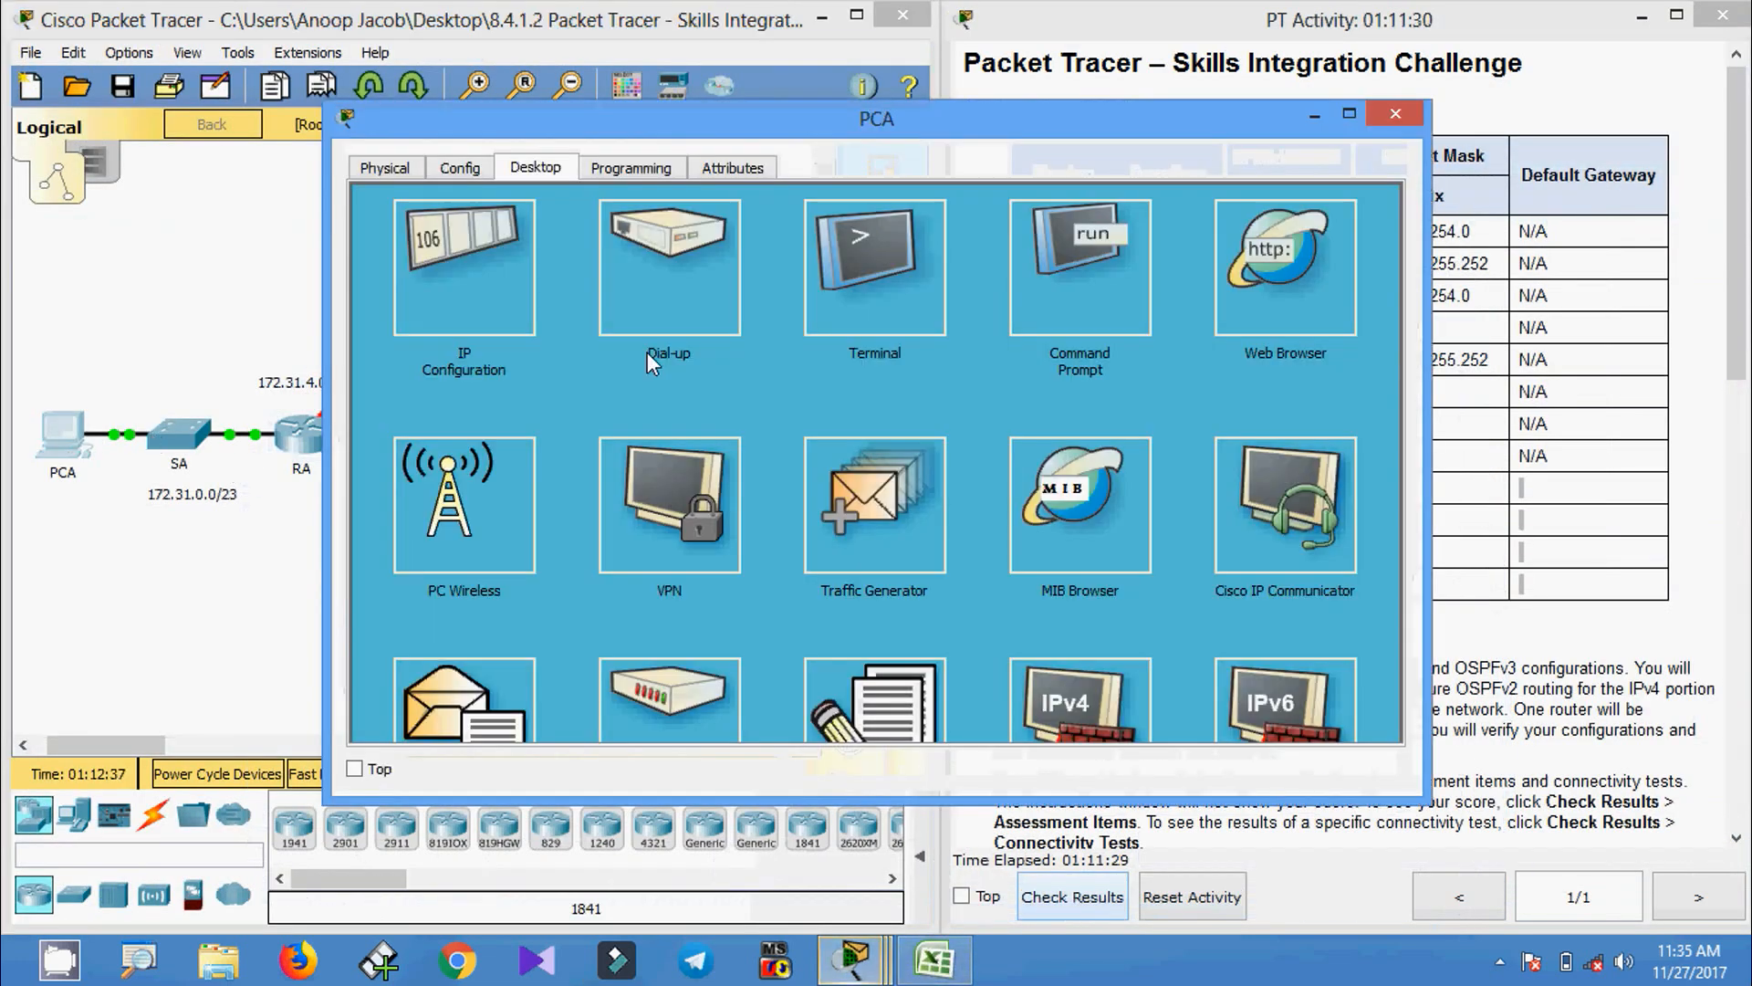
pyautogui.click(518, 337)
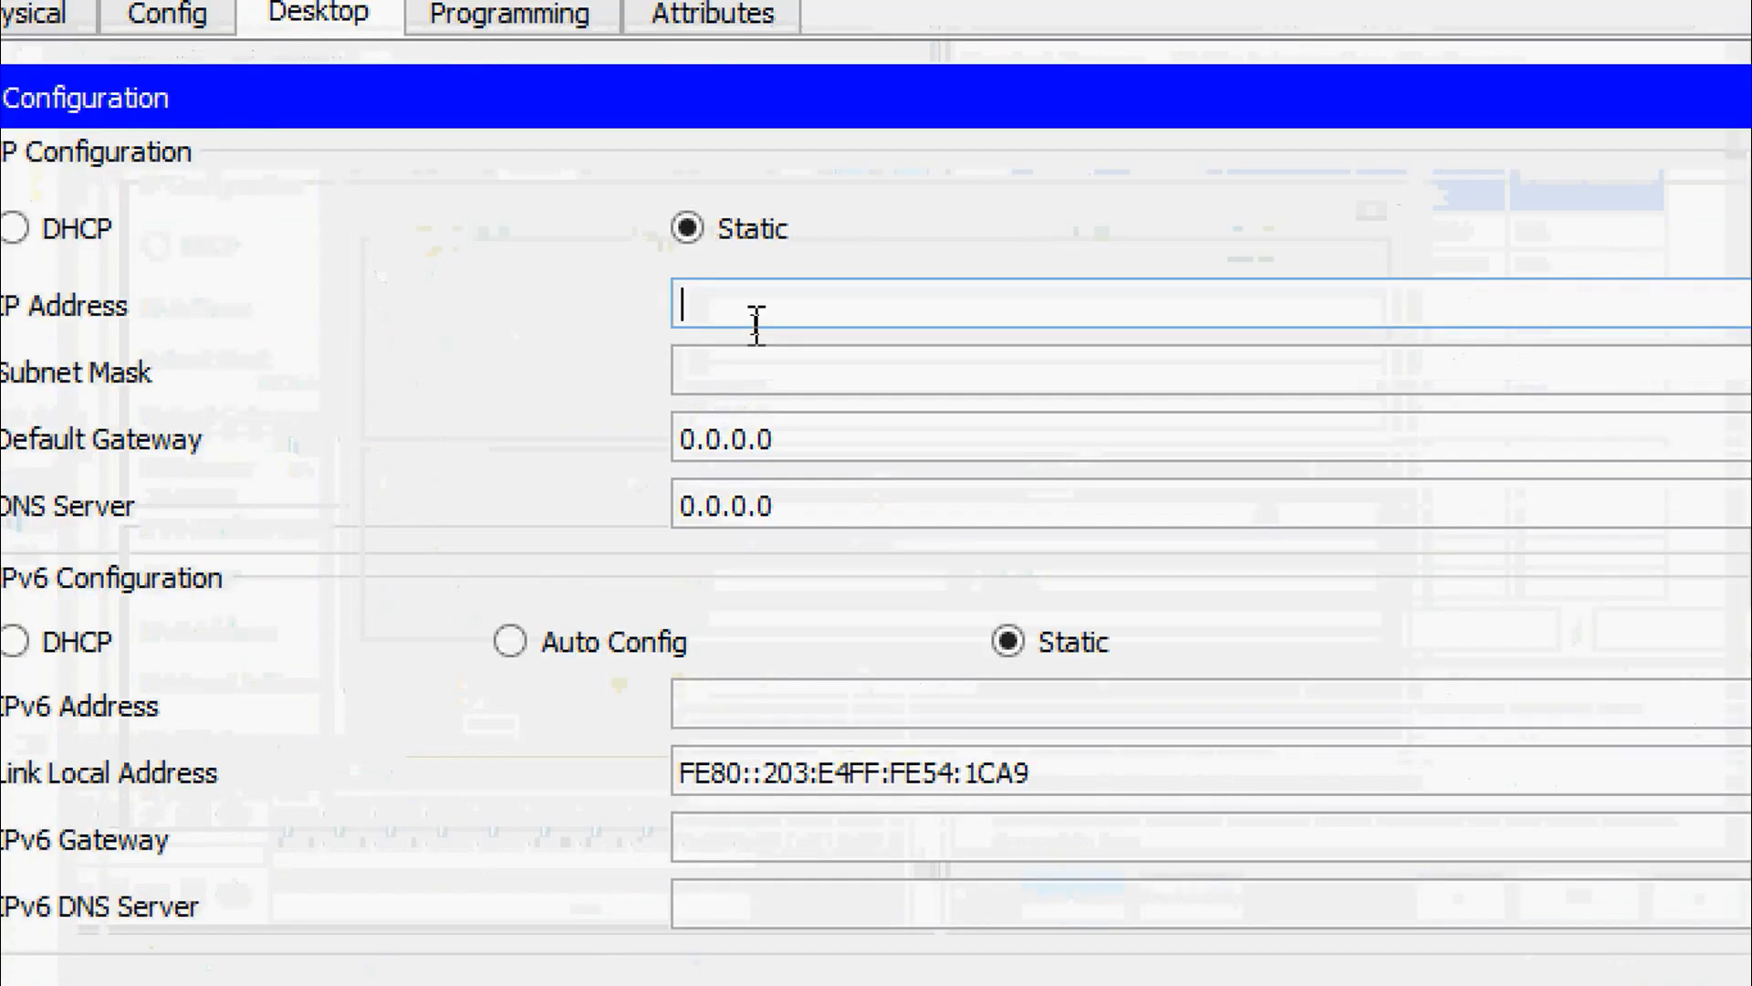
pyautogui.write('172.31.1.254')
# - Set PCA's subnet mask to 255.255.254.0 and its default gateway to 172.31.0.1, and close the PCA window
pyautogui.click(763, 351)
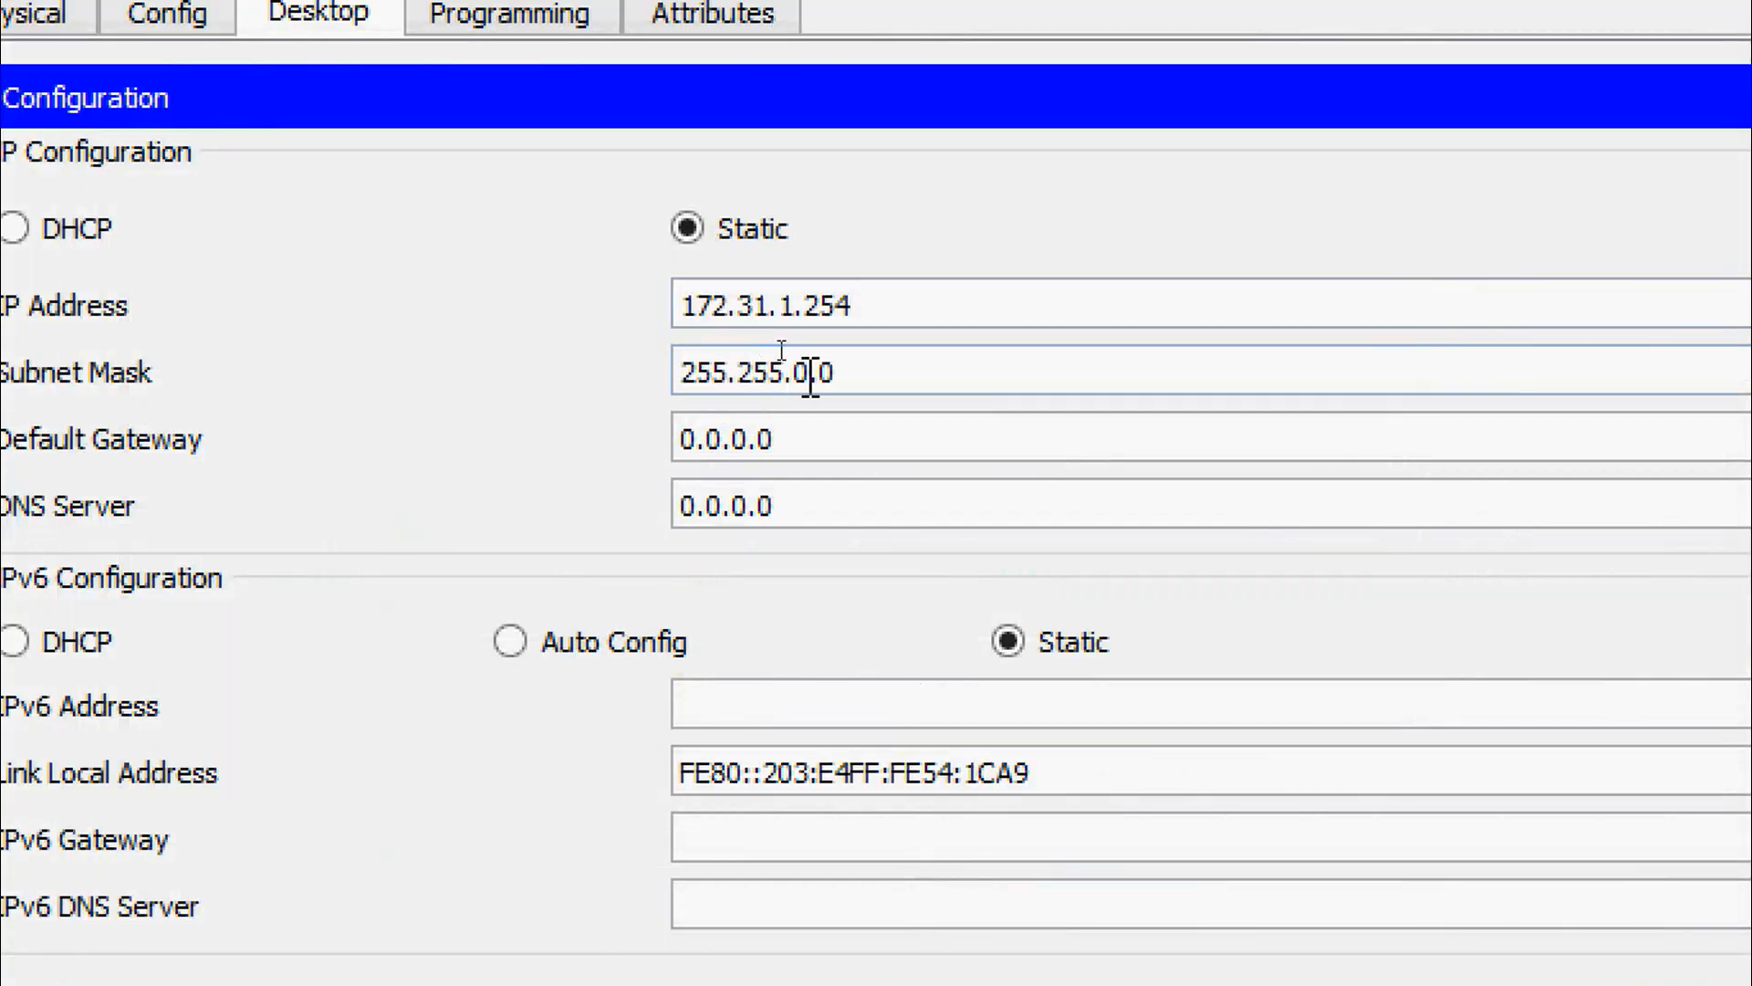
pyautogui.press('BackSpace')
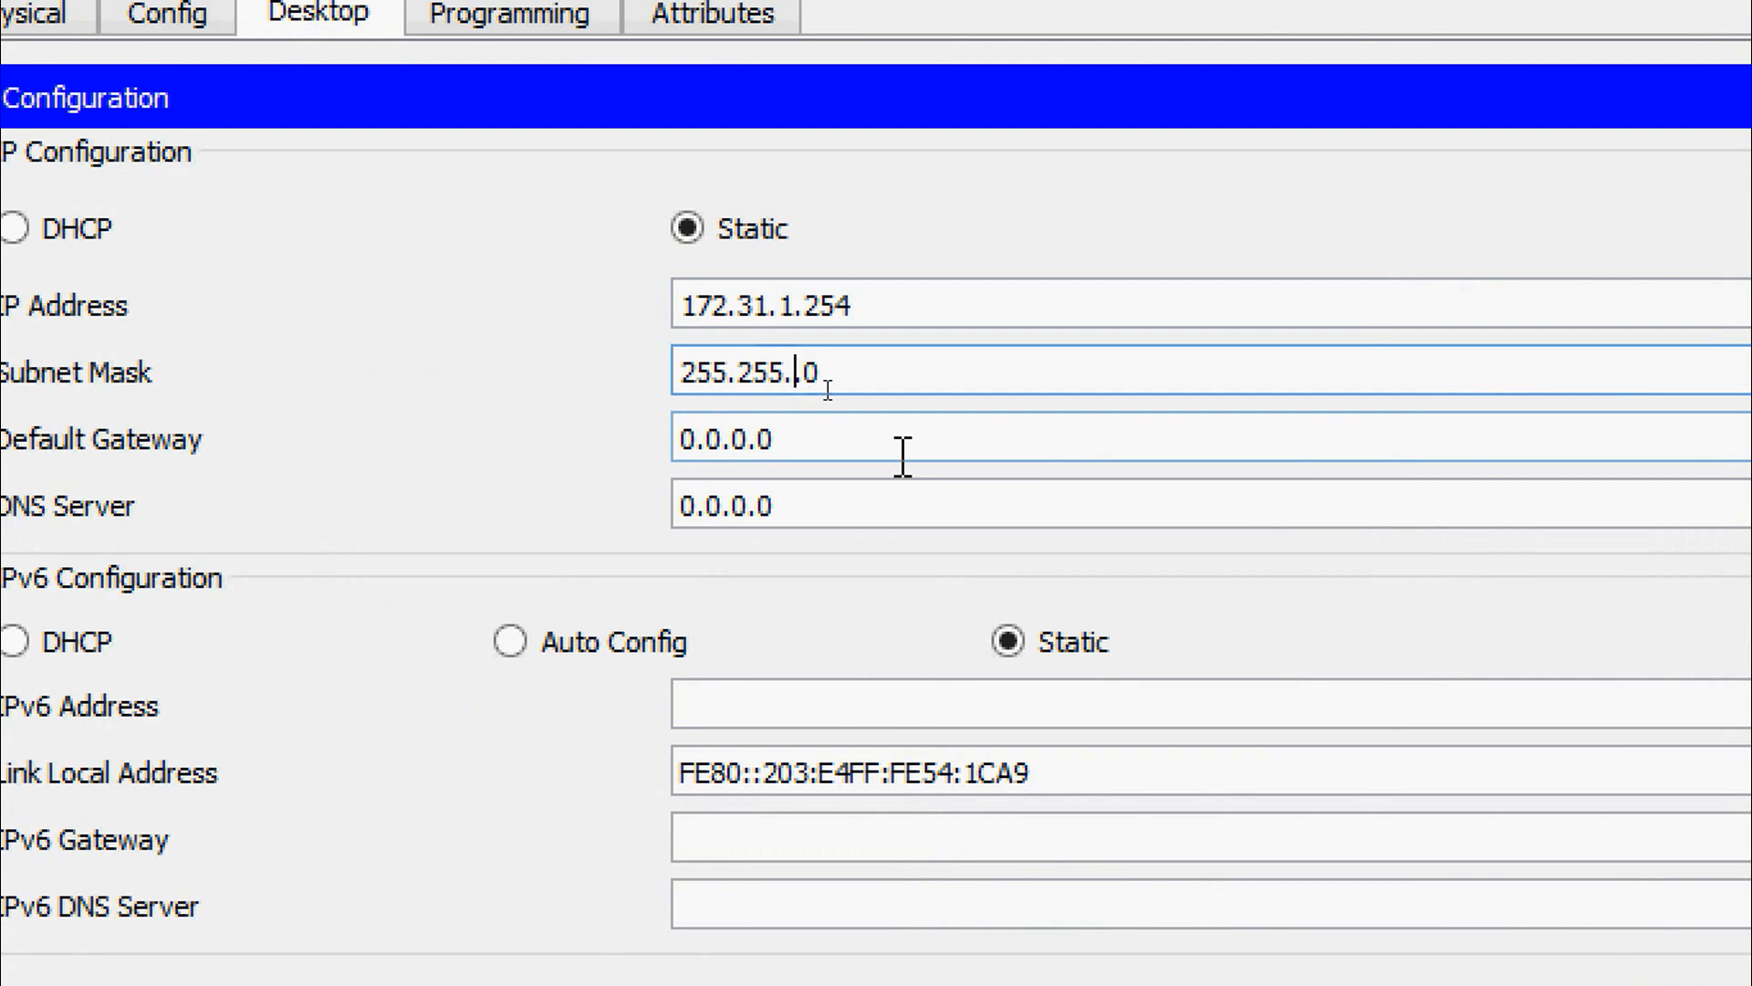
pyautogui.write('254')
pyautogui.moveTo(880, 442); pyautogui.dragTo(666, 450)
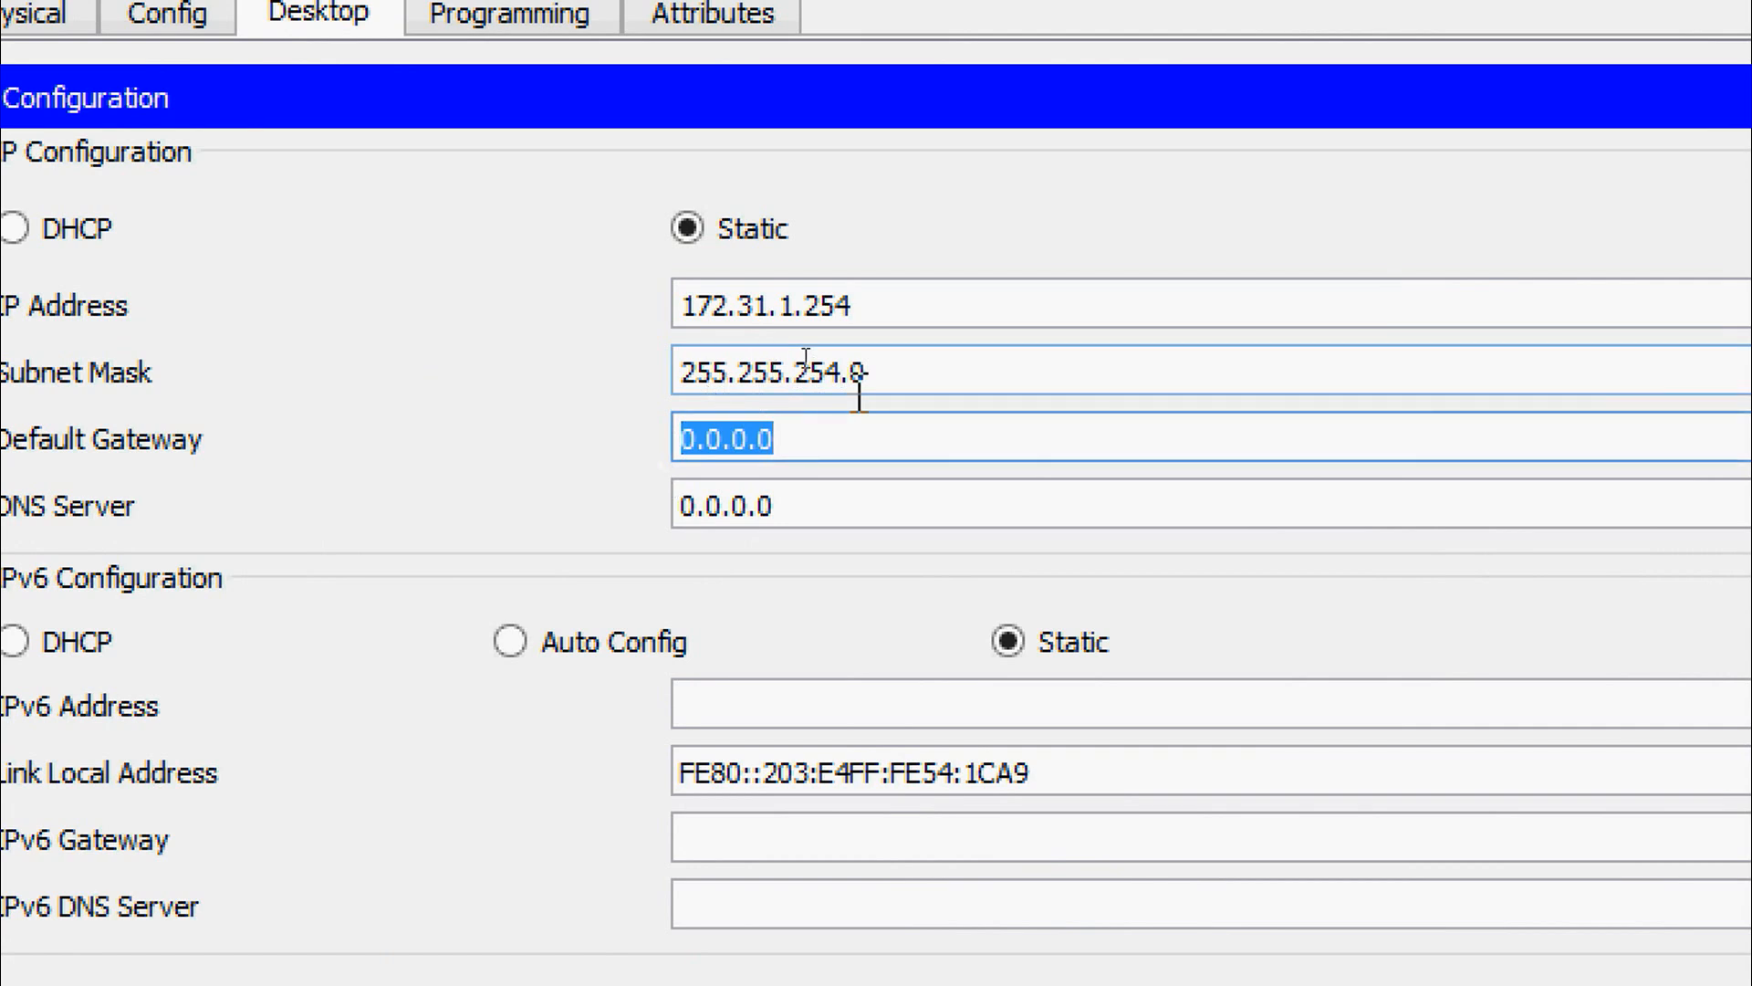
pyautogui.write('172.')
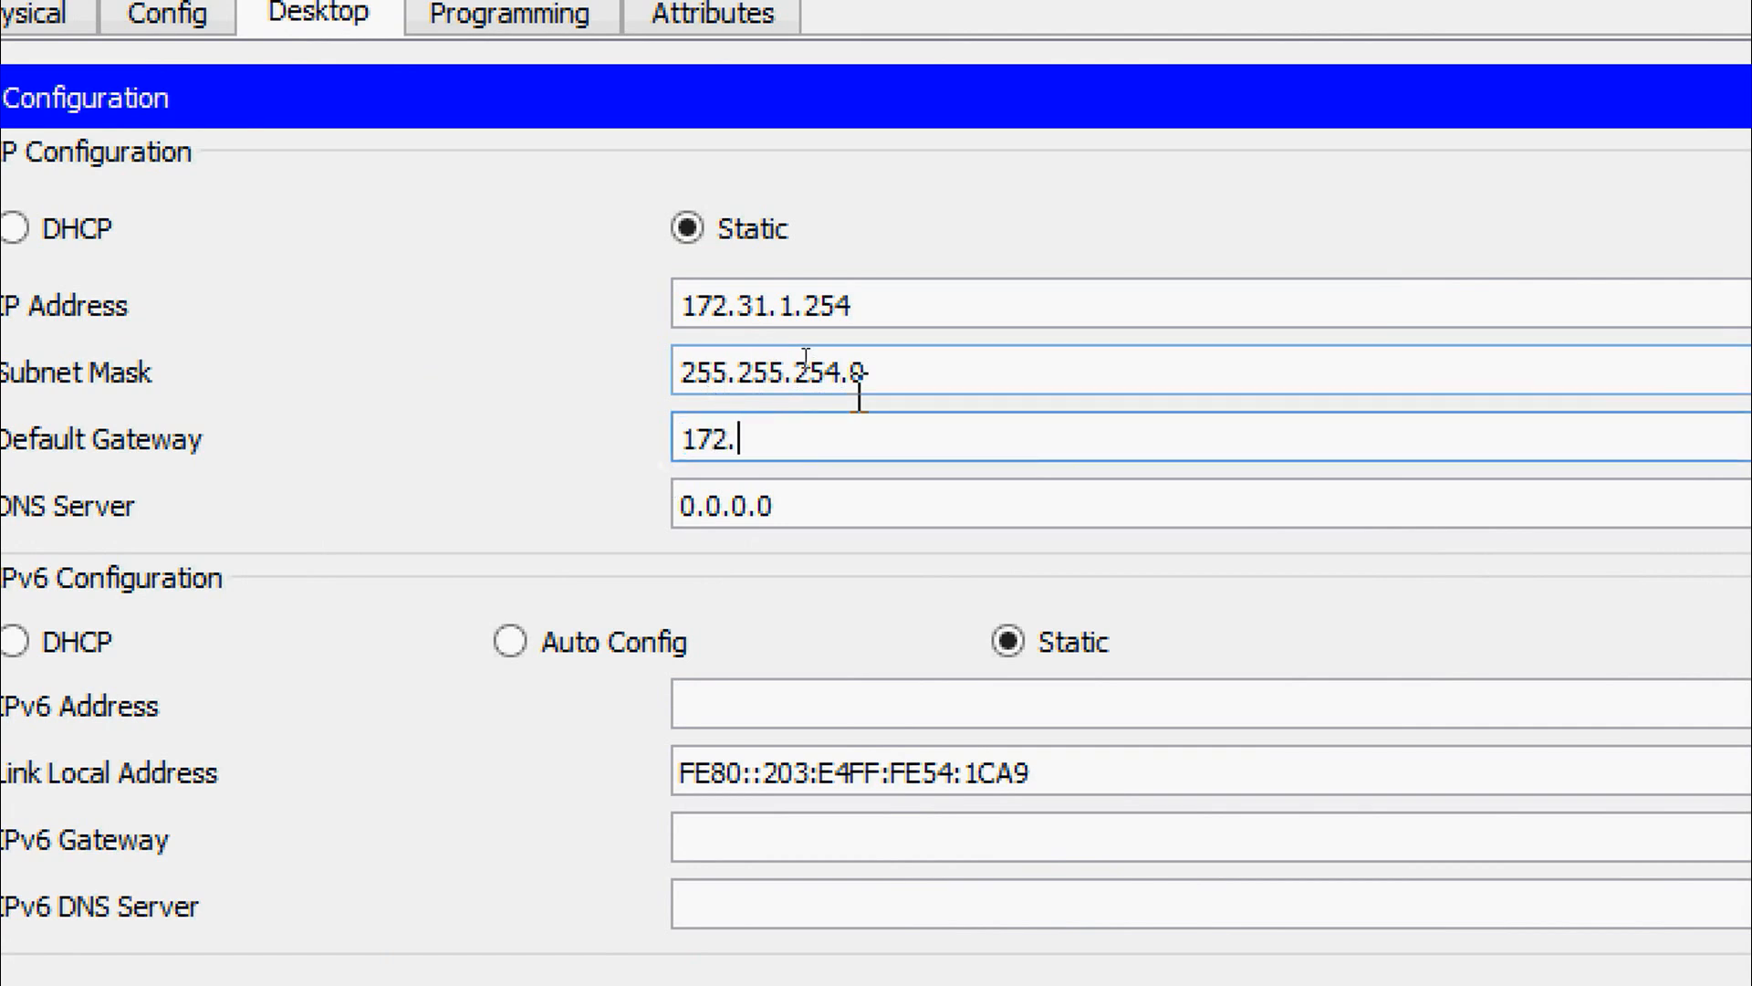
pyautogui.write('31.0.1')
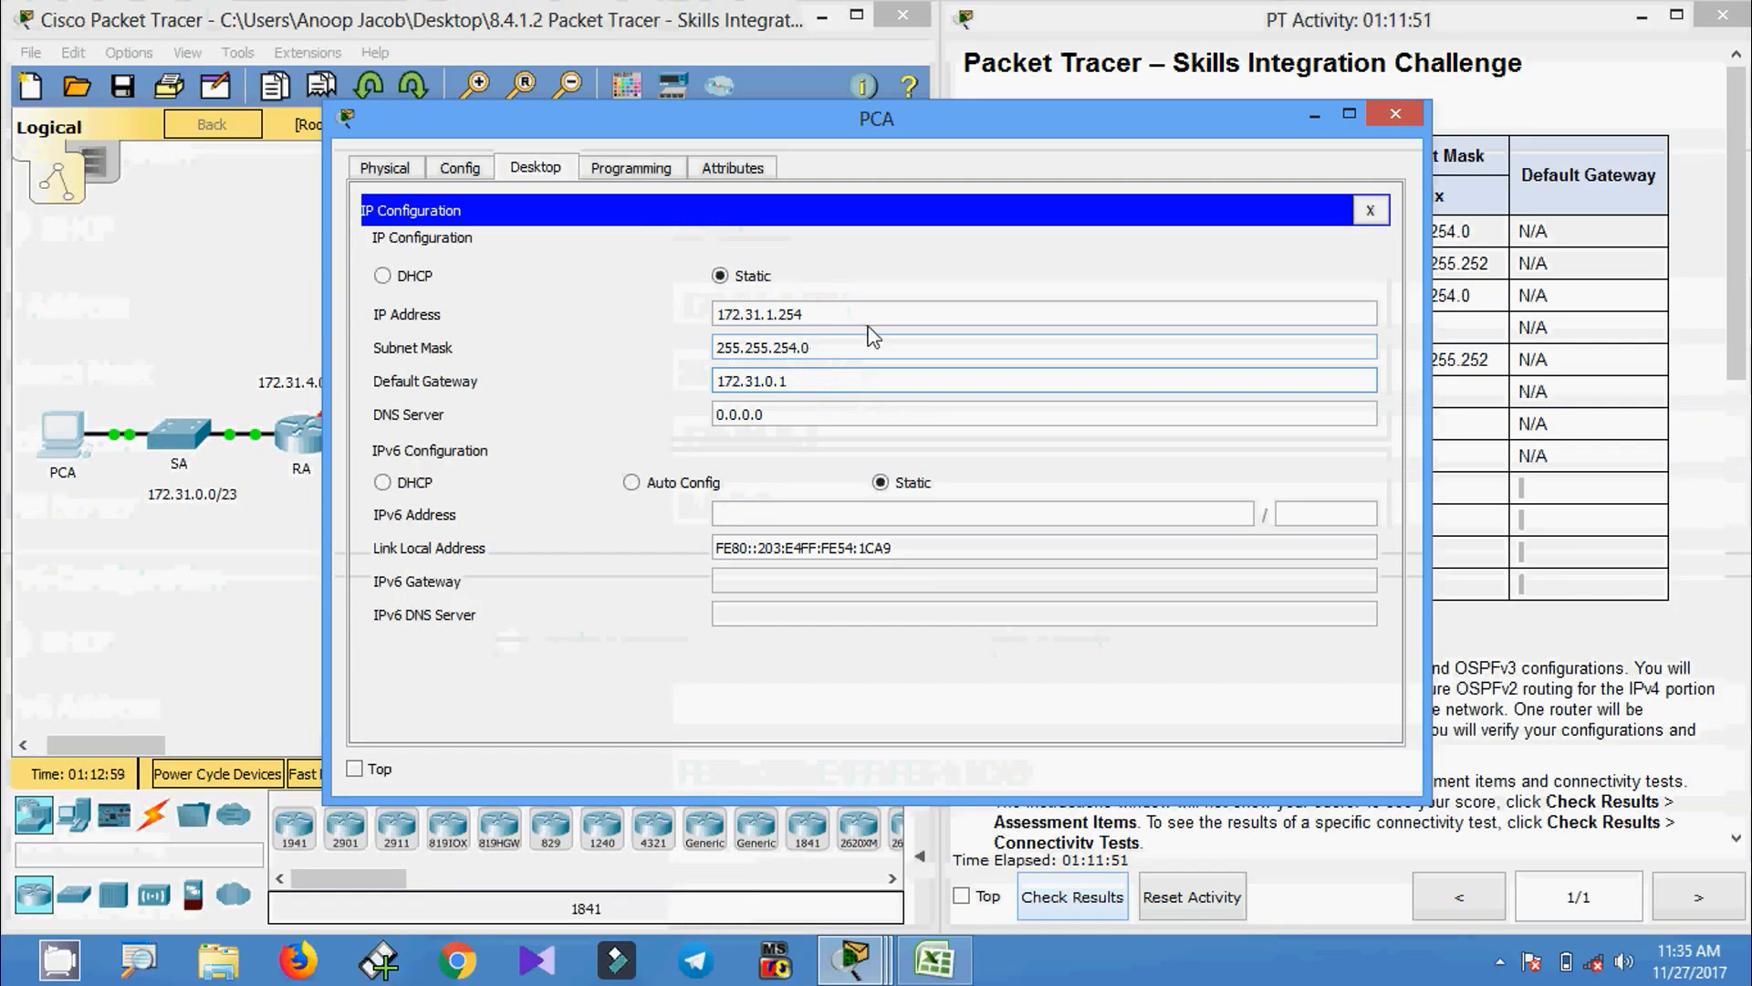
pyautogui.click(1395, 113)
# - Open PCB's IP Configuration and copy PC-B's IPv4 address 172.31.3.254 from cell C4 of the Excel table
pyautogui.click(659, 304)
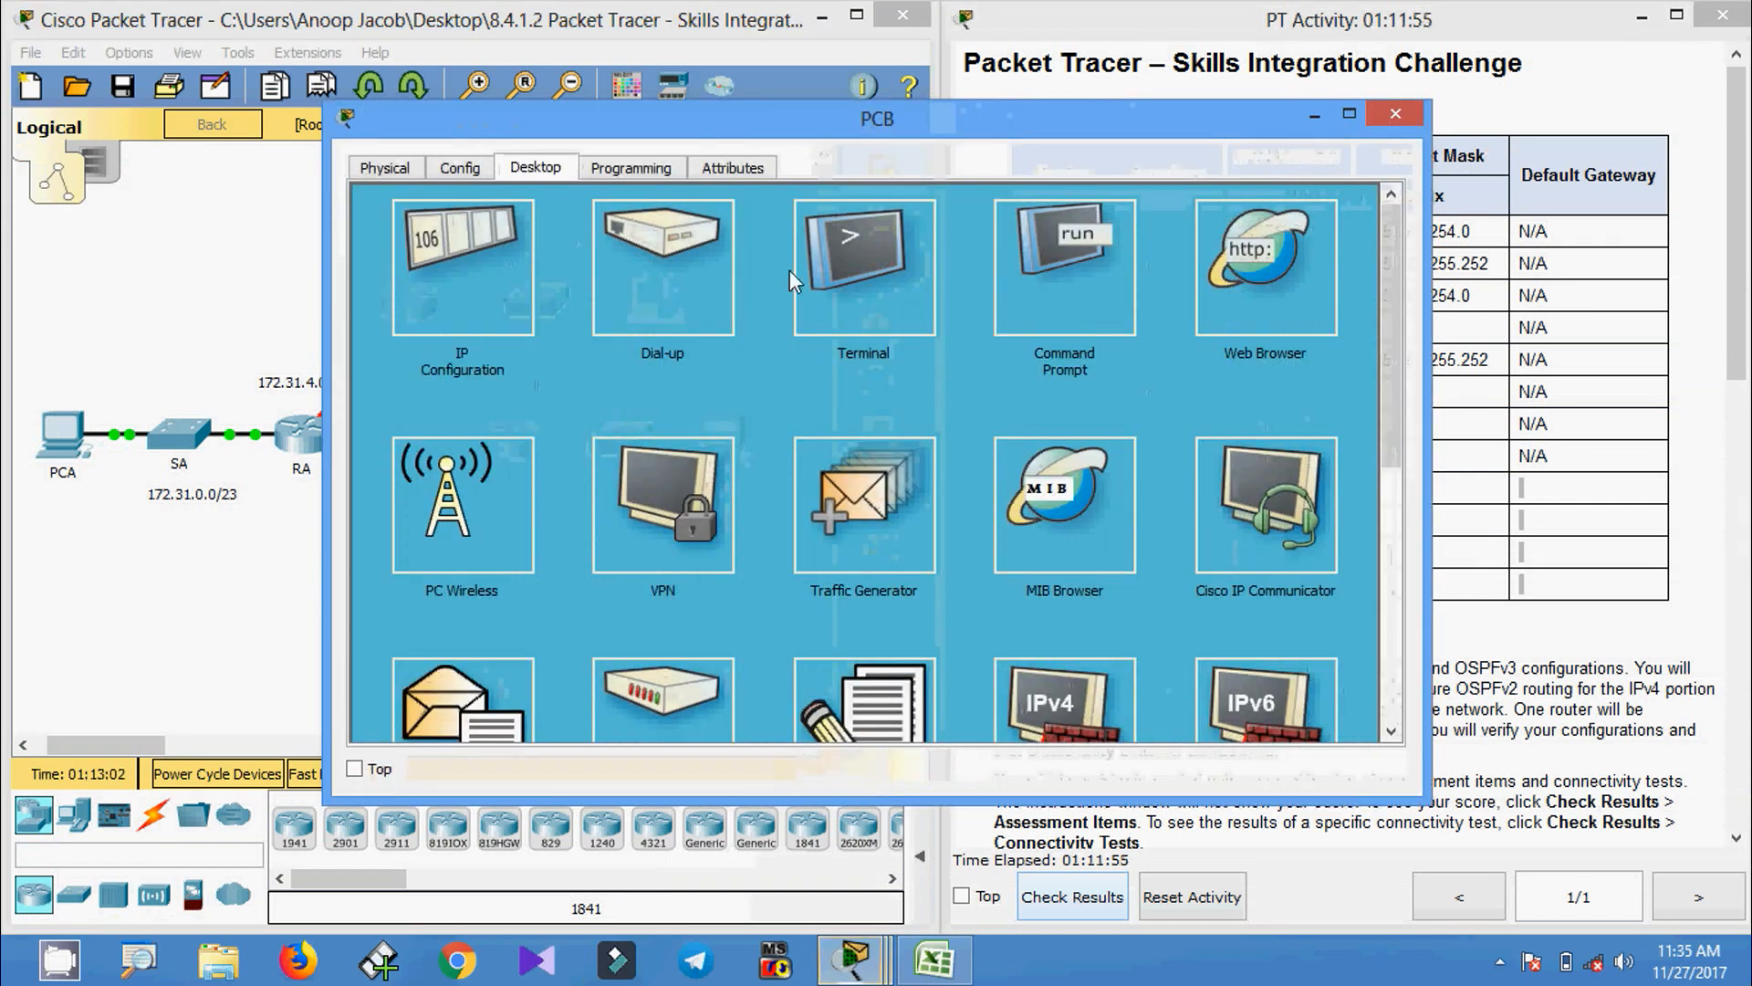
pyautogui.click(450, 251)
pyautogui.click(935, 960)
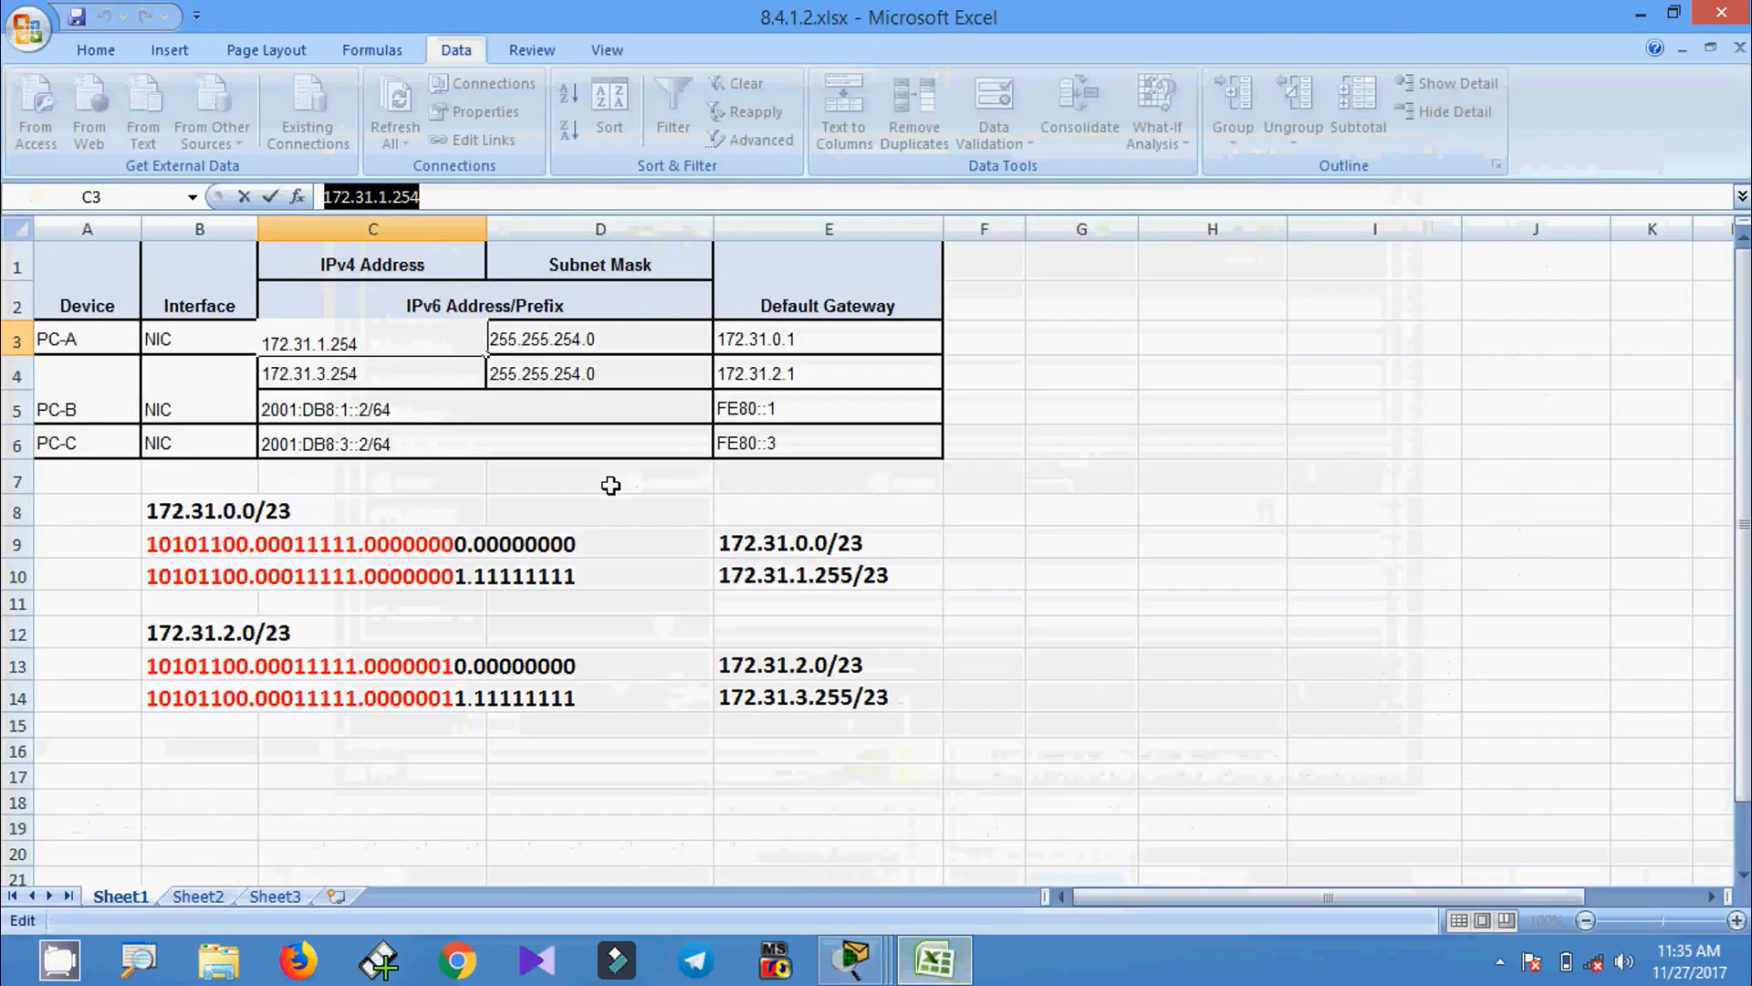
pyautogui.click(282, 374)
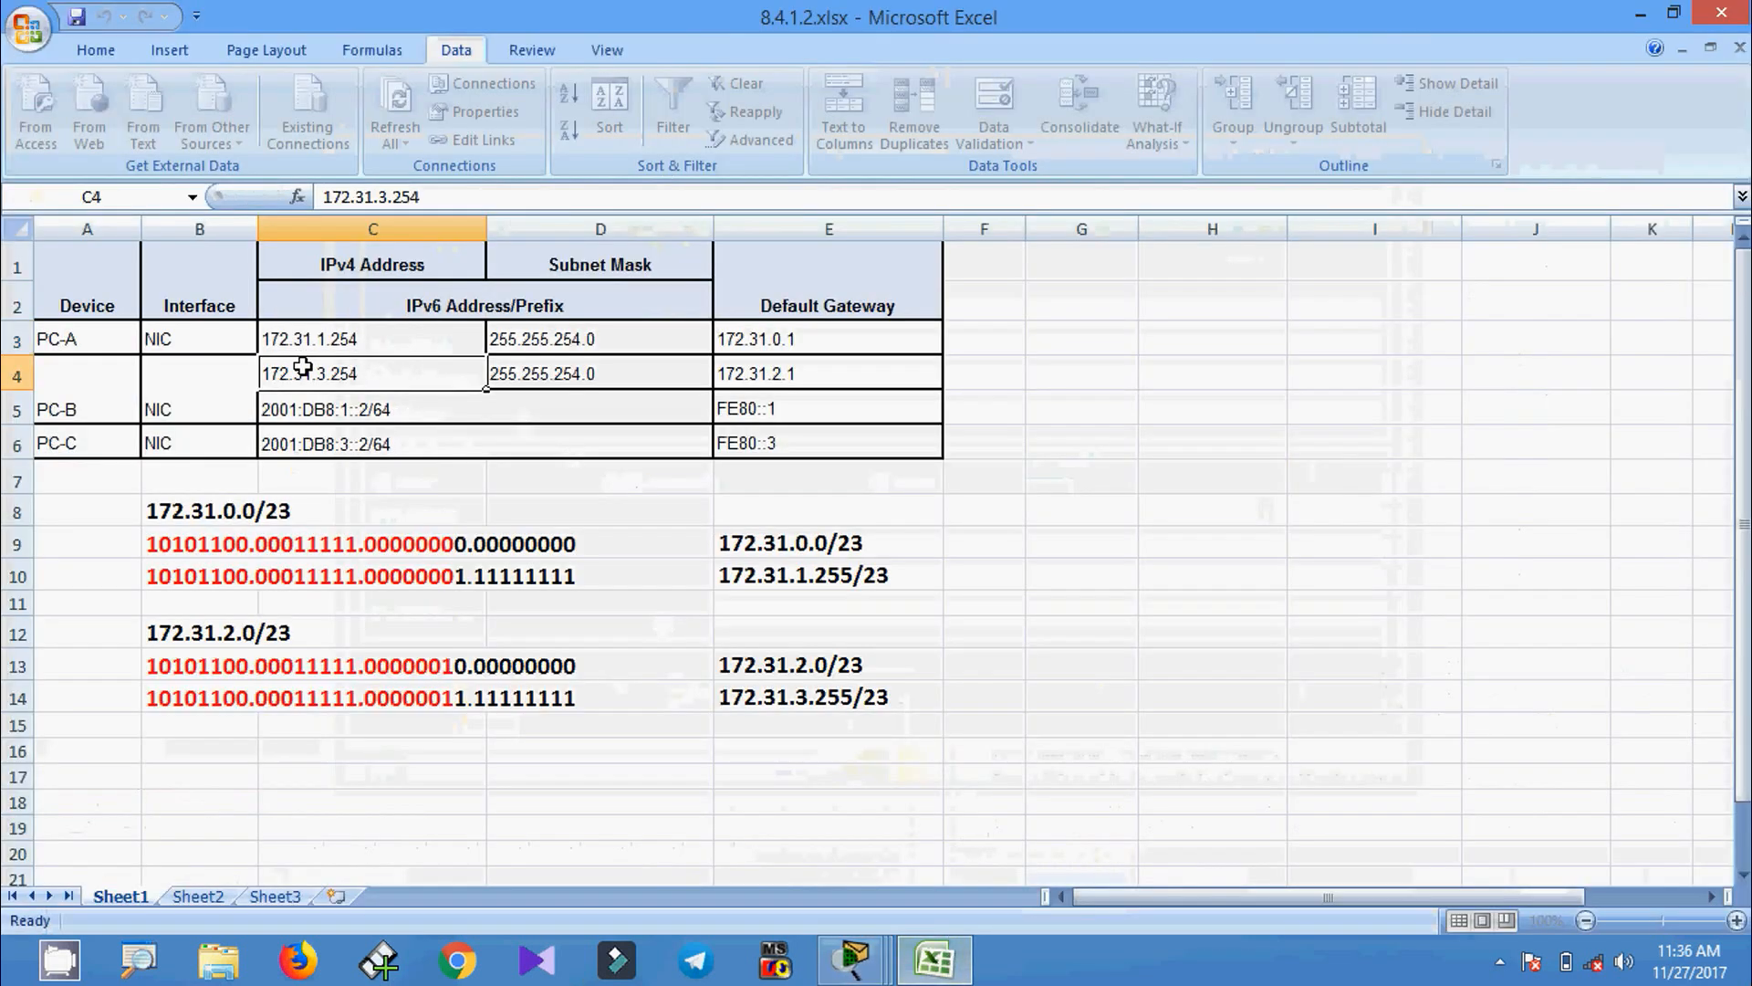
pyautogui.moveTo(442, 203); pyautogui.dragTo(266, 226)
pyautogui.hotkey('ctrl', 'c')
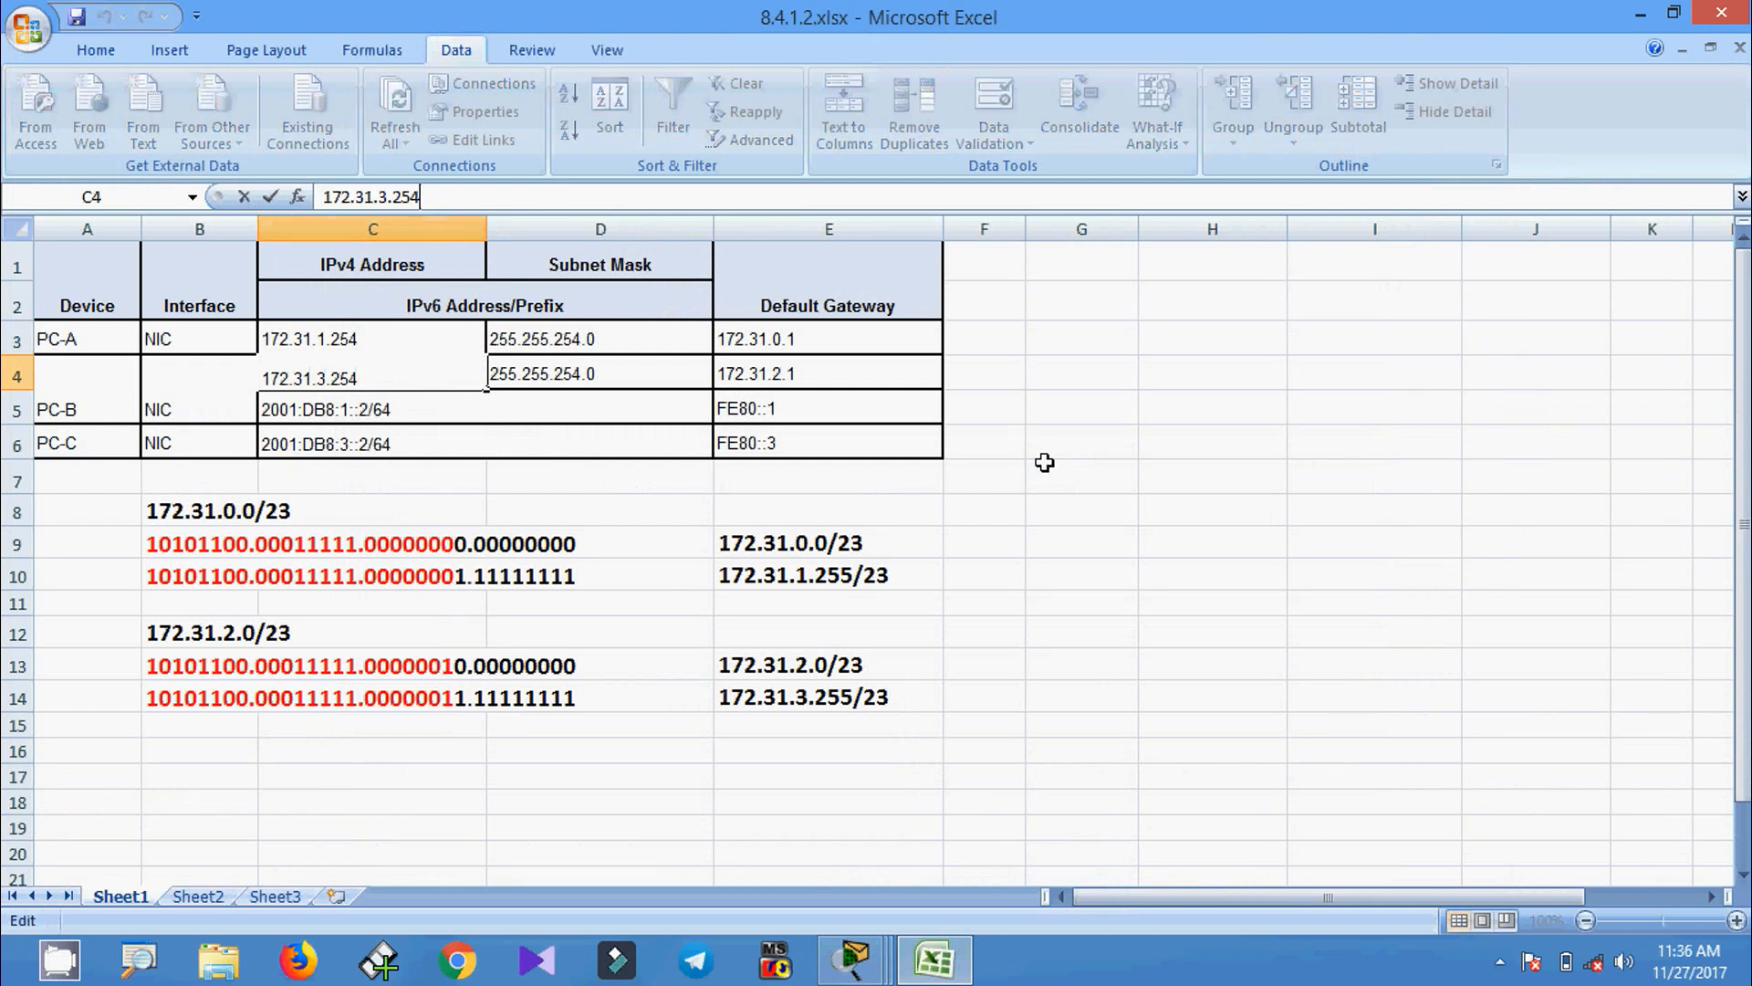
pyautogui.click(1642, 11)
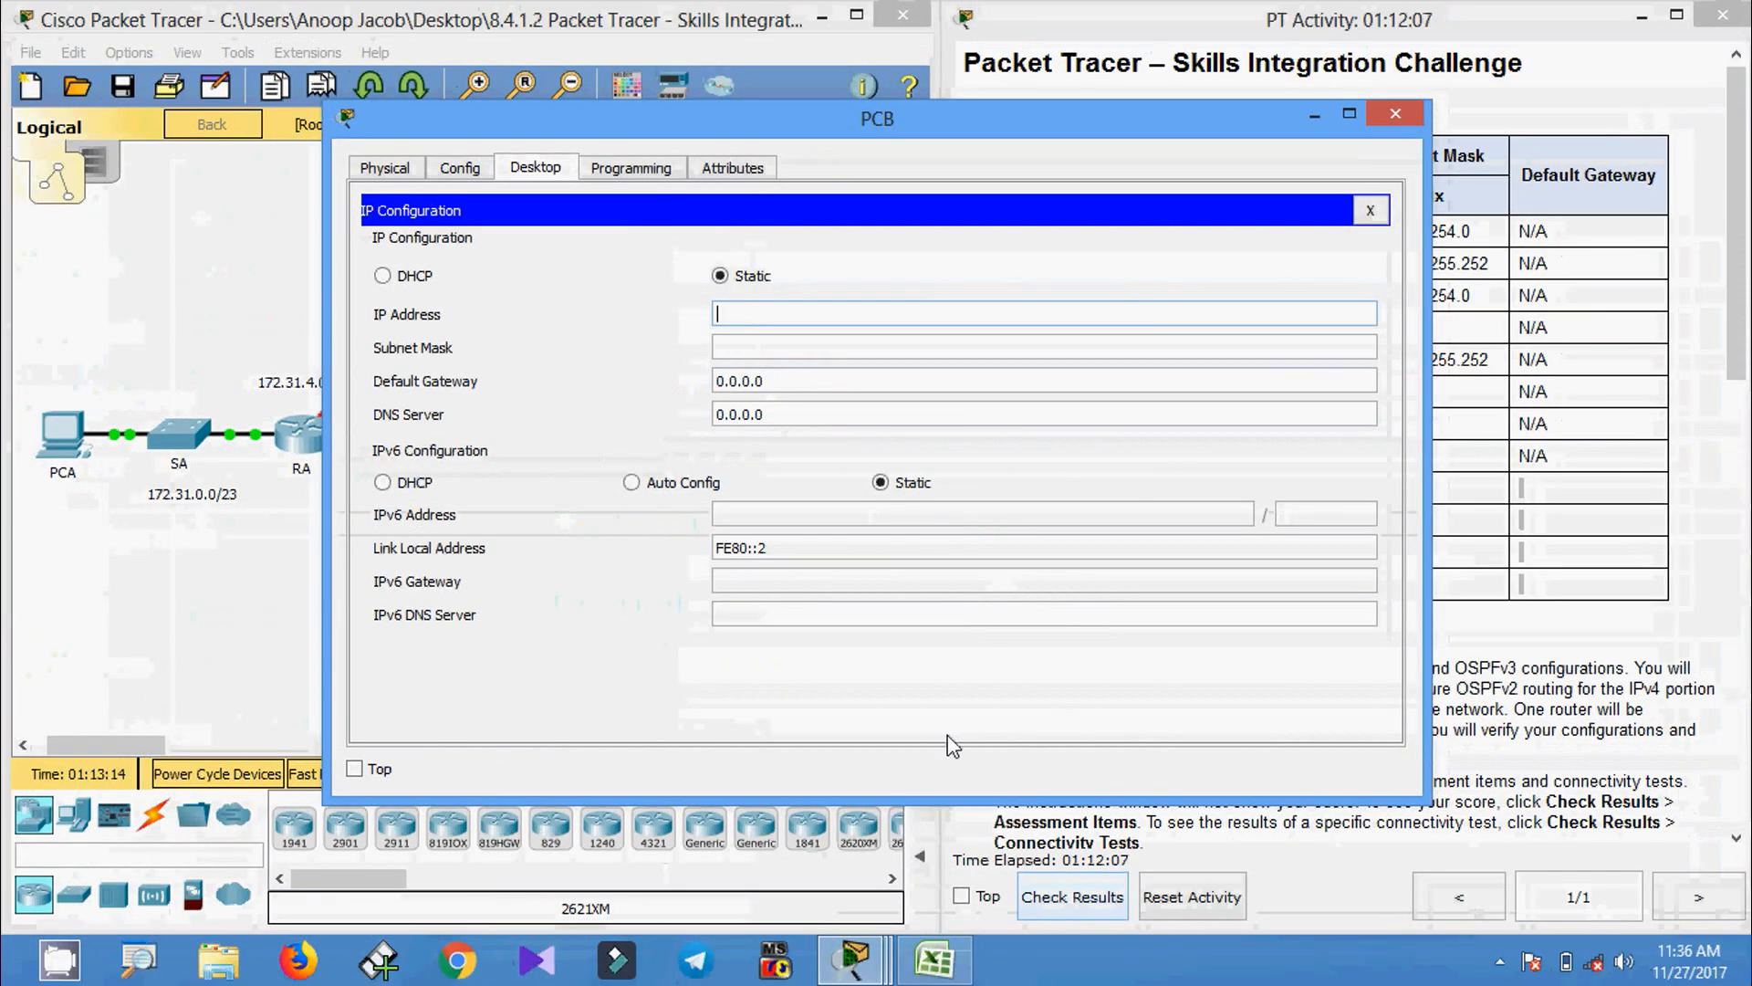
# - Copy the IPv4 address in Excel cell C4 again and enter 172.31.3.254 as PCB's IP address in Packet Tracer
pyautogui.click(934, 960)
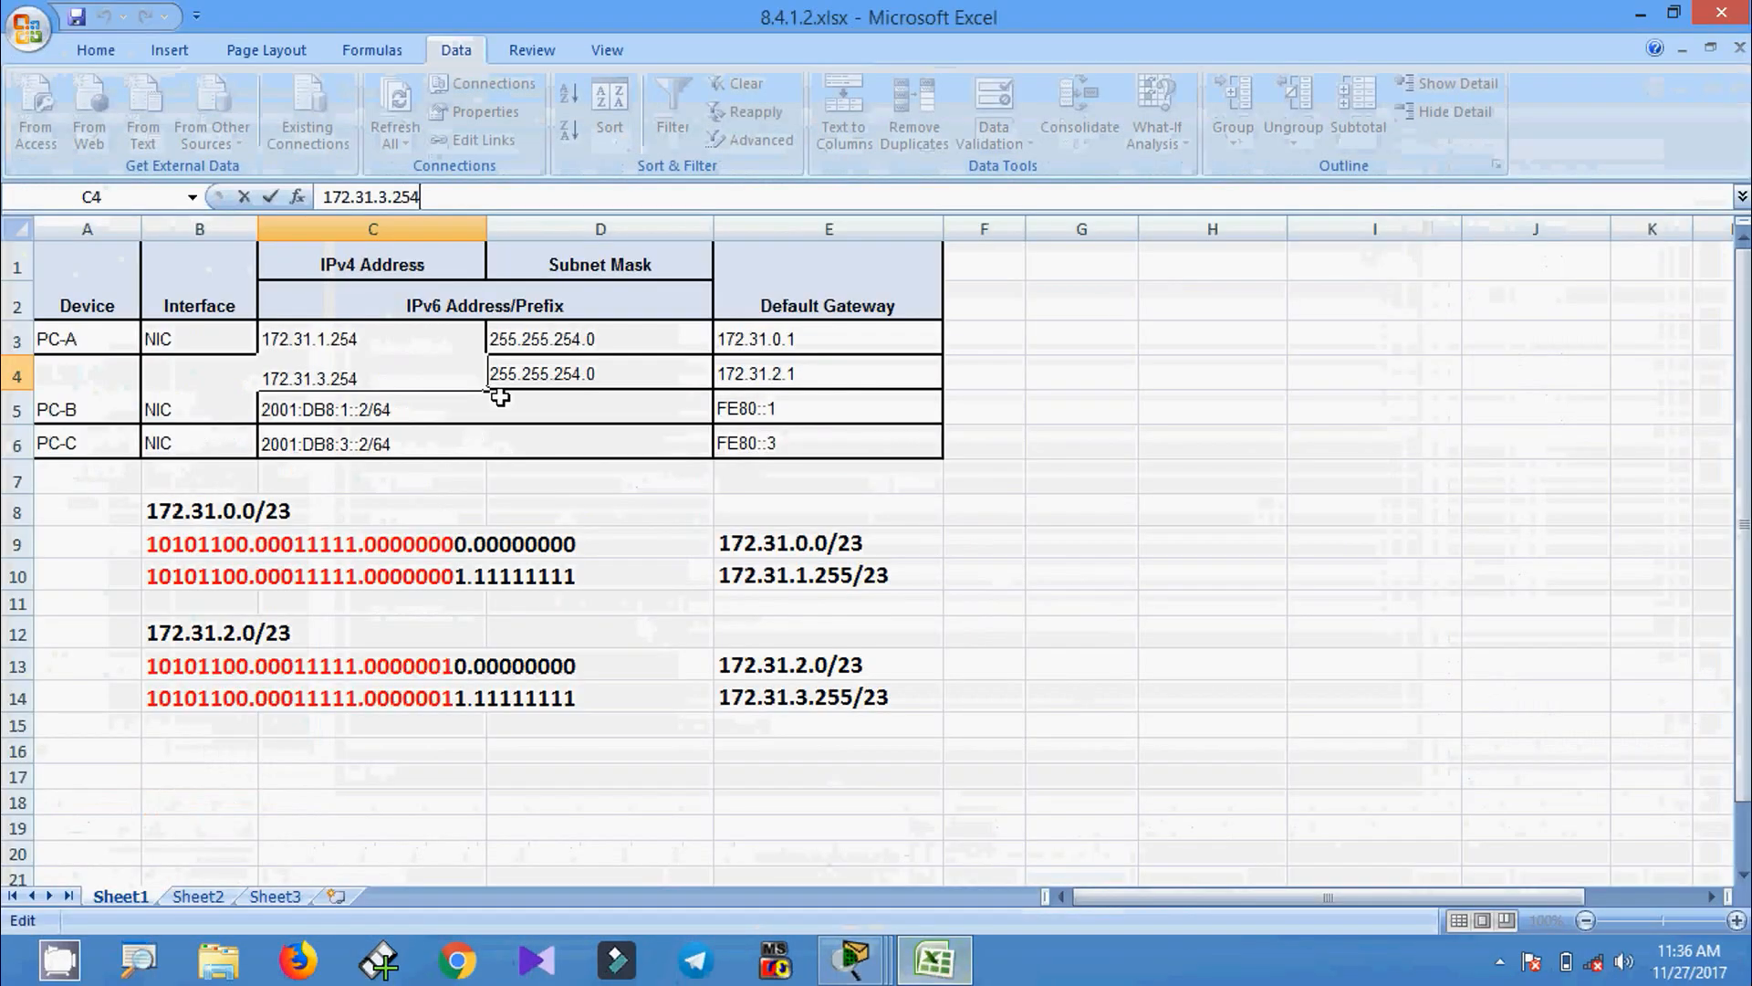
pyautogui.click(391, 401)
pyautogui.click(379, 376)
pyautogui.moveTo(447, 197); pyautogui.dragTo(301, 199)
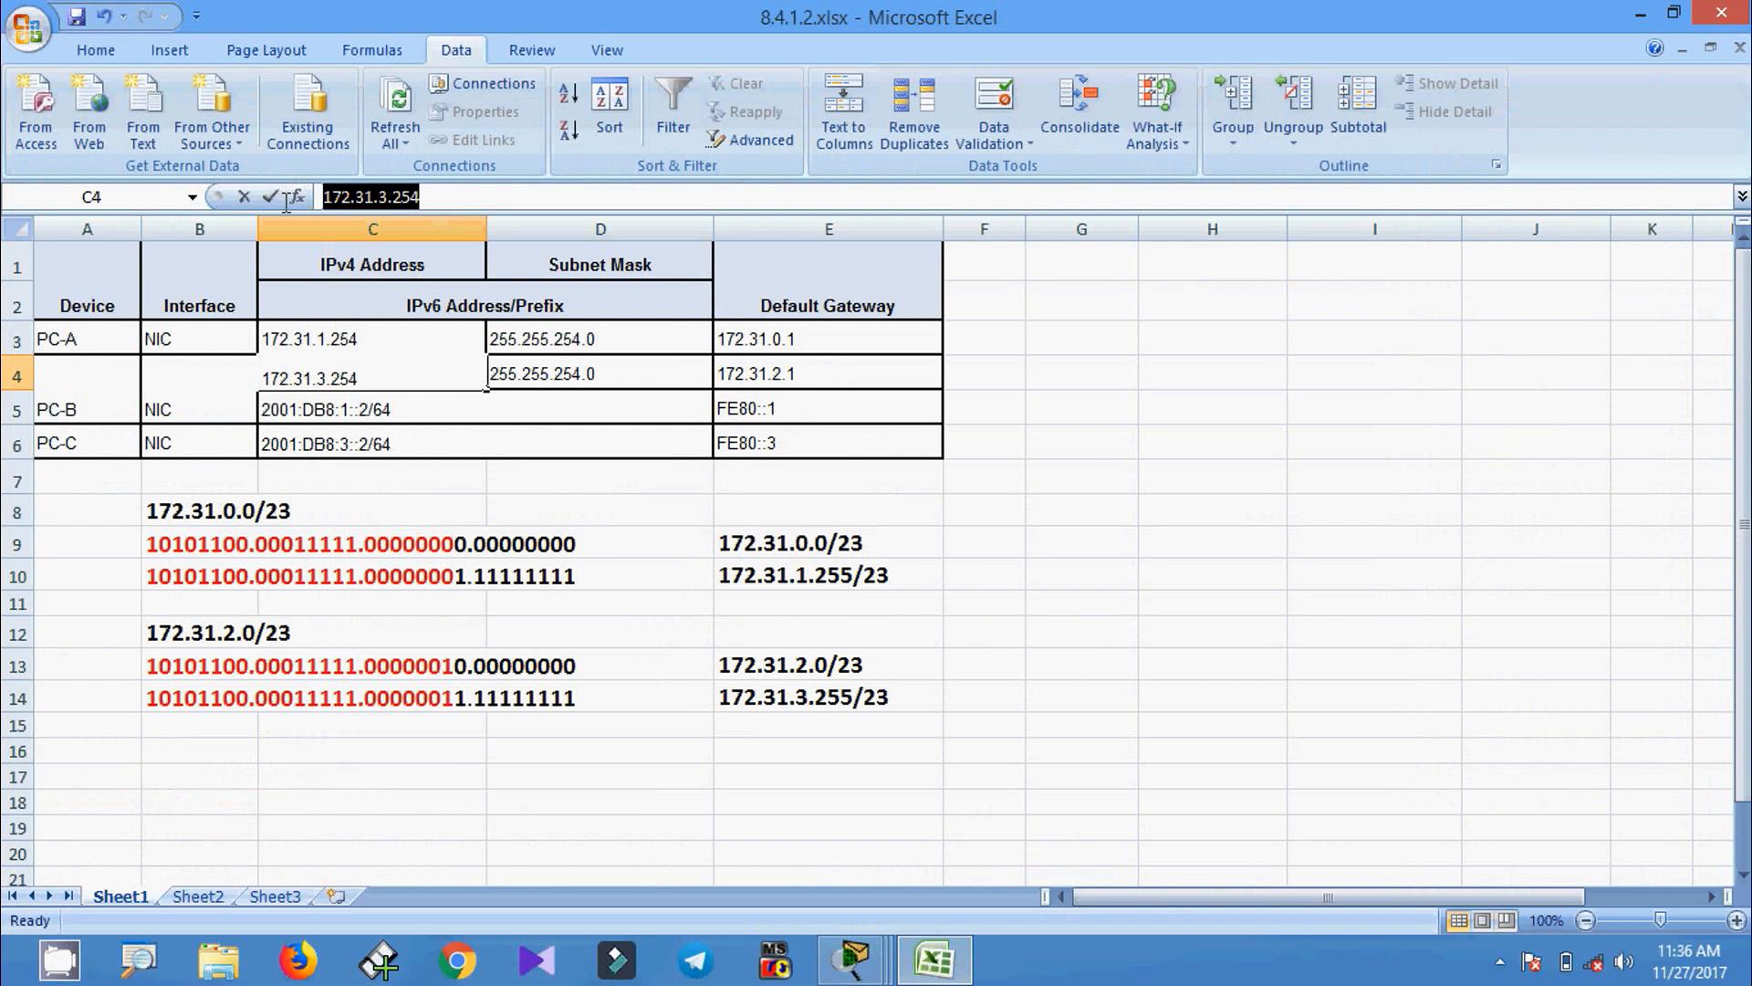
pyautogui.click(1640, 16)
pyautogui.click(747, 316)
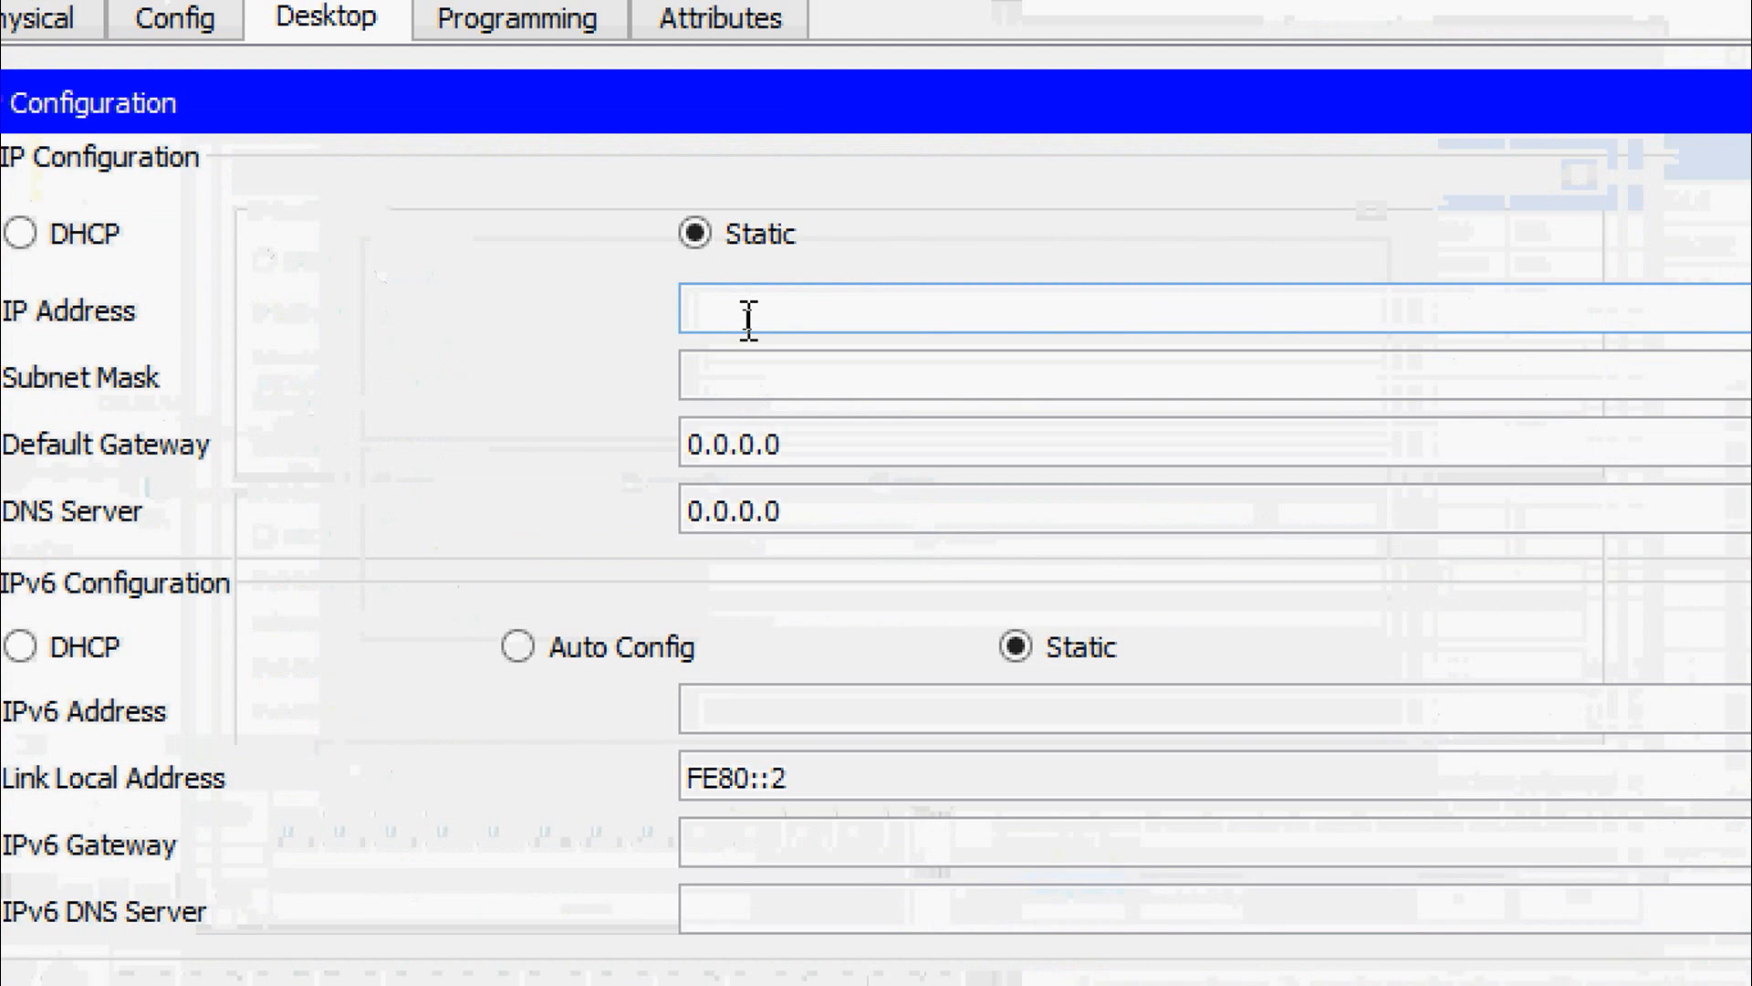
pyautogui.write('172.31.3.254')
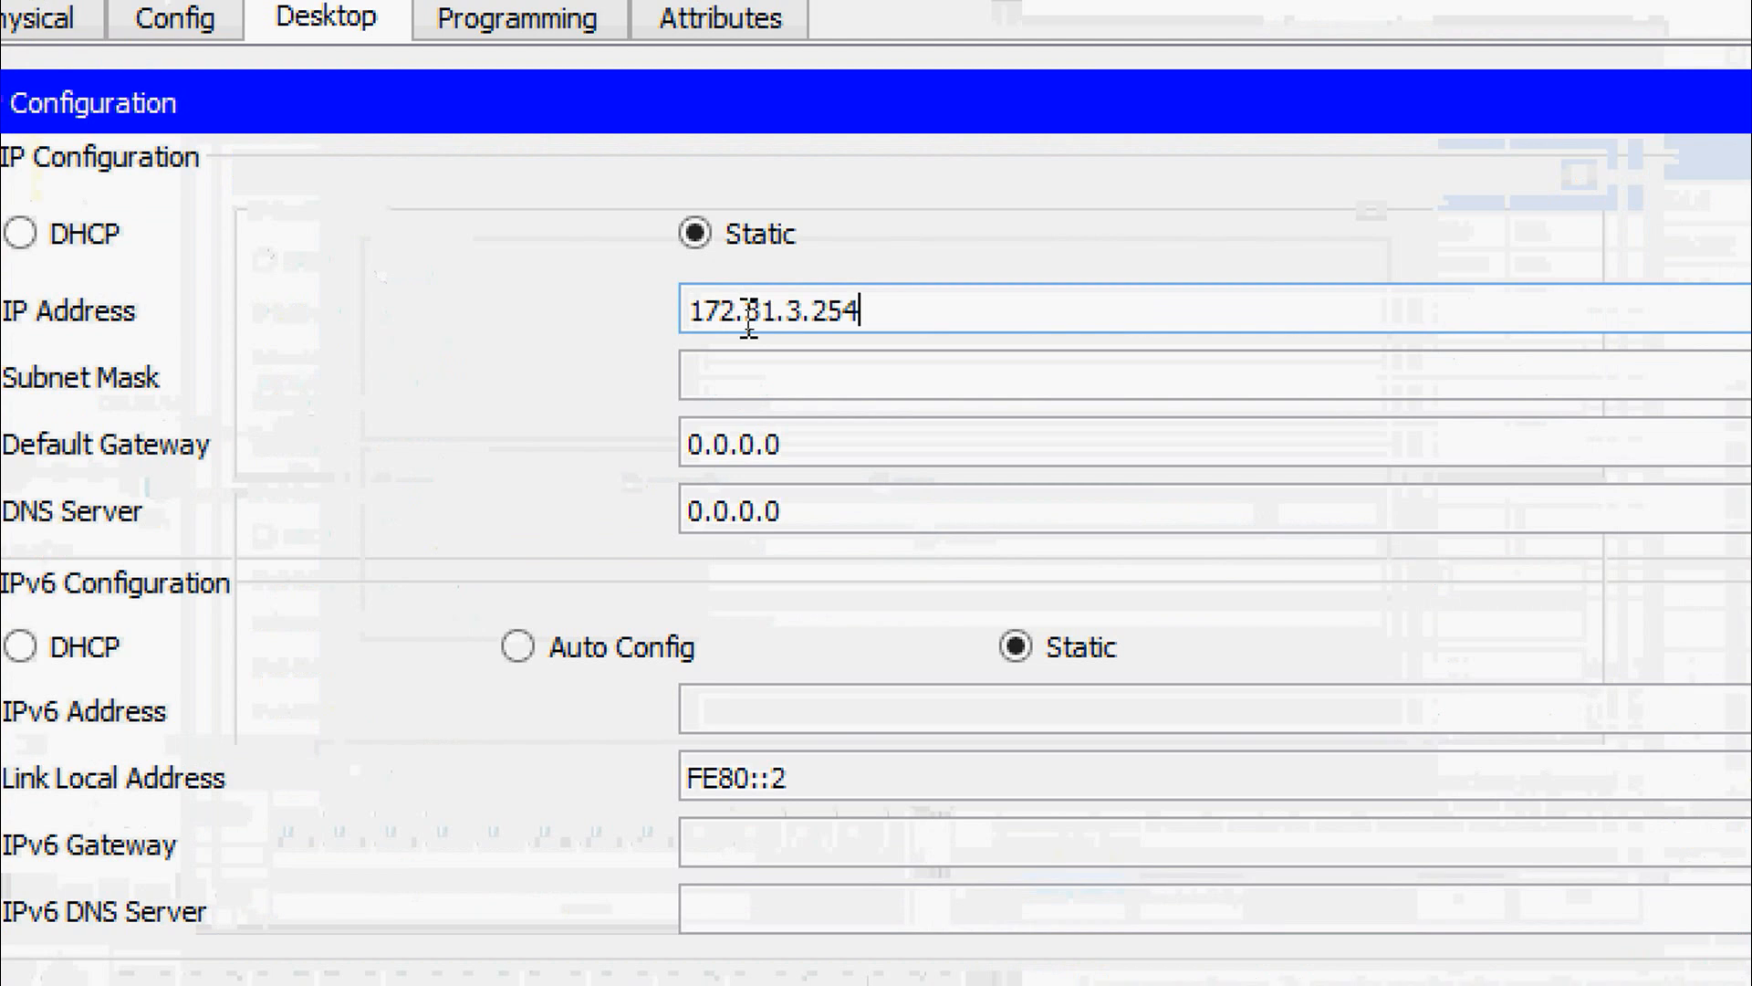
# - Set the subnet mask in PCB's IP Configuration to 255.255.254.0
pyautogui.click(771, 381)
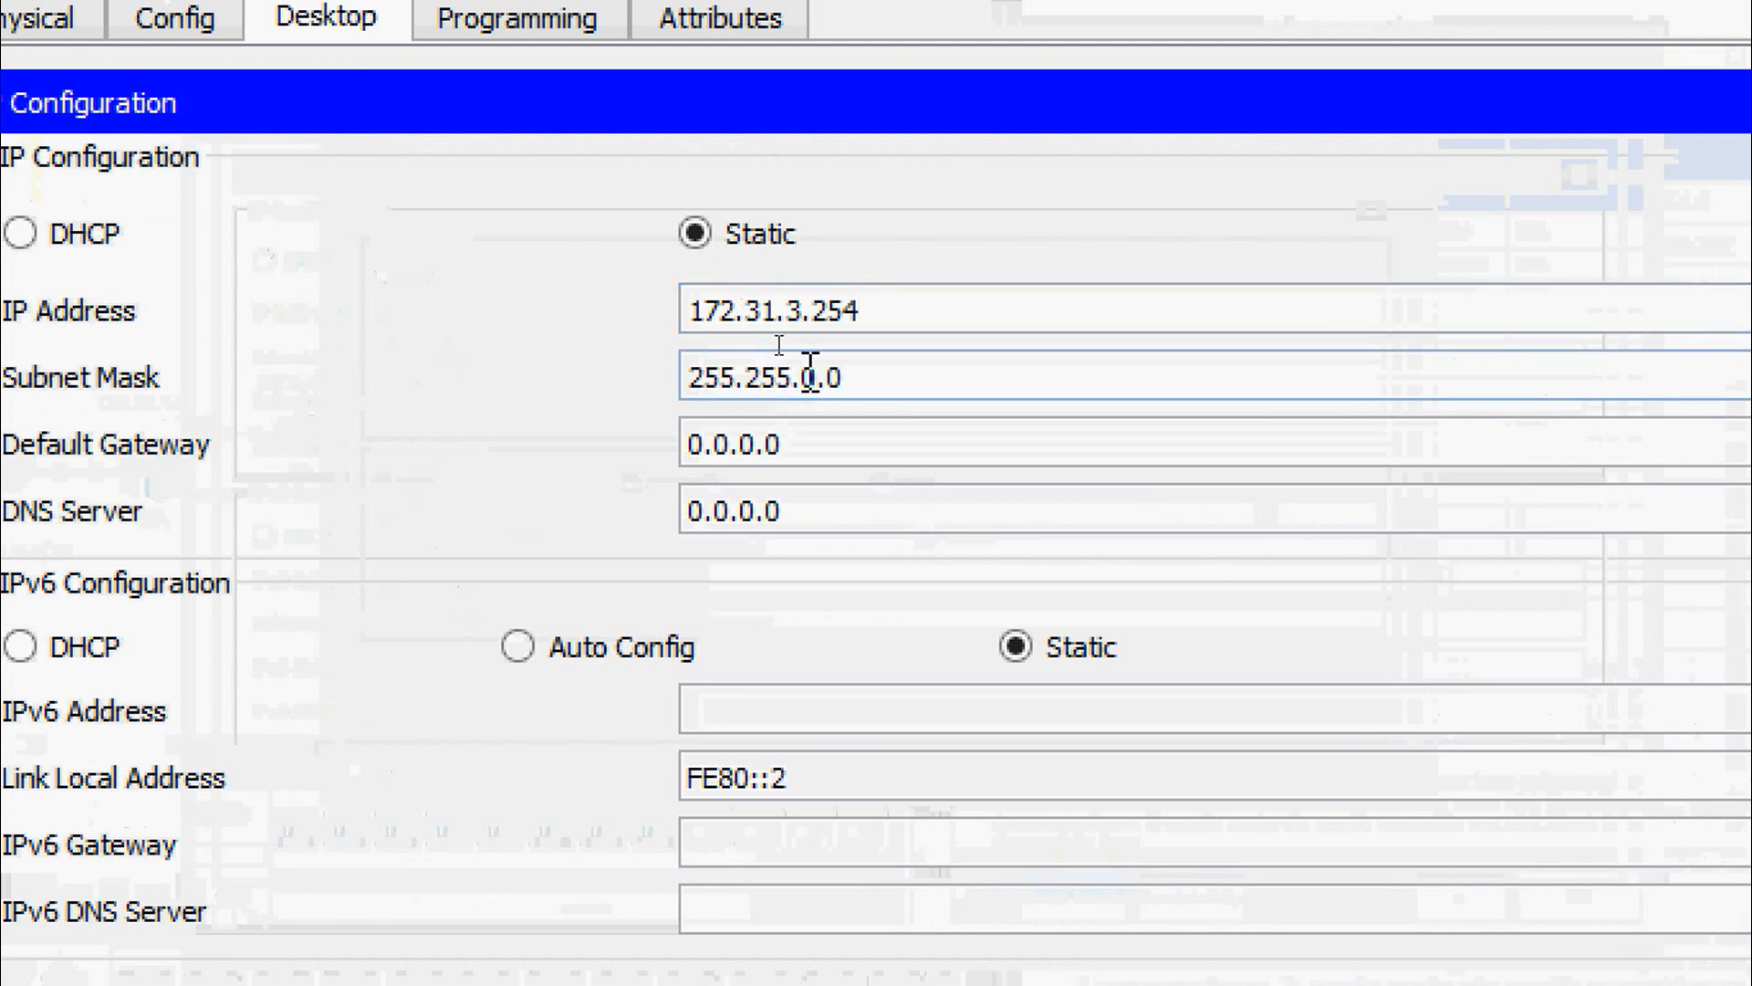
pyautogui.click(810, 377)
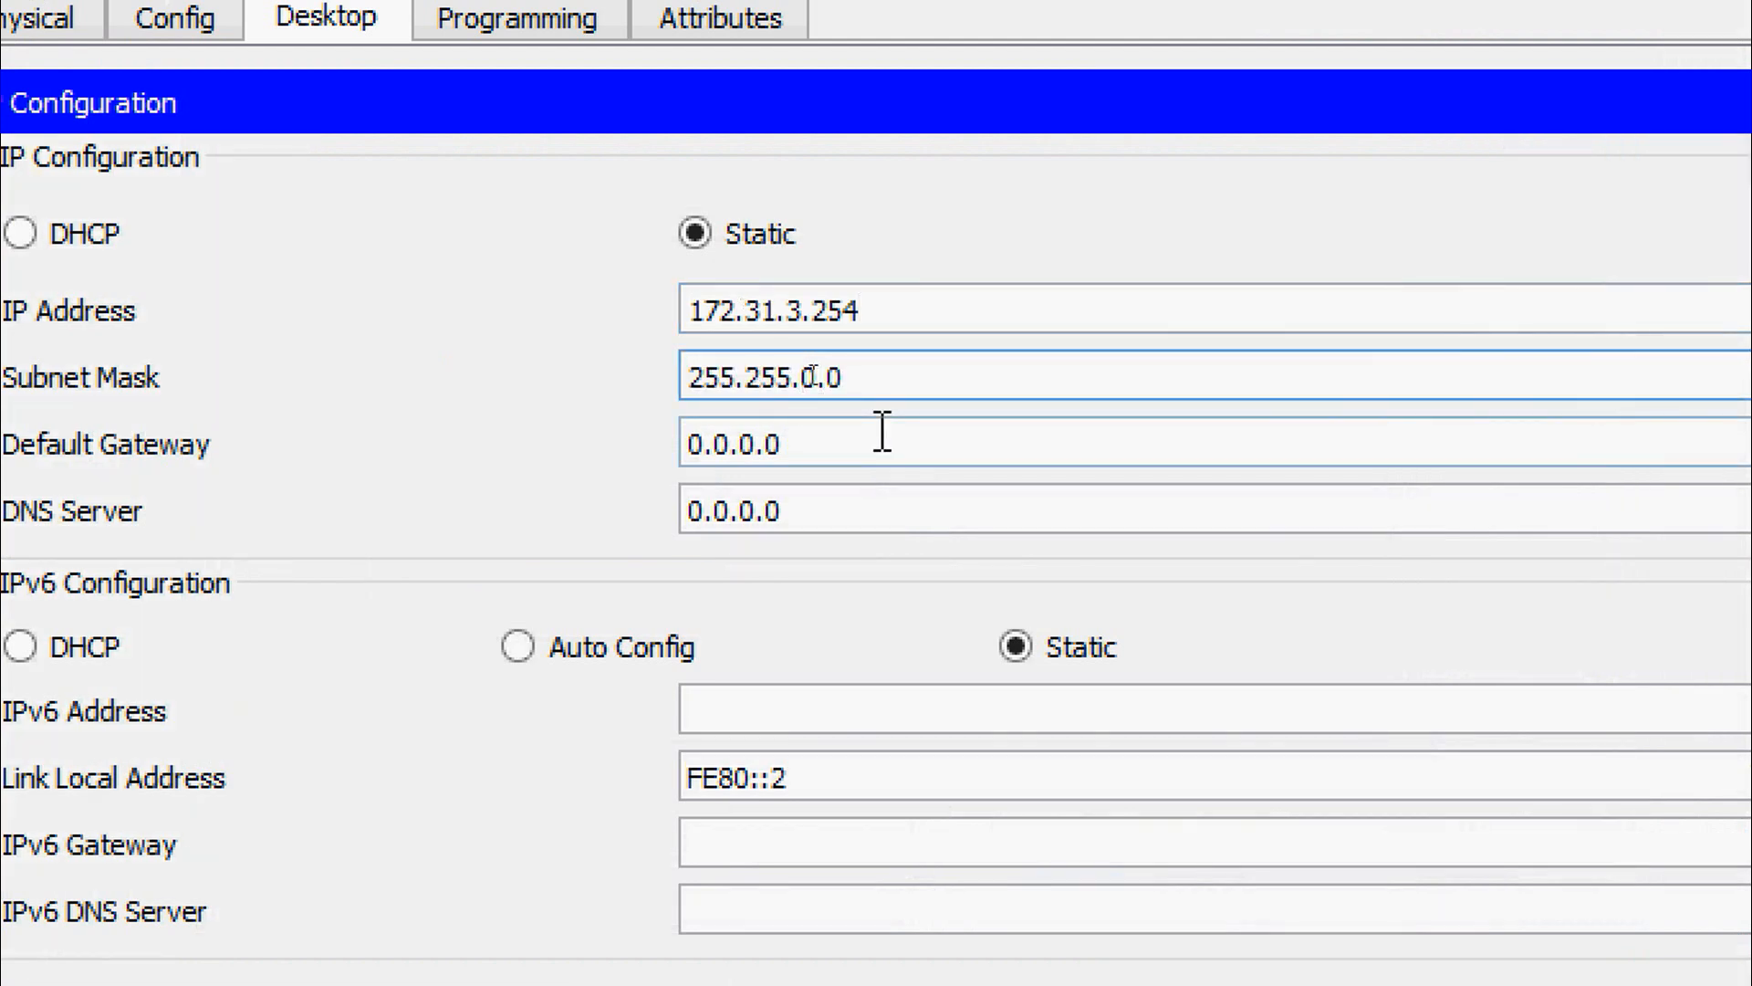
pyautogui.press('BackSpace')
pyautogui.press('Delete')
pyautogui.write('254')
# - Set the IPv4 default gateway in PCB's IP Configuration to 172.31.2.1
pyautogui.click(882, 438)
pyautogui.moveTo(828, 450); pyautogui.dragTo(645, 450)
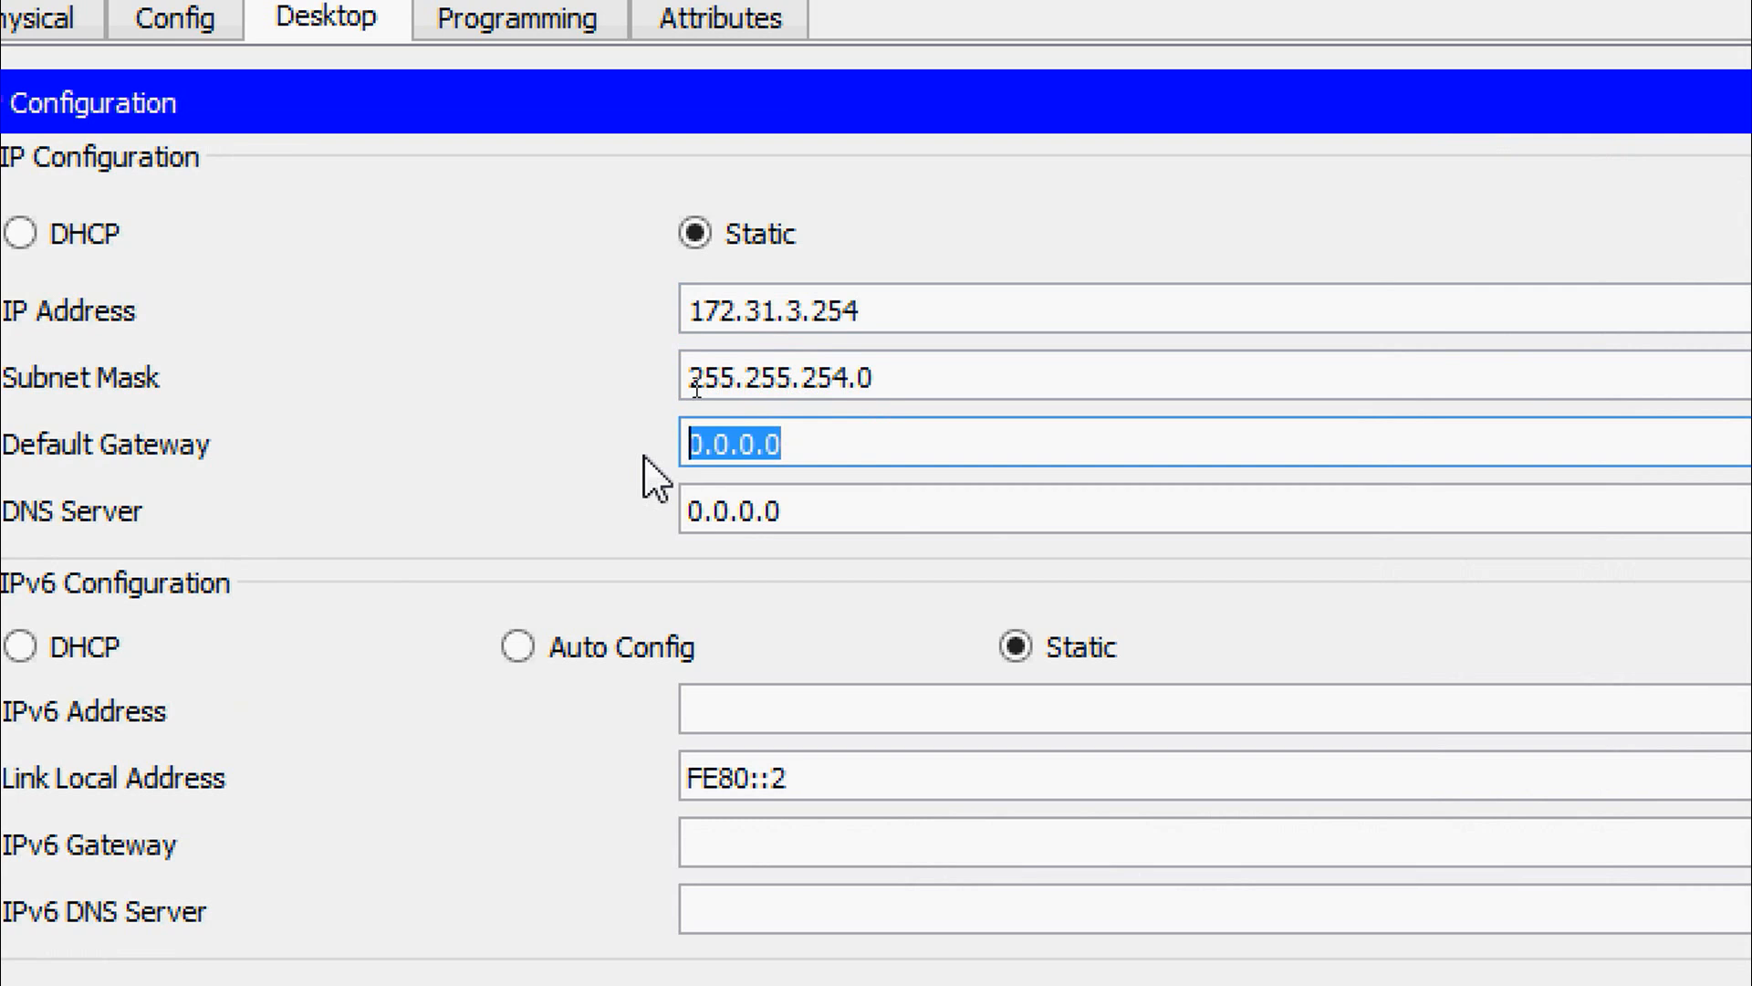
pyautogui.write('172.31')
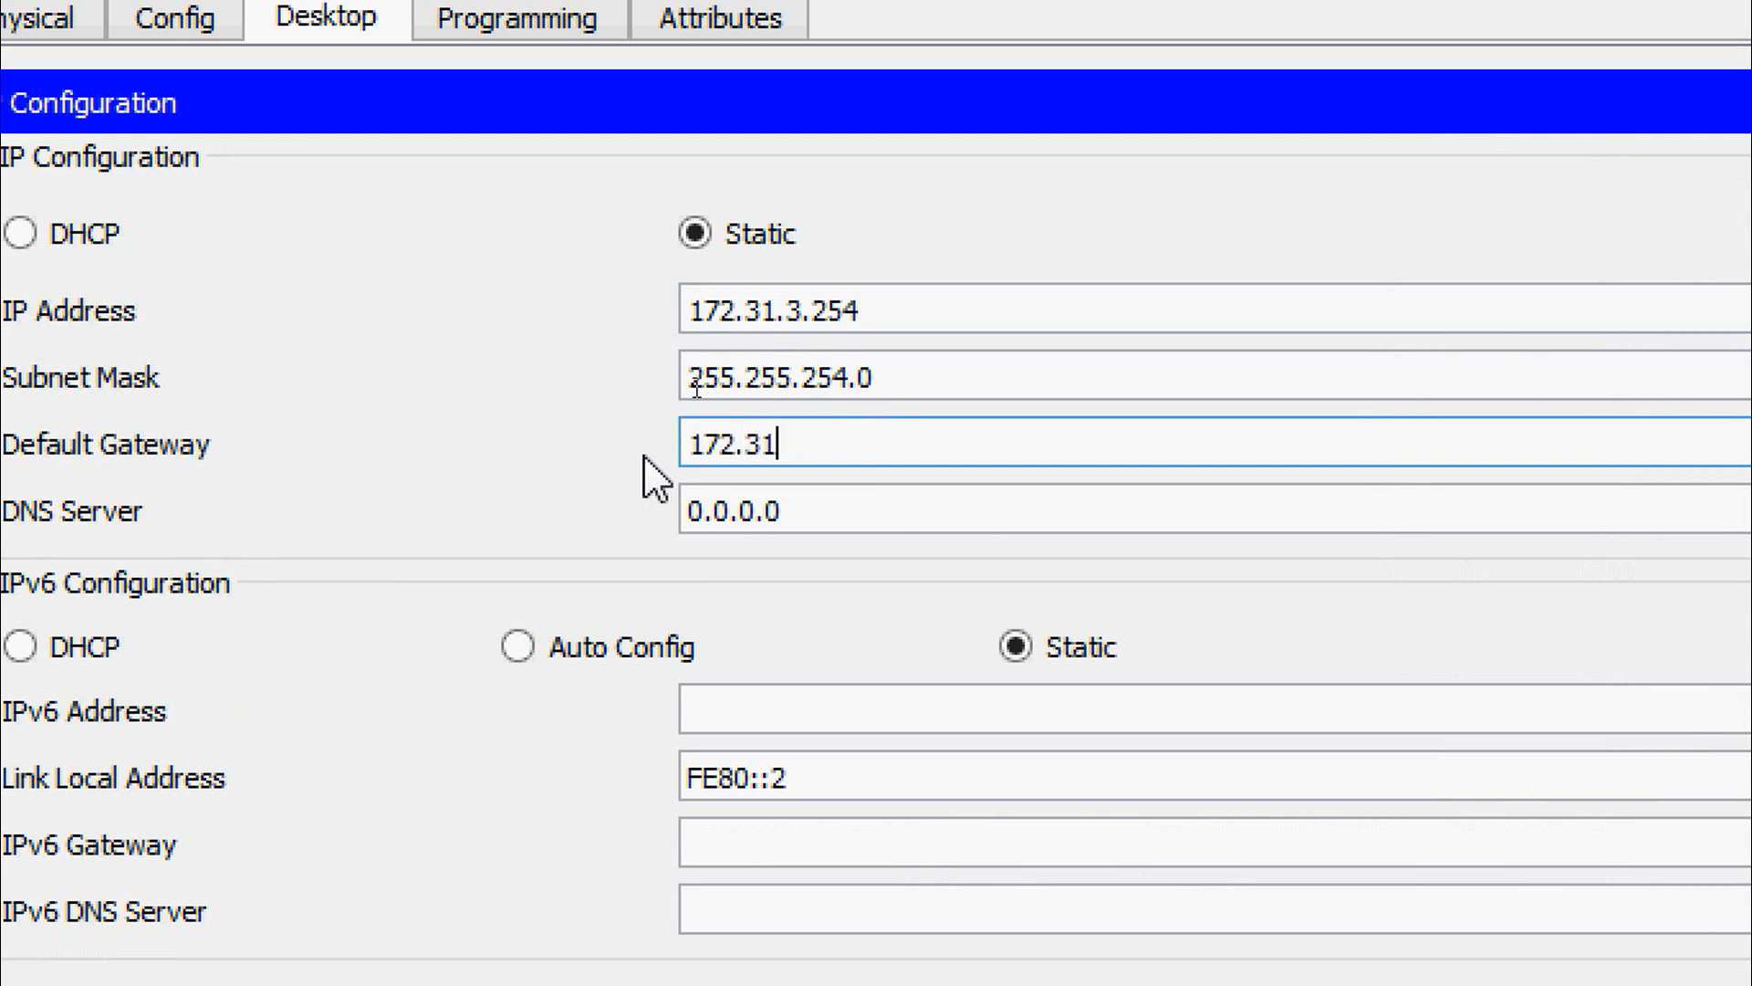
pyautogui.write('.2.1')
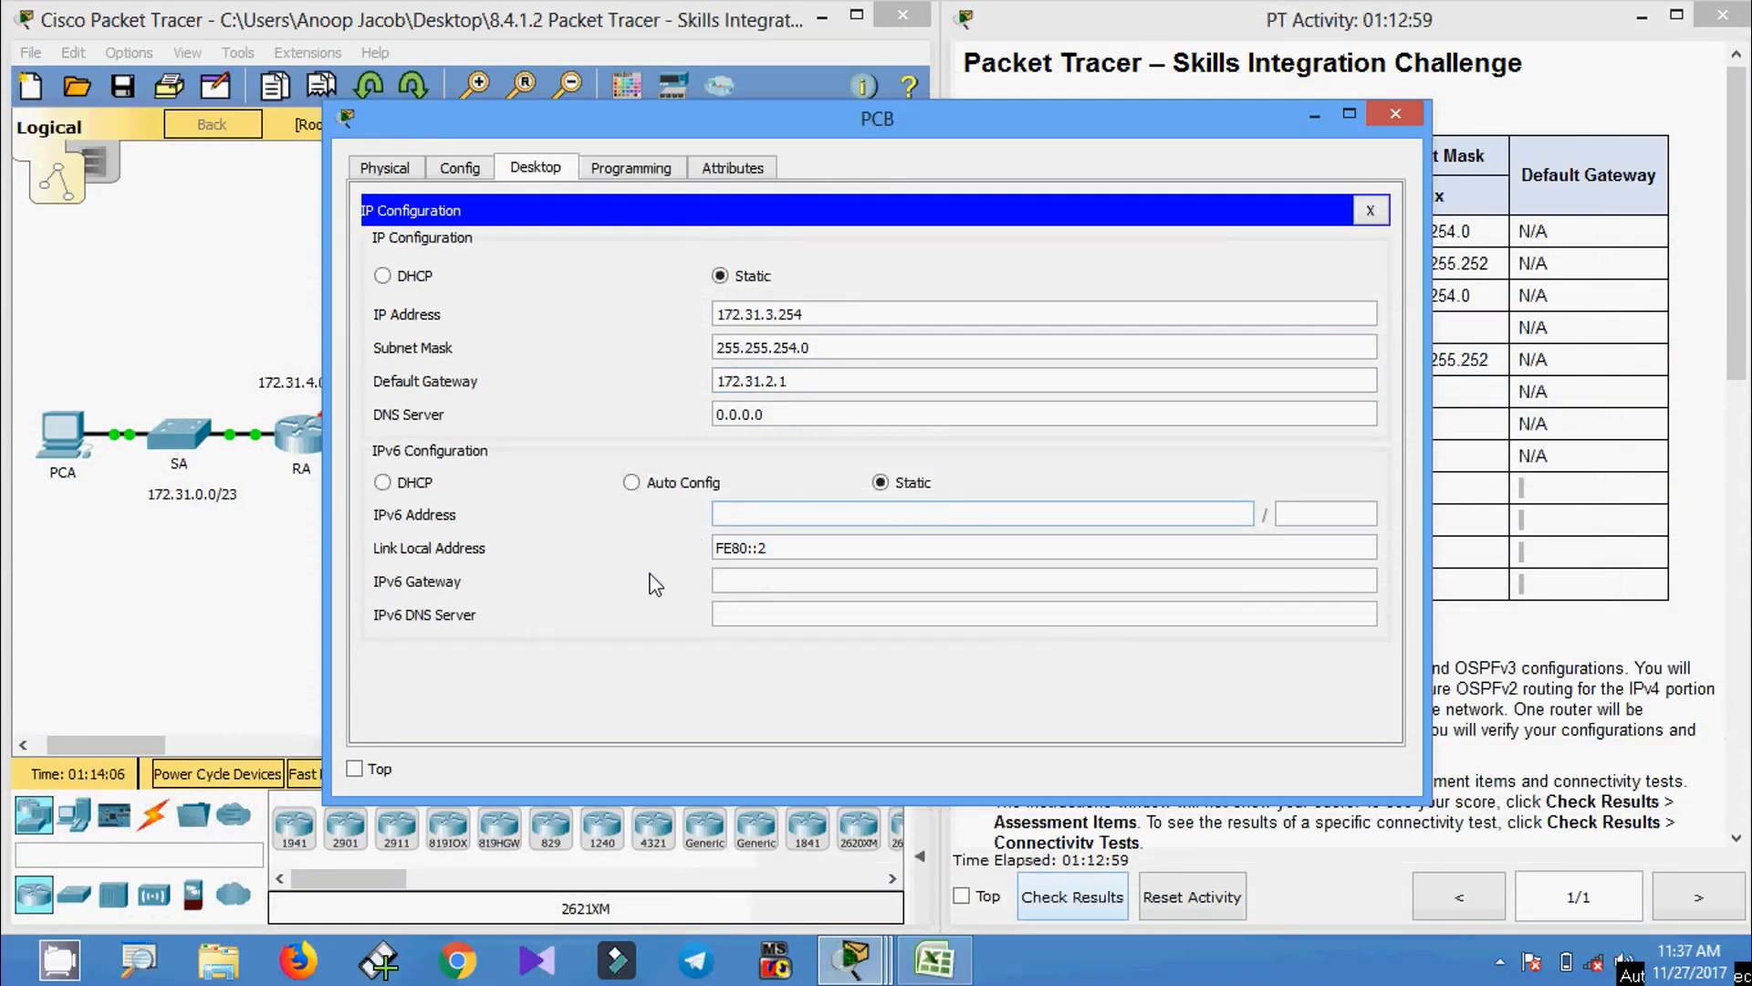
# - Copy PC-B's IPv6 address from cell C5 of the Excel table and set PCB's IPv6 address to 2001:DB8:1::2 with prefix length 64
pyautogui.click(933, 958)
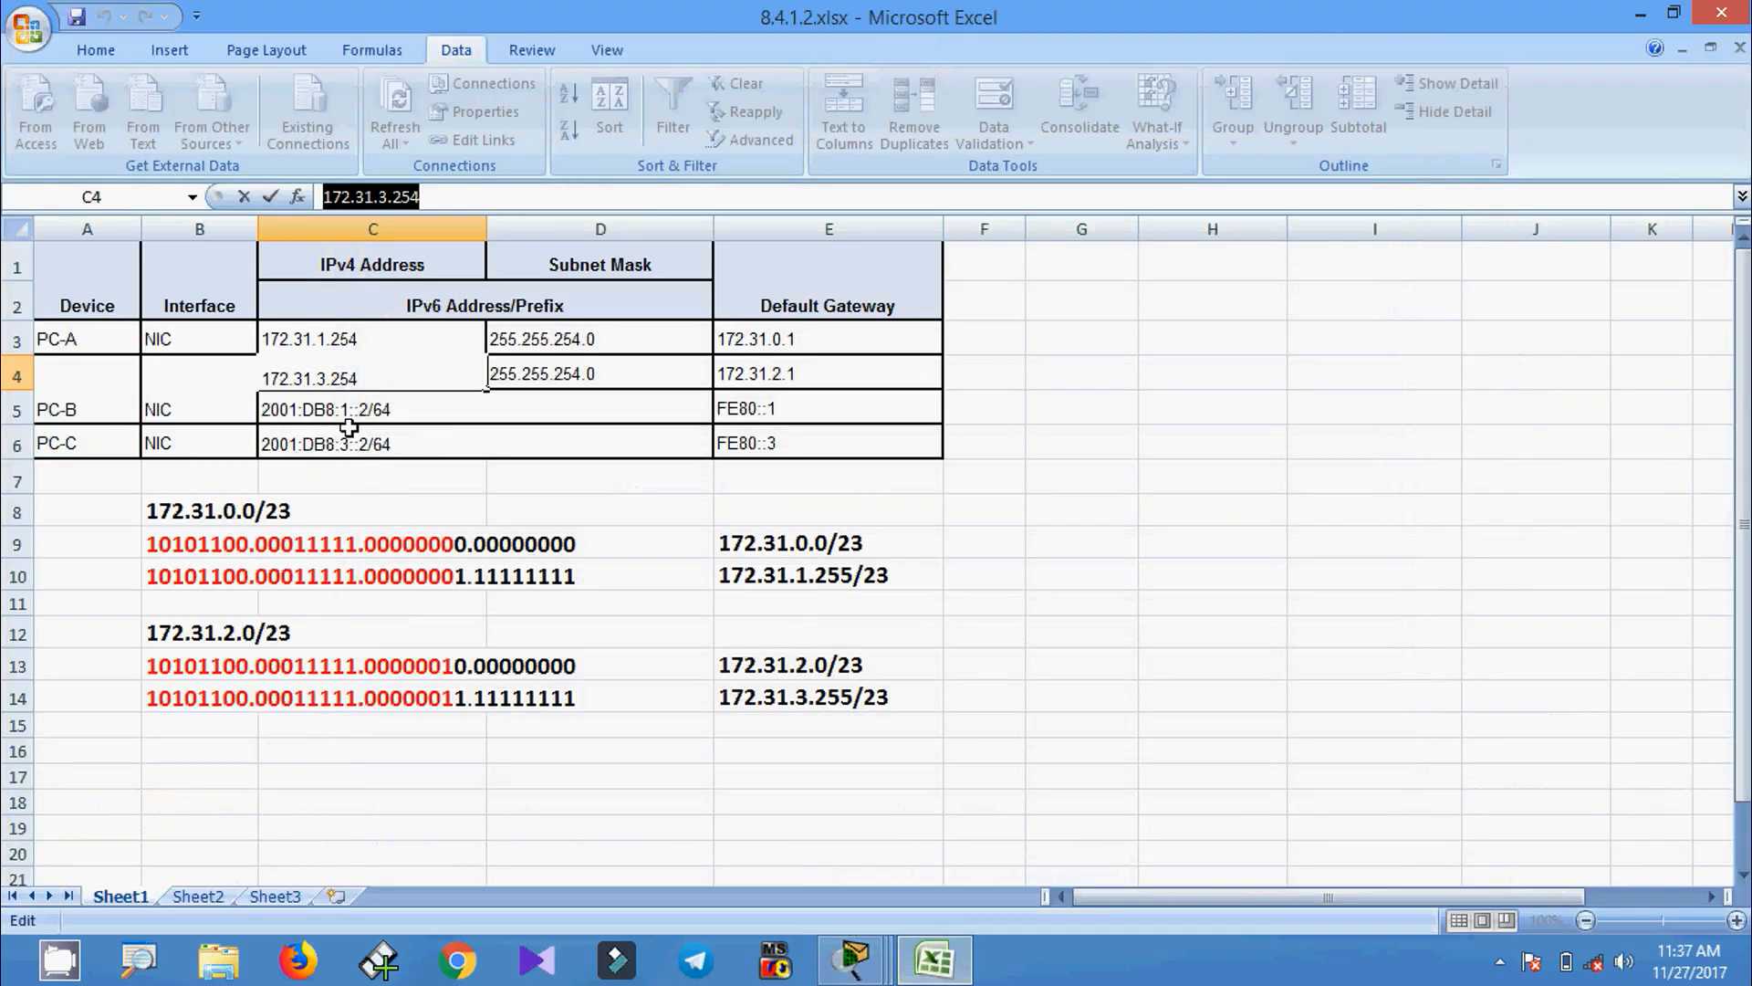
pyautogui.click(352, 416)
pyautogui.moveTo(461, 196); pyautogui.dragTo(272, 199)
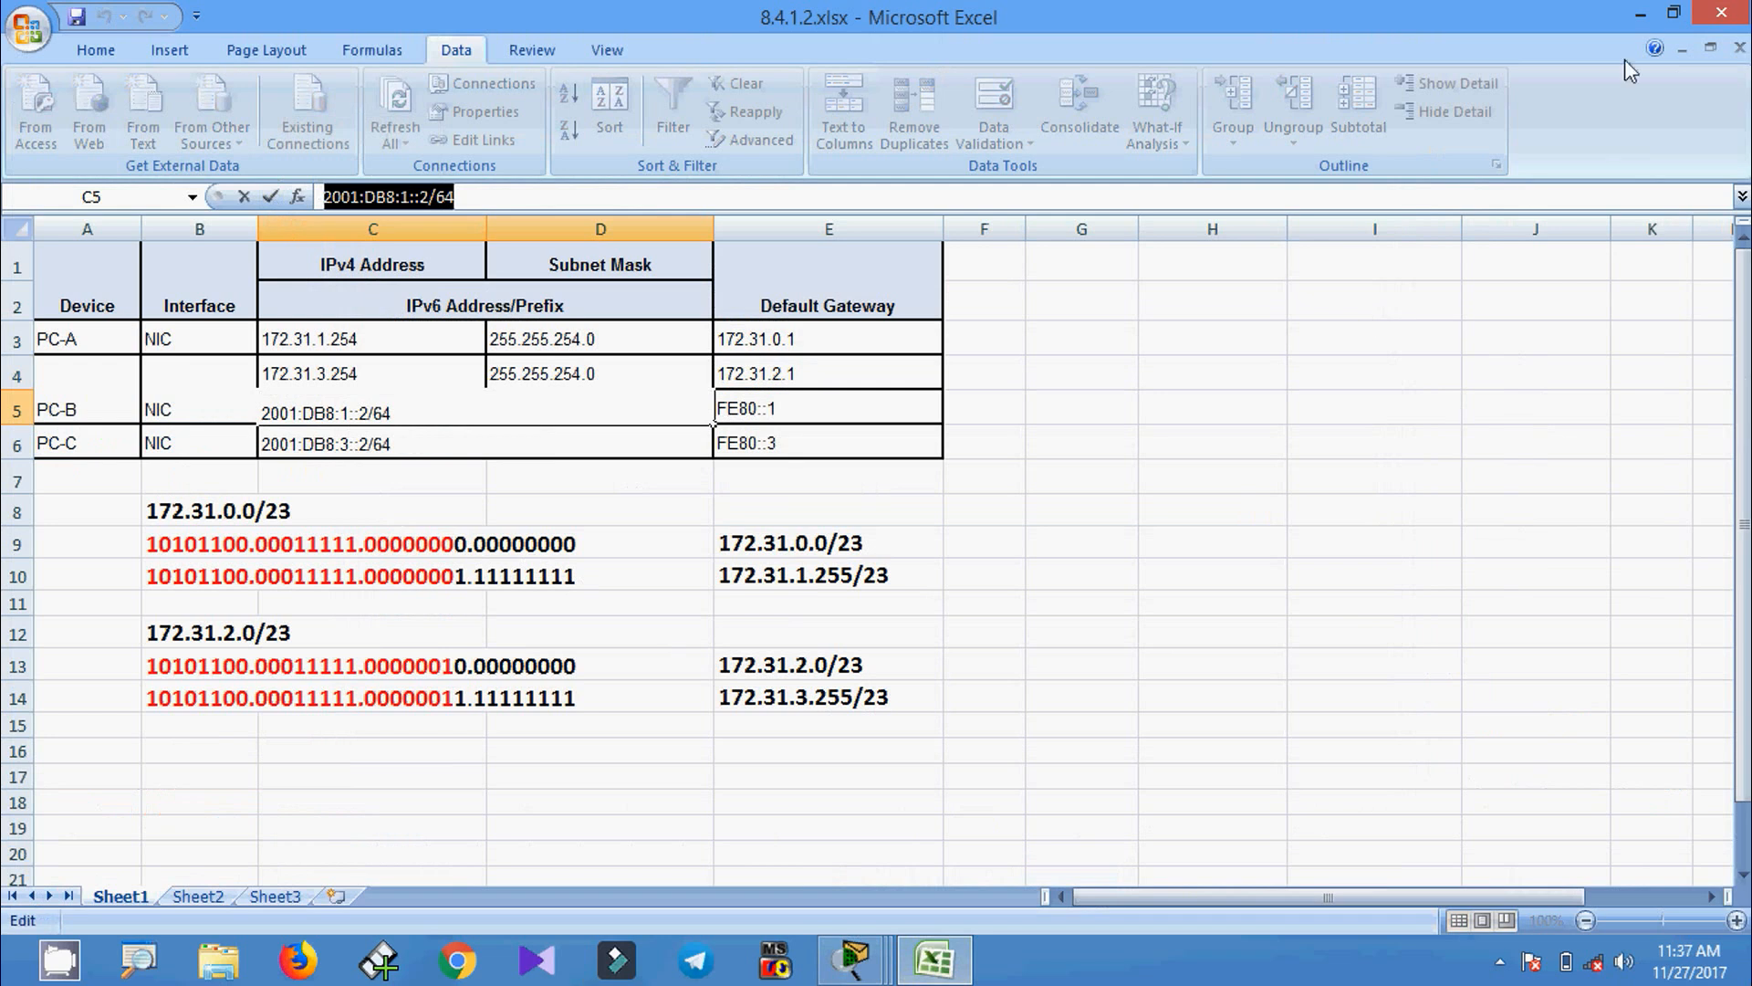
pyautogui.click(1640, 15)
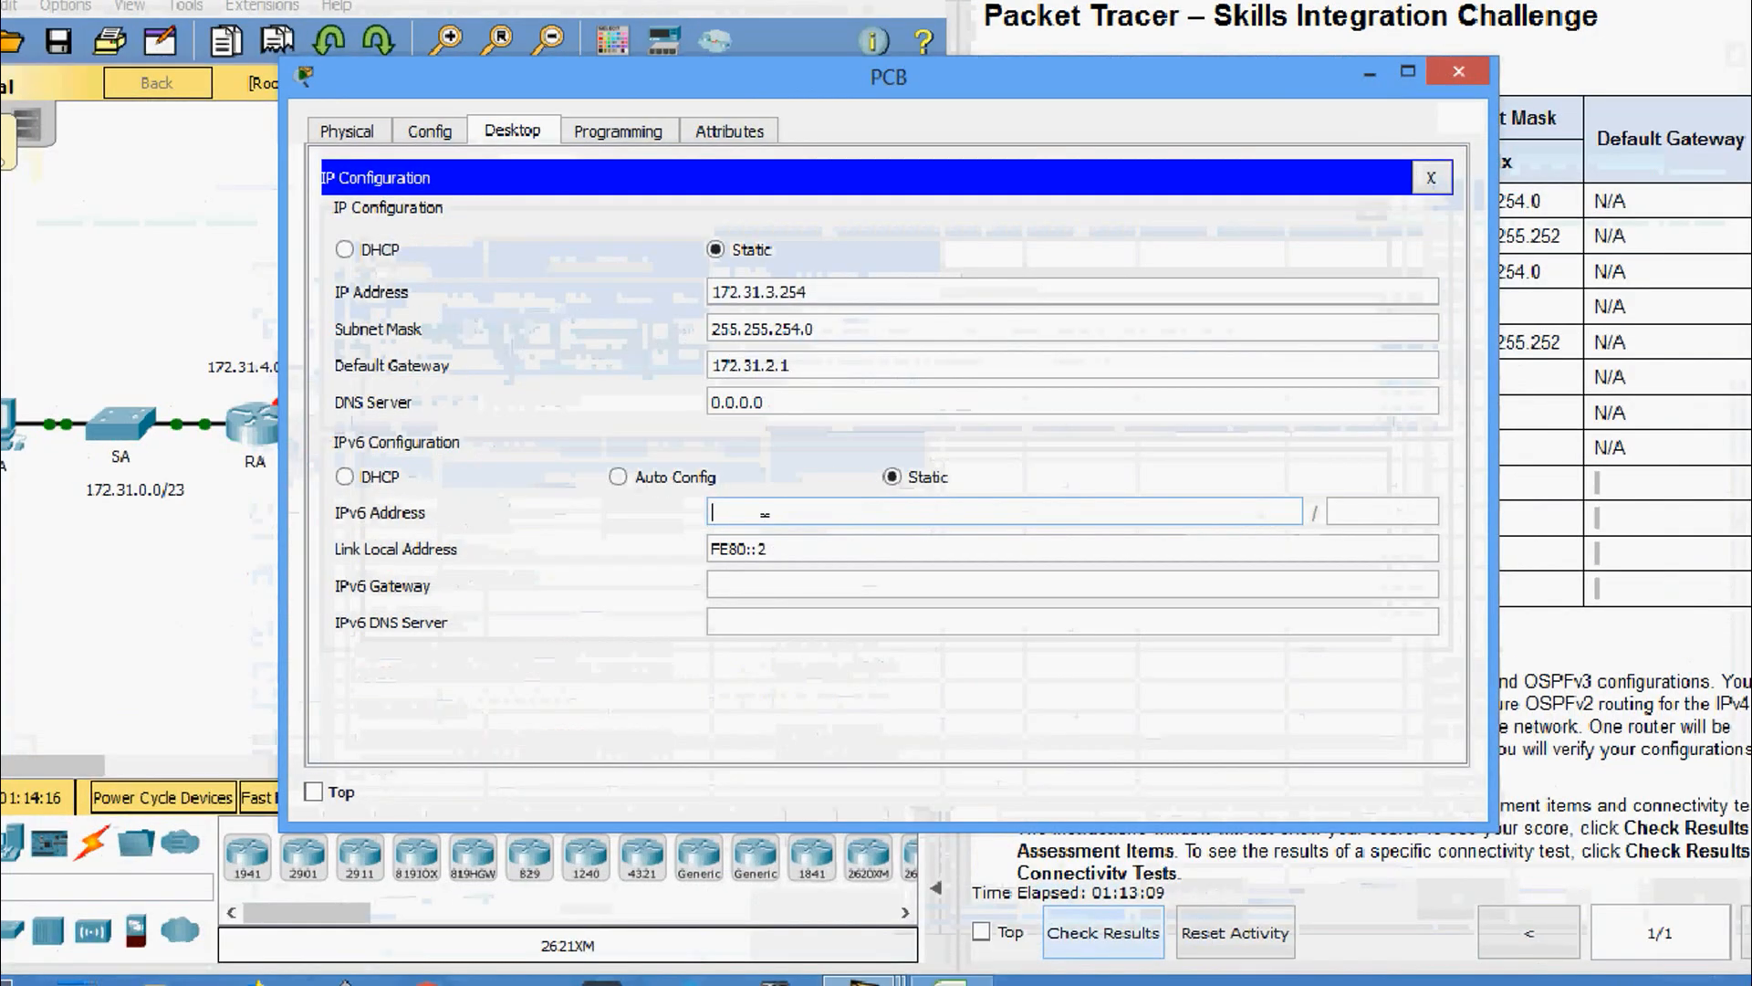
pyautogui.hotkey('ctrl', 'v')
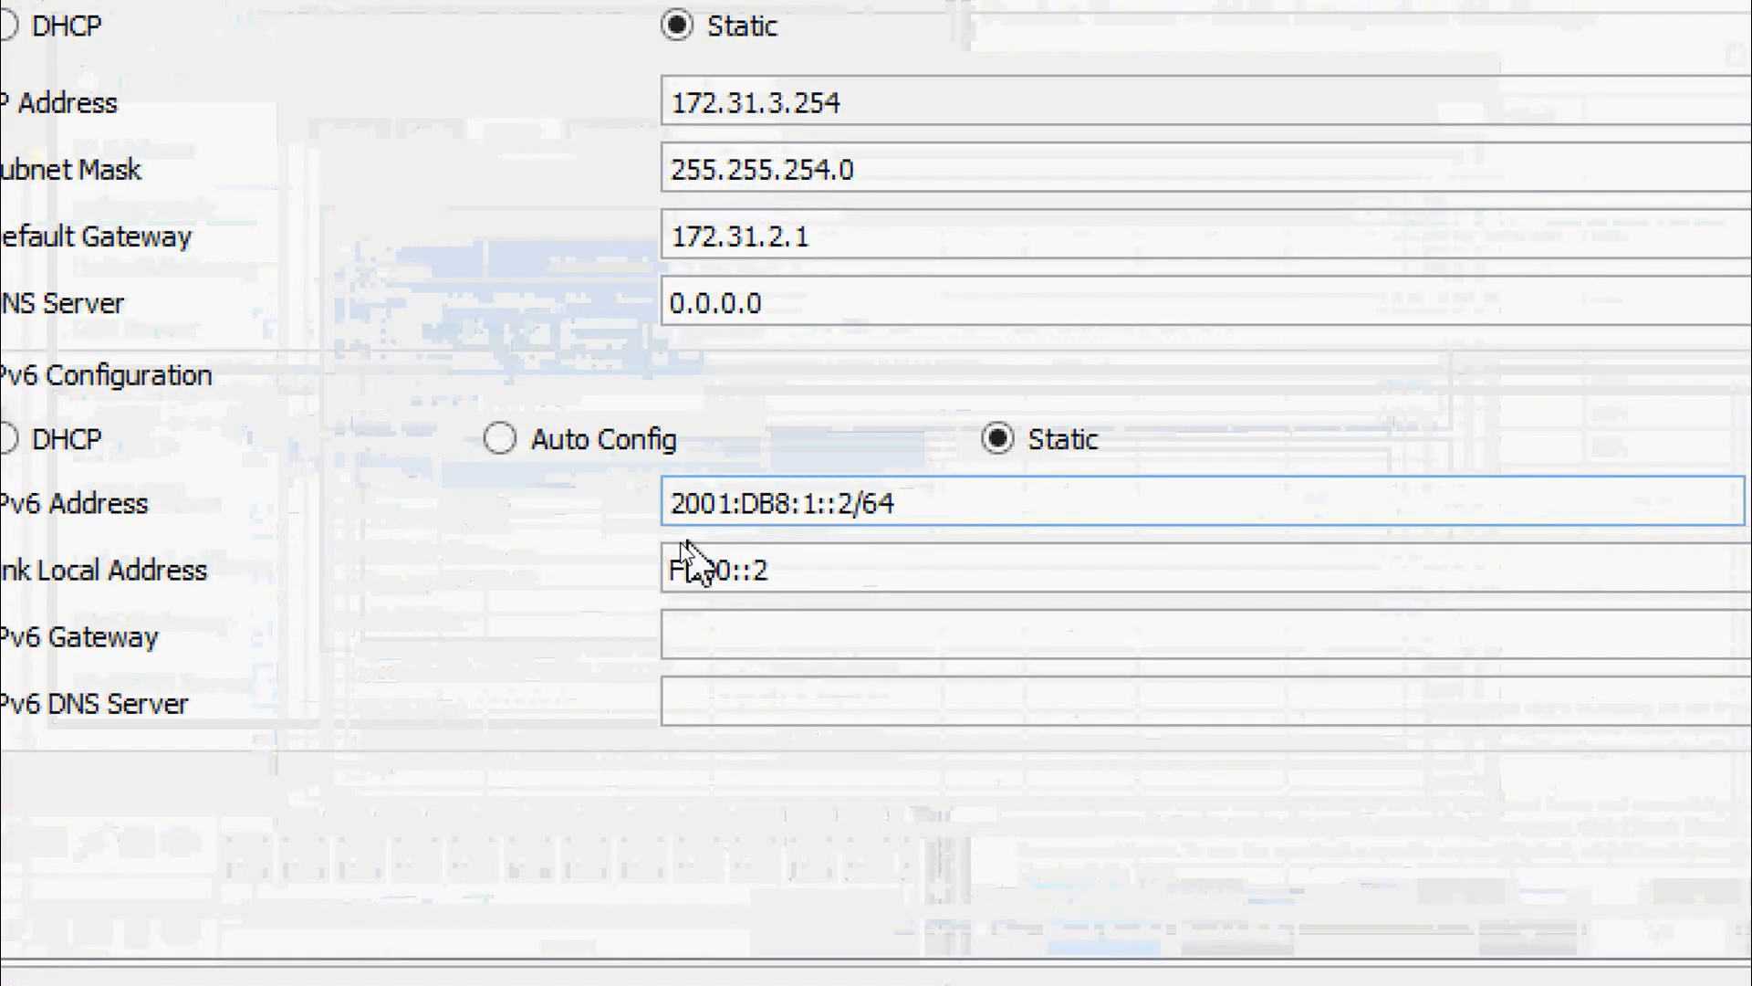
pyautogui.press('BackSpace')
pyautogui.press('BackSpace')
pyautogui.press('BackSpace')
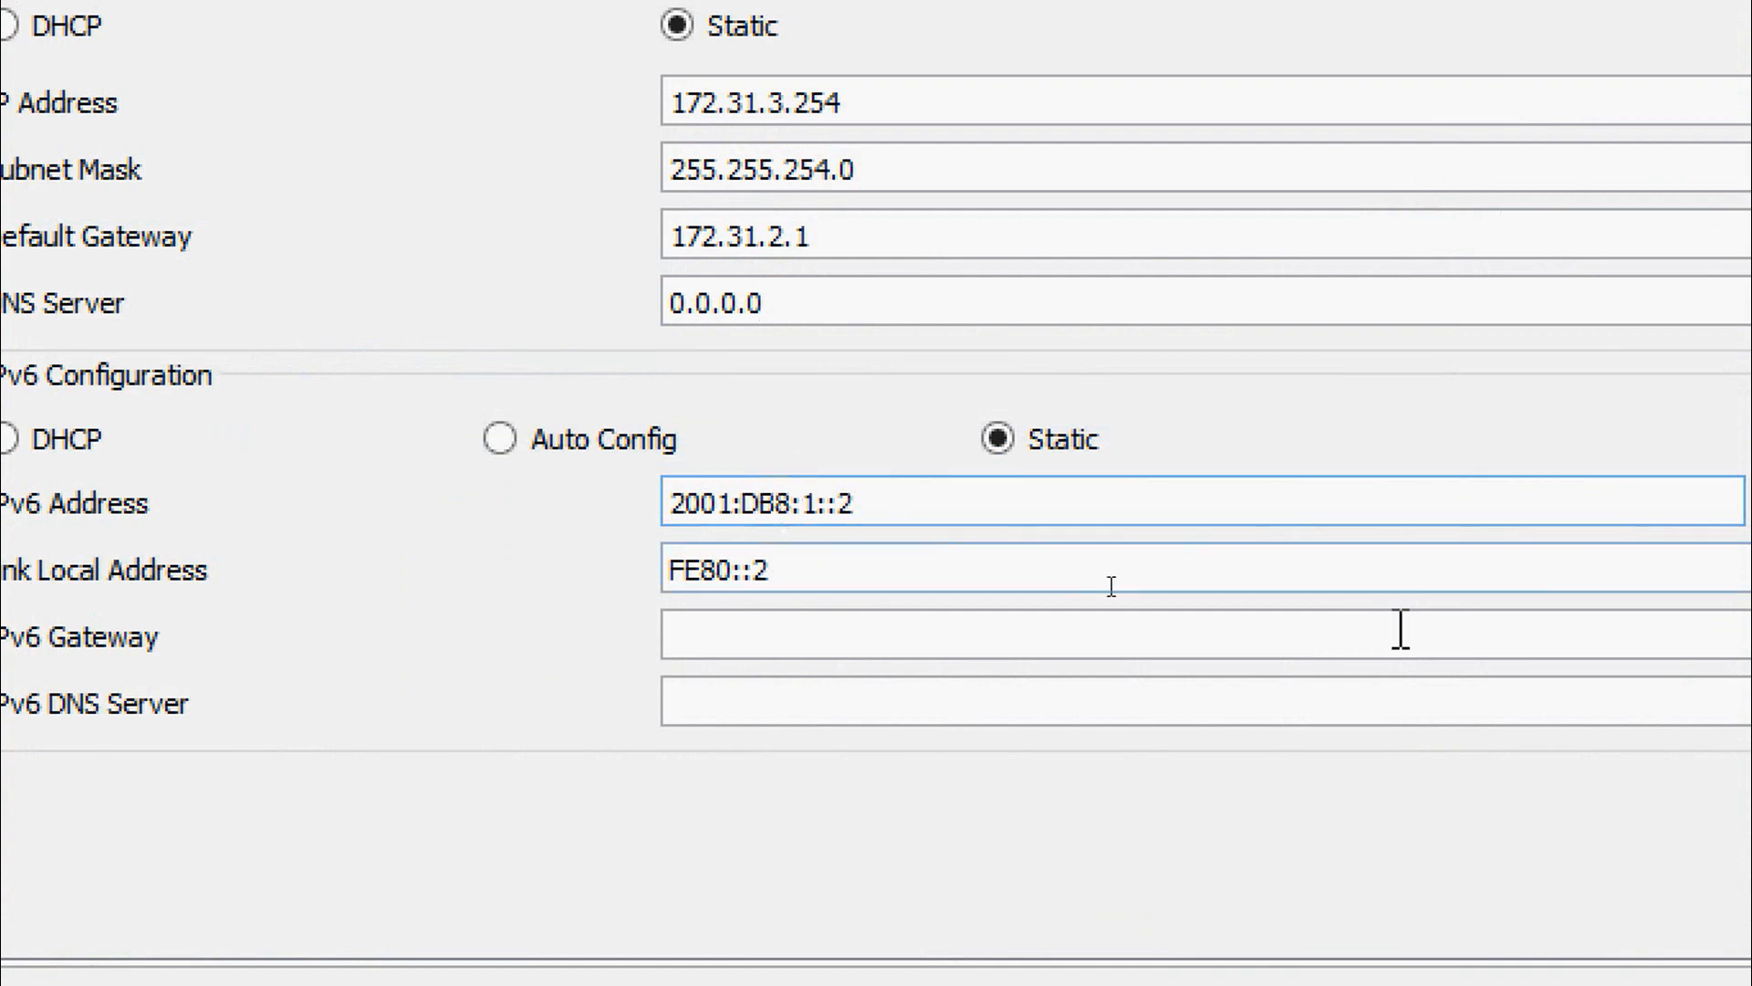
pyautogui.press('Tab')
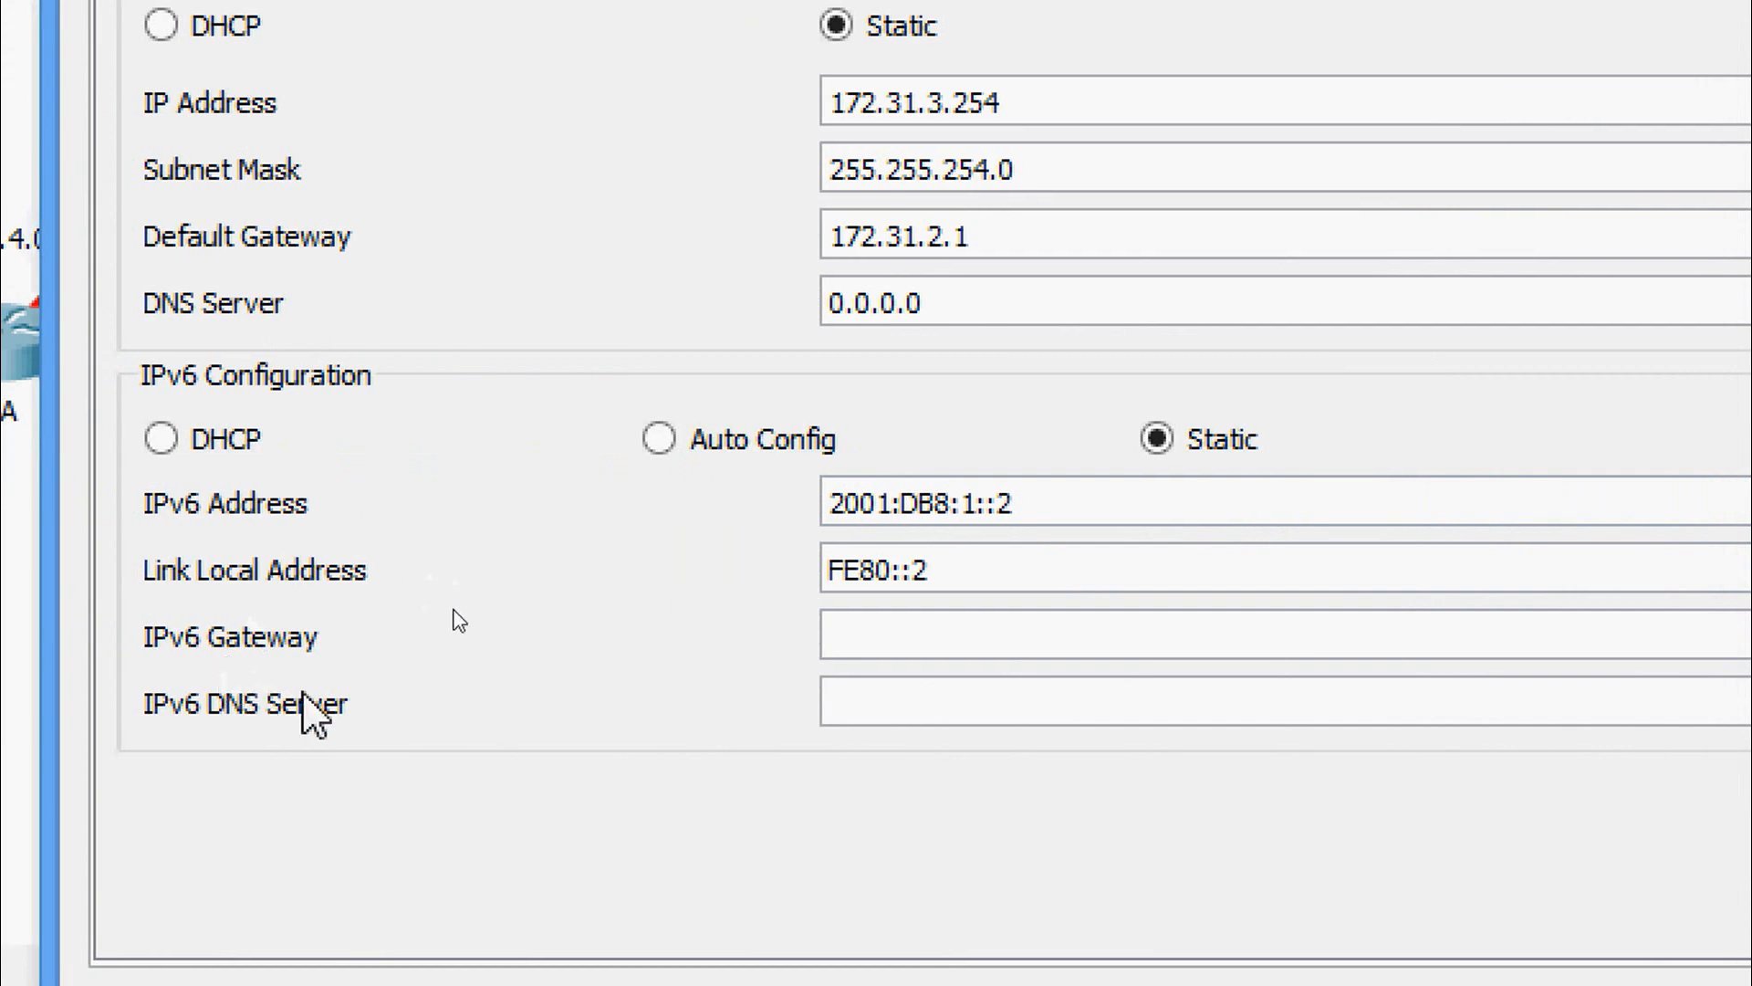
# - Set PCB's IPv6 gateway to FE80::1 and close the PCB window
pyautogui.click(997, 648)
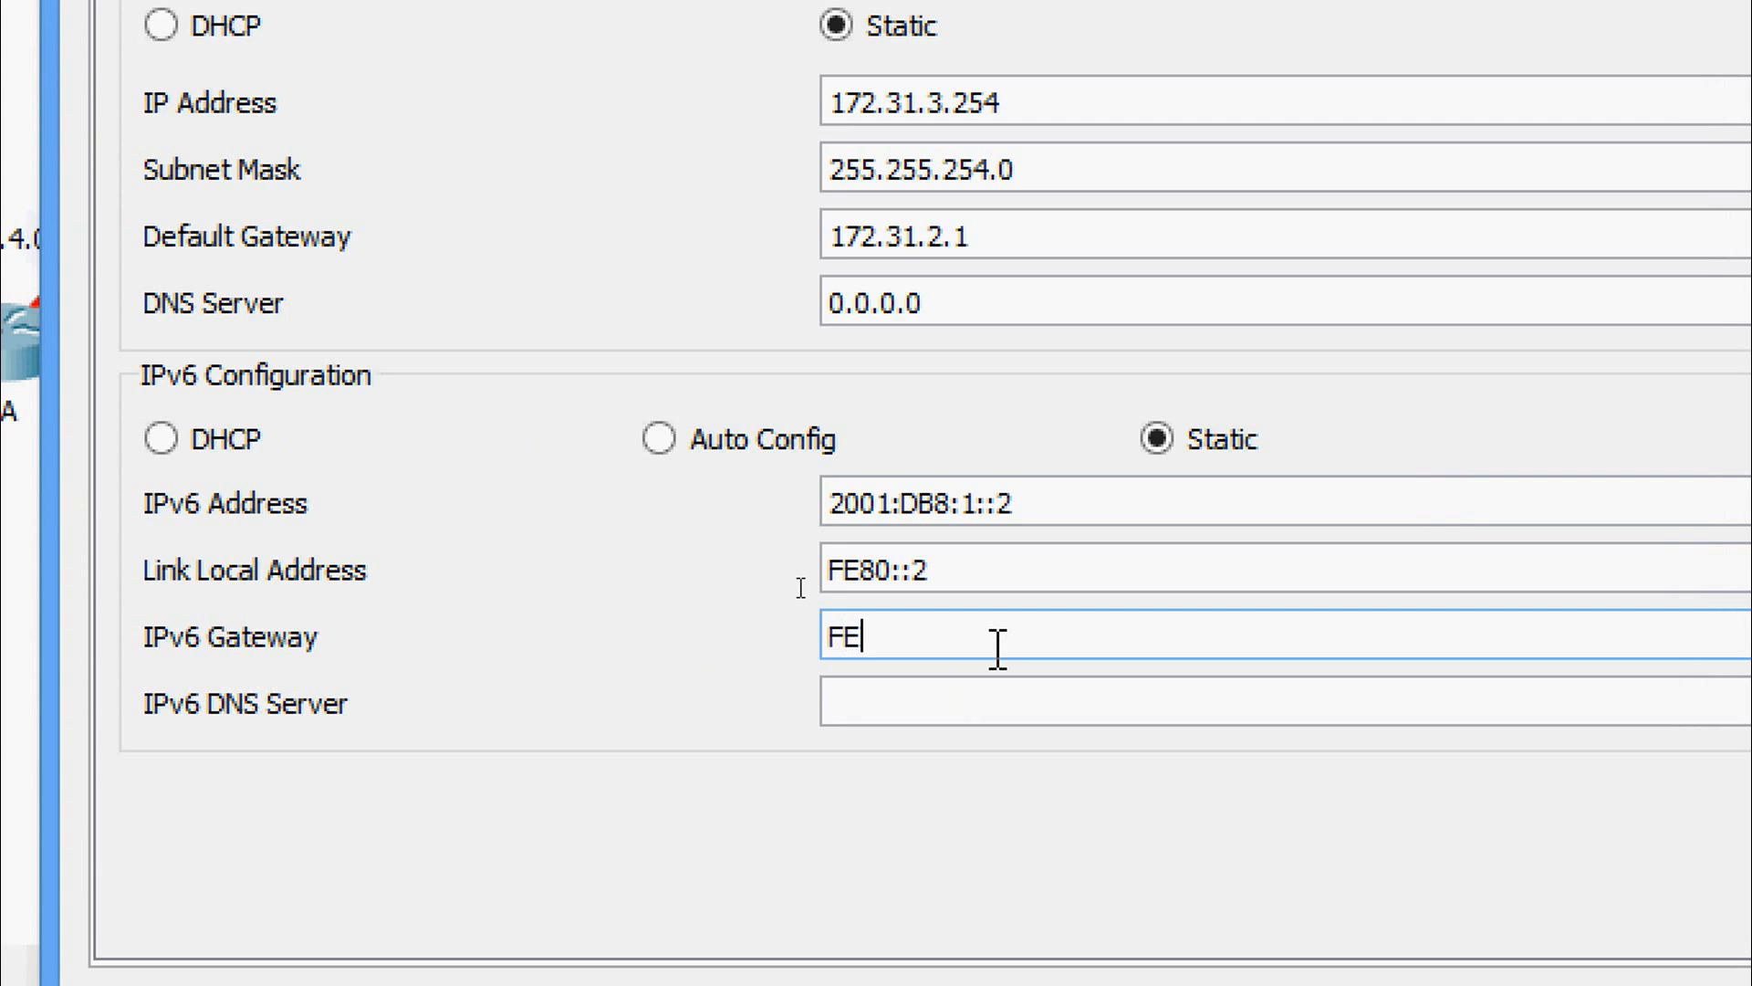
pyautogui.write('FE80::1')
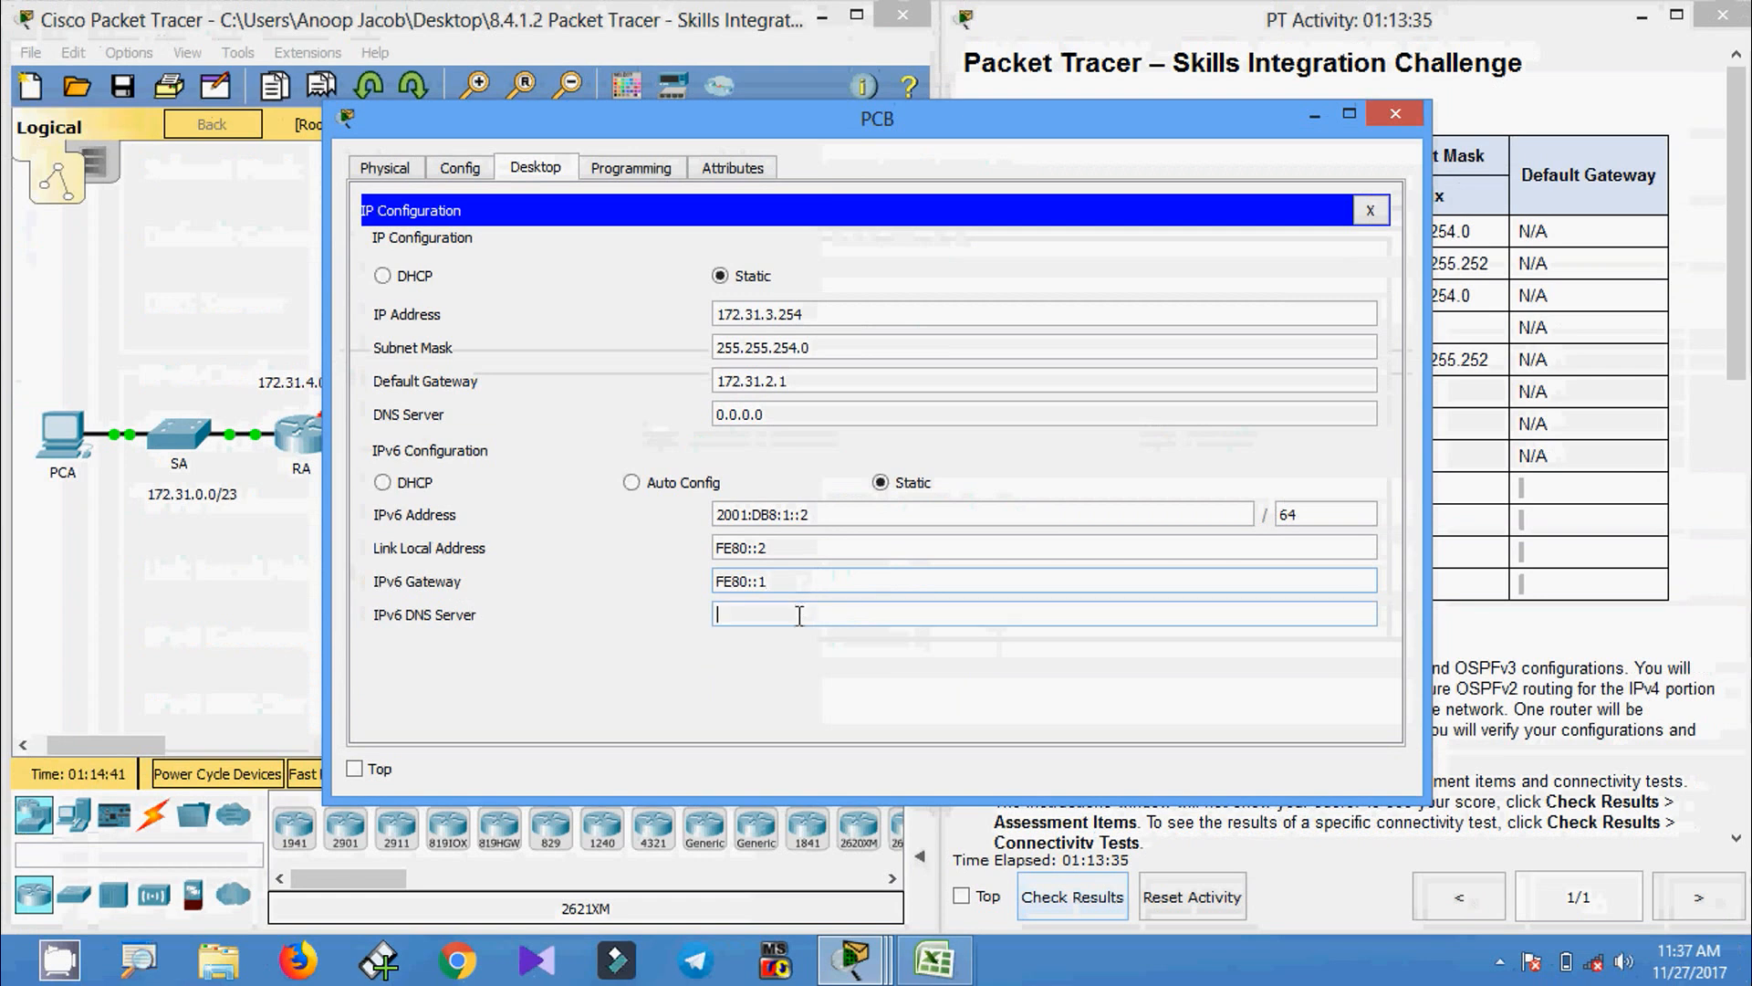
pyautogui.click(1393, 117)
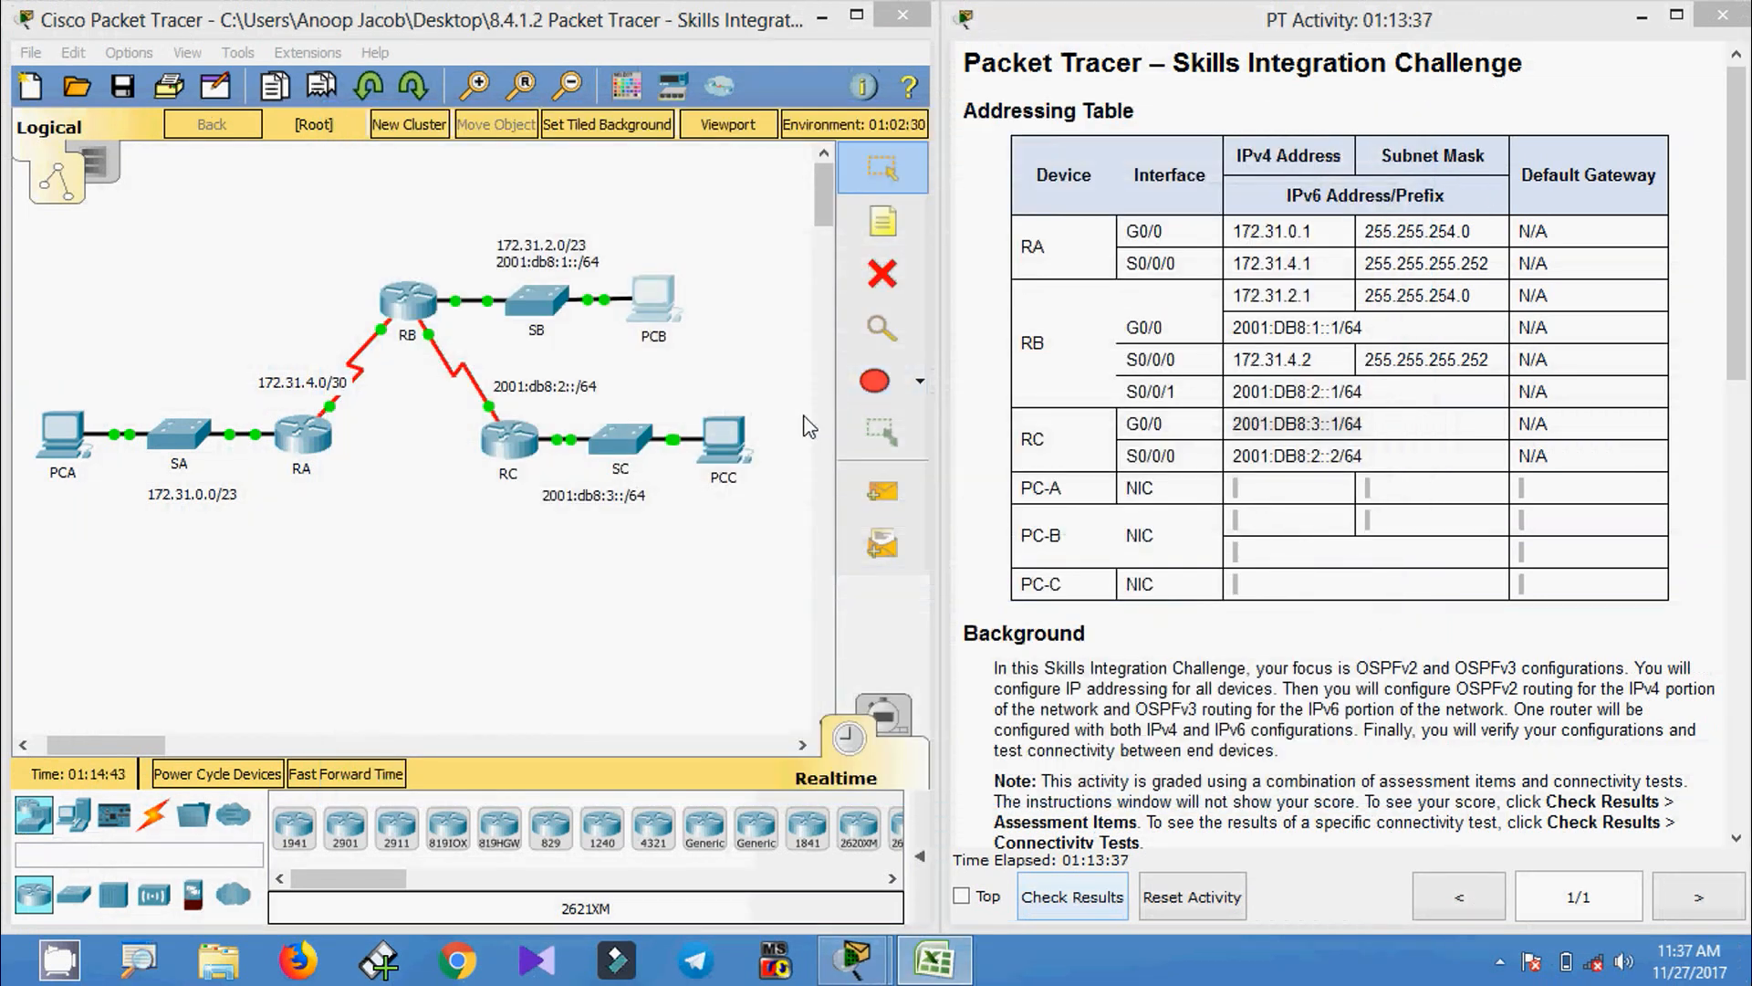
# - Open PCC's IP Configuration, ready to enter its static IPv6 address
pyautogui.click(719, 450)
pyautogui.click(535, 173)
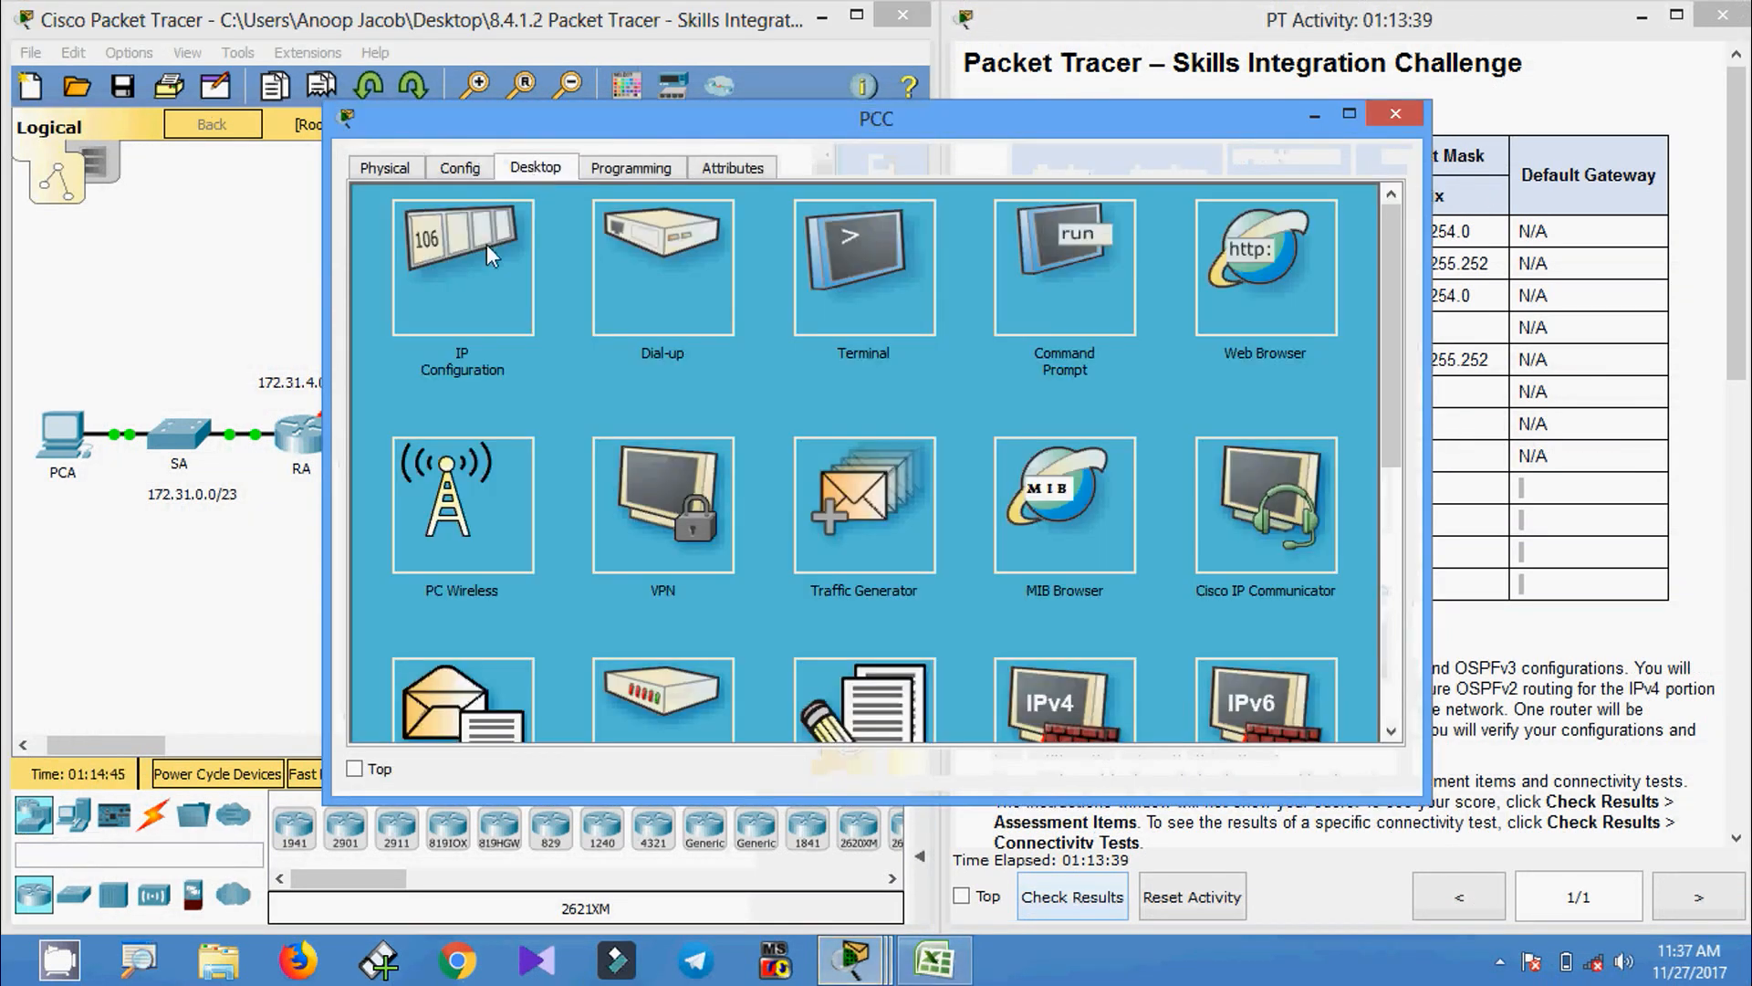
pyautogui.click(485, 256)
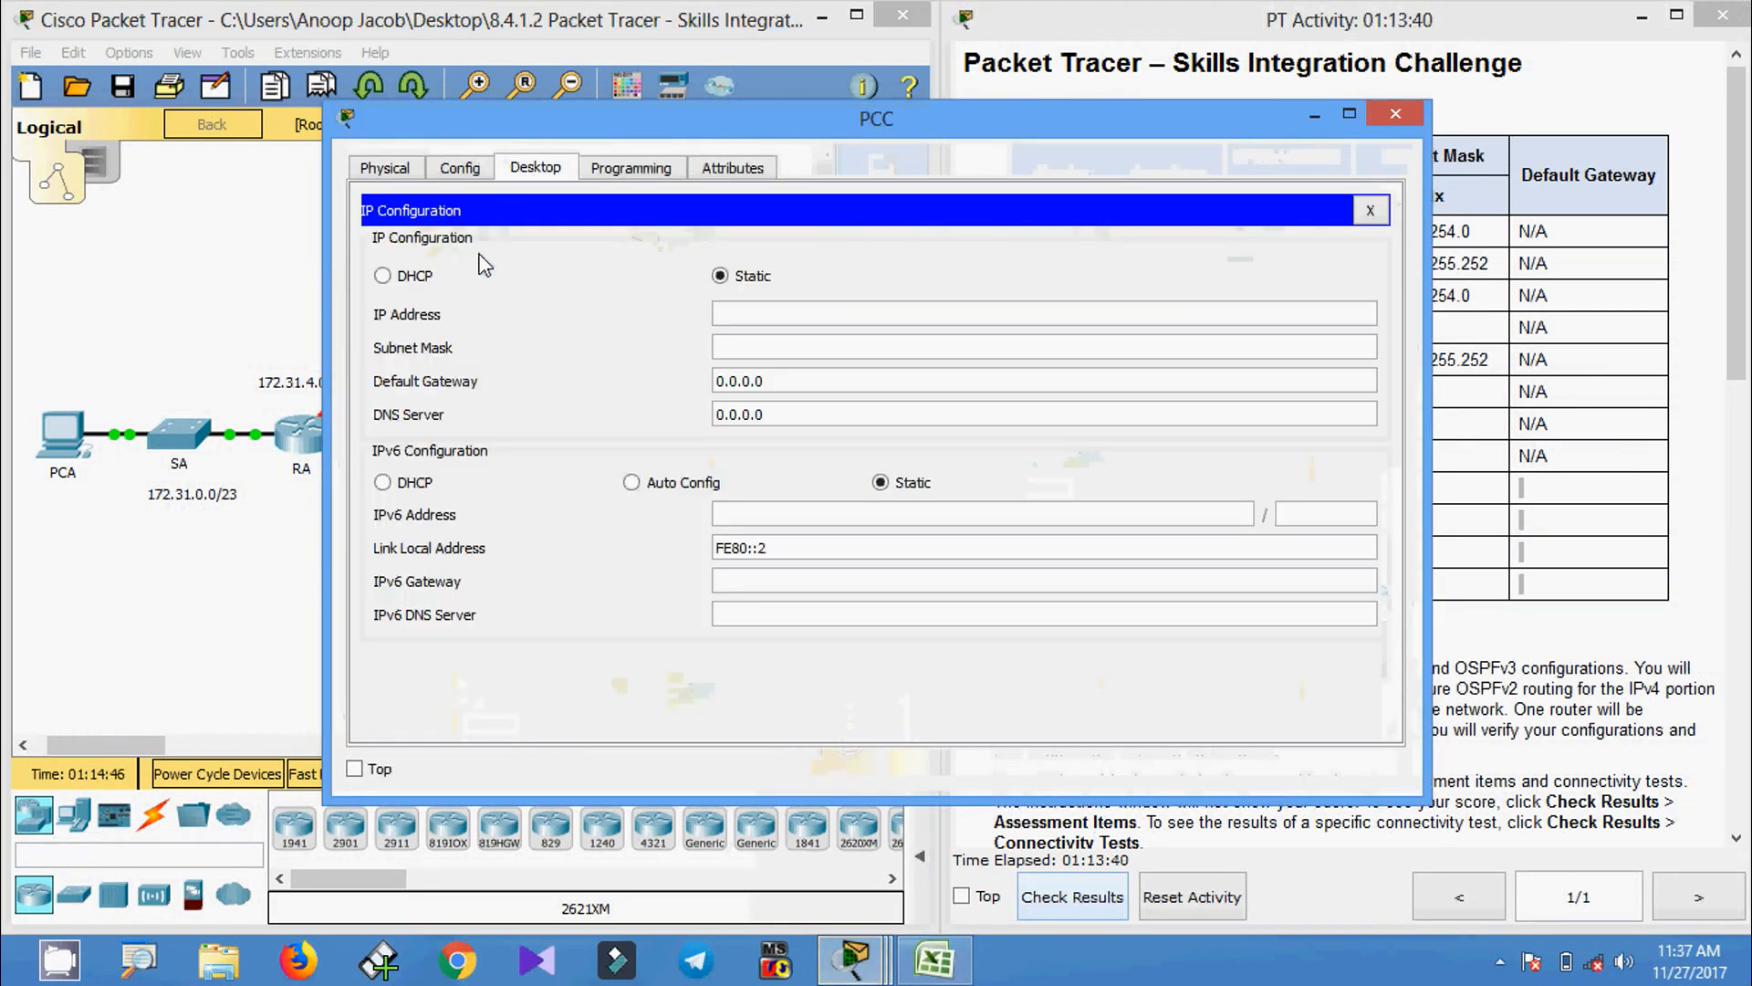
pyautogui.click(746, 520)
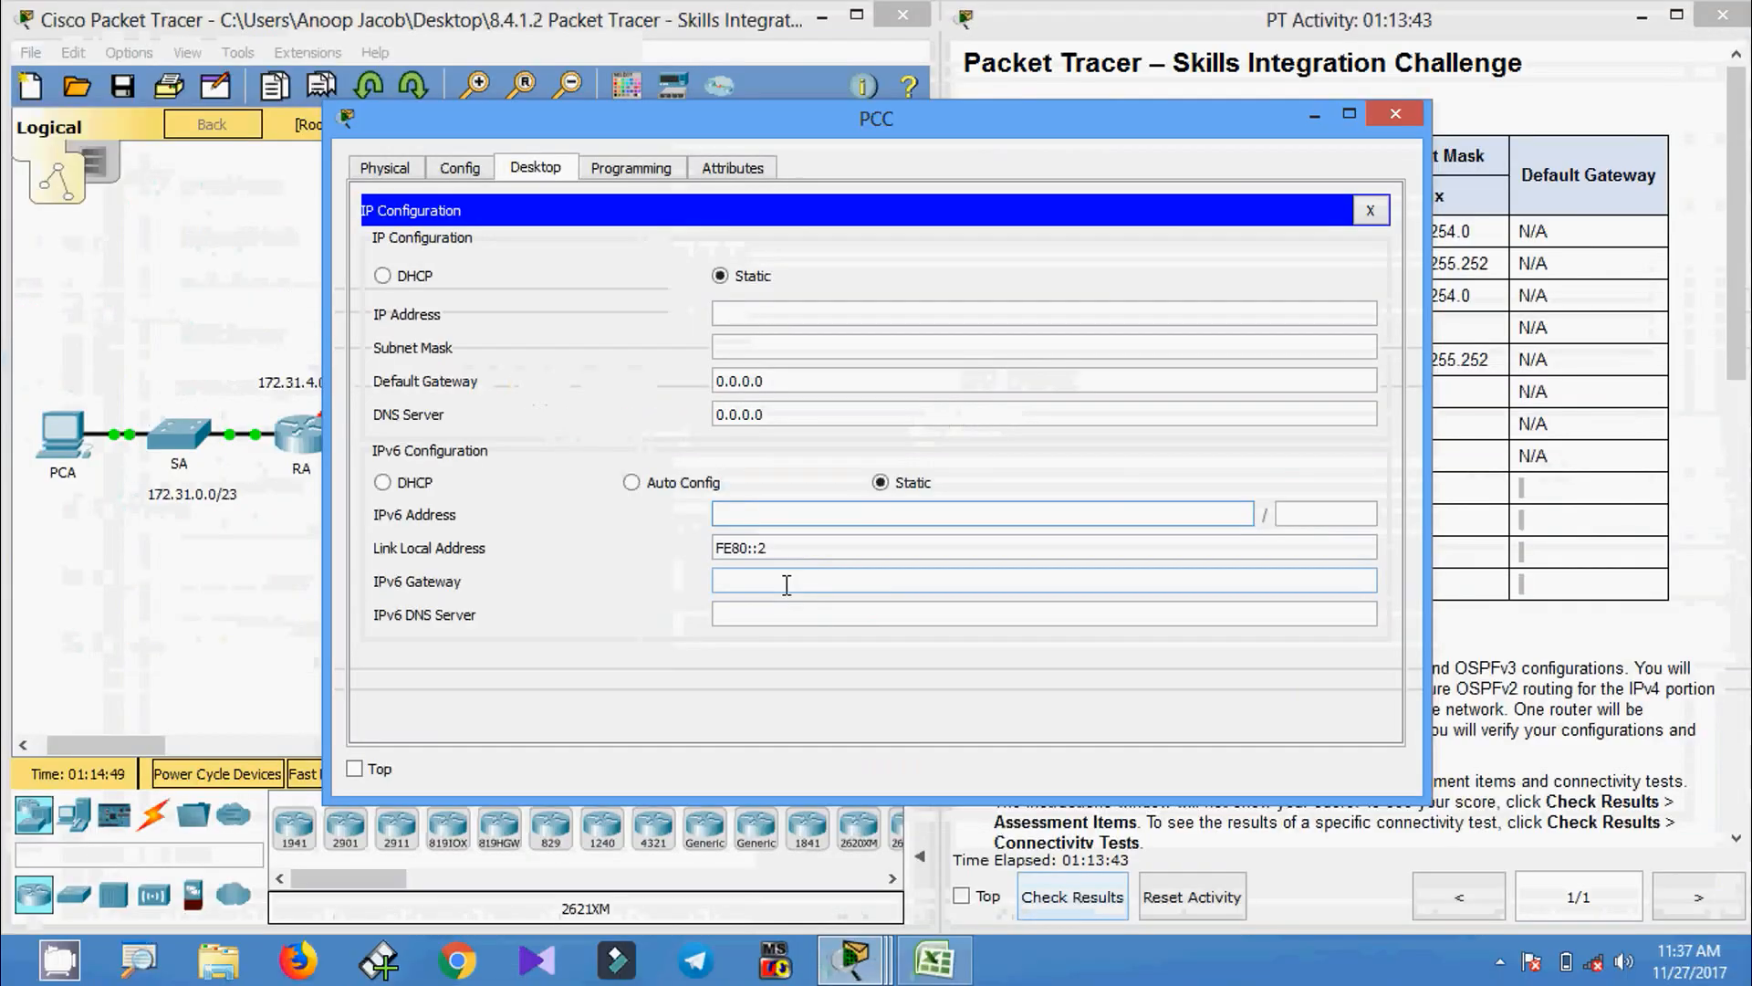
# - Copy PC-C's IPv6 address 2001:DB8:3::2, without the prefix, from cell C6 of the Excel table and return to Packet Tracer
pyautogui.click(933, 959)
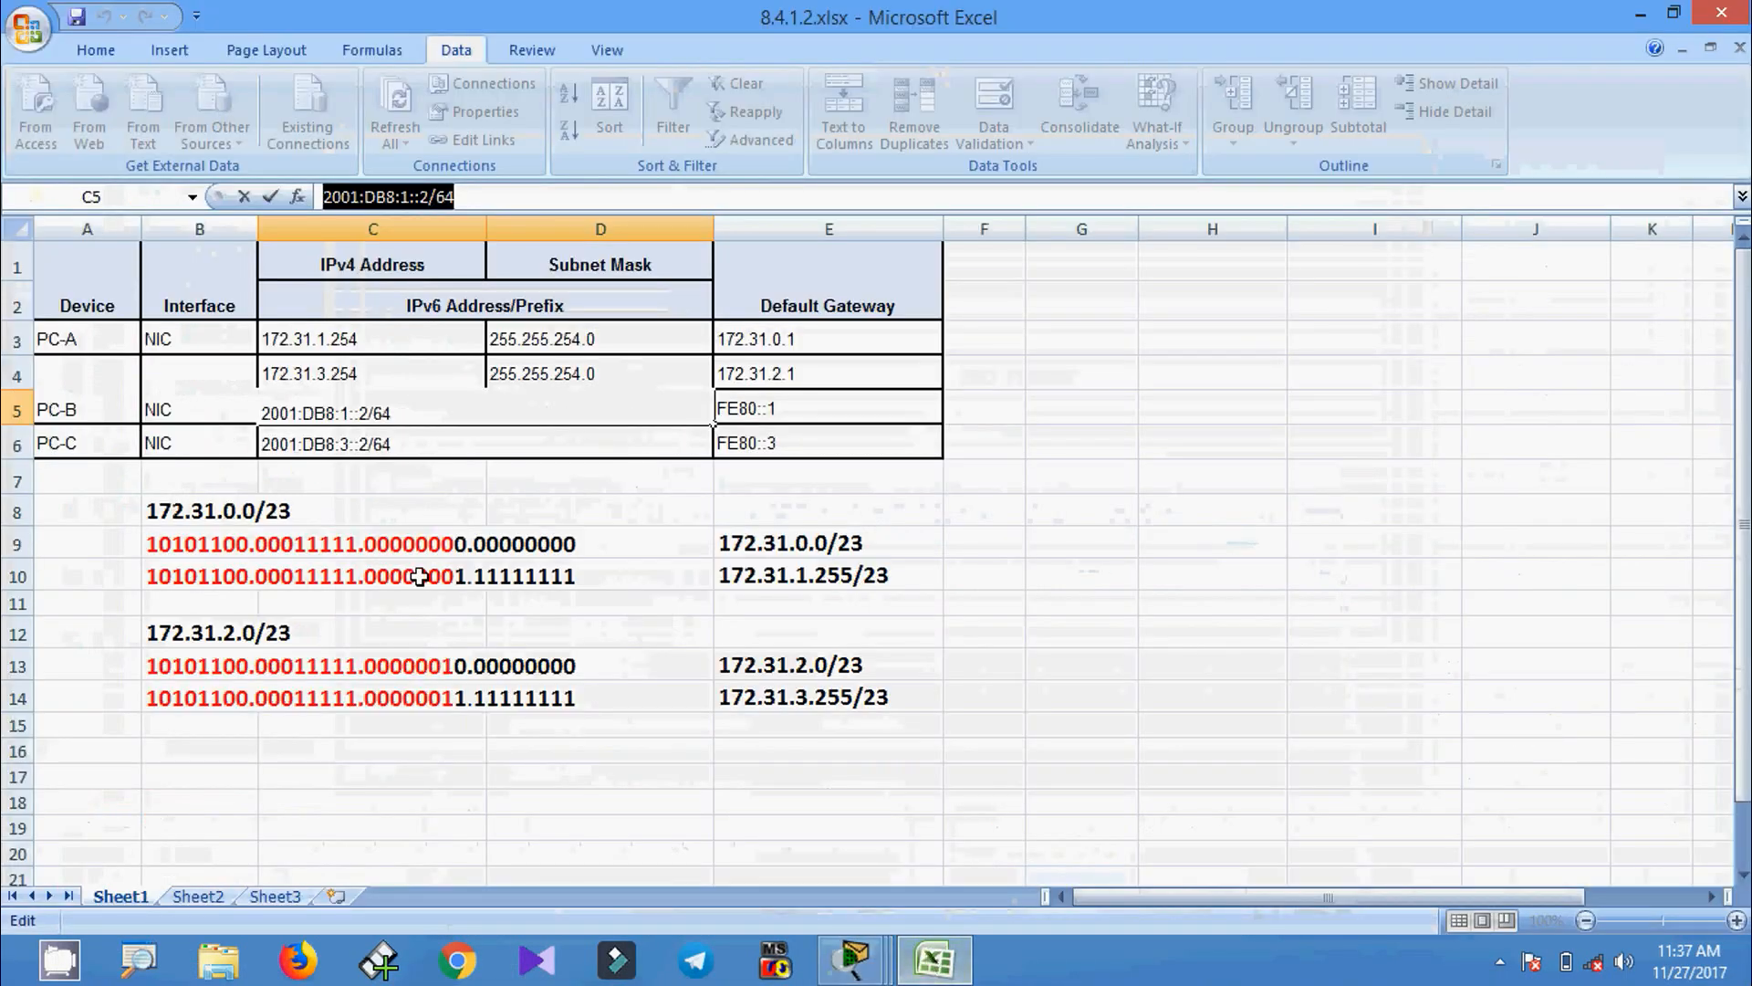
pyautogui.click(347, 444)
pyautogui.moveTo(453, 197); pyautogui.dragTo(308, 199)
pyautogui.hotkey('ctrl', 'c')
pyautogui.click(393, 198)
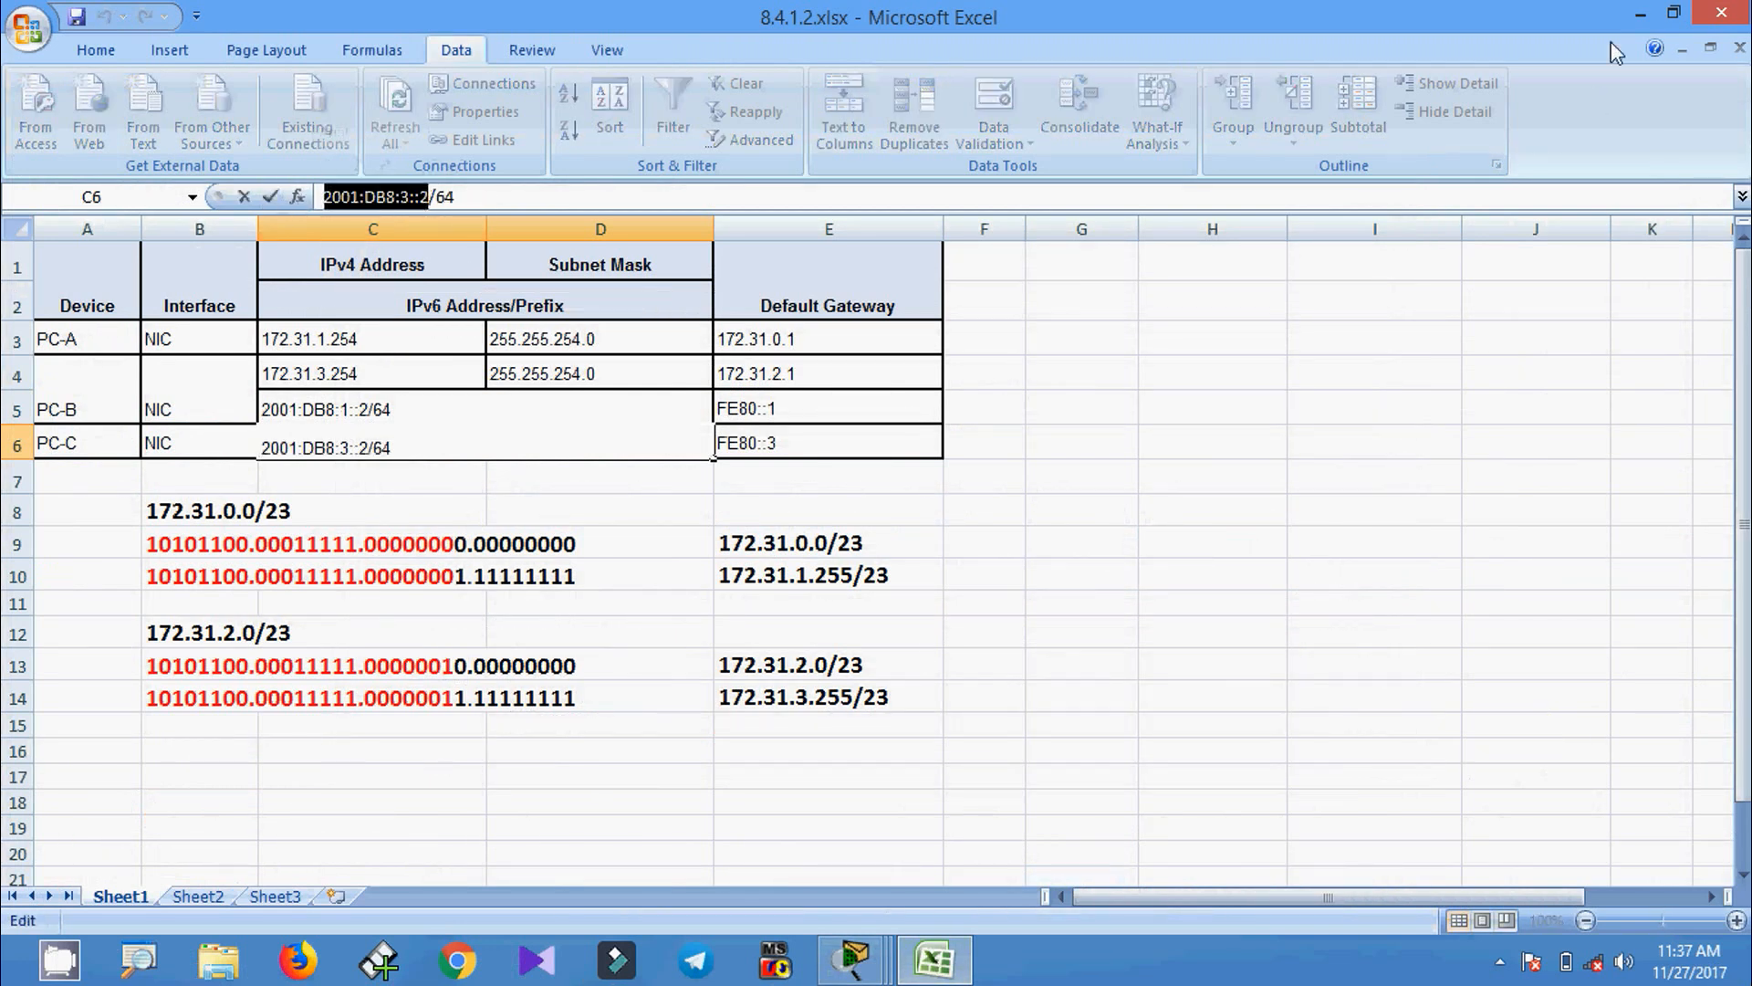
pyautogui.click(1640, 15)
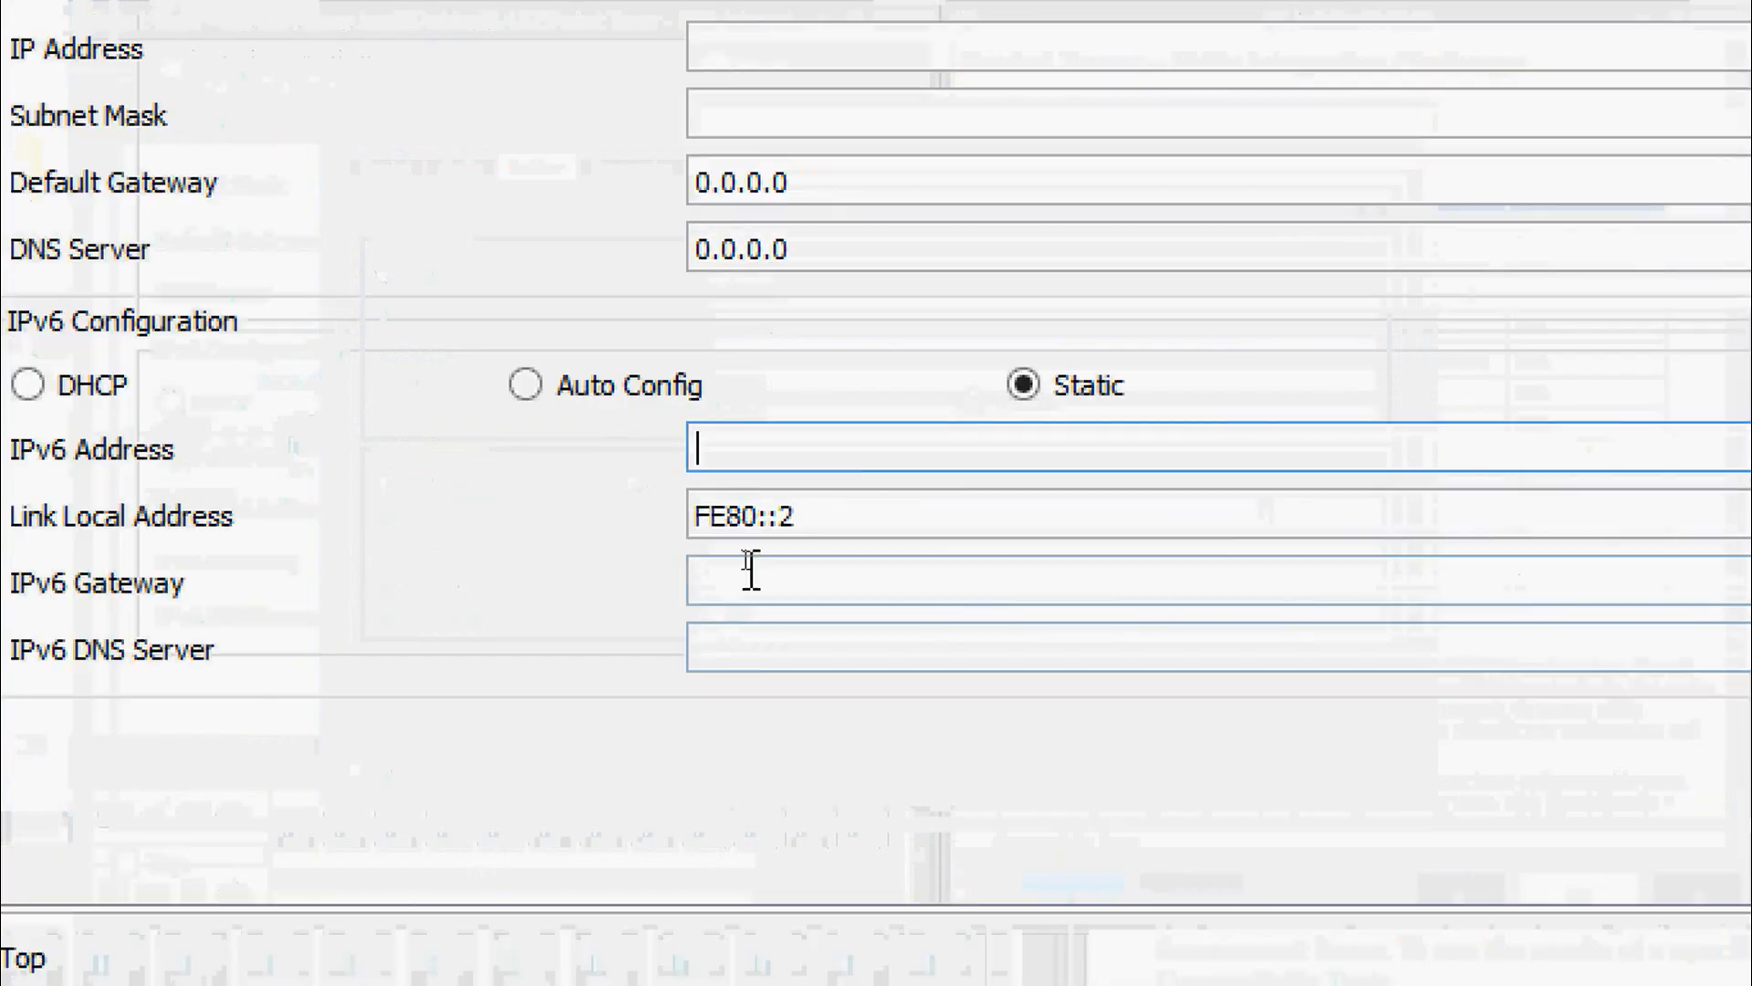
# - Set PCC's IPv6 address to 2001:DB8:3::2 with prefix length 64
pyautogui.click(744, 517)
pyautogui.hotkey('ctrl', 'v')
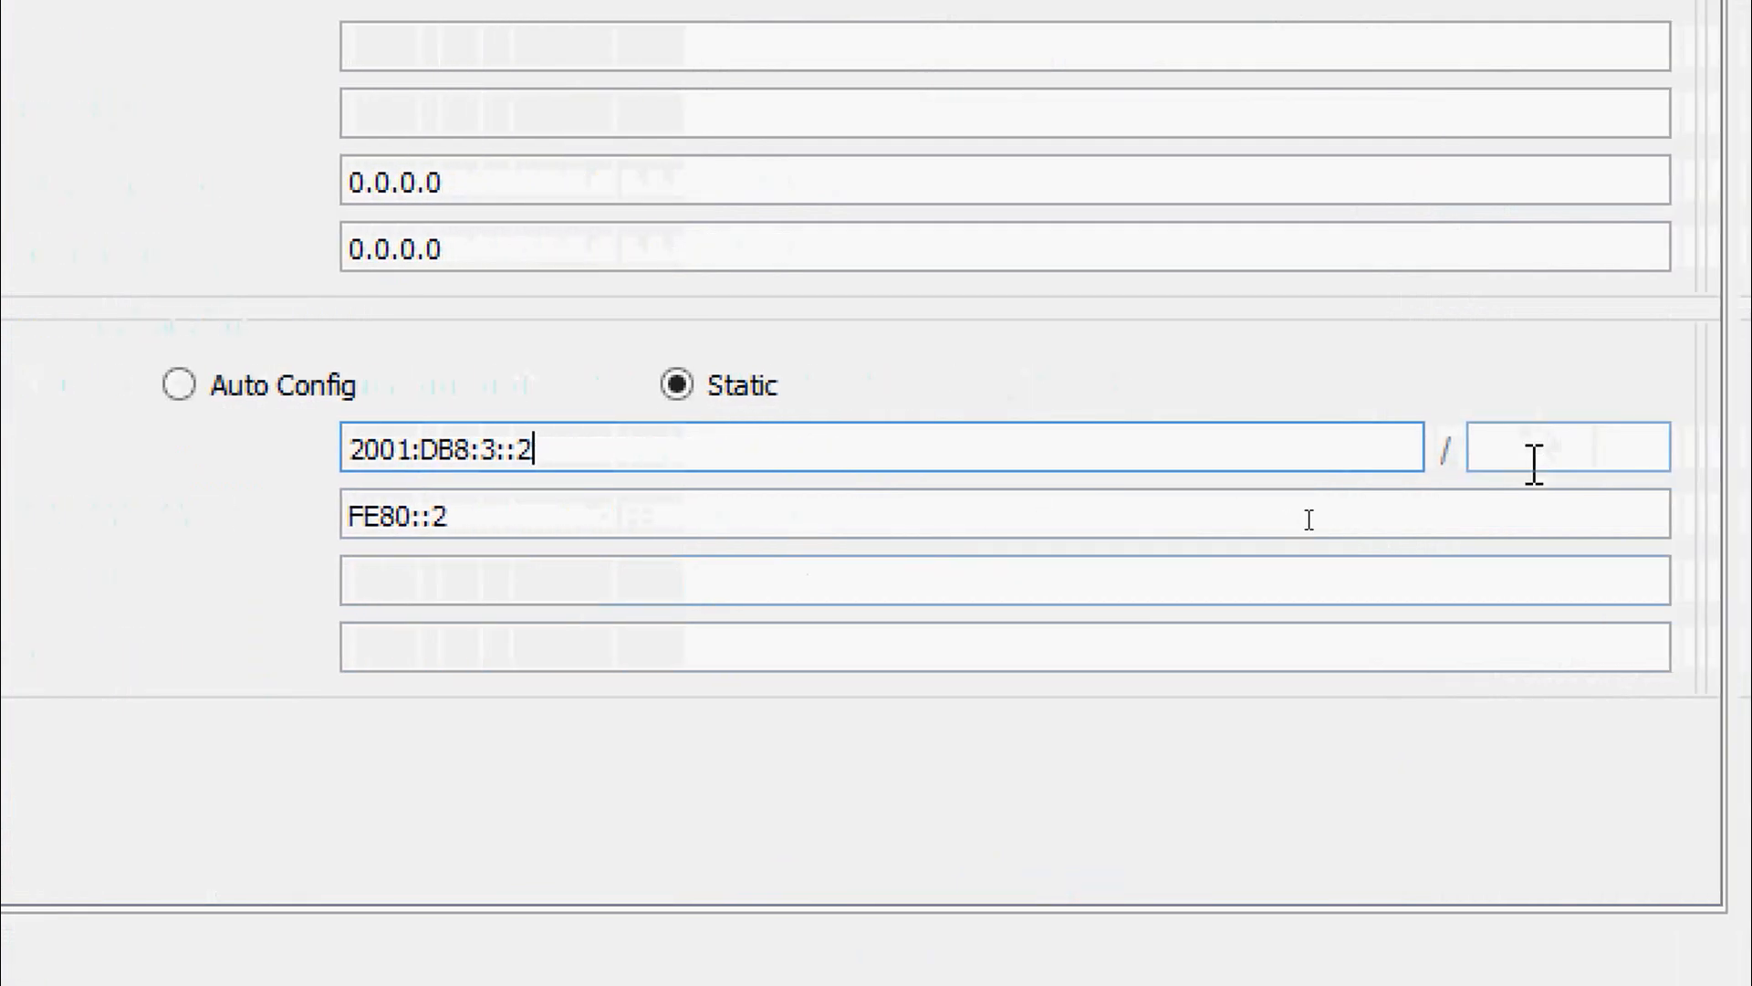
pyautogui.click(1534, 466)
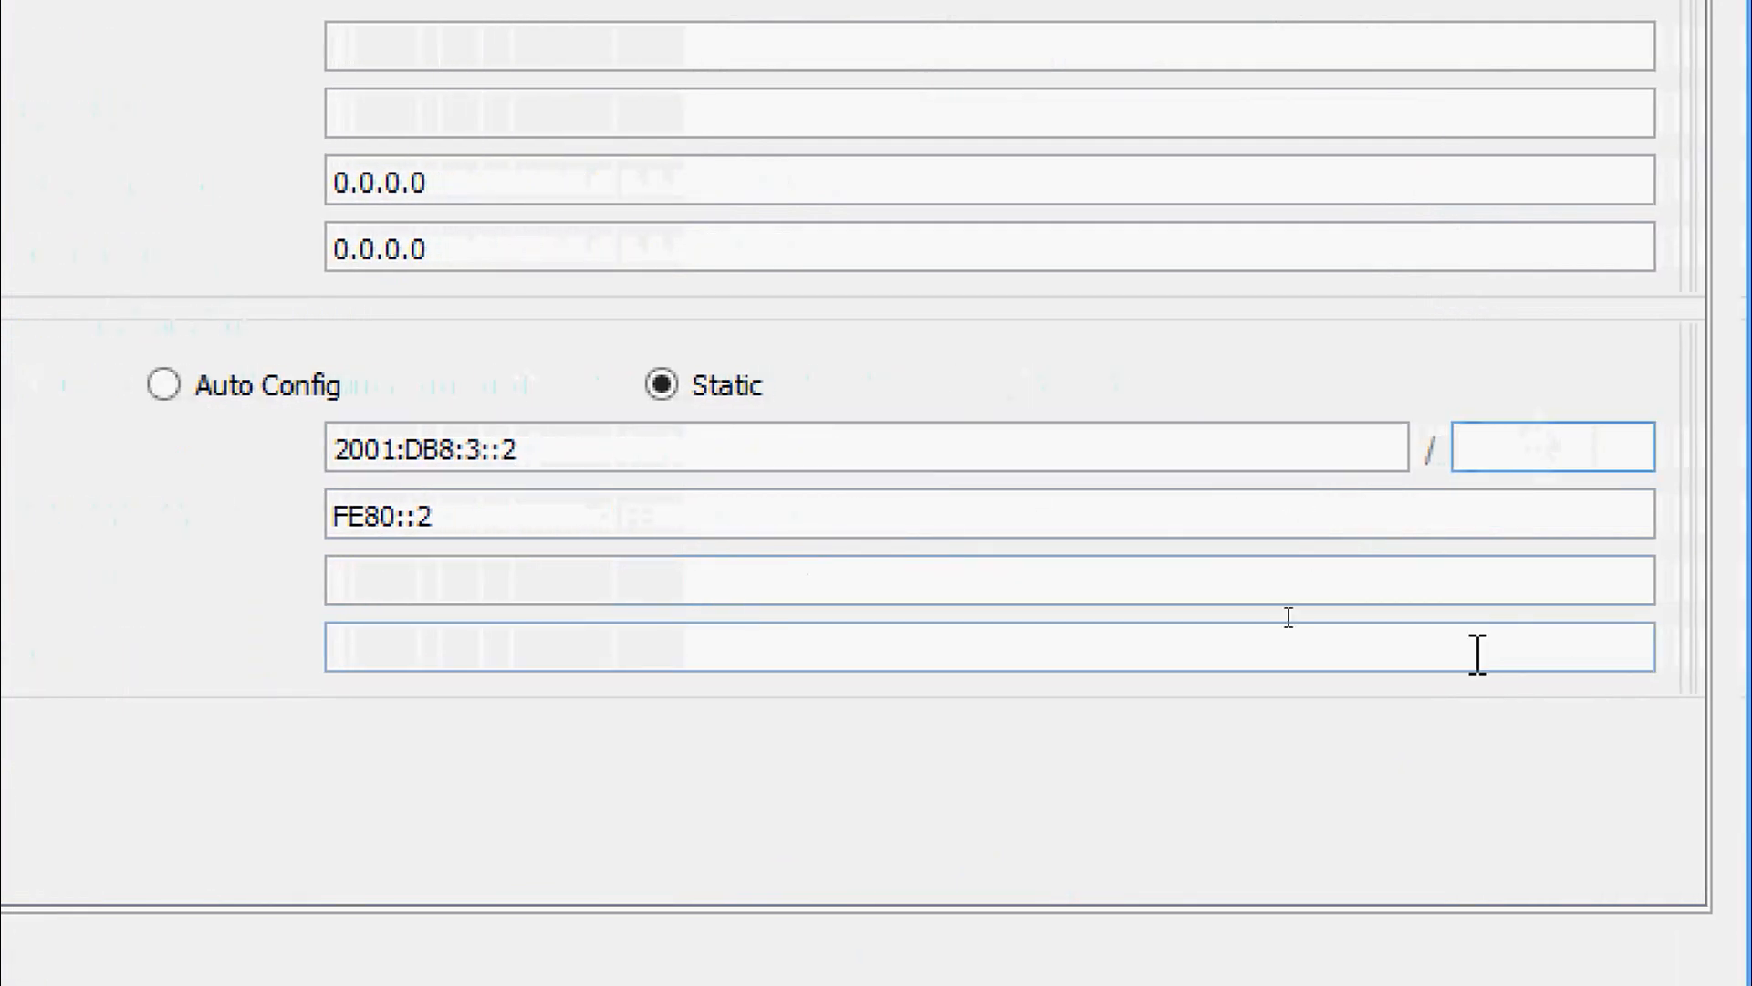
pyautogui.write('64')
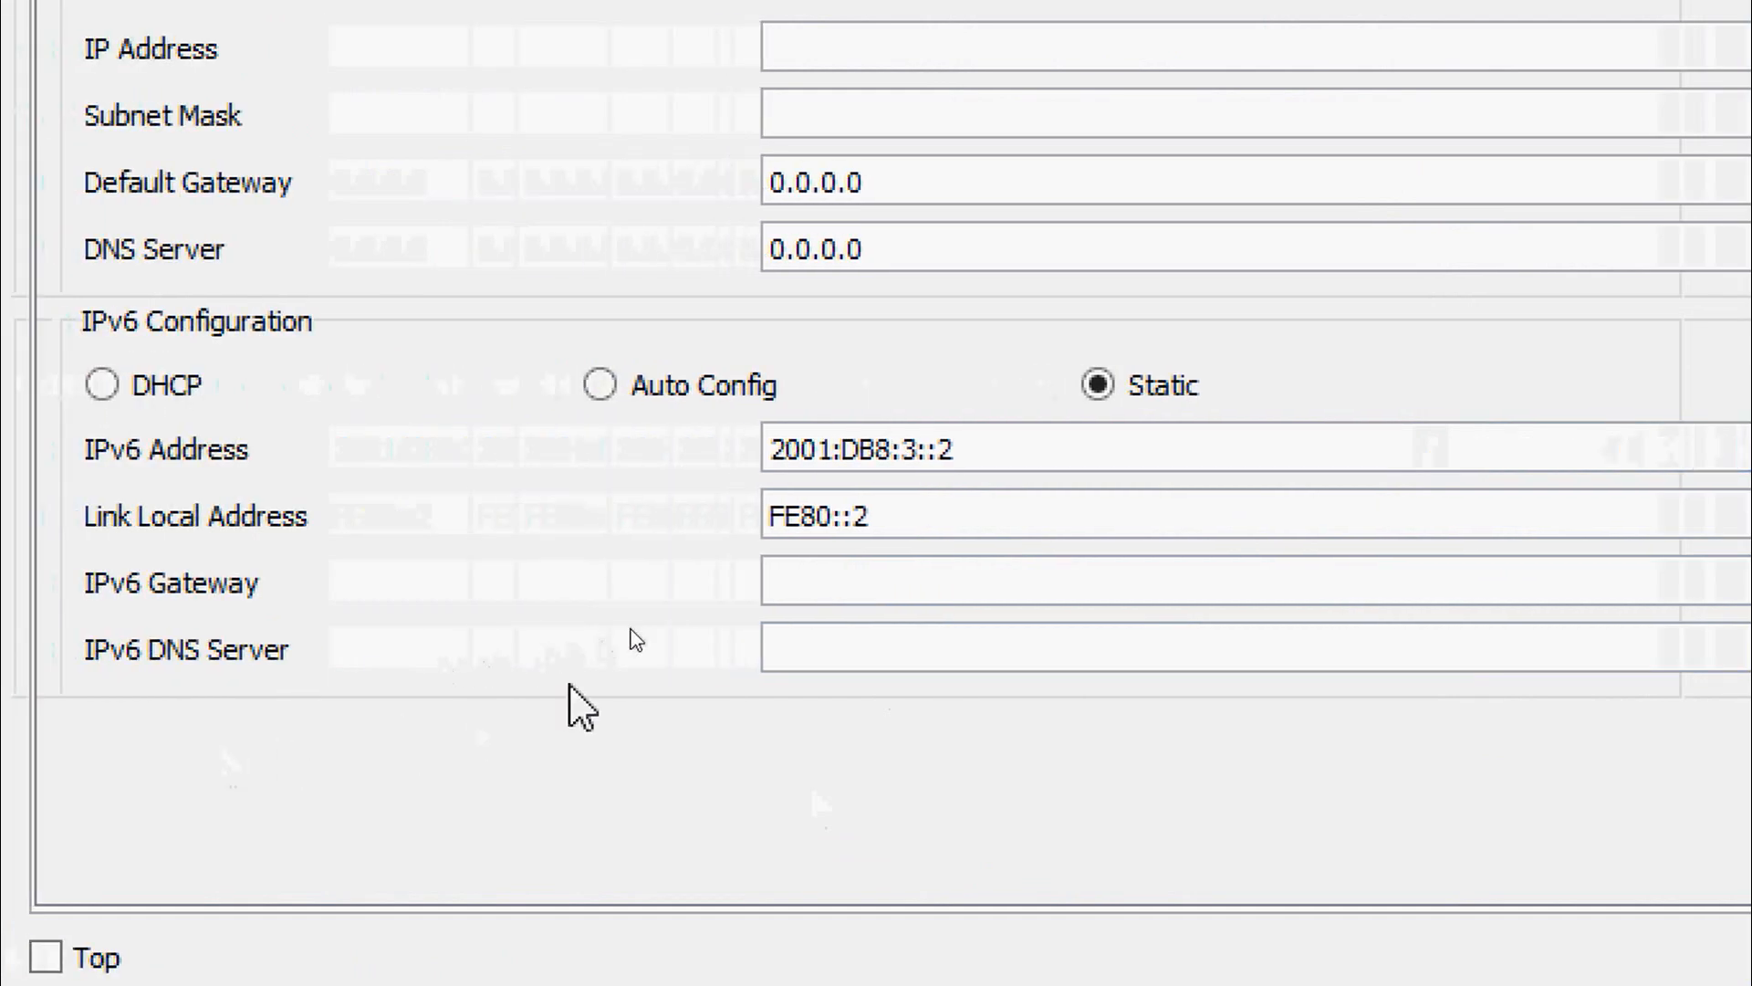
# - Set PCC's IPv6 gateway to FE80::3 and close the PCC window
pyautogui.click(786, 575)
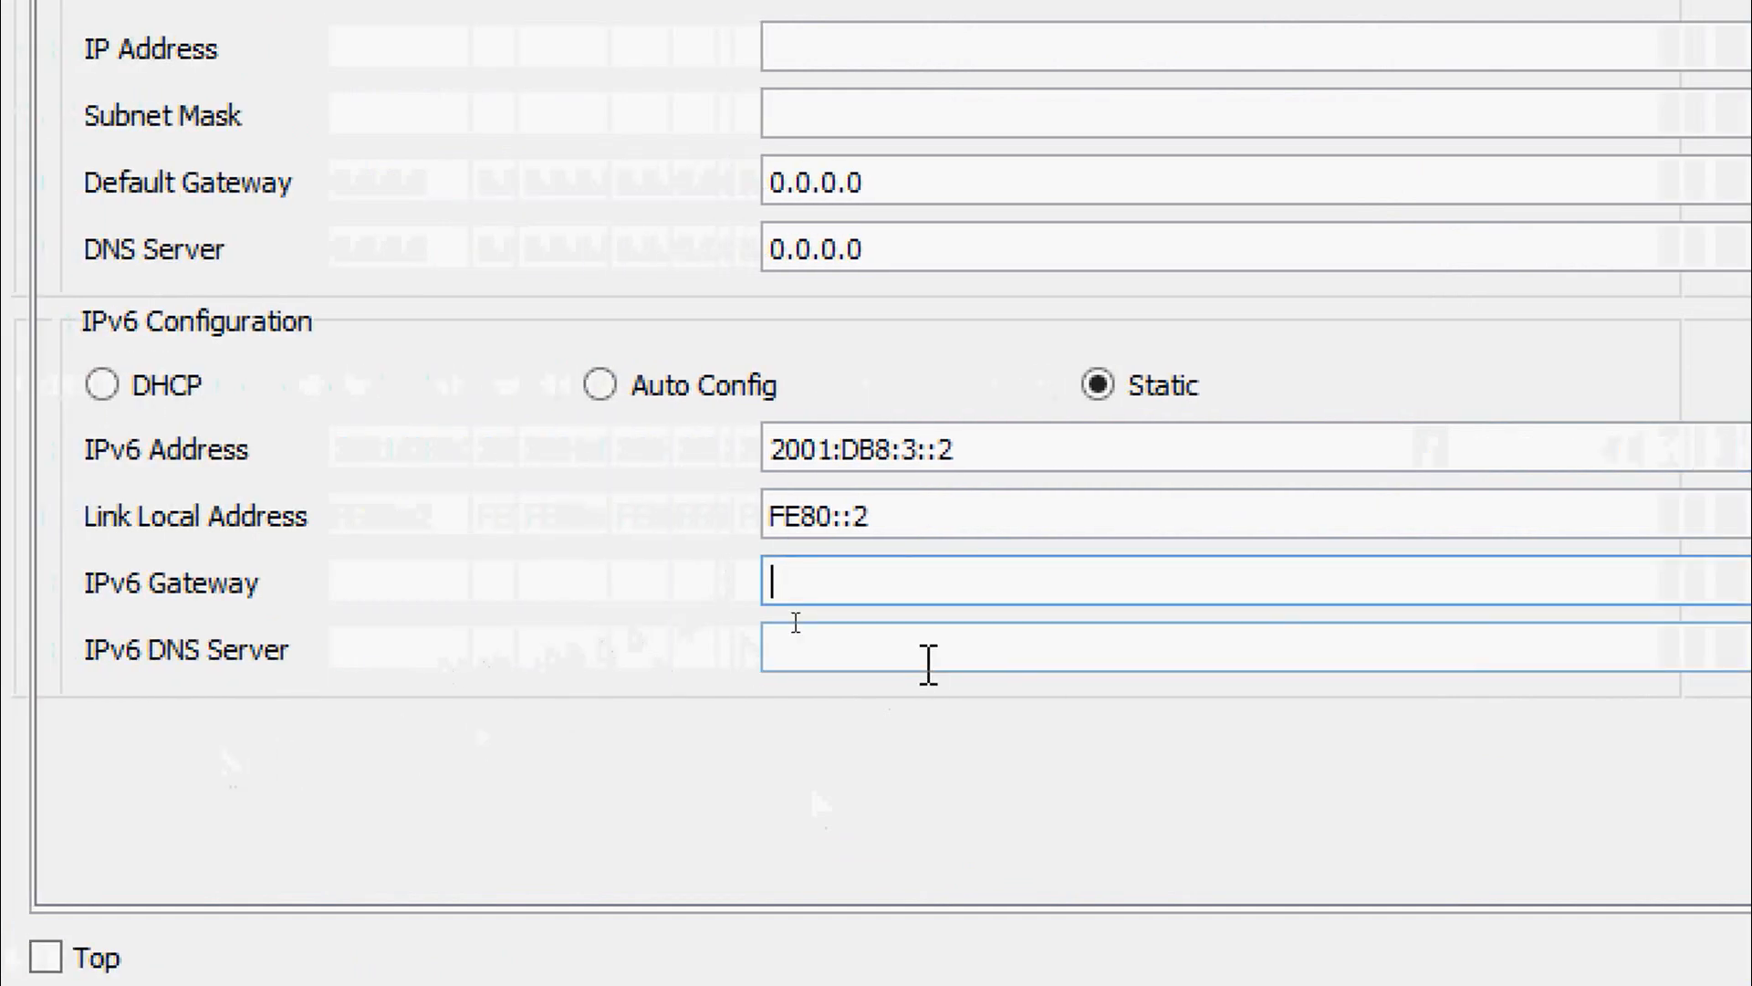
pyautogui.write('FE80::3')
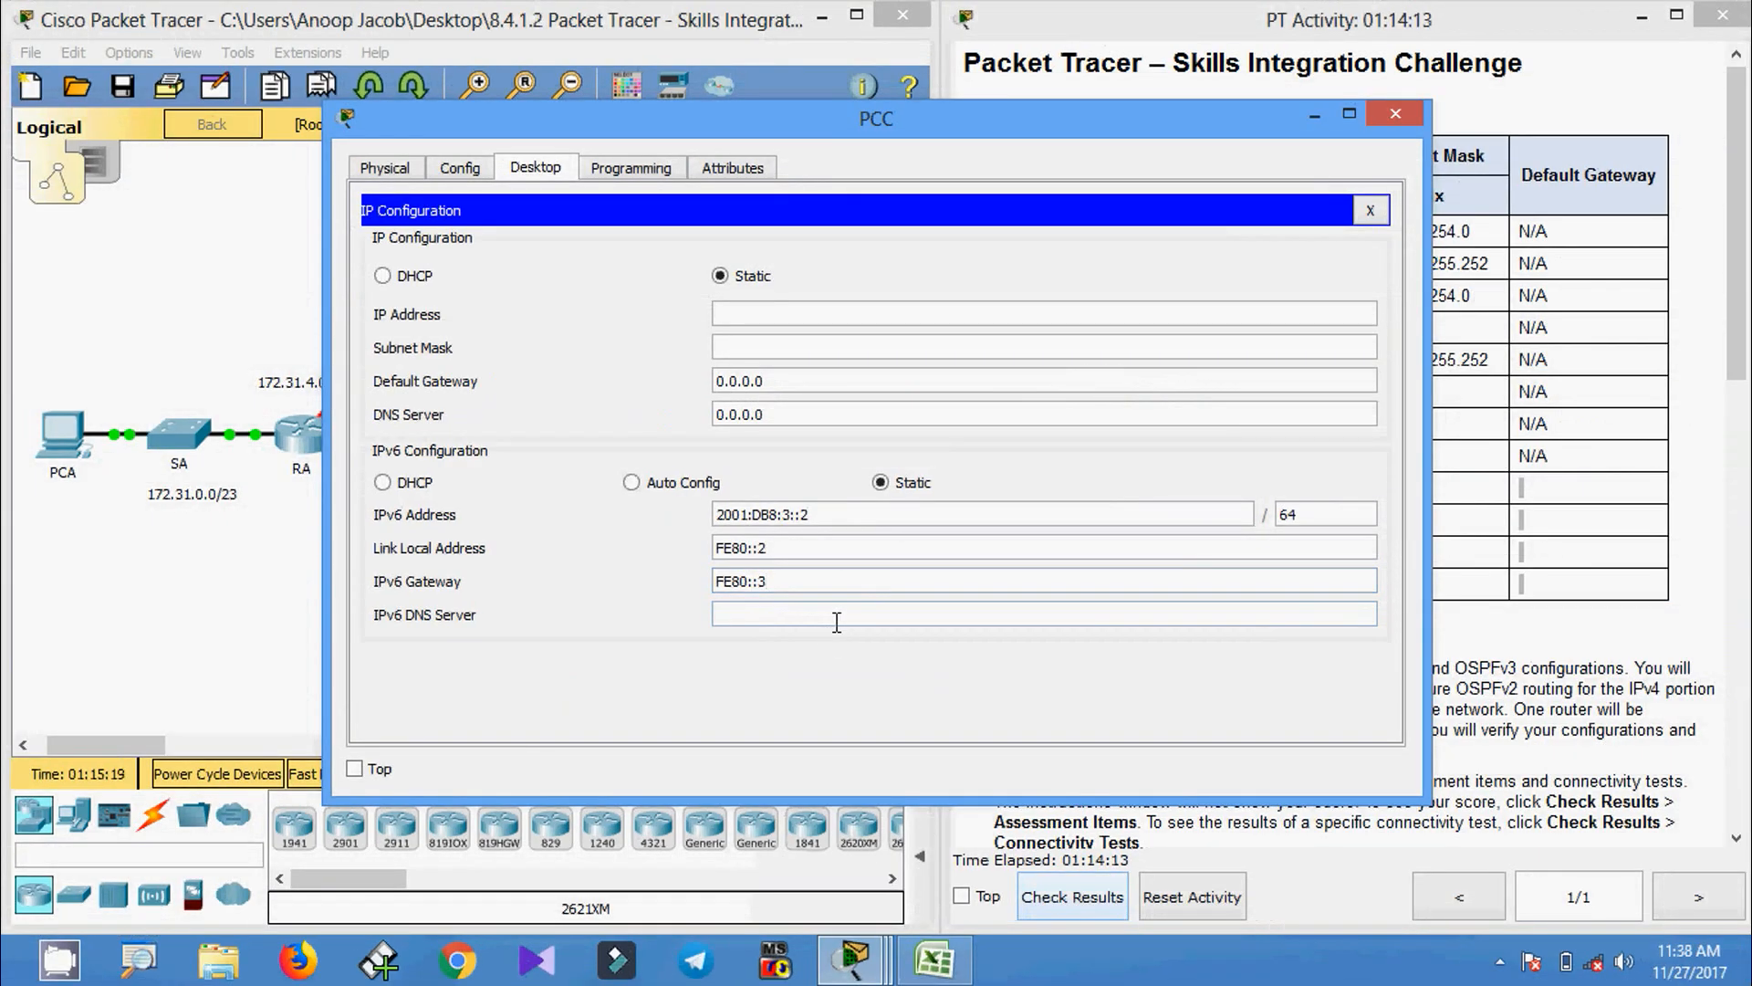
pyautogui.click(1396, 114)
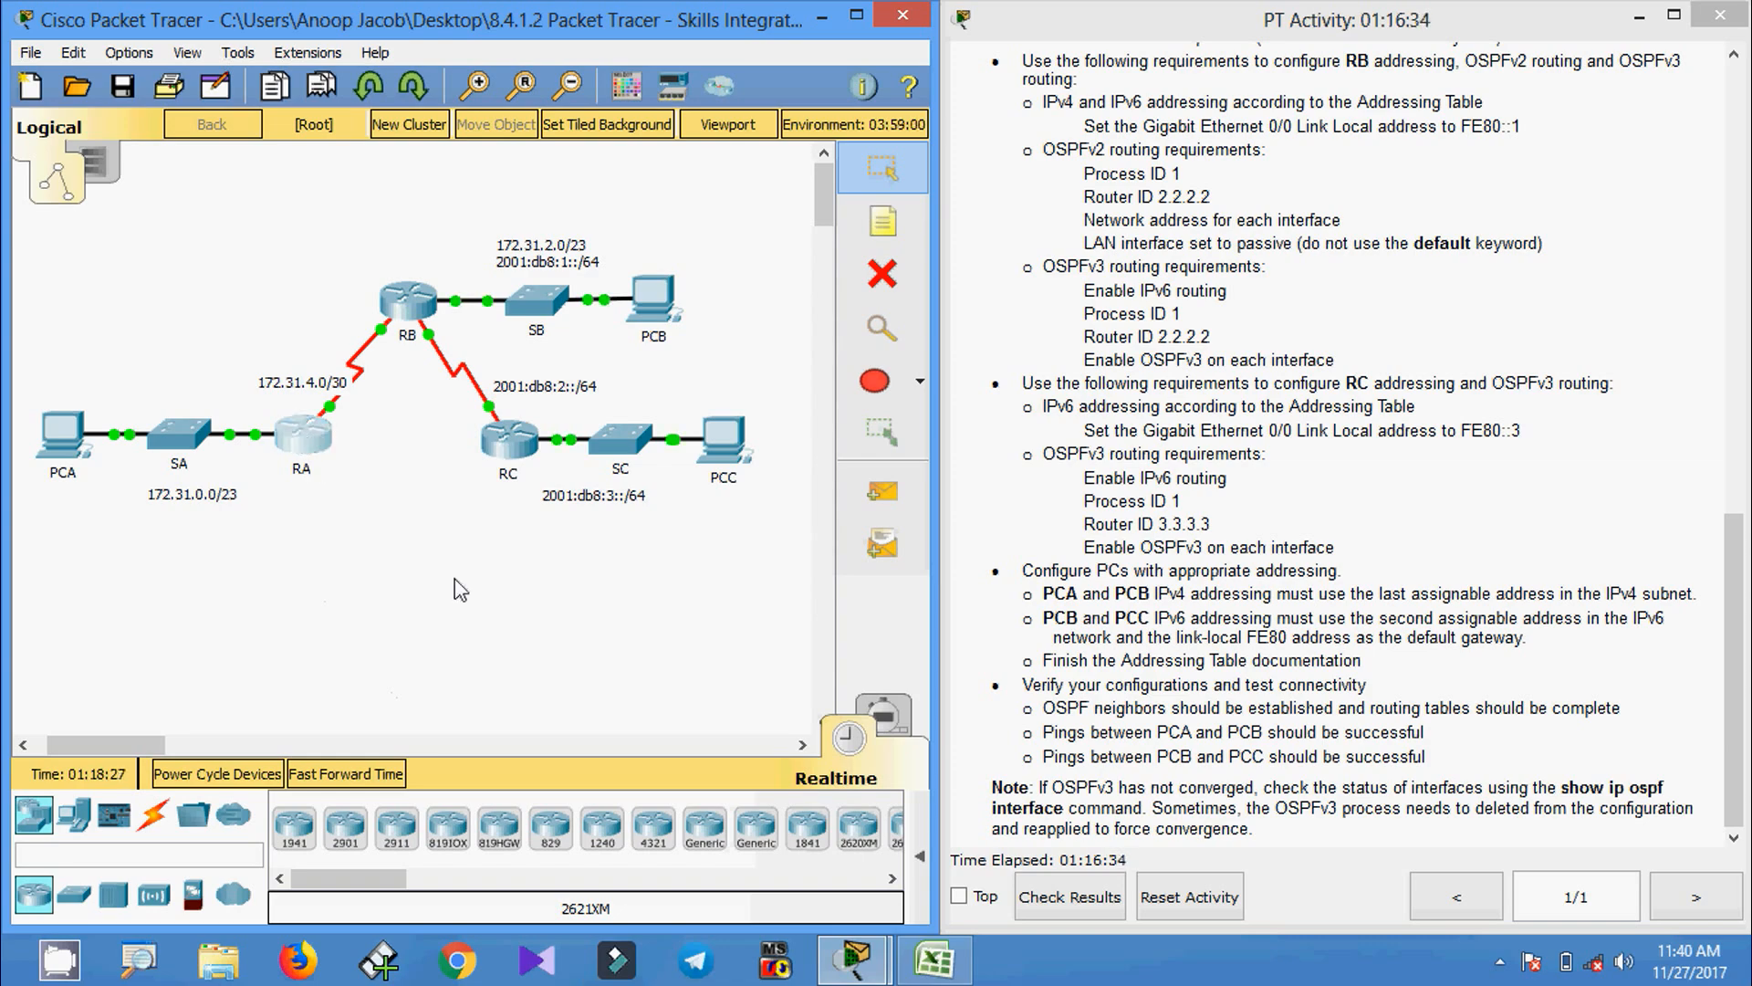
# - Open router RA's CLI and run show ip ospf neighbor to check its OSPF adjacencies
pyautogui.click(302, 436)
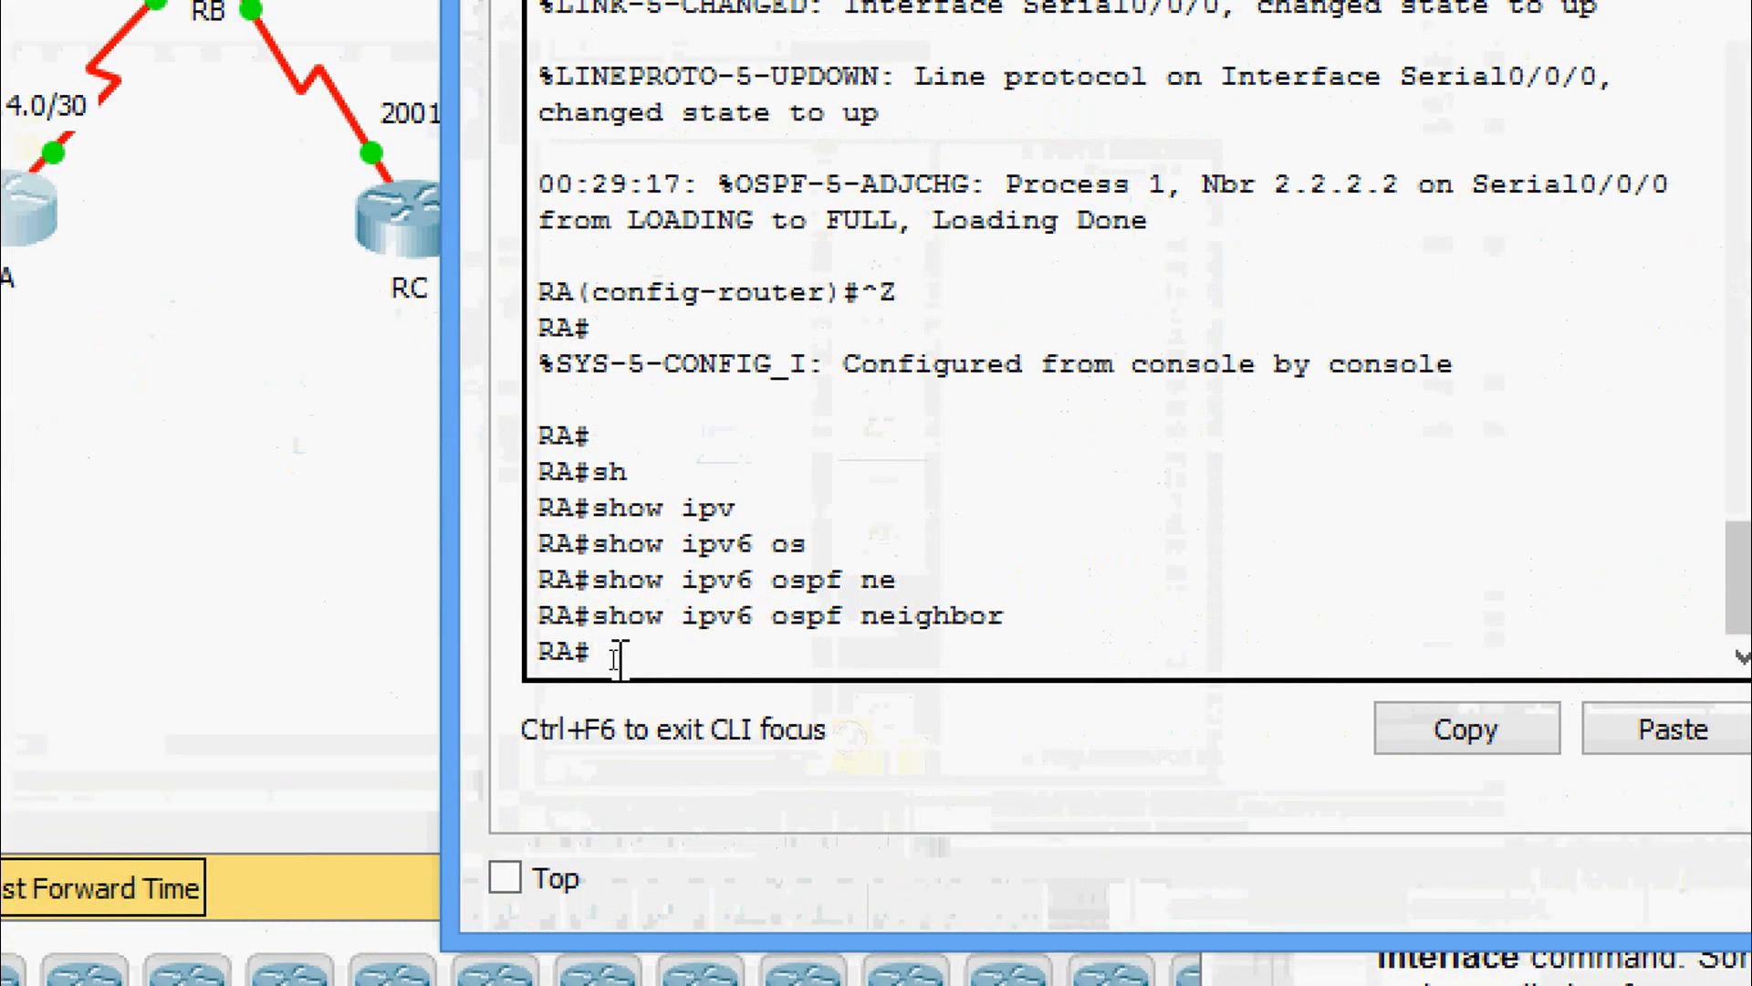
pyautogui.write('sh')
pyautogui.press('Tab')
pyautogui.write('ip v')
pyautogui.press('Tab')
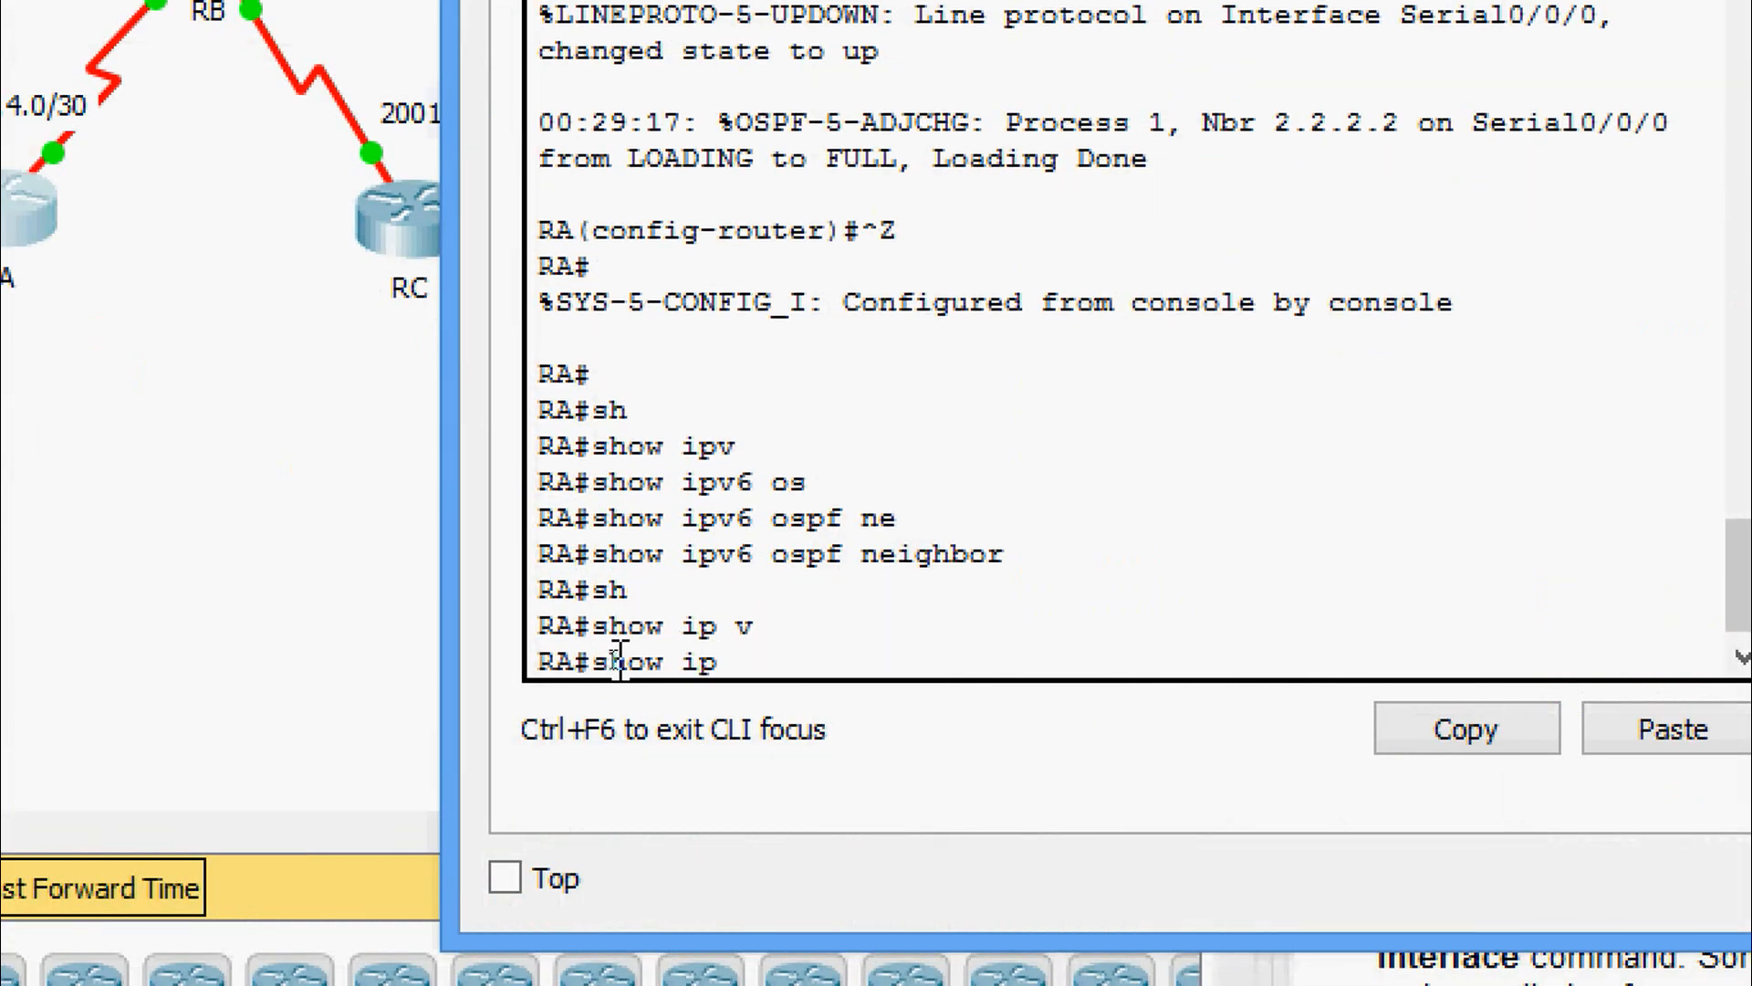
pyautogui.write('os')
pyautogui.press('Tab')
pyautogui.write('ne')
pyautogui.press('Tab')
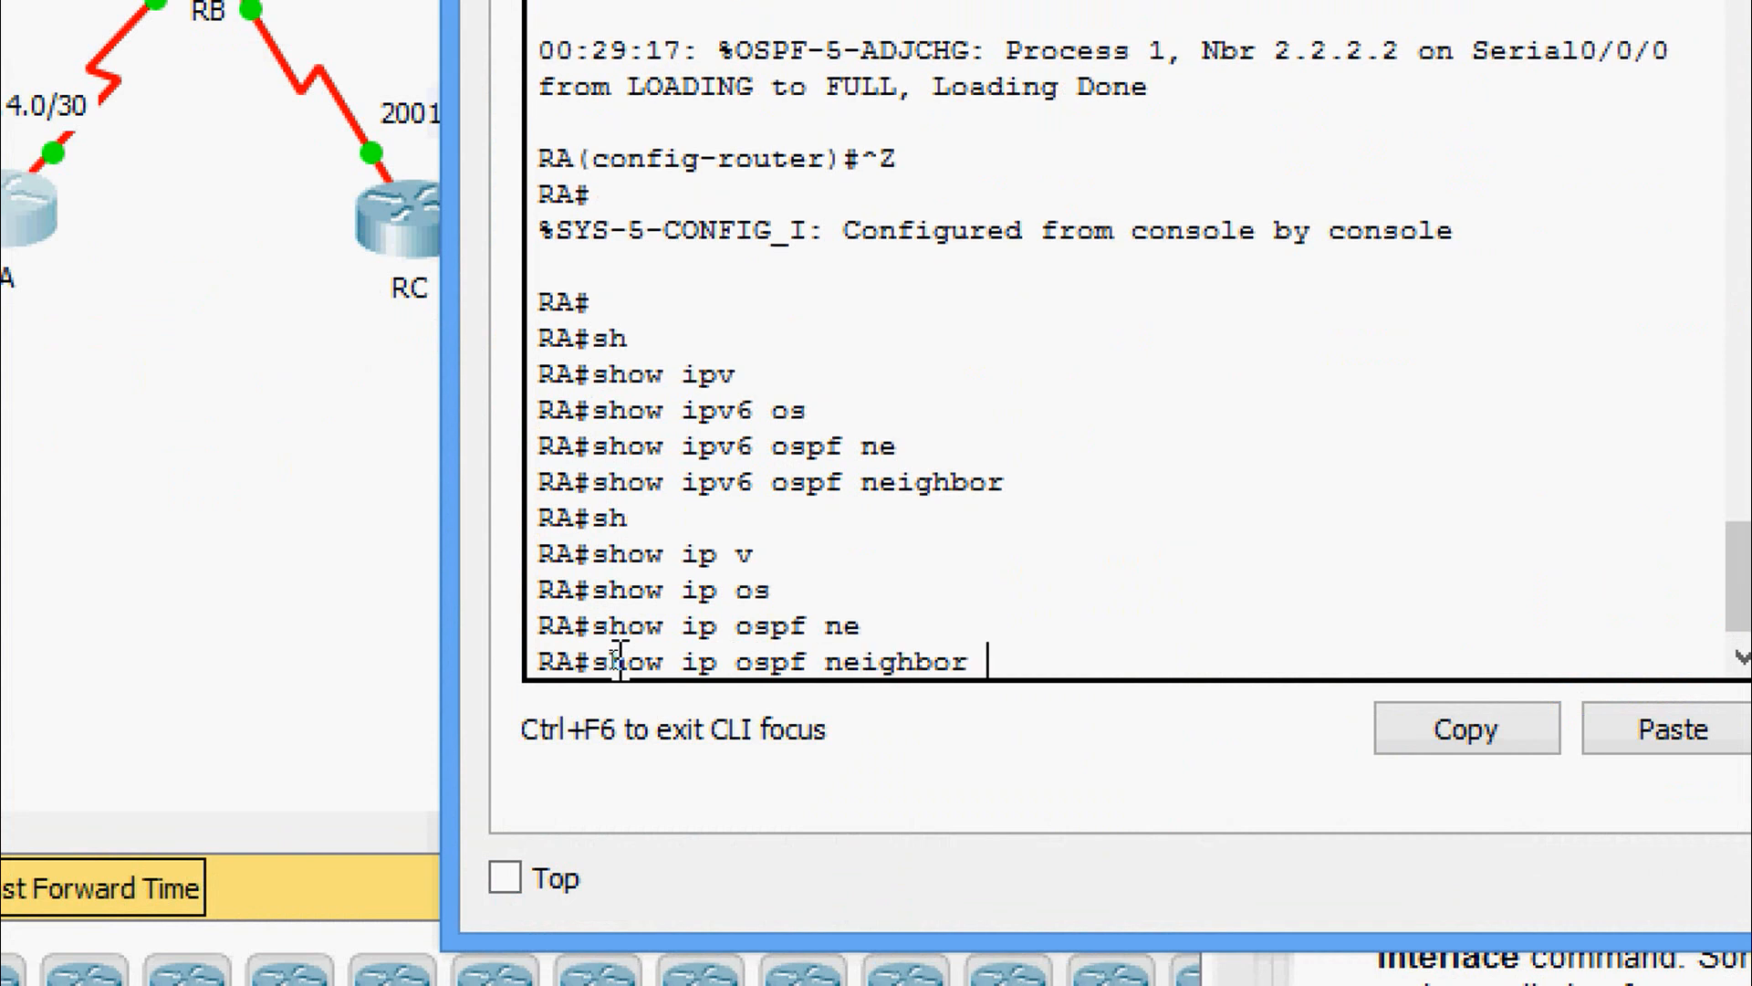
pyautogui.press('Return')
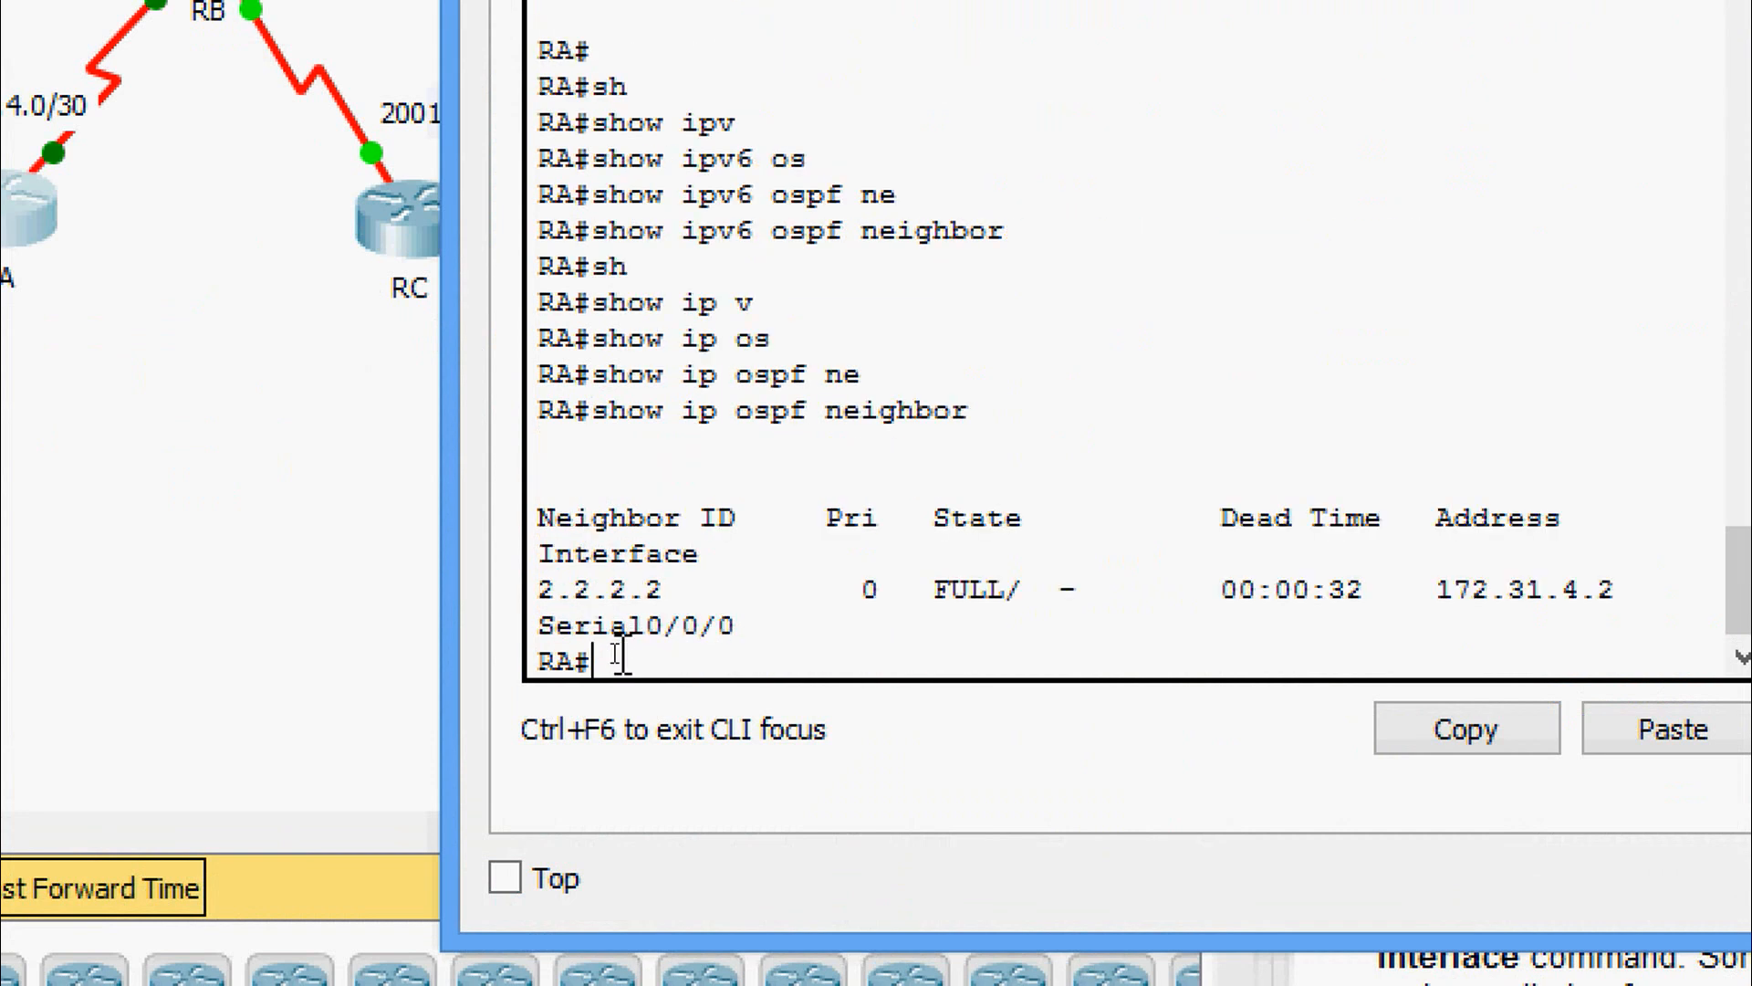
pyautogui.moveTo(574, 518); pyautogui.dragTo(703, 627)
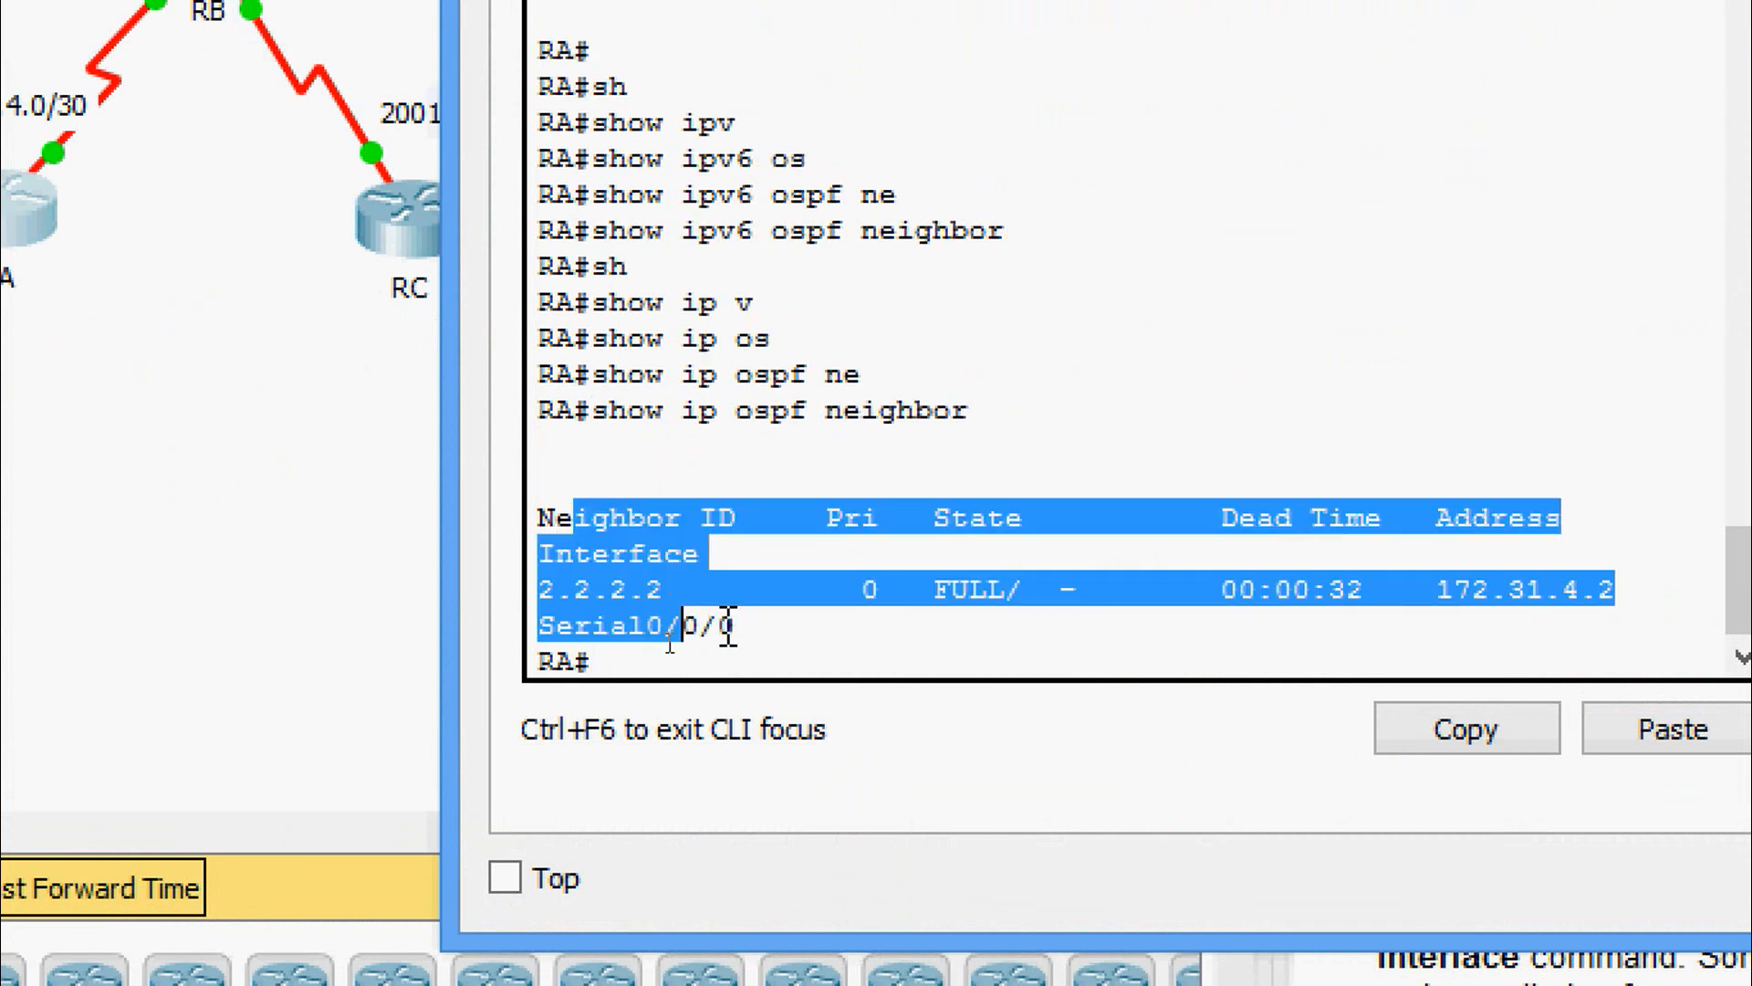
pyautogui.press('Return')
pyautogui.press('Return')
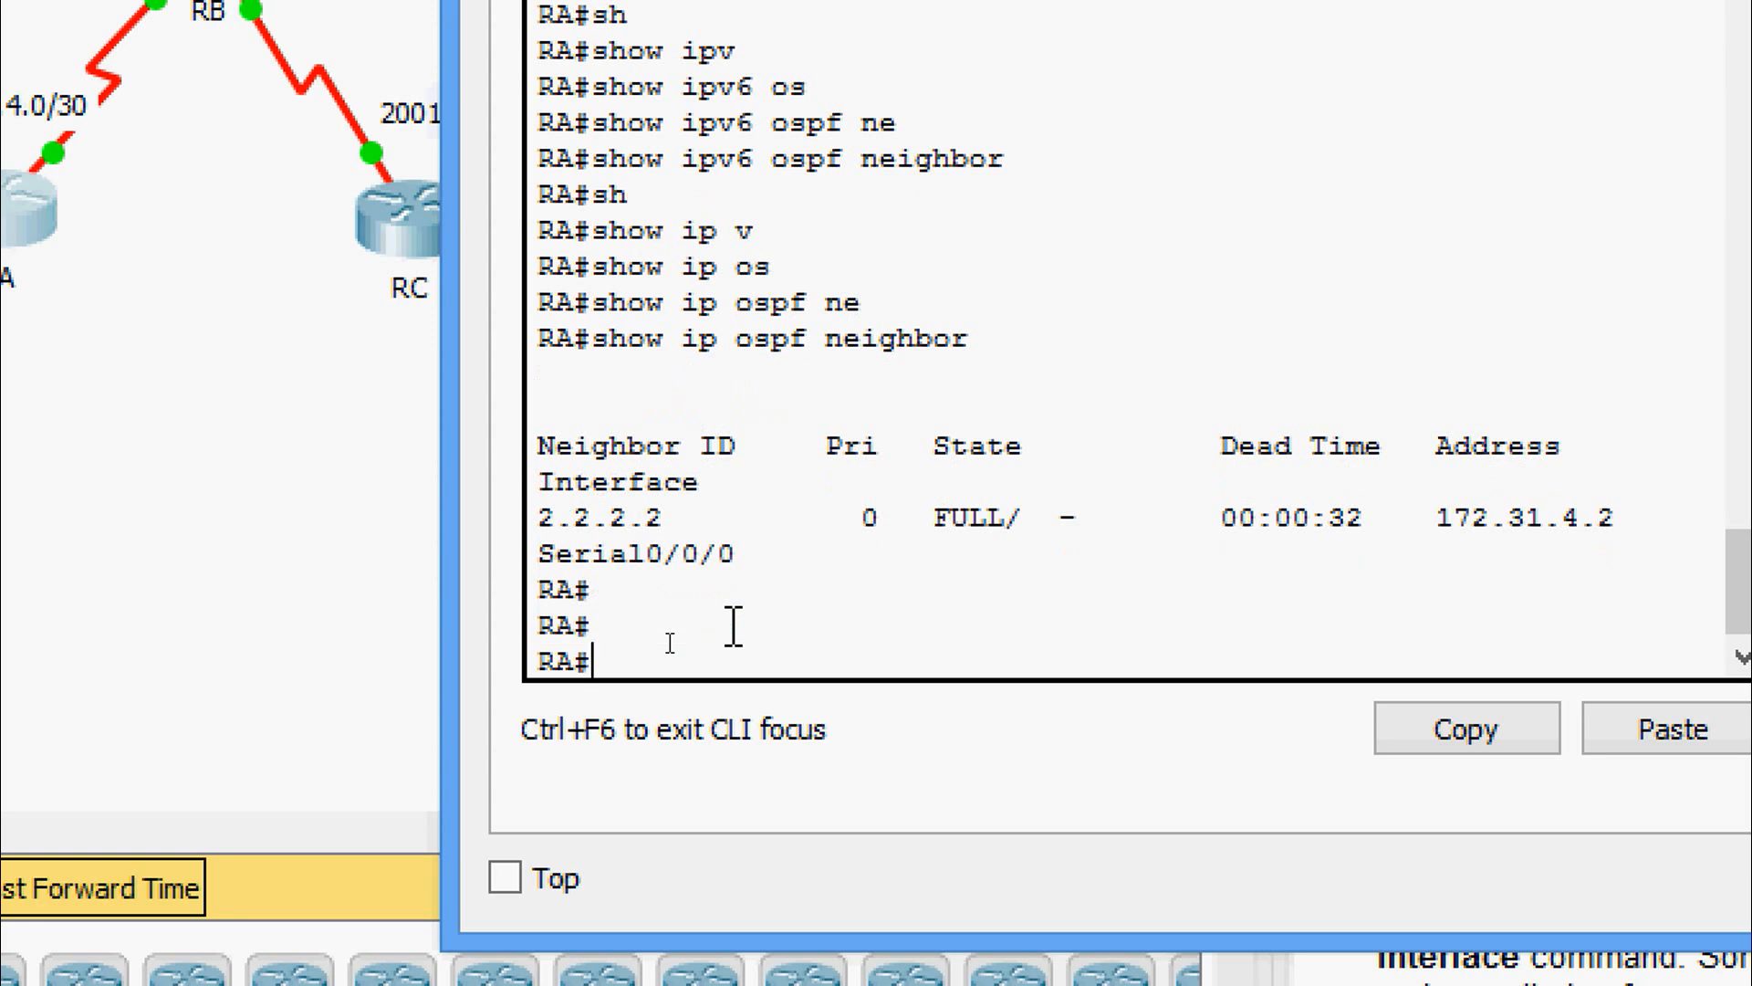
# - Run show ip route on RA and examine the OSPF-learned route in its routing table
pyautogui.write('sh')
pyautogui.press('Tab')
pyautogui.write('ip')
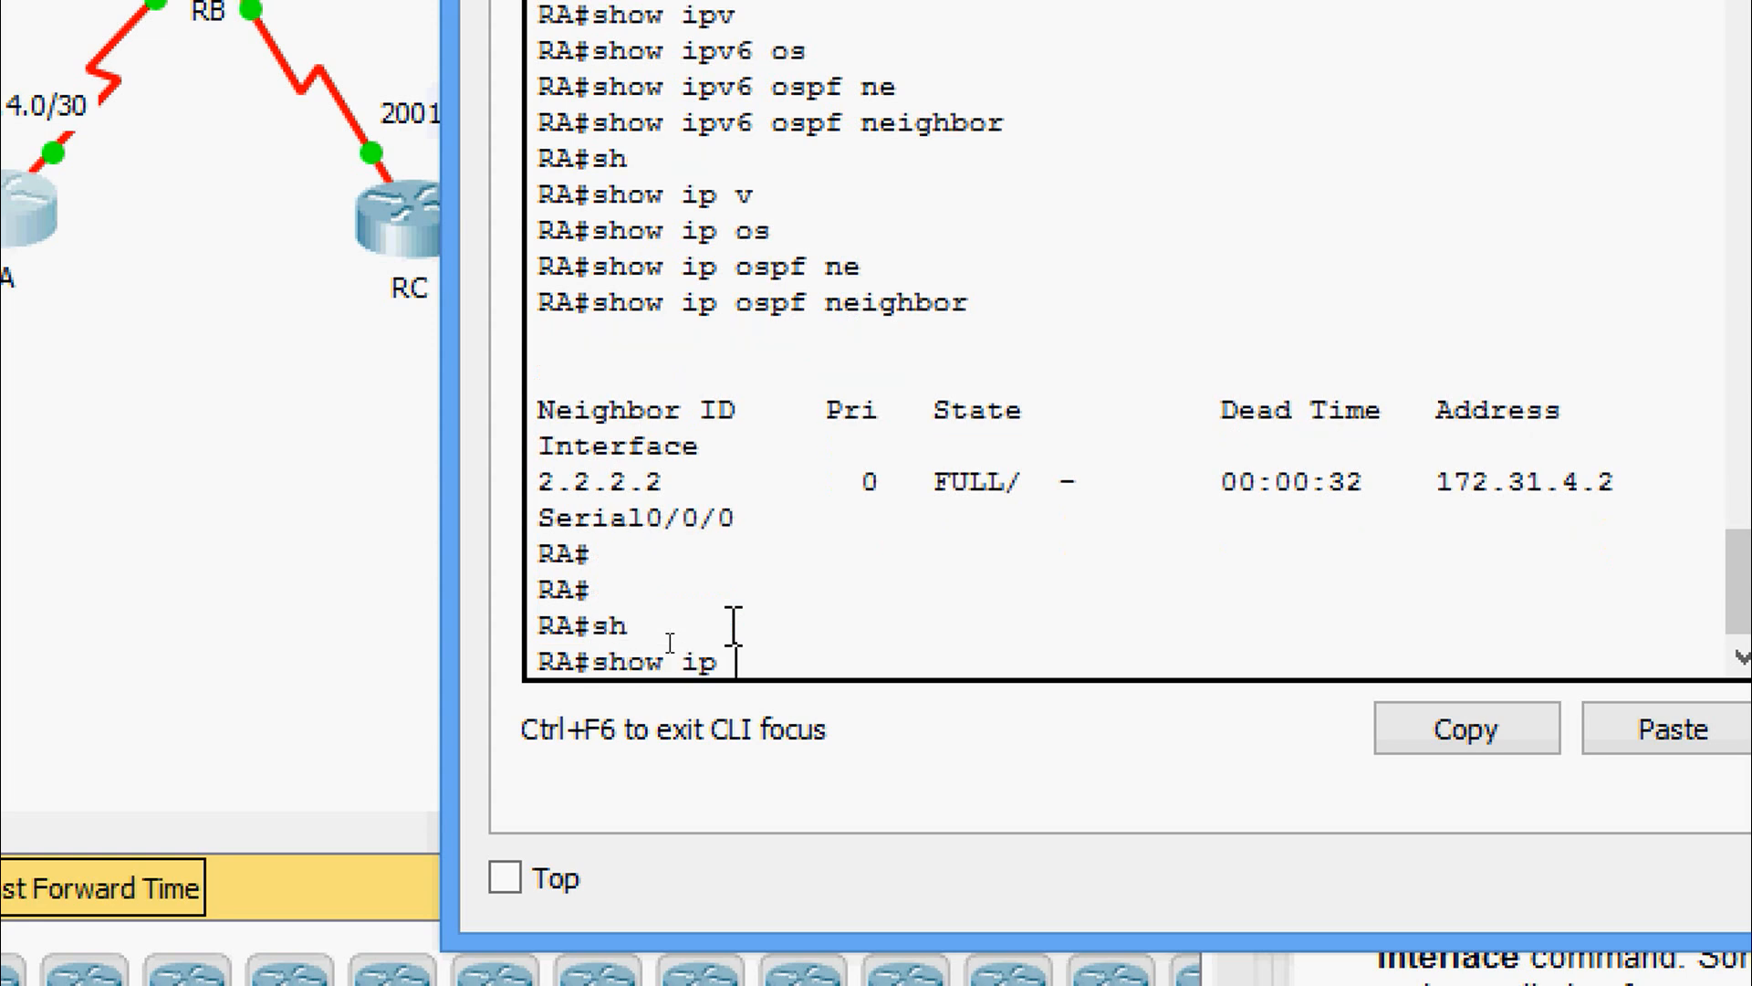
pyautogui.write(' rou')
pyautogui.press('Tab')
pyautogui.press('Return')
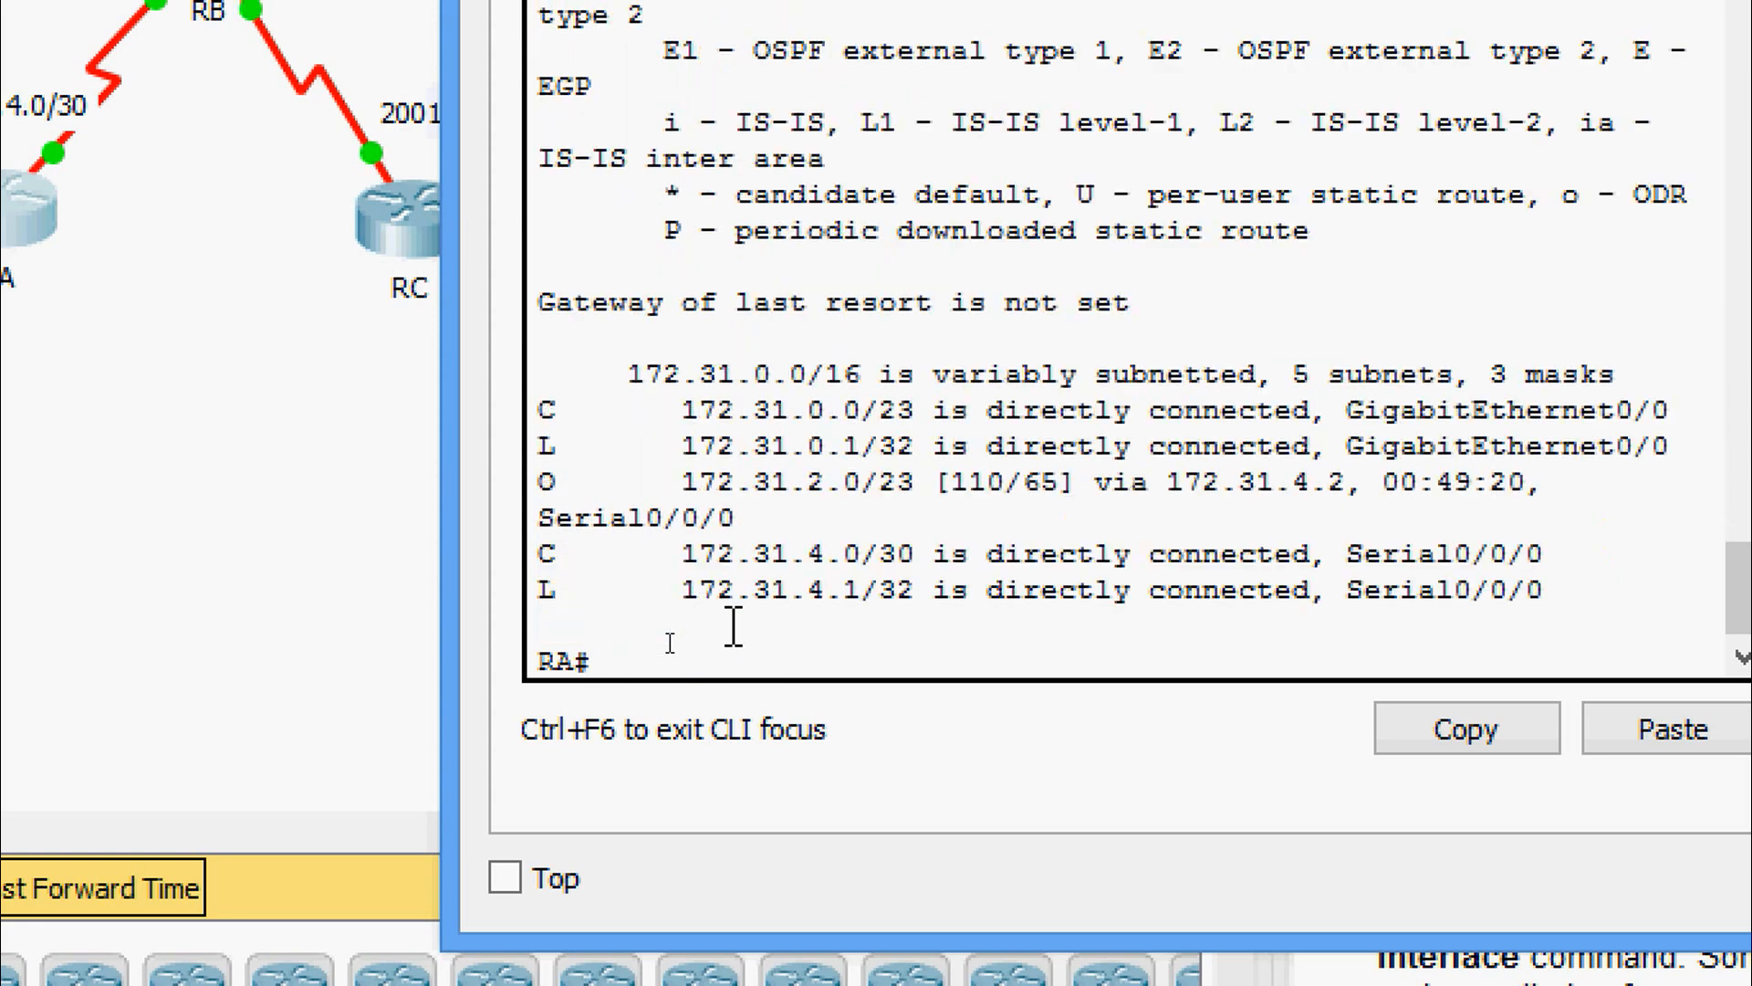
pyautogui.click(540, 482)
pyautogui.keyDown('shift'); pyautogui.click(1535, 484); pyautogui.keyUp('shift')
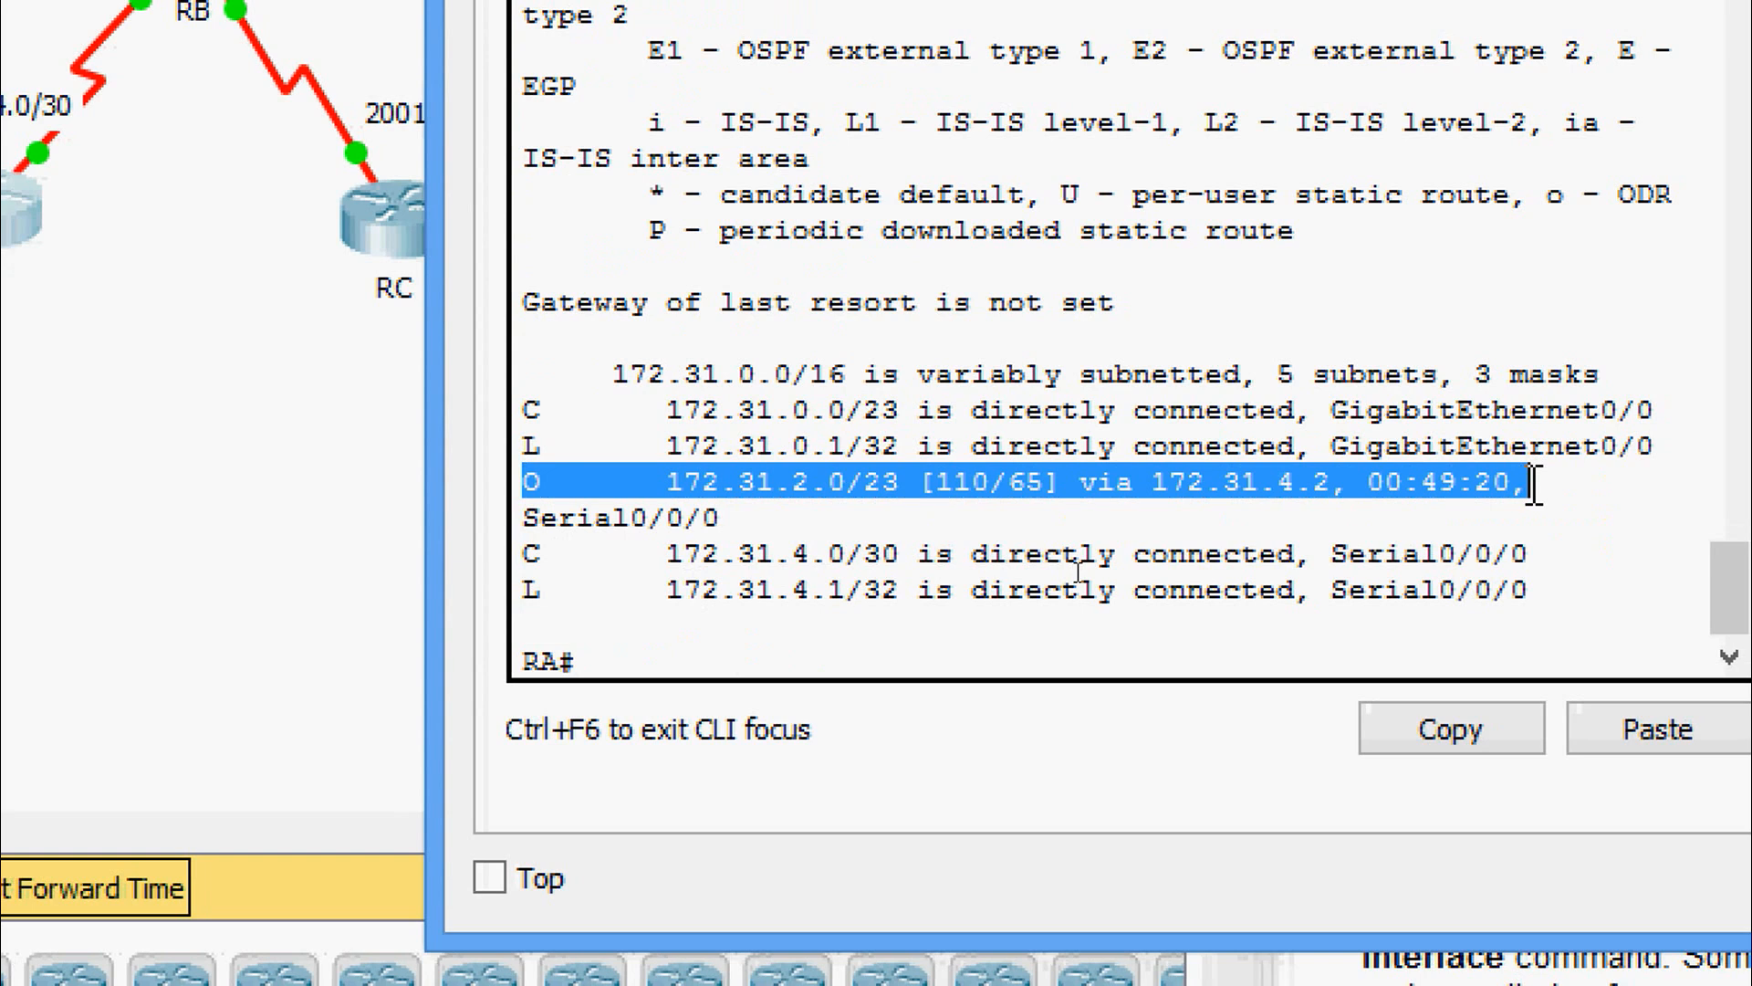
pyautogui.click(1535, 483)
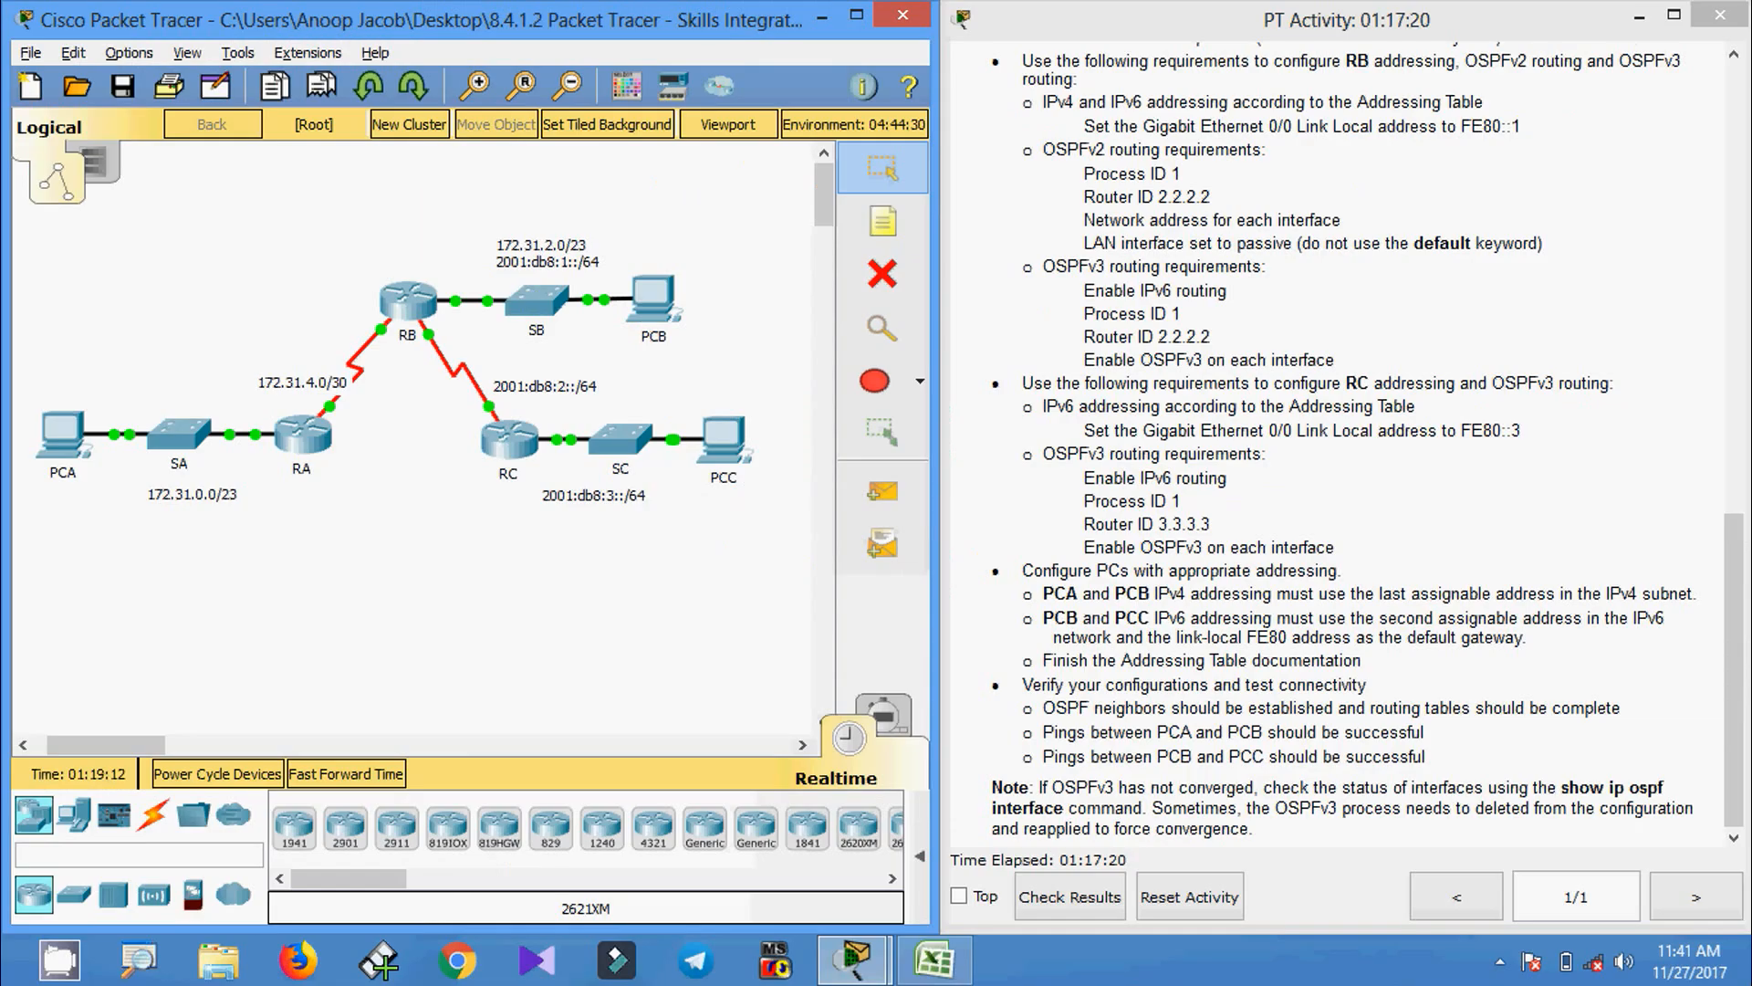
# - Open router RB's CLI and run show ip ospf neighbor to examine its OSPFv2 adjacency
pyautogui.click(408, 299)
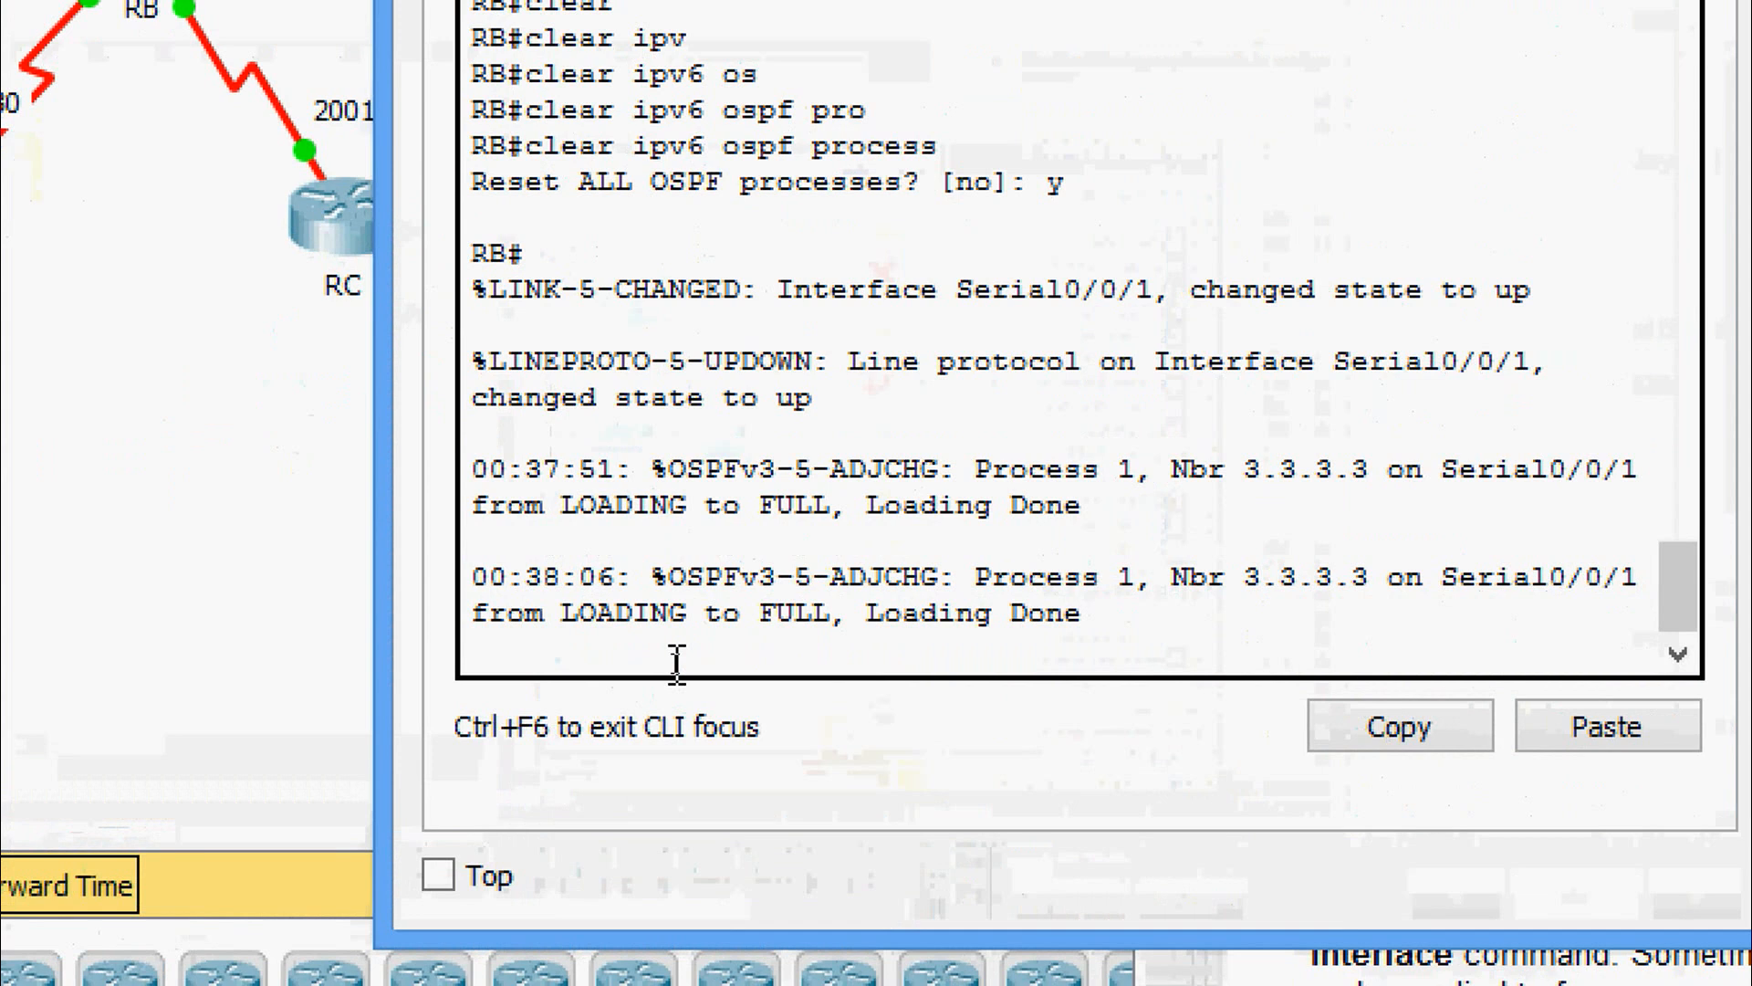
pyautogui.press('Return')
pyautogui.press('Return')
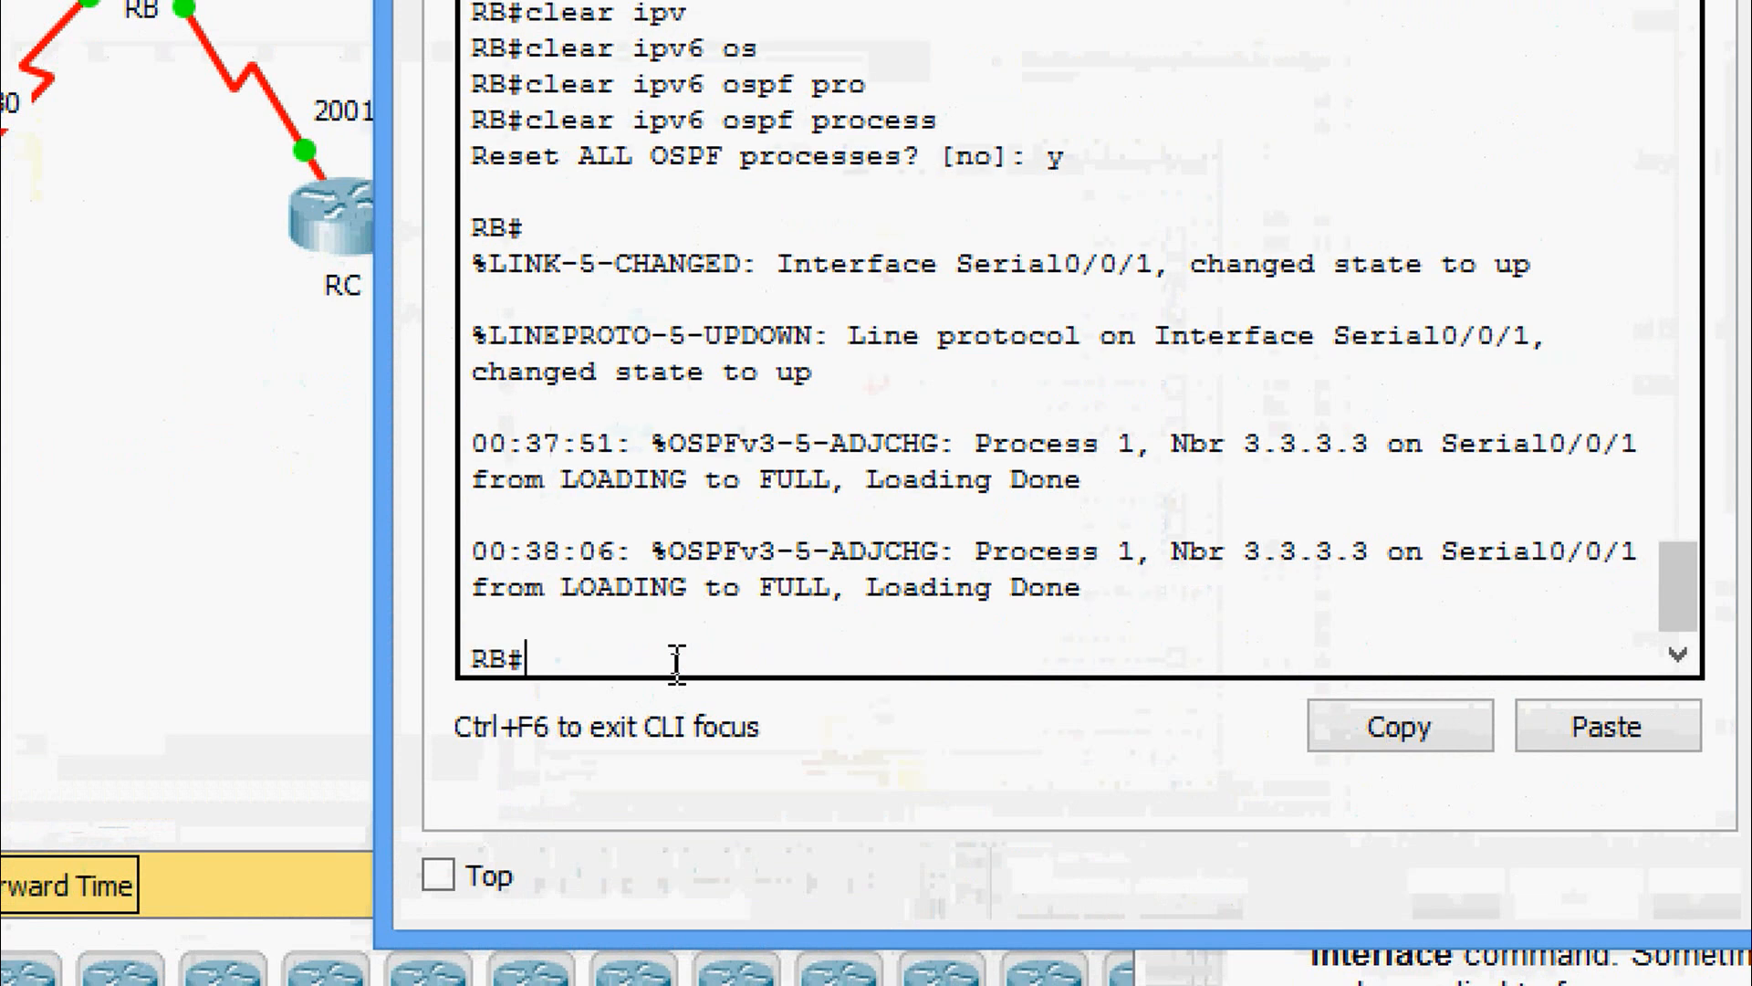
pyautogui.write('sh')
pyautogui.press('Tab')
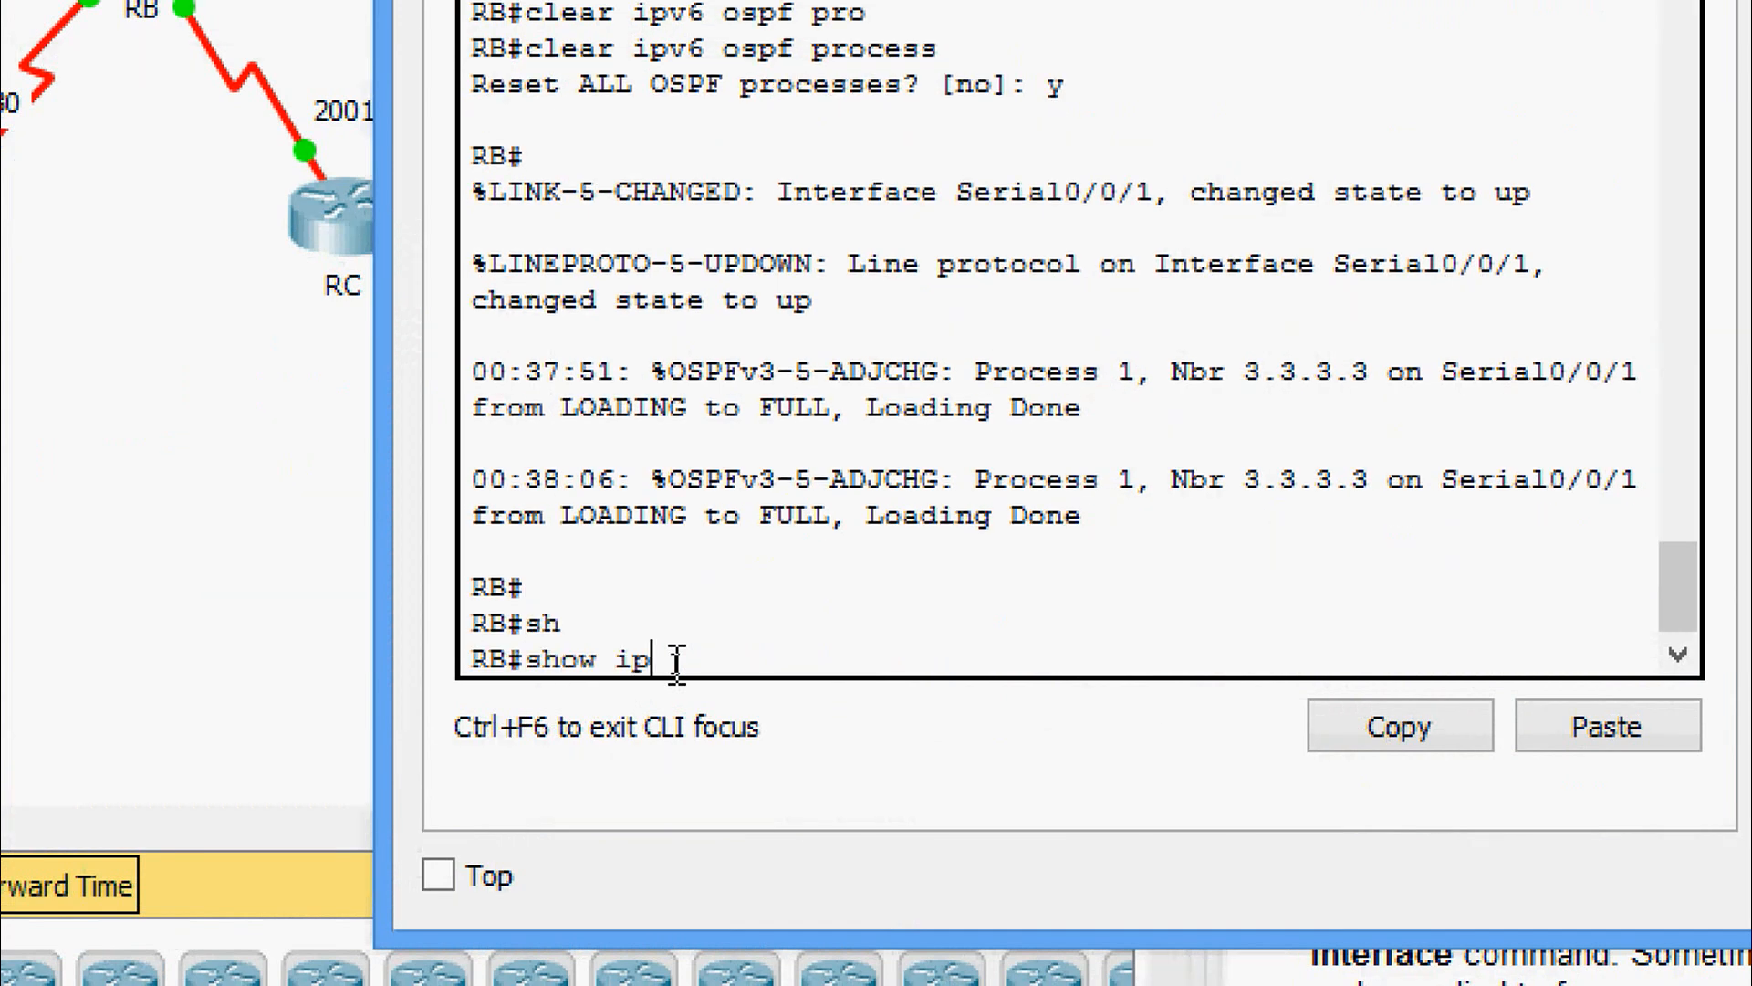
pyautogui.write('ip os')
pyautogui.press('Tab')
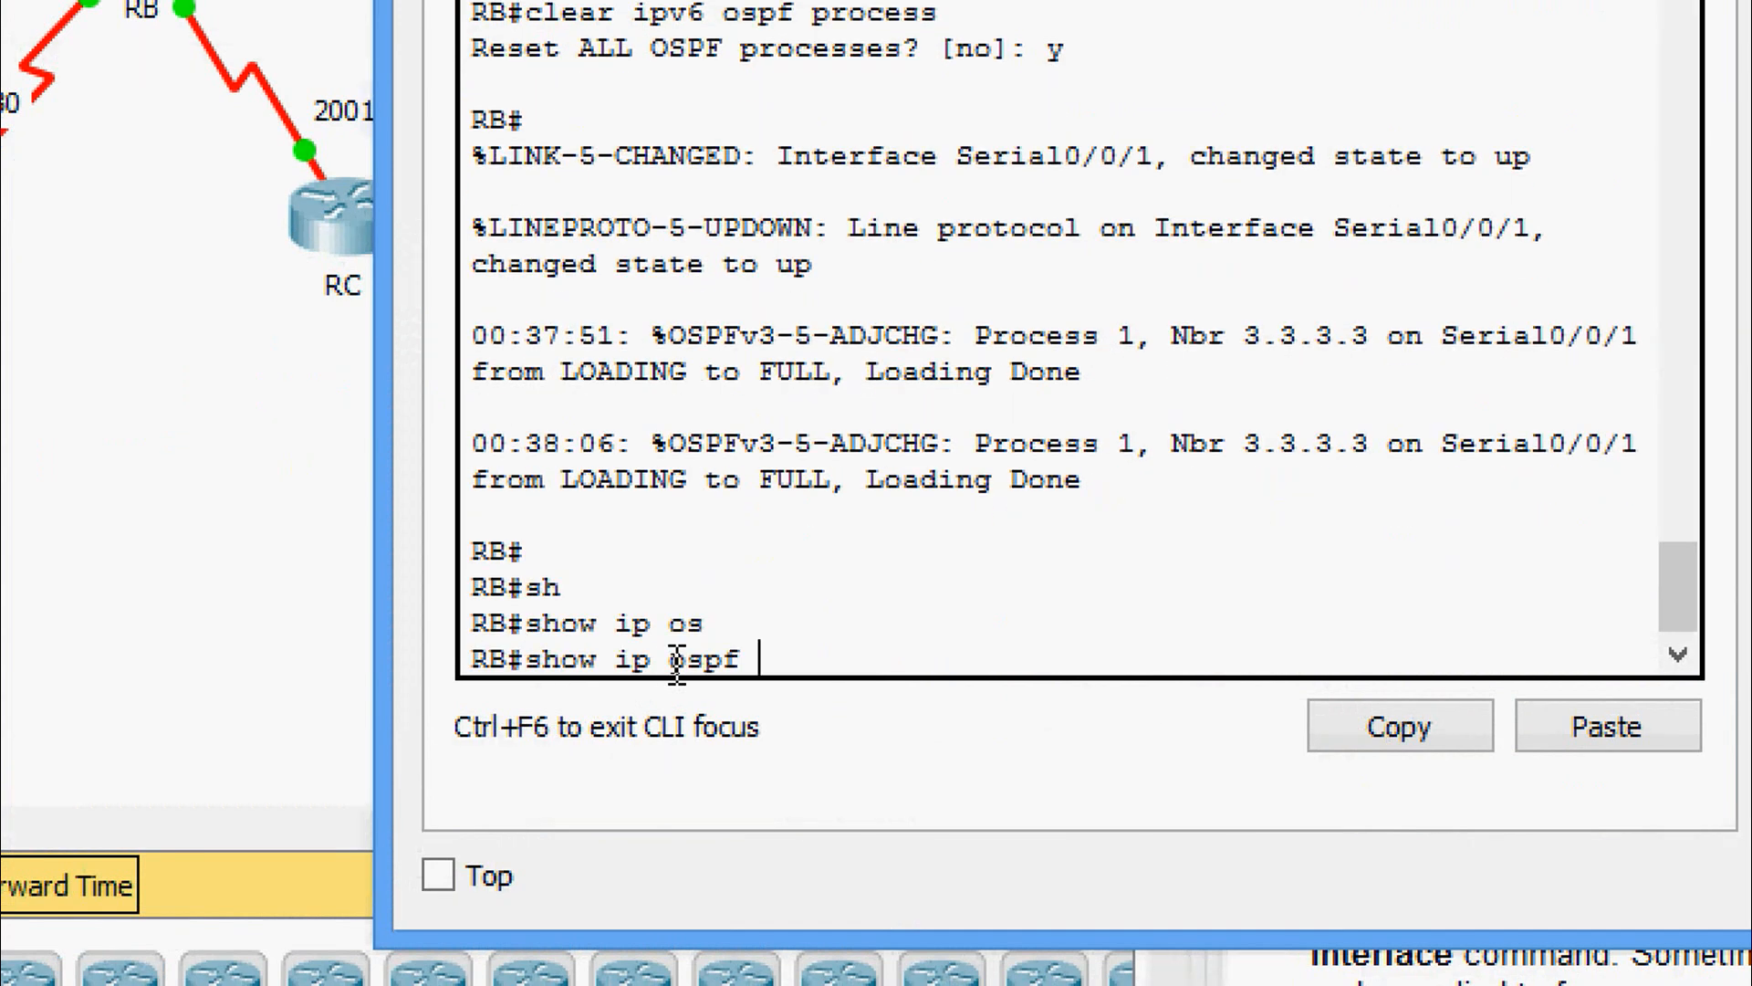
pyautogui.write('ne')
pyautogui.press('Tab')
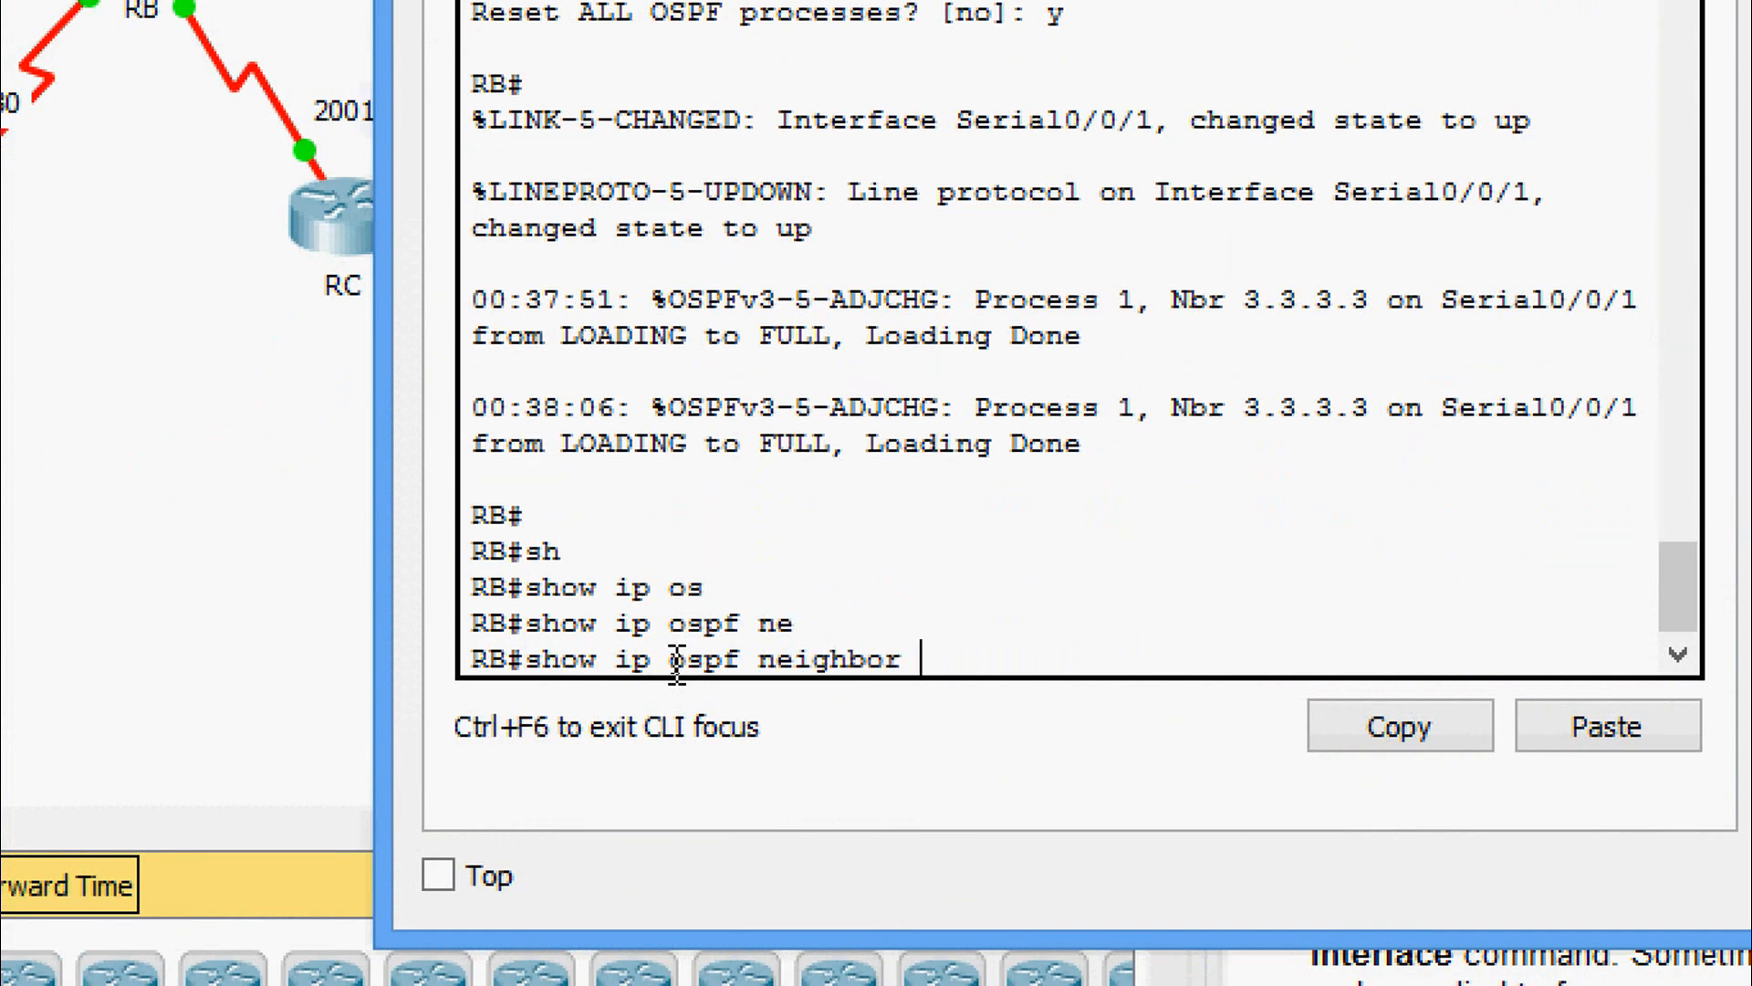
pyautogui.press('Return')
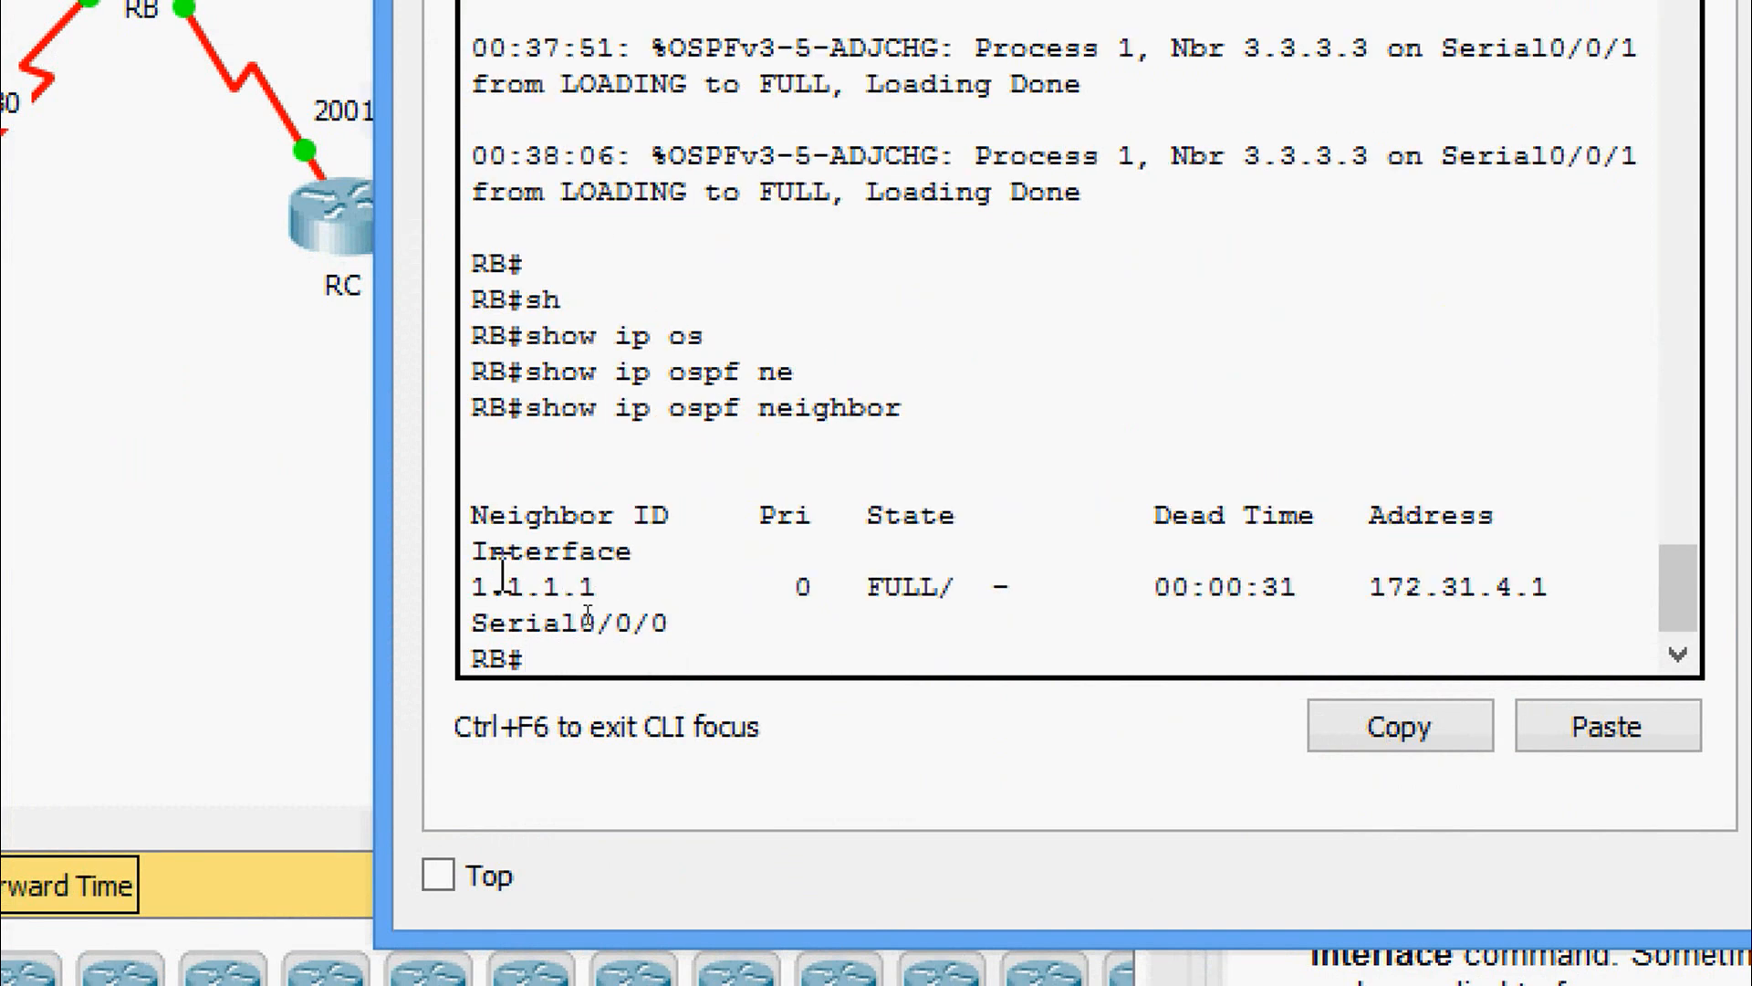
pyautogui.moveTo(493, 553); pyautogui.dragTo(715, 635)
pyautogui.click(727, 635)
# - Run show ipv6 ospf neighbor on RB and examine its OSPFv3 neighbor entry
pyautogui.press('Return')
pyautogui.write('sh')
pyautogui.press('Tab')
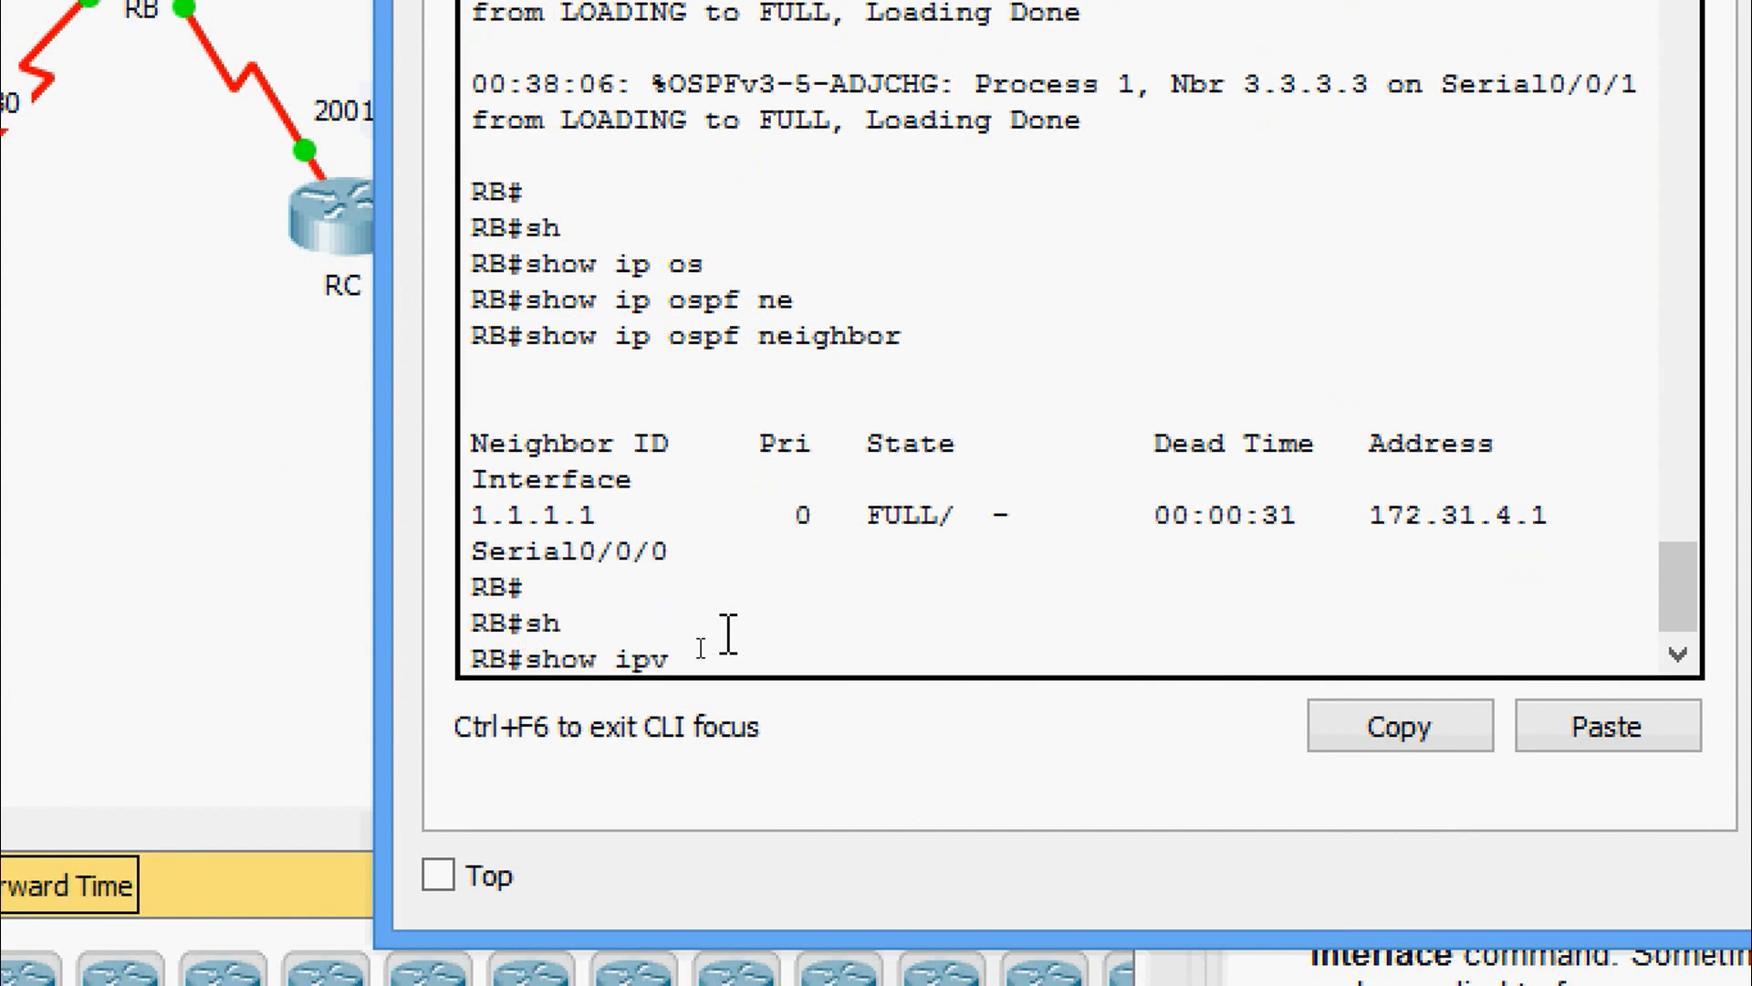
pyautogui.write('ipv')
pyautogui.press('Tab')
pyautogui.write('os')
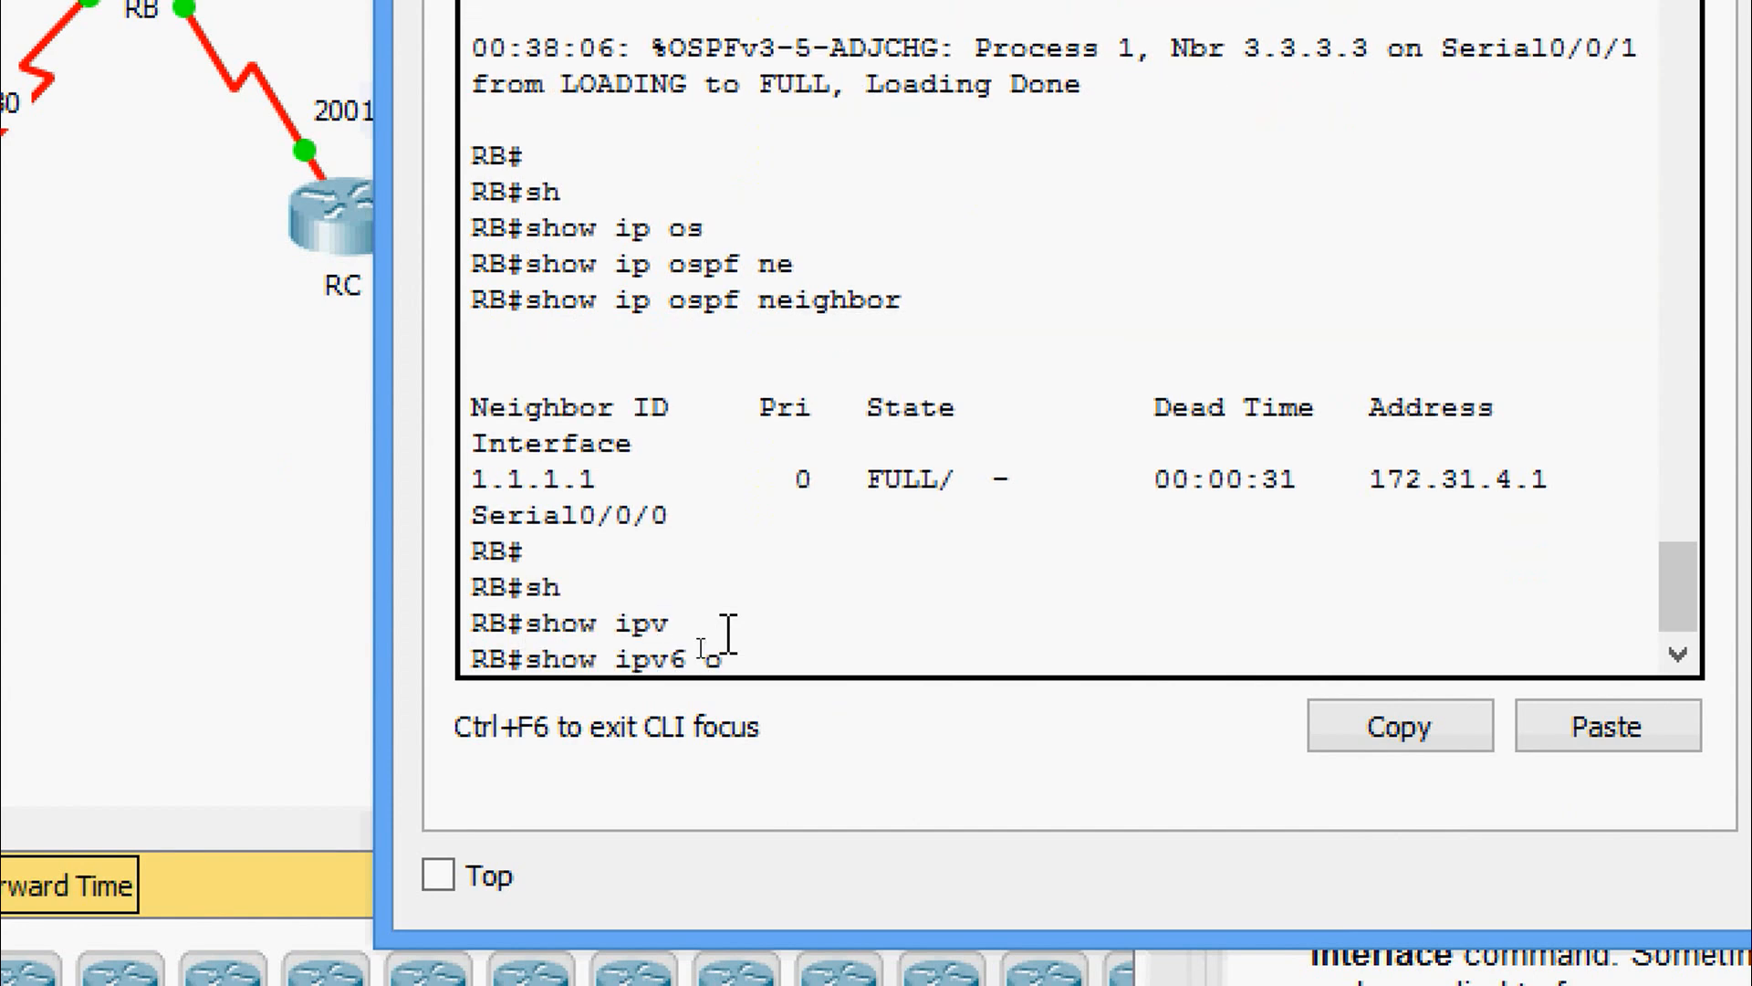
pyautogui.press('Tab')
pyautogui.write('ne')
pyautogui.press('Tab')
pyautogui.press('Return')
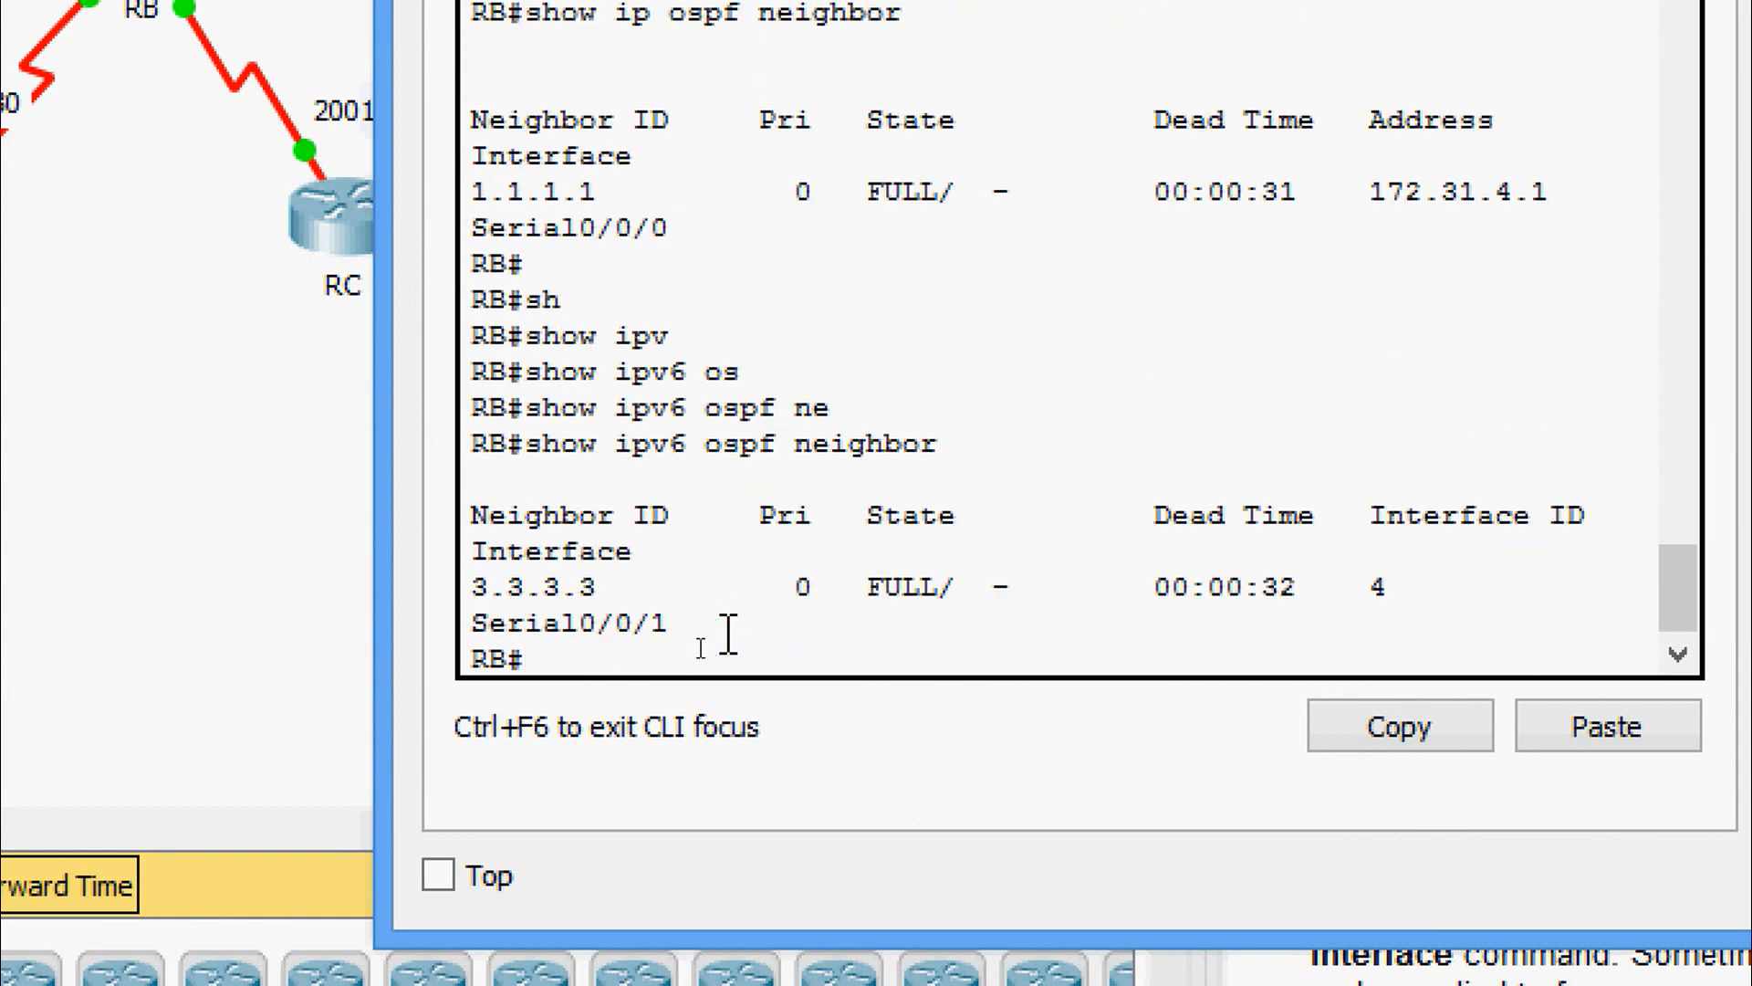
pyautogui.moveTo(467, 585); pyautogui.dragTo(702, 593)
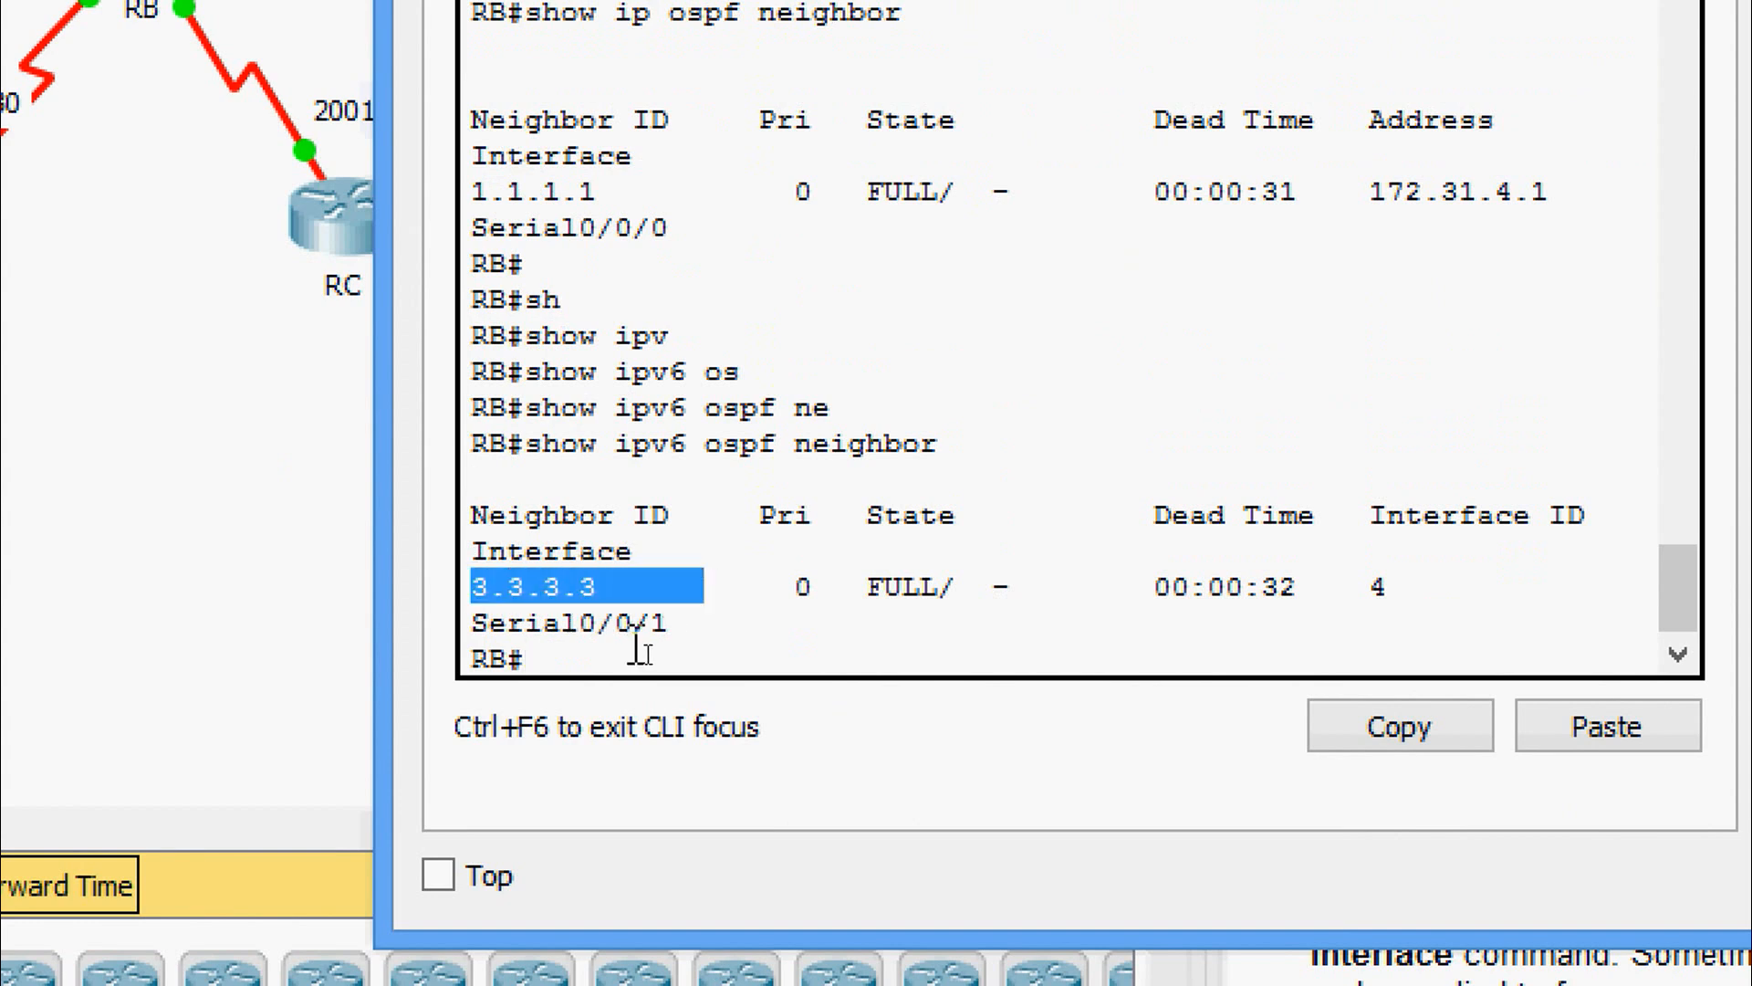
pyautogui.click(642, 656)
# - Run show ip route on RB and examine the OSPF-learned IPv4 route
pyautogui.write('sh')
pyautogui.press('Tab')
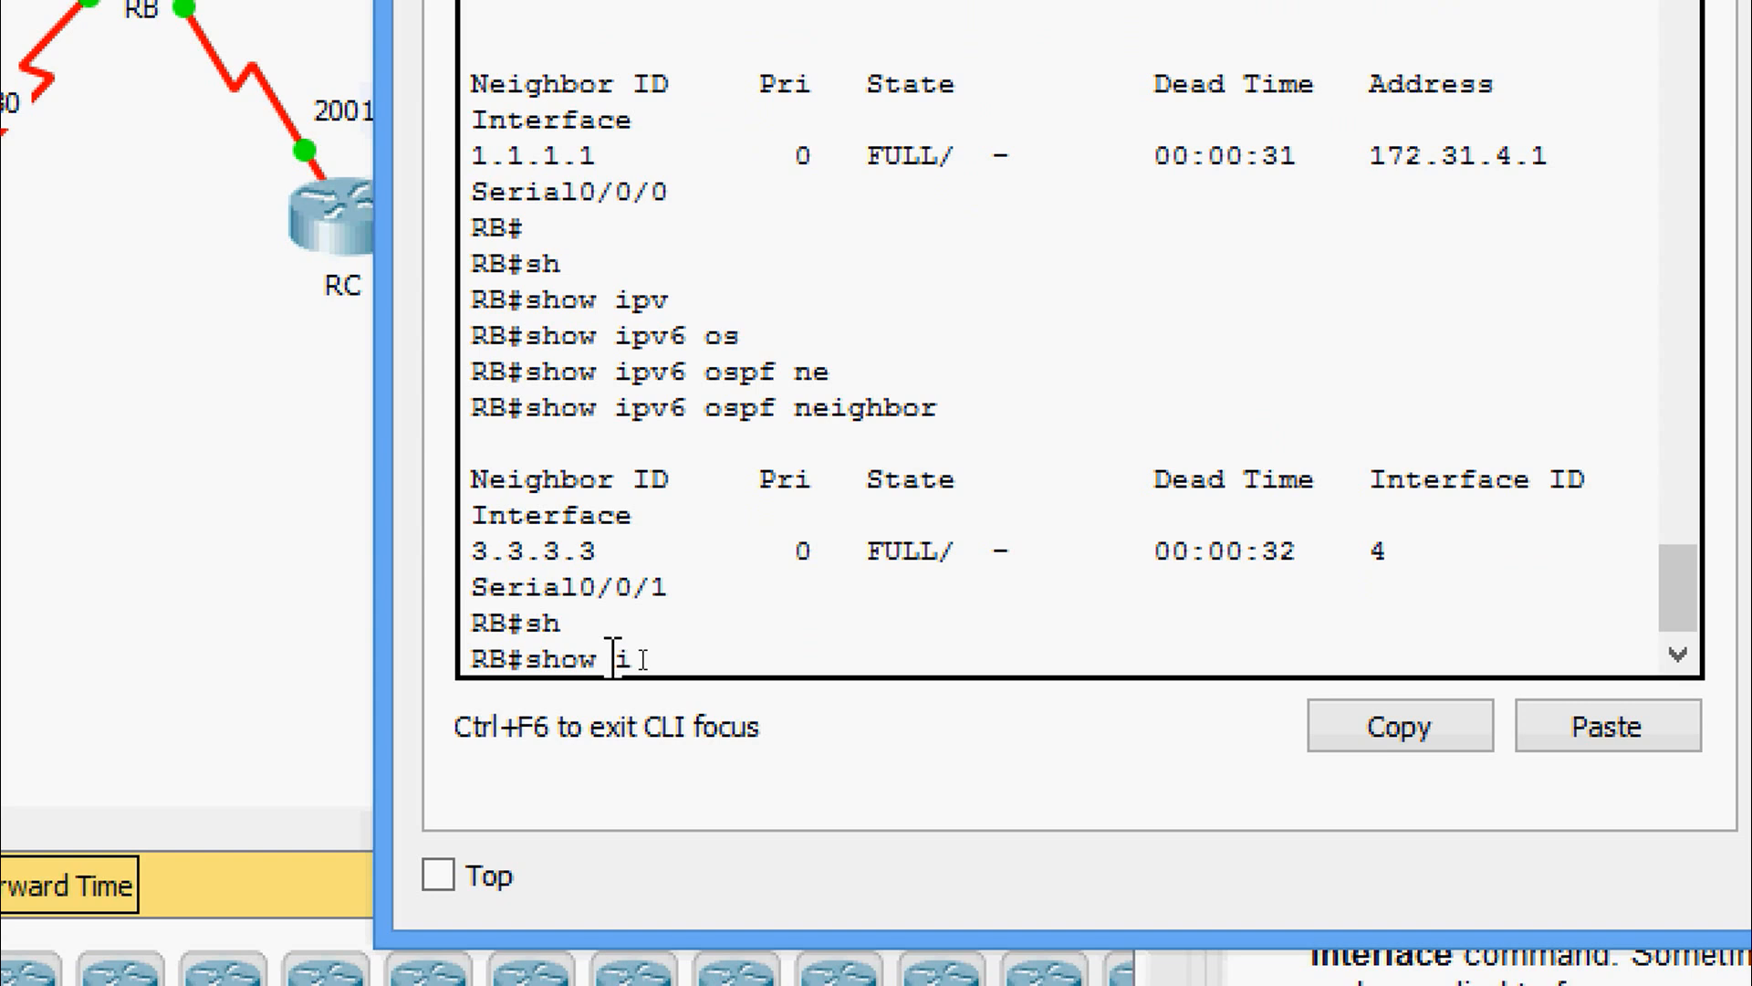
pyautogui.write('ip rou')
pyautogui.press('Tab')
pyautogui.press('Return')
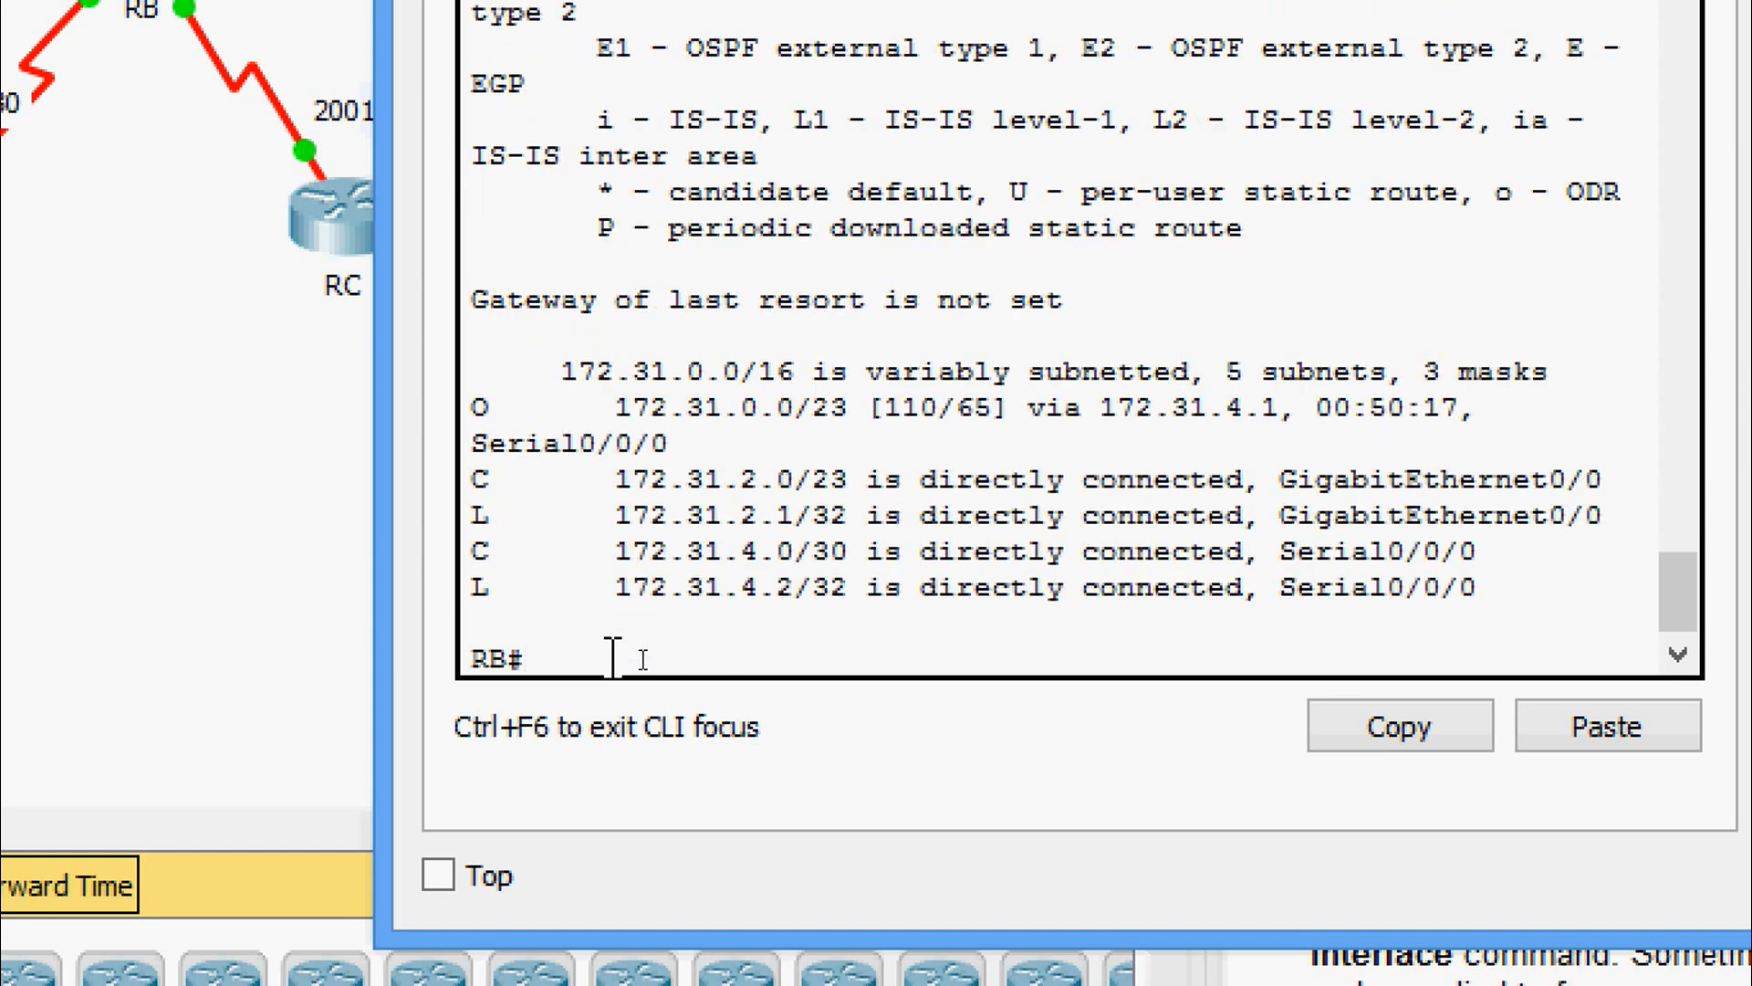
pyautogui.press('Return')
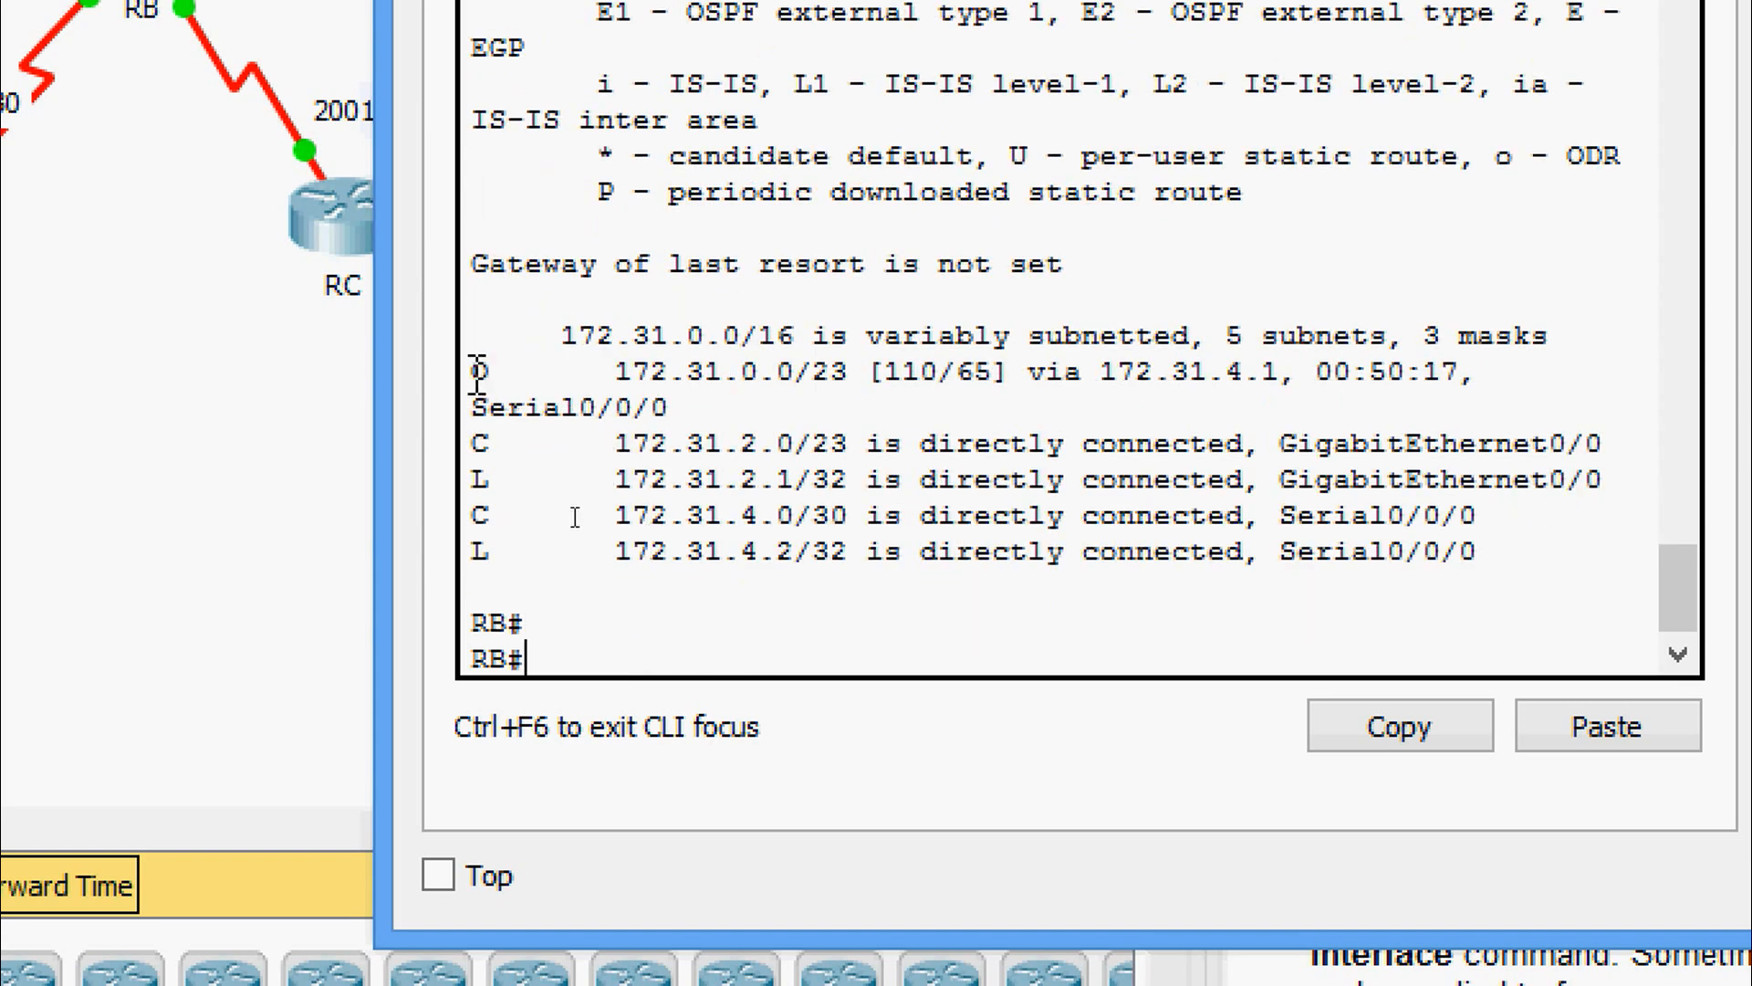
pyautogui.moveTo(472, 372); pyautogui.dragTo(1255, 409)
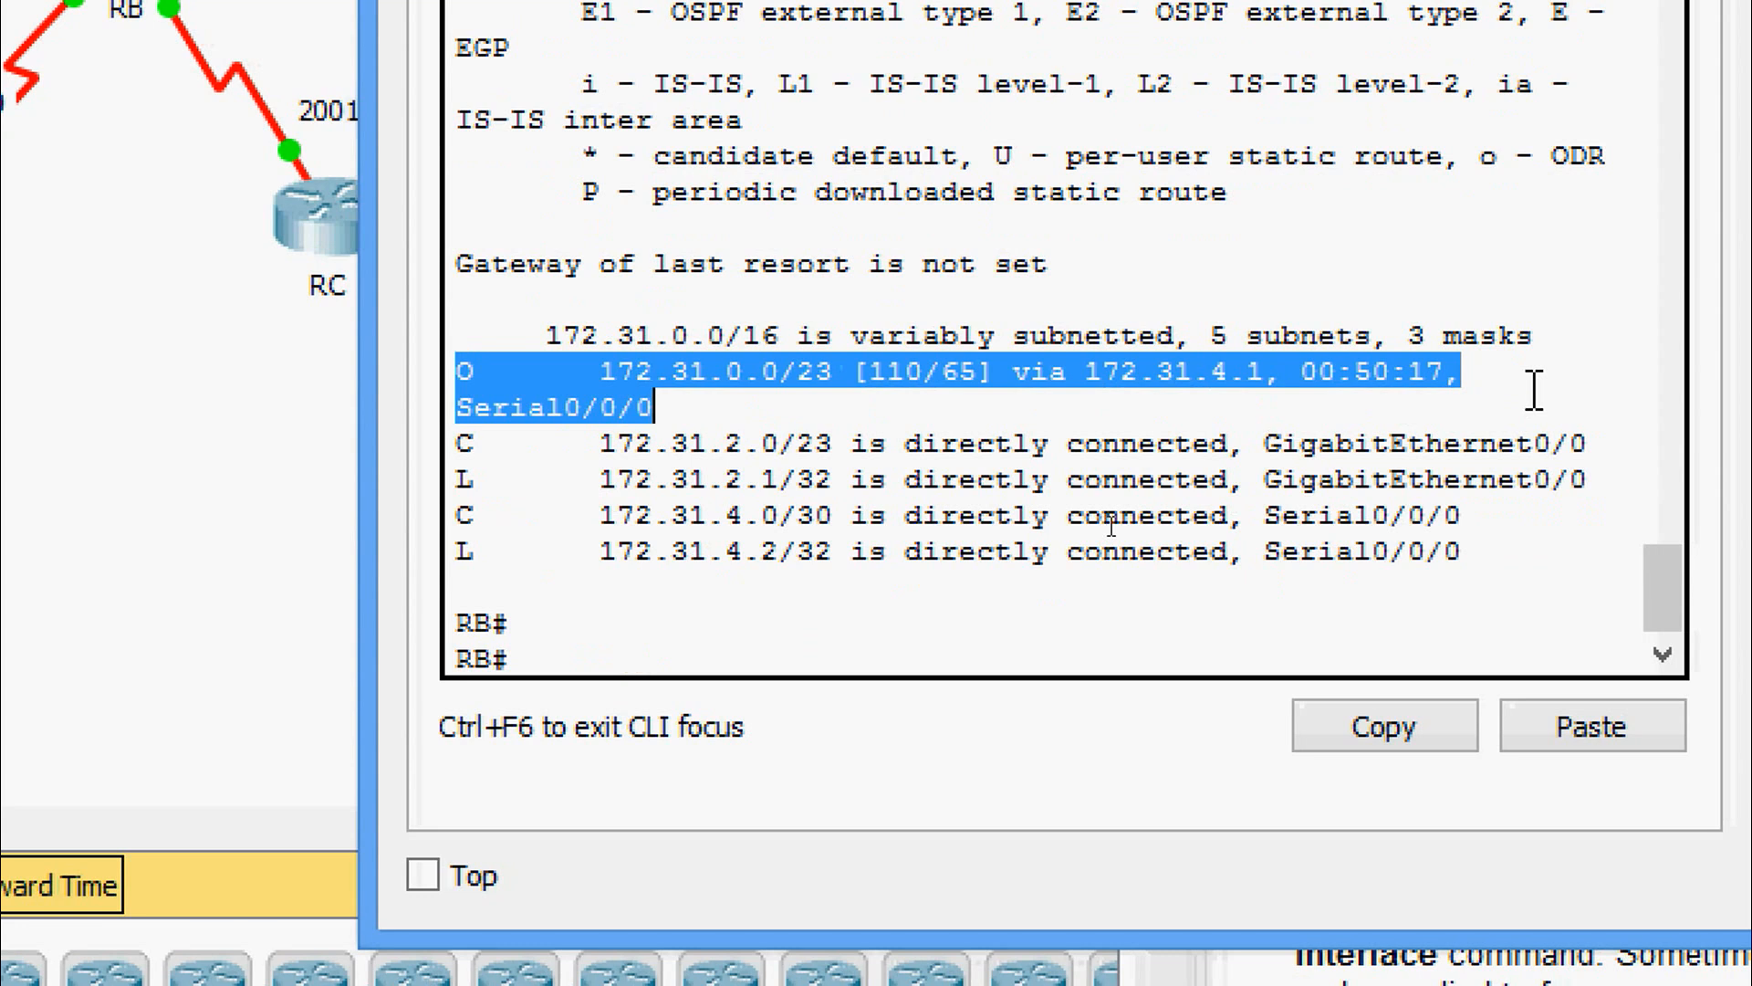
# - Run show ipv6 route on RB and examine the OSPF-learned IPv6 route
pyautogui.press('Return')
pyautogui.write('sh')
pyautogui.press('Tab')
pyautogui.write('i')
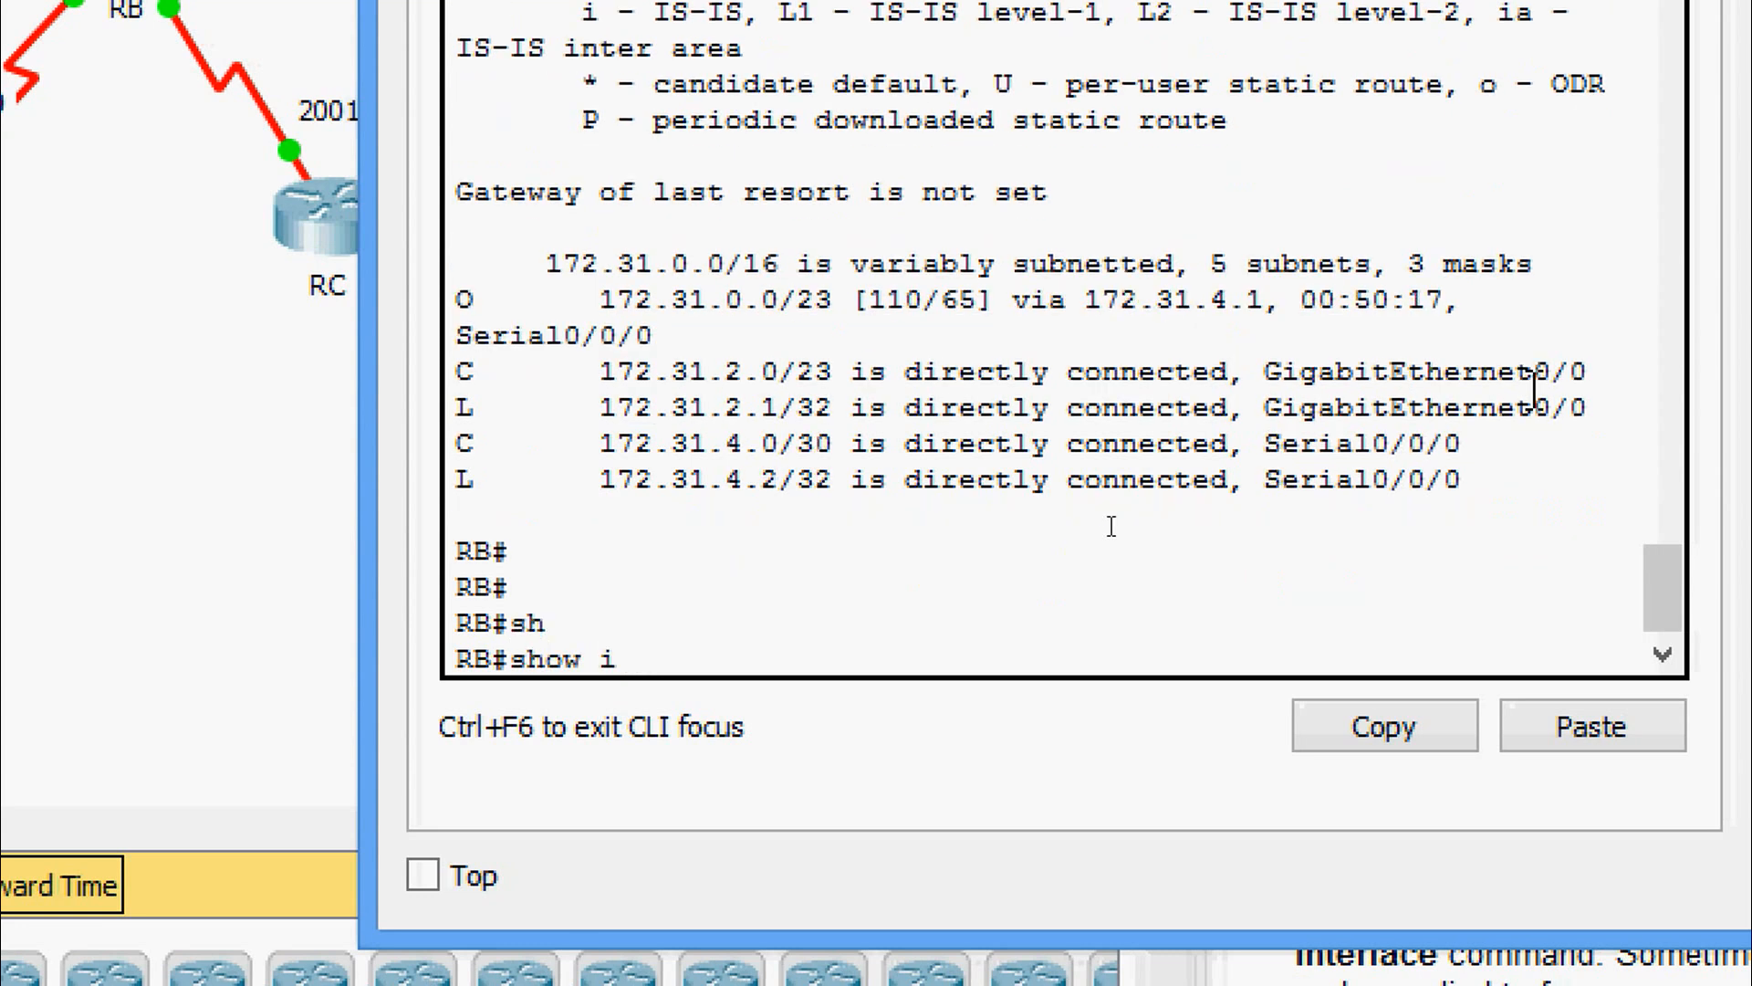
pyautogui.write('pv')
pyautogui.press('Tab')
pyautogui.write('rou')
pyautogui.press('Tab')
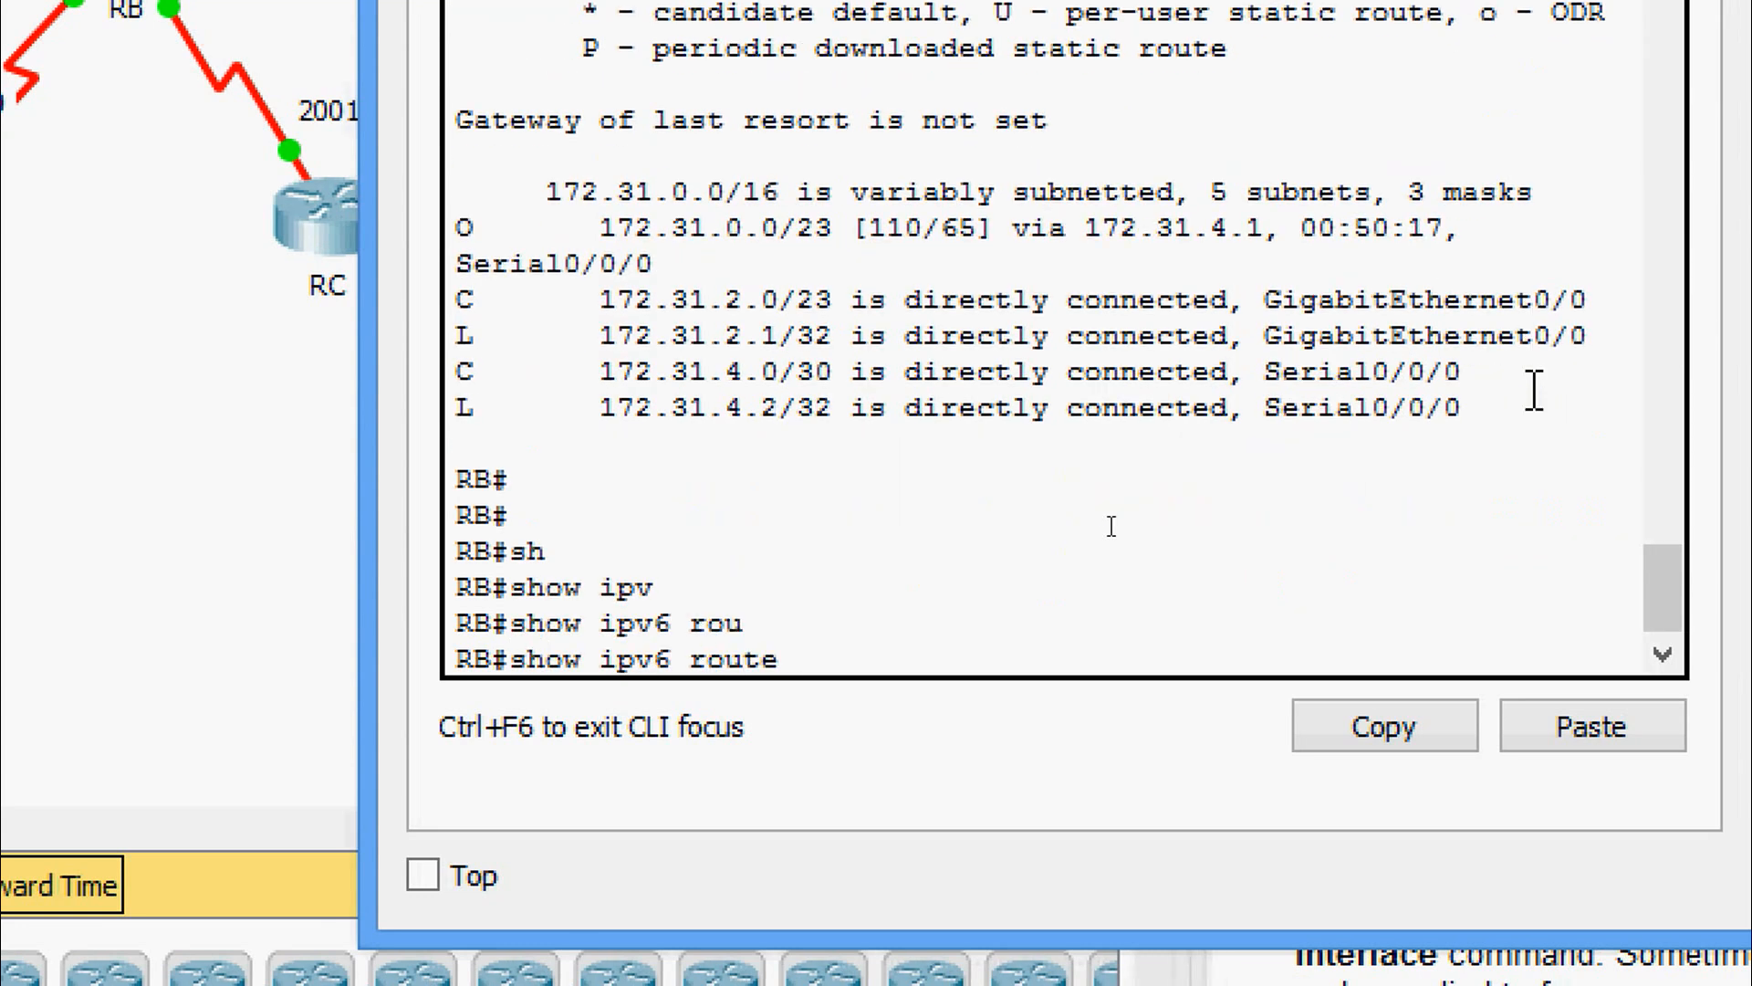
pyautogui.press('Return')
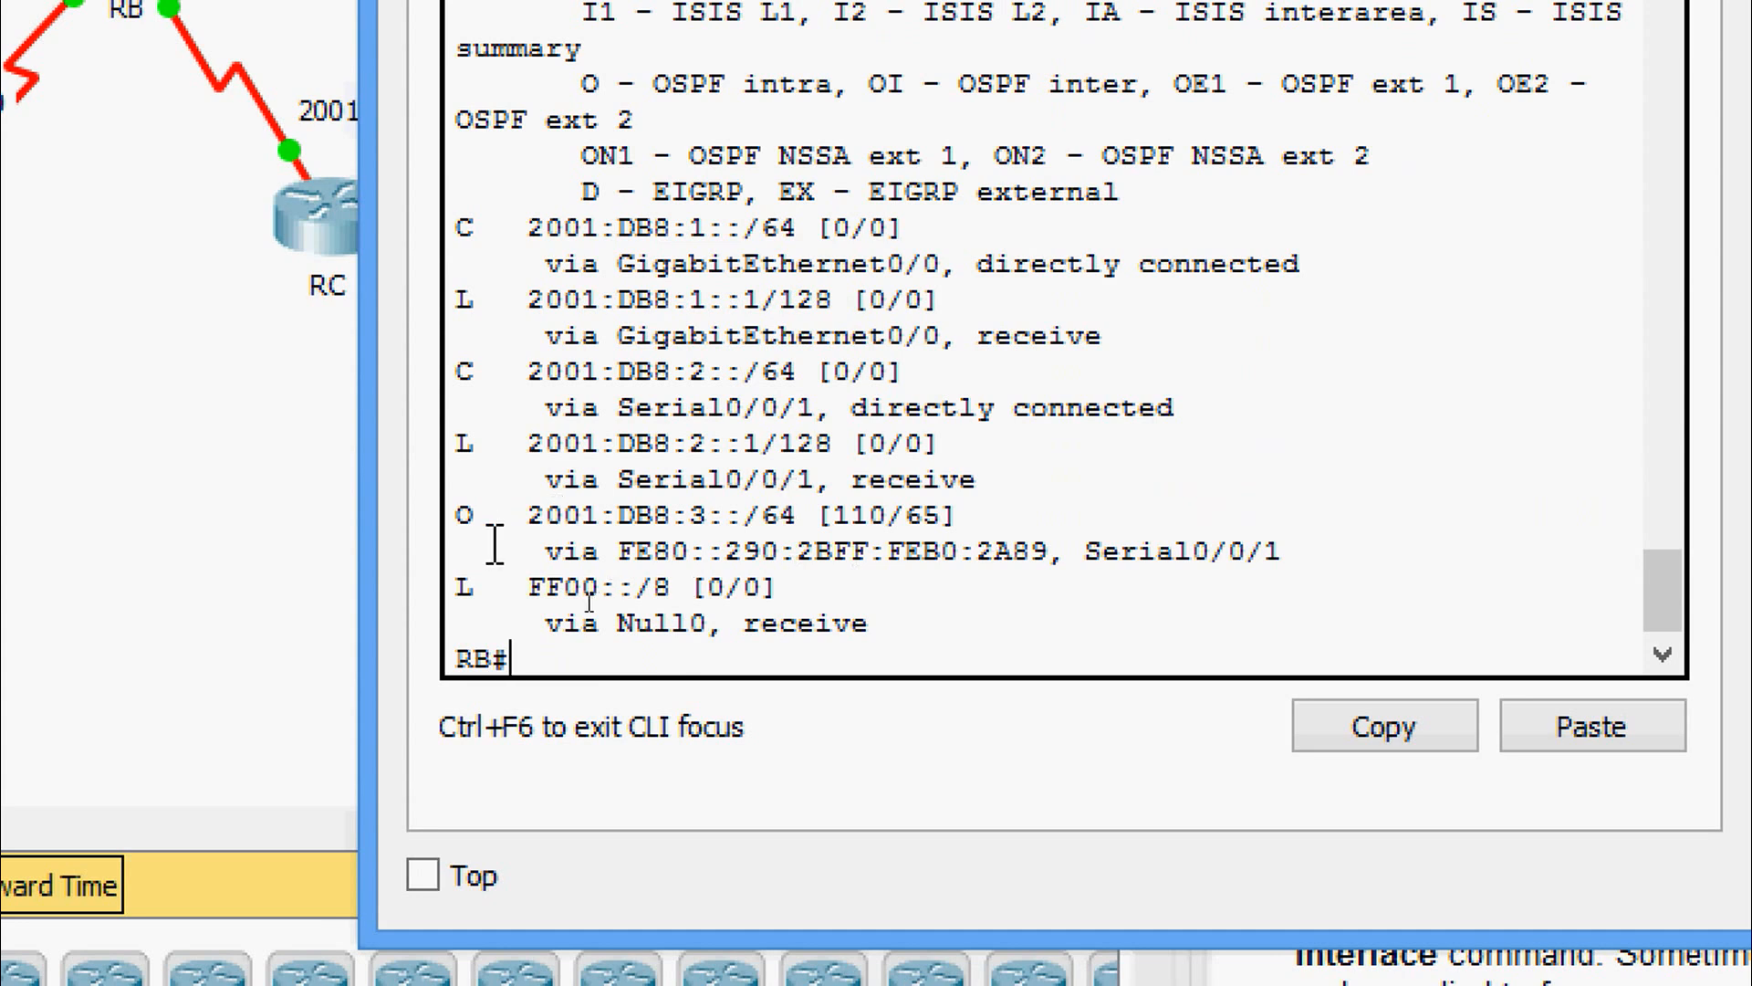
pyautogui.moveTo(459, 513); pyautogui.dragTo(1357, 562)
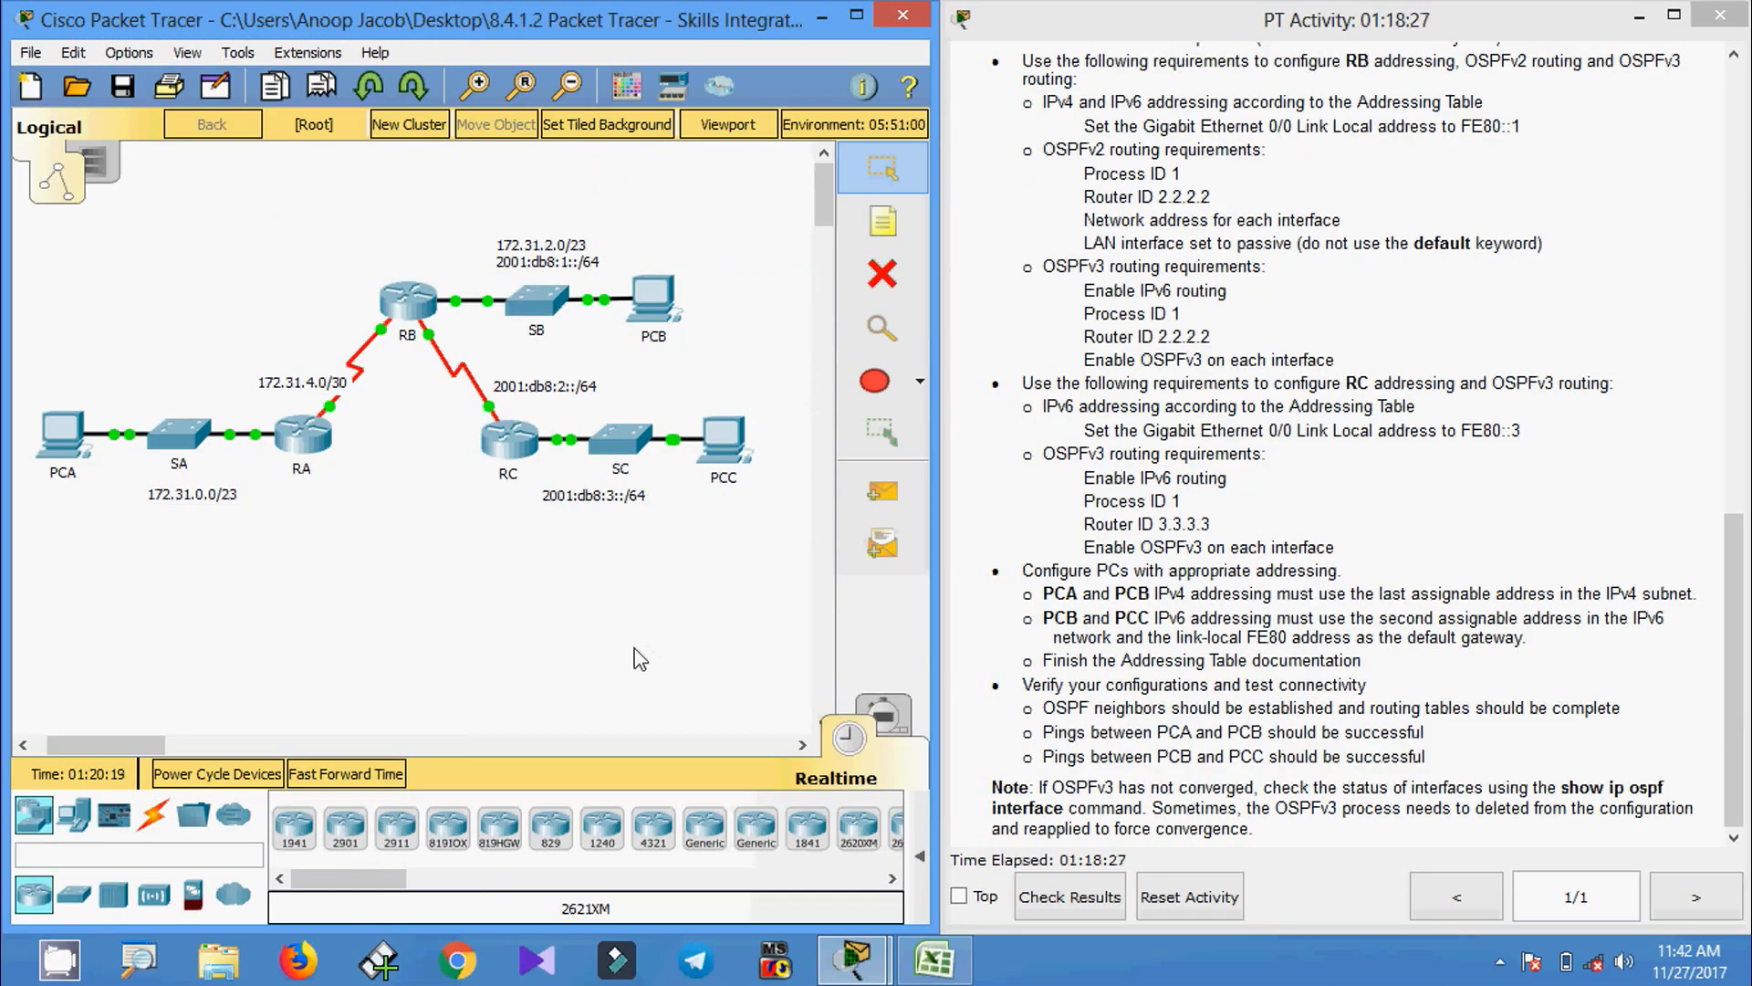
# - Open router RC's CLI and run show ipv6 ospf neighbor to examine its OSPFv3 adjacency
pyautogui.click(500, 441)
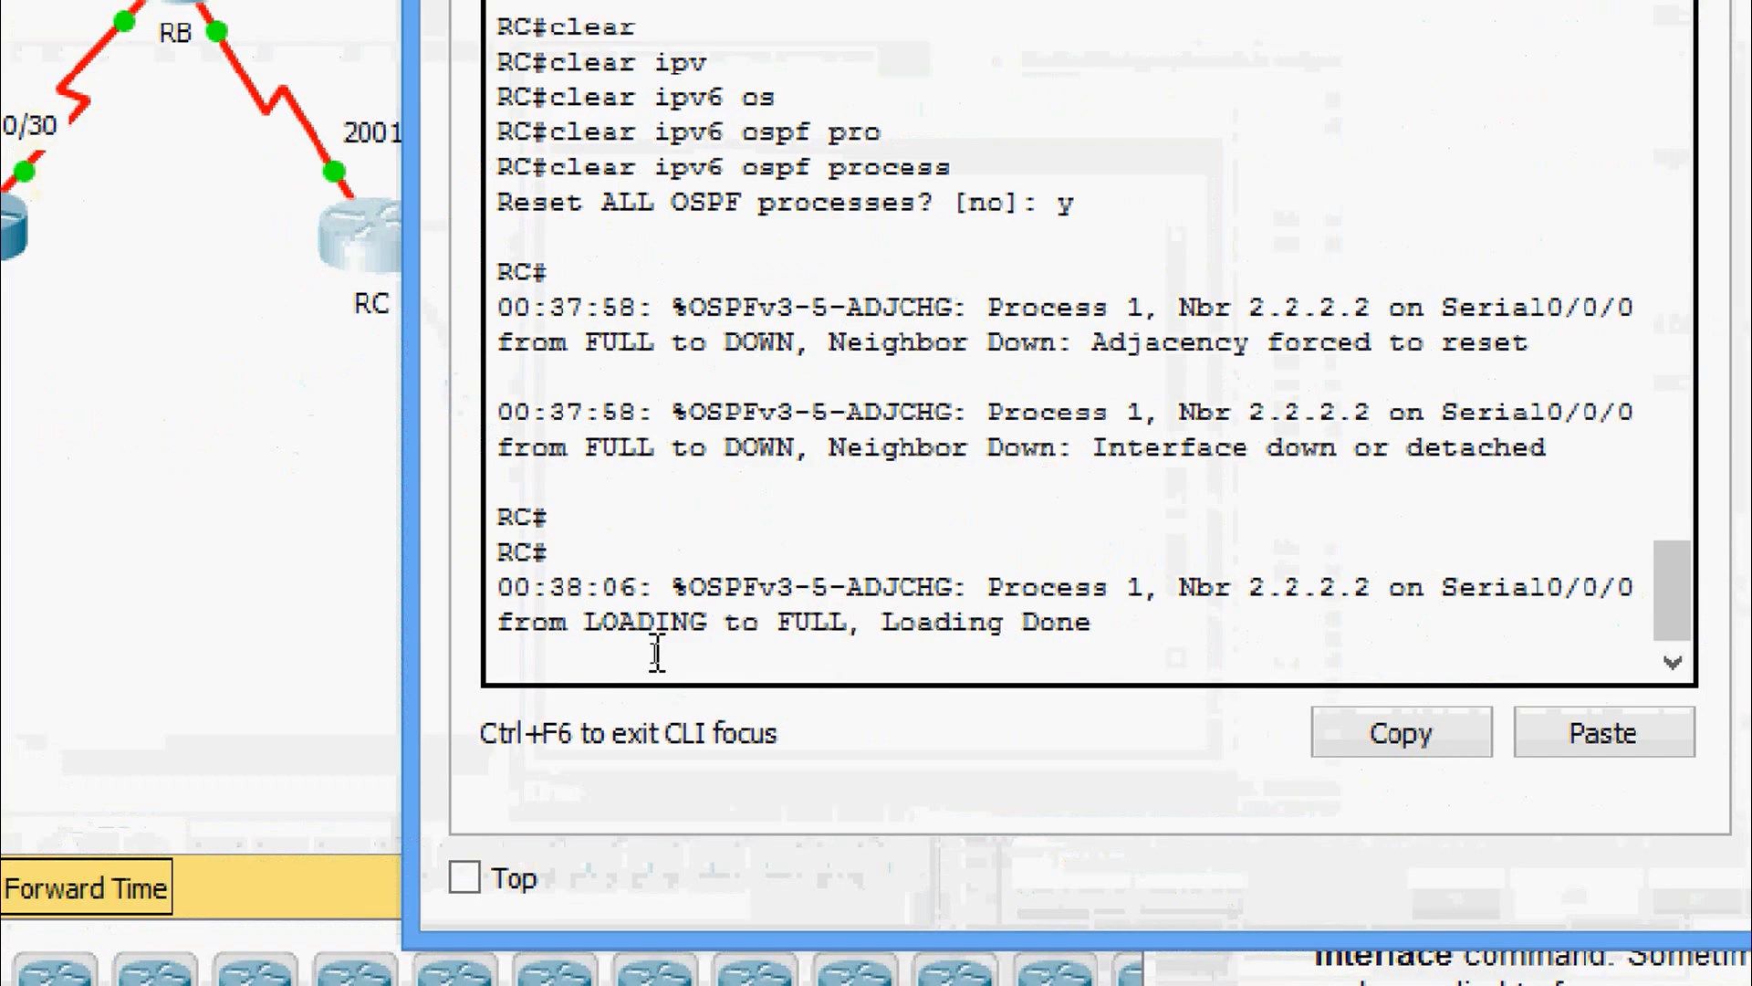
pyautogui.press('Return')
pyautogui.press('Return')
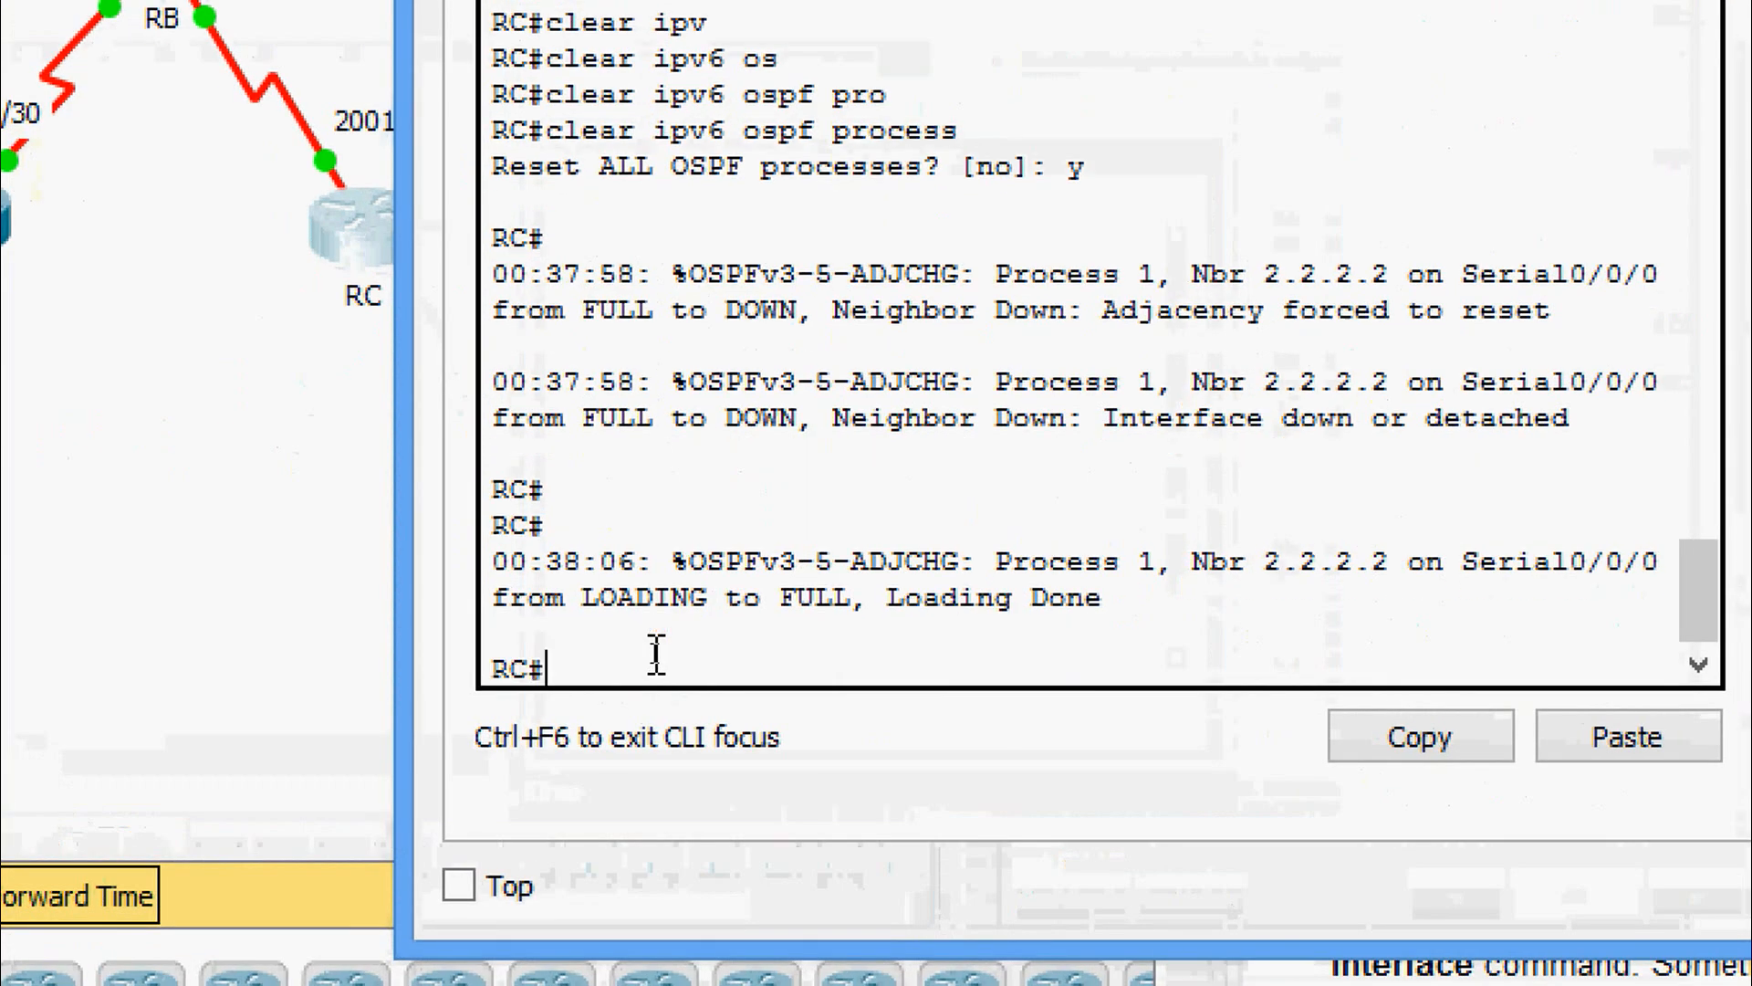
pyautogui.write('sh')
pyautogui.press('Tab')
pyautogui.write('i')
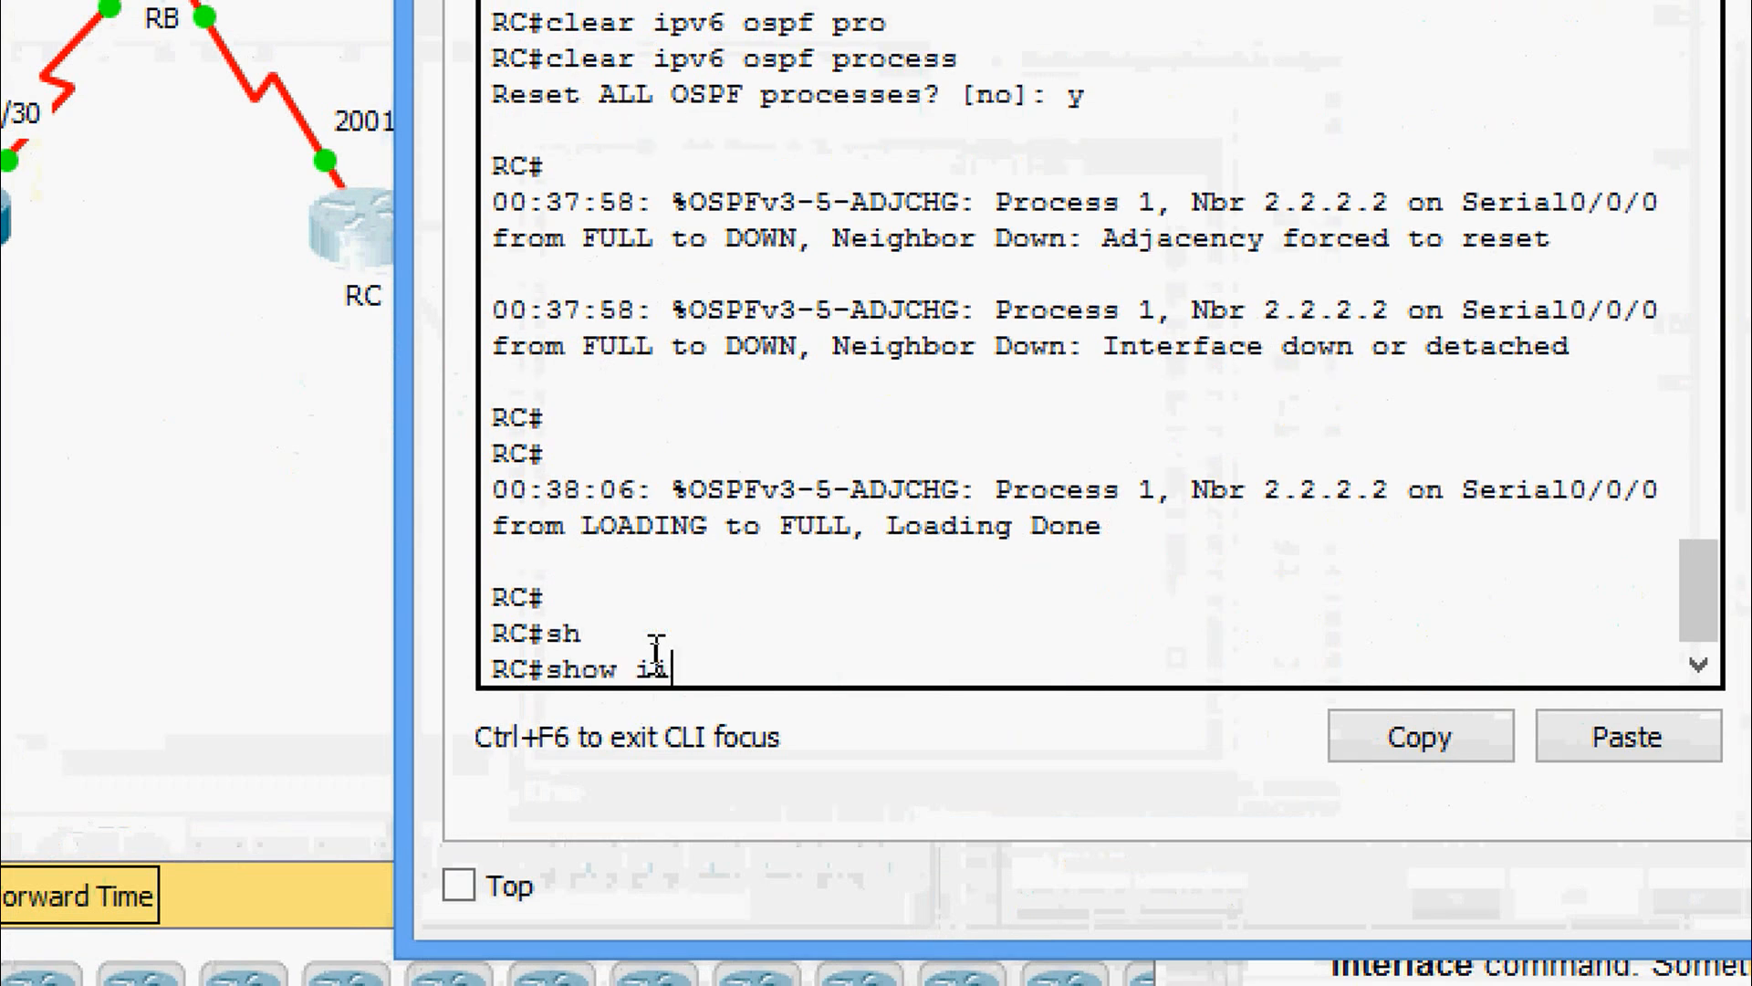
pyautogui.write('pv')
pyautogui.press('Tab')
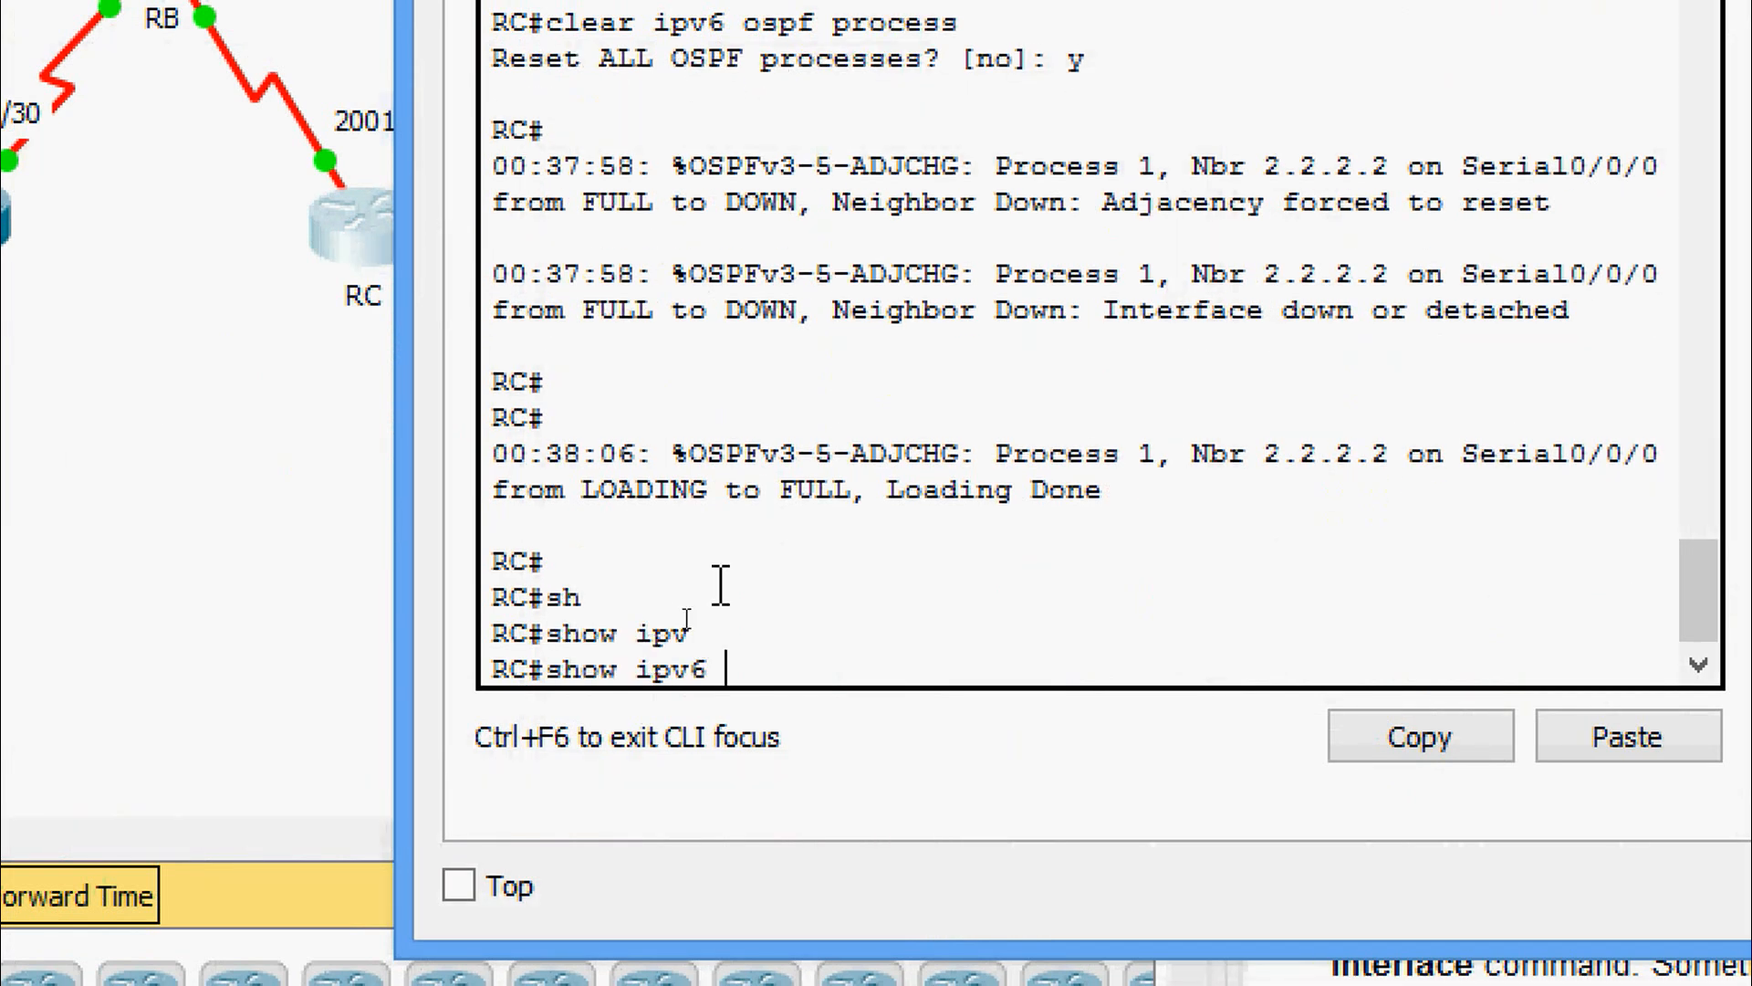
pyautogui.write('os')
pyautogui.press('Tab')
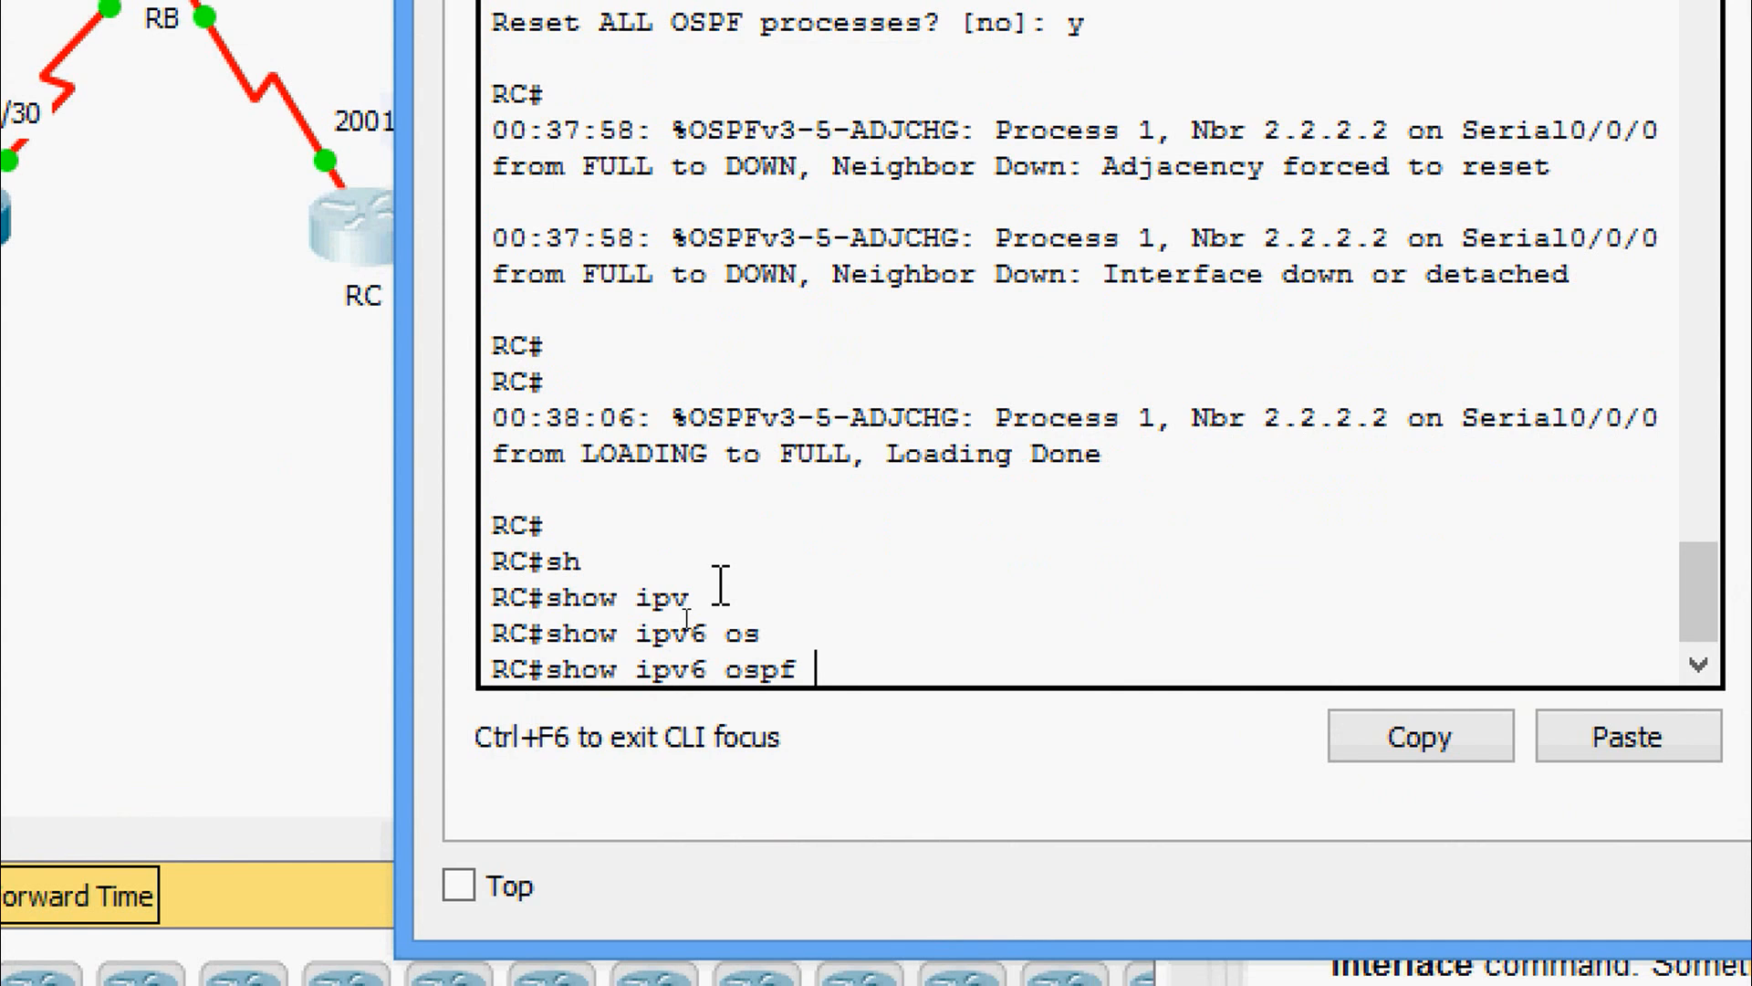
pyautogui.write('ne')
pyautogui.press('Tab')
pyautogui.press('Return')
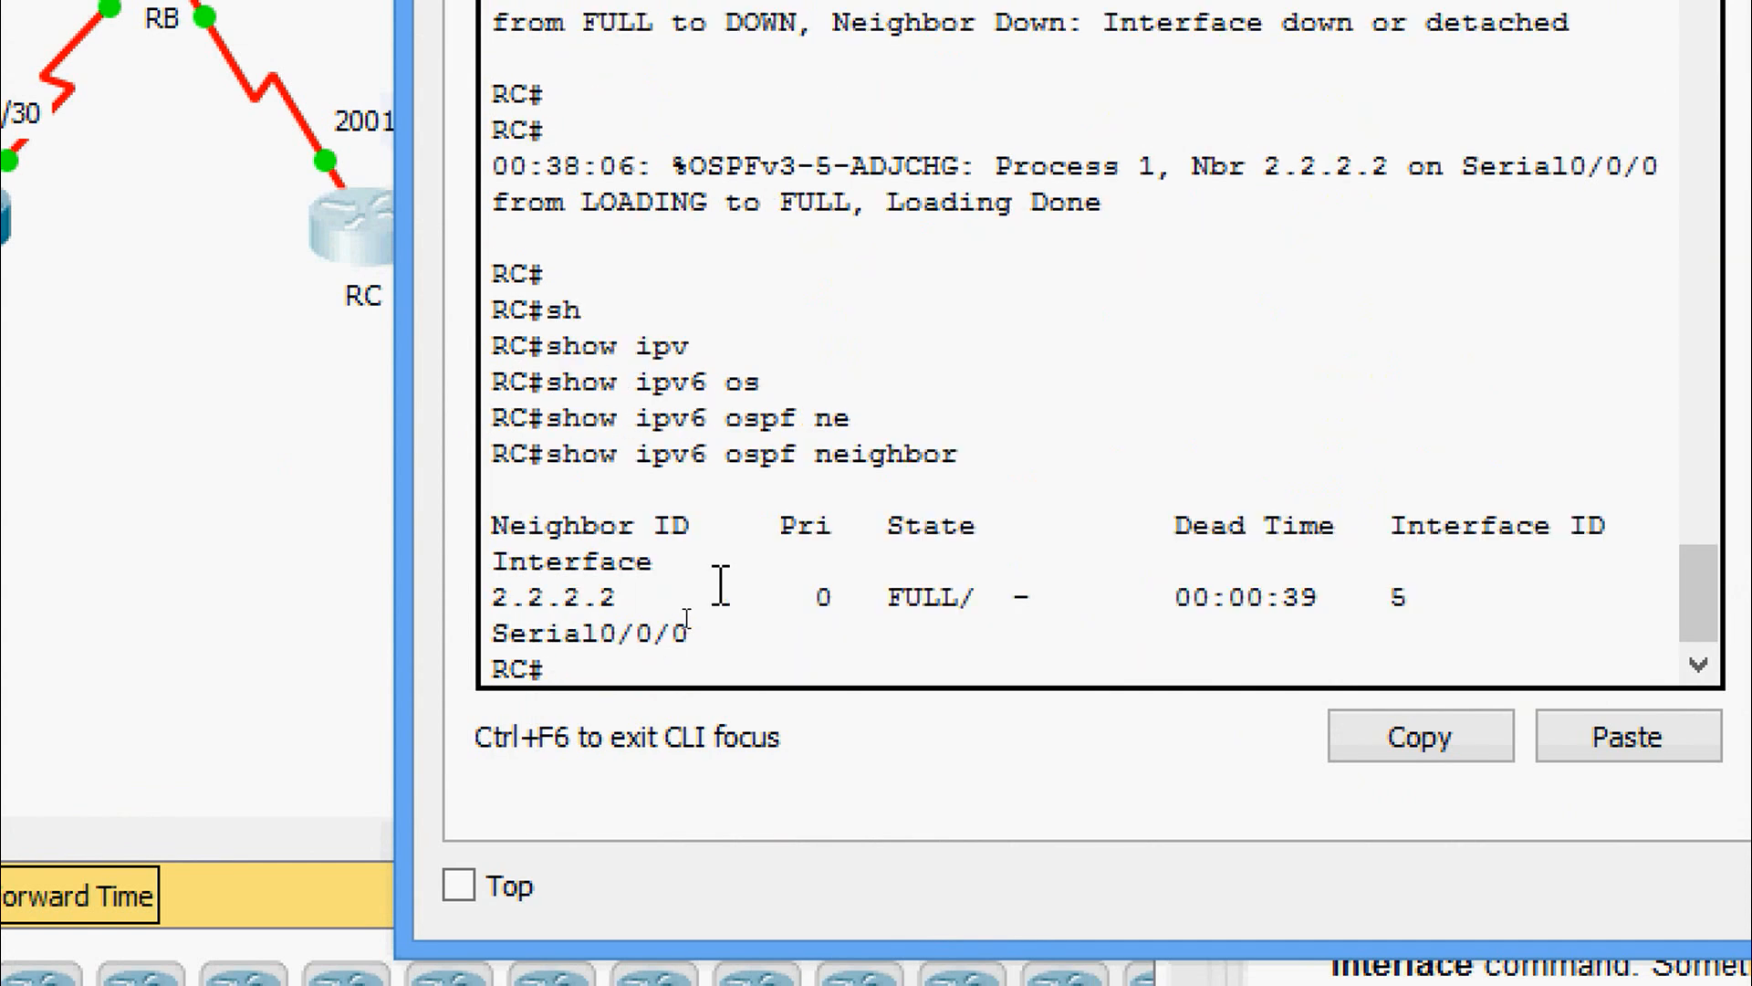
pyautogui.moveTo(497, 589); pyautogui.dragTo(684, 636)
pyautogui.press('Return')
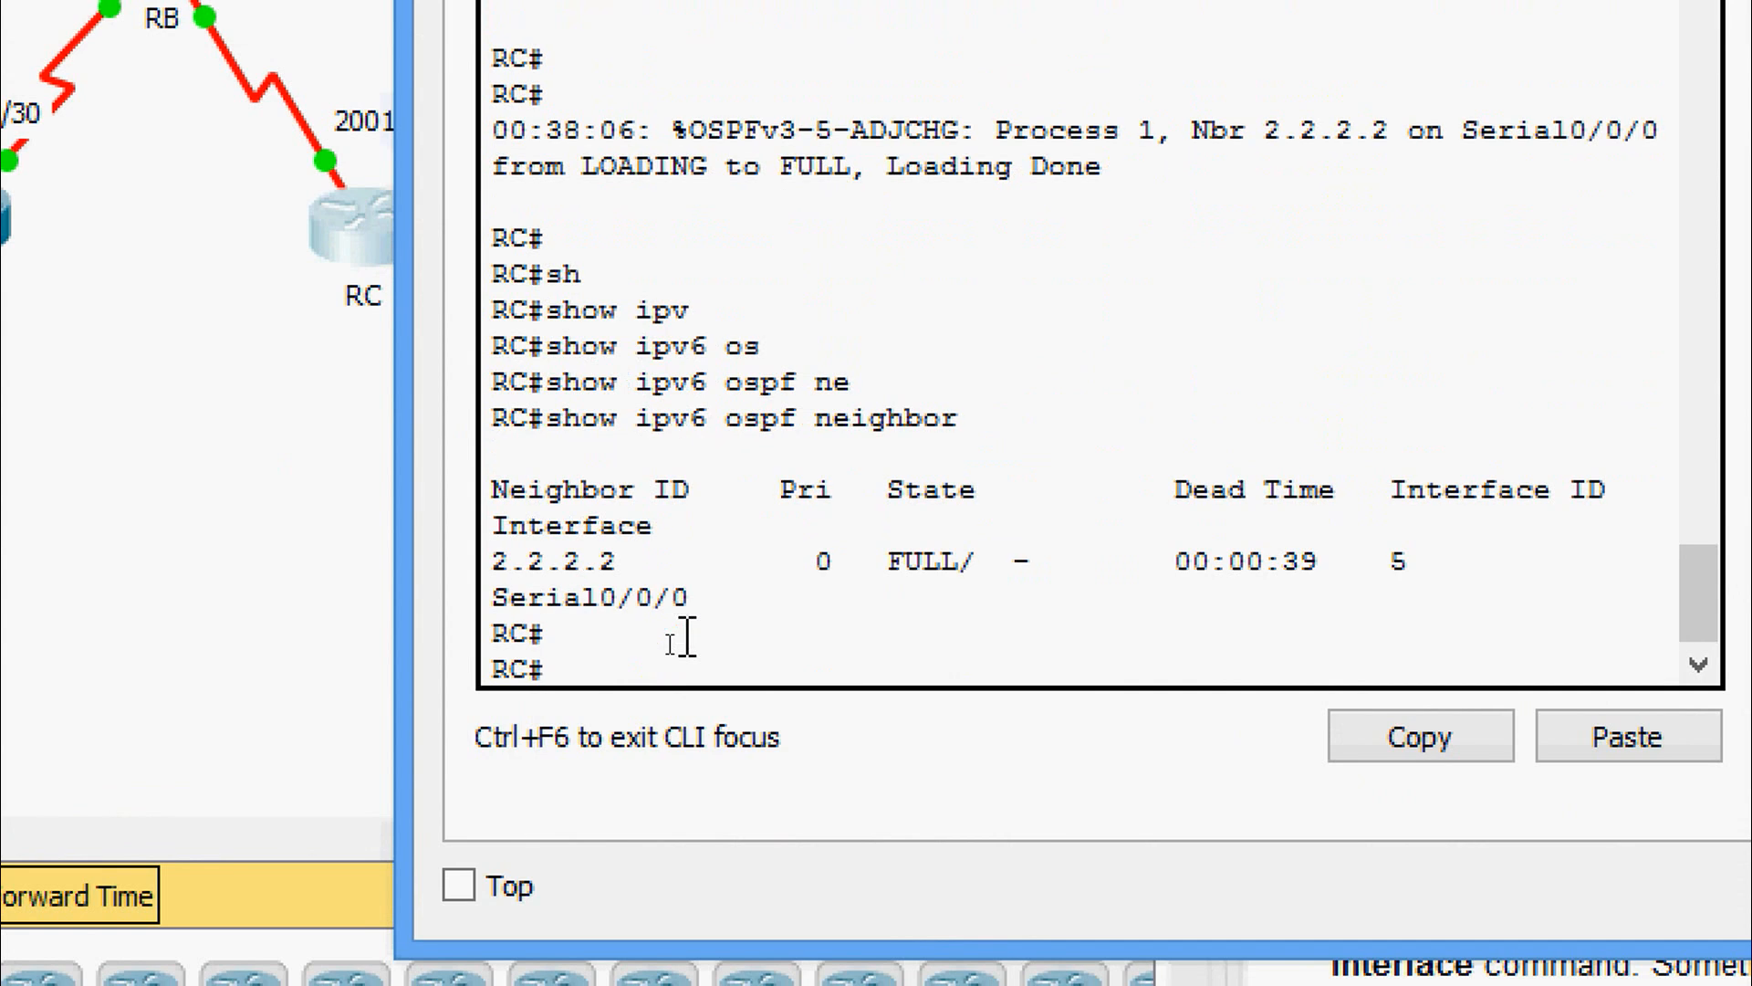
# - Run show ipv6 route on RC and examine the OSPF-learned route in its IPv6 routing table
pyautogui.write('sh')
pyautogui.press('Tab')
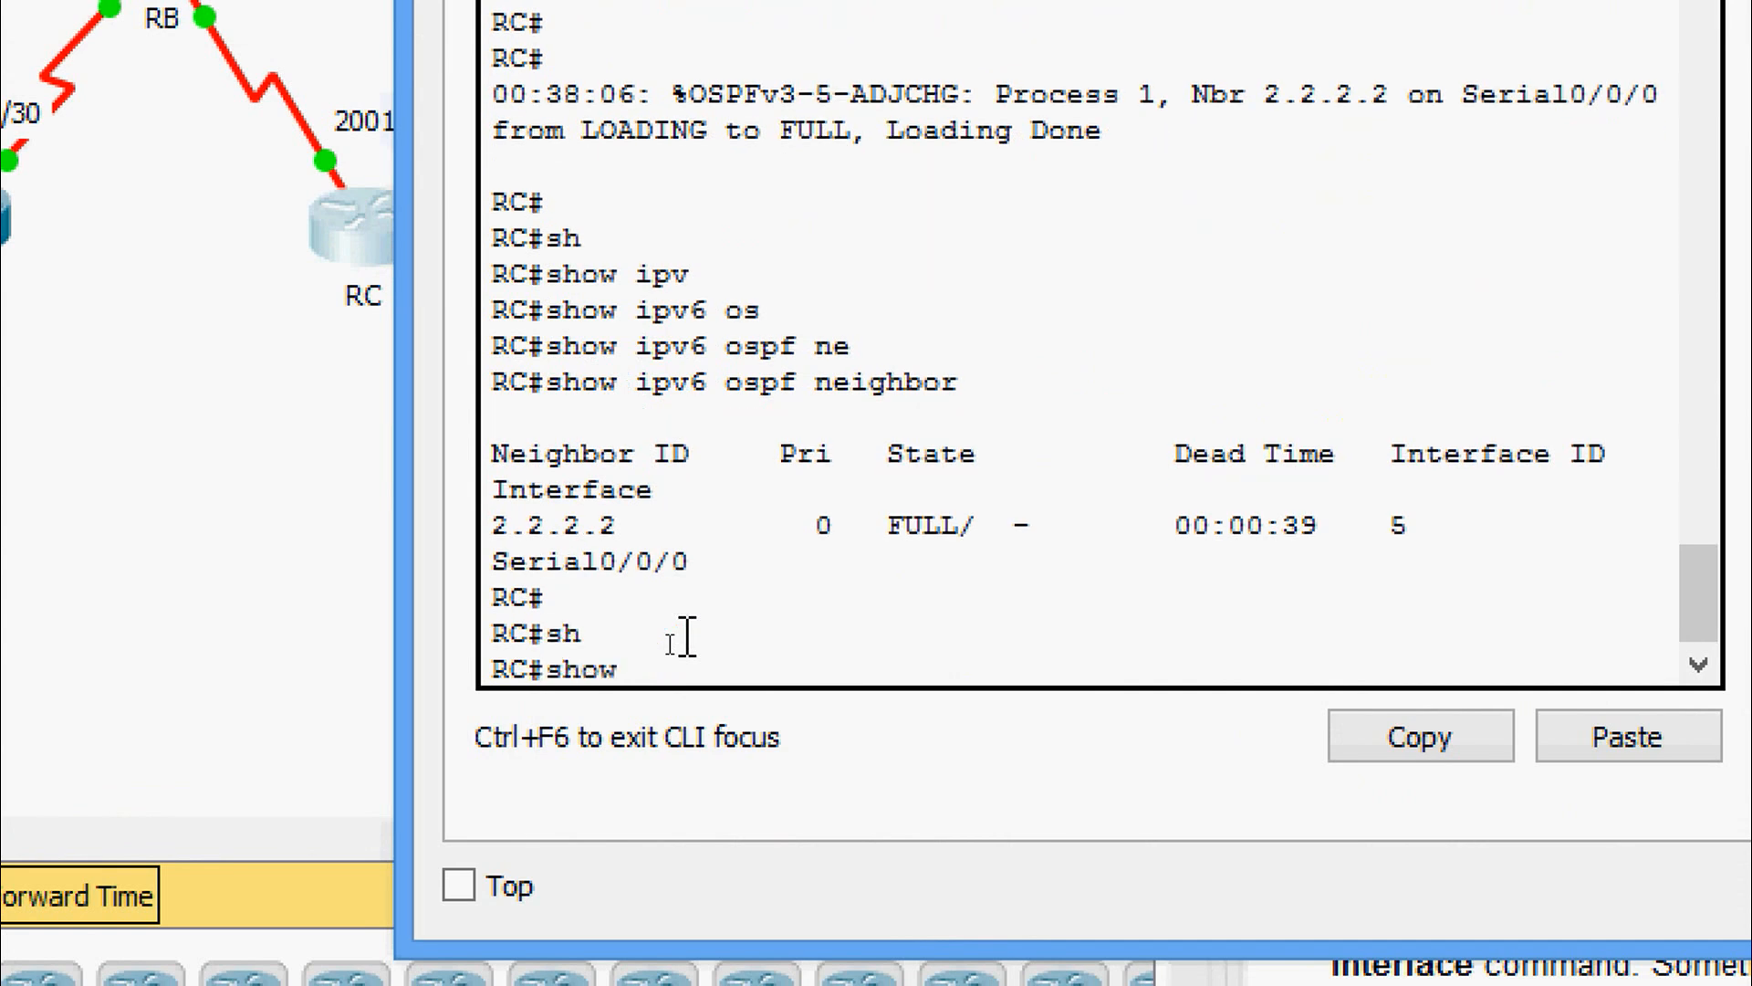
pyautogui.write('ipv')
pyautogui.press('Tab')
pyautogui.write('rou')
pyautogui.press('Tab')
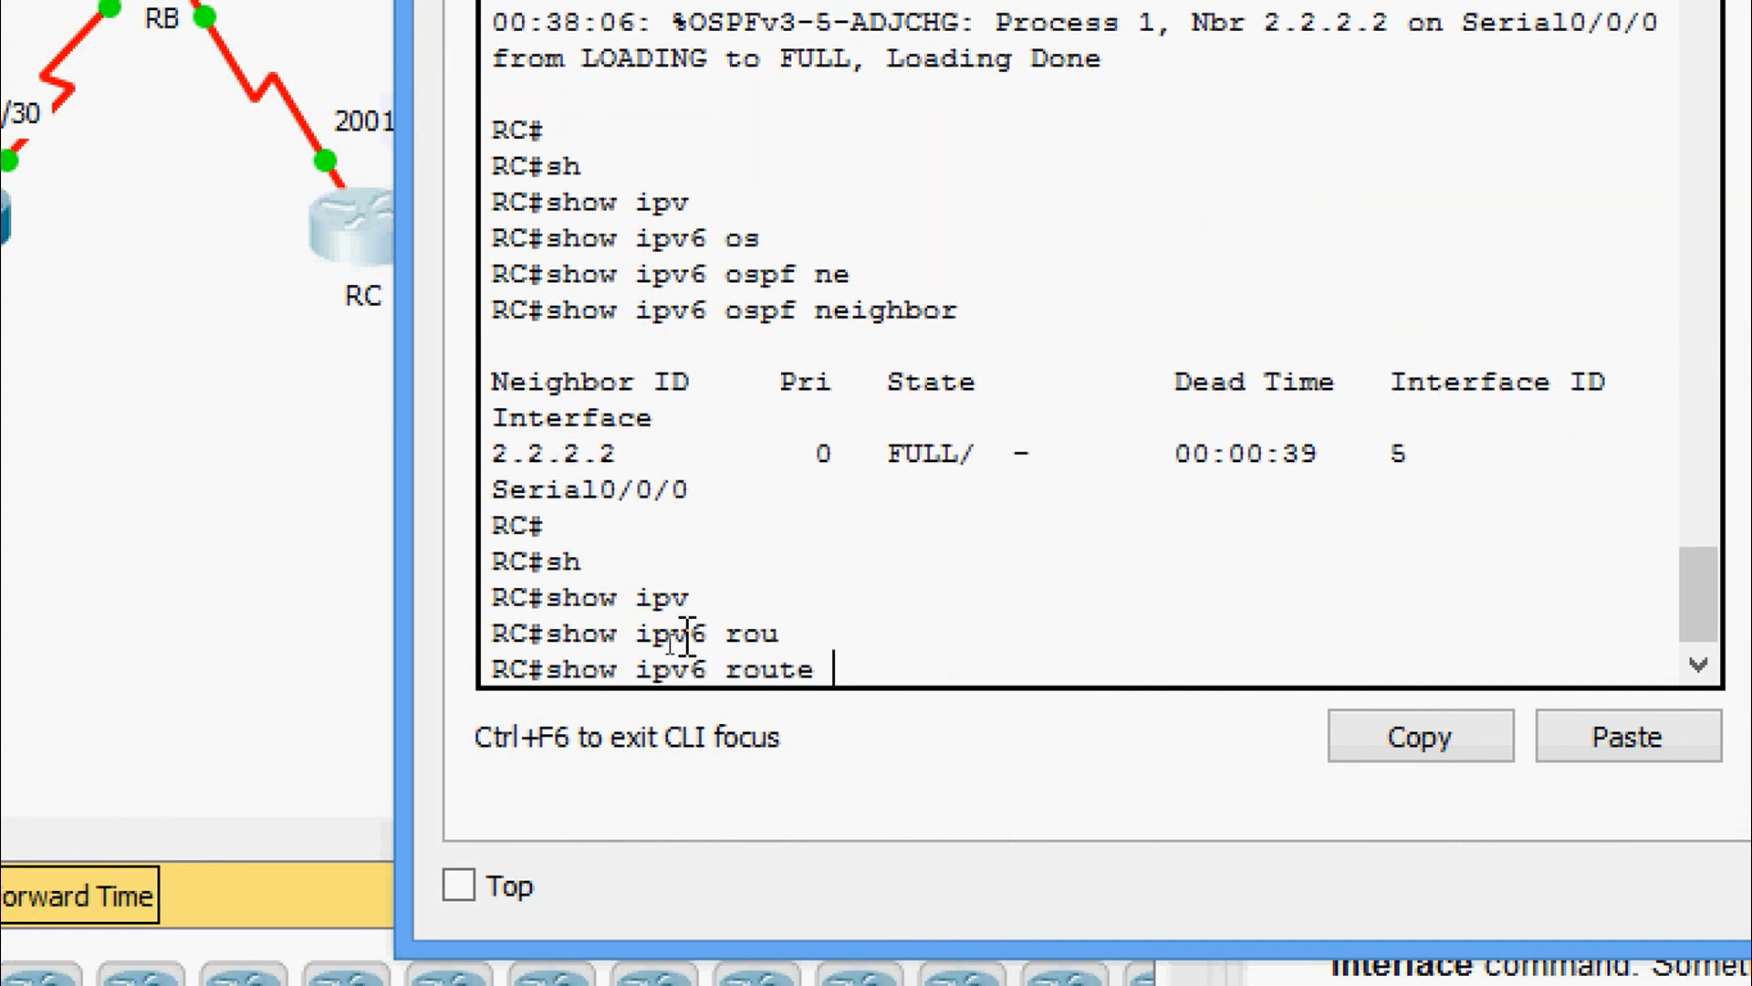
pyautogui.press('Return')
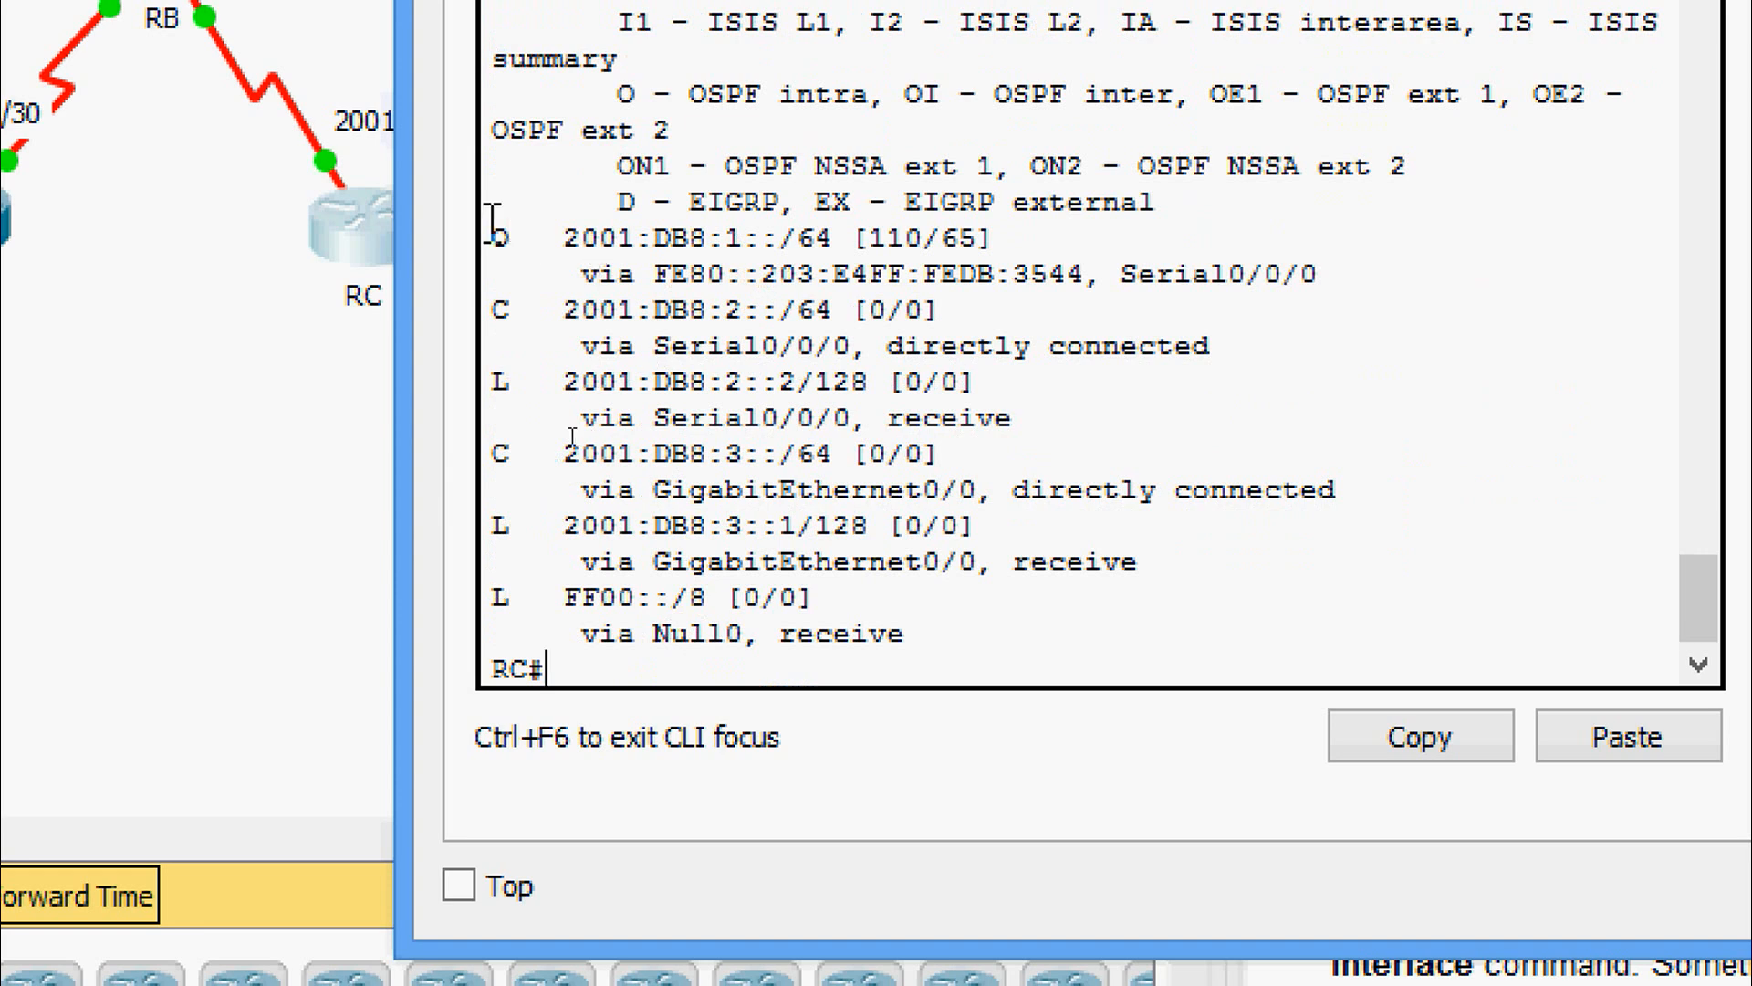
pyautogui.moveTo(494, 235); pyautogui.dragTo(1374, 264)
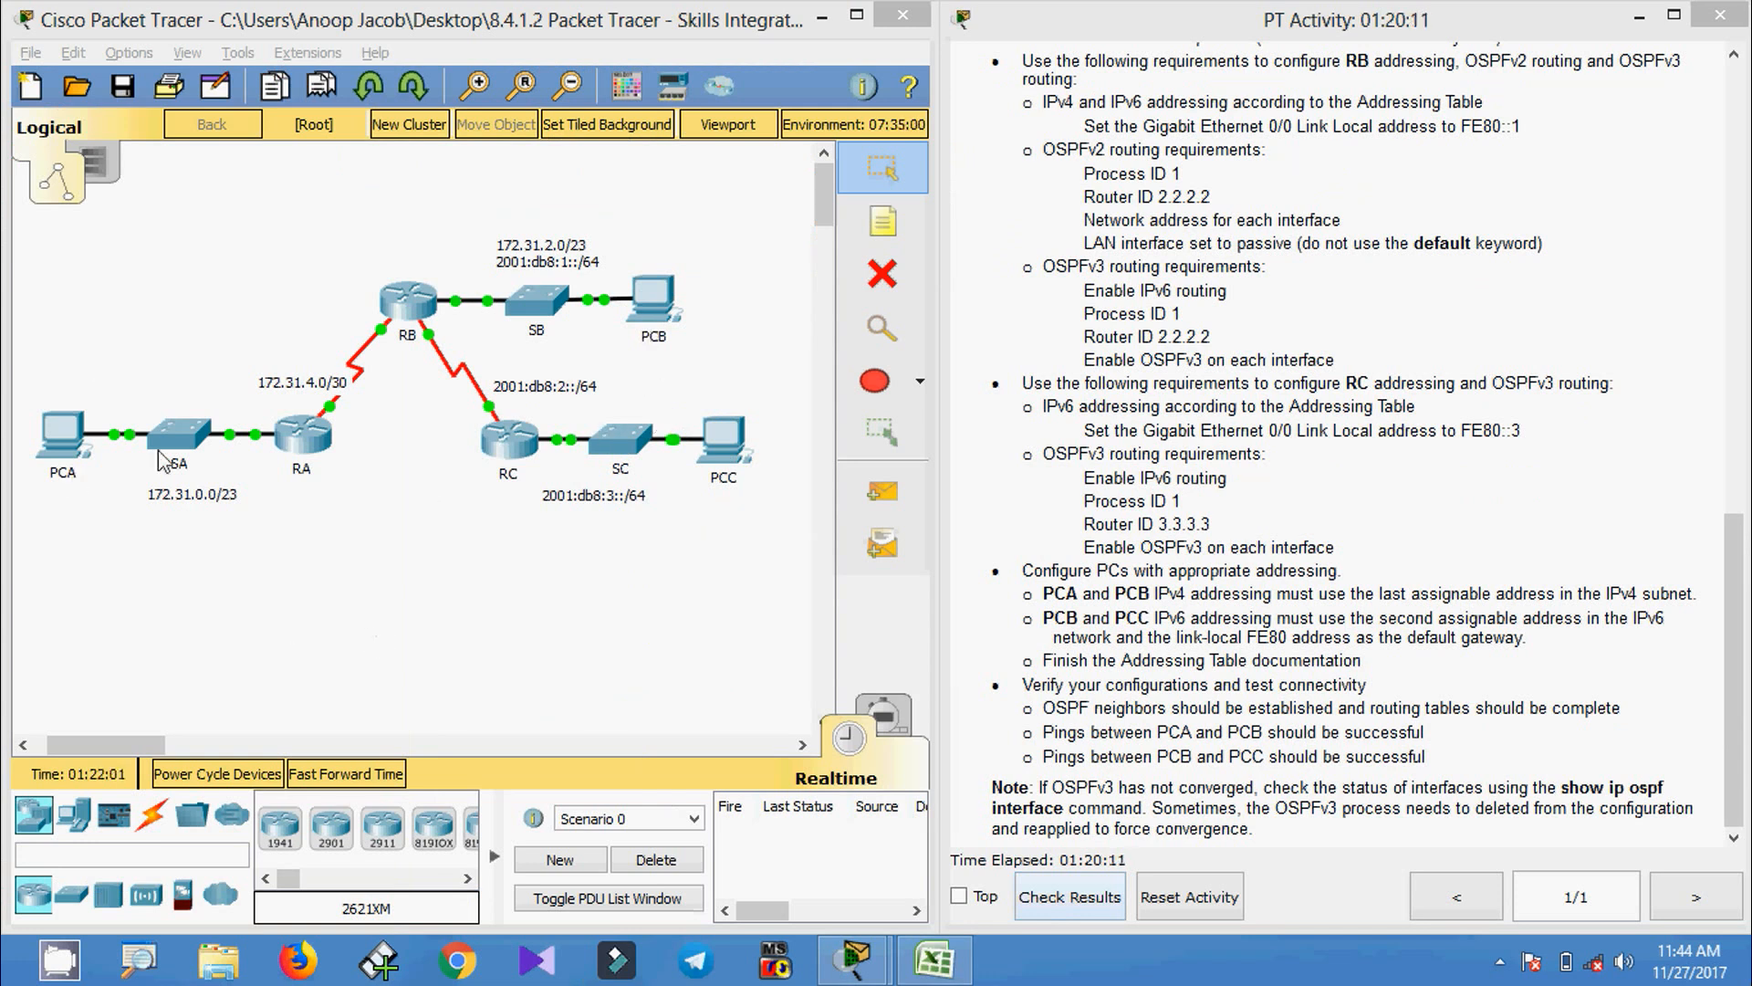
# - Run ipconfig in PCB's Command Prompt, copy its IPv4 address 172.31.3.254, and close the PCB window
pyautogui.click(652, 297)
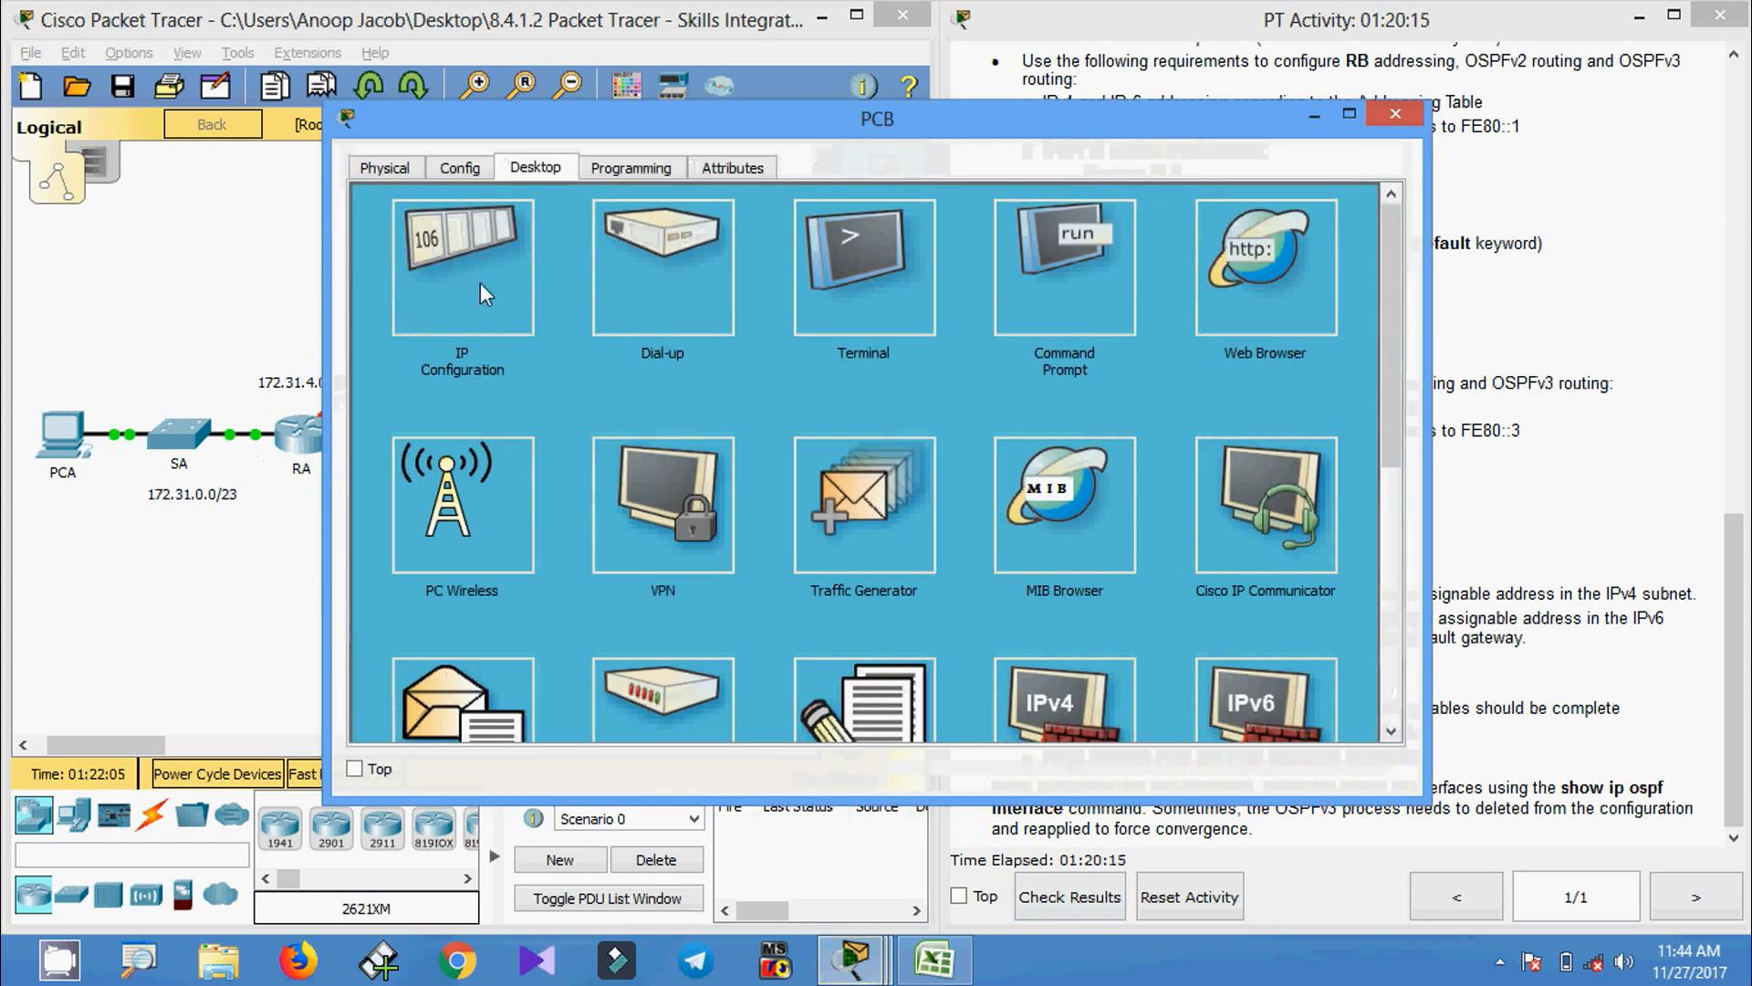
pyautogui.click(1004, 292)
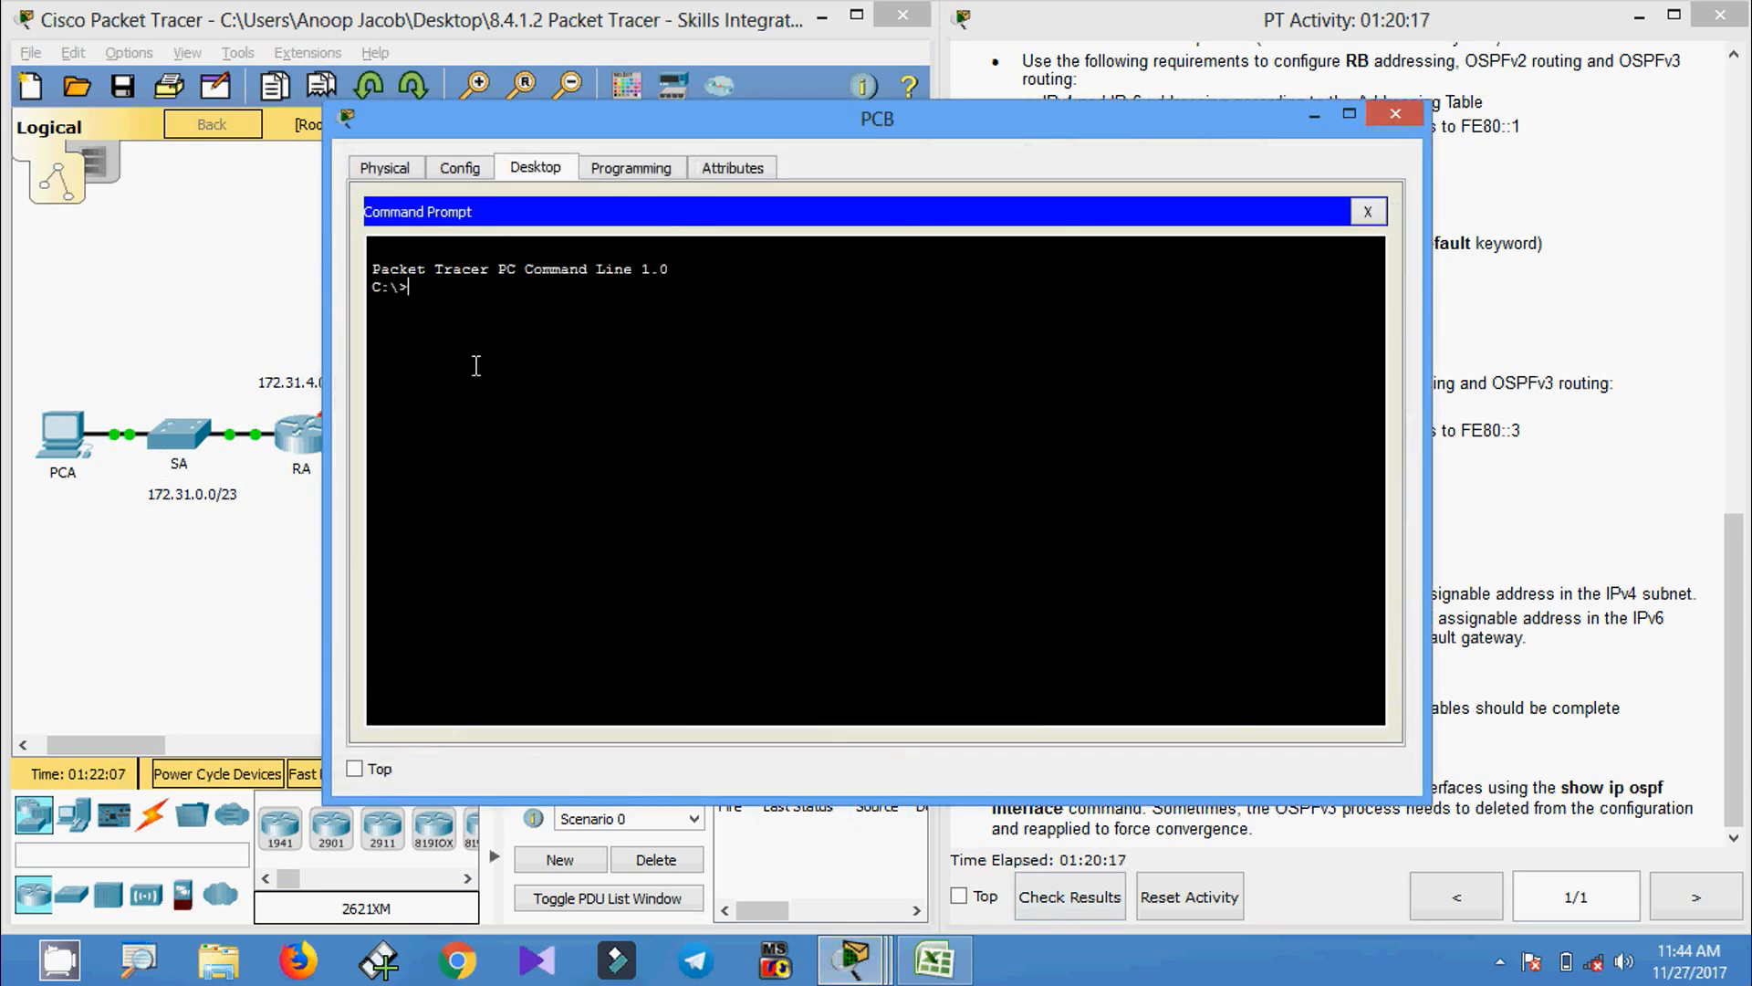
pyautogui.write('ipconfig')
pyautogui.press('Return')
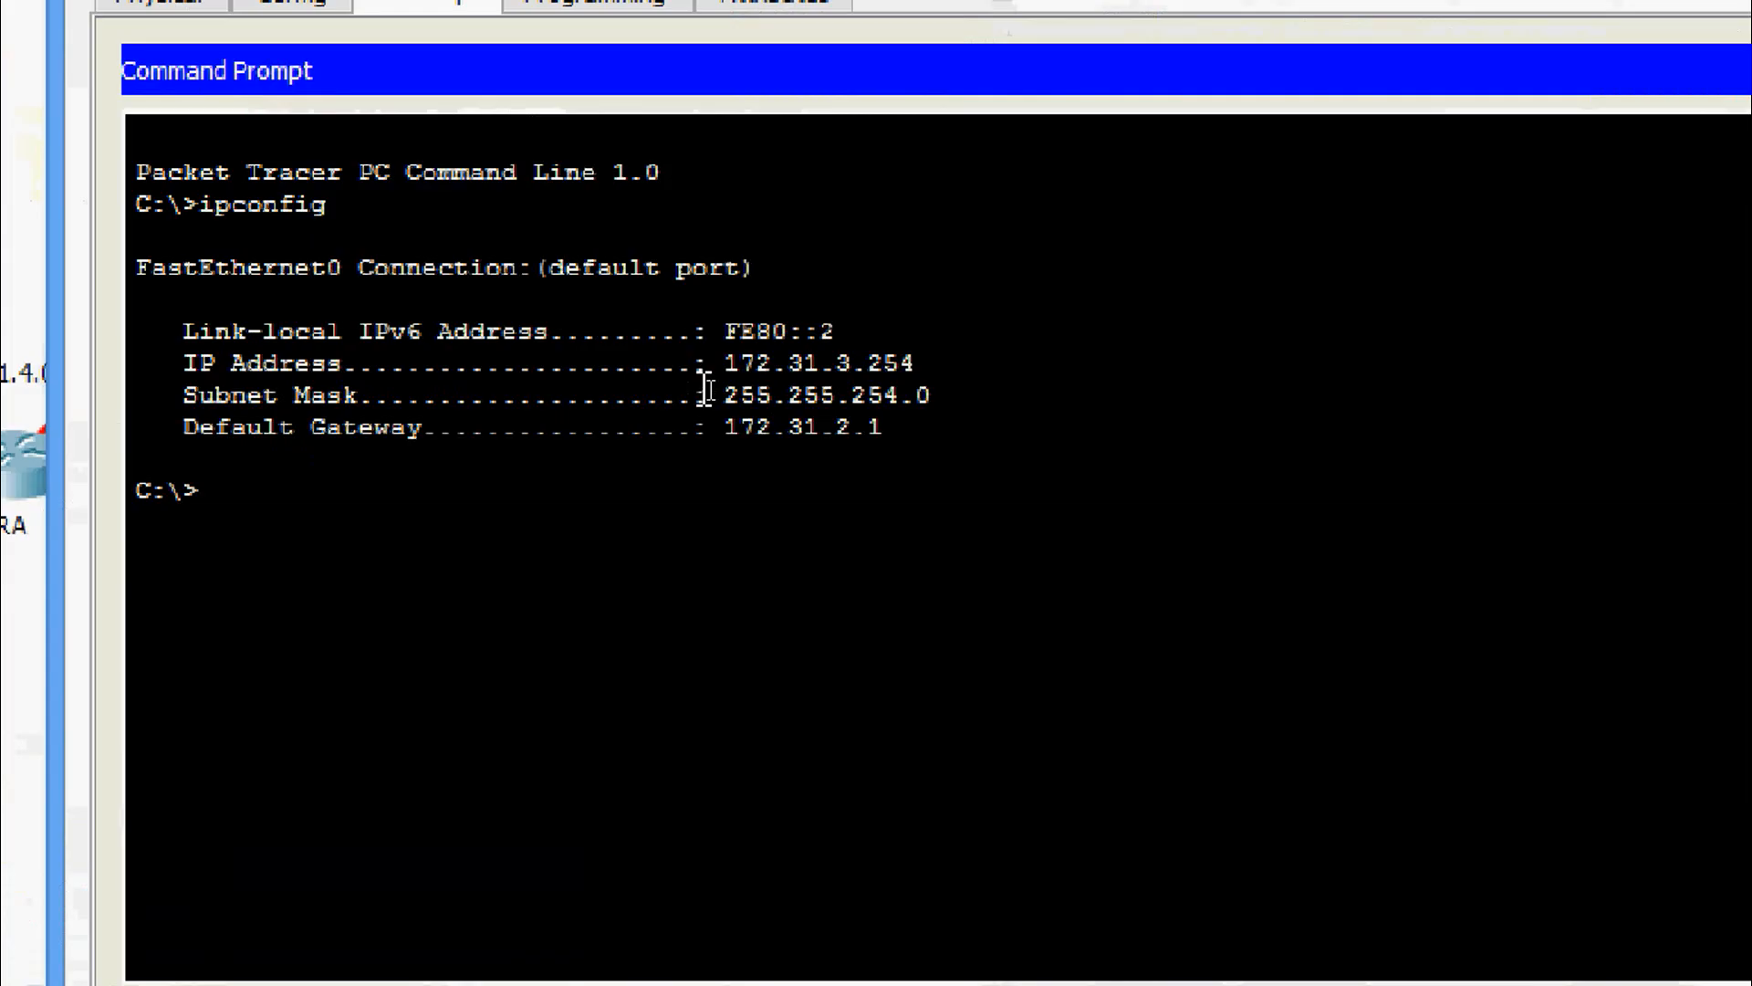
pyautogui.moveTo(708, 365); pyautogui.dragTo(922, 363)
pyautogui.rightClick(922, 363)
pyautogui.click(950, 395)
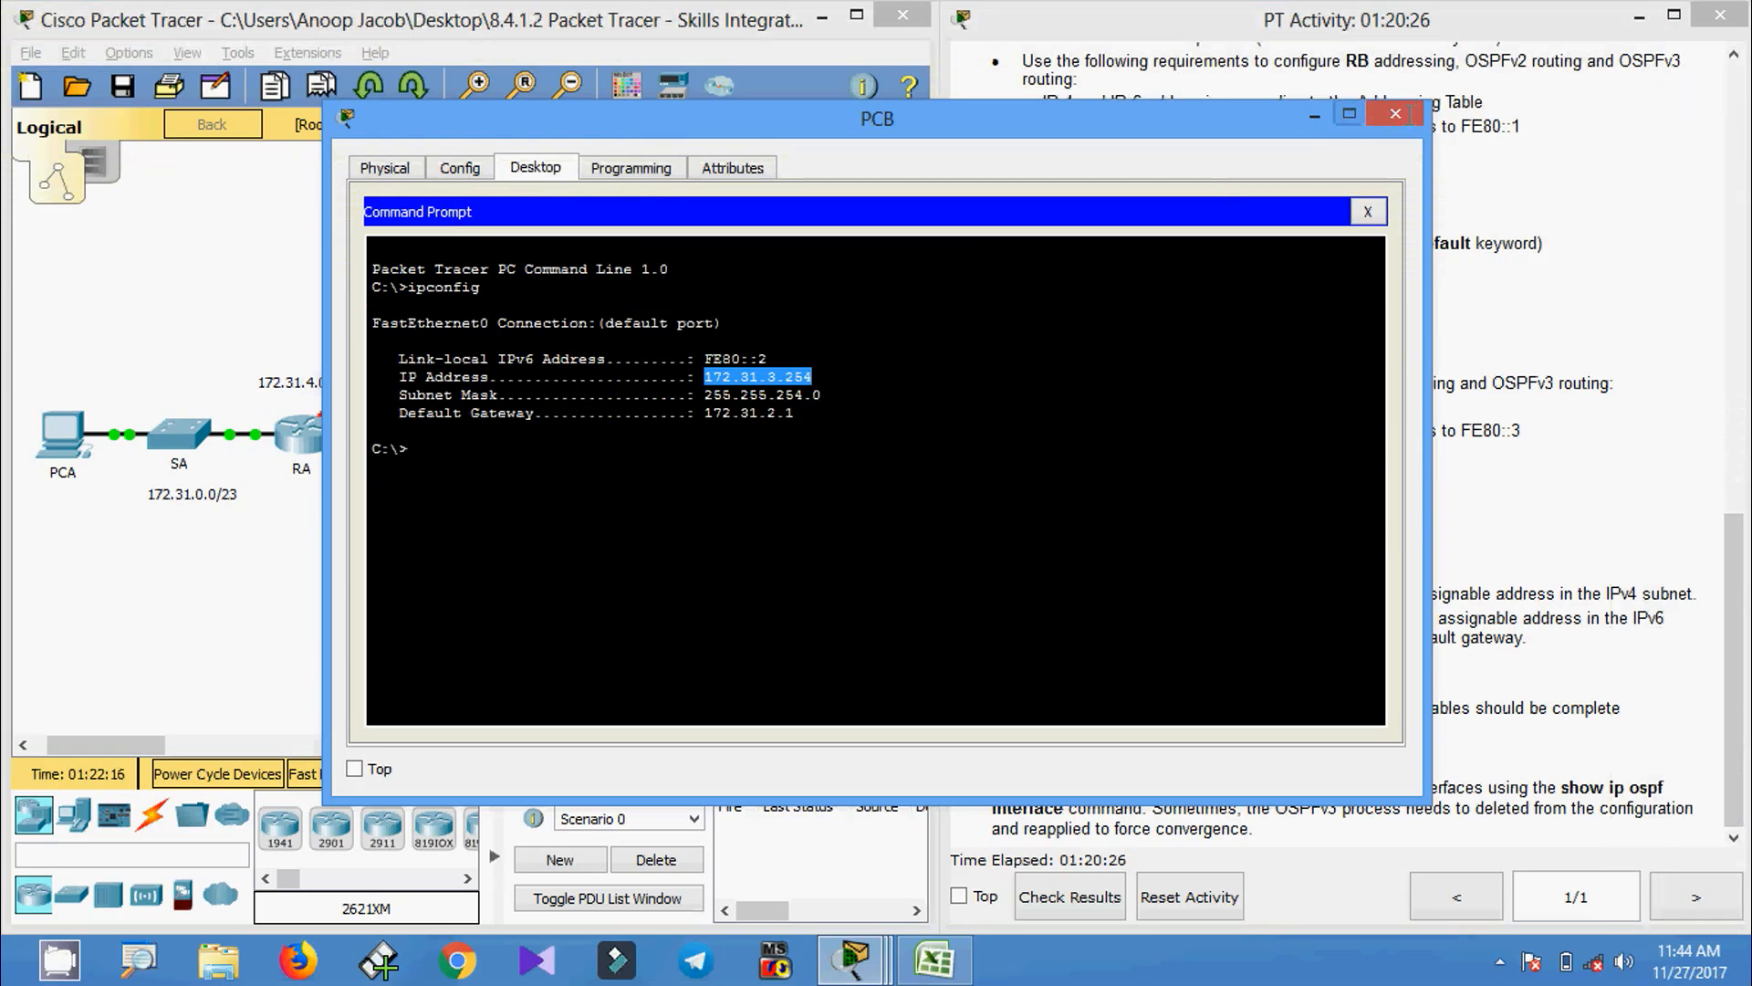
pyautogui.click(1395, 113)
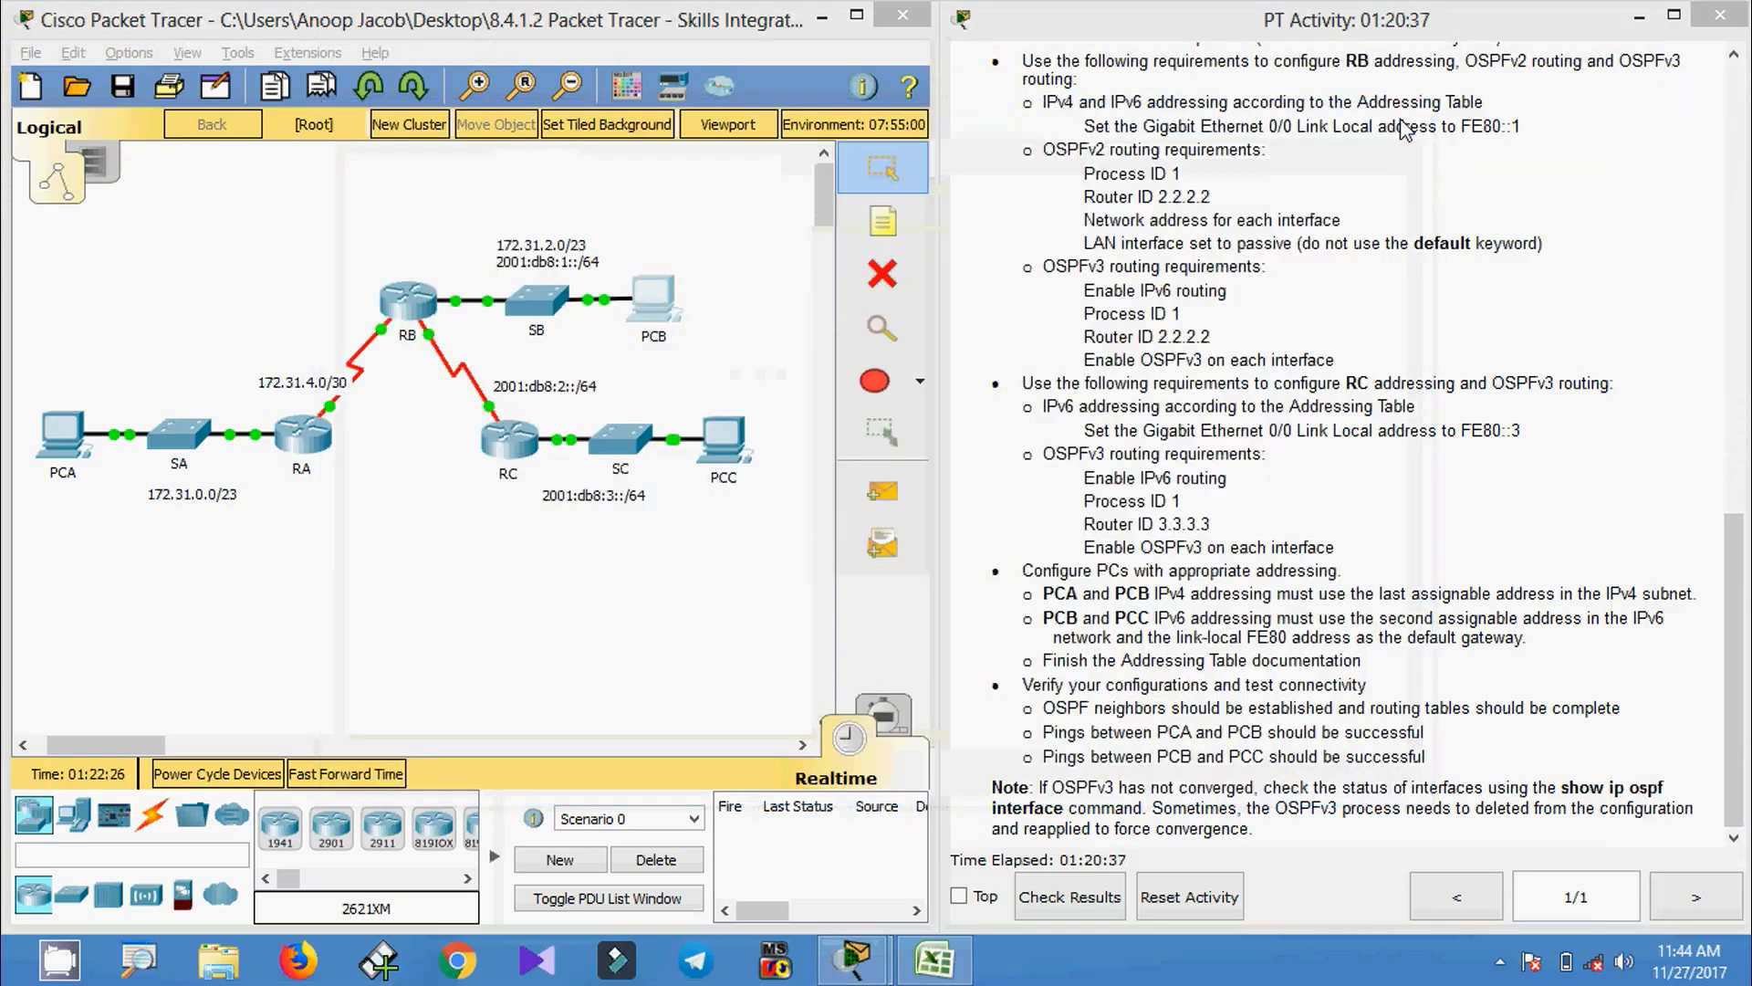
# - Open PCA's Command Prompt and ping PCB at the copied IPv4 address 172.31.3.254
pyautogui.click(73, 449)
pyautogui.click(1036, 283)
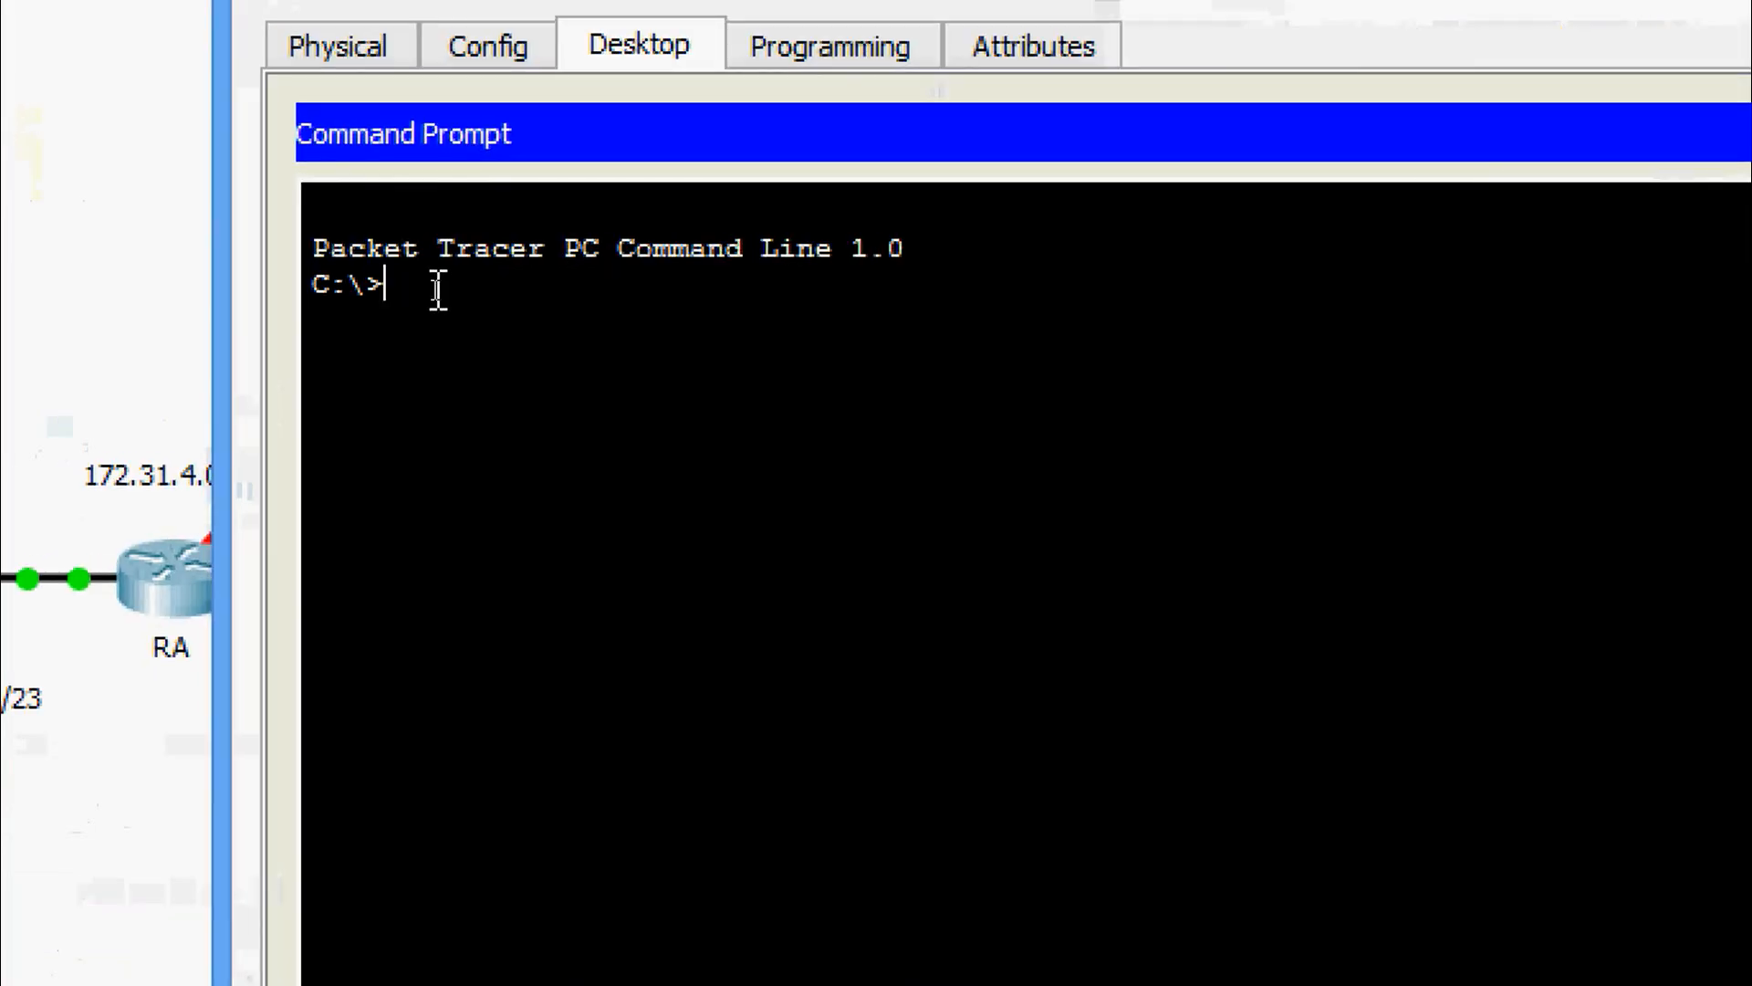
pyautogui.write('ping')
pyautogui.rightClick(493, 279)
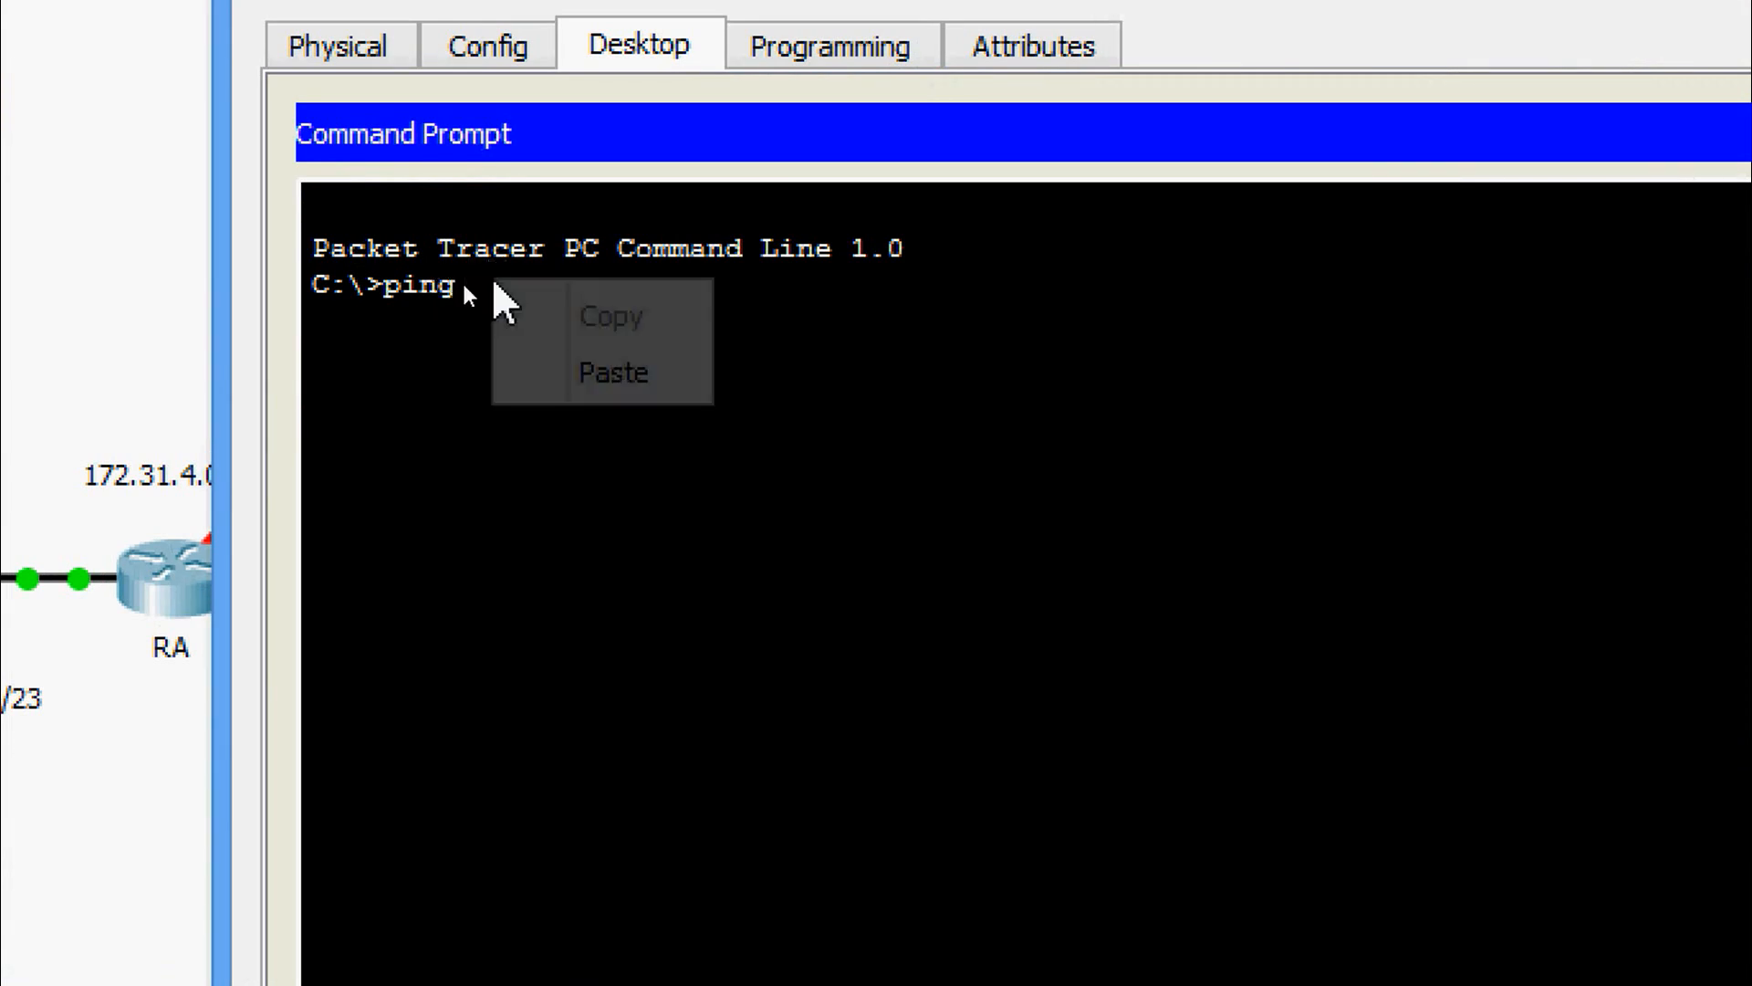
pyautogui.click(528, 374)
pyautogui.press('Return')
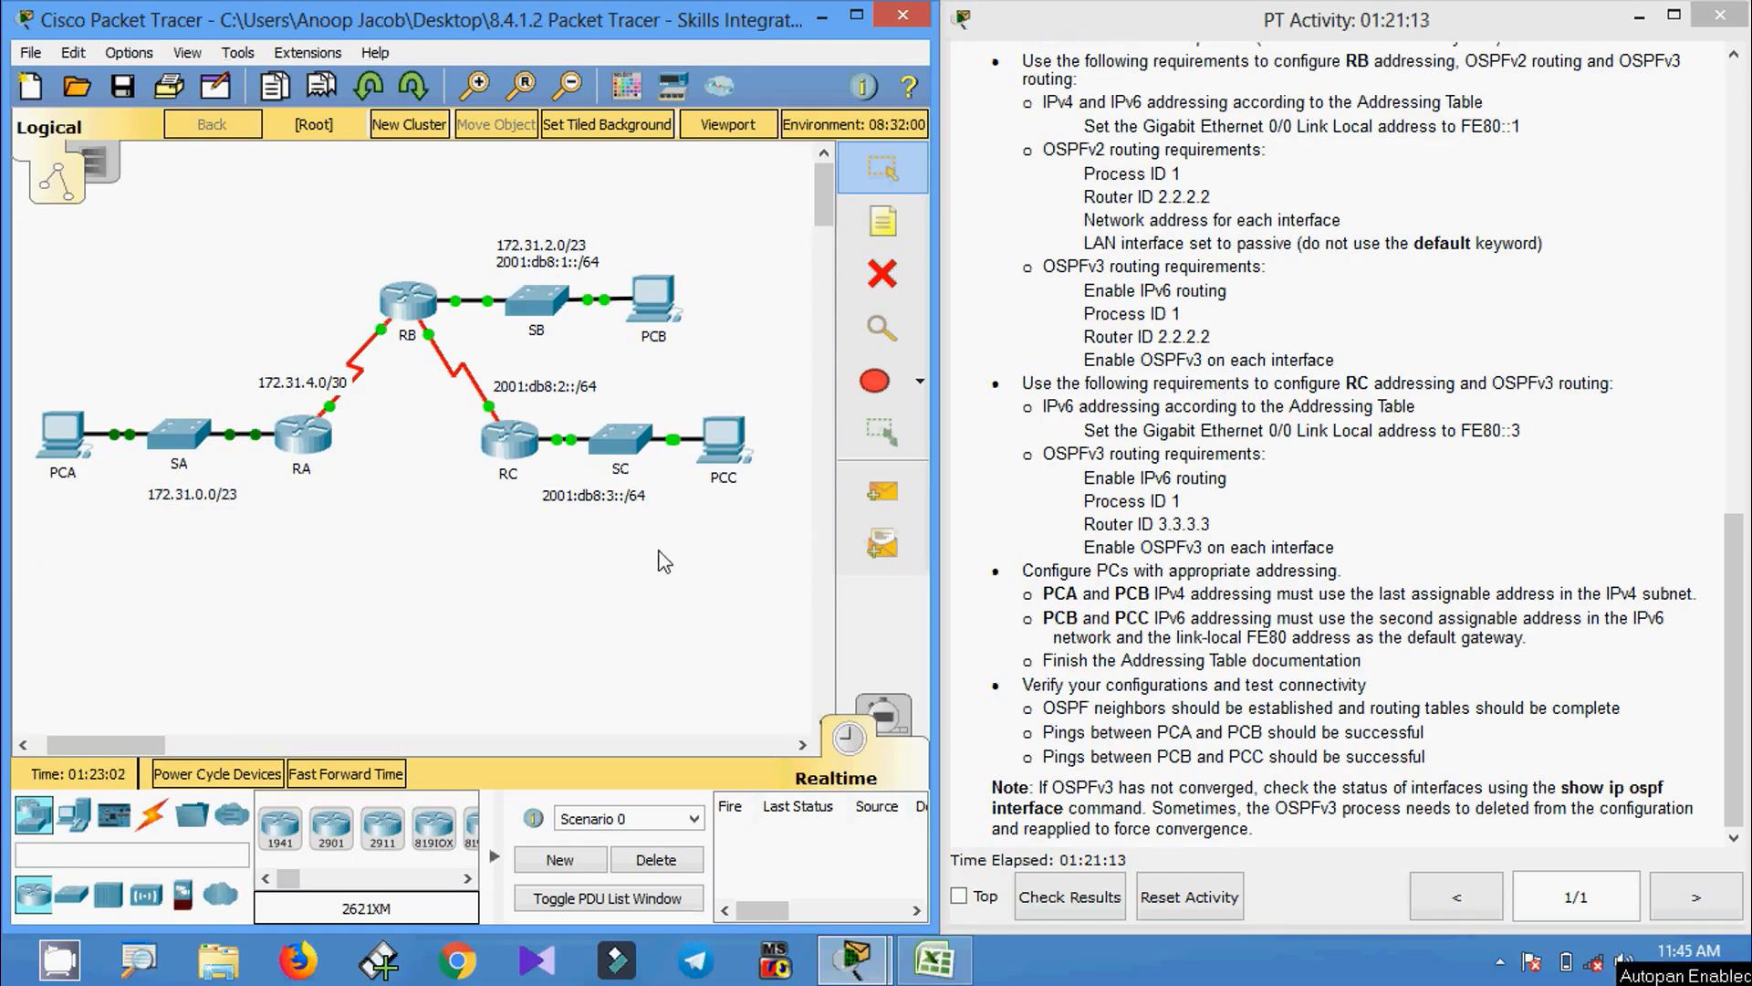
# - Copy the IPv6 address 2001:DB8:3::2 from PCC's IP Configuration and close the PCC window
pyautogui.click(735, 454)
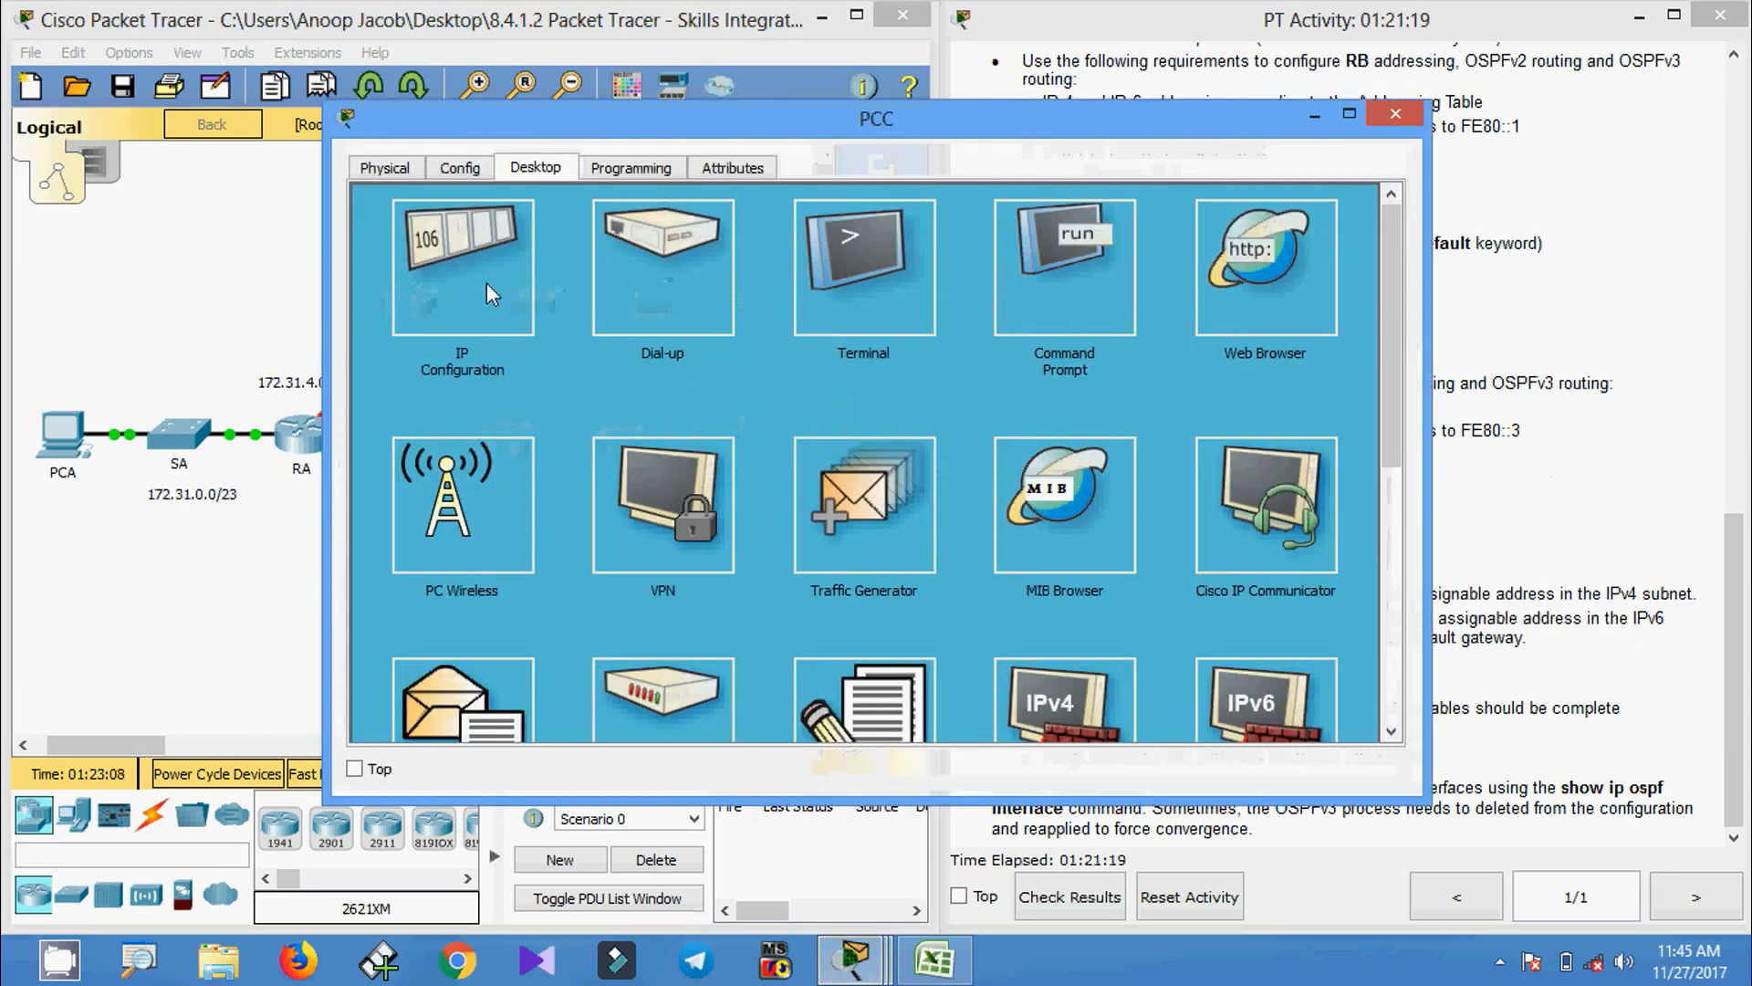
pyautogui.click(488, 287)
pyautogui.moveTo(833, 517); pyautogui.dragTo(713, 515)
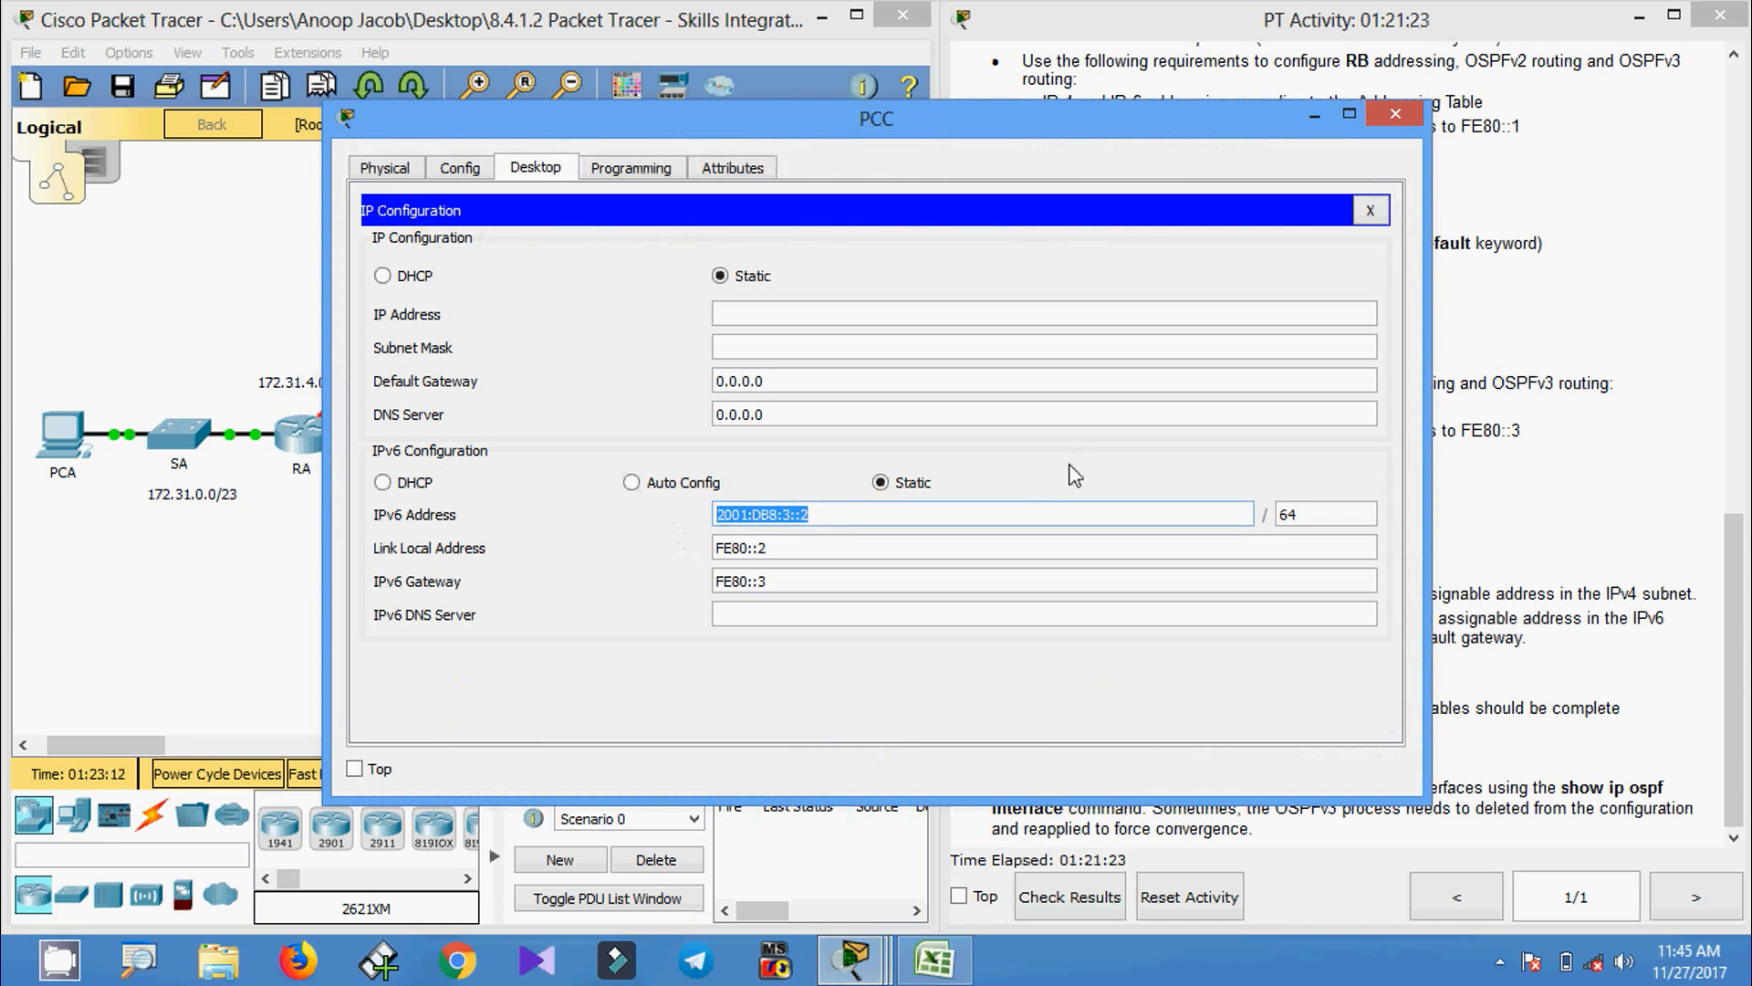
pyautogui.click(1410, 115)
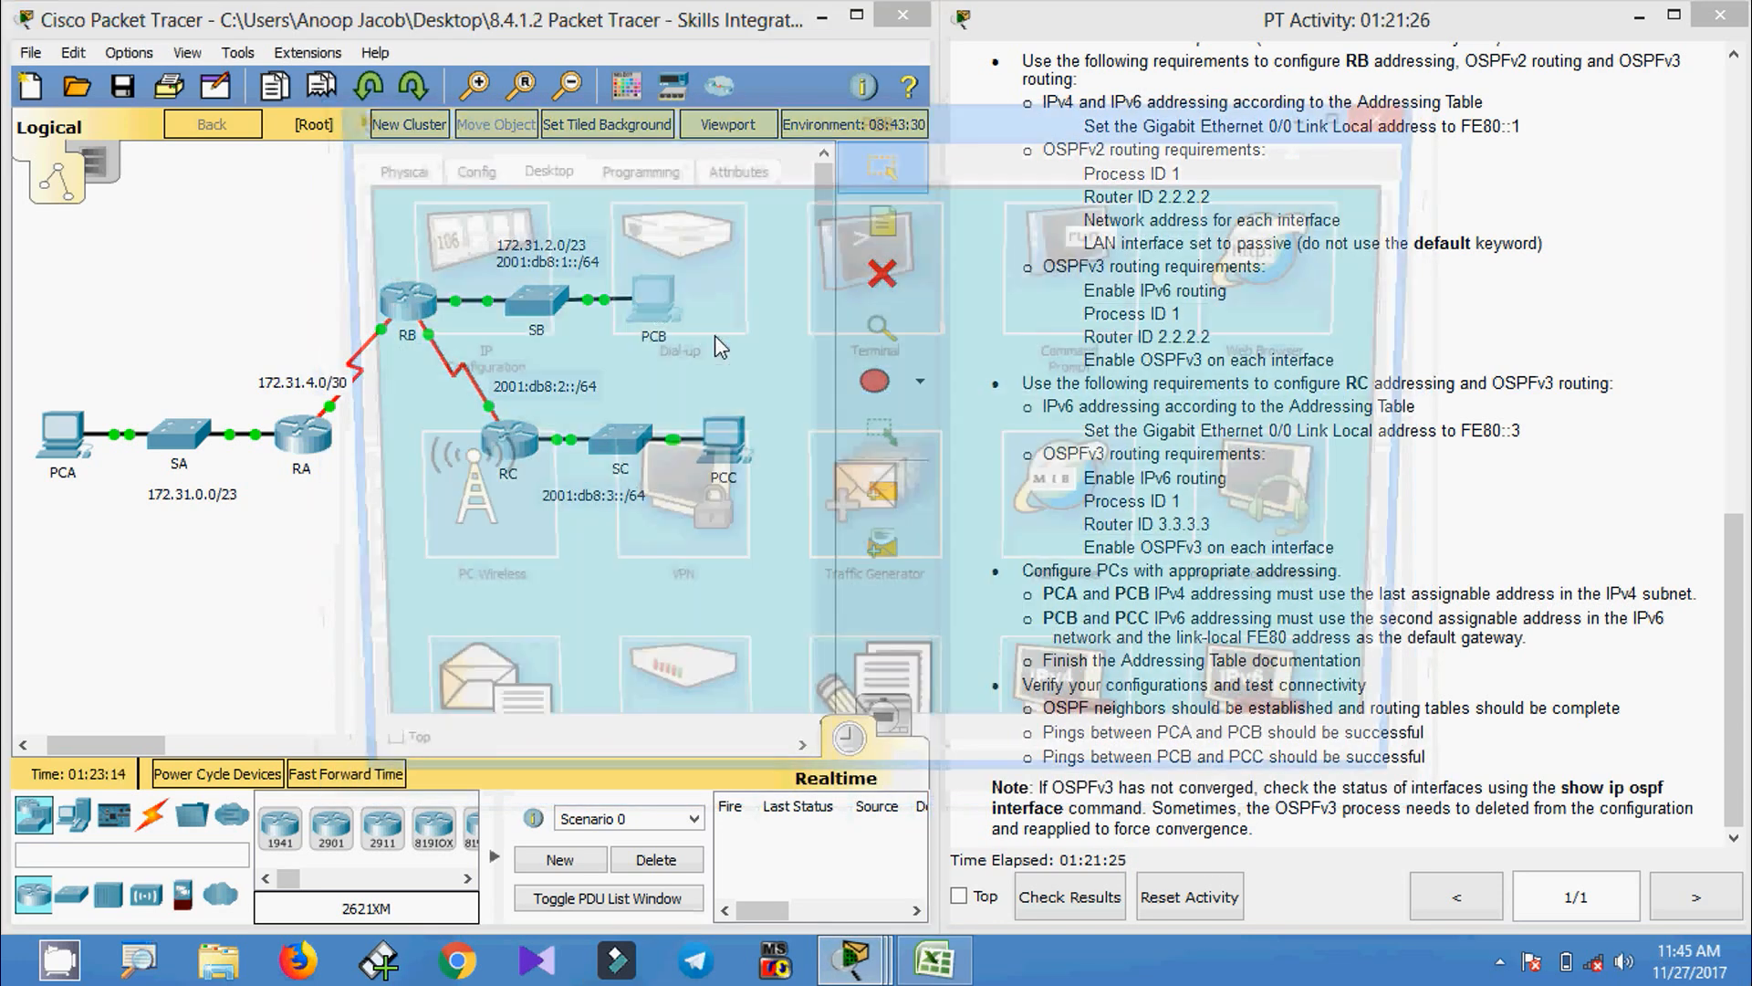
# - Open PCB's Command Prompt and ping PCC at the copied IPv6 address 2001:DB8:3::2
pyautogui.click(1009, 282)
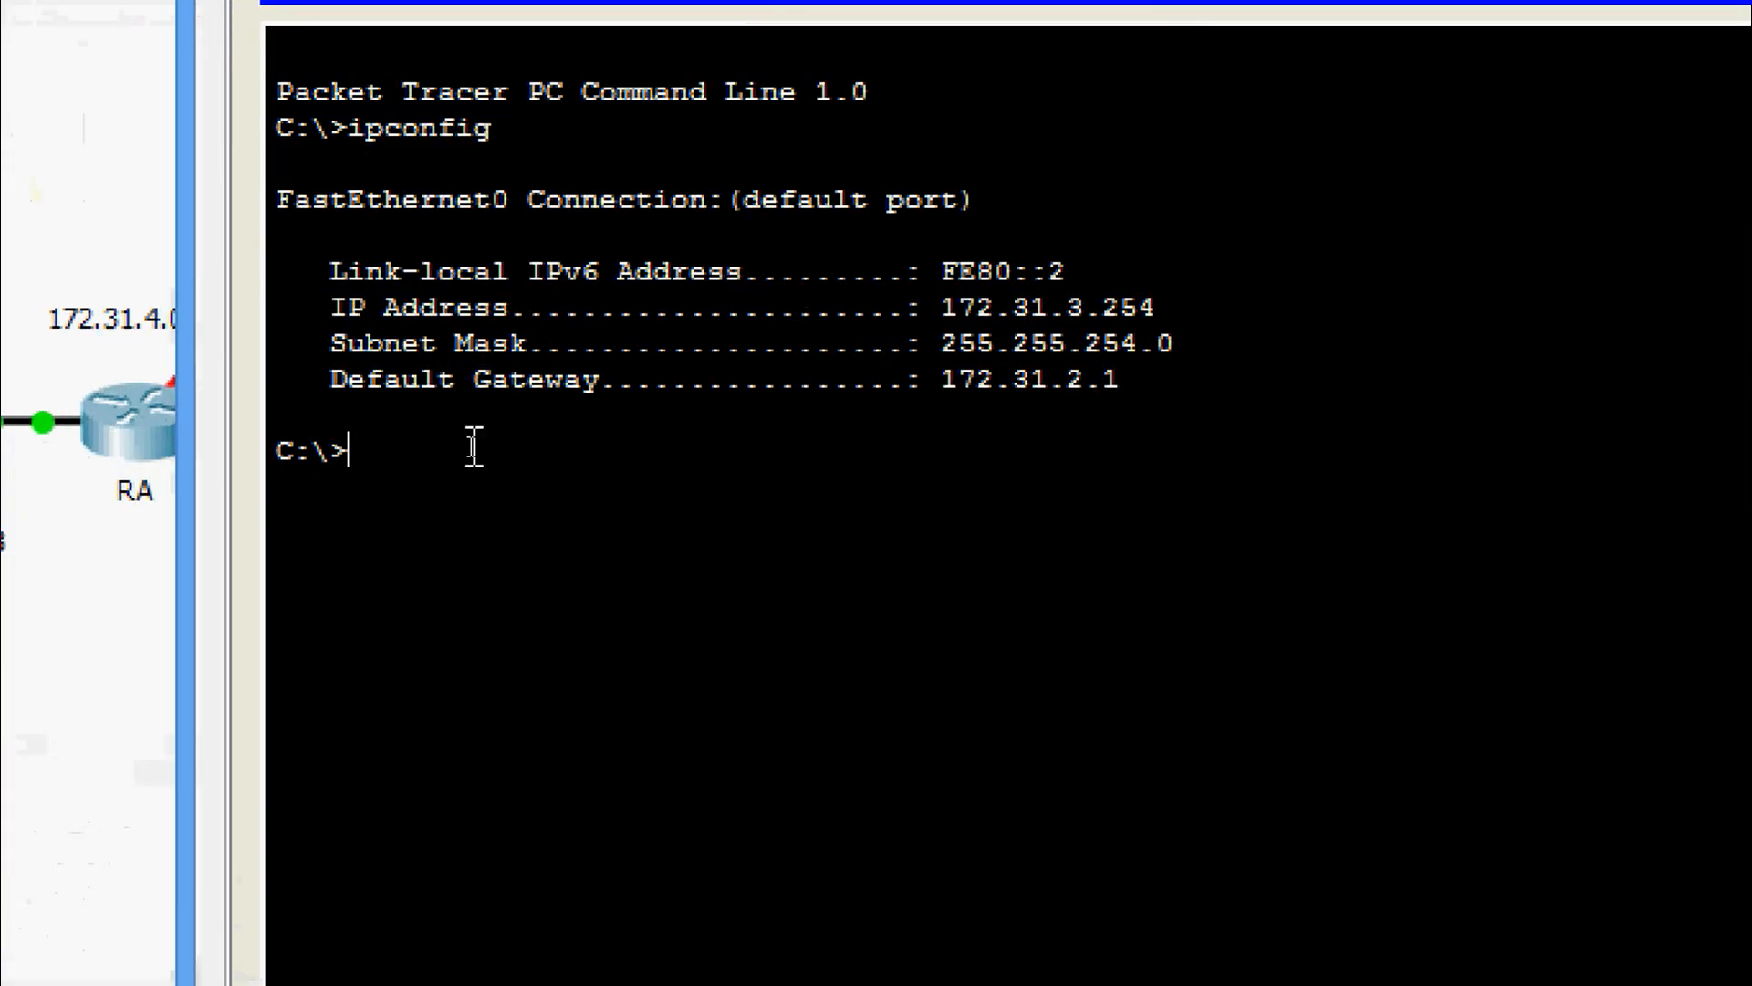
pyautogui.write('ping')
pyautogui.rightClick(473, 447)
pyautogui.click(508, 537)
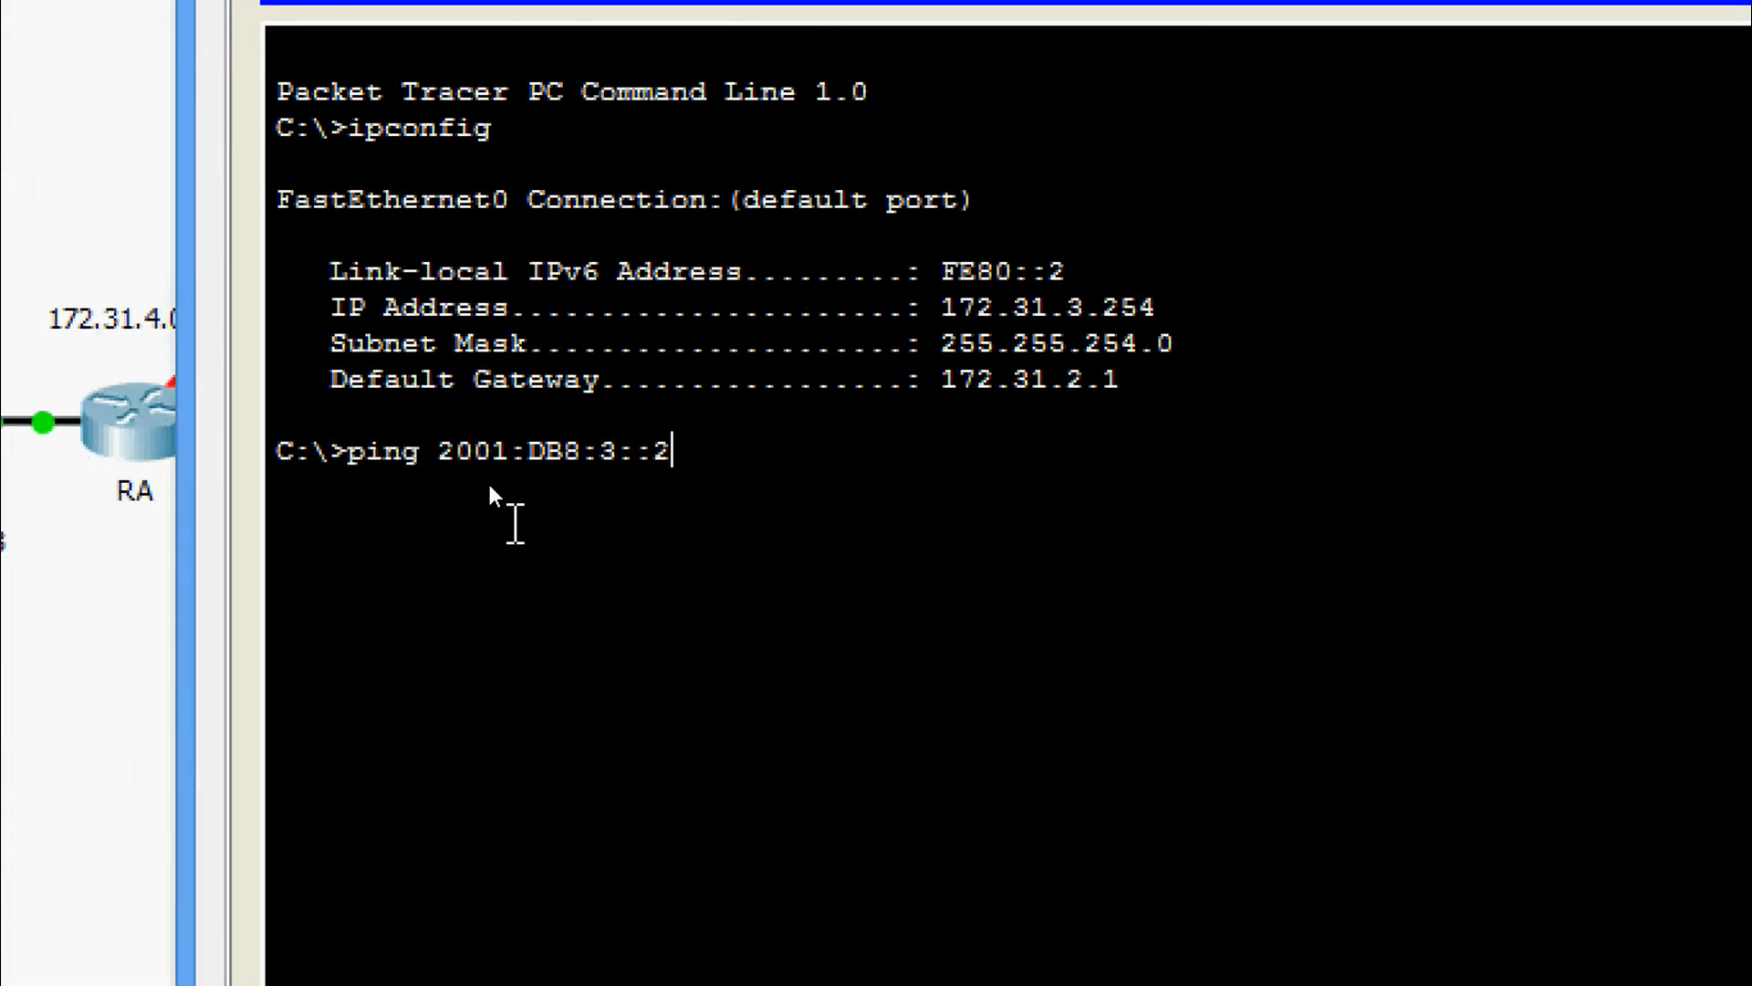
pyautogui.press('Return')
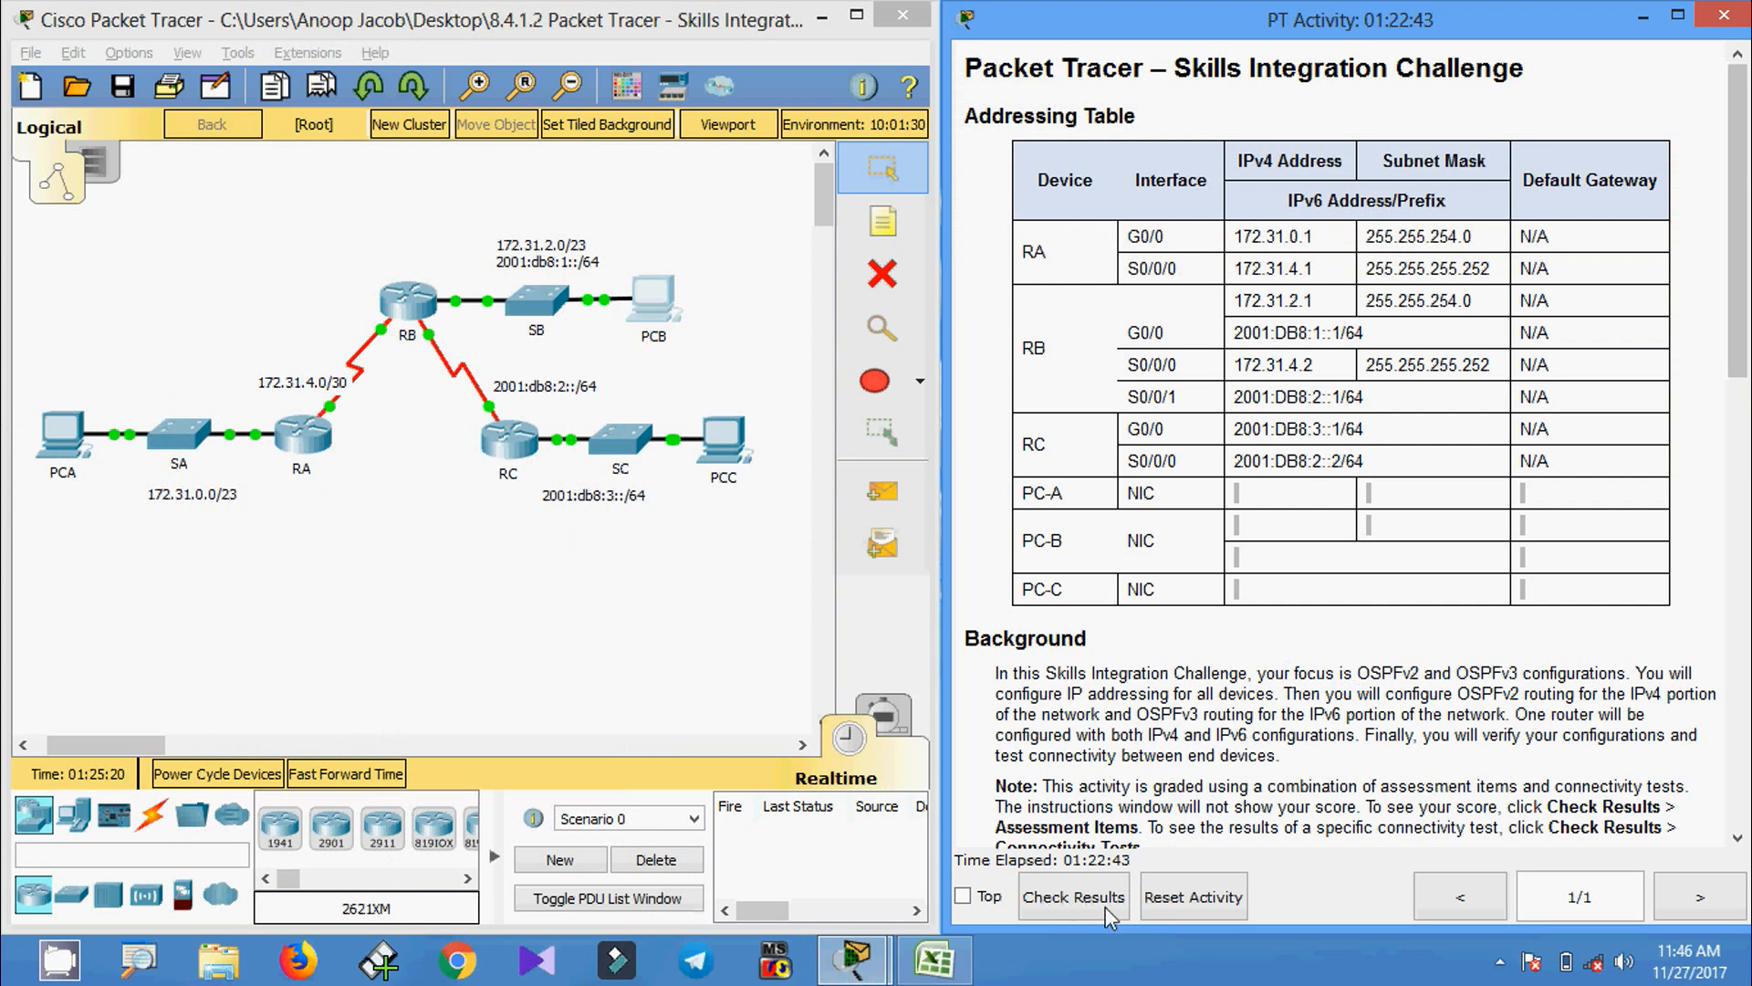
# - Check the activity results, examining the full list of assessment items and the connectivity tests, and close the results
pyautogui.click(1077, 898)
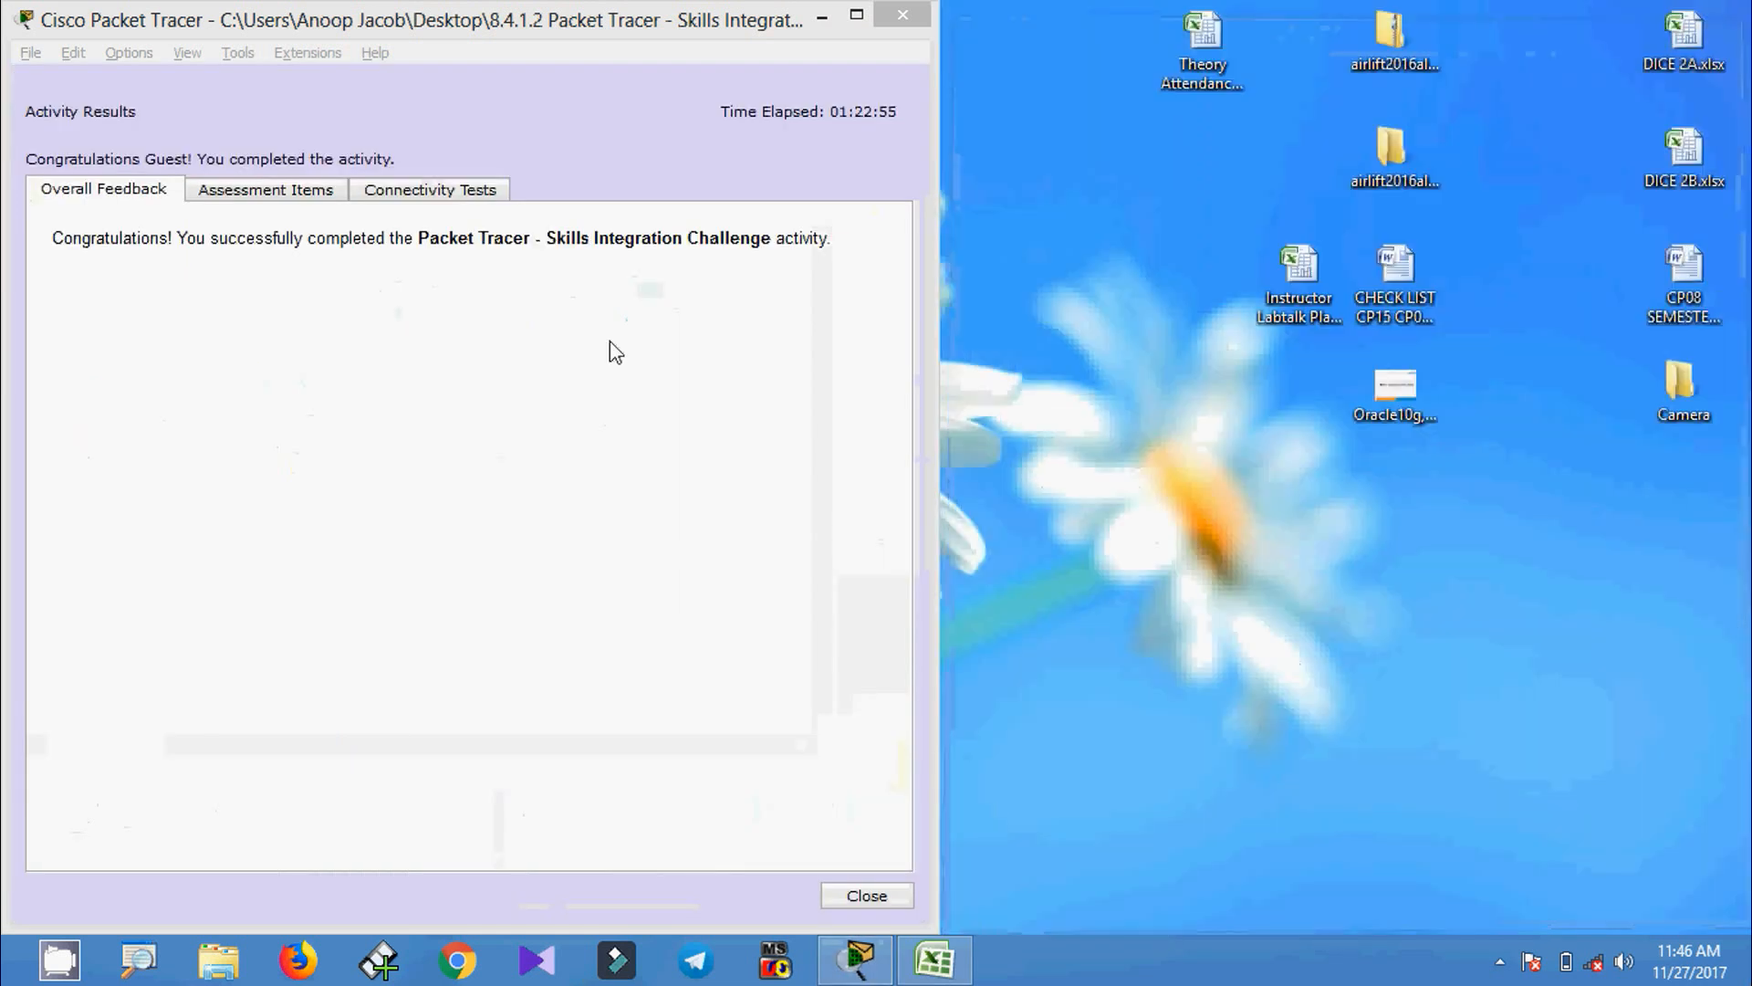
pyautogui.click(284, 191)
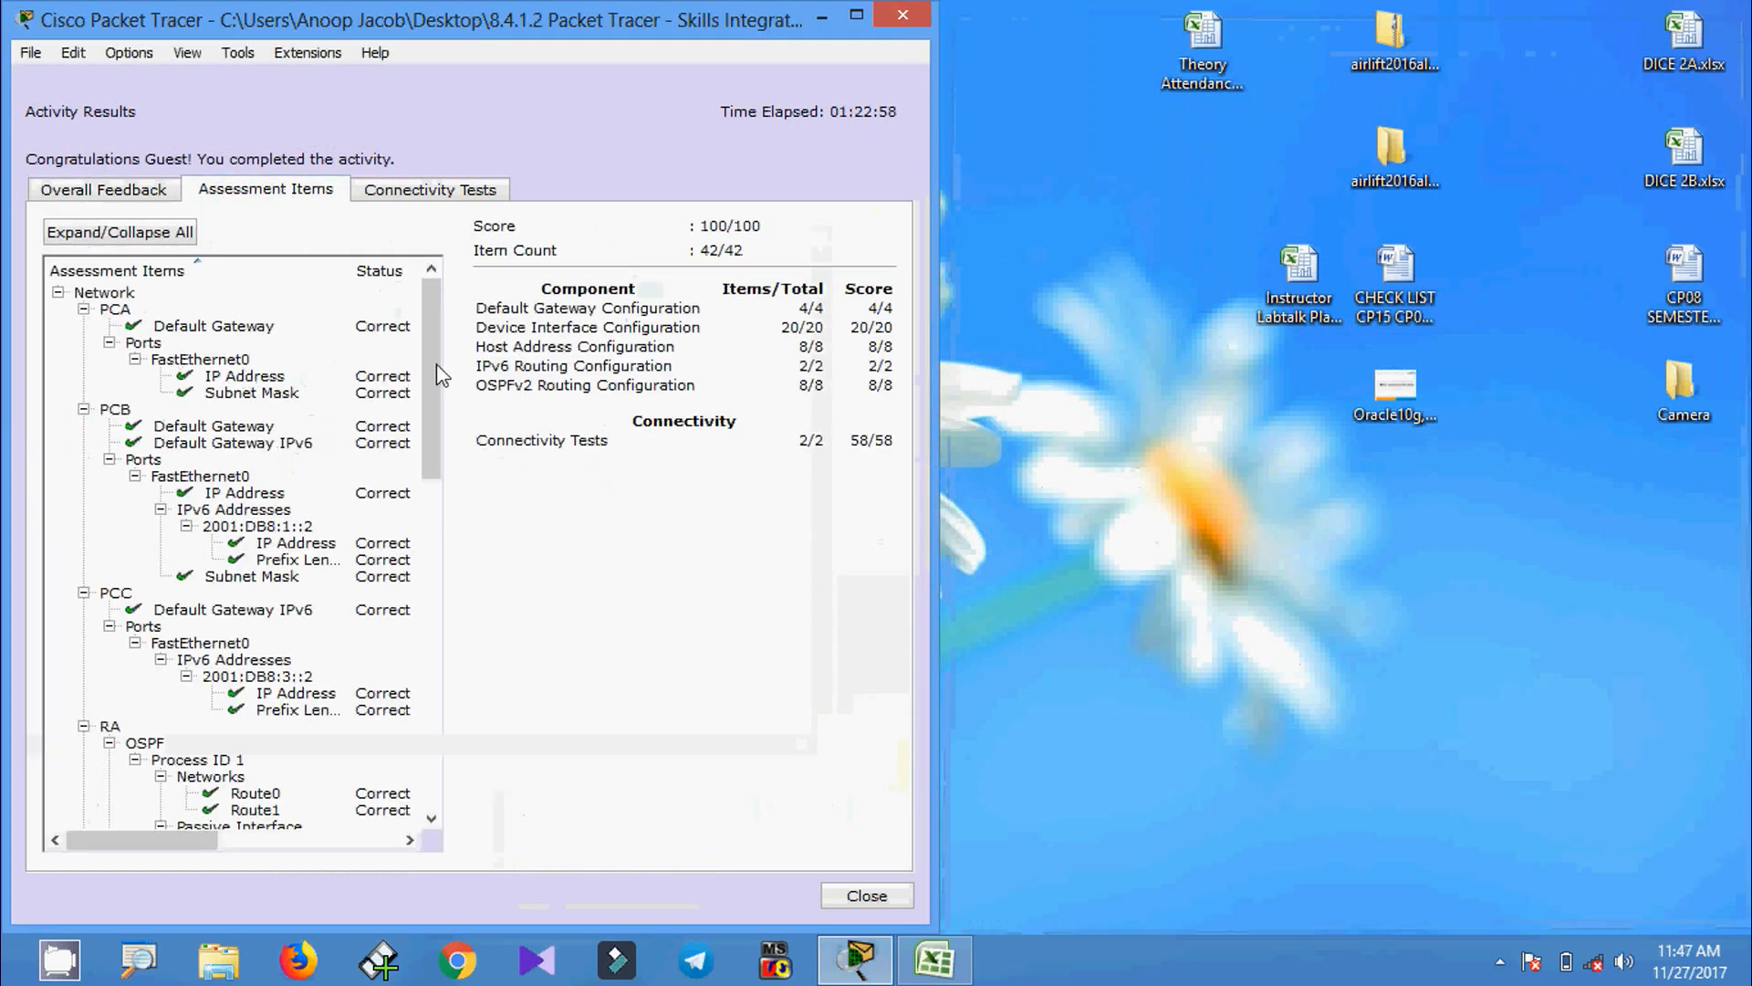
pyautogui.moveTo(439, 366); pyautogui.dragTo(434, 505)
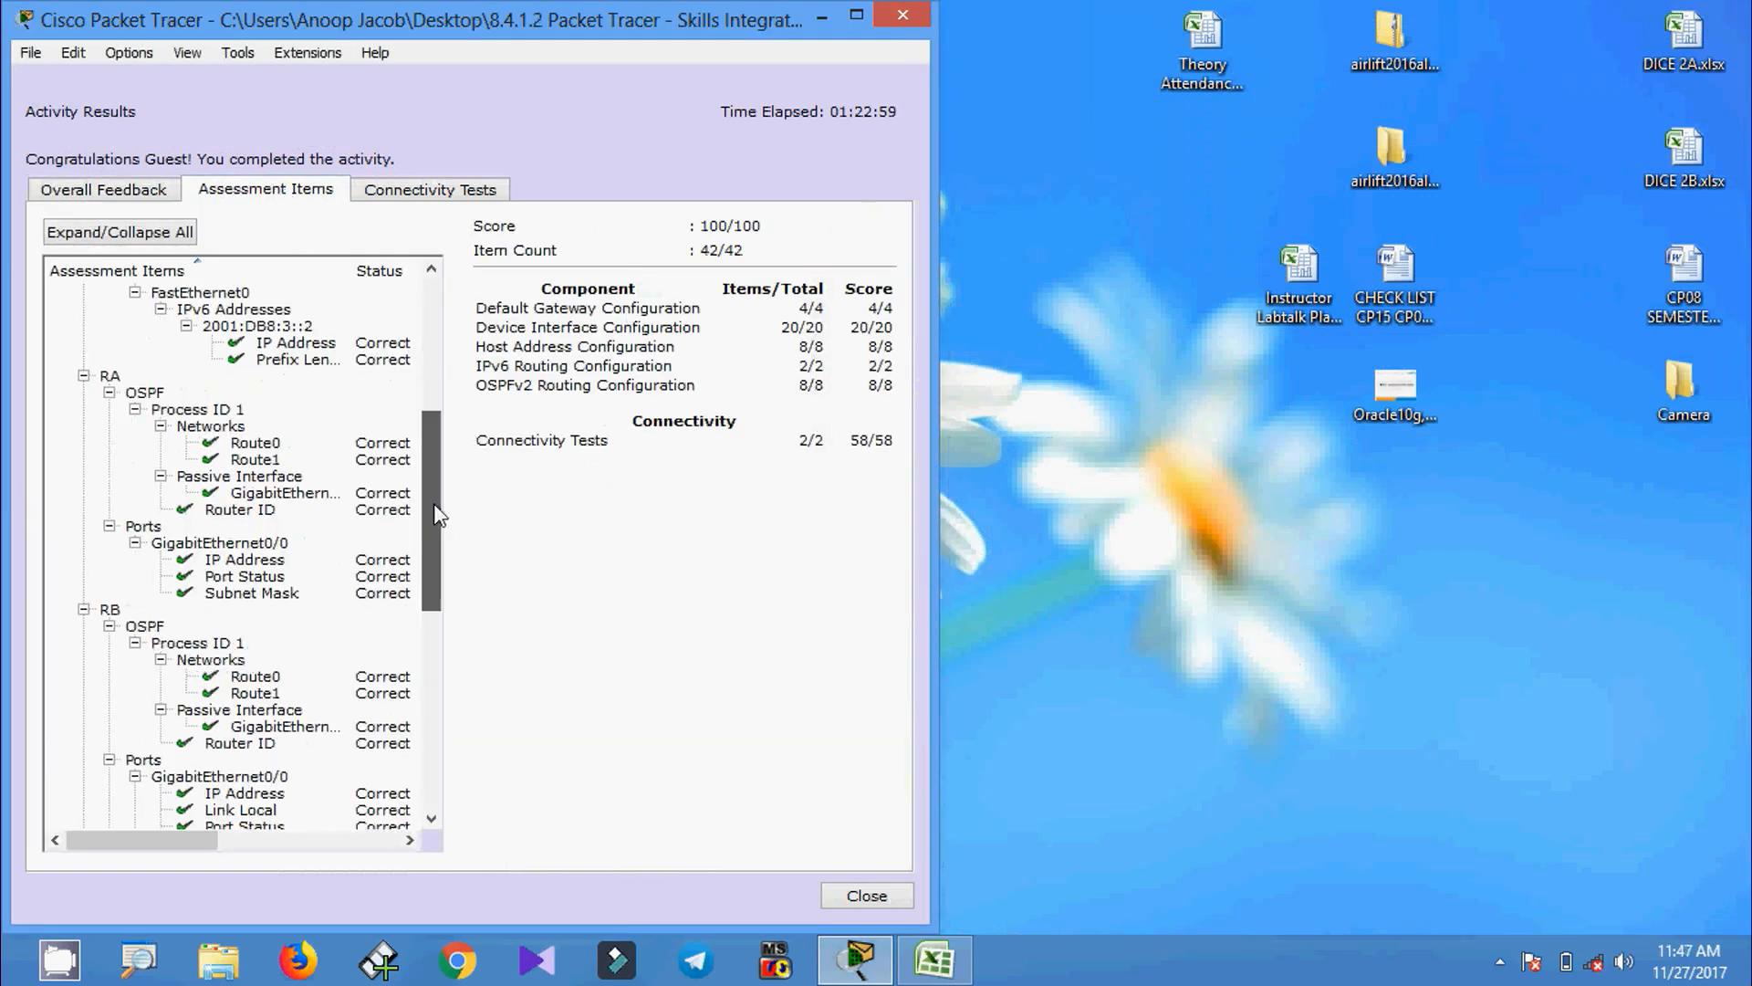
pyautogui.click(427, 766)
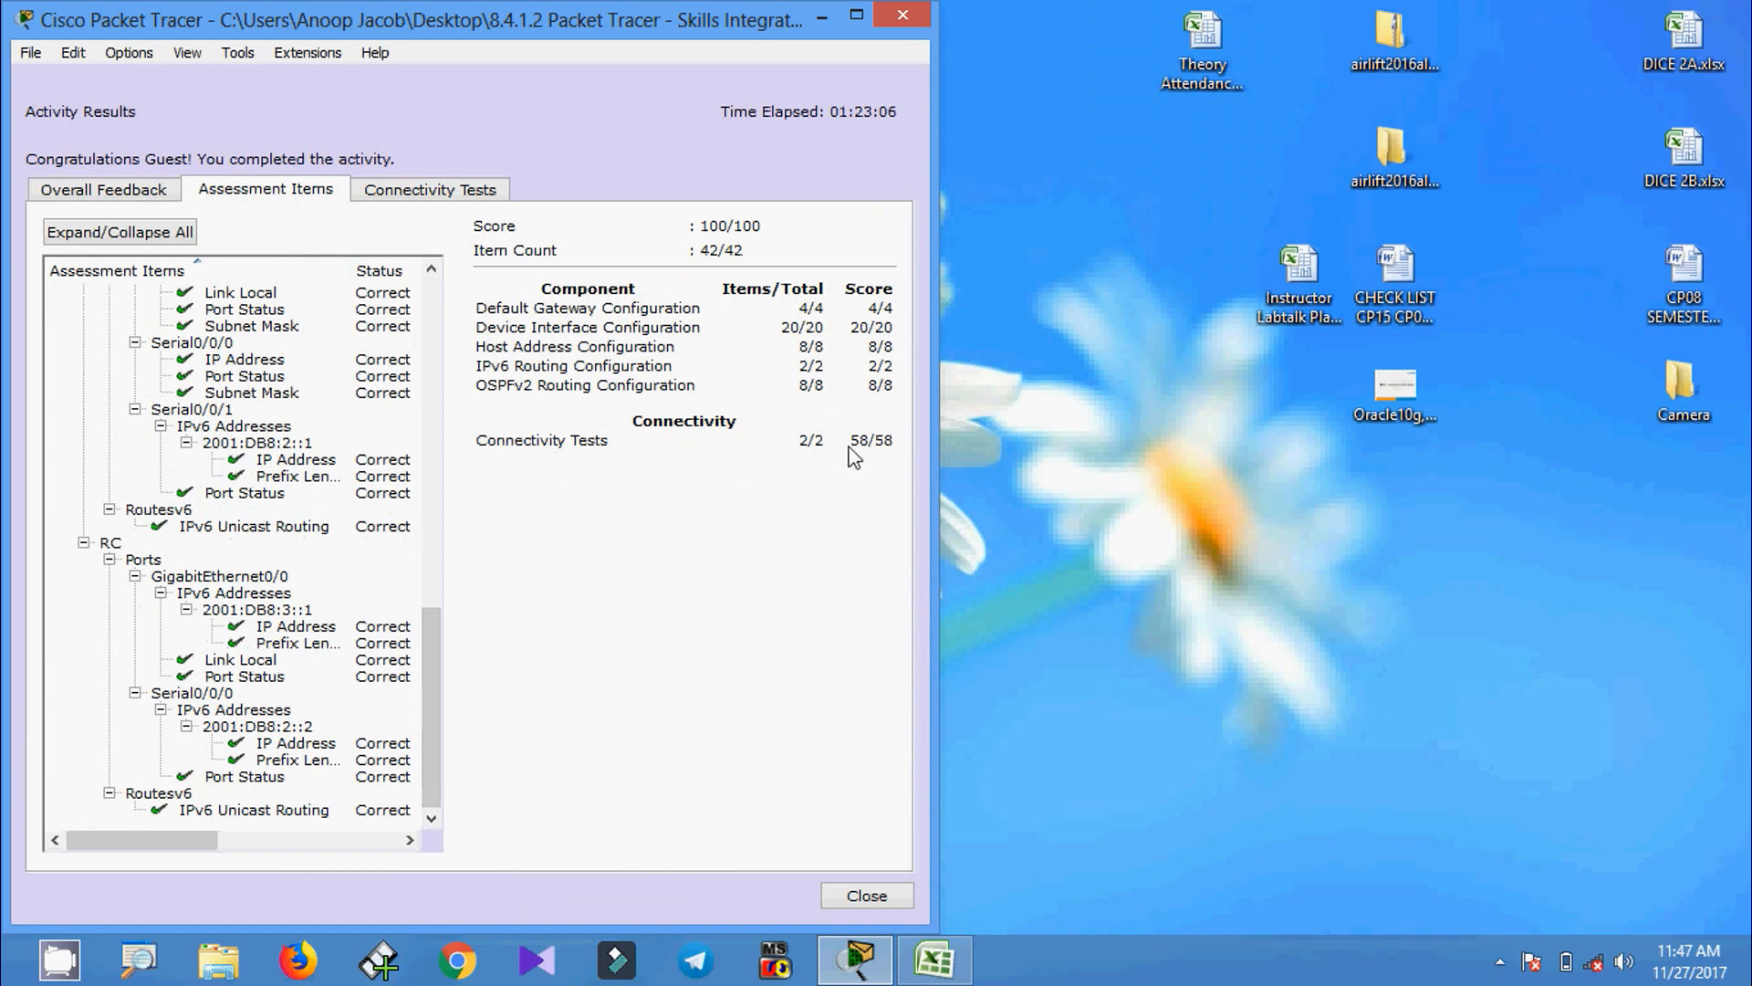
pyautogui.click(422, 195)
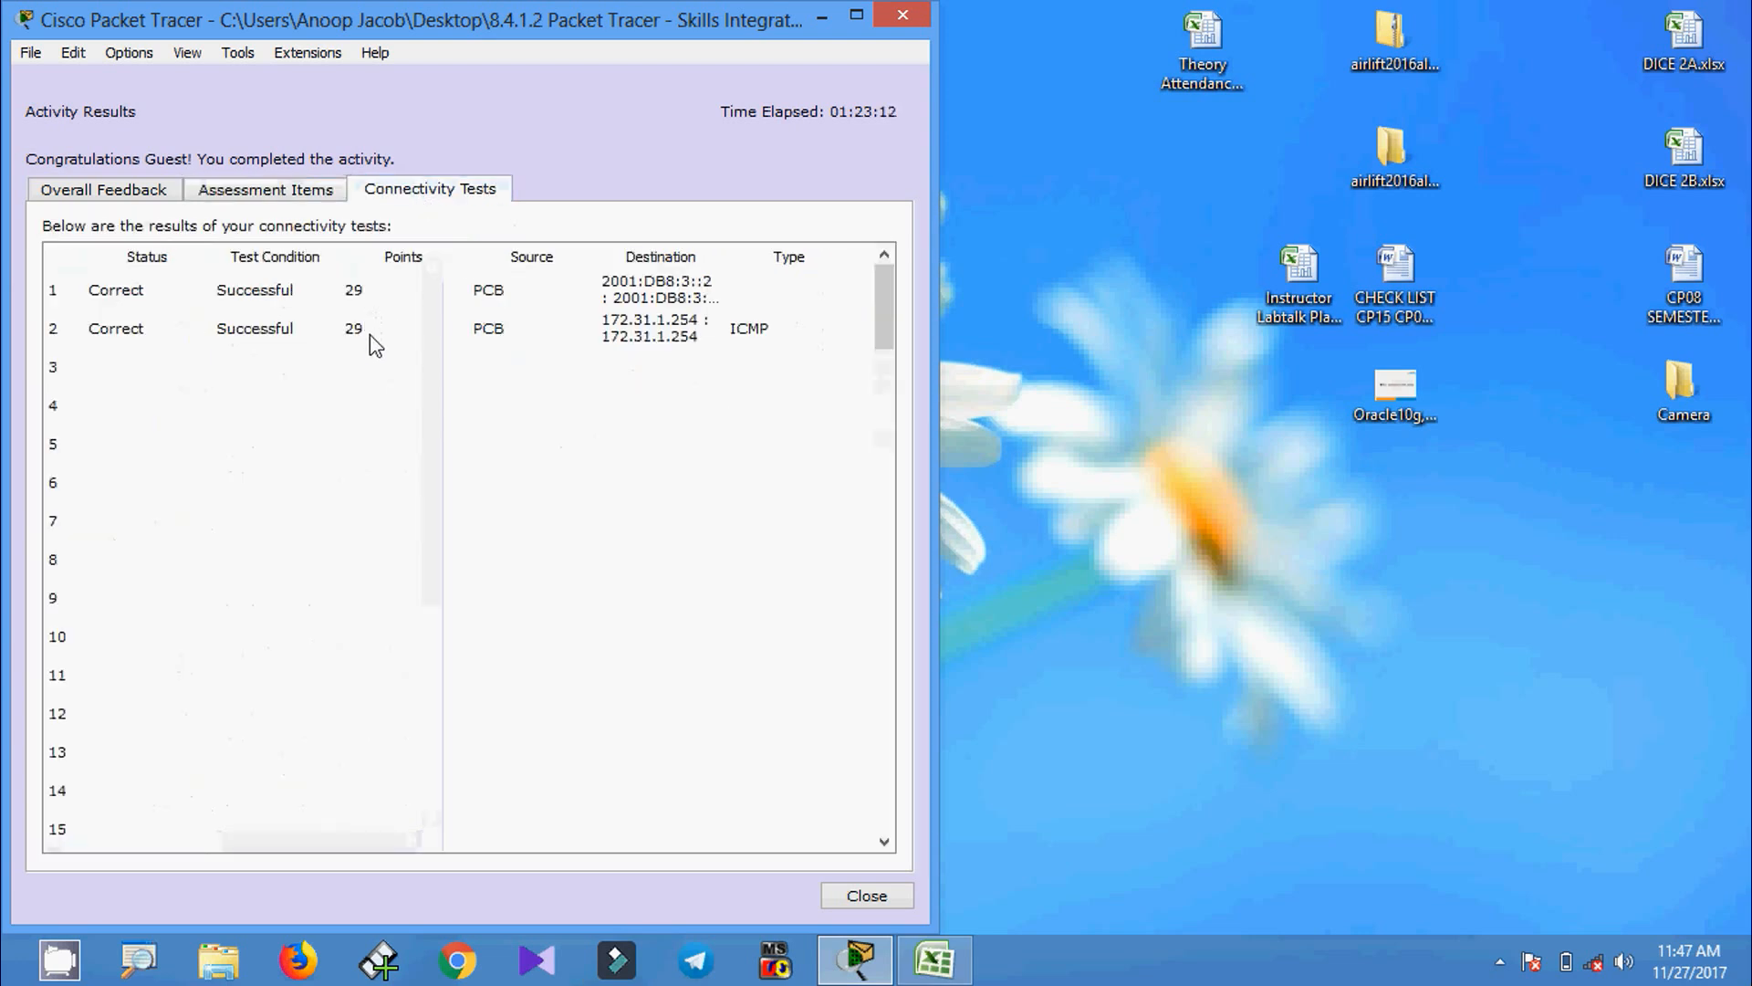
pyautogui.click(881, 895)
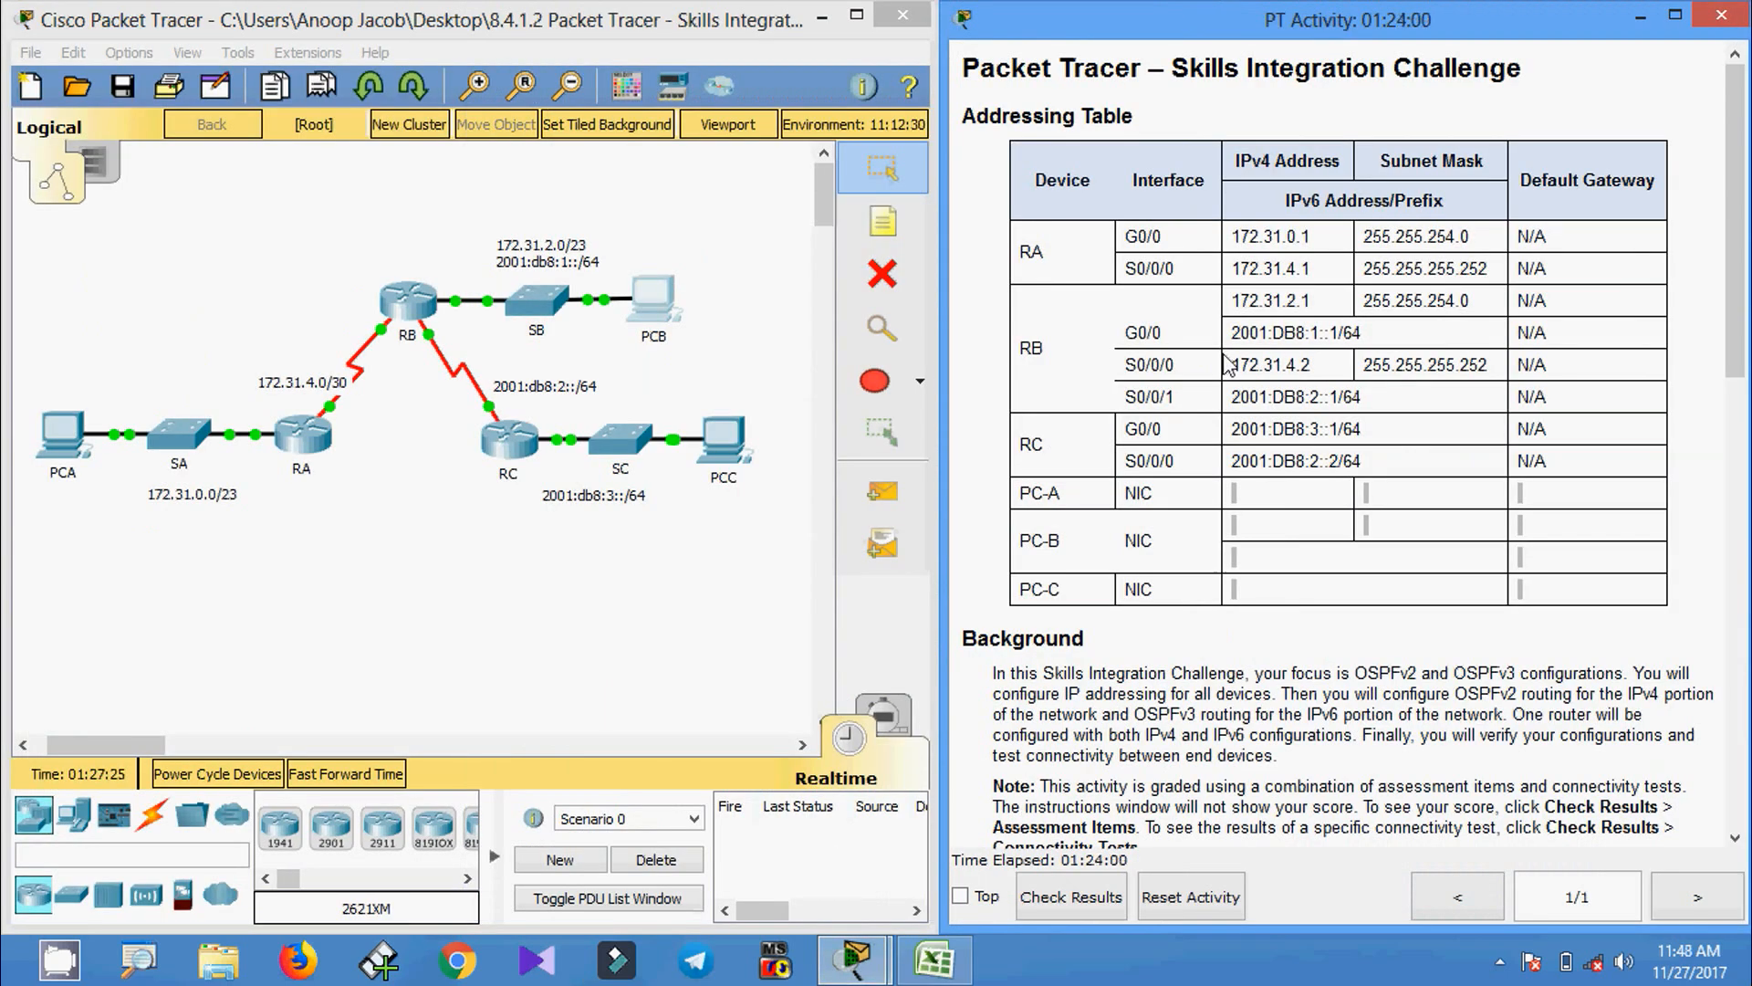